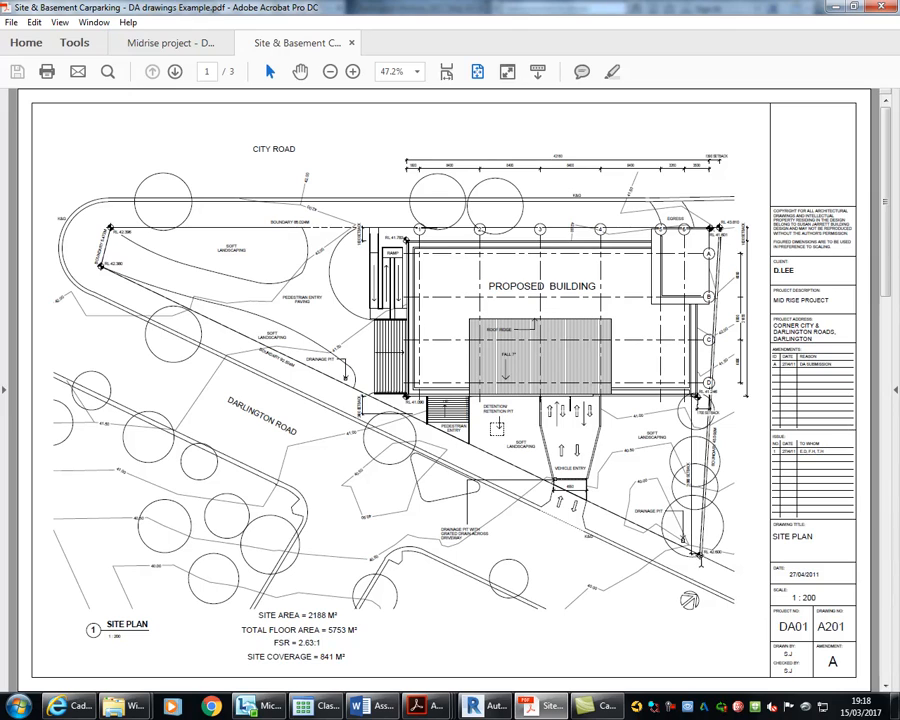
Examine the setback dimension and RL level at the proposed building's south-east corner on the PDF site plan
scroll(730, 433, "up", 5, "ctrl")
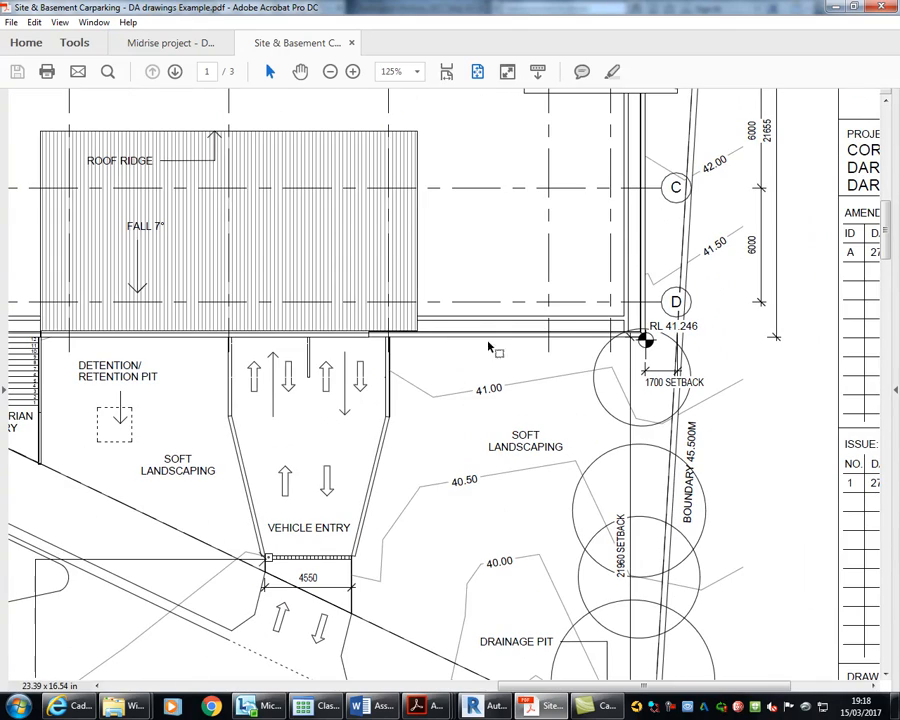
scroll(657, 307, "up", 3, "ctrl")
scroll(657, 307, "down", 1, "ctrl")
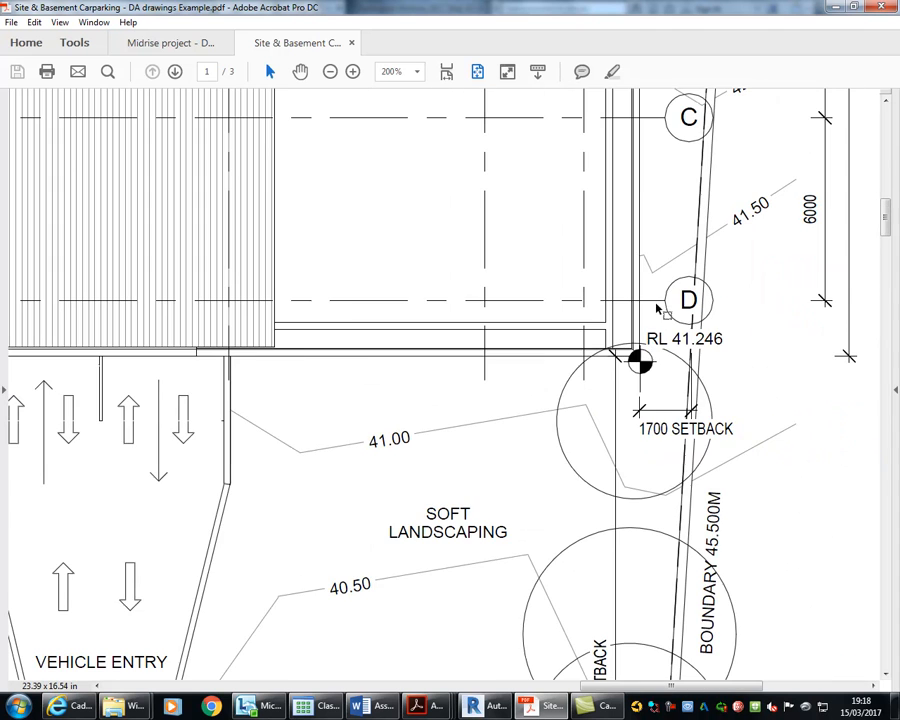
scroll(635, 374, "up", 2, "ctrl")
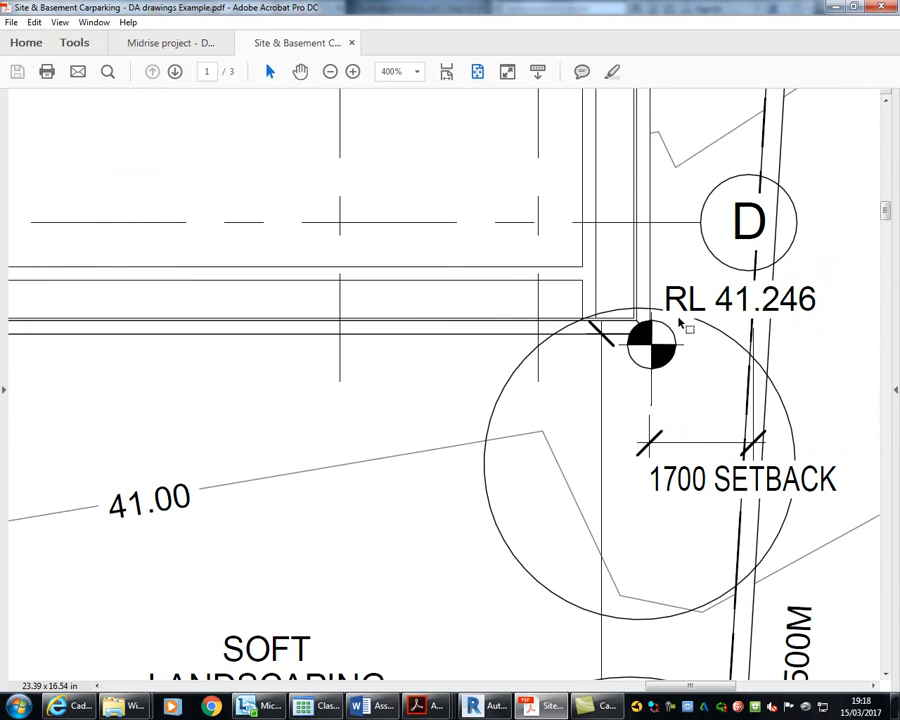
scroll(678, 324, "down", 4, "ctrl")
scroll(678, 324, "down", 2, "ctrl")
scroll(658, 340, "up", 1, "ctrl")
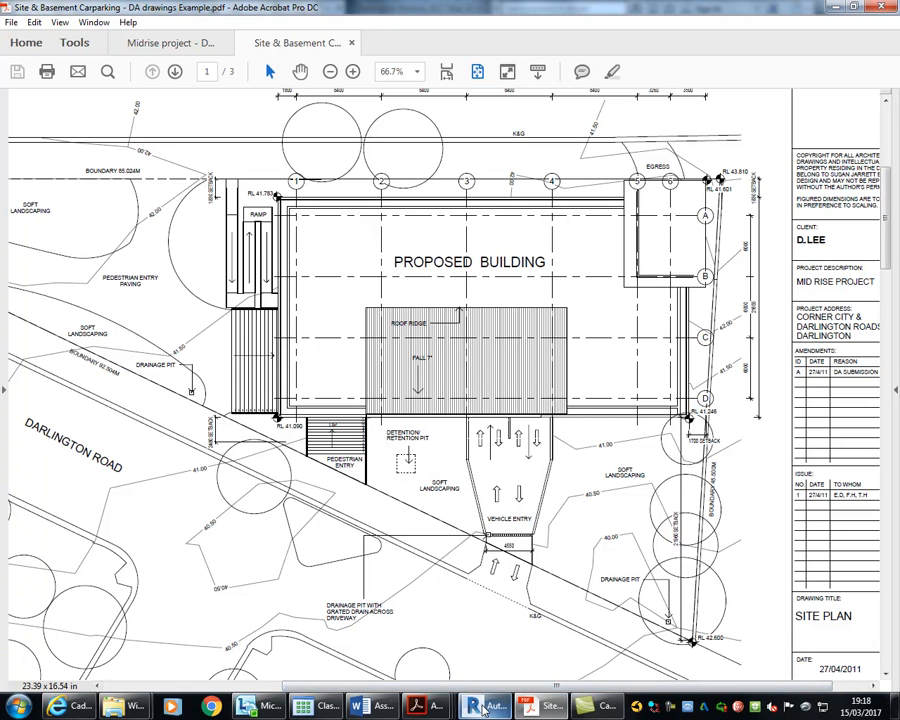
Switch to Revit and start the Reference Plane command in the Site Analysis floor plan
left_click(484, 706)
middle_click_drag(603, 390, 536, 398)
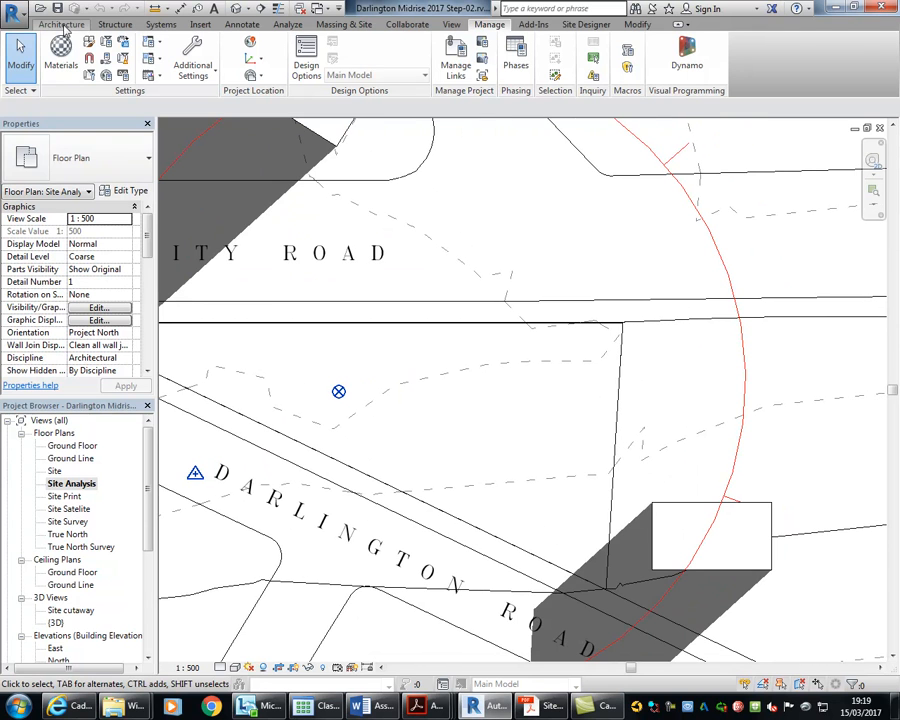
left_click(62, 24)
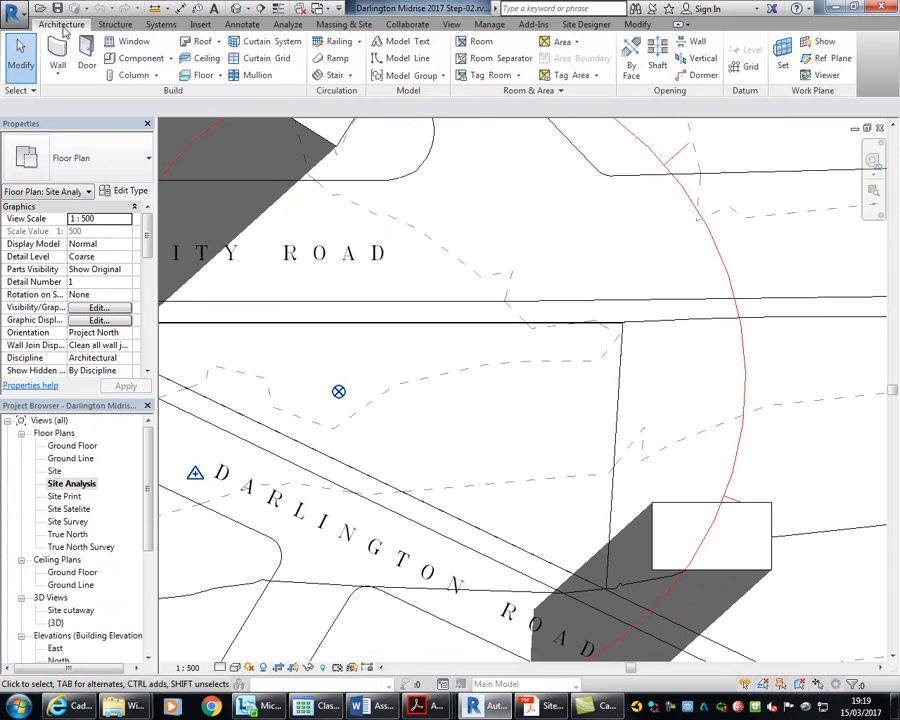
left_click(824, 60)
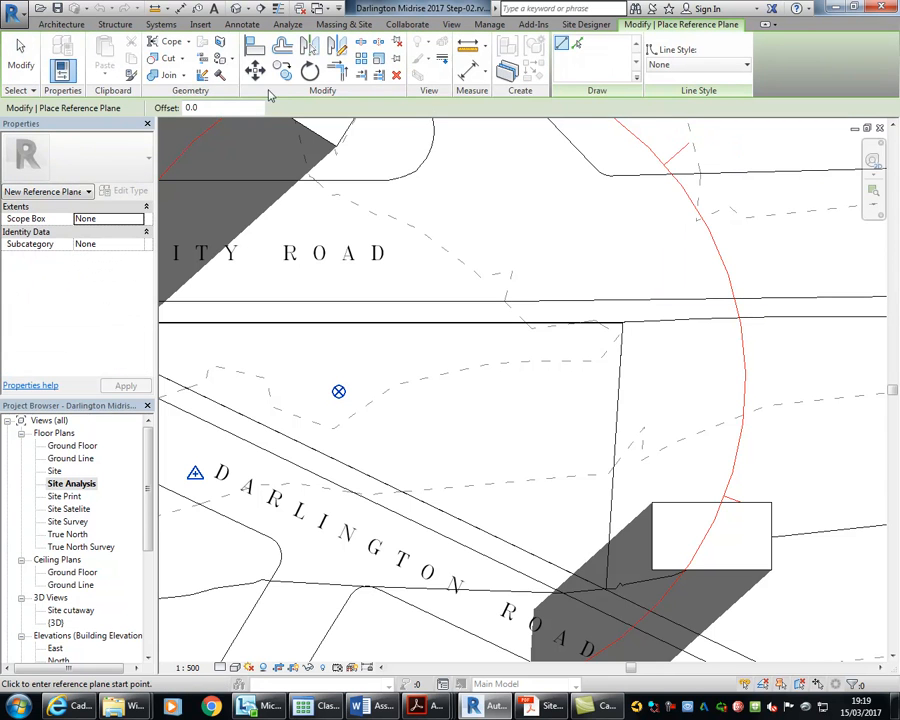
scroll(601, 575, "up", 5)
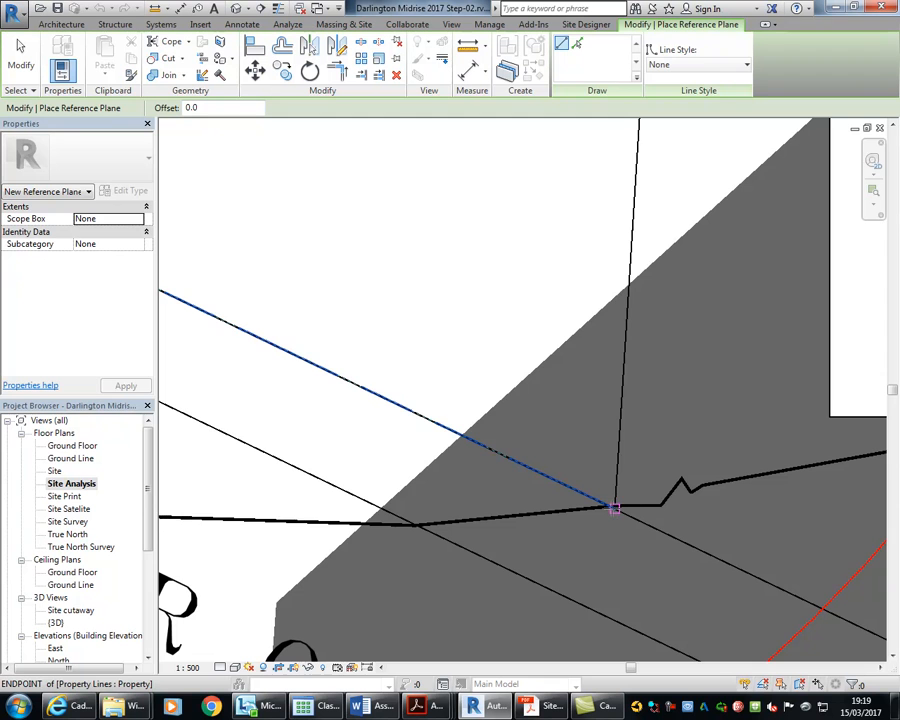
left_click(614, 508)
scroll(554, 225, "down", 5)
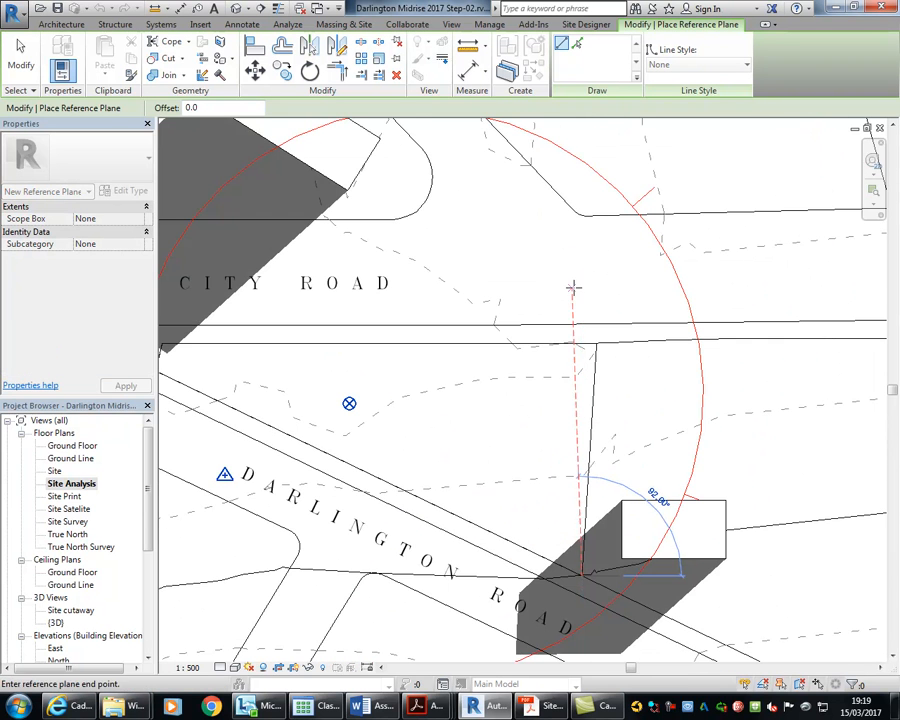
left_click(577, 284)
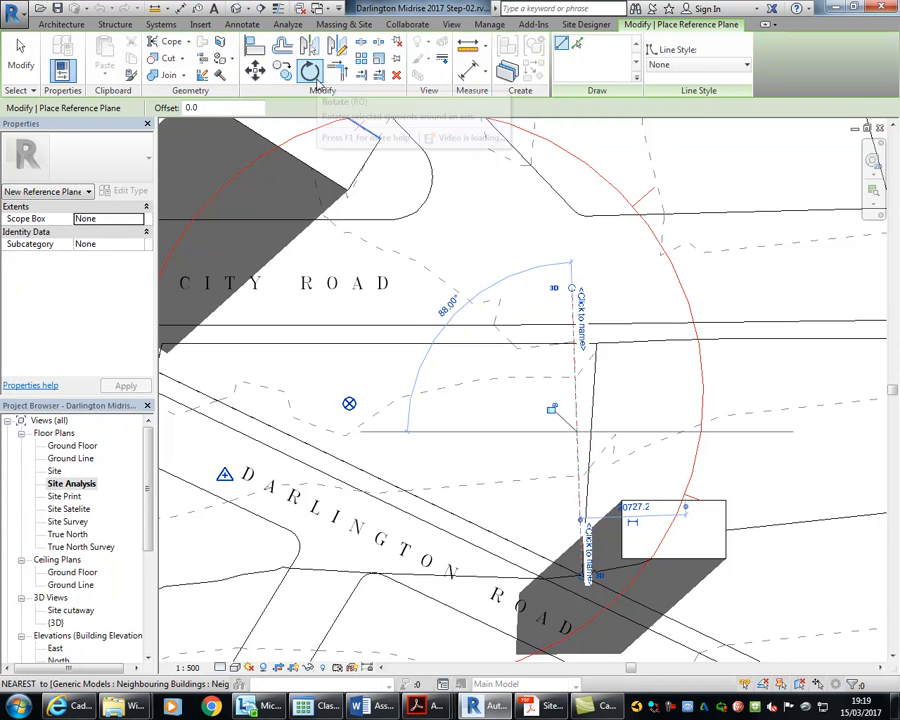
key("ctrl+z")
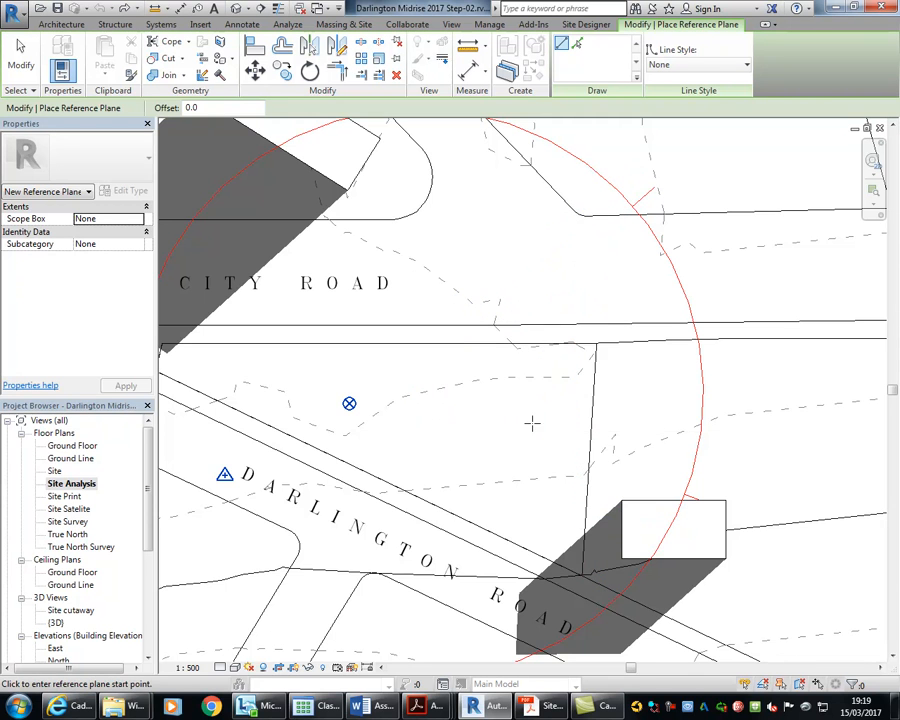
Draw a vertical reference plane from the site's south-east property corner past the City Road boundary, with its lower end extended slightly beyond the corner
scroll(592, 560, "up", 5)
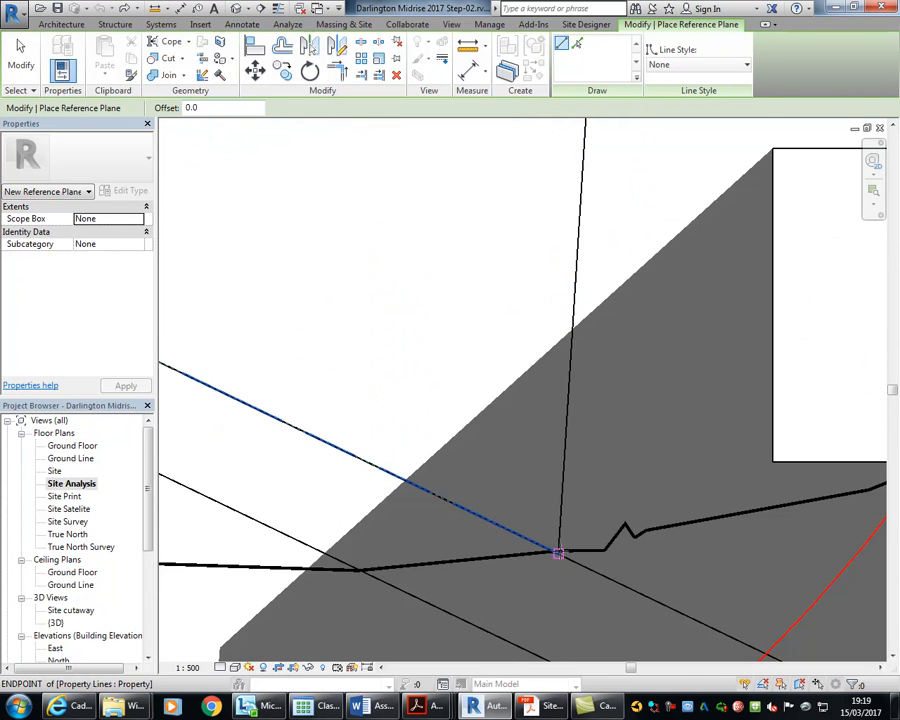
left_click(558, 550)
scroll(556, 318, "down", 5)
middle_click_drag(510, 240, 626, 362)
scroll(532, 367, "down", 3)
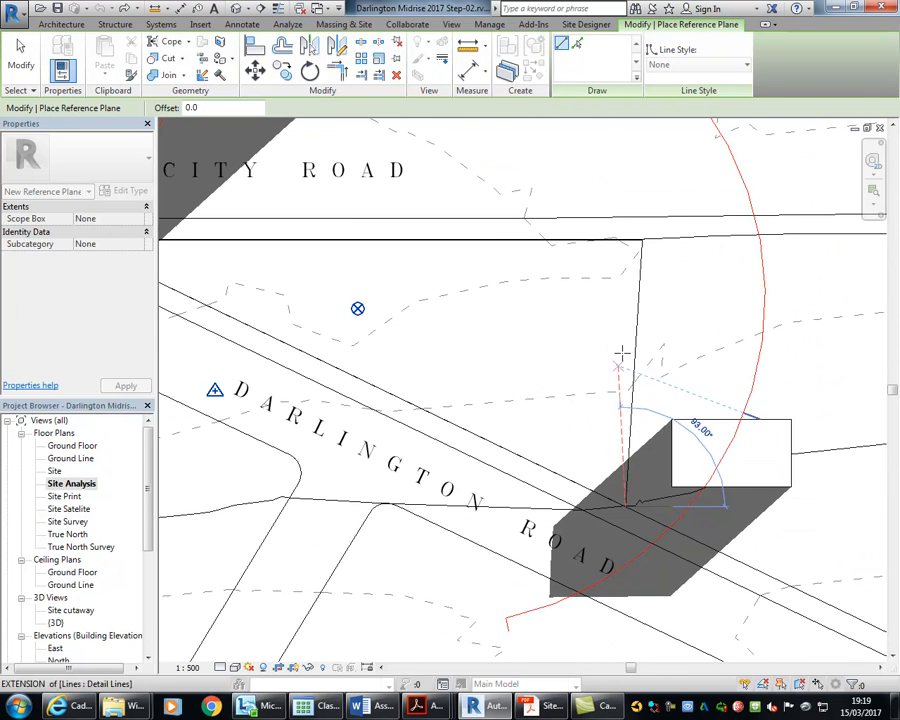
left_click(625, 190)
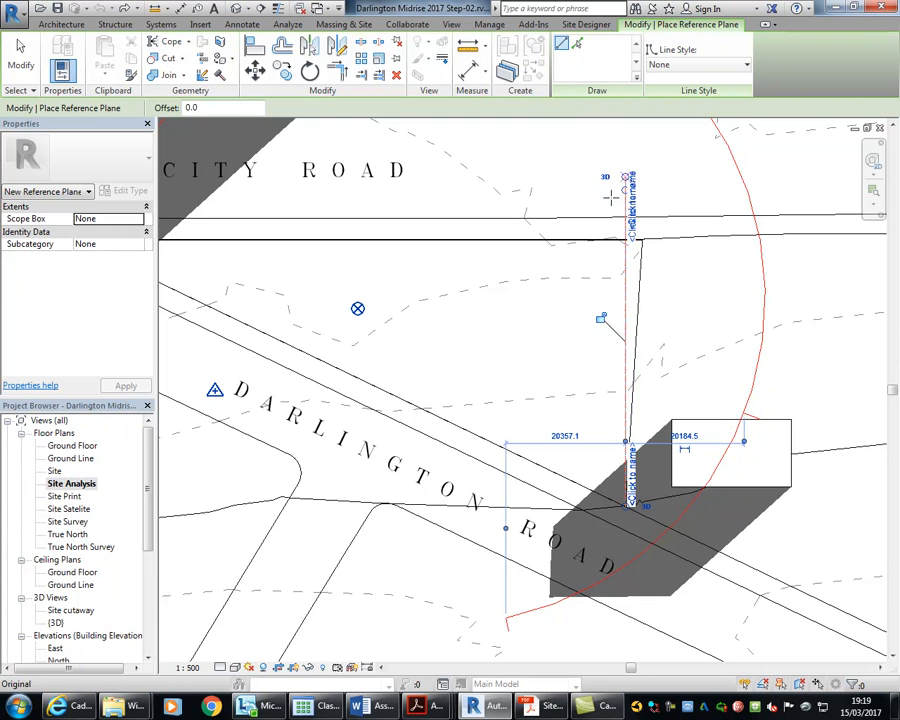
scroll(622, 512, "up", 5)
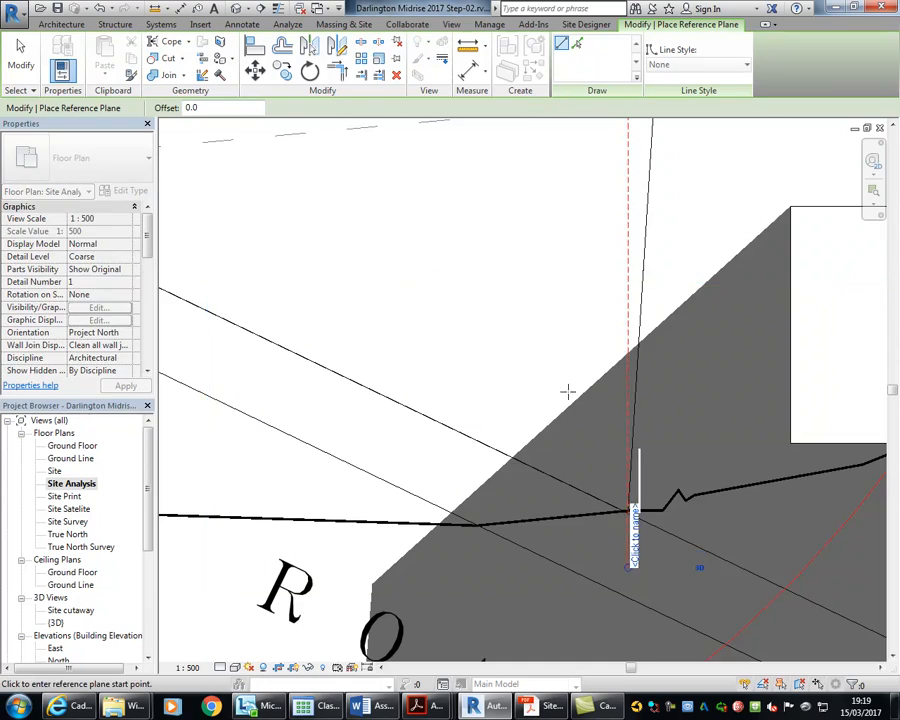
scroll(511, 300, "down", 2)
middle_click_drag(519, 309, 597, 472)
scroll(516, 402, "down", 2)
middle_click_drag(530, 414, 553, 433)
scroll(509, 417, "up", 1)
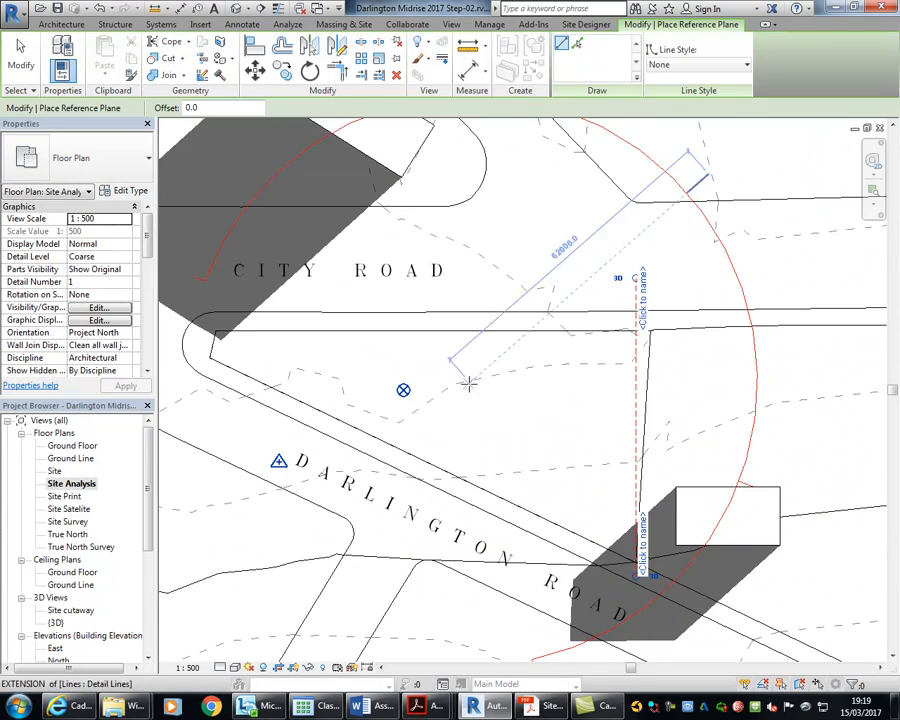
Check the City Road setback on the PDF site plan, and in Revit draw a horizontal reference plane about 2790 inside that boundary
key("alt+Tab")
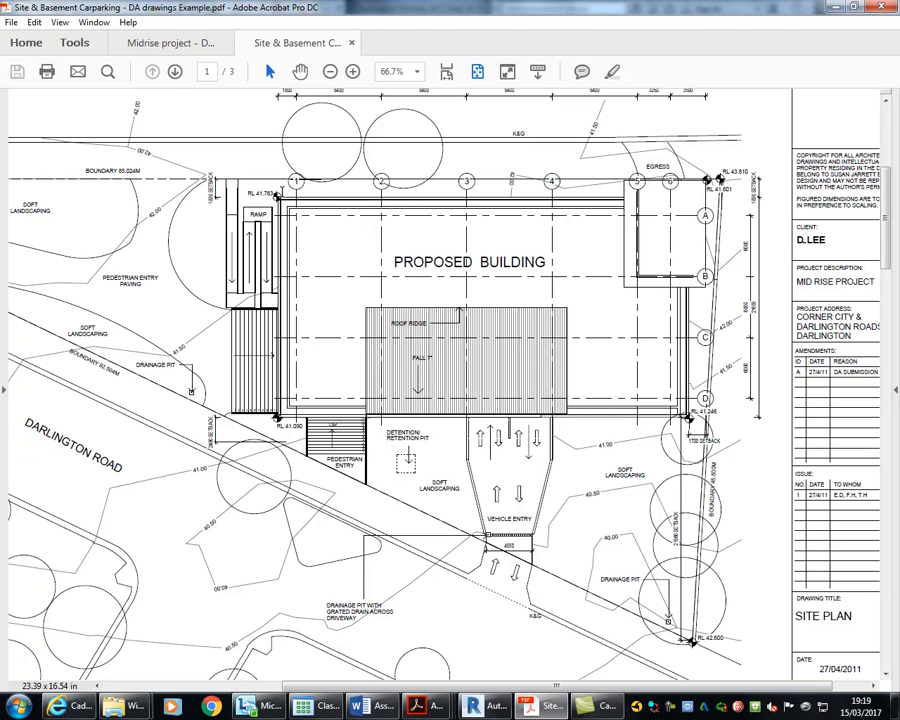
scroll(200, 170, "up", 8, "ctrl")
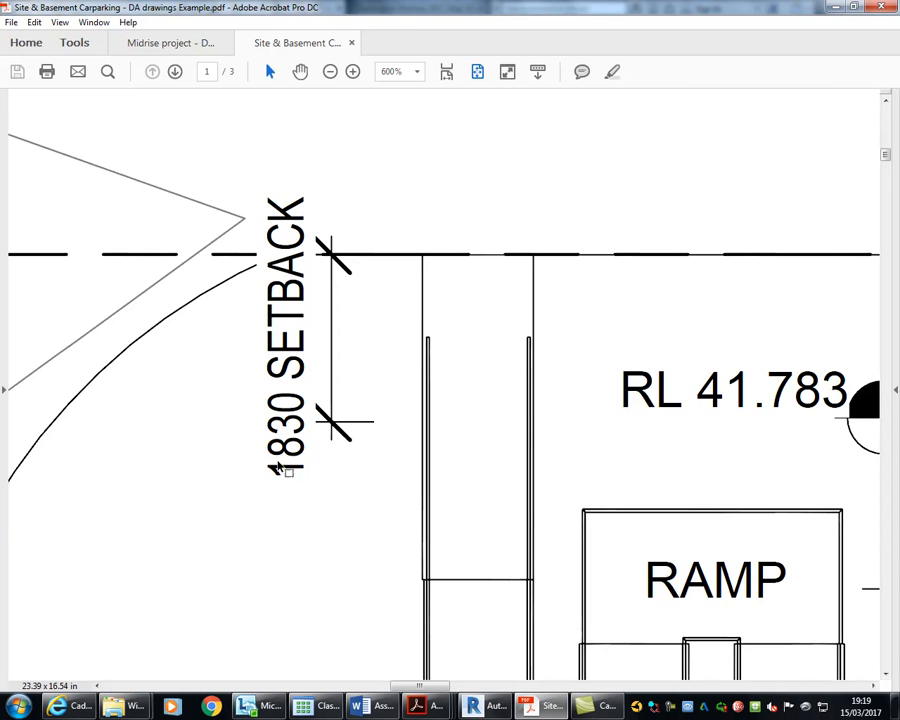
scroll(280, 467, "down", 5, "ctrl")
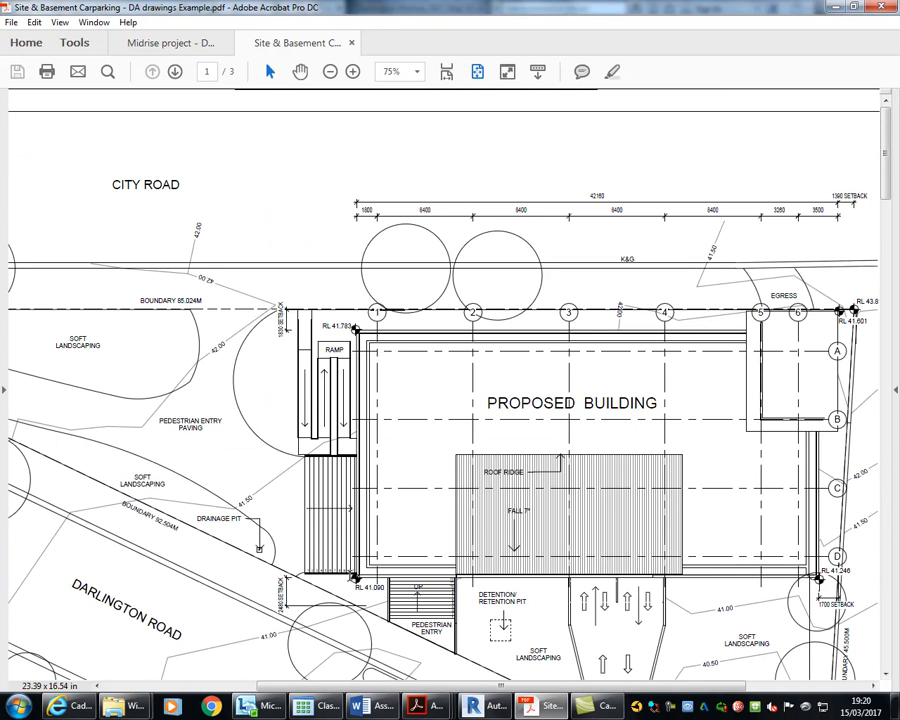
left_click(484, 706)
scroll(583, 342, "up", 1)
middle_click_drag(590, 351, 632, 347)
scroll(632, 347, "down", 1)
scroll(359, 345, "up", 2)
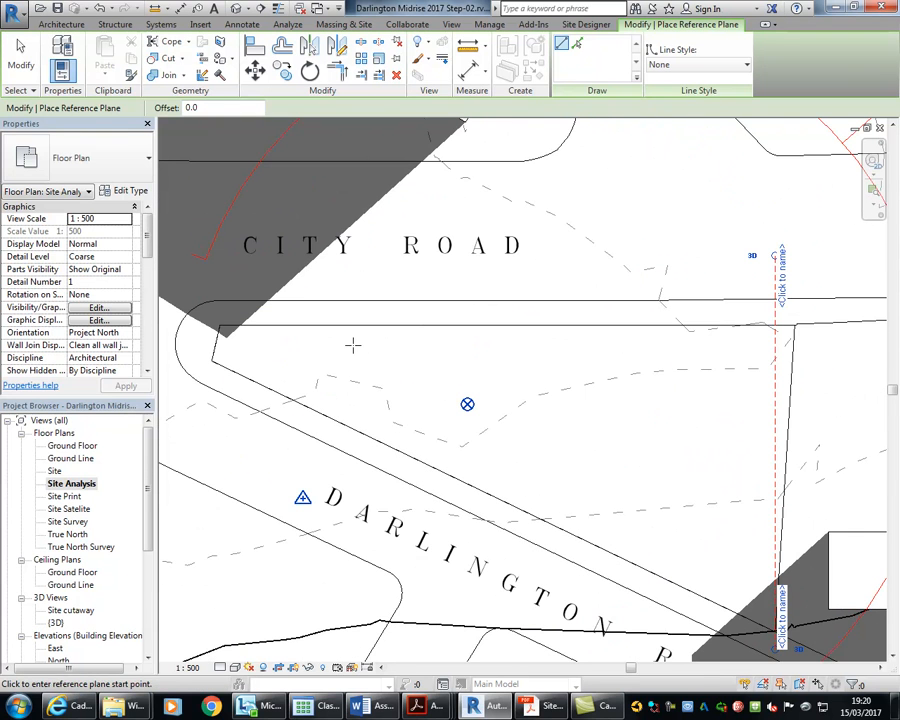
left_click(351, 344)
left_click(836, 344)
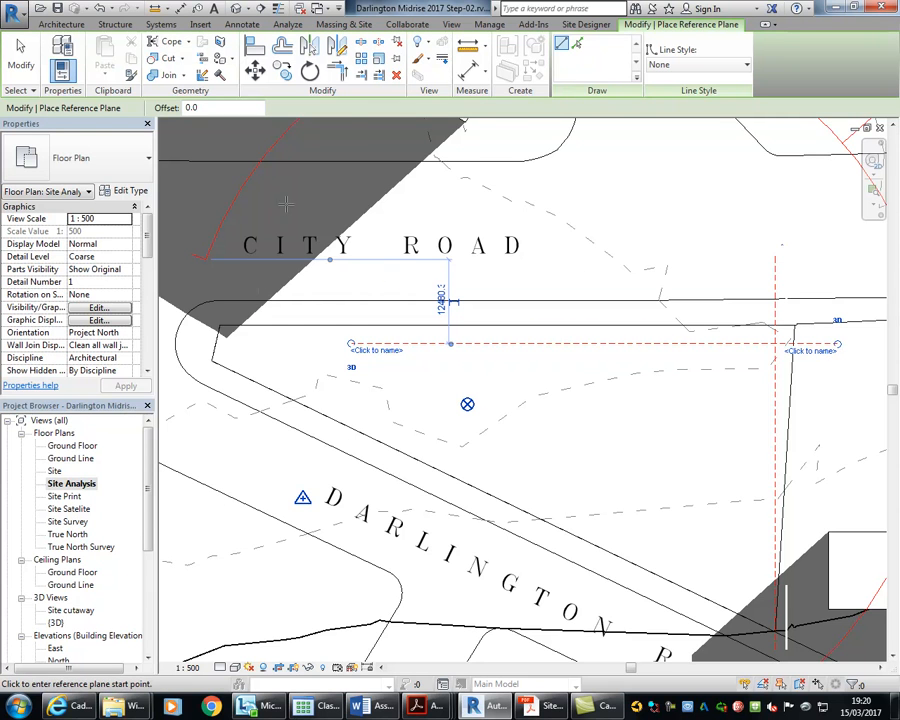
Reference the horizontal plane's temporary dimension to the City Road property line and set the distance to 1830
scroll(345, 252, "up", 3)
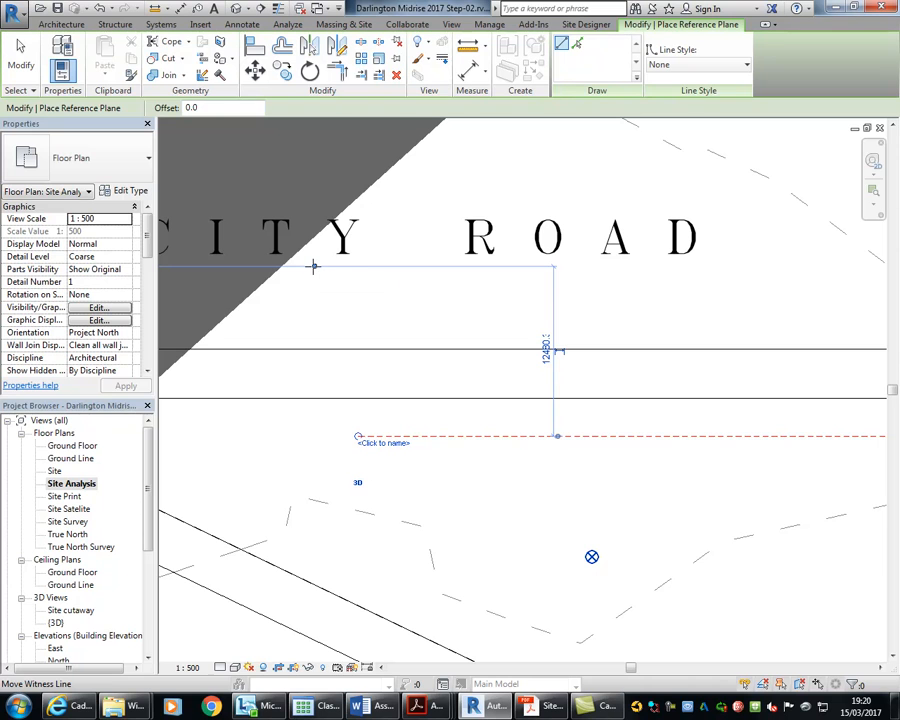
left_click_drag(314, 266, 400, 398)
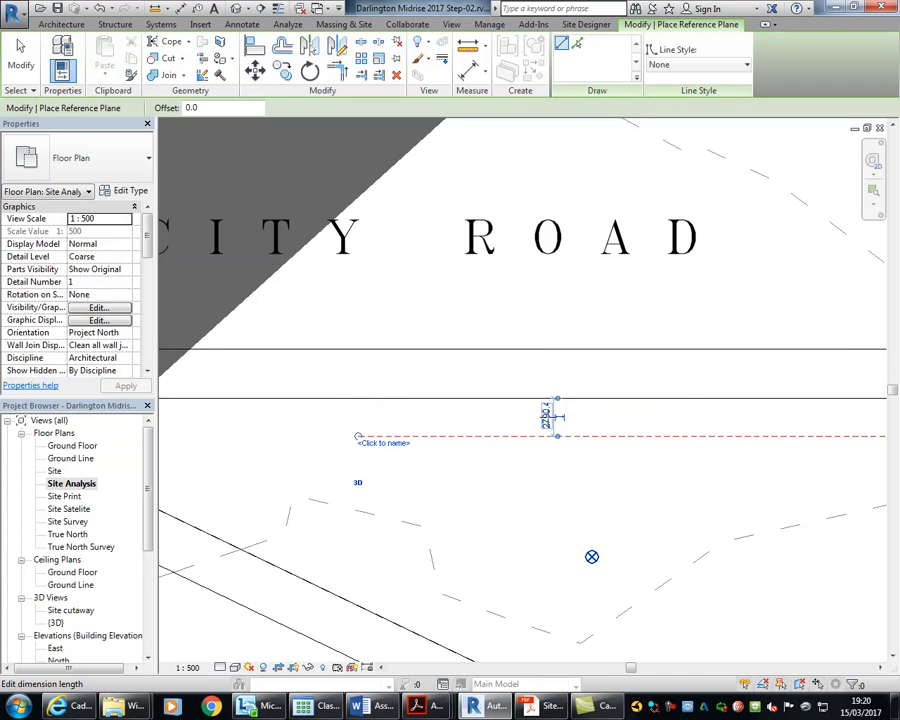
left_click(546, 416)
type("18")
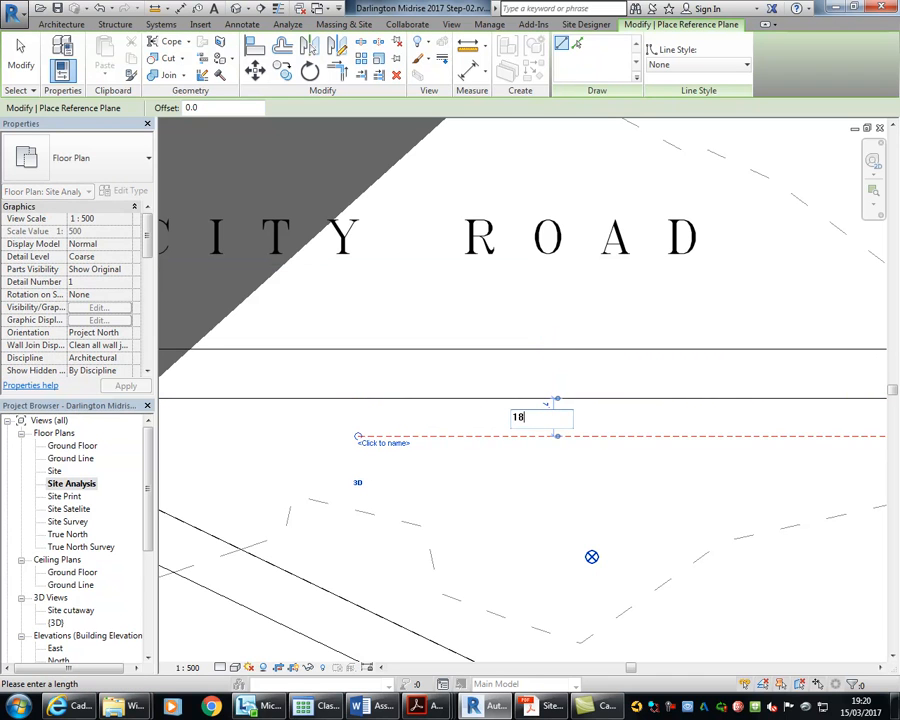
type("30")
key("Return")
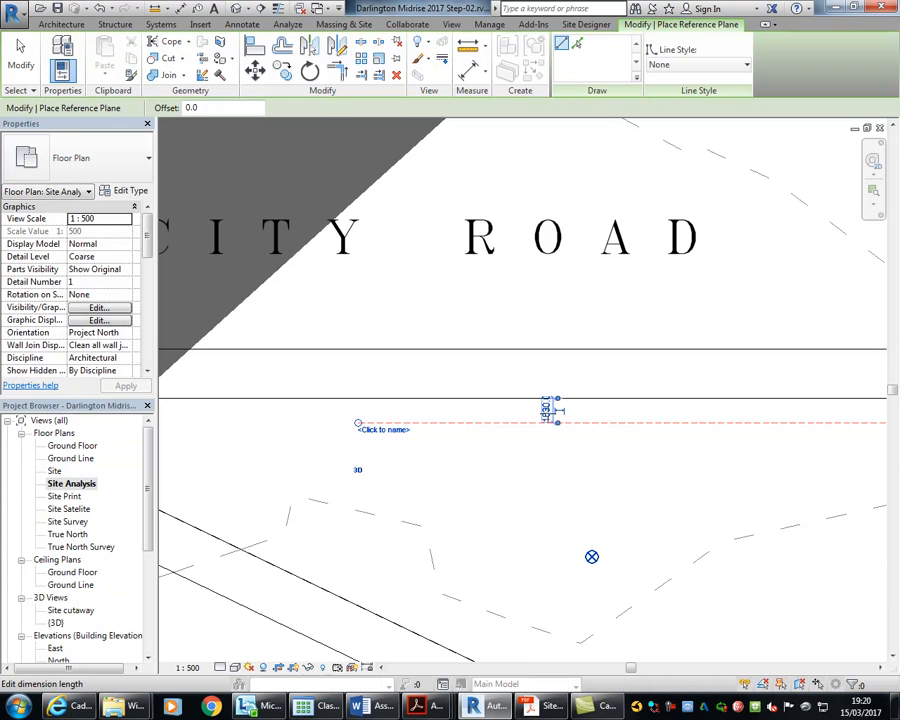
scroll(459, 306, "down", 2)
scroll(450, 325, "down", 3)
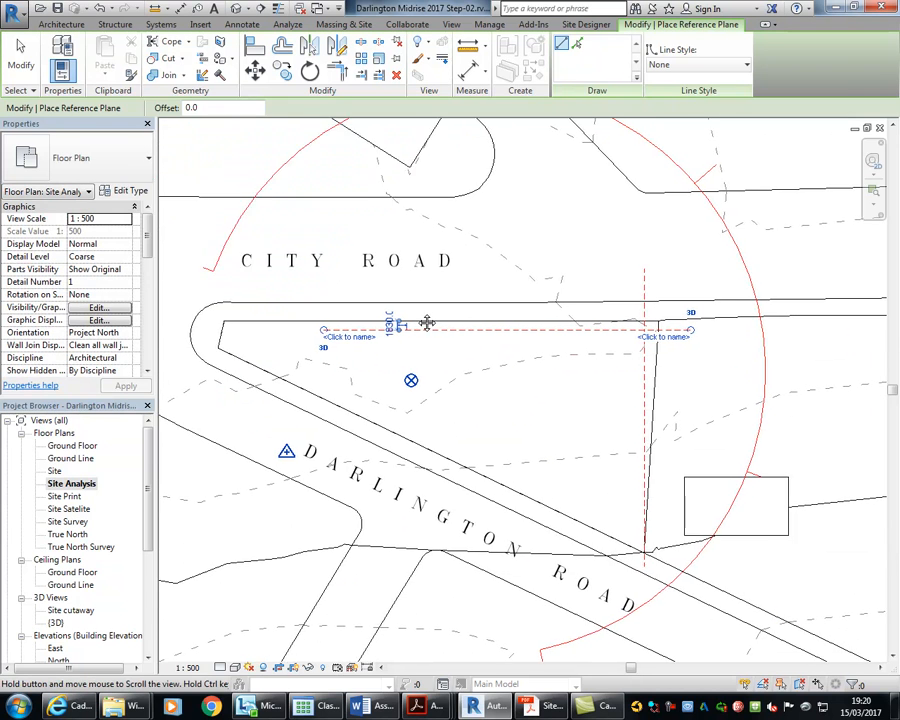
Switch to the PDF site plan and examine the proposed building's overall north-south dimension beside grids A to D
left_click(541, 708)
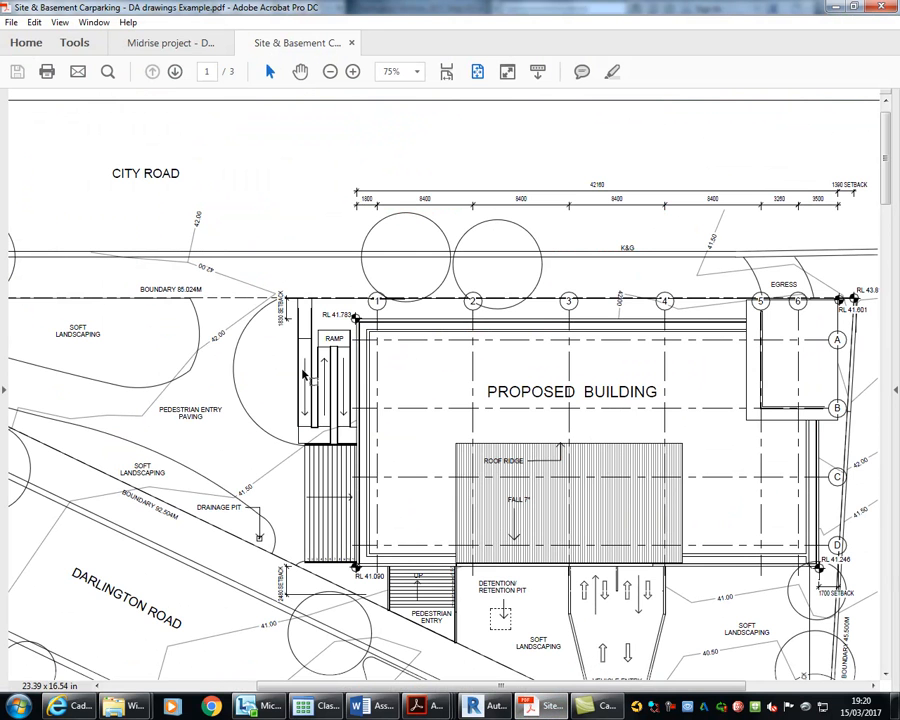
scroll(413, 318, "down", 1)
scroll(413, 318, "down", 1)
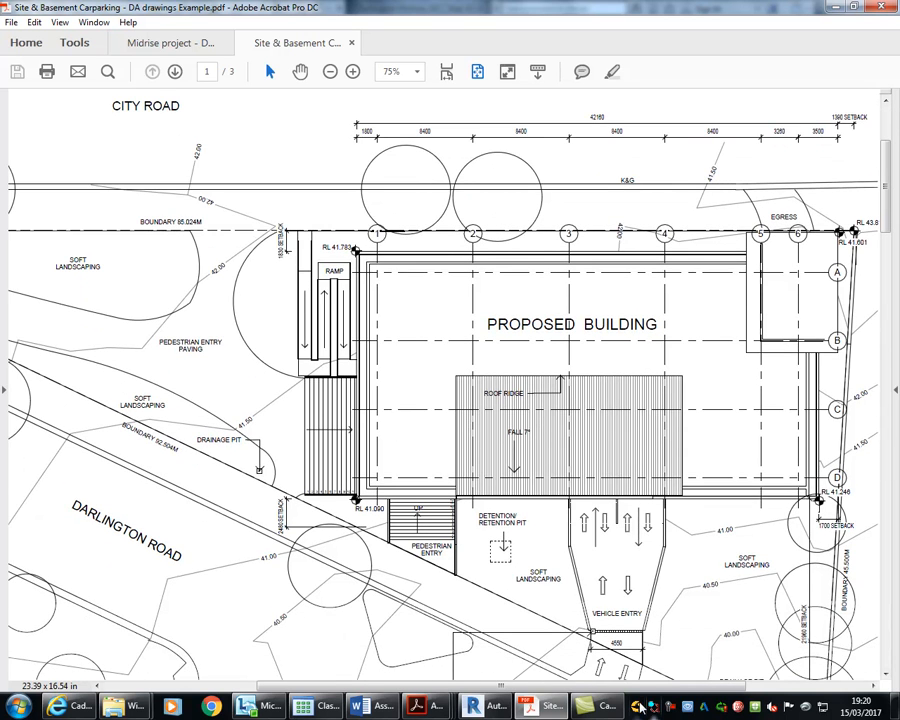
left_click_drag(626, 686, 682, 686)
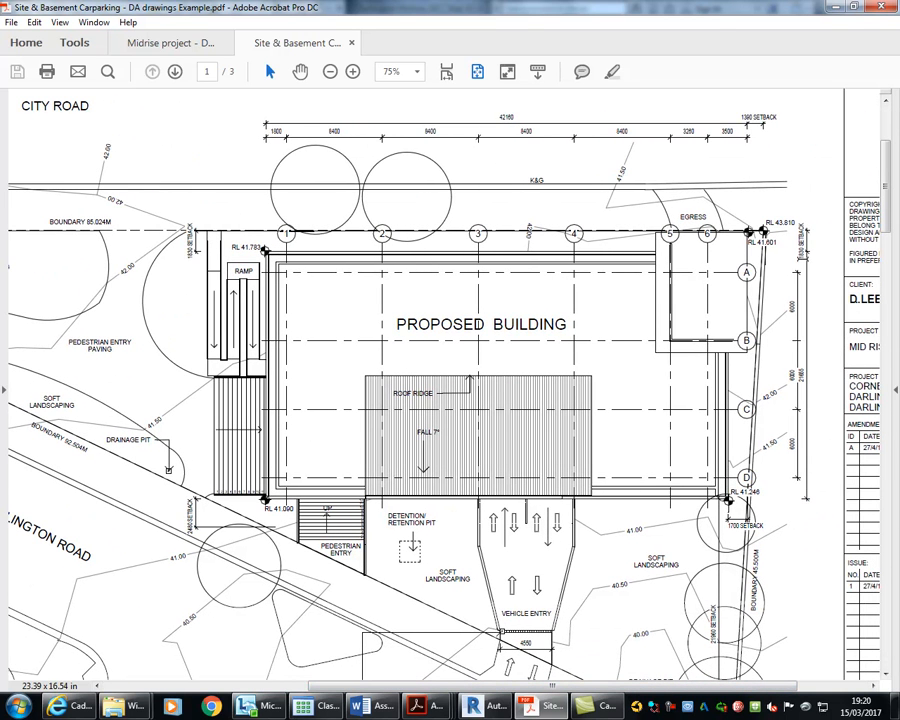
scroll(825, 375, "up", 3, "ctrl")
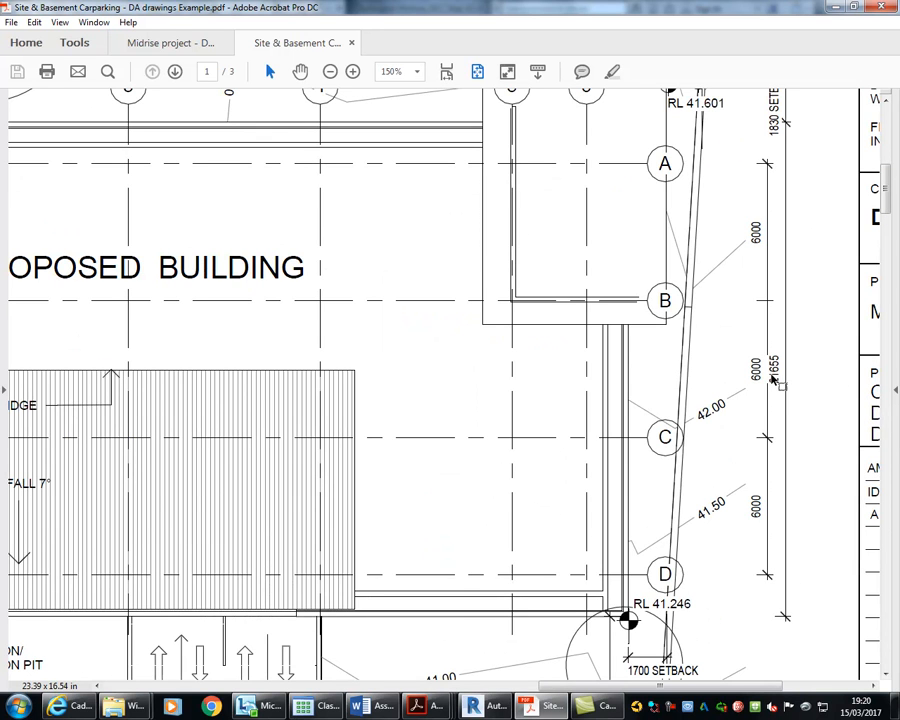
scroll(661, 373, "down", 1, "ctrl")
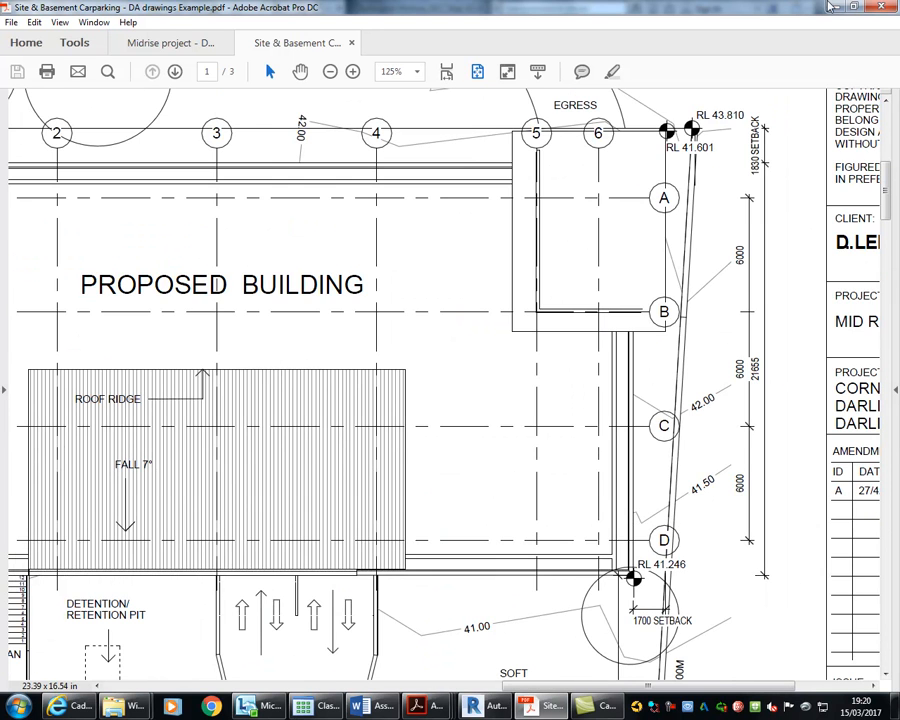
Return to Revit, draw a second horizontal reference plane south of the first, and set the spacing between them to 21655
left_click(829, 7)
scroll(289, 428, "up", 2)
middle_click_drag(289, 428, 284, 438)
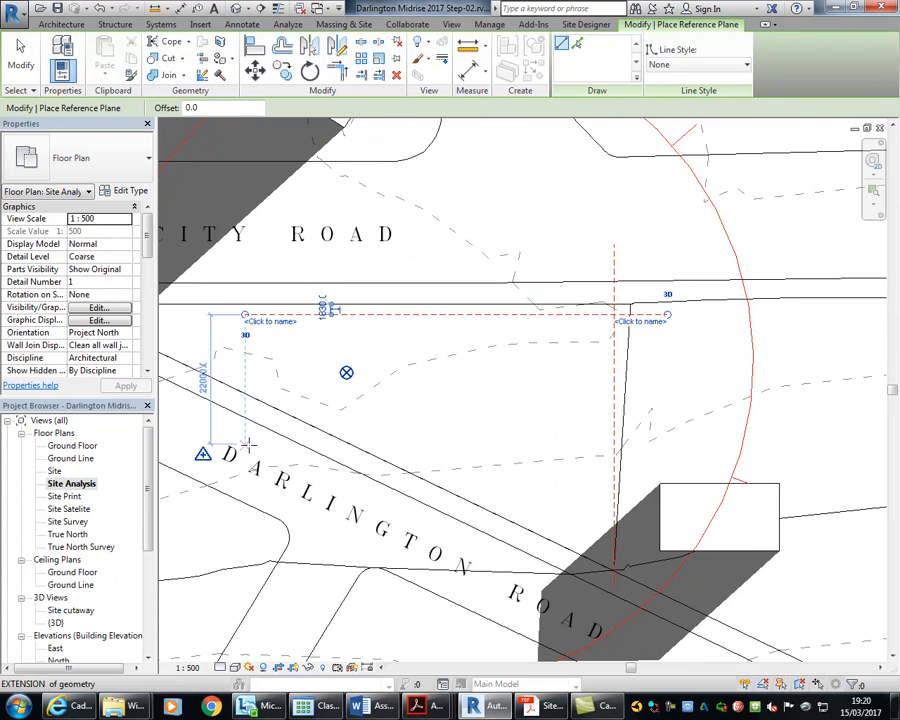
left_click(668, 443)
left_click(320, 378)
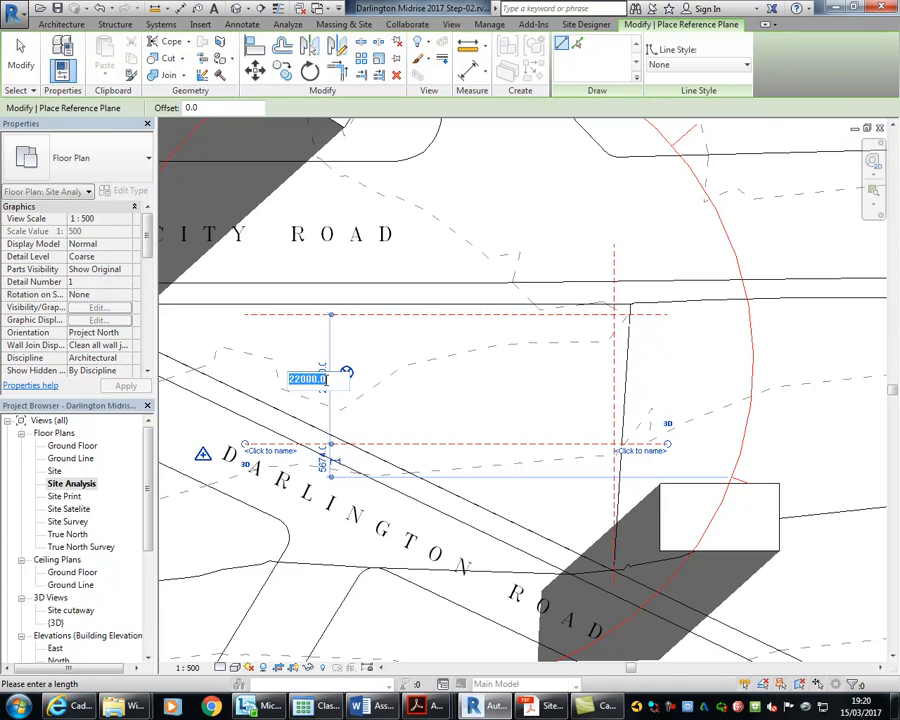
type("21655")
key("Return")
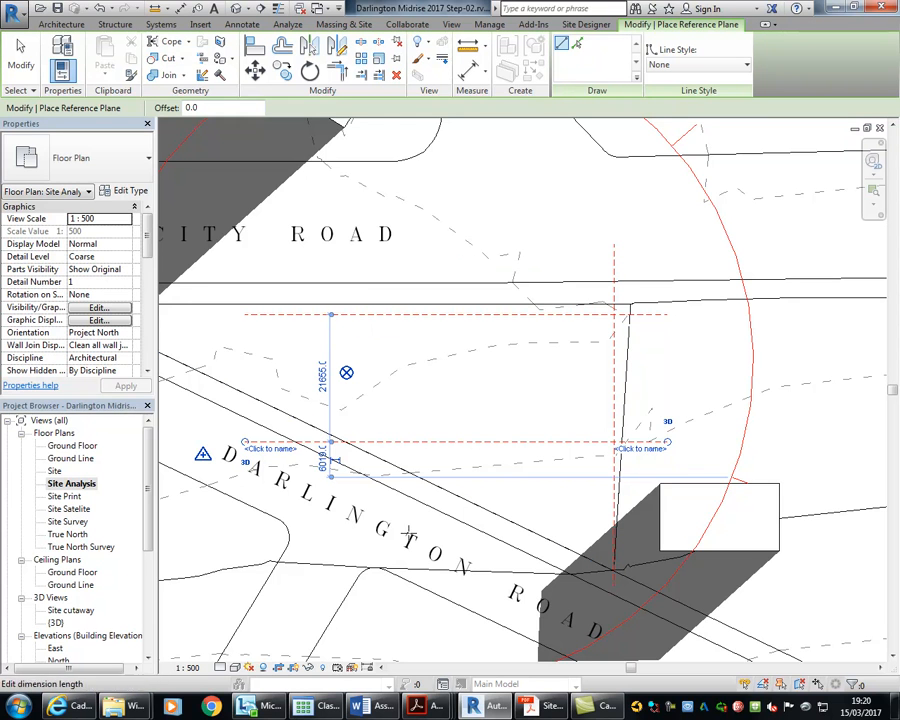
middle_click_drag(521, 386, 480, 366)
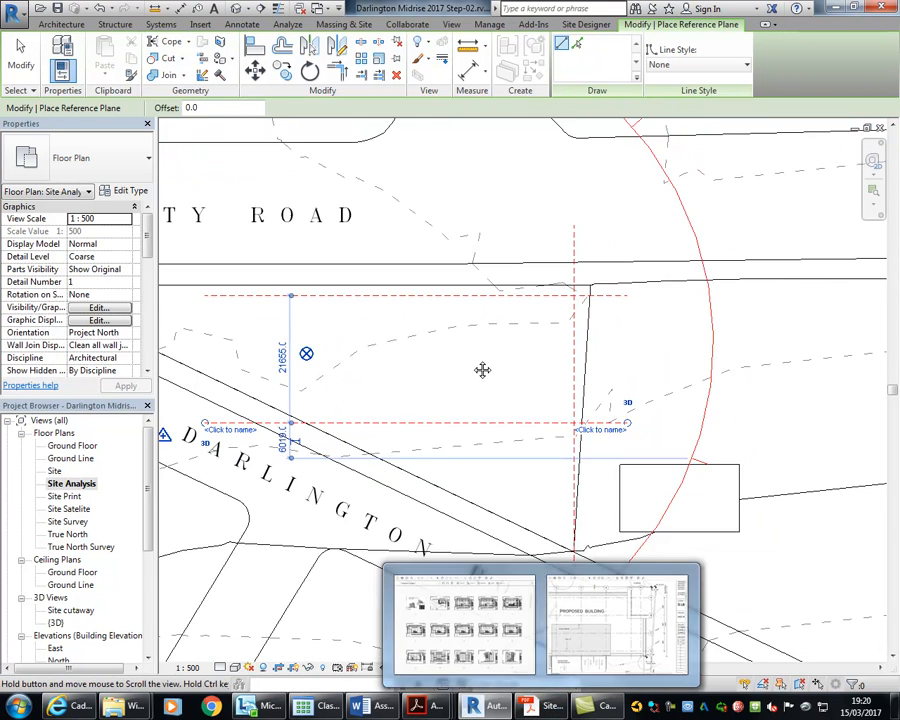
scroll(603, 393, "up", 5)
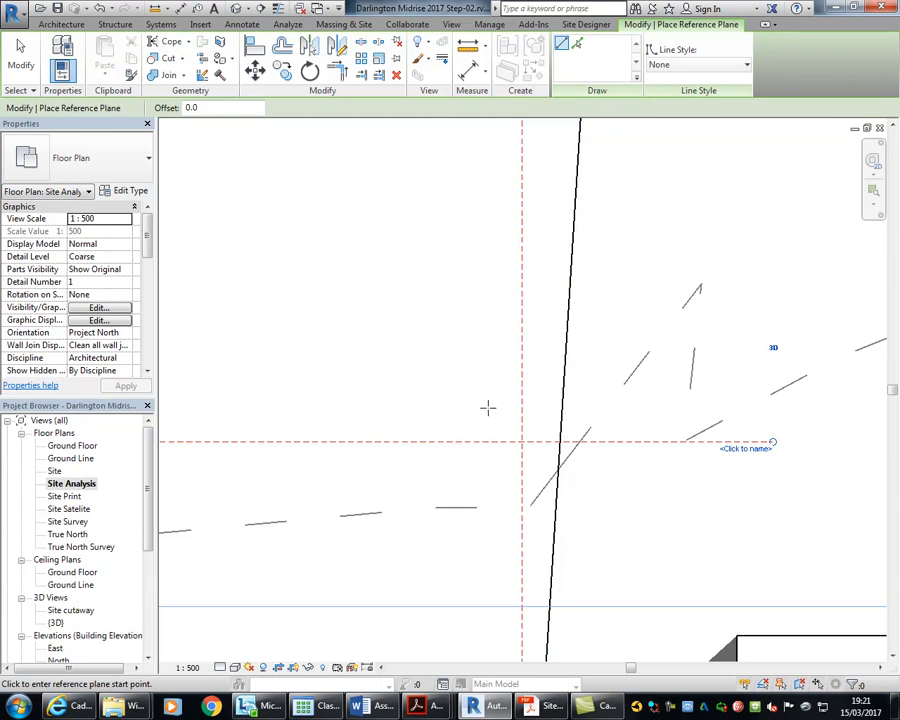
key("Escape")
key("Escape")
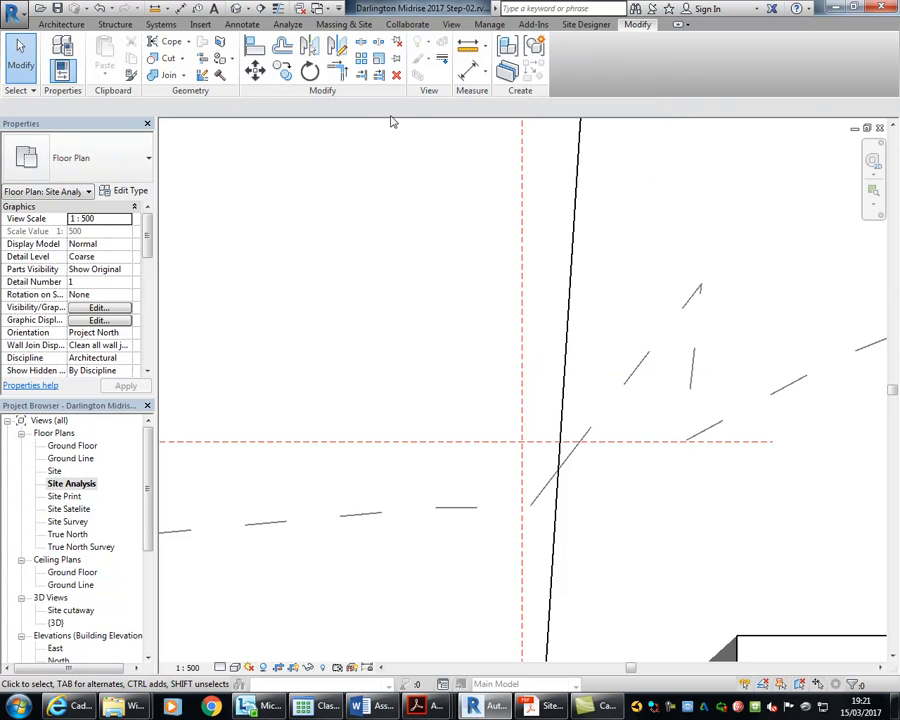
left_click(242, 25)
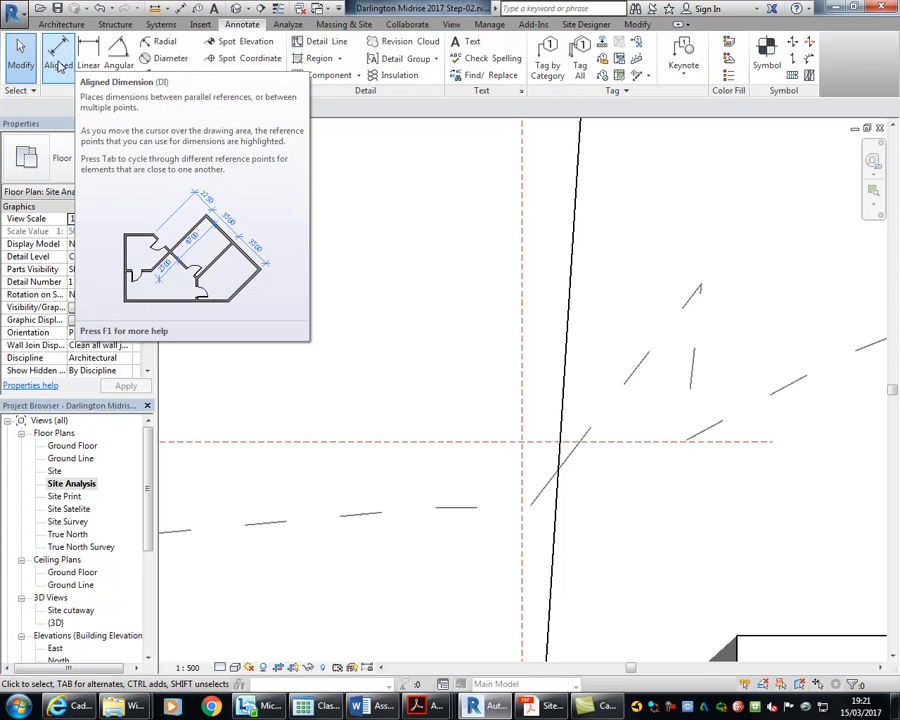
left_click(58, 60)
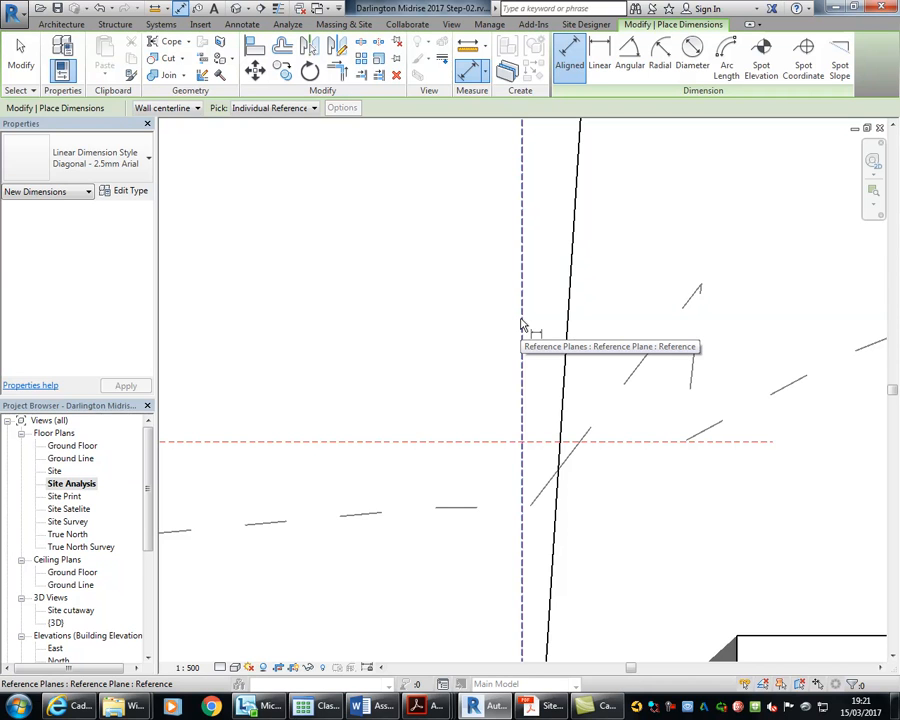
left_click(524, 424)
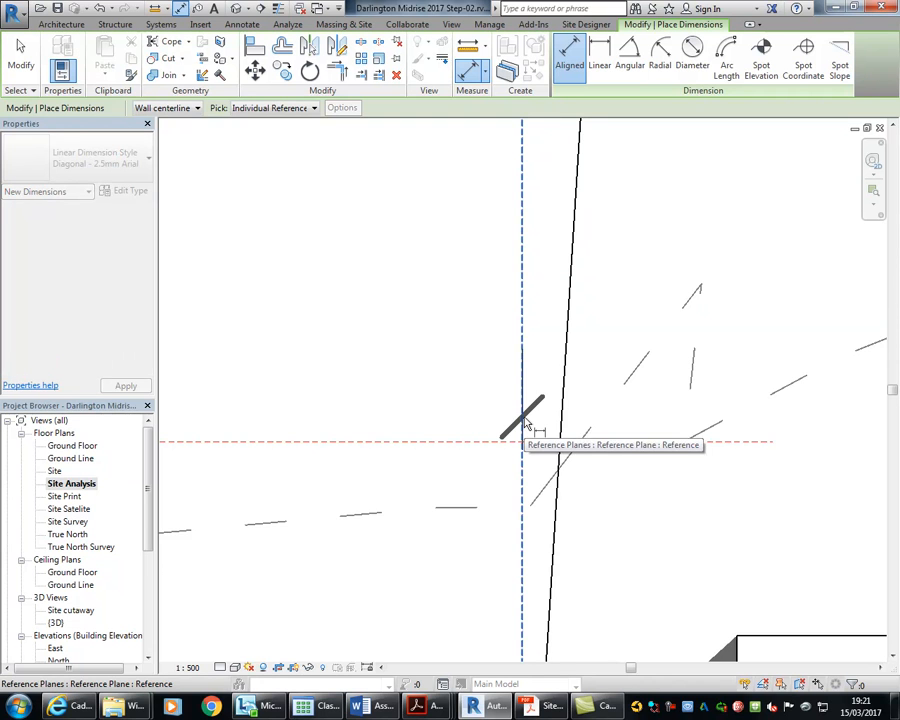
scroll(524, 424, "up", 3)
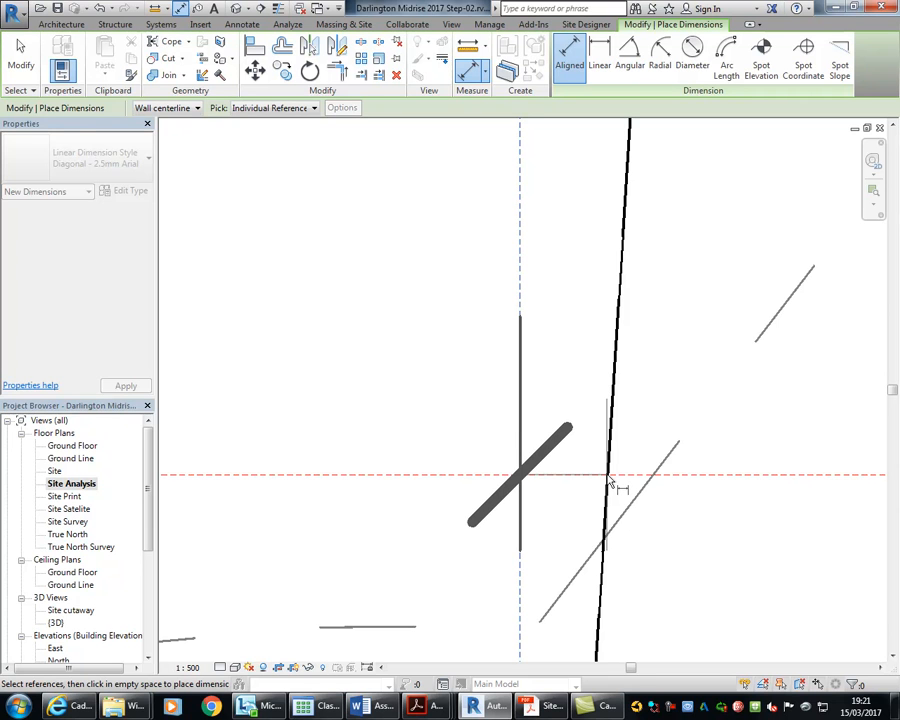
scroll(610, 483, "up", 2)
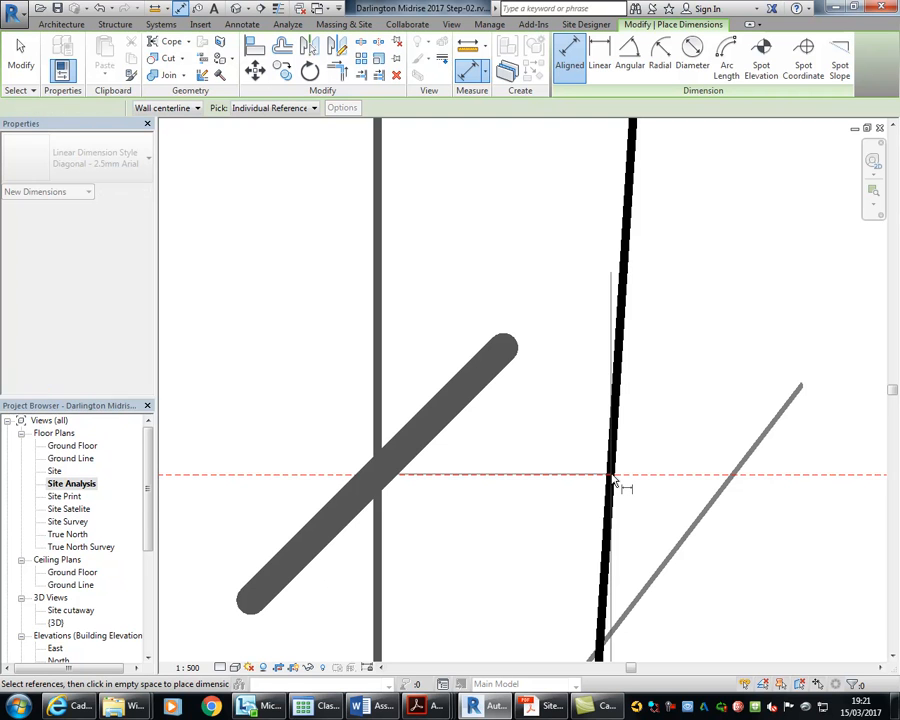
scroll(613, 483, "down", 5)
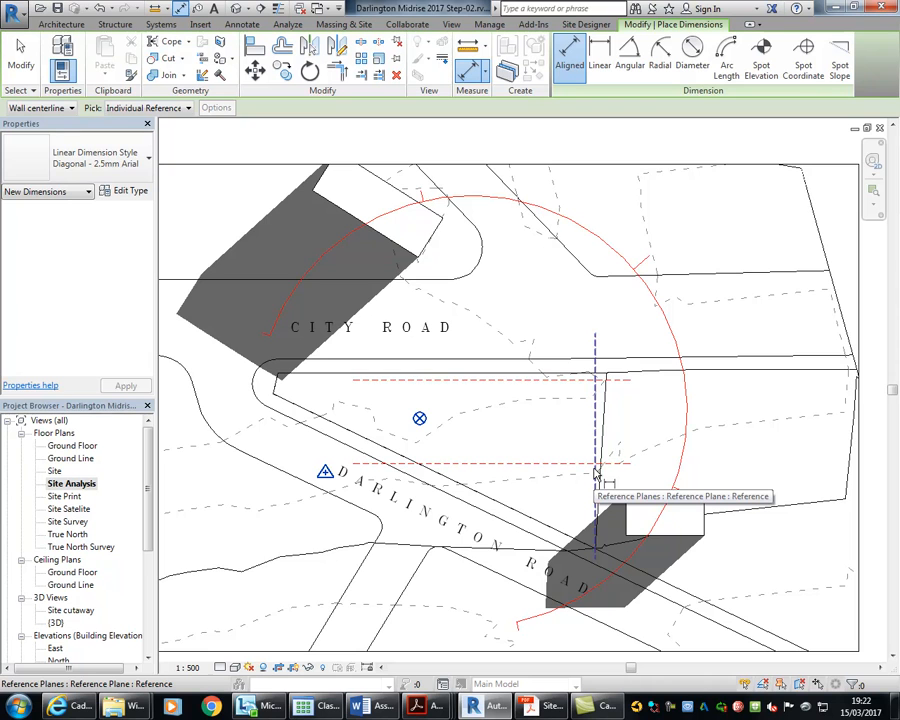
scroll(595, 473, "up", 5)
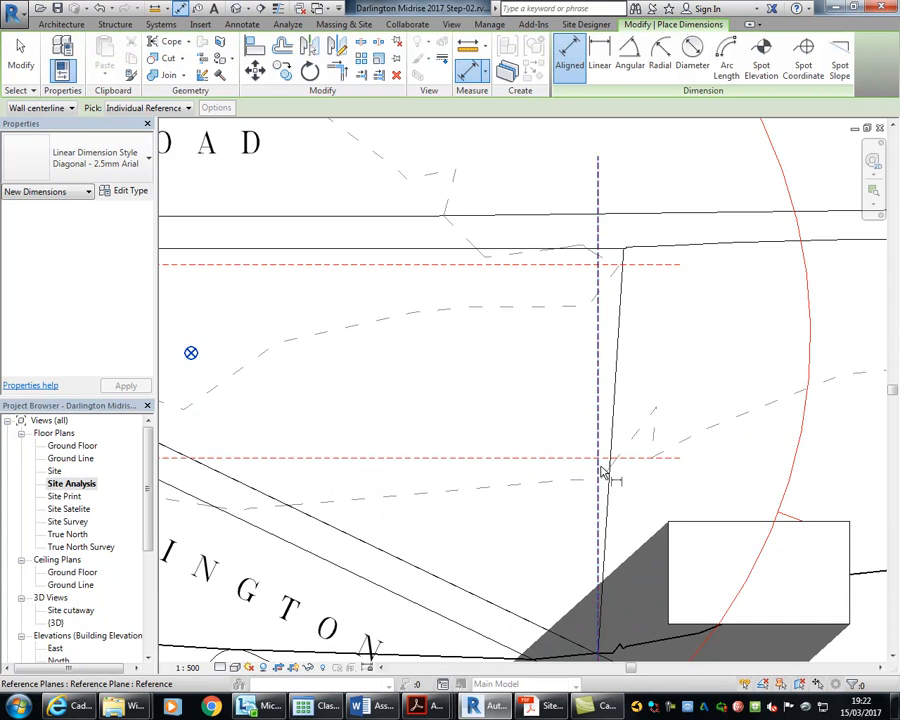
key("Escape")
key("Escape")
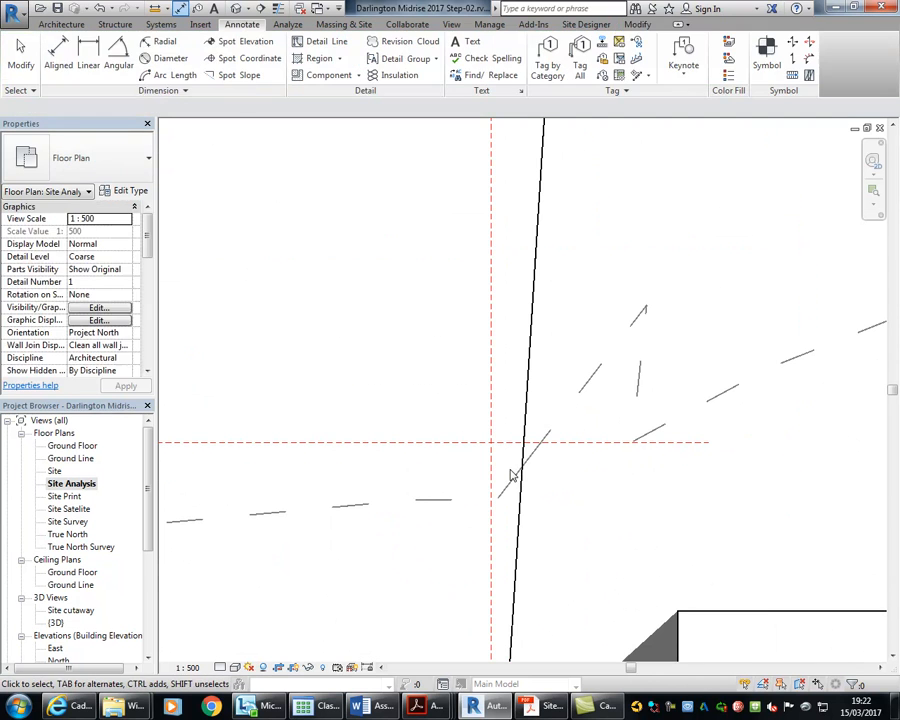
Draw a short vertical reference plane southward from the intersection of the eastern property line and the southern horizontal reference plane
left_click(62, 24)
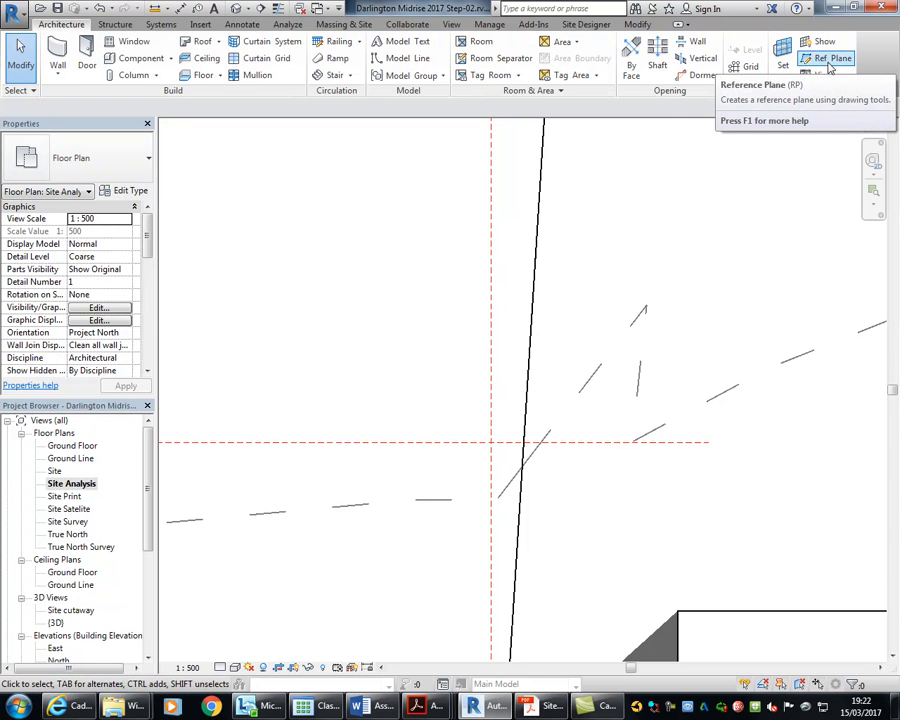
left_click(829, 60)
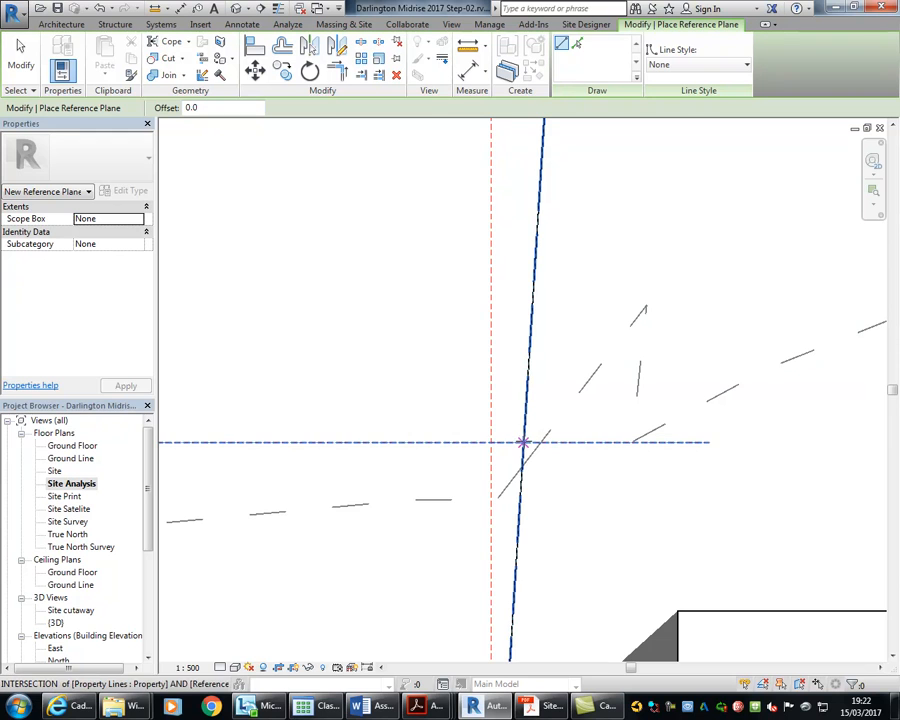
left_click(523, 442)
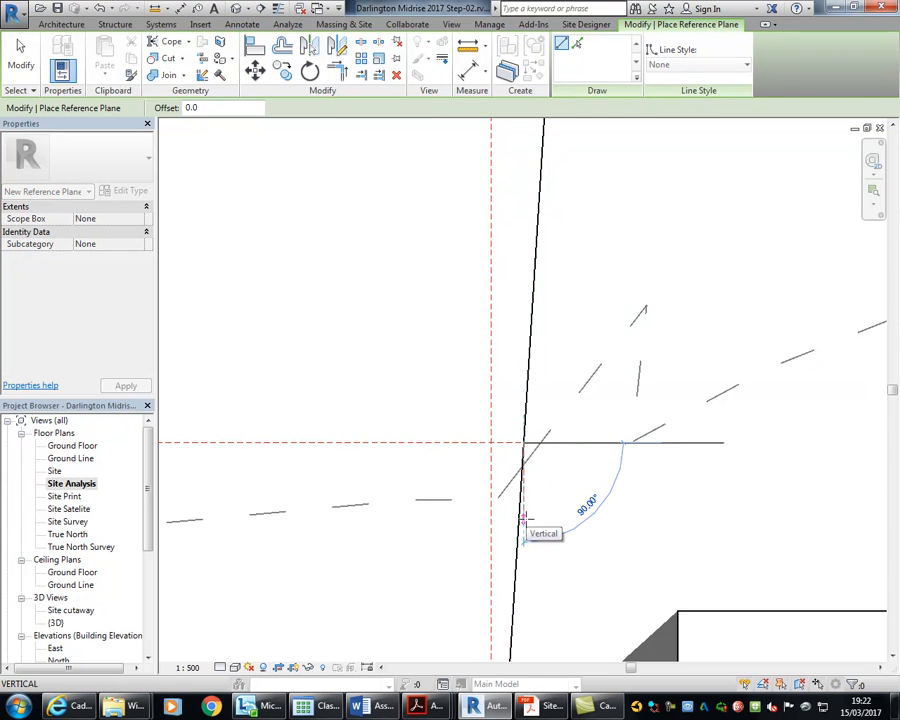
left_click(521, 518)
scroll(500, 394, "up", 2)
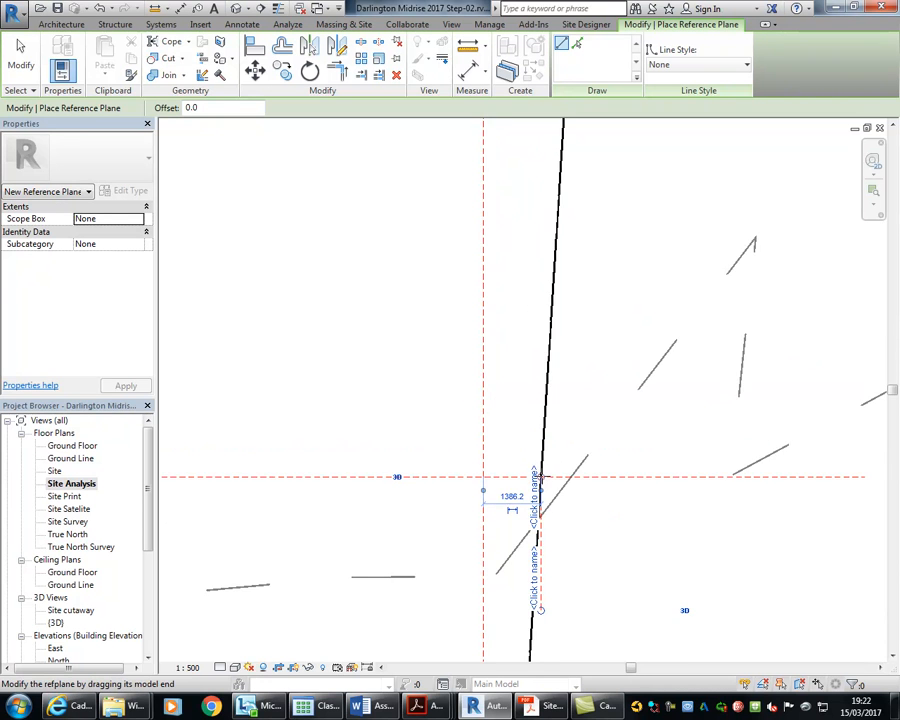
Extend the short vertical reference plane's north end past the southern horizontal plane and finish placing reference planes
scroll(541, 477, "up", 3)
left_click_drag(541, 477, 481, 280)
scroll(482, 281, "down", 1)
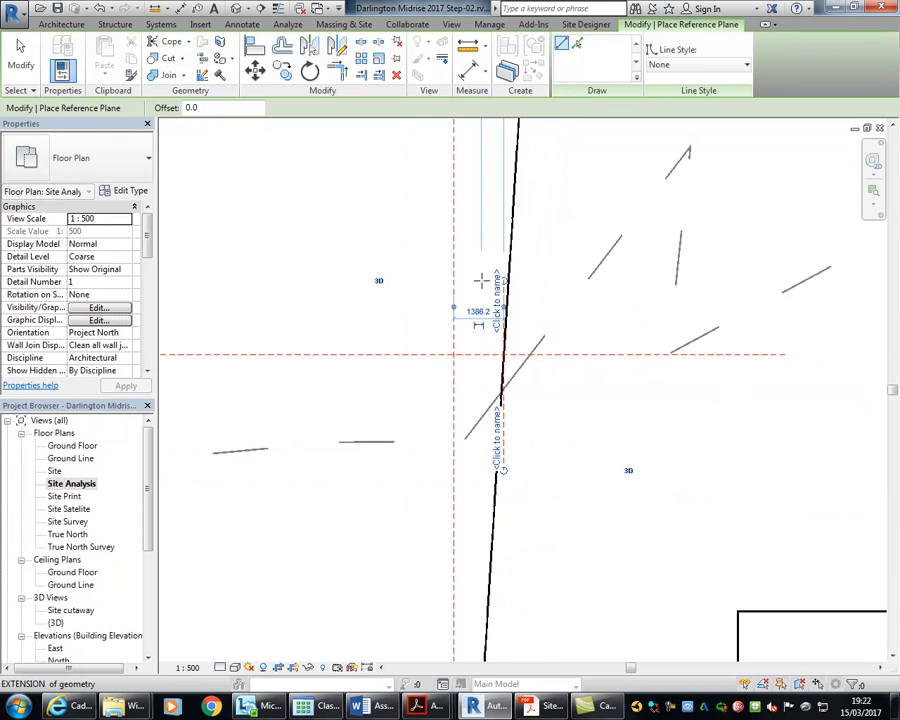
scroll(481, 280, "down", 2)
key("Escape")
key("Escape")
middle_click_drag(506, 309, 496, 351)
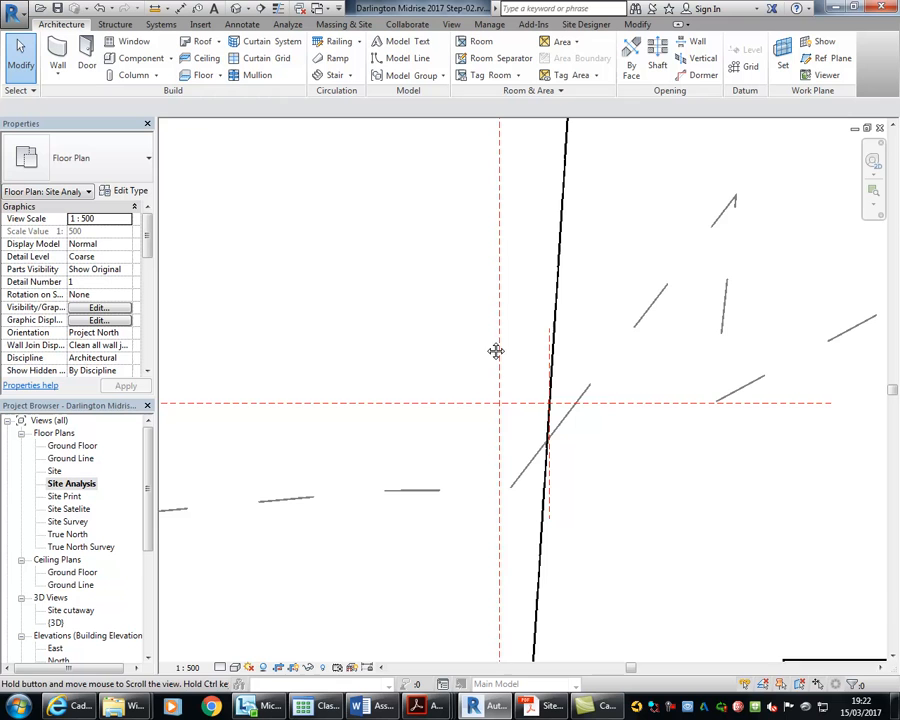
Add an aligned dimension between the long vertical reference plane and the short one at the eastern boundary, placed north of the southern horizontal plane
left_click(244, 24)
left_click(50, 50)
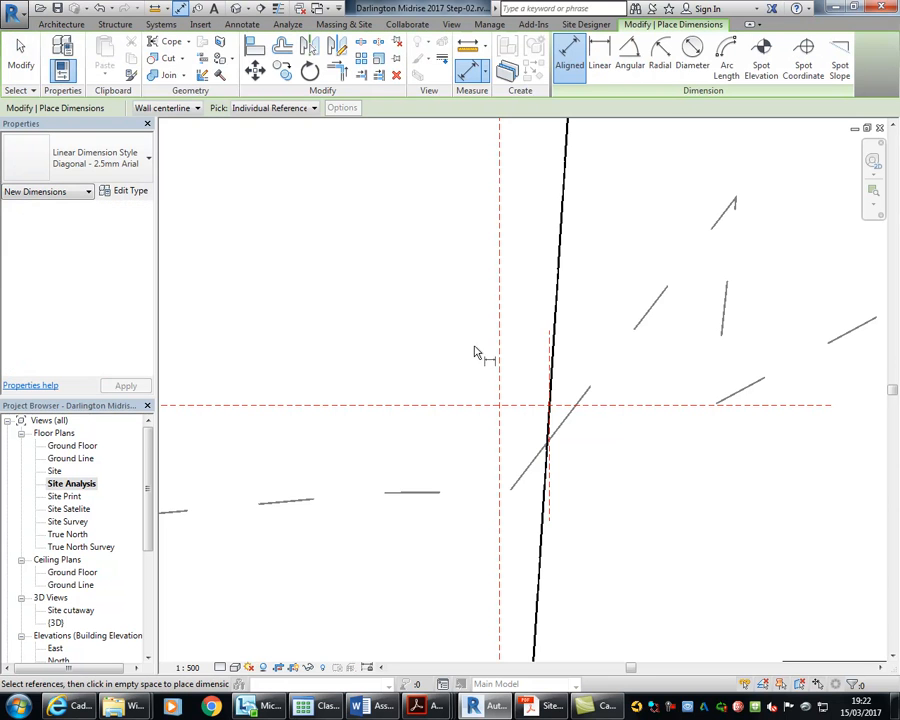
left_click(502, 390)
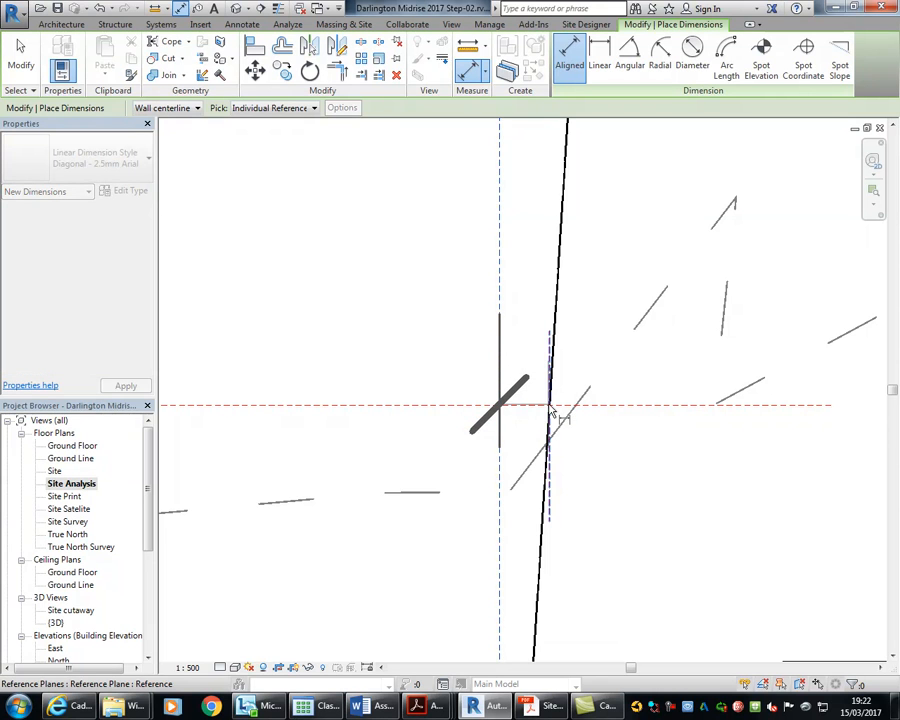
left_click(549, 510)
scroll(498, 342, "down", 3)
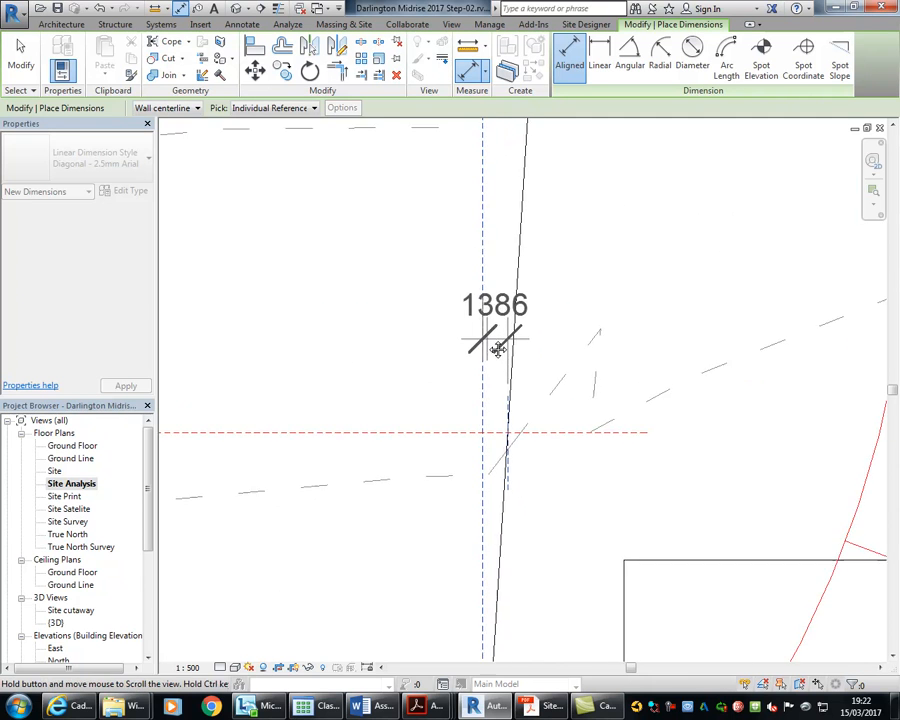
left_click(596, 226)
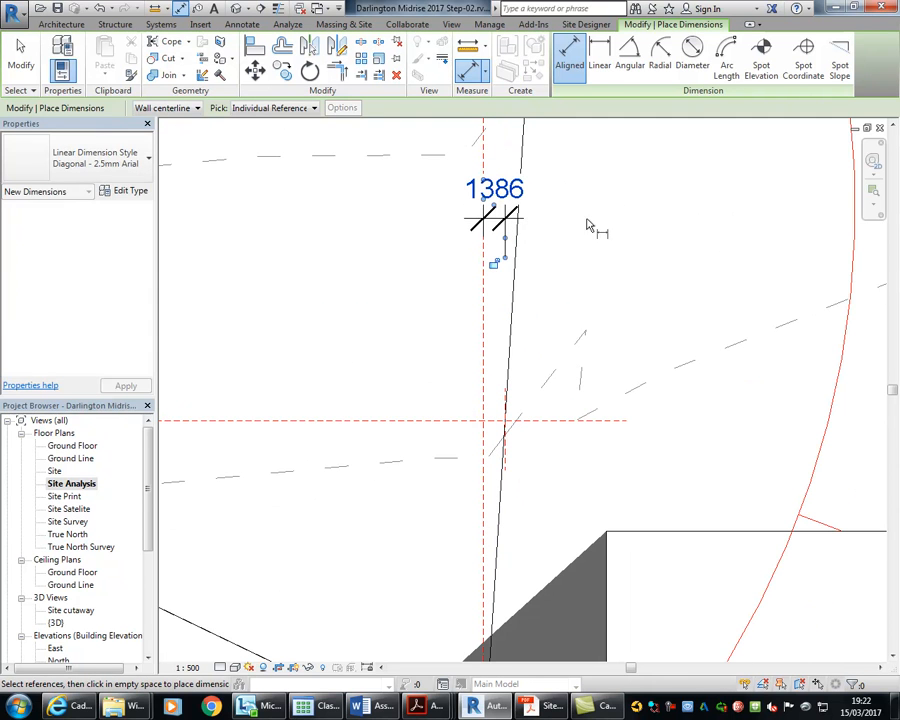
key("Escape")
key("Escape")
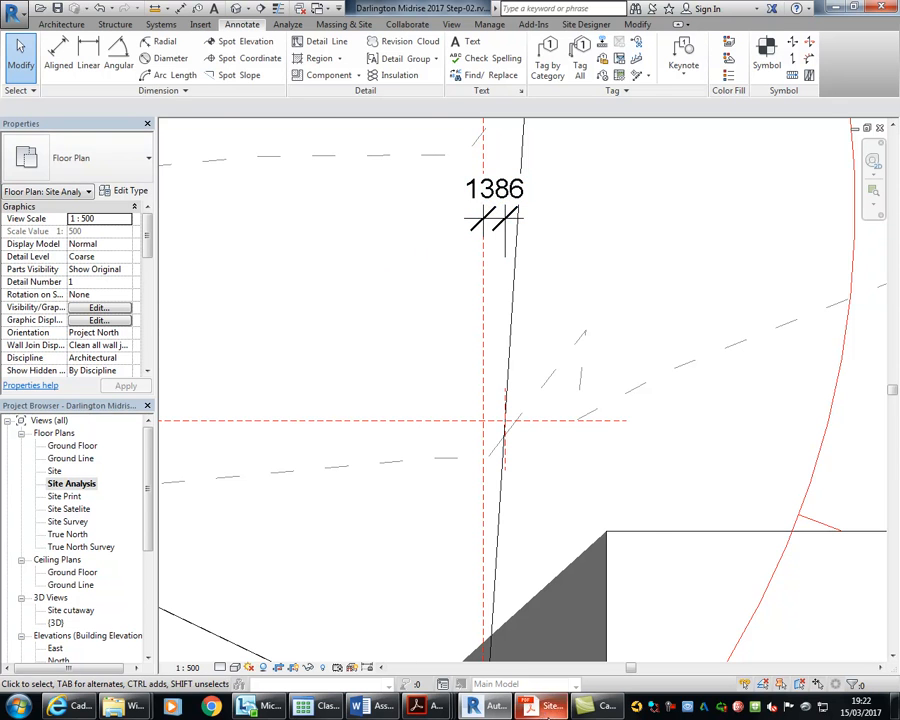
Check the south-east corner's setback on the PDF site plan, and in Revit move the long vertical reference plane to 1700 from the short one
key("alt+Tab")
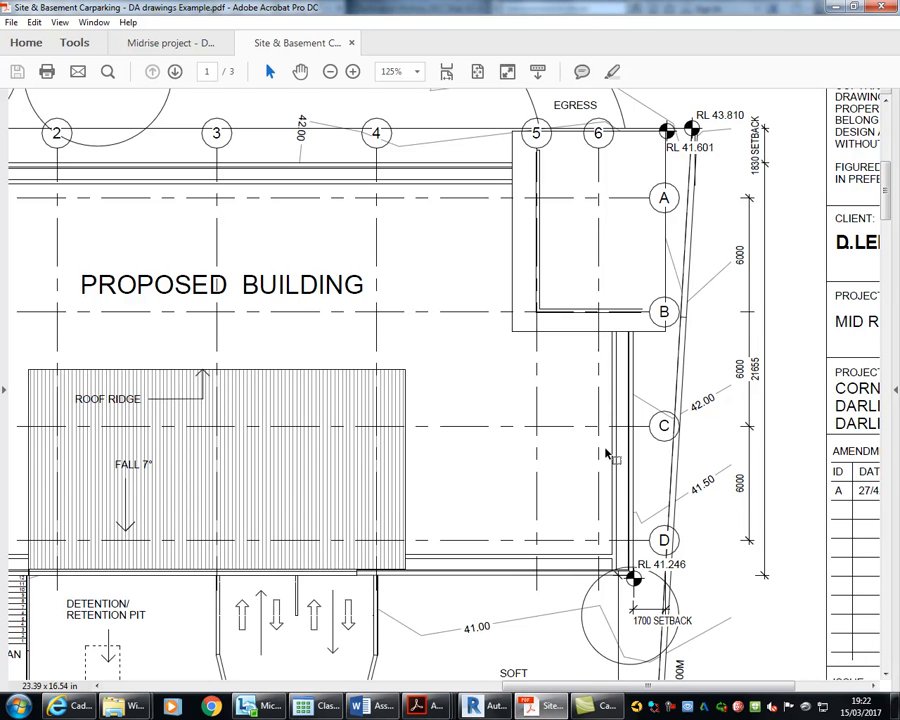
scroll(639, 574, "down", 1)
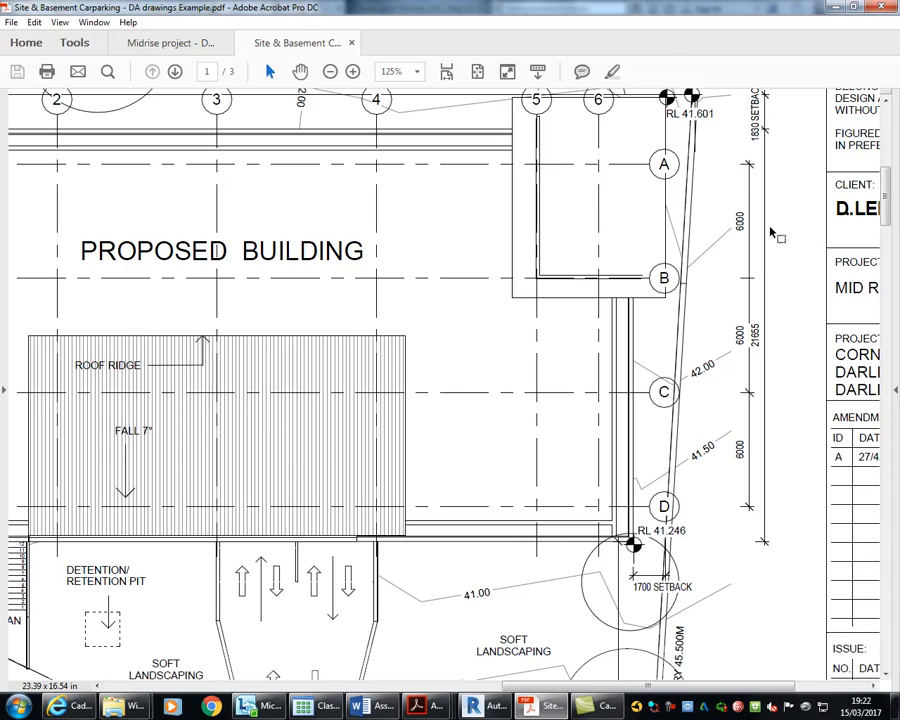
key("alt+Tab")
middle_click_drag(395, 317, 351, 323)
left_click(436, 311)
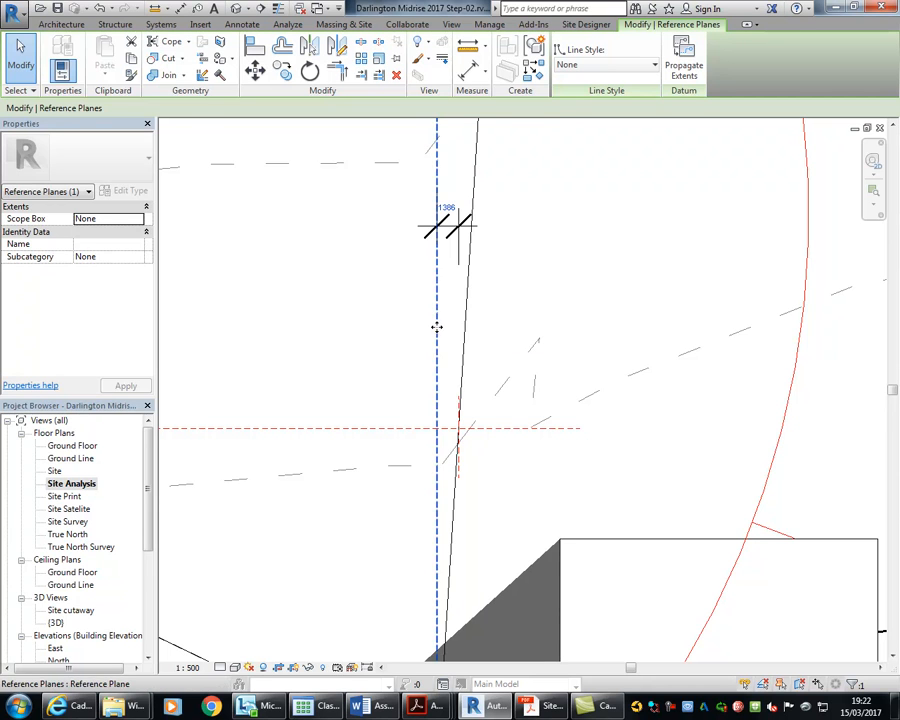
left_click(446, 206)
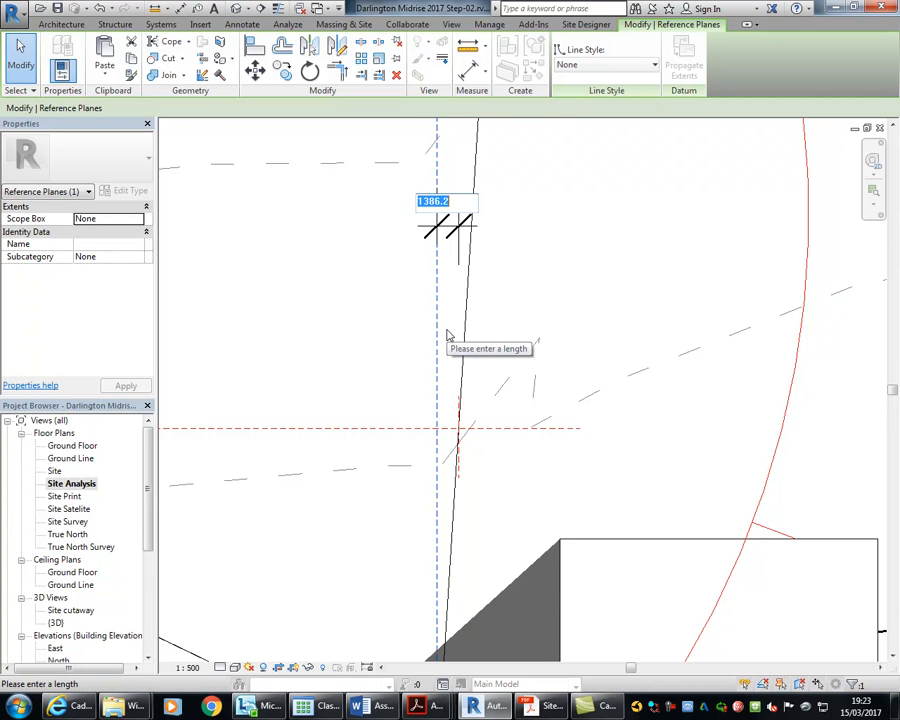
type("1700")
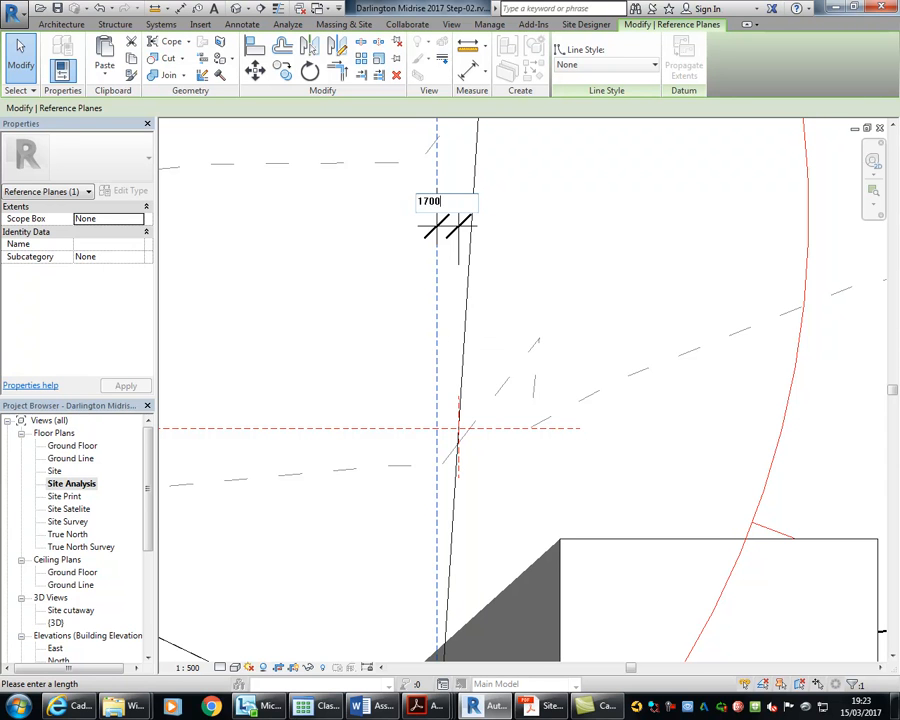
key("Return")
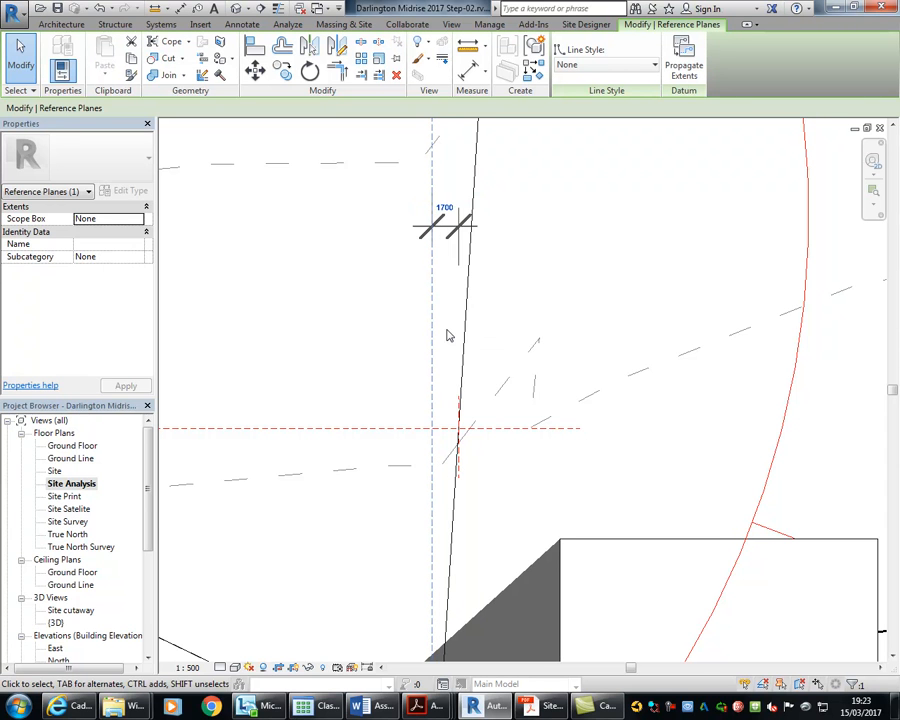
Switch to the PDF site plan and examine the proposed building's overall east-west dimension and the setback at its north-east corner
left_click(308, 287)
scroll(308, 287, "down", 3)
middle_click_drag(314, 293, 569, 358)
left_click(538, 706)
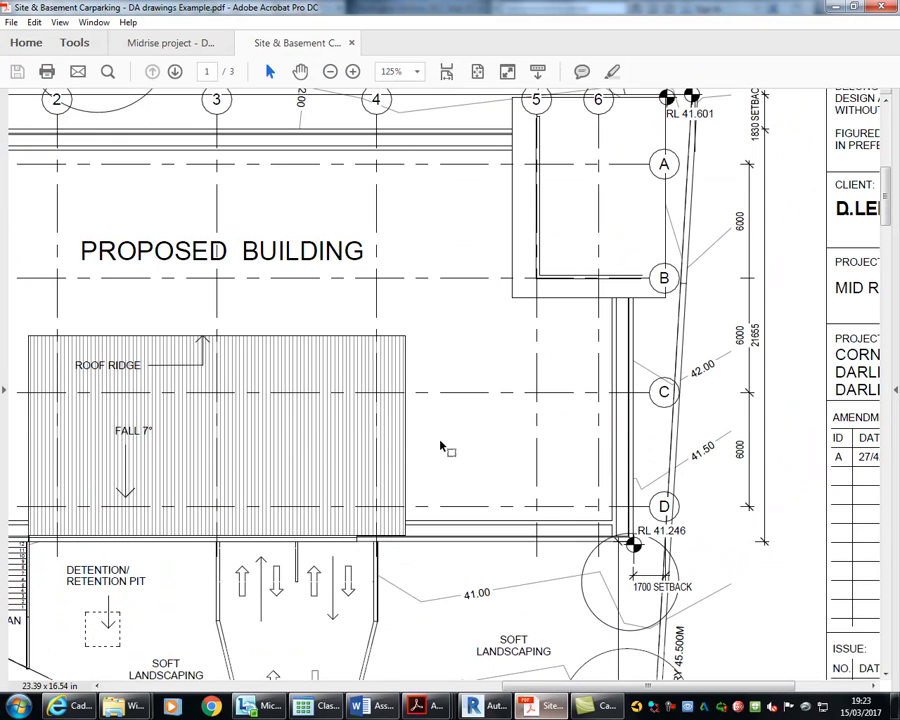
scroll(400, 420, "down", 2, "ctrl")
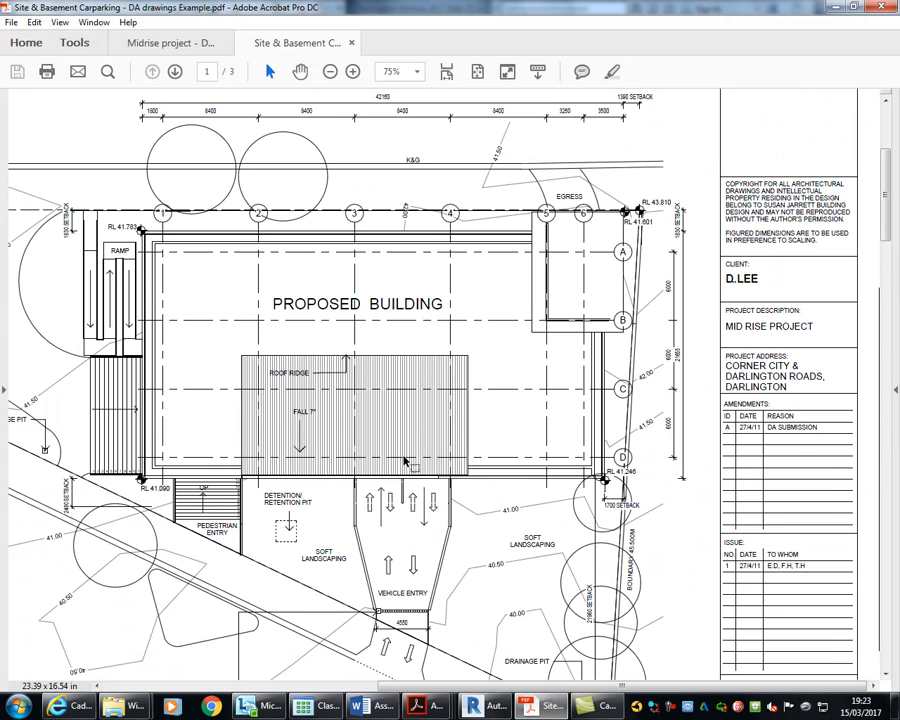
scroll(110, 140, "up", 1)
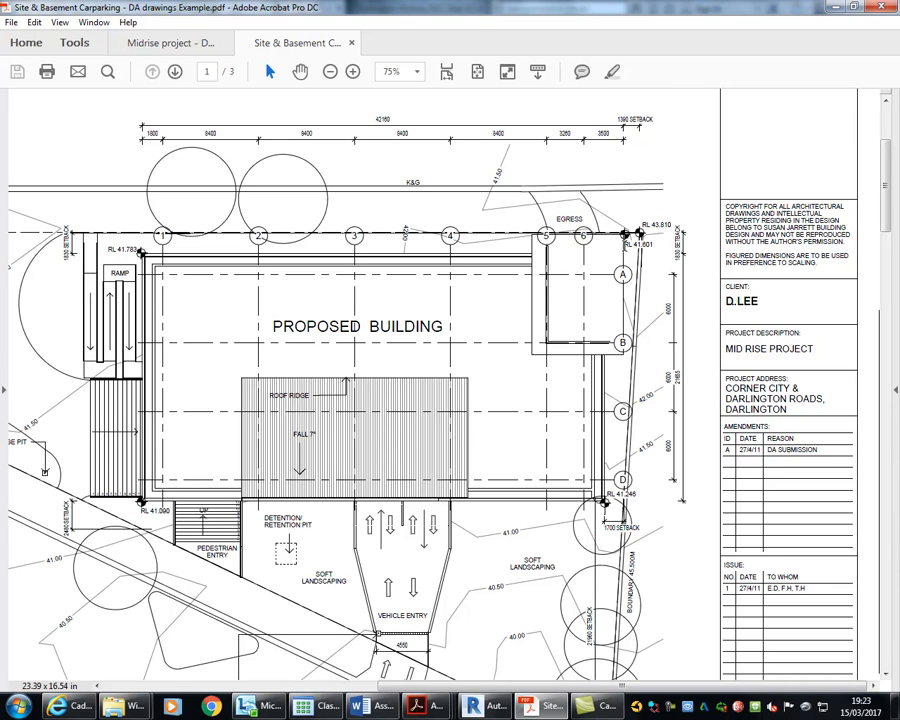
In Revit, draw a short vertical reference plane just east of the long vertical one, crossing the northern horizontal plane near the north-east corner
left_click(837, 7)
middle_click_drag(570, 320, 430, 363)
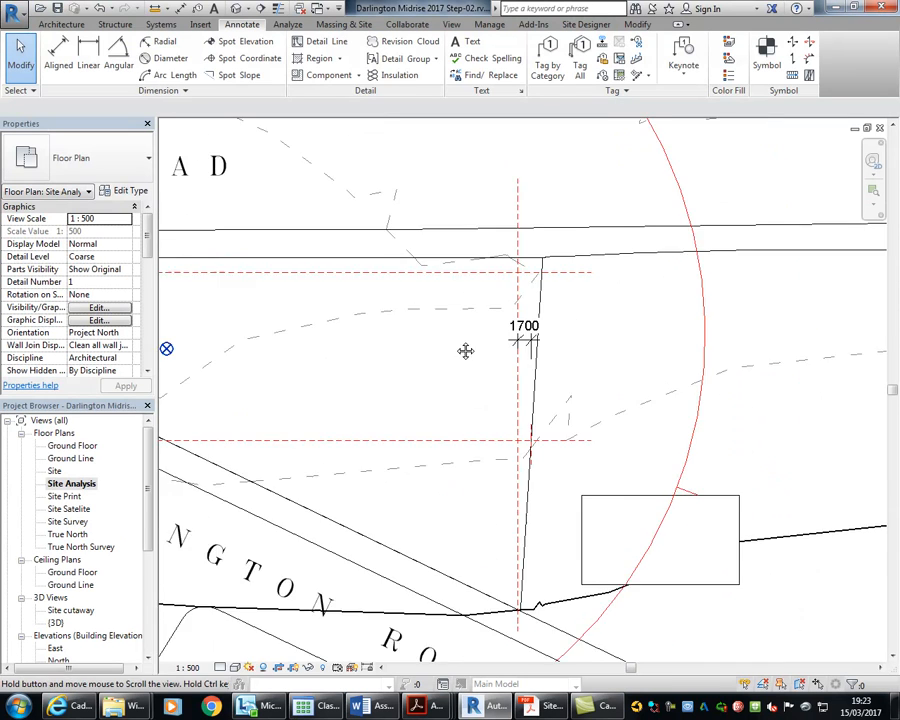
scroll(471, 298, "up", 3)
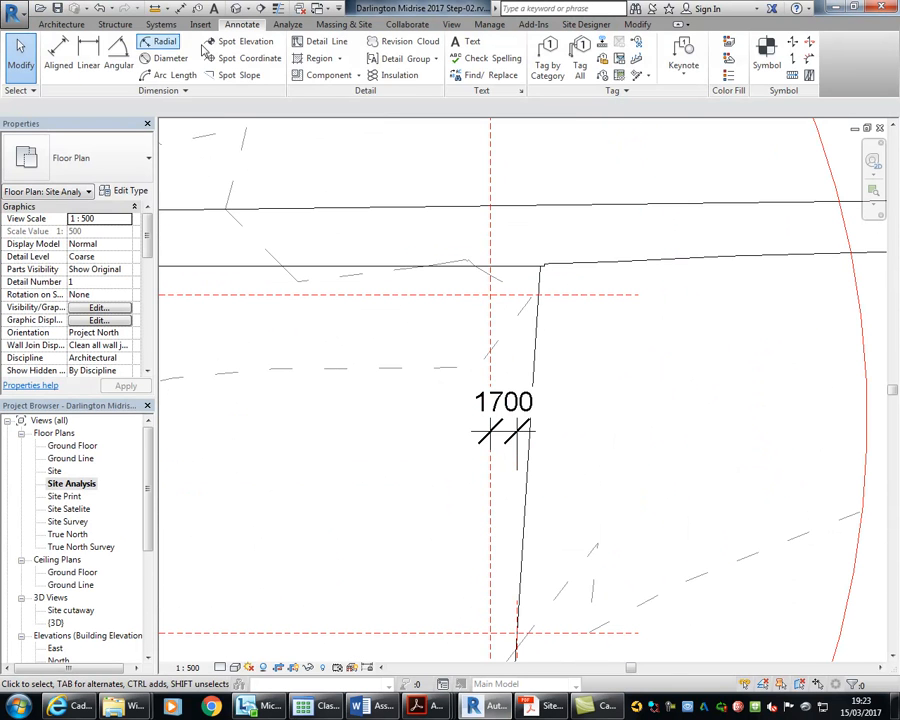
left_click(62, 24)
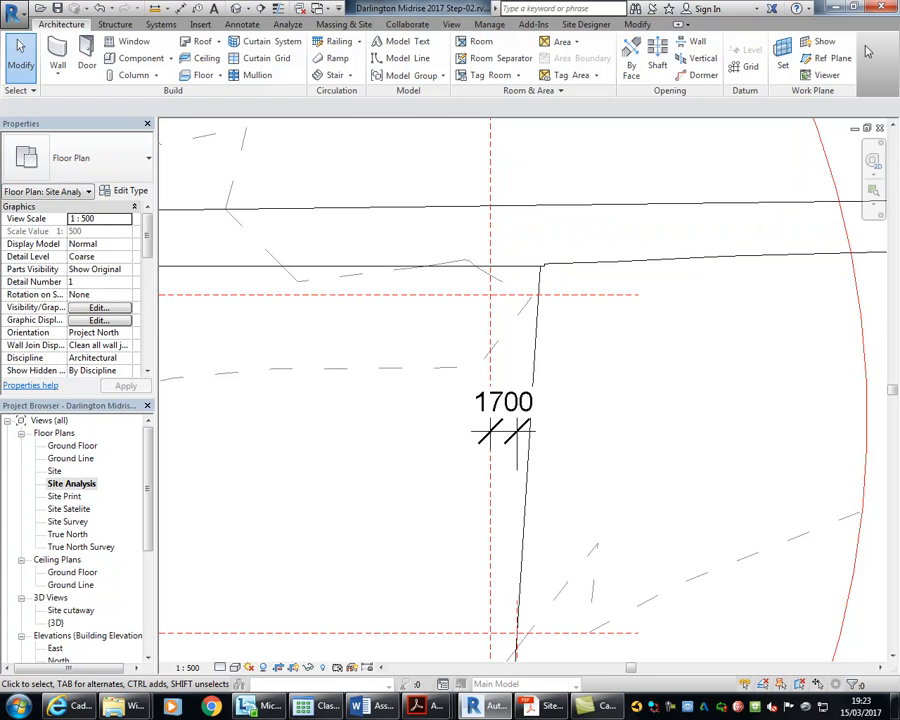
left_click(830, 62)
middle_click_drag(526, 236, 526, 280)
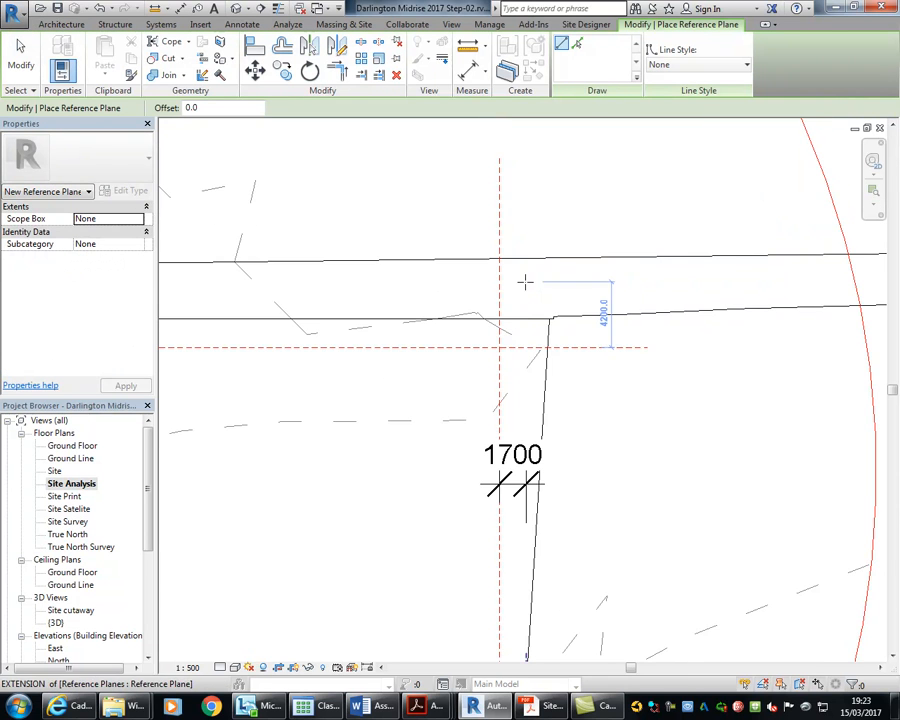
scroll(526, 286, "up", 2)
left_click(494, 162)
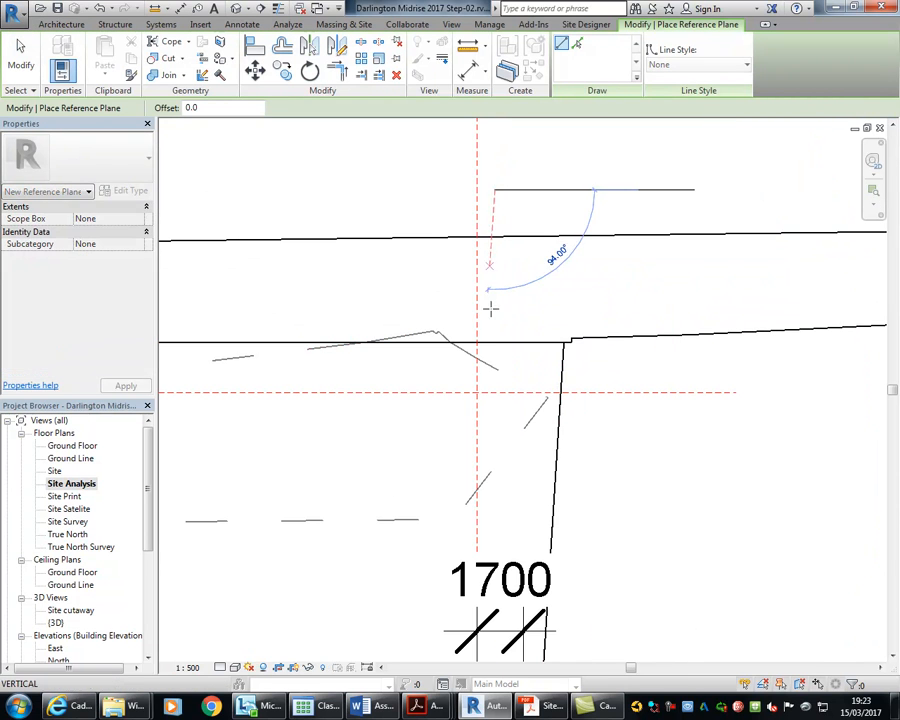
left_click(494, 463)
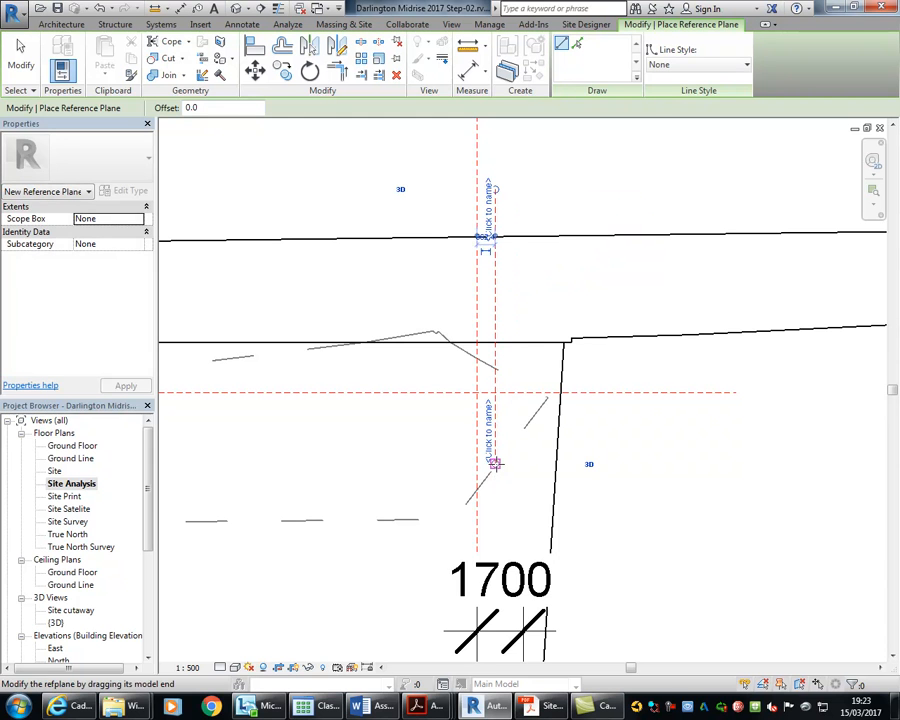
key("Escape")
key("Escape")
scroll(454, 390, "down", 3)
middle_click_drag(454, 390, 484, 263)
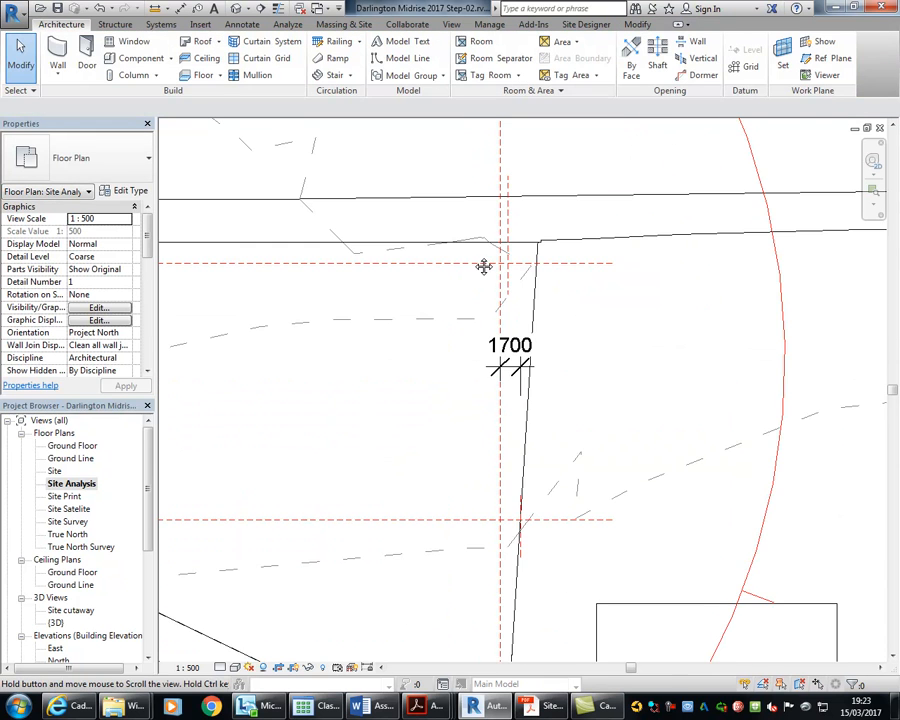
Shorten the long vertical reference plane at both ends so that it only crosses the southern horizontal plane
scroll(486, 336, "down", 2)
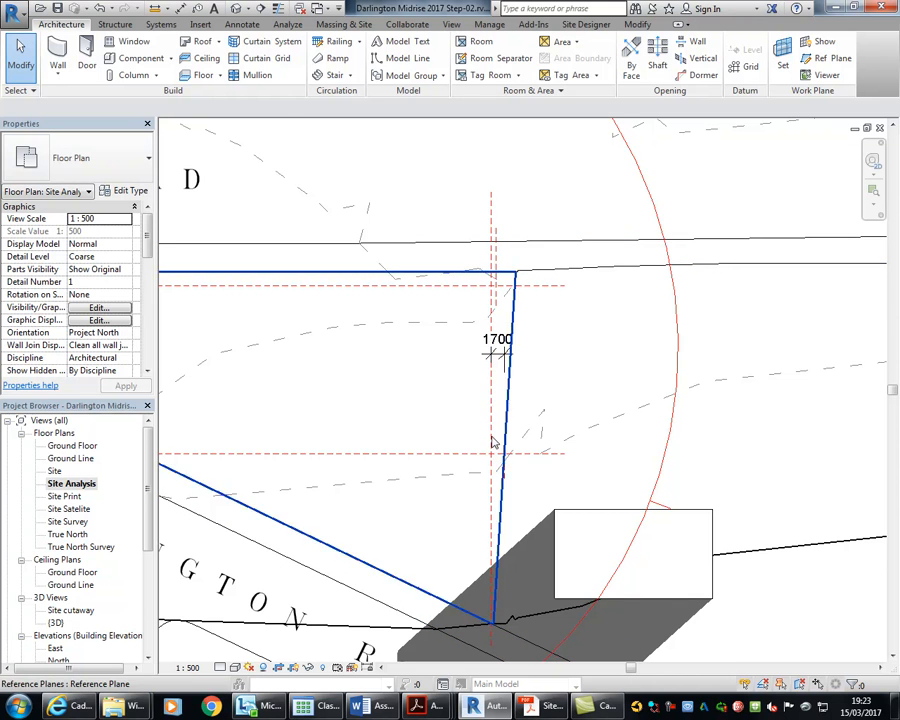
left_click(490, 488)
left_click_drag(491, 190, 470, 412)
middle_click_drag(488, 484, 464, 386)
scroll(464, 386, "up", 3)
left_click_drag(471, 595, 466, 398)
left_click(415, 387)
scroll(434, 424, "down", 1)
middle_click_drag(434, 424, 461, 540)
scroll(460, 530, "up", 3)
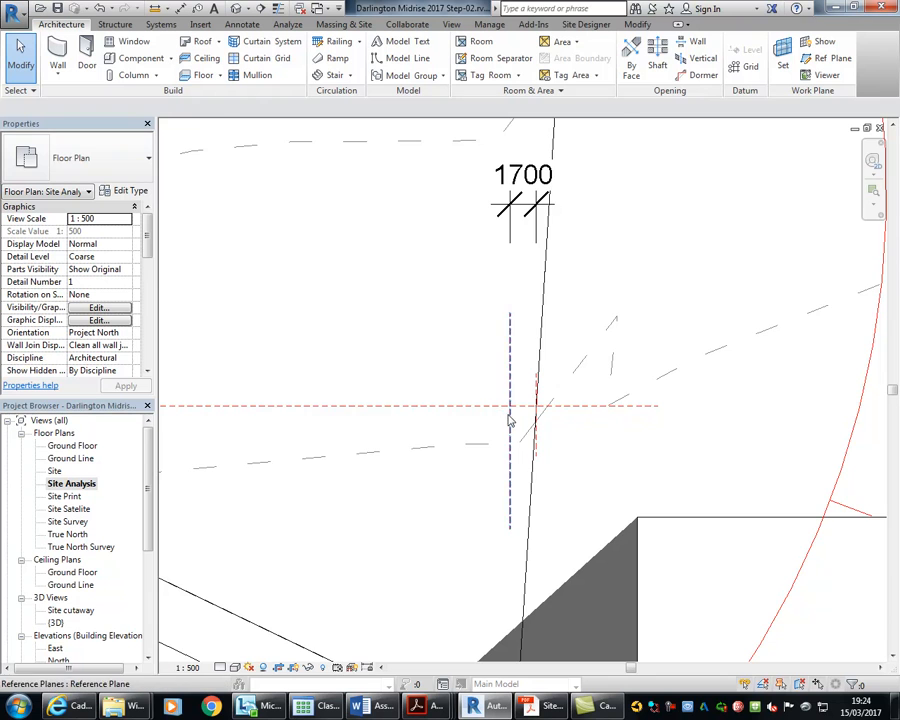
Draw a vertical reference plane through the property boundary's north-east corner, crossing the northern horizontal plane, and finish placing reference planes
middle_click_drag(462, 348, 425, 573)
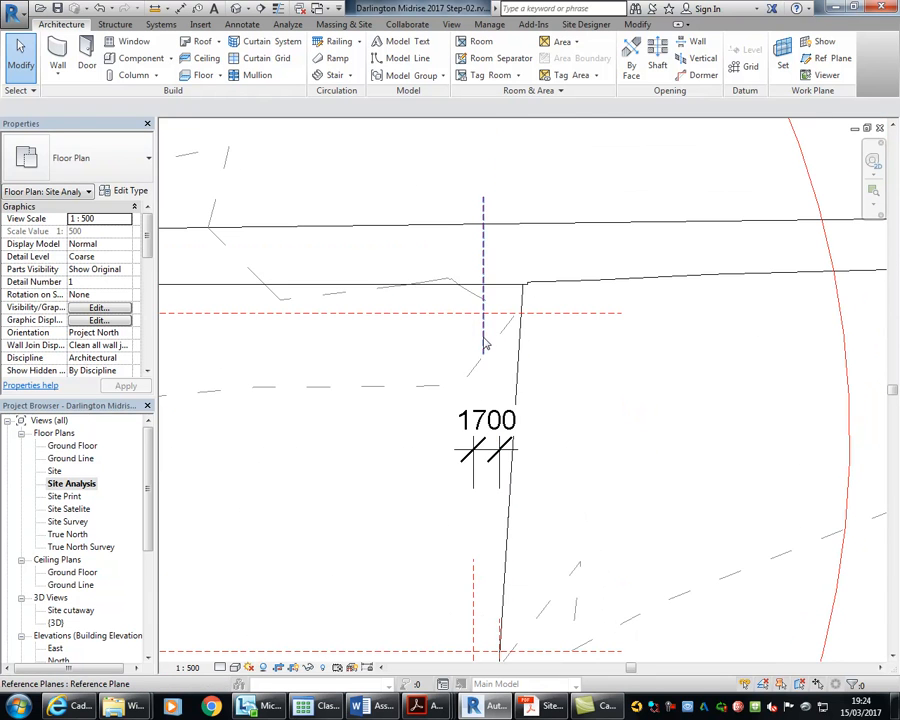
scroll(491, 290, "up", 2)
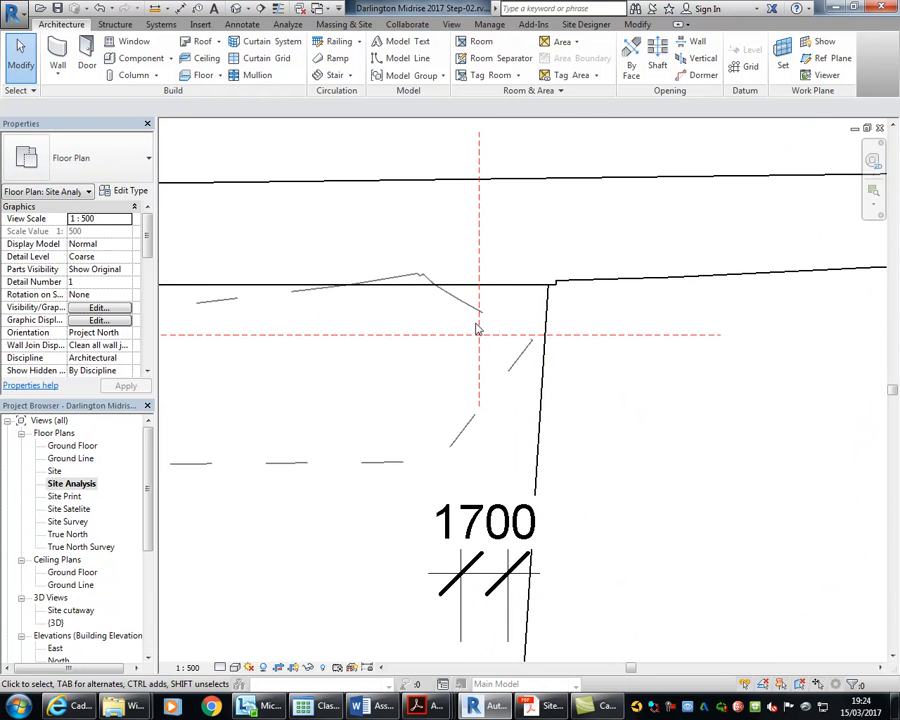
middle_click_drag(506, 308, 545, 332)
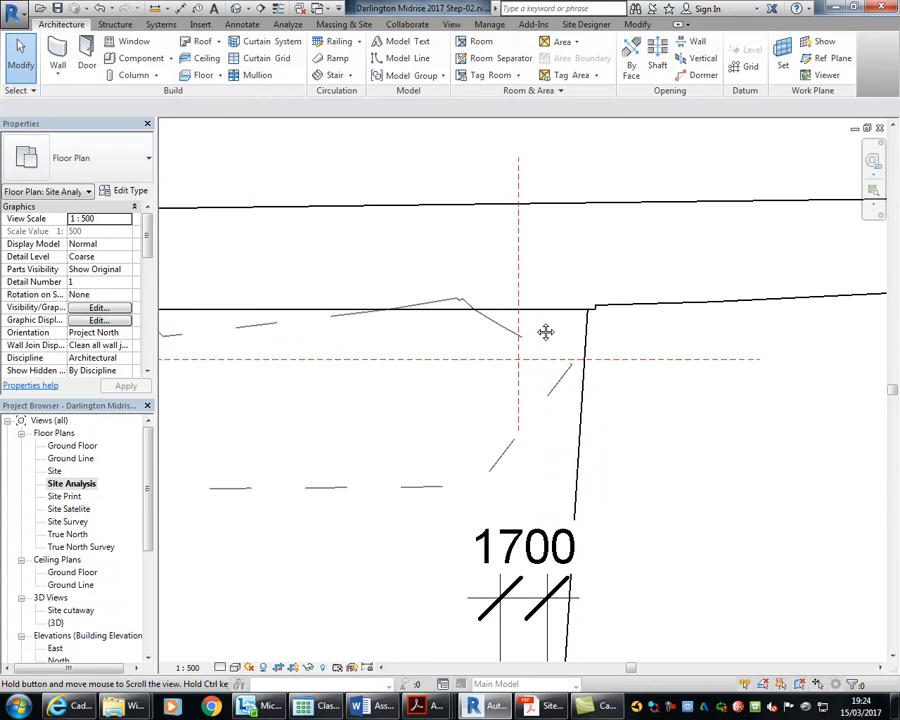
scroll(545, 332, "up", 1)
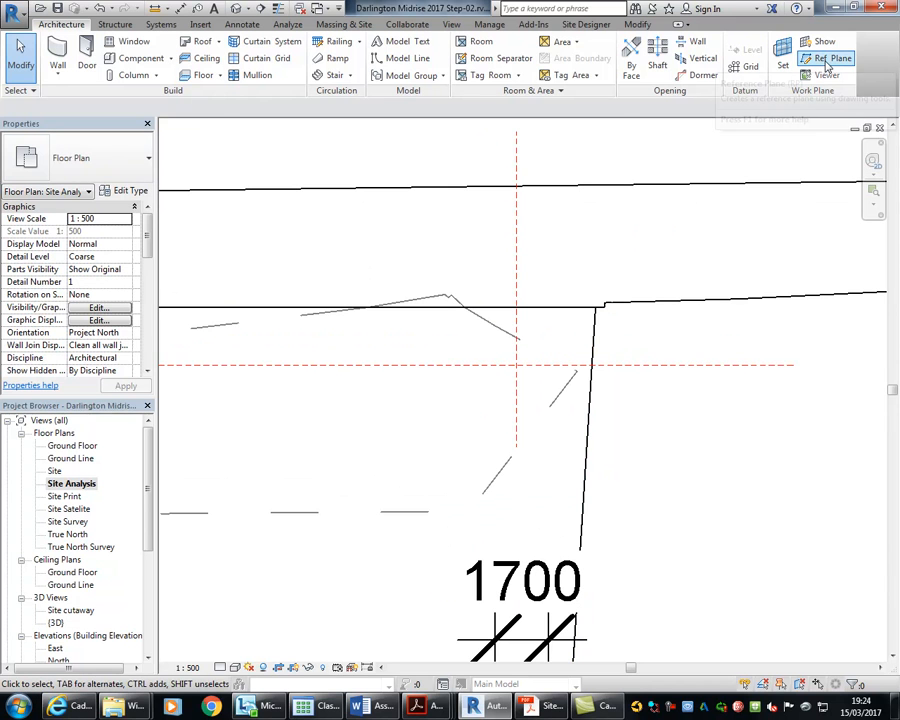
left_click(828, 60)
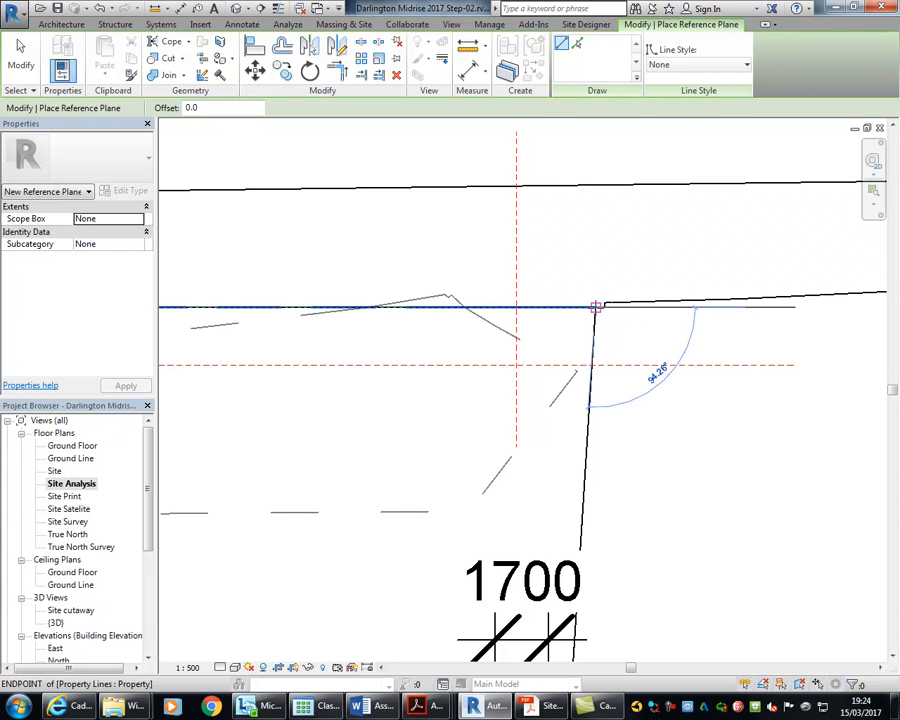
left_click(595, 307)
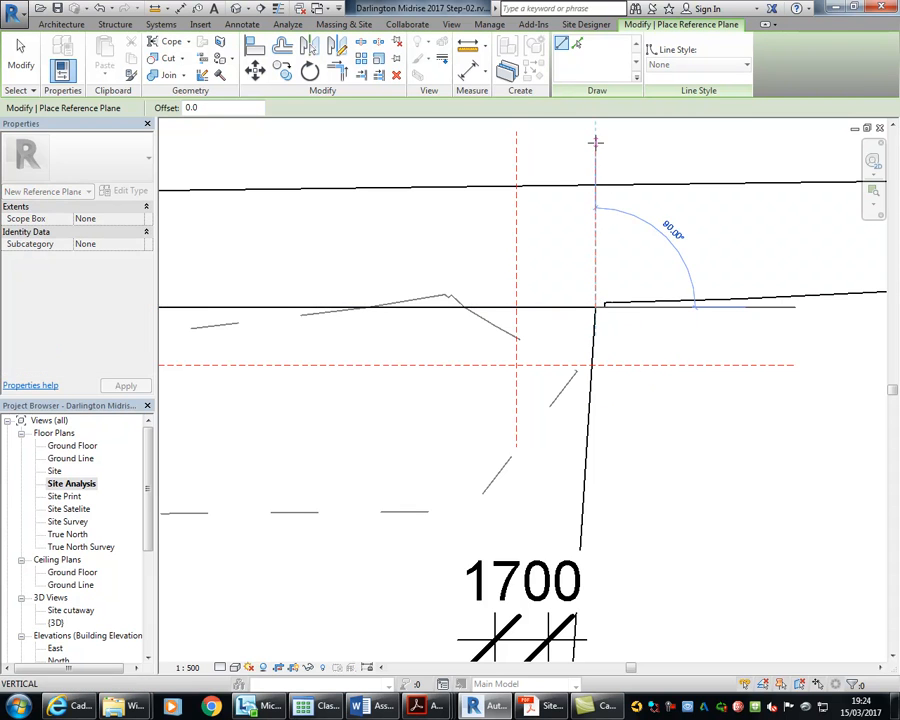
left_click(595, 142)
left_click(595, 307)
left_click(595, 447)
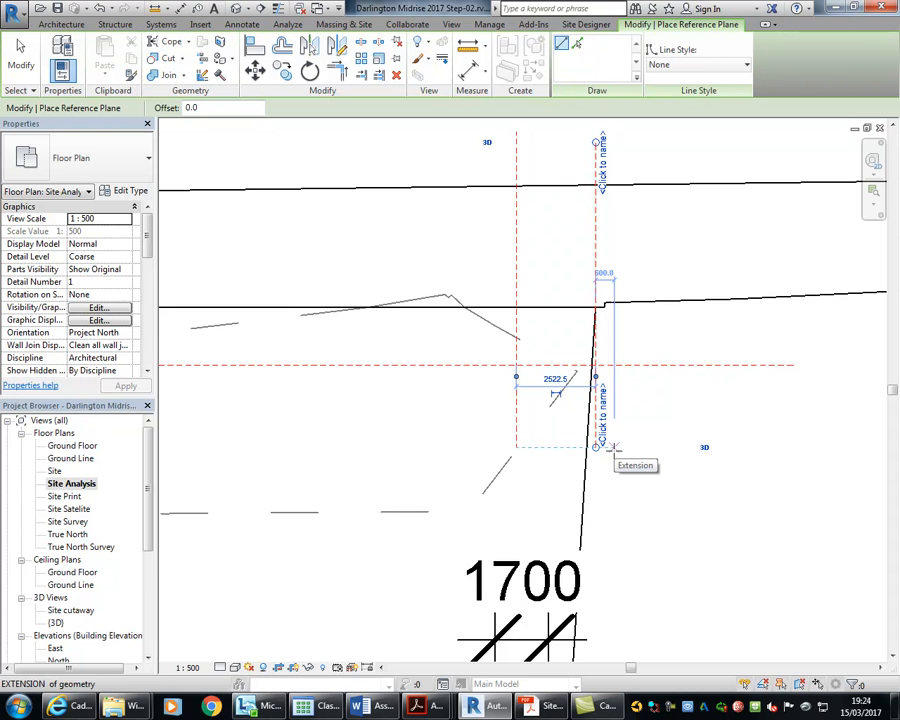
key("Escape")
key("Escape")
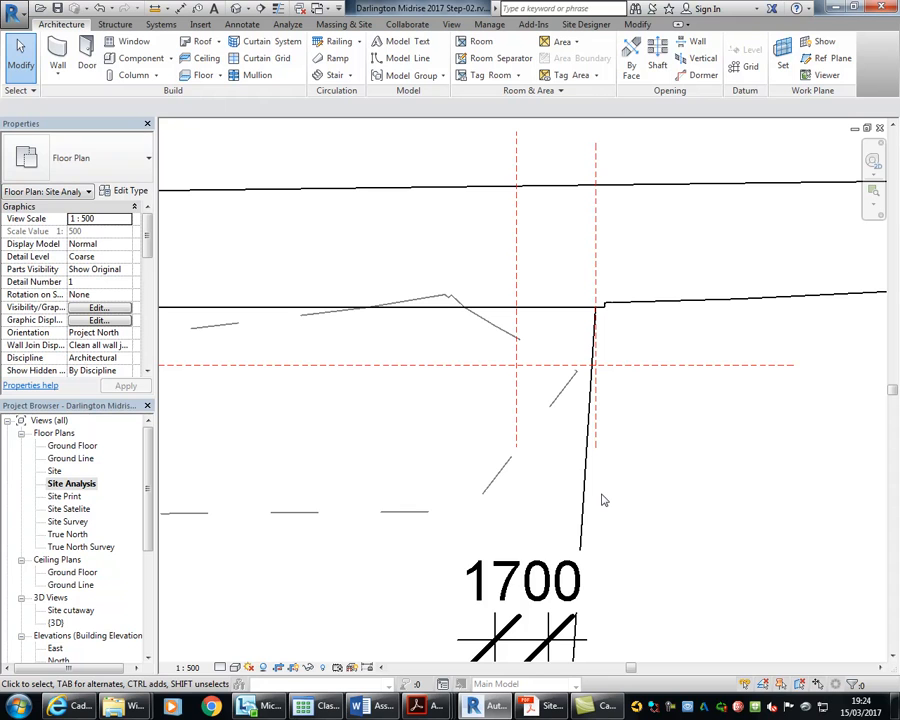
Check the north-east corner's setback on the site plan in the Midrise project PDF and return to Revit
left_click(597, 276)
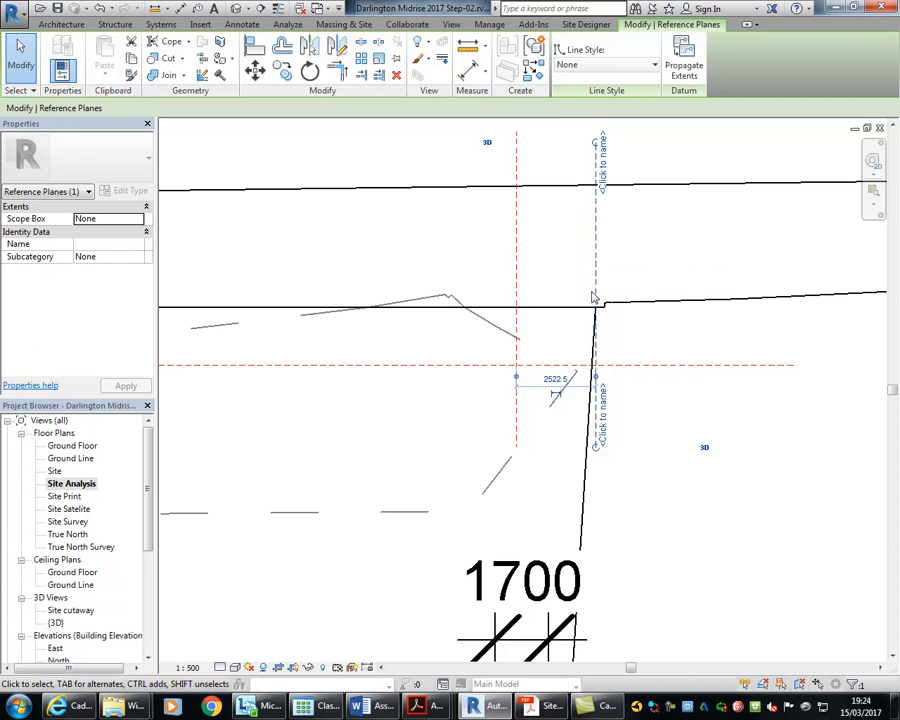
left_click(654, 256)
mouse_move(425, 706)
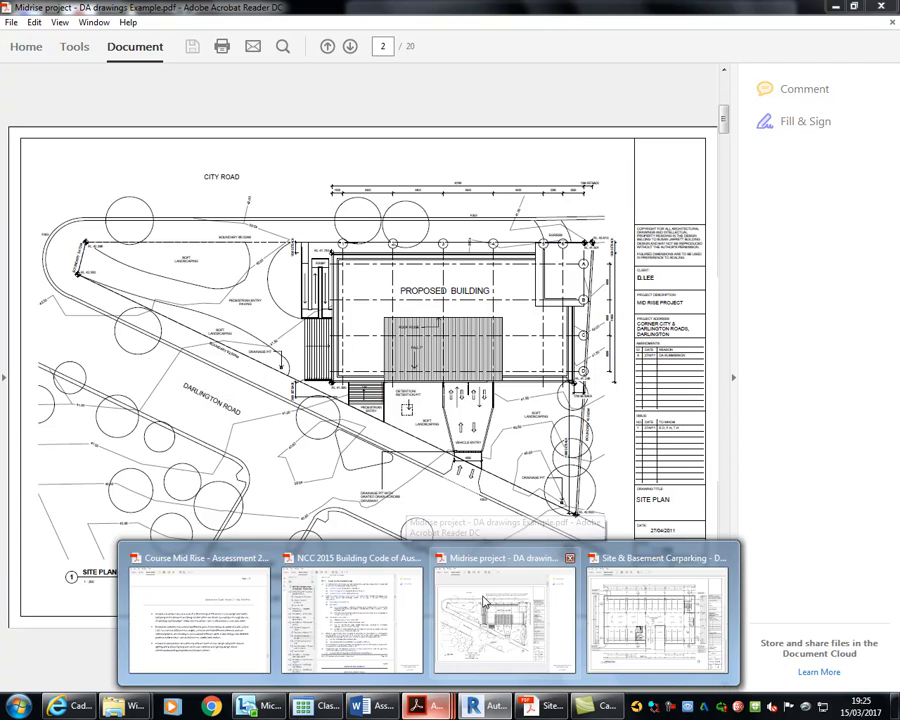
left_click(484, 601)
scroll(582, 218, "up", 4, "ctrl")
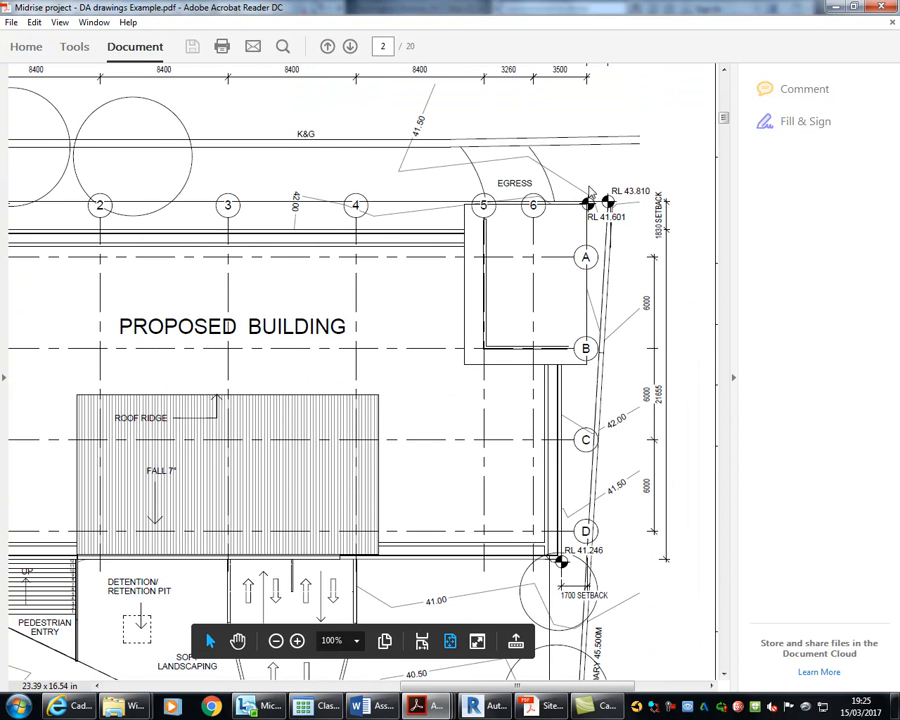
scroll(590, 194, "up", 1)
key("alt+Tab")
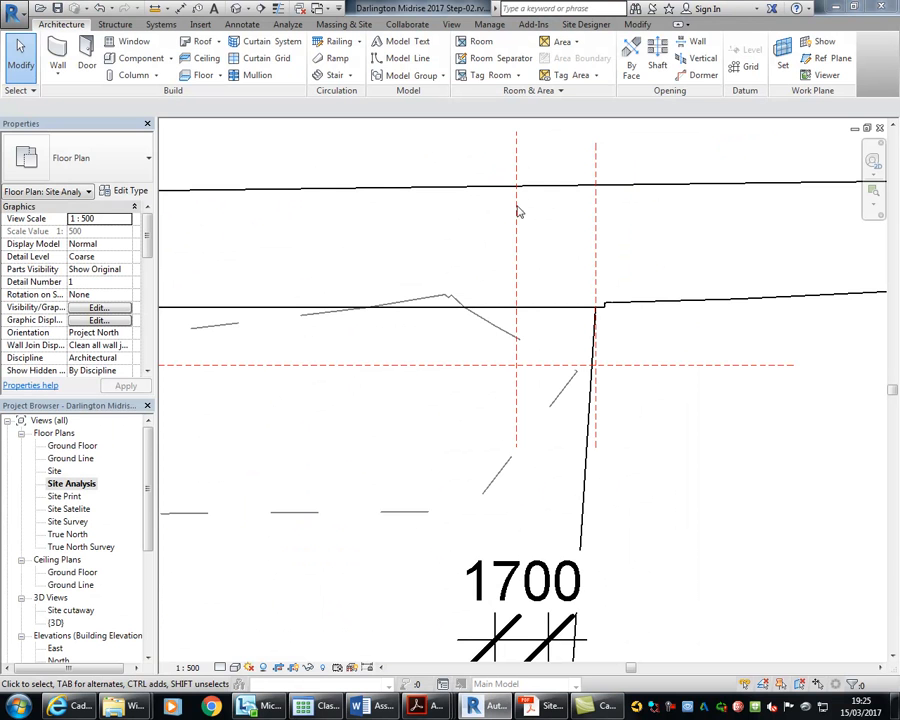
Move the short vertical reference plane to 1390 from the plane through the north-east boundary corner
left_click(517, 235)
left_click(550, 185)
type("1390")
key("Return")
left_click(470, 253)
scroll(486, 280, "down", 2)
middle_click_drag(492, 292, 712, 275)
scroll(486, 386, "up", 4)
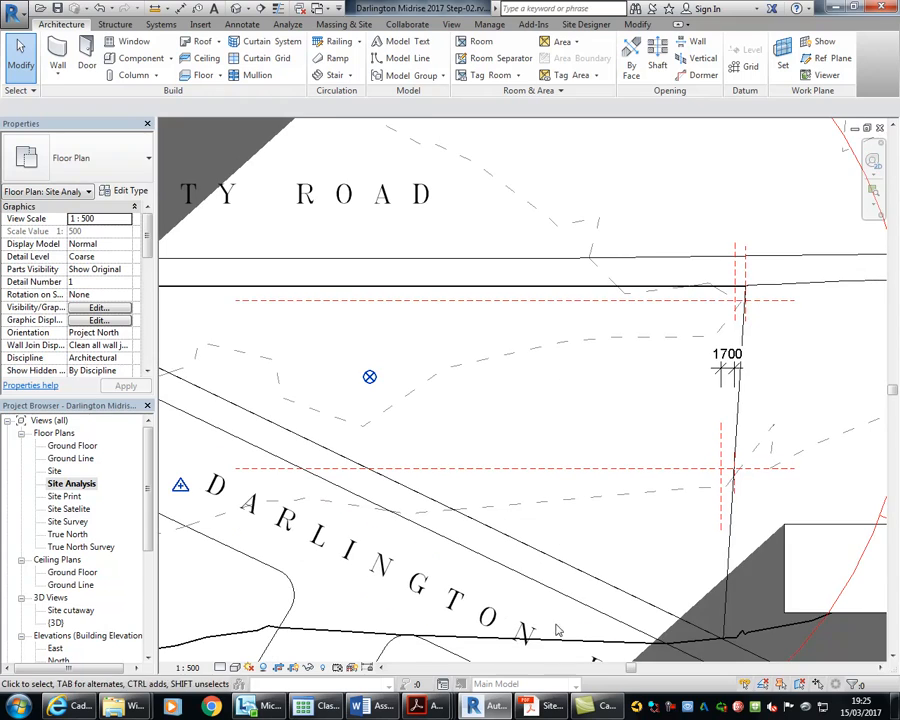
Check the overall building length on the PDF, and in Revit draw a western vertical reference plane across both horizontal planes, about 45200 from the south-east one
left_click(545, 706)
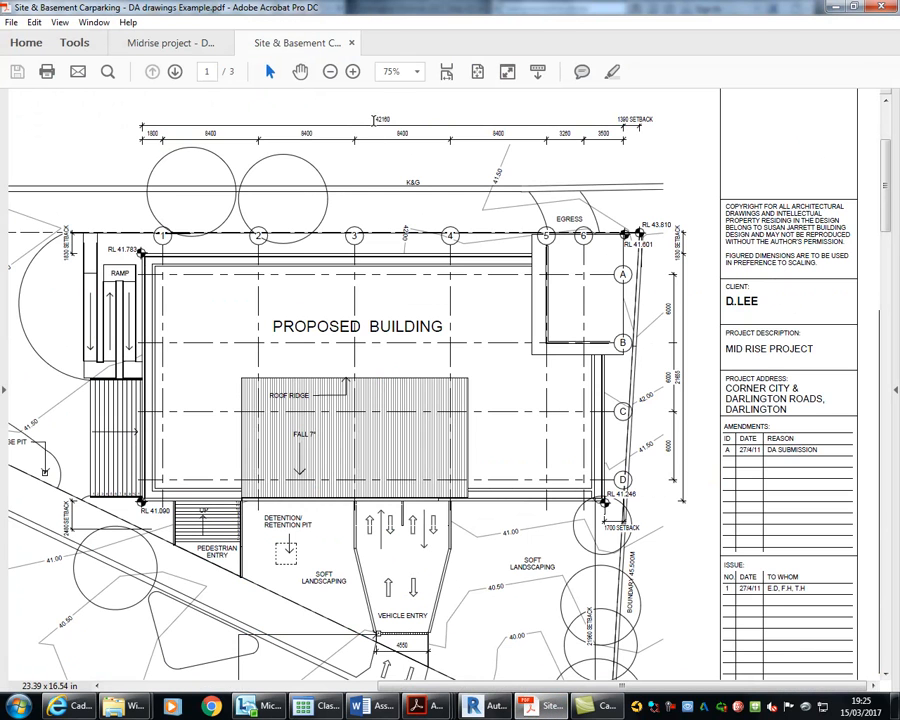
key("alt+Tab")
scroll(352, 300, "up", 1)
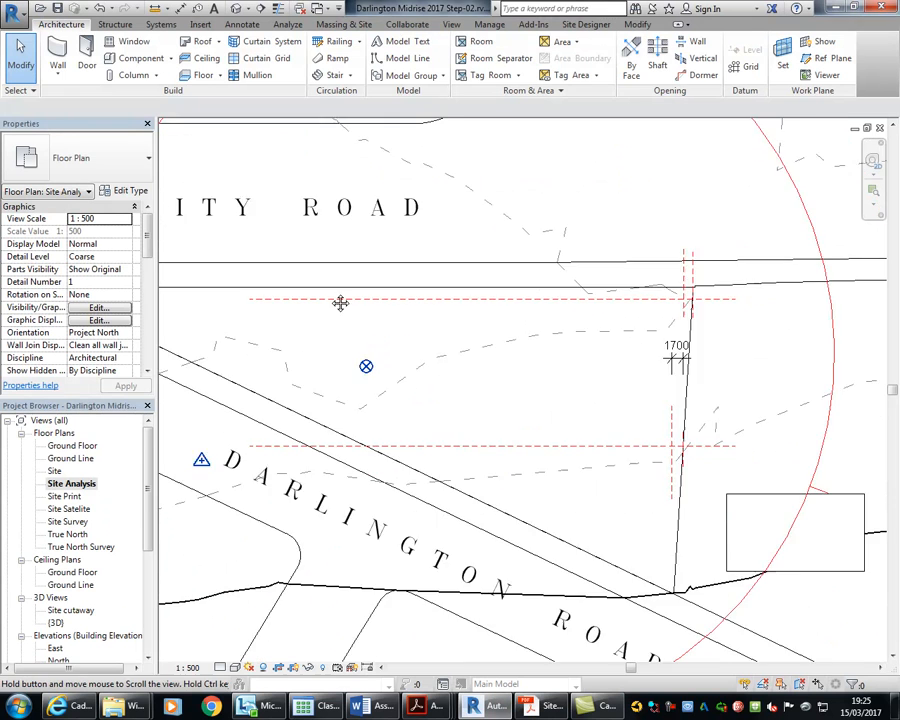
middle_click_drag(354, 301, 315, 313)
left_click(812, 58)
left_click(645, 259)
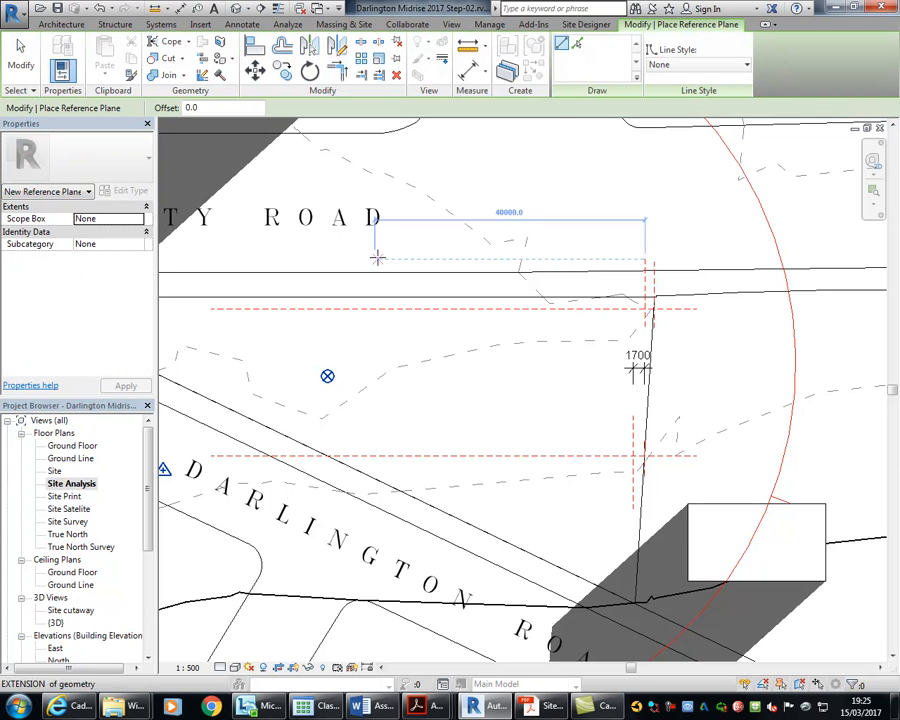
left_click(328, 258)
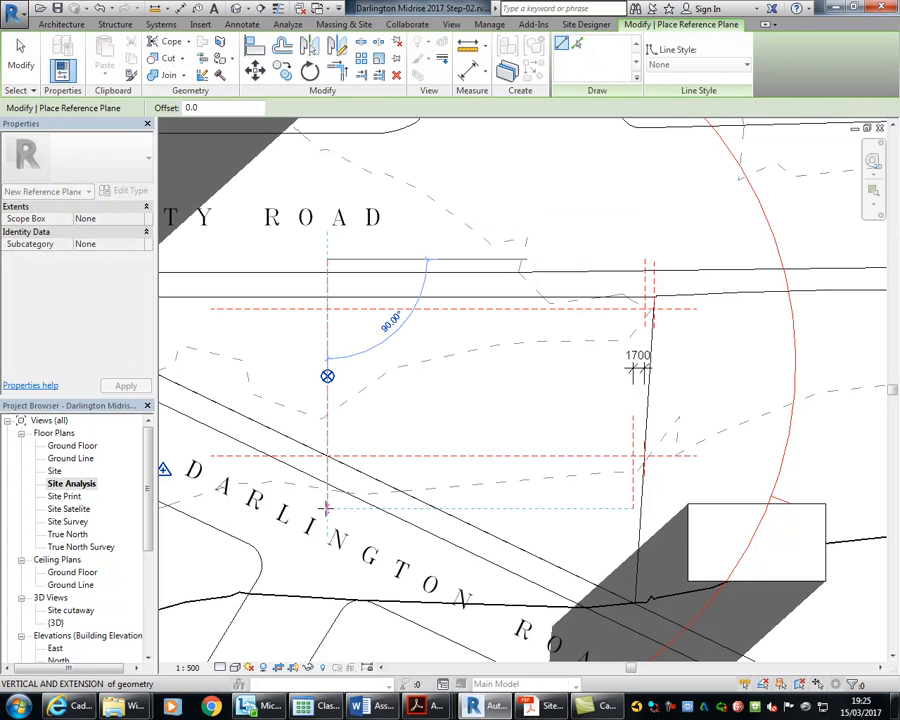
left_click(327, 508)
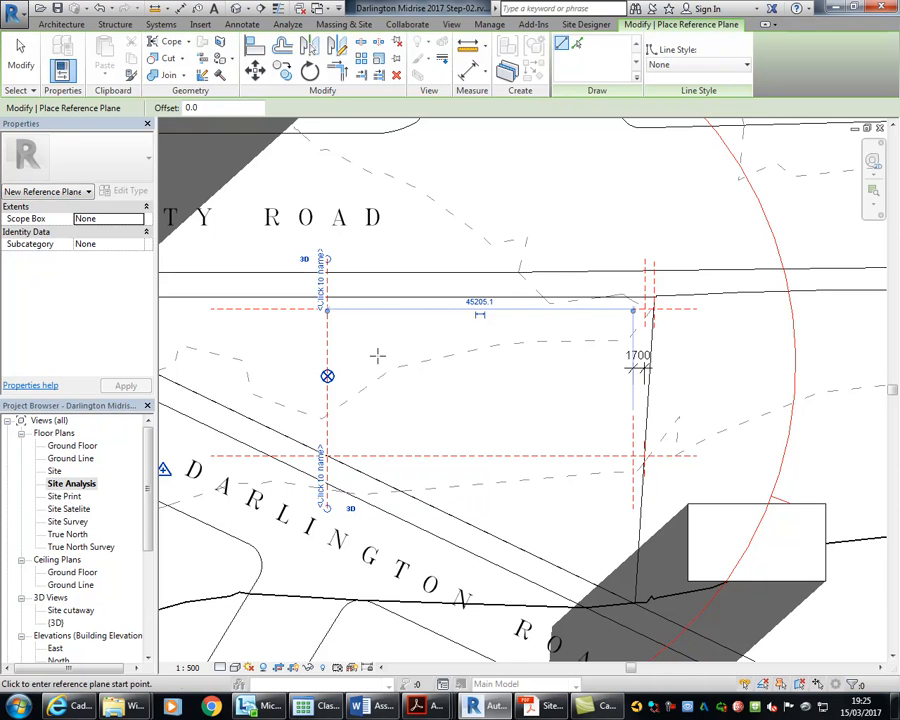
Reference the western plane's temporary dimension to the north-east setback plane and recheck the overall east-west dimension on the PDF site plan
scroll(391, 362, "up", 3)
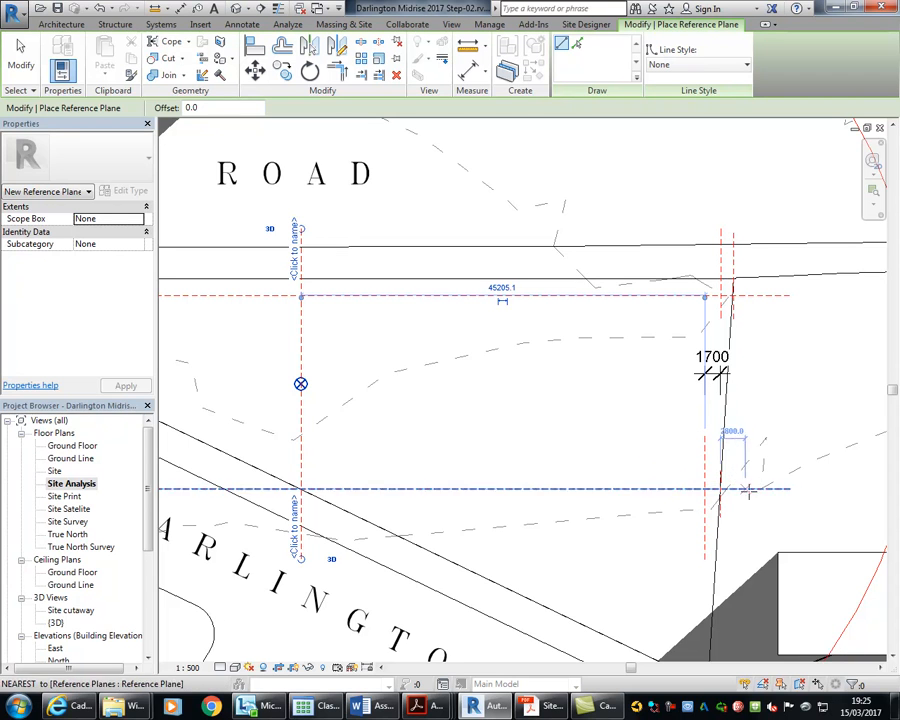
left_click(722, 295)
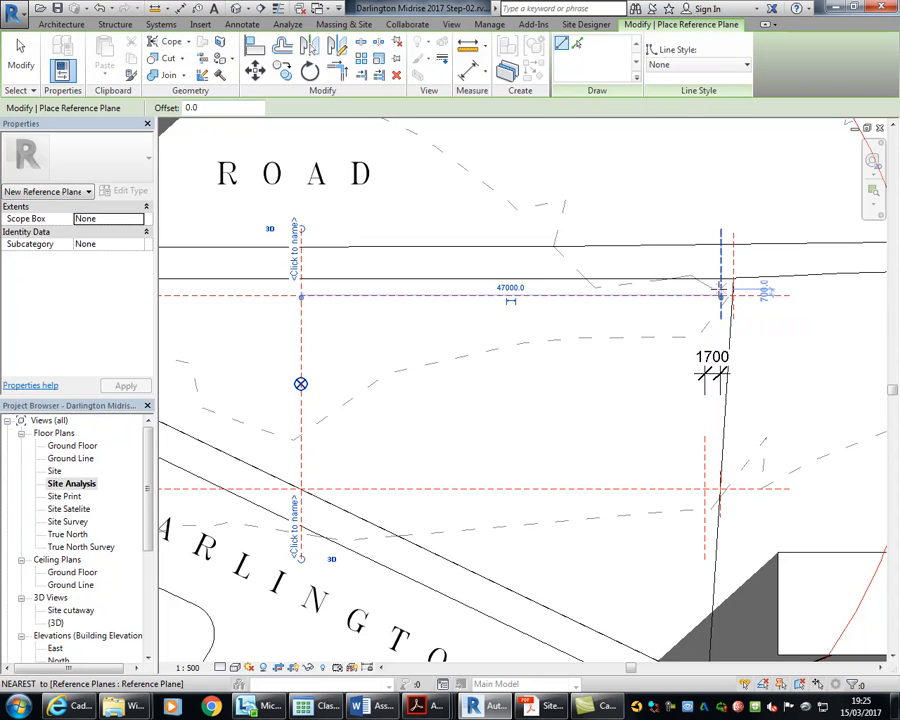
left_click(534, 709)
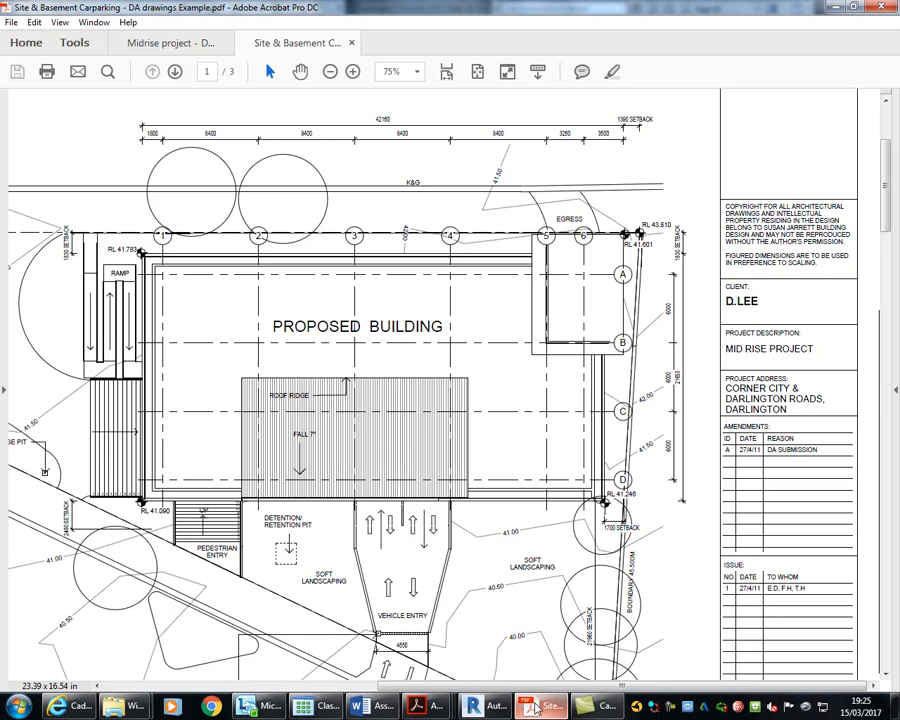
scroll(369, 105, "up", 2, "ctrl")
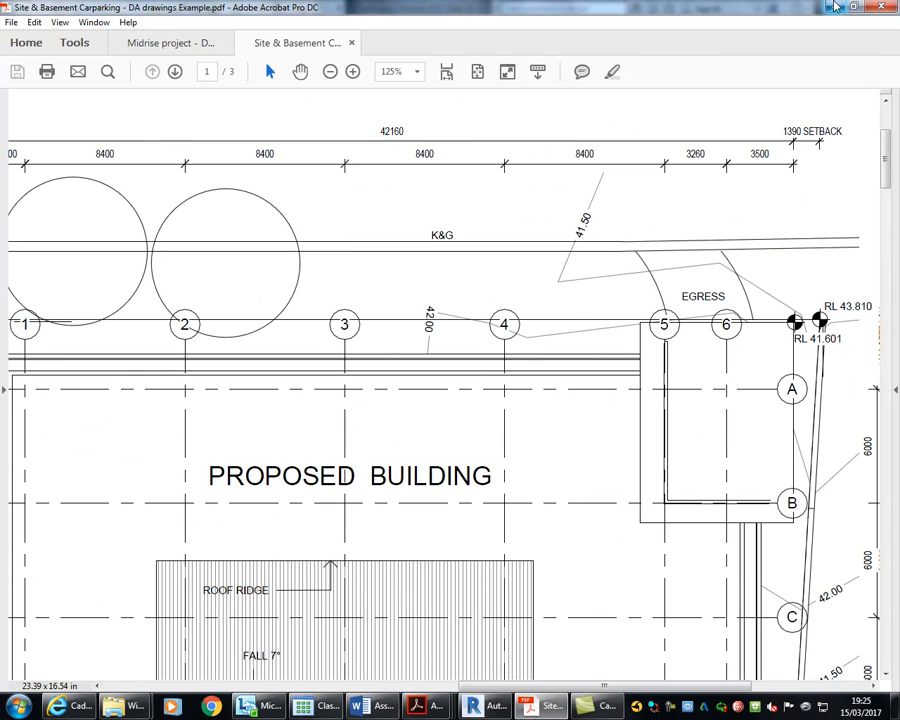
key("alt+Tab")
Return to Revit and set the western vertical reference plane's distance from the north-east setback plane to 42160
left_click(505, 281)
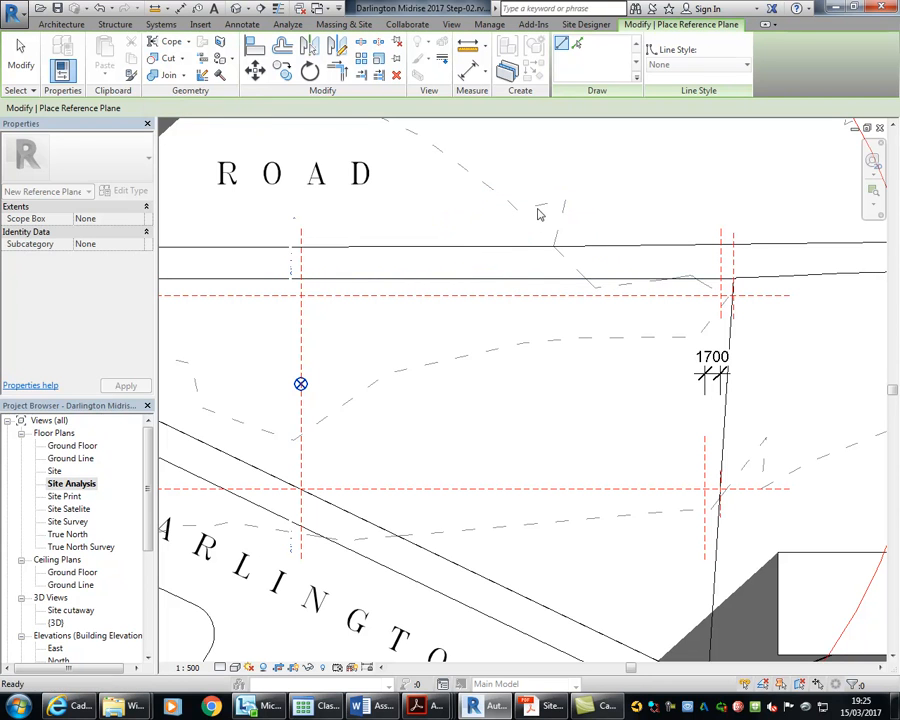
key("Escape")
key("Escape")
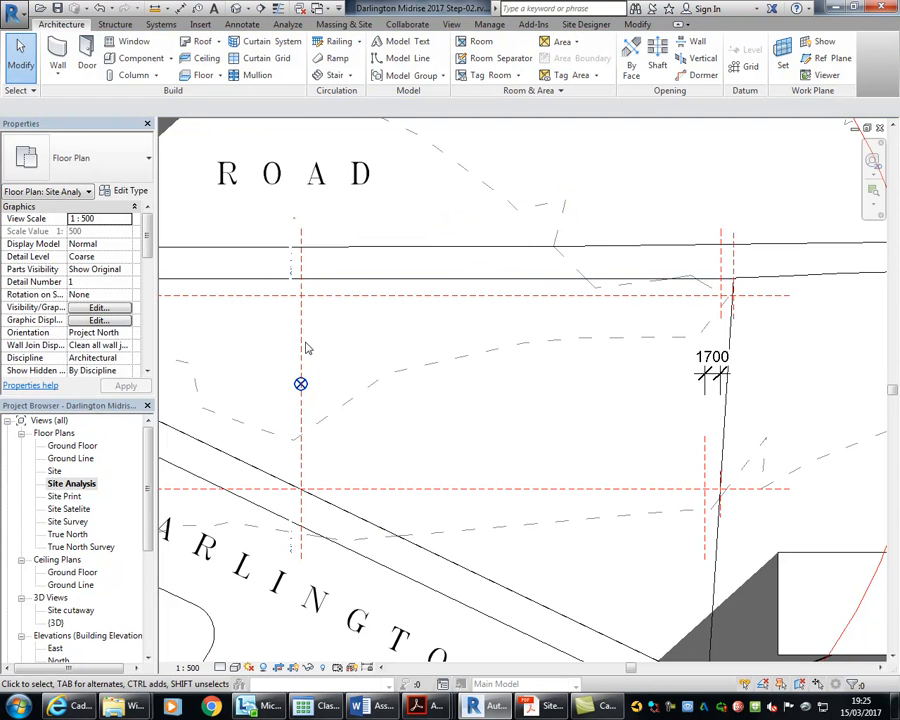
left_click(301, 350)
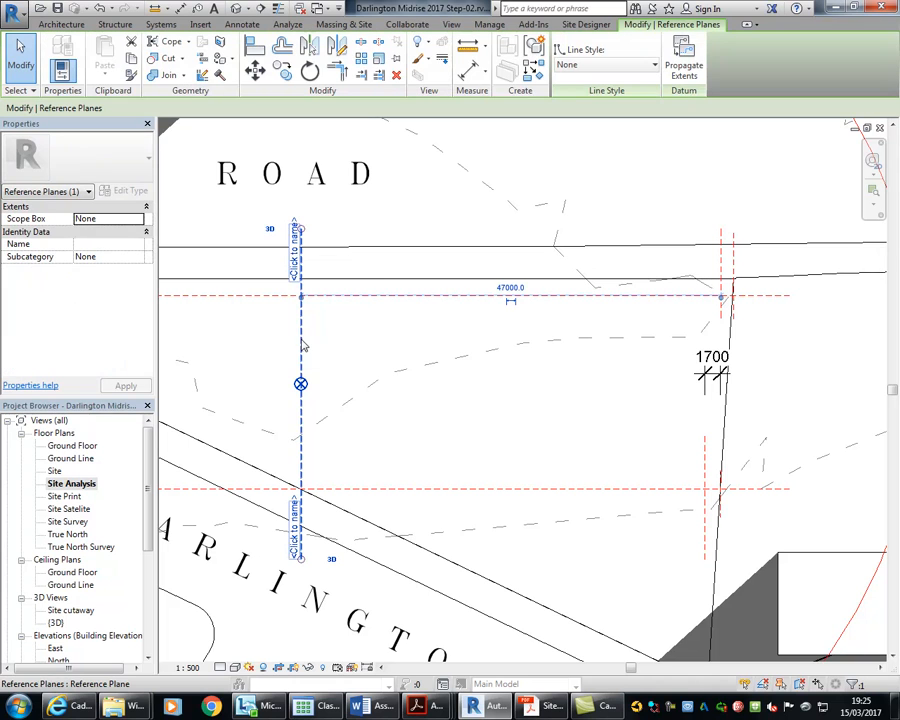
left_click(512, 287)
type("42")
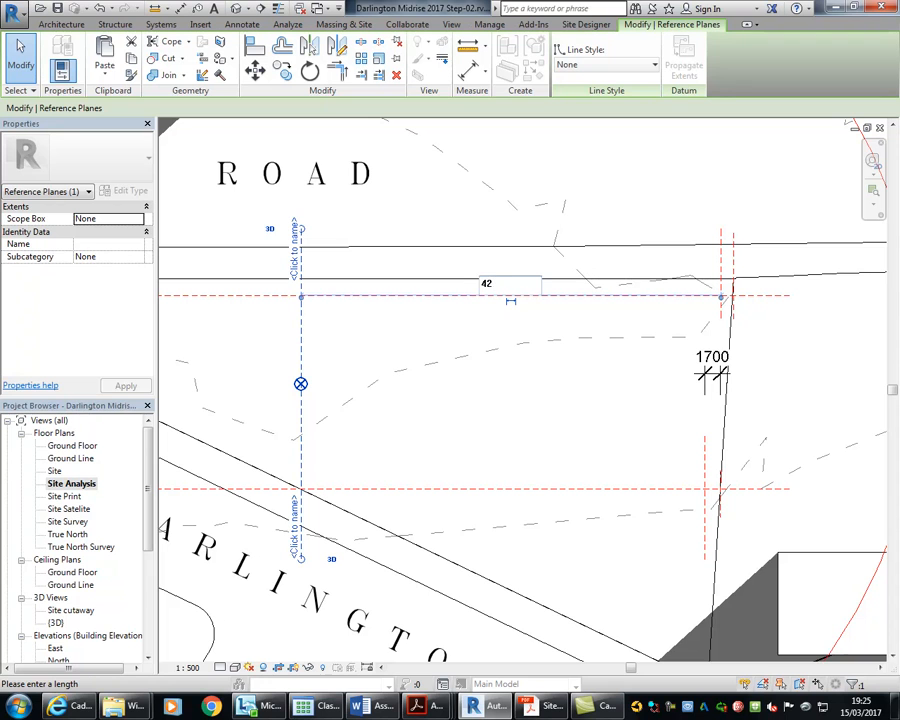
type("160")
key("Return")
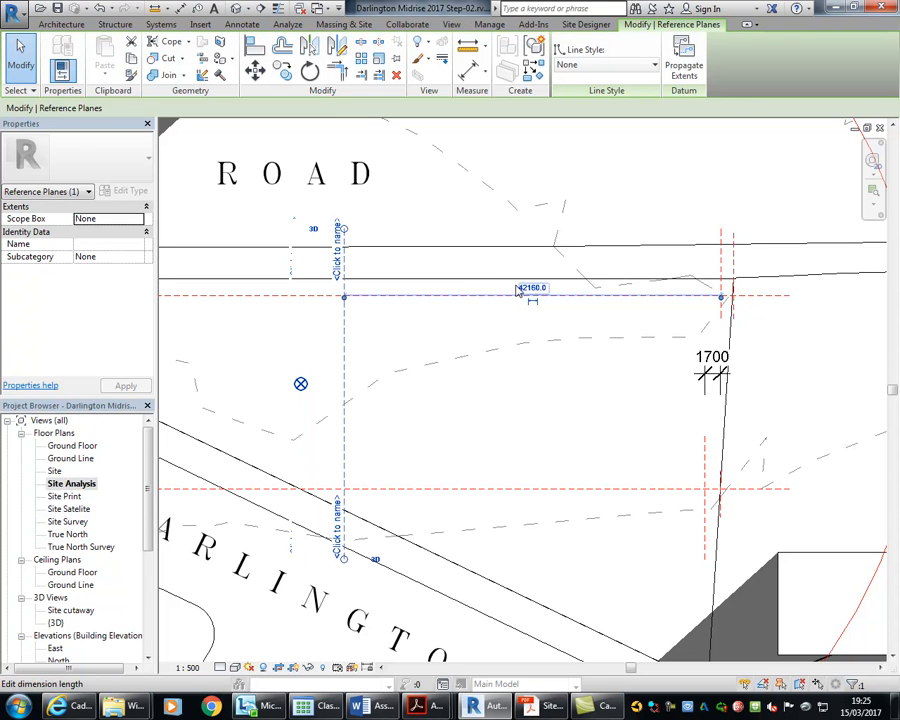
key("Escape")
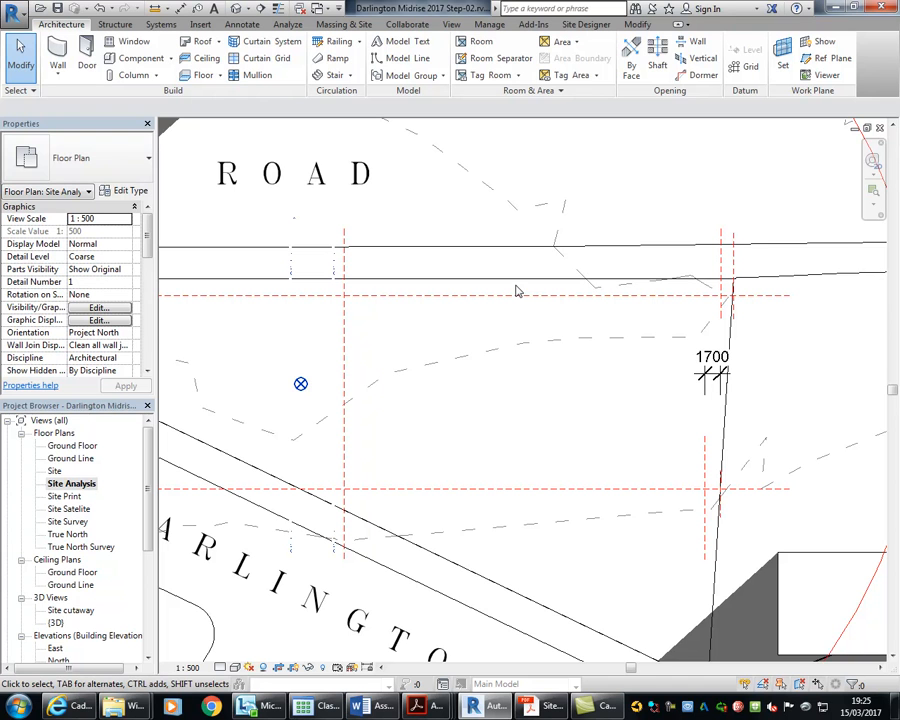
Switch to the Site & Basement Carparking PDF in Acrobat Reader and examine the proposed building's outline and setbacks on the site plan
scroll(514, 288, "down", 1)
middle_click_drag(488, 310, 470, 313)
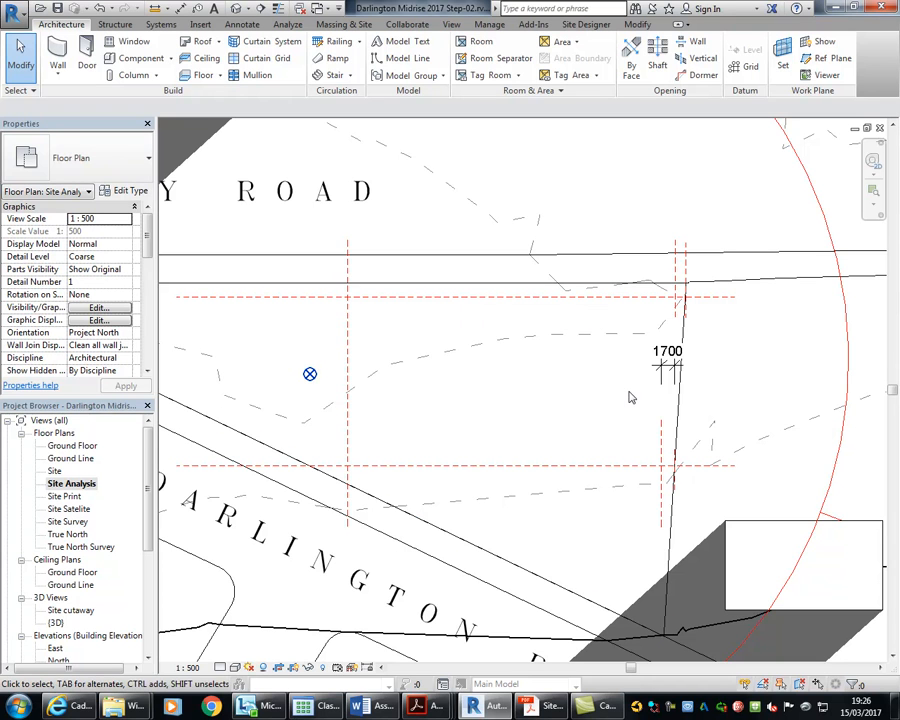
middle_click_drag(521, 388, 464, 400)
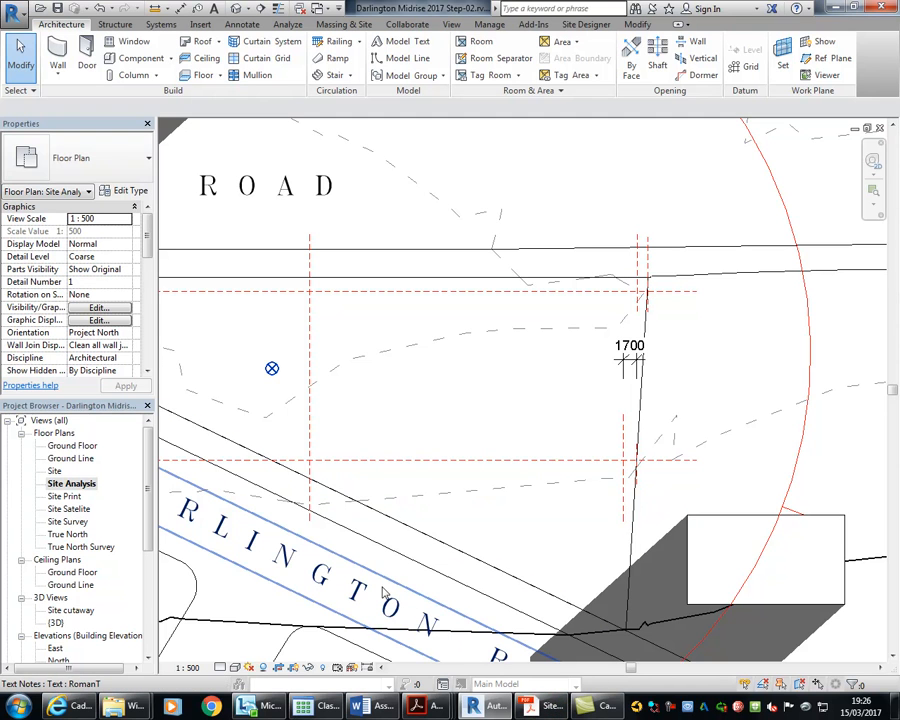
mouse_move(432, 712)
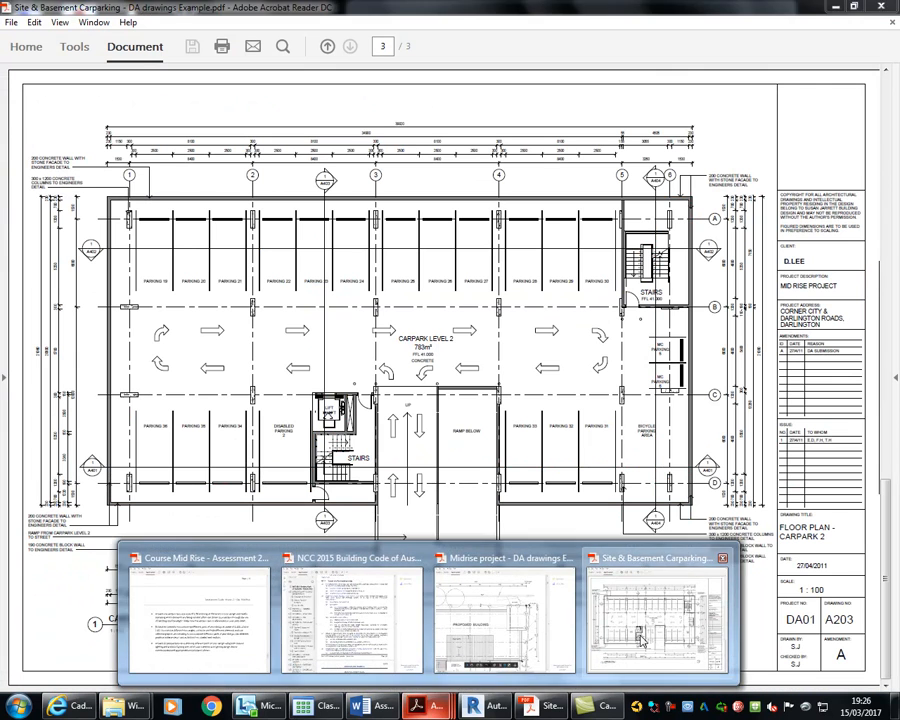
left_click(657, 615)
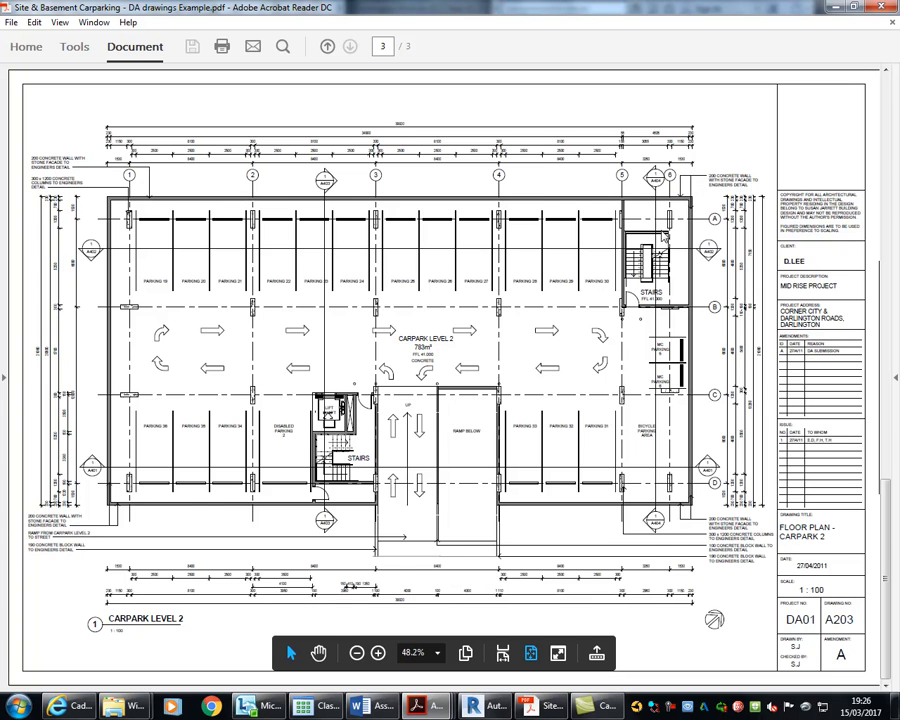
scroll(646, 251, "up", 4)
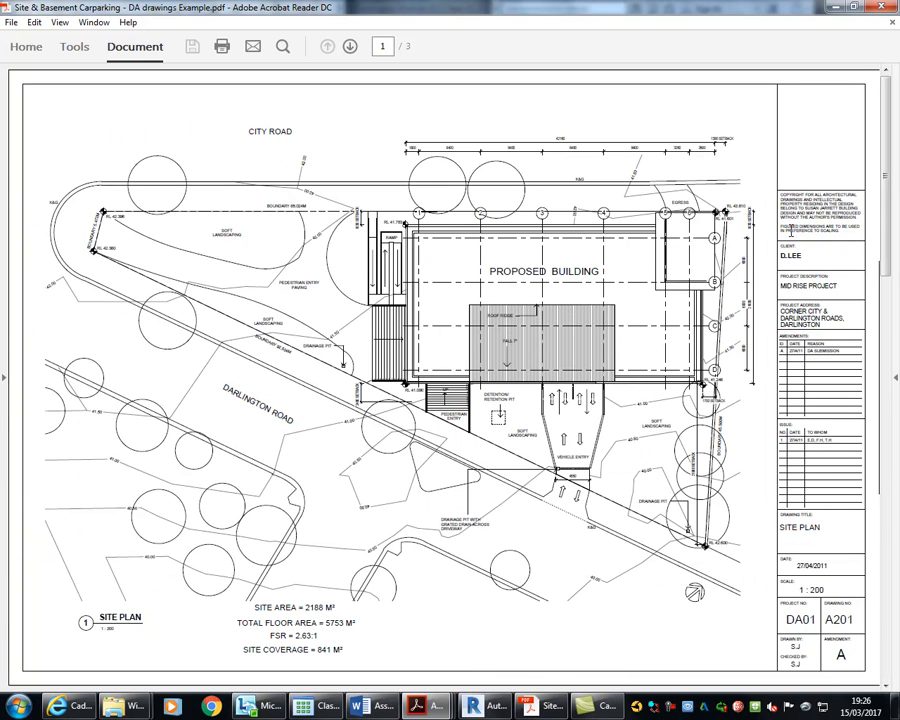
scroll(753, 196, "up", 2, "ctrl")
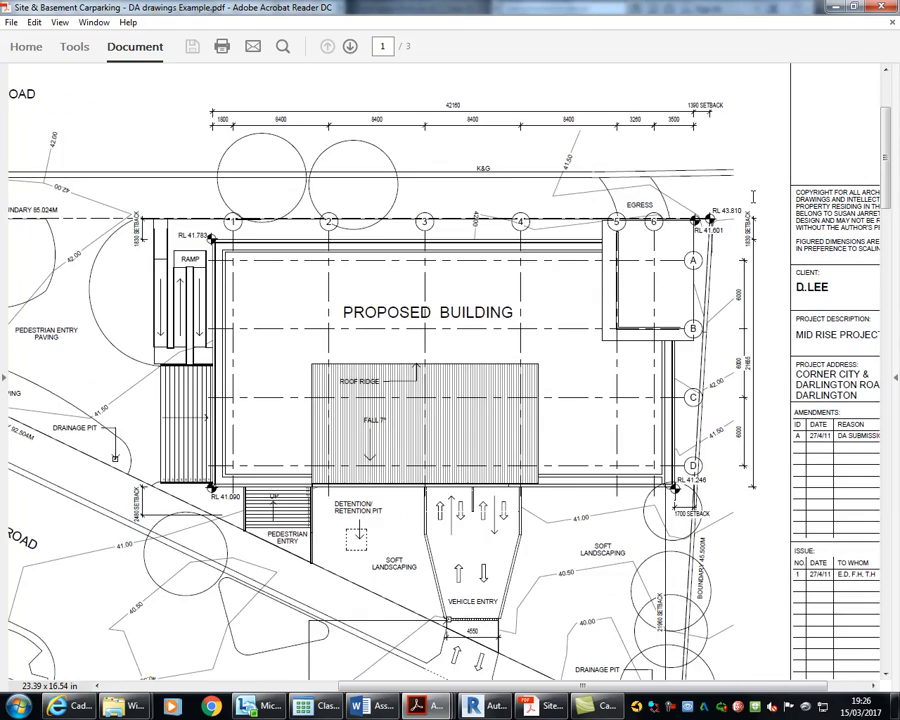
scroll(753, 196, "up", 1, "ctrl")
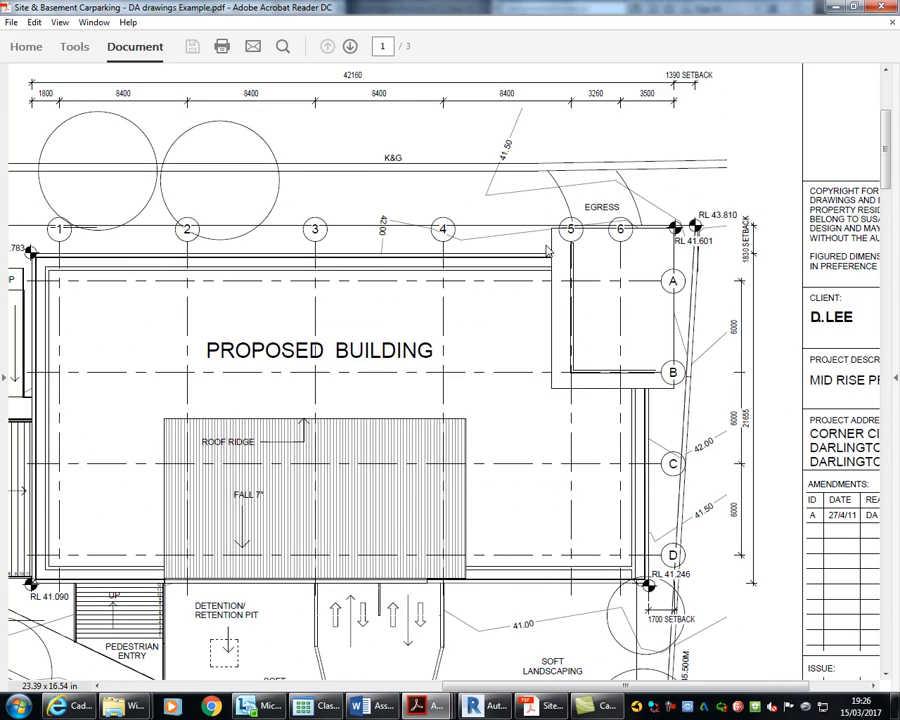
scroll(548, 250, "down", 1, "ctrl")
scroll(503, 311, "down", 3, "ctrl")
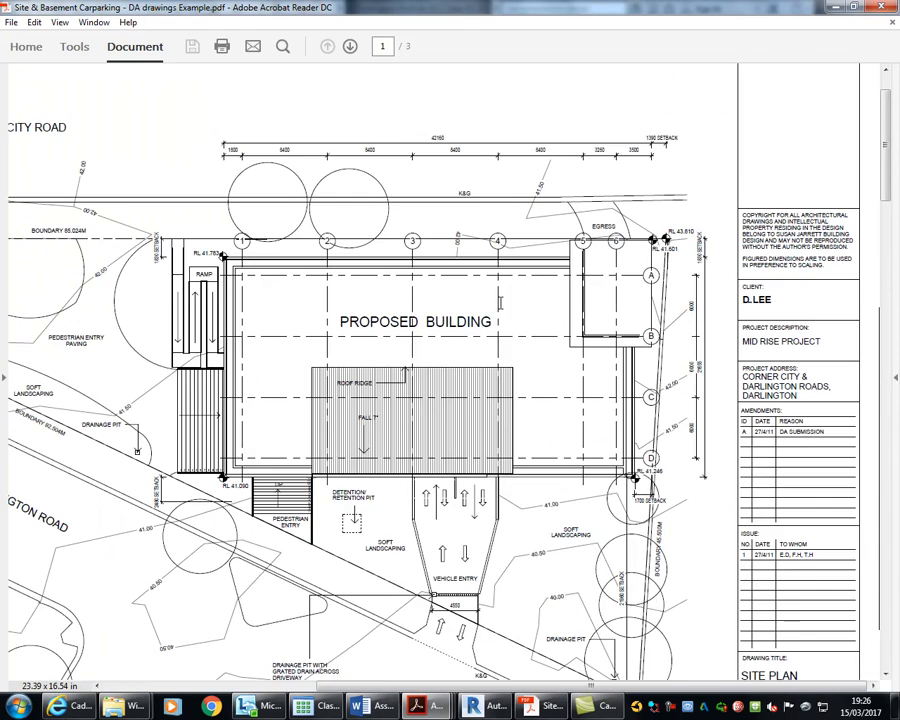
Compare the Carpark Level 1 floor plan with the building's north-east corner on the site plan
scroll(503, 311, "down", 1)
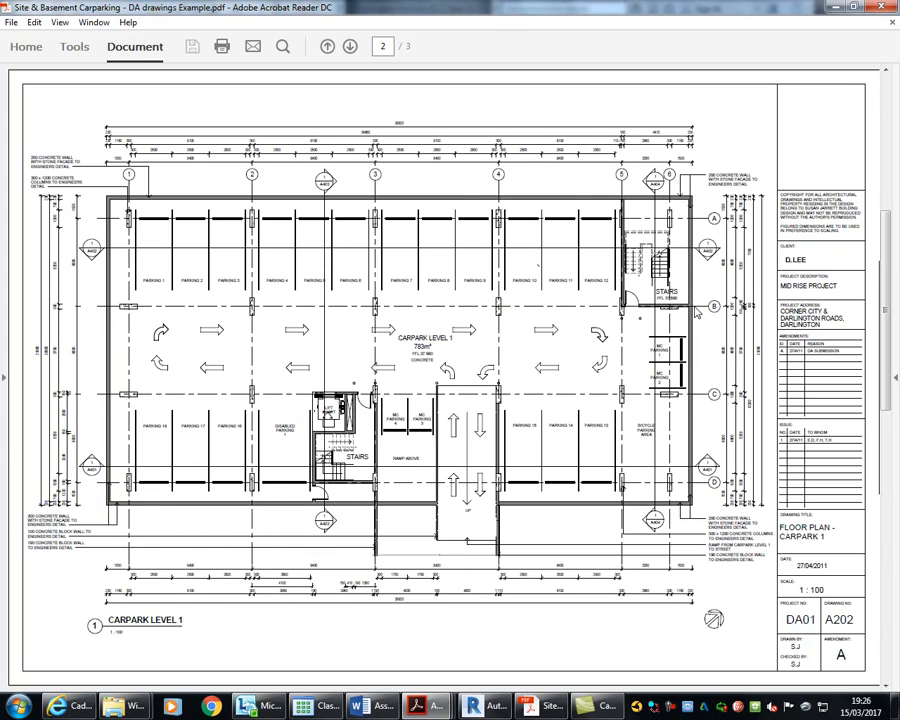
scroll(577, 290, "up", 1)
scroll(744, 228, "up", 3, "ctrl")
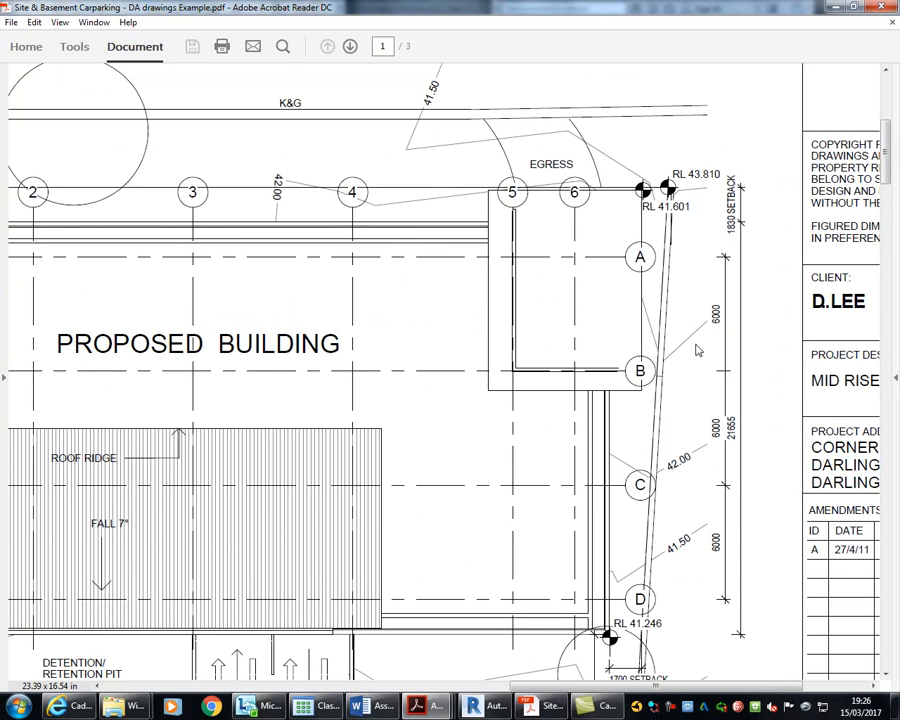
scroll(697, 349, "down", 3)
scroll(271, 261, "up", 2)
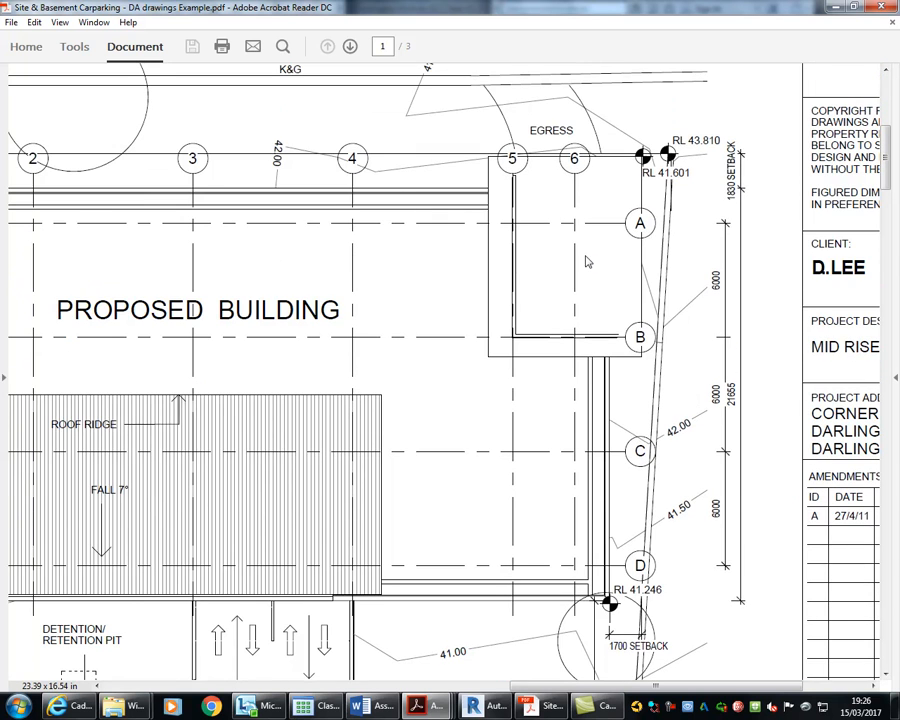
scroll(672, 242, "down", 2, "ctrl")
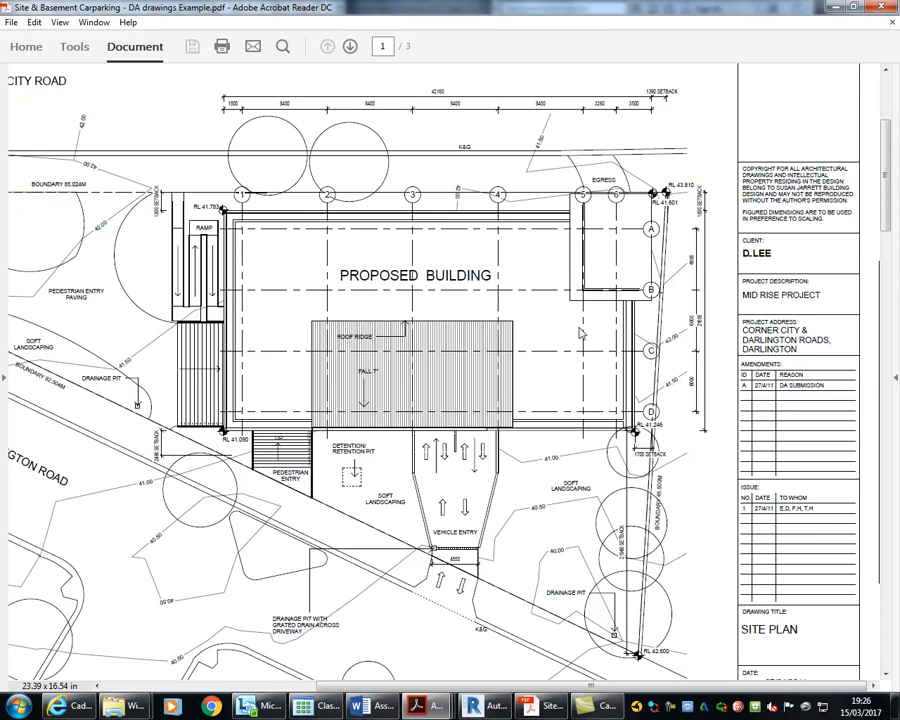
scroll(581, 337, "down", 3, "ctrl")
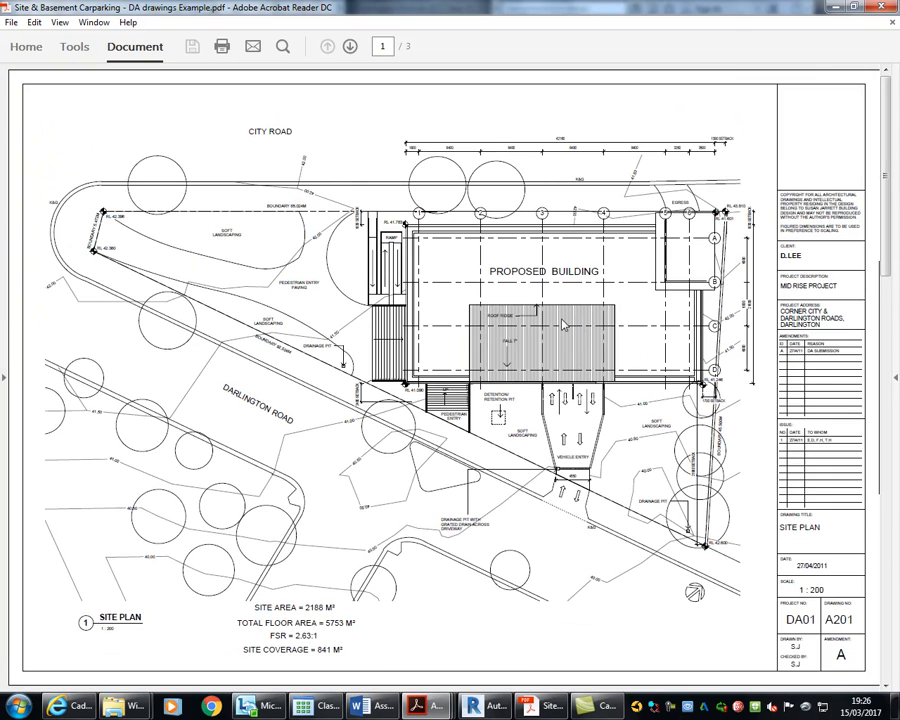
scroll(563, 324, "down", 2, "ctrl")
scroll(562, 320, "up", 2, "ctrl")
scroll(563, 324, "down", 1)
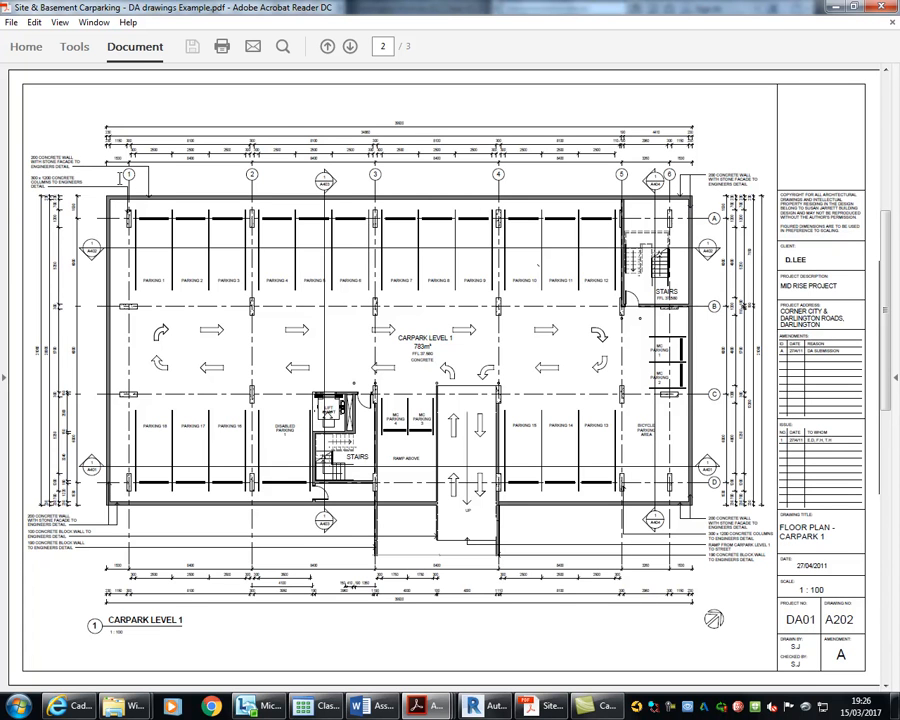
Return to Revit and extend the south-east setback plane northwards until it crosses the northern horizontal reference plane
key("alt+Tab")
middle_click_drag(432, 371, 519, 410)
scroll(502, 364, "down", 1)
scroll(660, 400, "up", 2)
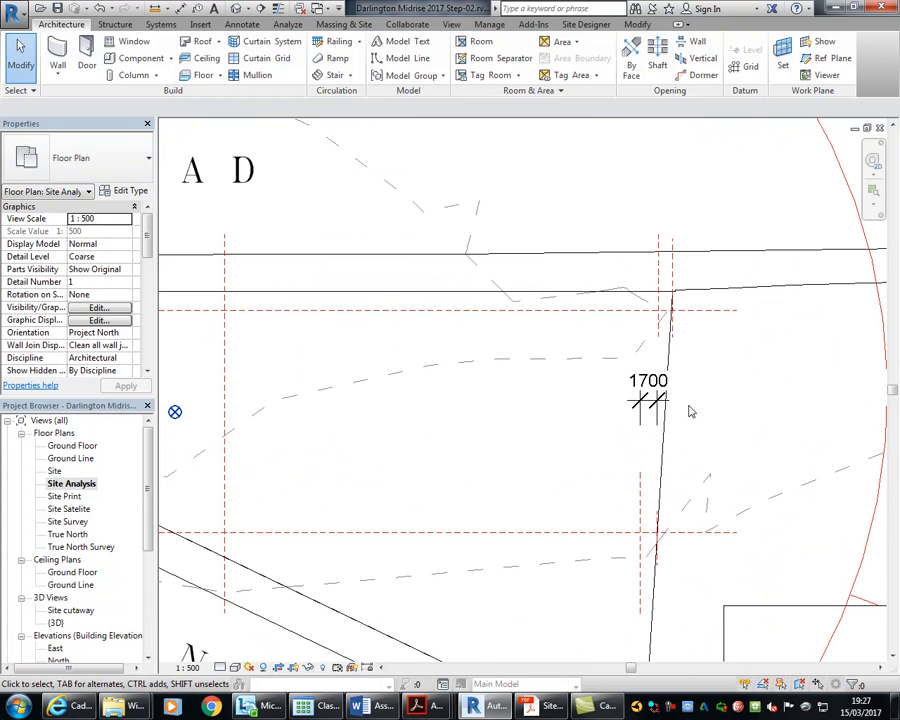
left_click(641, 501)
left_click_drag(640, 472, 622, 301)
key("Escape")
middle_click_drag(496, 466, 508, 432)
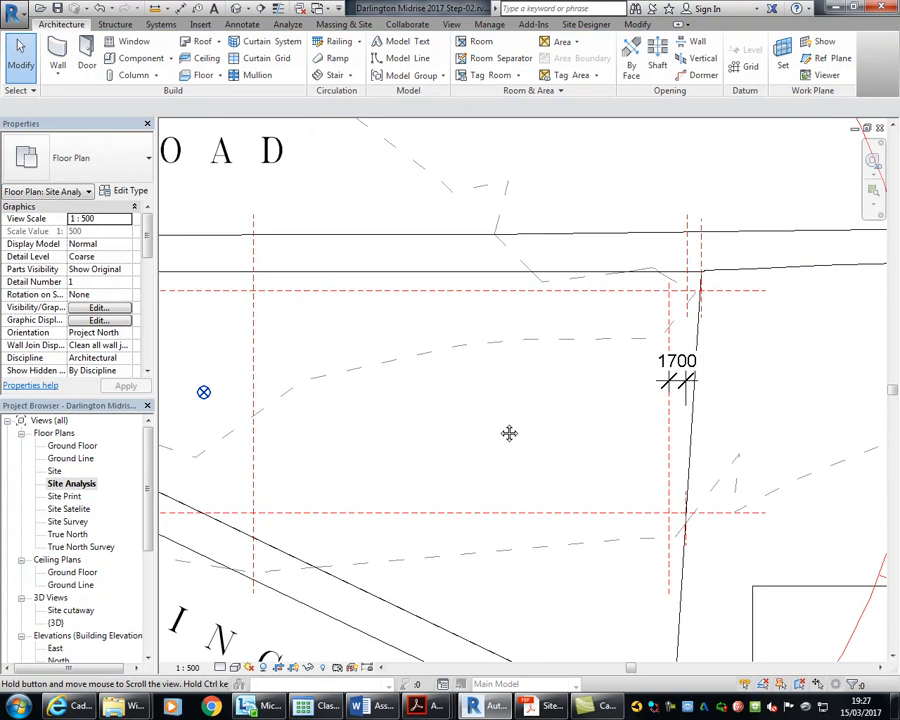
scroll(500, 428, "down", 1)
scroll(500, 428, "up", 1)
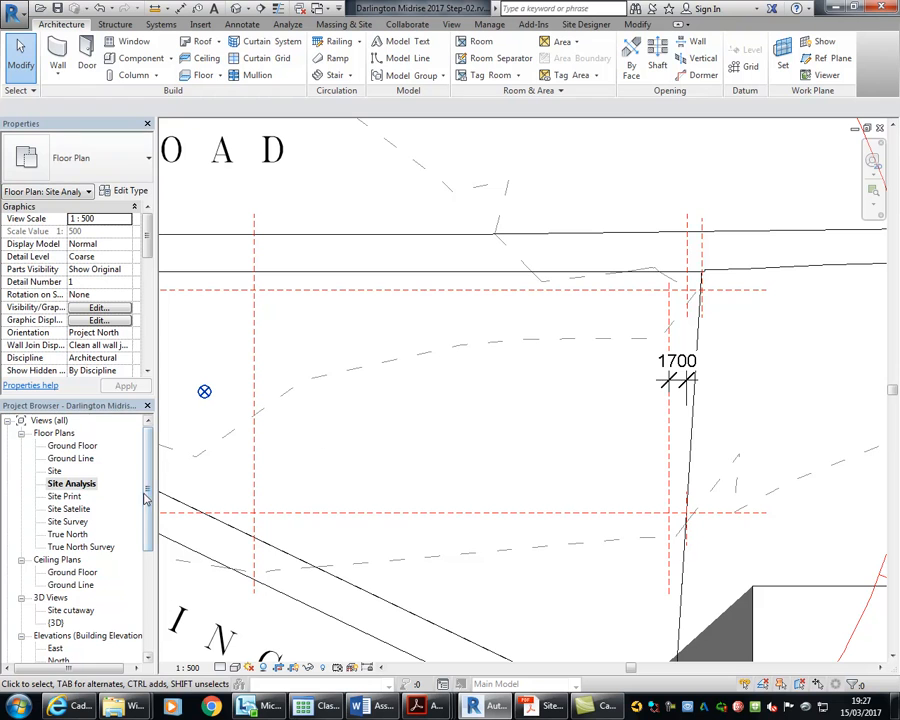
Look at the North elevation, then open the South elevation around the Ground Floor and Ground Line levels
left_click_drag(145, 495, 145, 540)
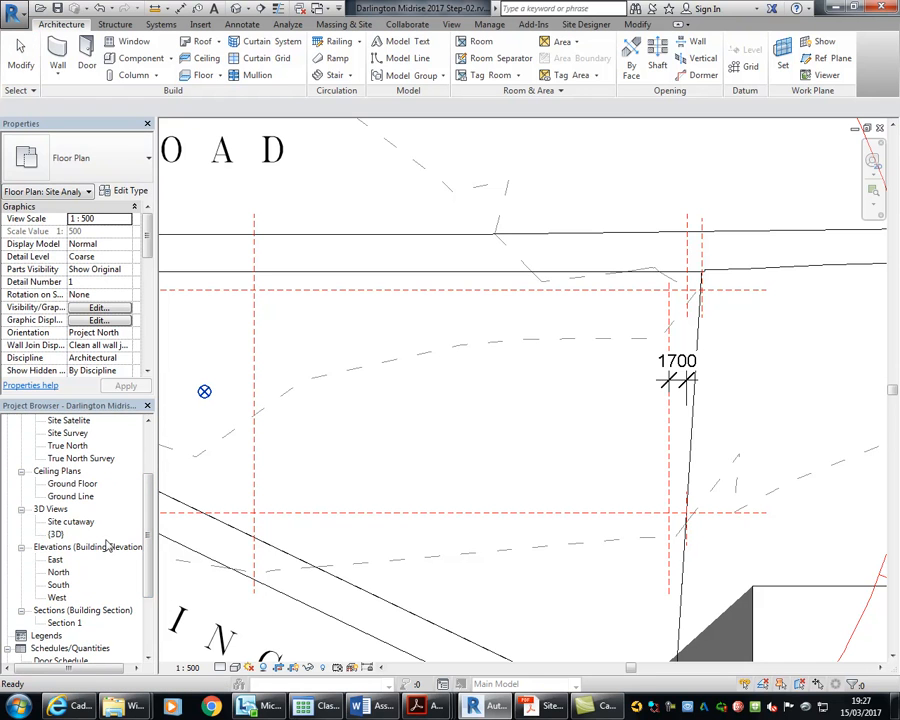
double_click(58, 573)
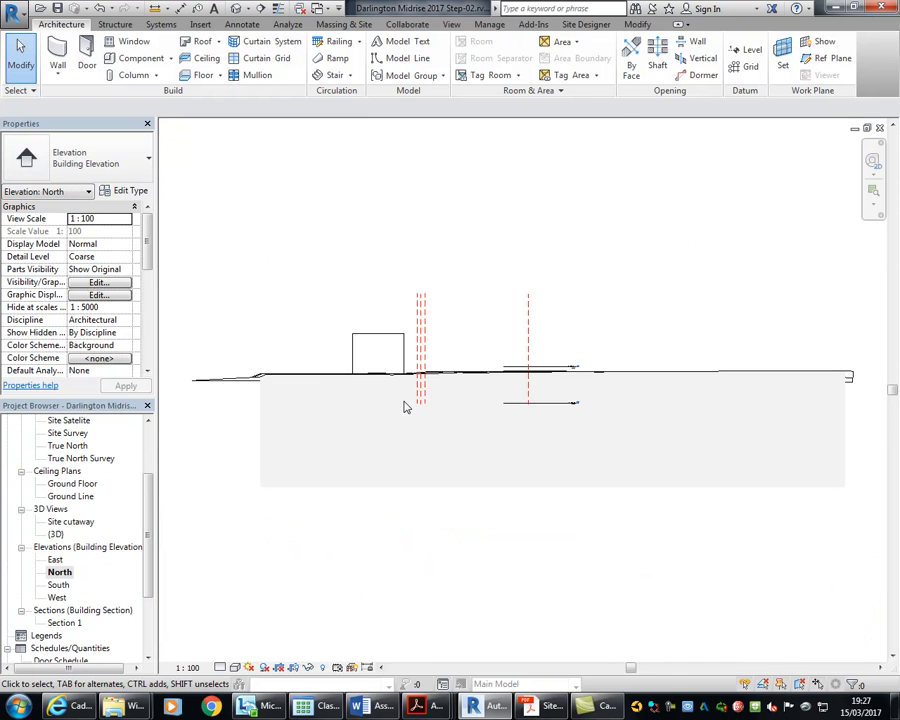
double_click(57, 586)
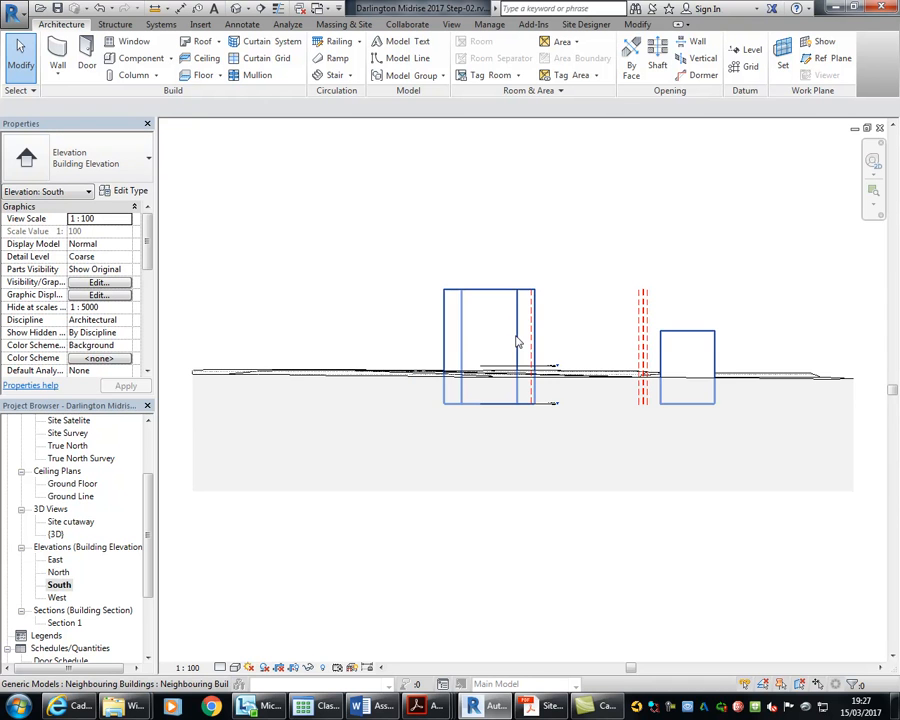
scroll(386, 472, "up", 5)
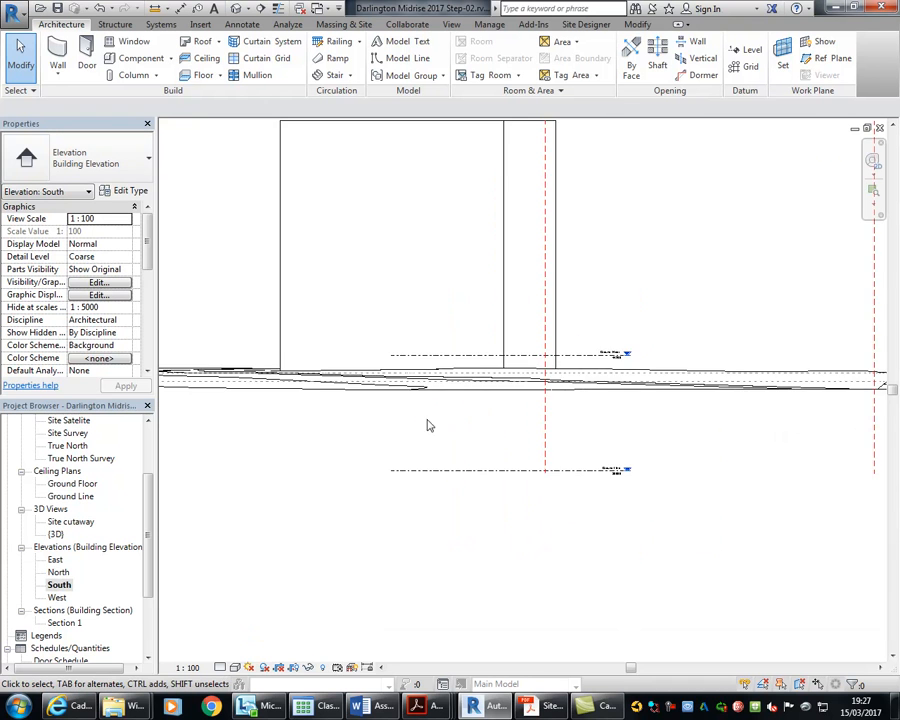
scroll(398, 506, "up", 2)
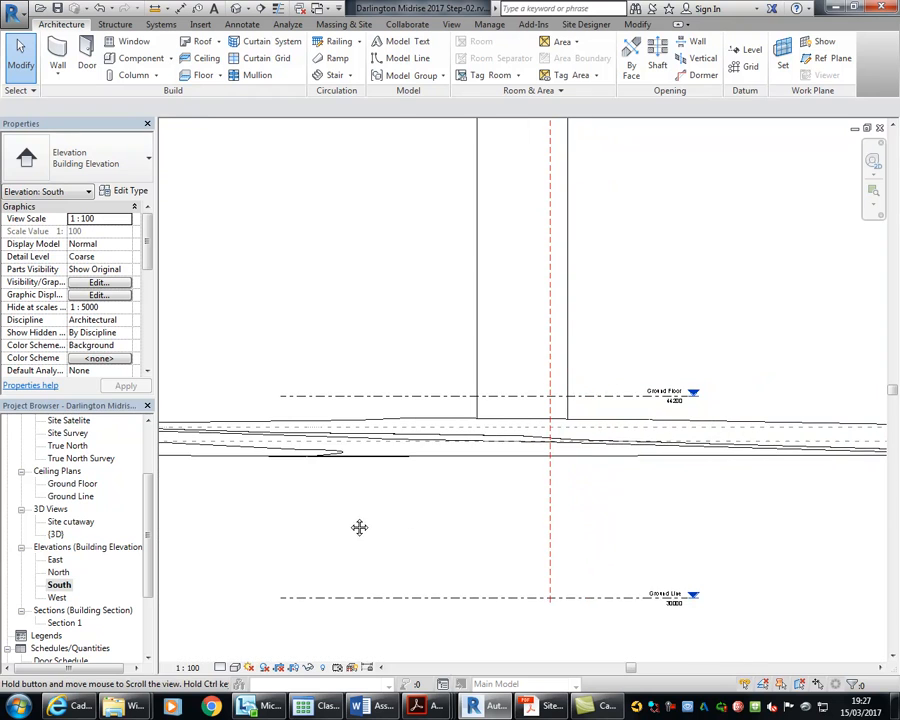
scroll(630, 542, "up", 3)
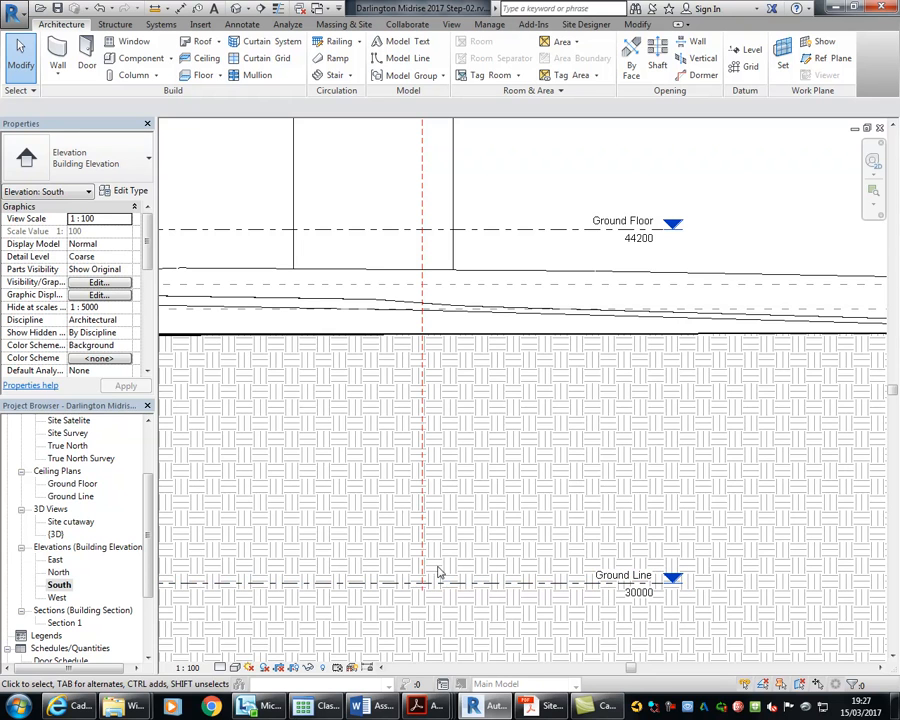
Try moving the Ground Line level to elevation 32200 in the South elevation
scroll(453, 580, "down", 5)
middle_click_drag(453, 578, 550, 520)
scroll(550, 520, "down", 2)
middle_click_drag(545, 525, 386, 526)
left_click(400, 573)
scroll(400, 574, "down", 1)
left_click_drag(386, 520, 410, 612)
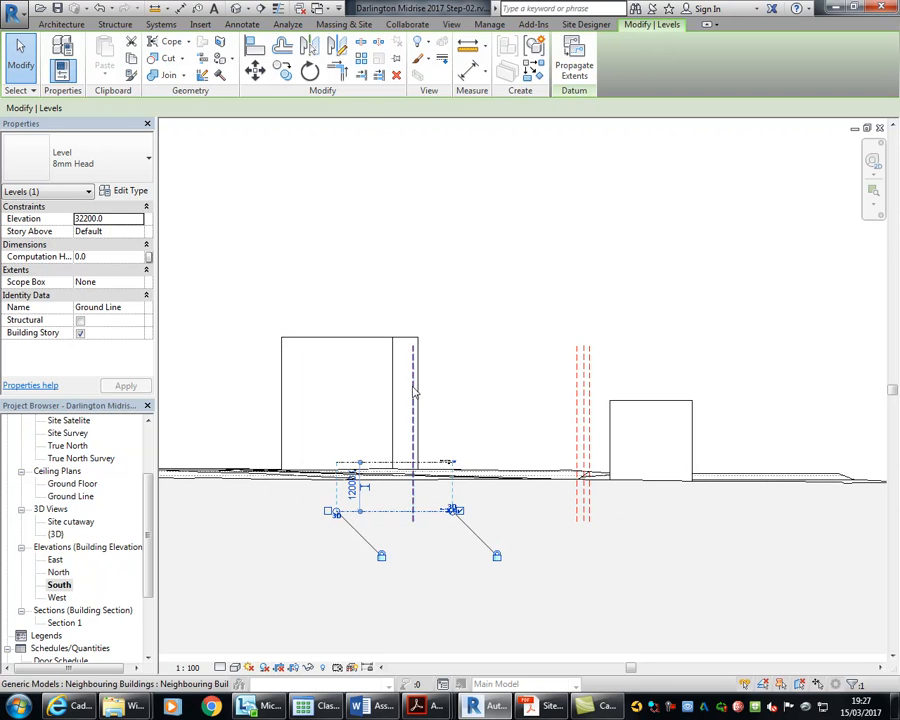
key("Escape")
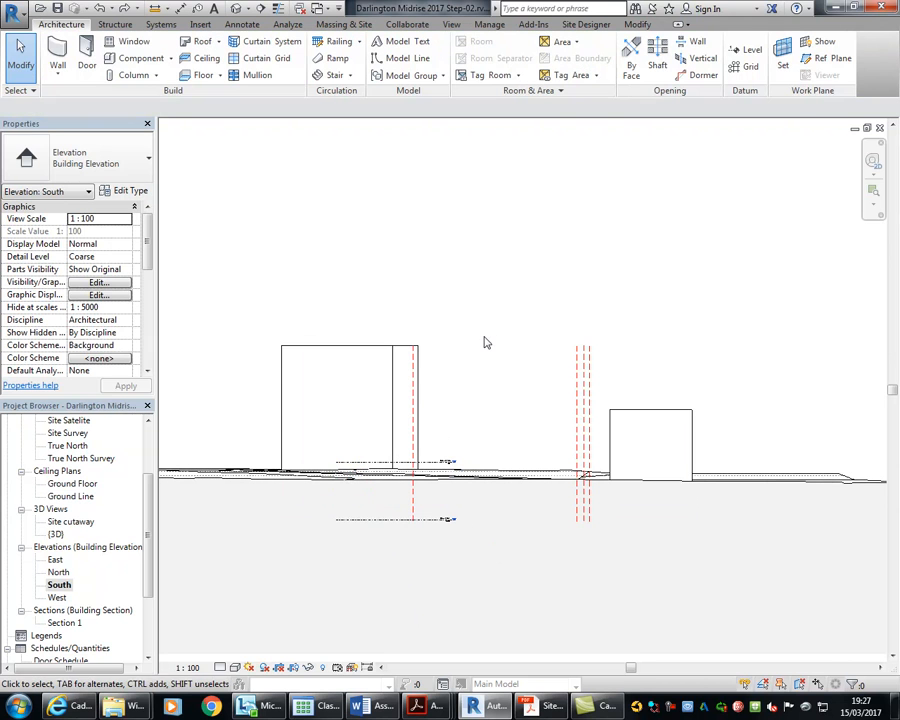
Check the Ground Floor level's elevation and its height above the Ground Line level
scroll(368, 474, "up", 3)
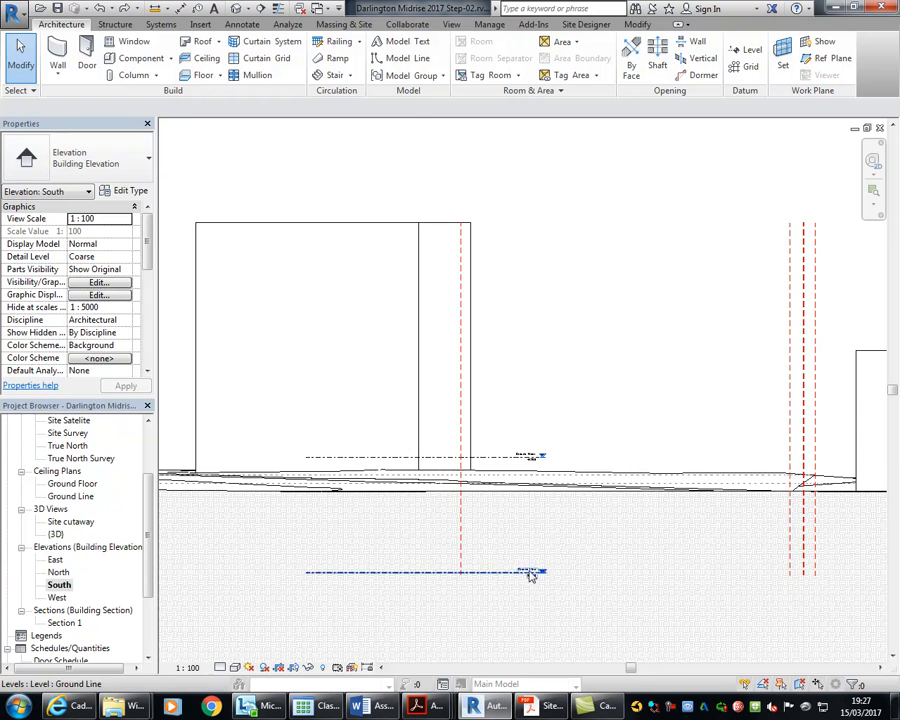
scroll(530, 574, "up", 3)
middle_click_drag(428, 480, 584, 538)
left_click(669, 347)
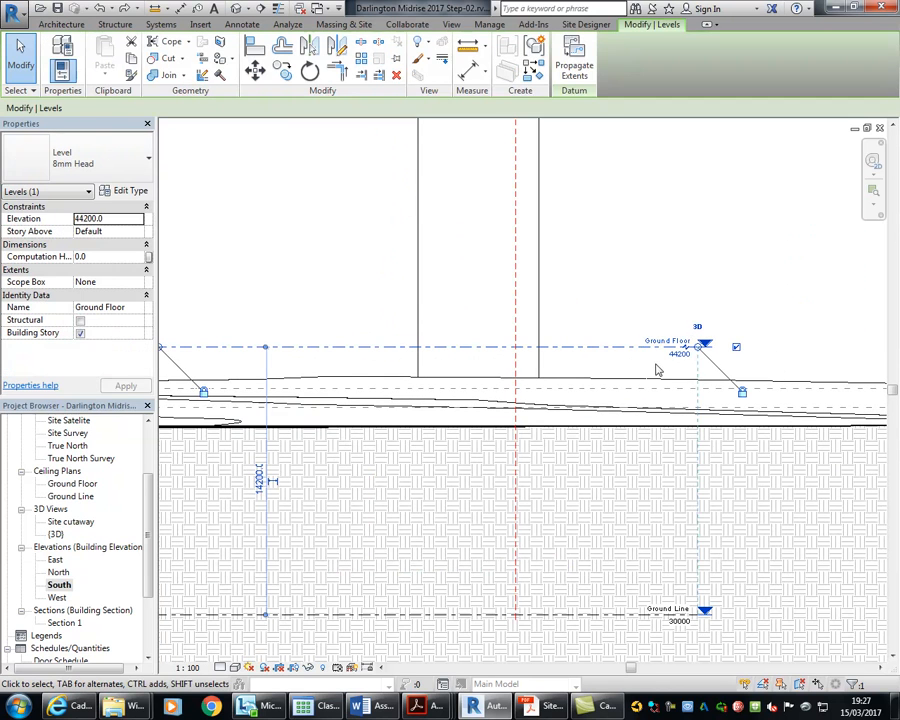
left_click(621, 290)
Draw a new level at elevation 41100, between Ground Floor and Ground Line, with both ends aligned to the existing levels
scroll(619, 290, "down", 1)
mouse_move(621, 292)
middle_mouse_down()
mouse_move(730, 322)
mouse_move(651, 370)
mouse_move(624, 365)
mouse_move(635, 354)
mouse_move(643, 368)
middle_mouse_up()
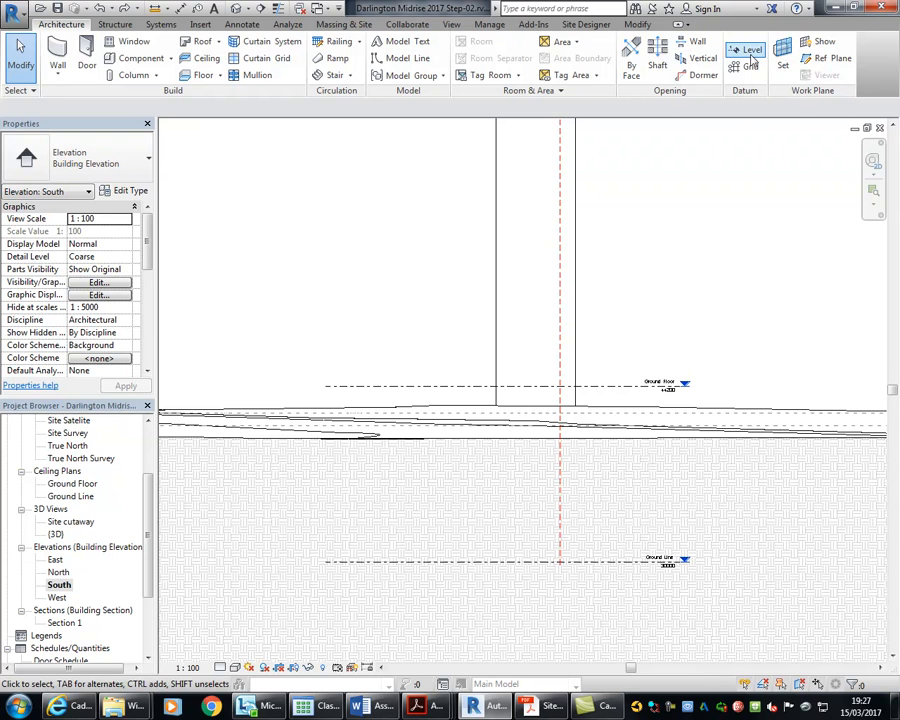
left_click(745, 52)
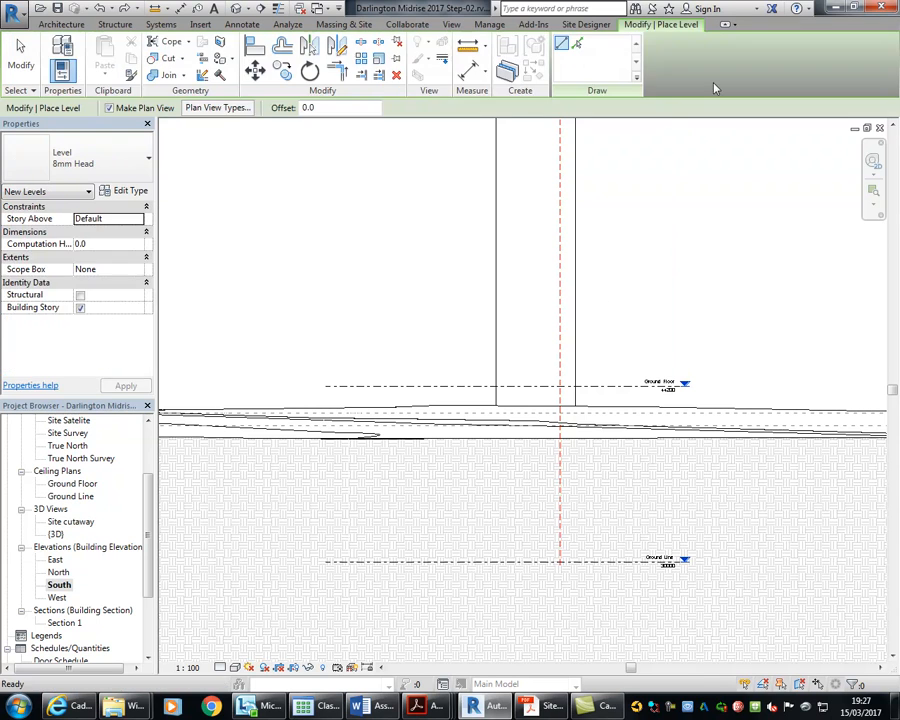
scroll(388, 476, "up", 3)
scroll(320, 433, "up", 2)
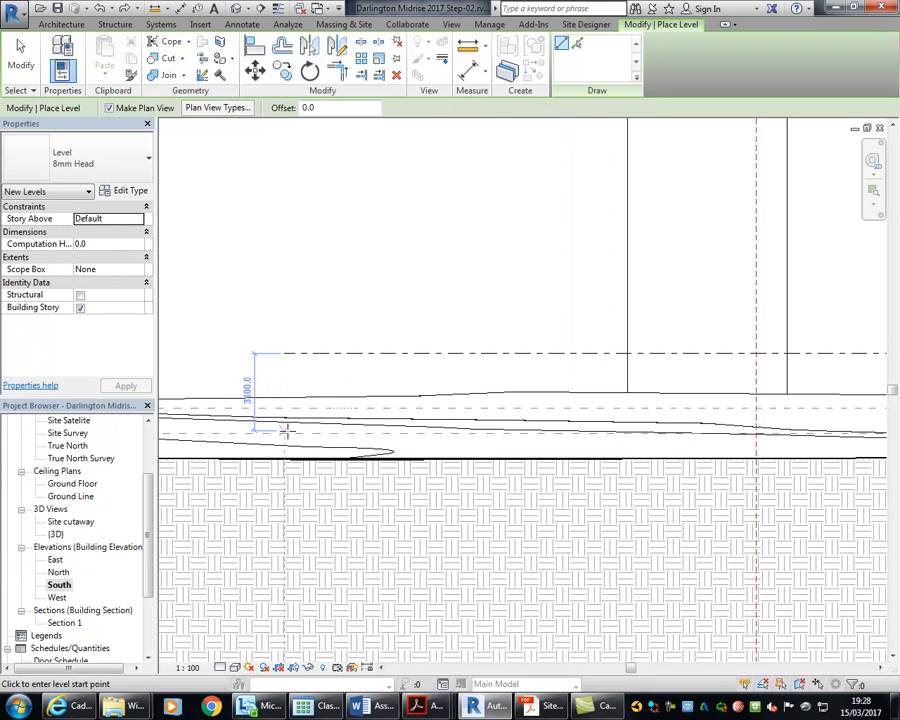
left_click(285, 430)
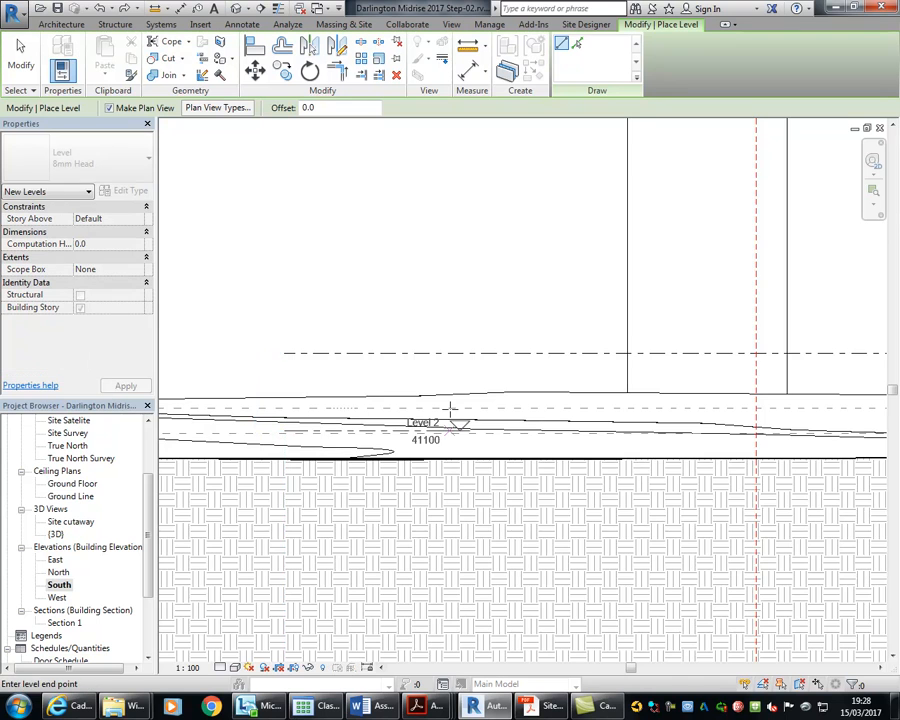
scroll(450, 410, "down", 1)
middle_click_drag(450, 412, 367, 397)
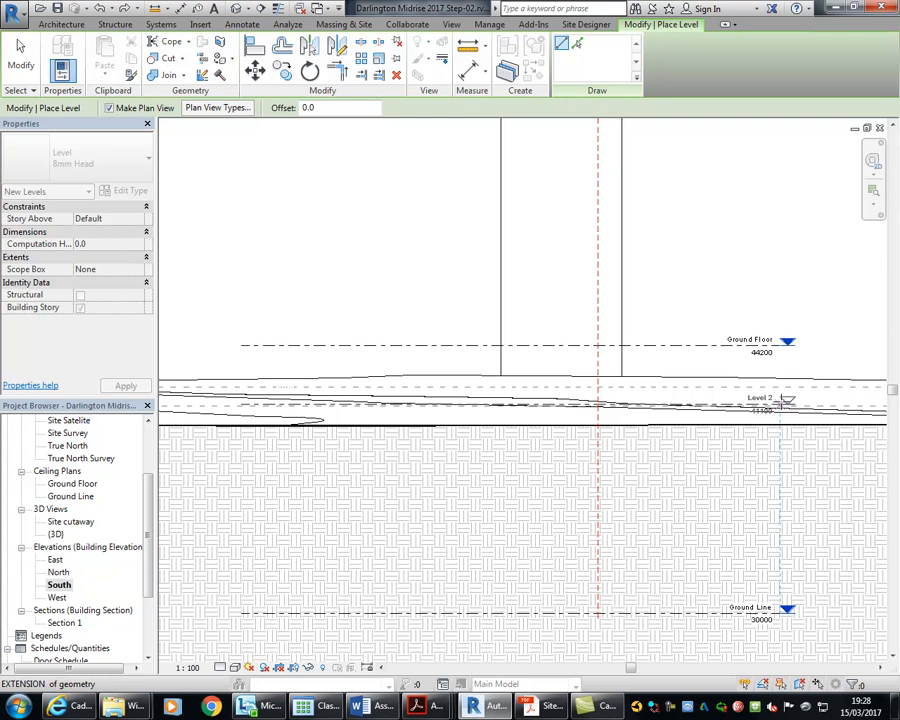
left_click(785, 402)
middle_click_drag(780, 402, 596, 318)
scroll(592, 264, "up", 2)
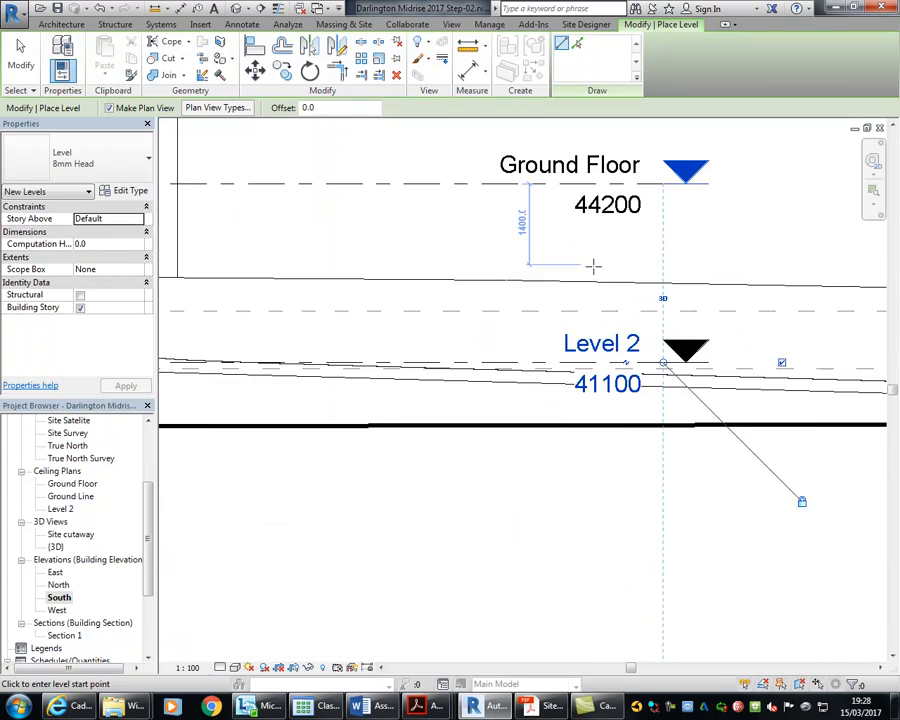
Switch to the site and basement carparking PDF in Acrobat and go from the site plan to the Carpark 1 floor plan
key("alt+Tab")
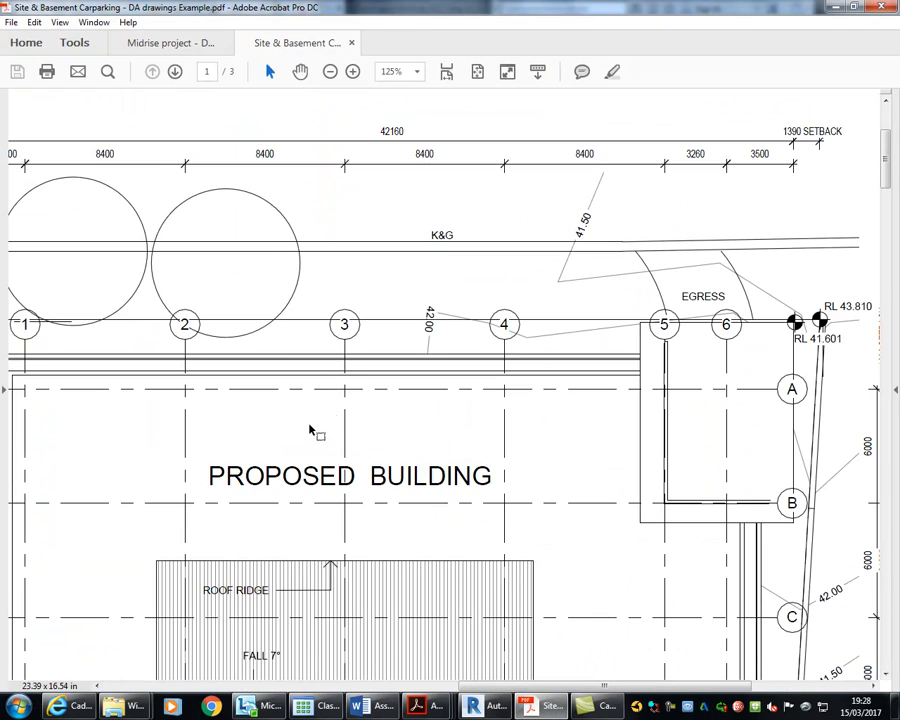
scroll(335, 408, "down", 5, "ctrl")
scroll(381, 382, "up", 2, "ctrl")
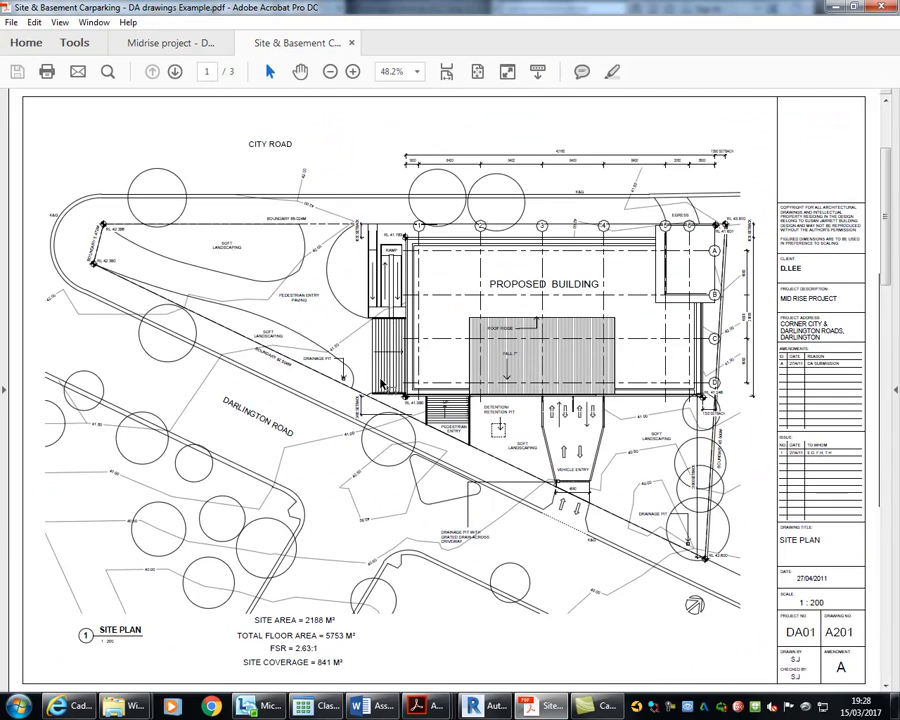
scroll(381, 382, "down", 1, "ctrl")
scroll(370, 377, "down", 3)
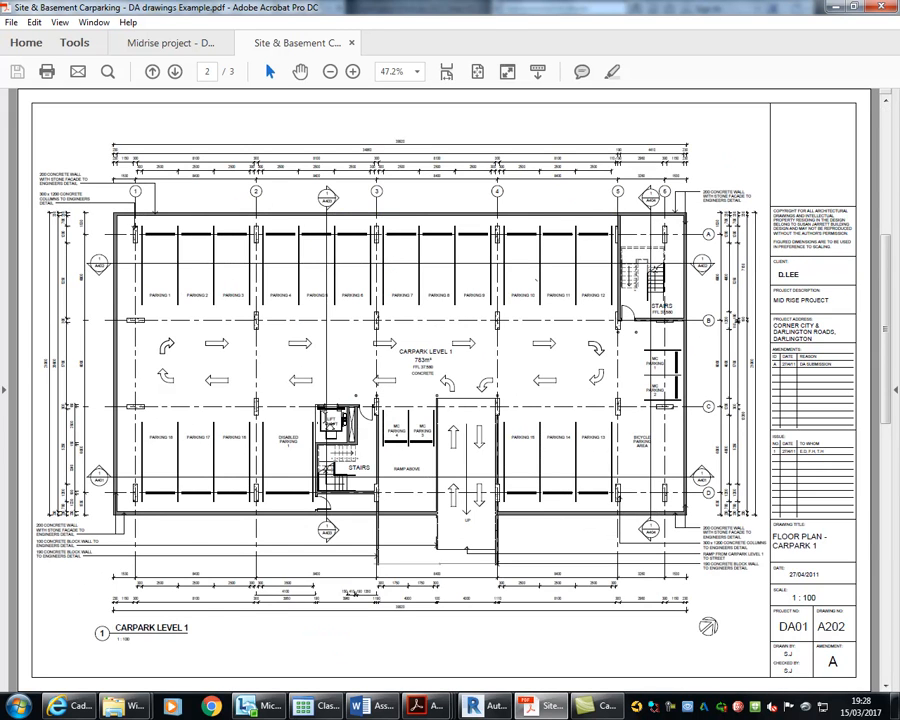
Compare the Carpark Level 1 and Carpark Level 2 floor plans, including their ramps and drawing titles
scroll(327, 410, "up", 1)
scroll(327, 410, "down", 1)
scroll(331, 410, "down", 1)
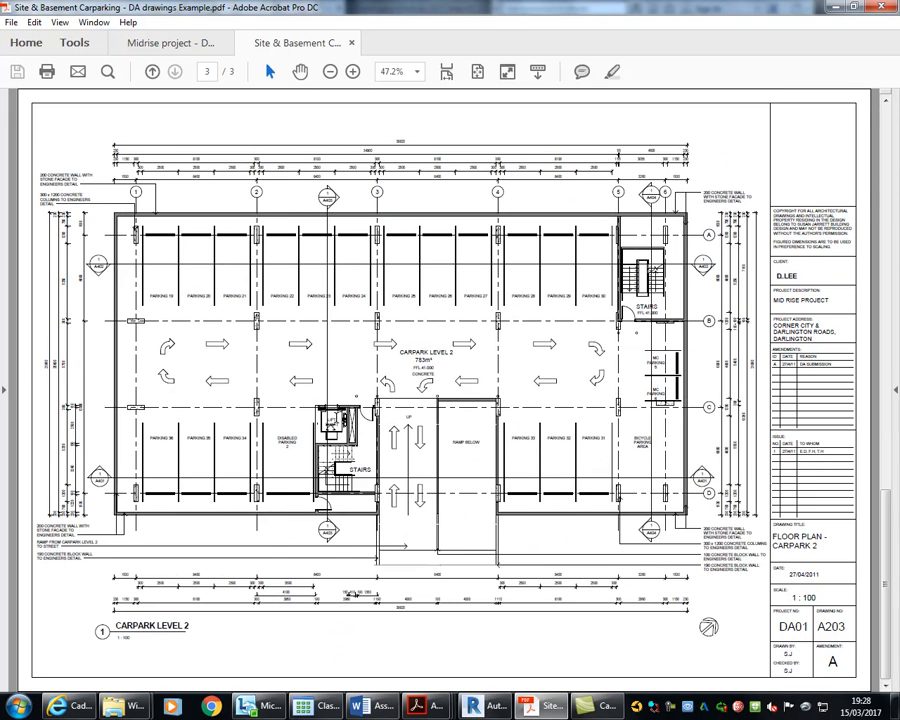
scroll(335, 410, "up", 1)
scroll(335, 410, "down", 1)
scroll(345, 403, "down", 1)
scroll(345, 403, "up", 2)
scroll(345, 403, "down", 2)
scroll(345, 403, "up", 1)
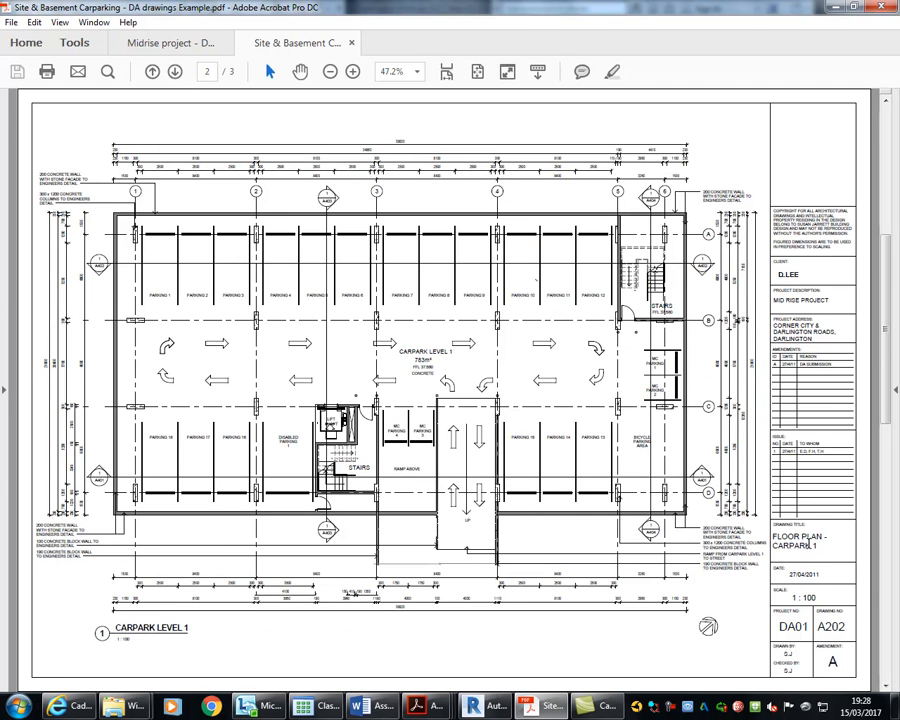
scroll(381, 372, "down", 1)
scroll(383, 383, "up", 1)
scroll(466, 472, "down", 1)
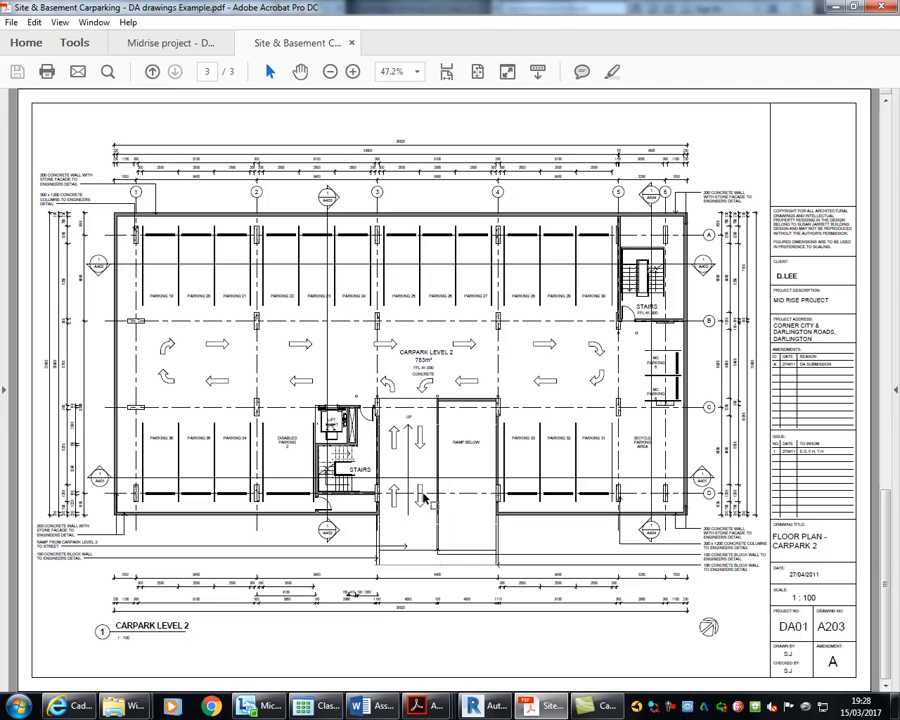
scroll(440, 495, "up", 1)
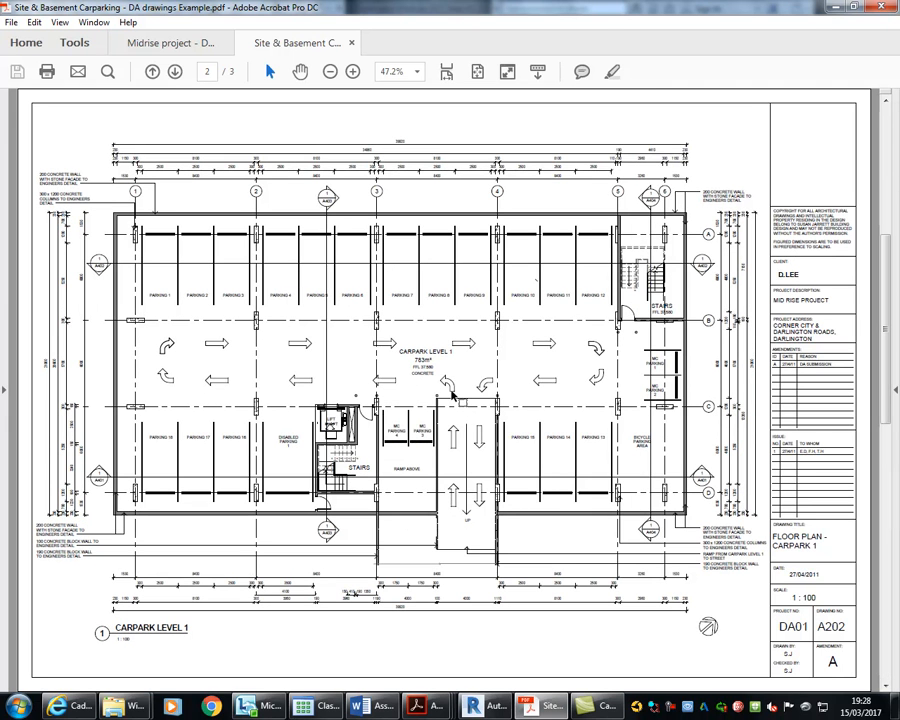
scroll(443, 497, "down", 1)
scroll(441, 496, "up", 1)
scroll(441, 496, "down", 1)
scroll(441, 496, "up", 1)
scroll(443, 497, "down", 1)
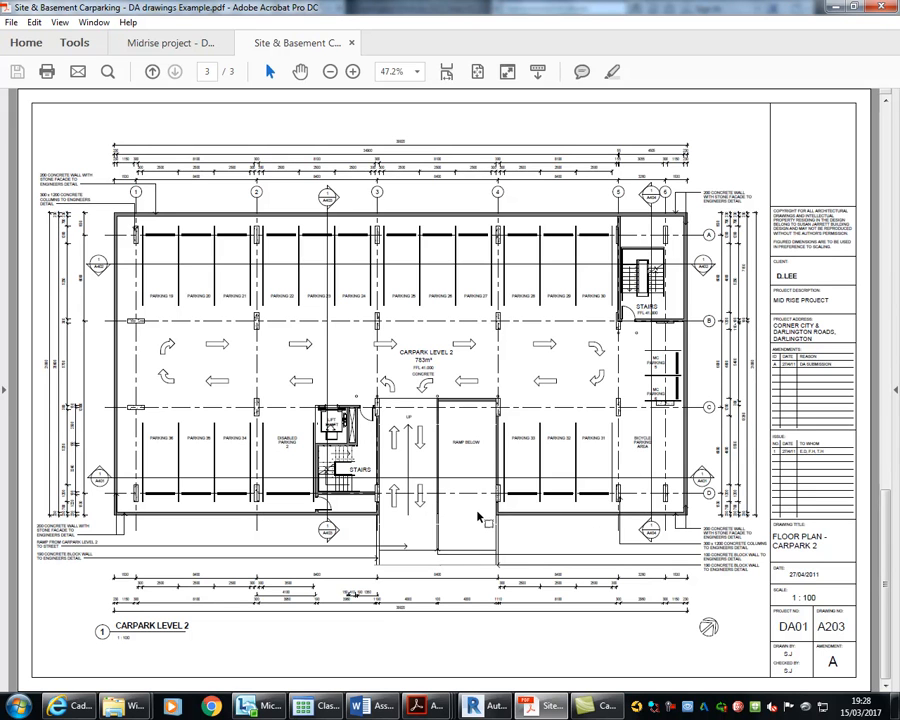
Return to Revit and rename the new 41100 level as Carpark 1, along with its corresponding views
left_click(833, 7)
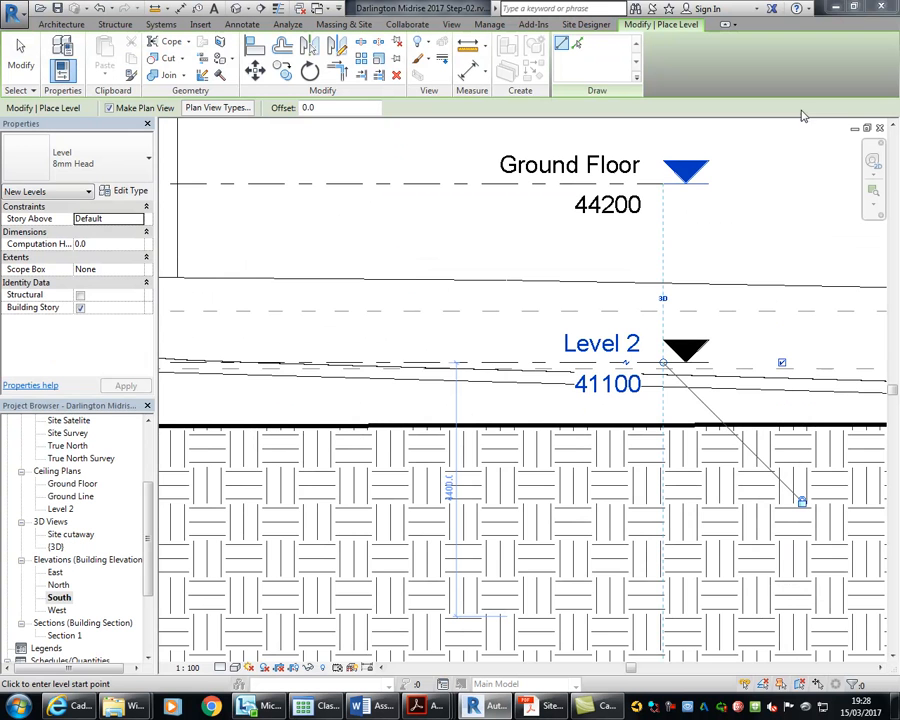
middle_click_drag(620, 322, 446, 295)
scroll(446, 295, "up", 2)
left_click(446, 337)
type("Carpark")
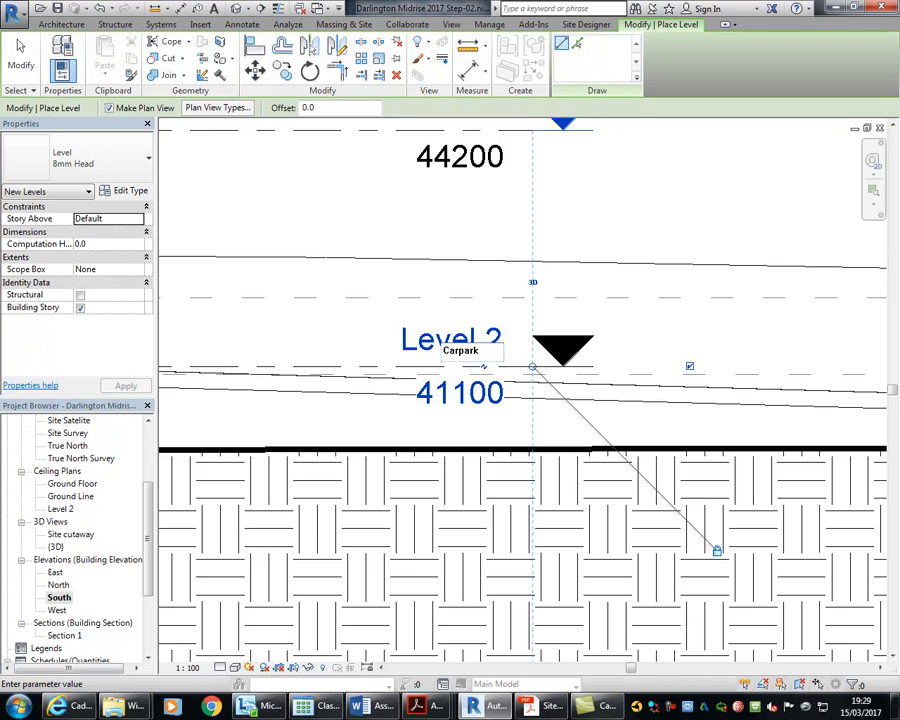
type(" 1")
key("Return")
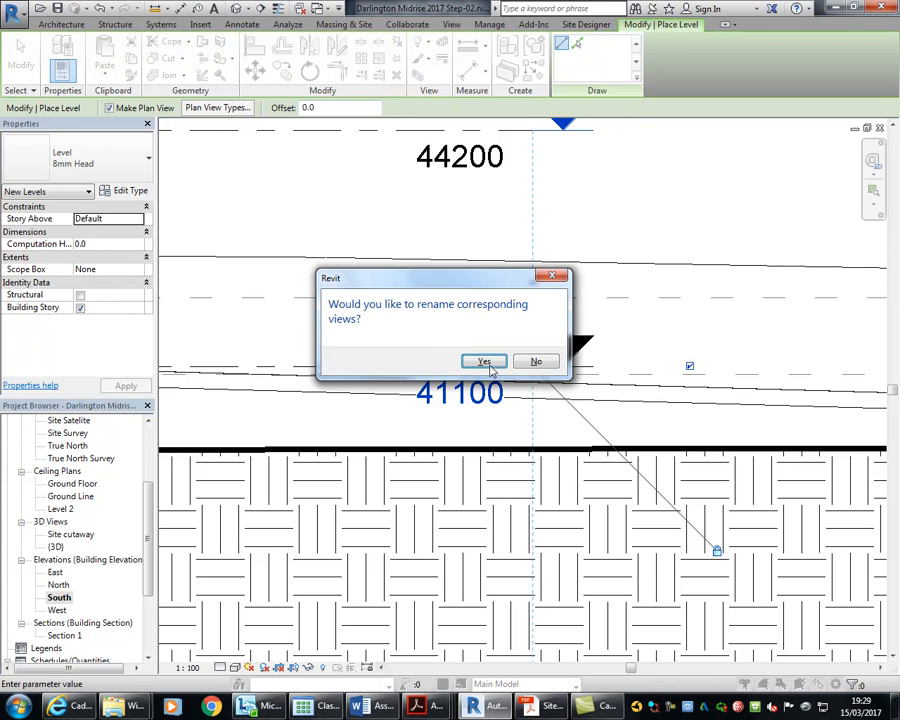
left_click(479, 358)
Draw another level below Carpark 1 at elevation 37400, above the Ground Line level
scroll(352, 257, "down", 2)
middle_click_drag(352, 257, 522, 267)
scroll(538, 269, "down", 4)
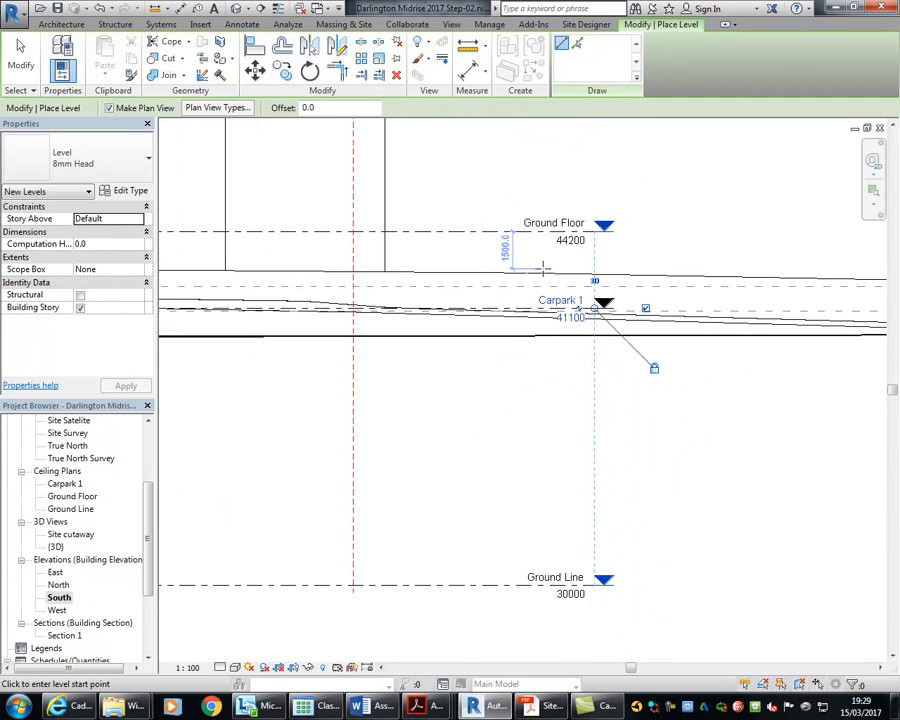
left_click(315, 385)
left_click(709, 383)
scroll(556, 310, "up", 4)
scroll(553, 300, "up", 2)
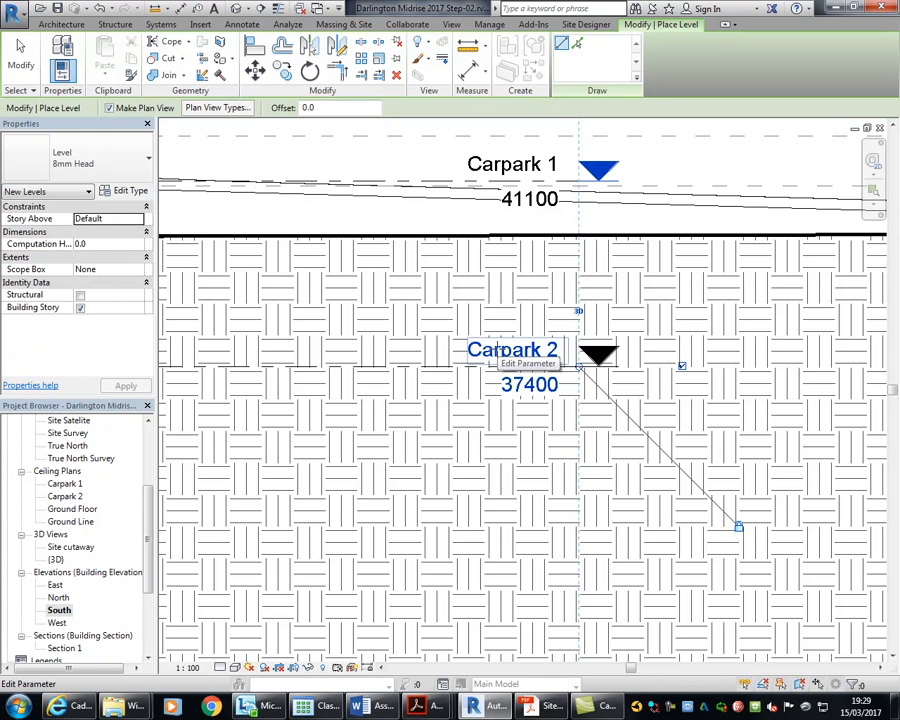
Review the available browser organization schemes for the project views without changing the current one
left_click_drag(149, 538, 150, 455)
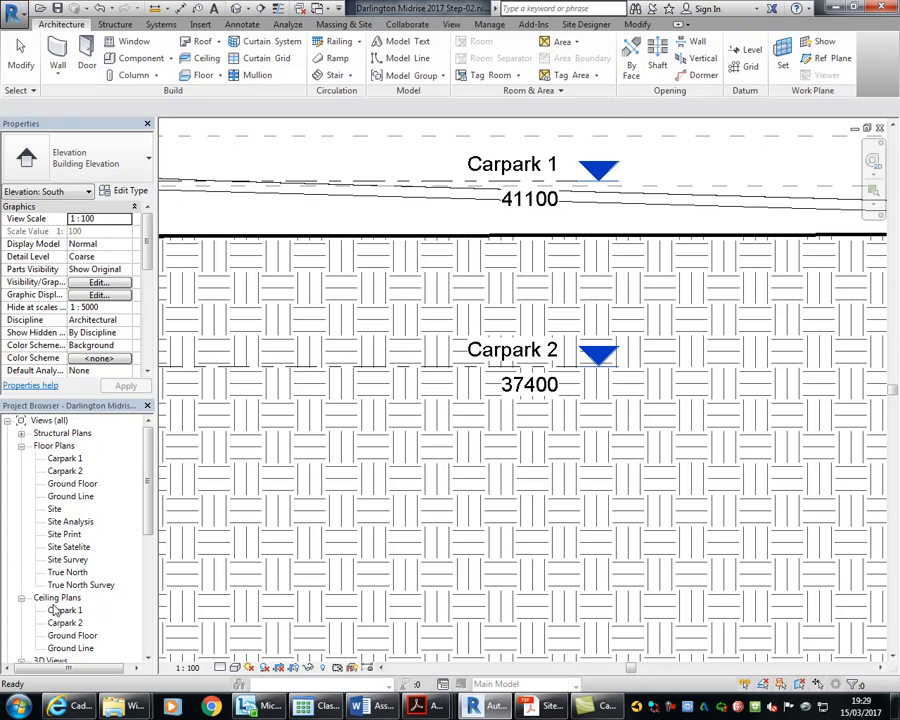
right_click(47, 424)
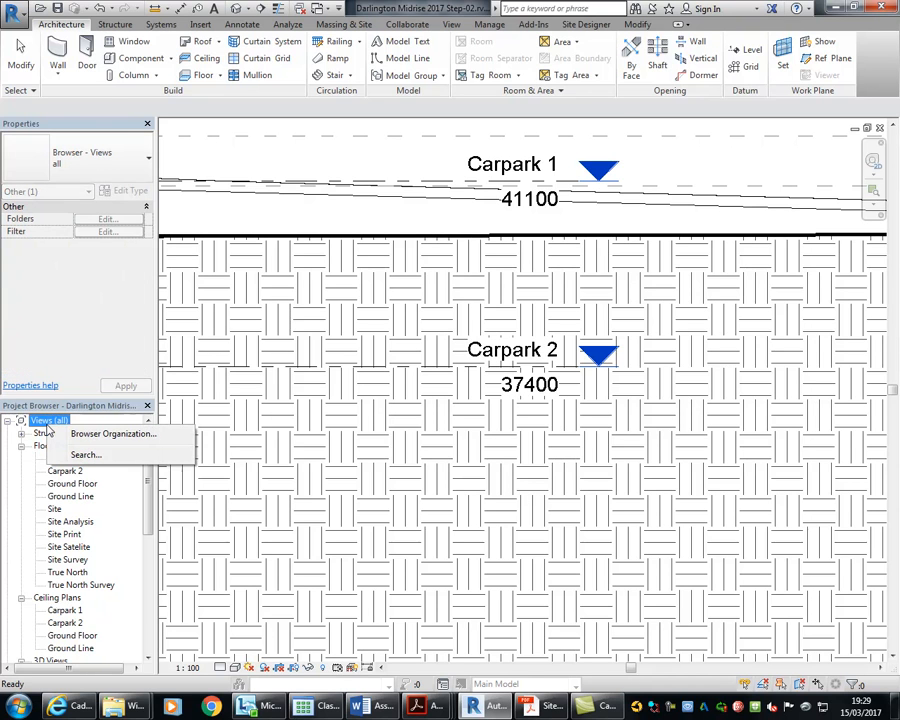
left_click(104, 432)
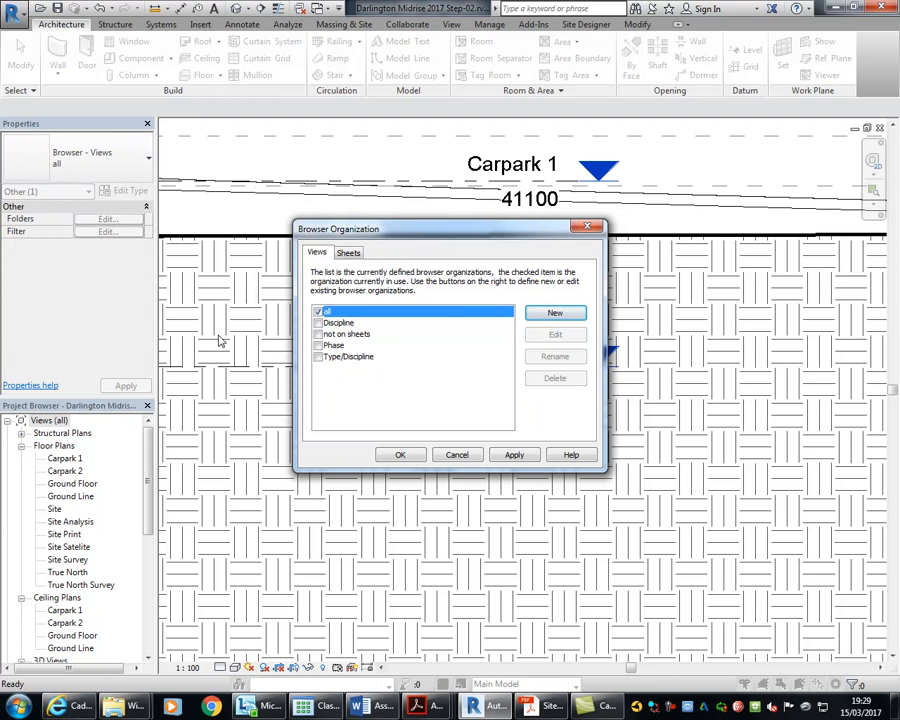
left_click(457, 455)
Inspect the options and type properties of the Carpark 1 floor plan view
right_click(64, 447)
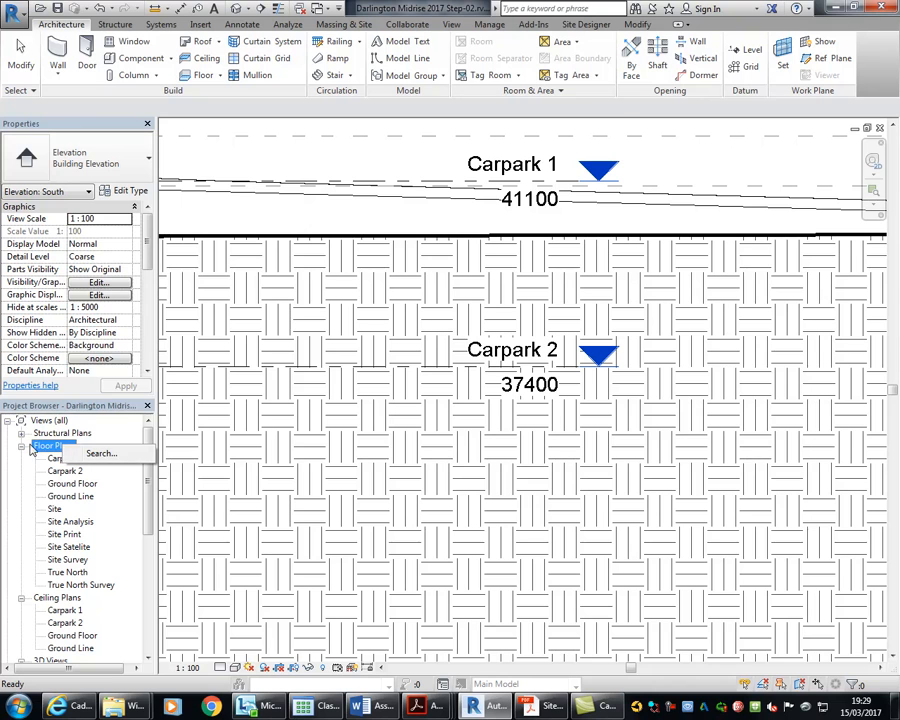
left_click(54, 458)
right_click(54, 458)
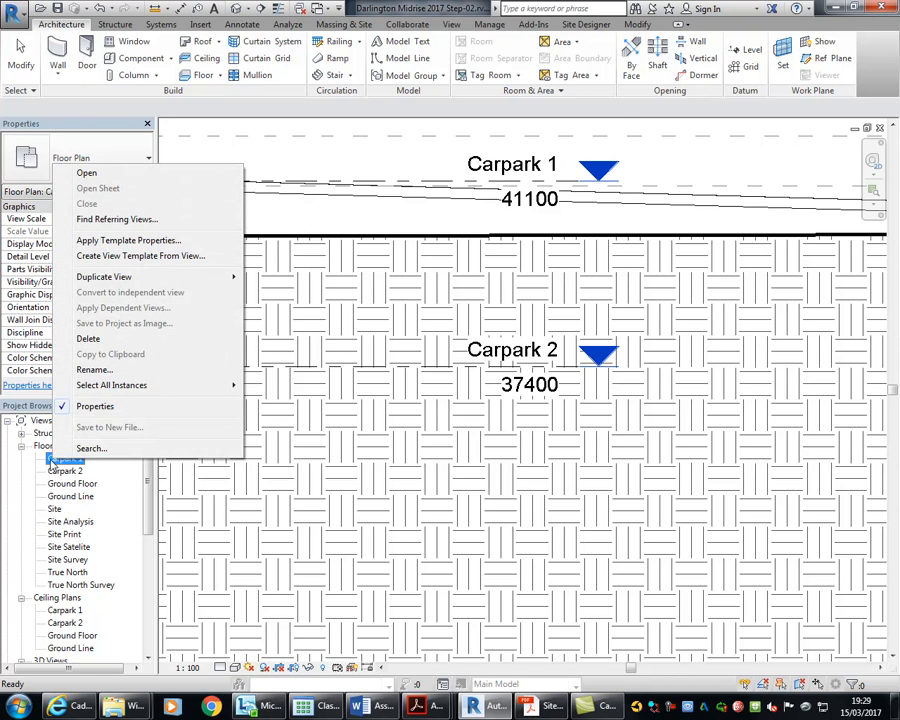
left_click(73, 123)
left_click(120, 195)
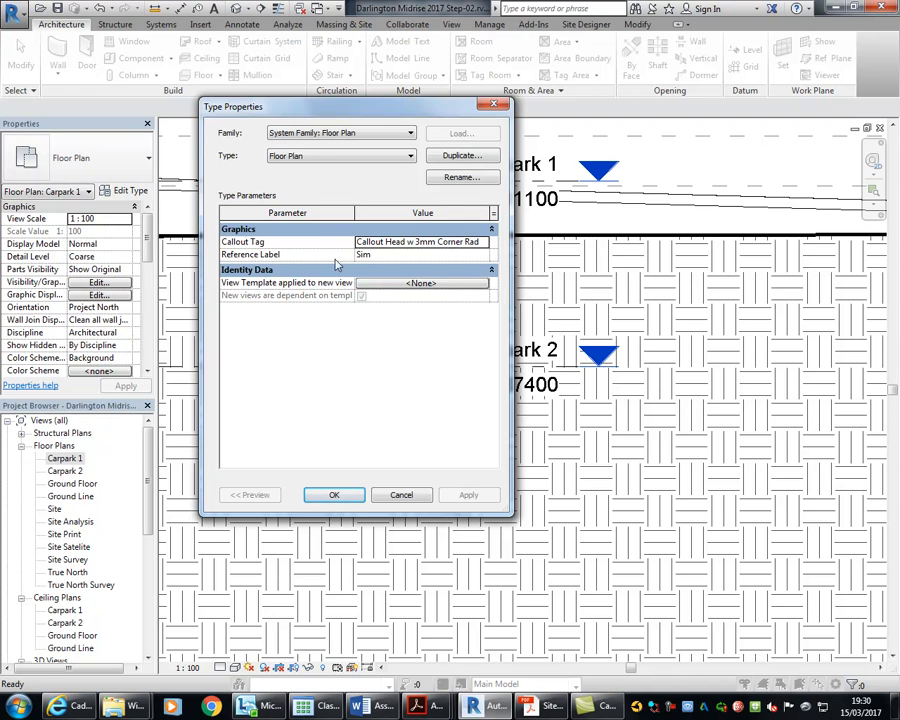
left_click(403, 497)
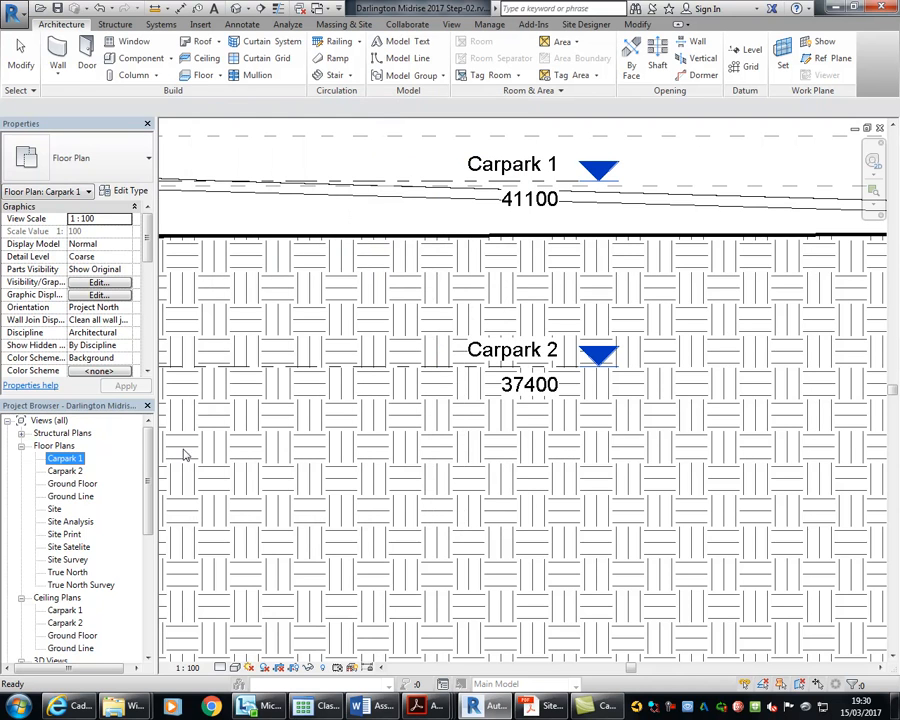
Rename the Carpark 1 floor plan as "02 - Carpark 1", including its corresponding level and views
right_click(64, 463)
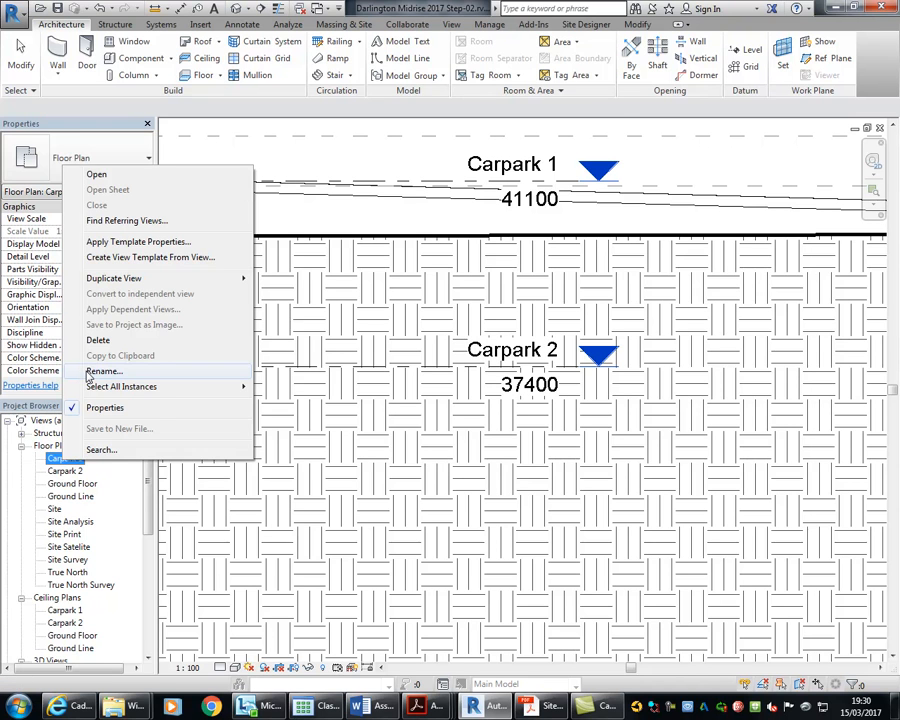
left_click(100, 371)
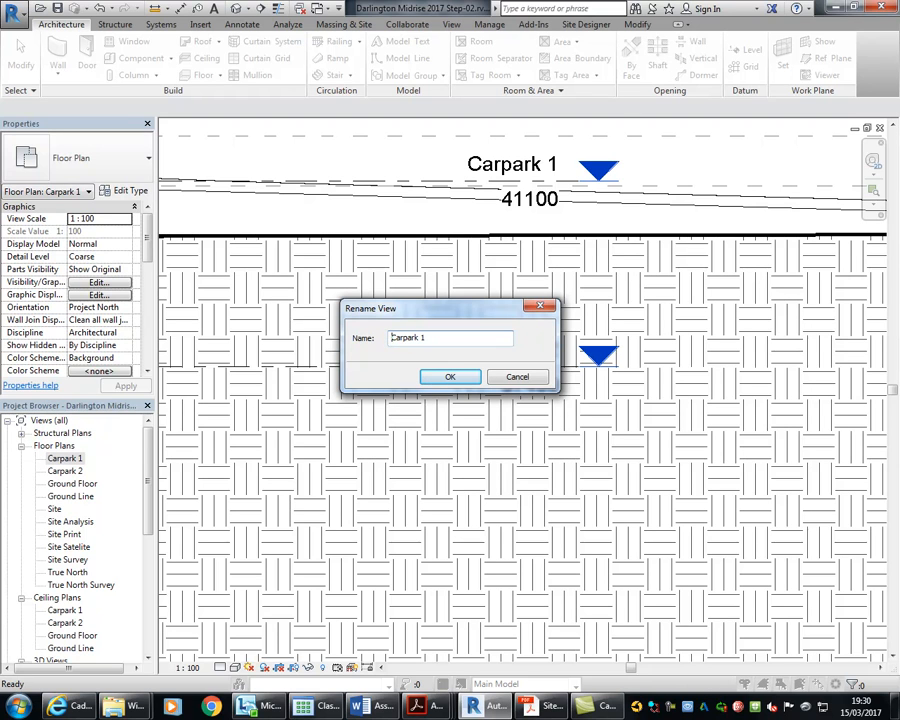
type("02 -")
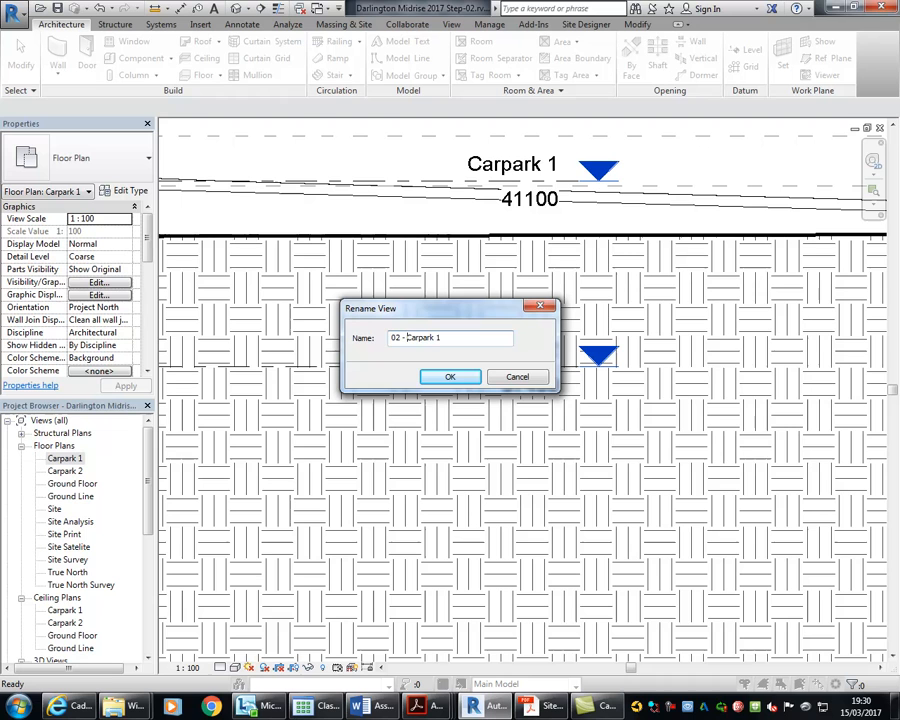
left_click(459, 384)
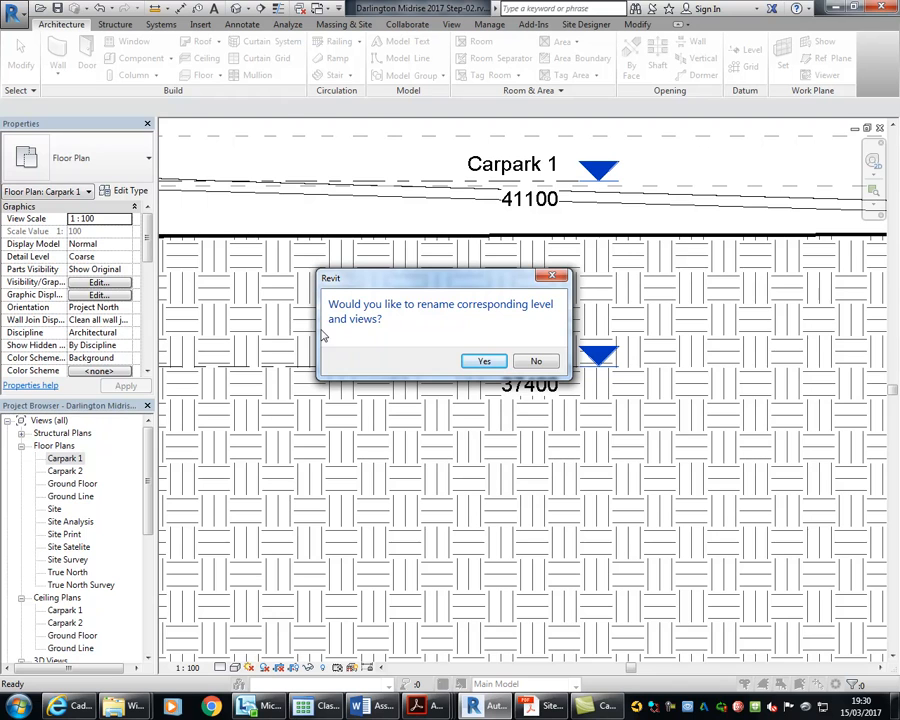
left_click(479, 366)
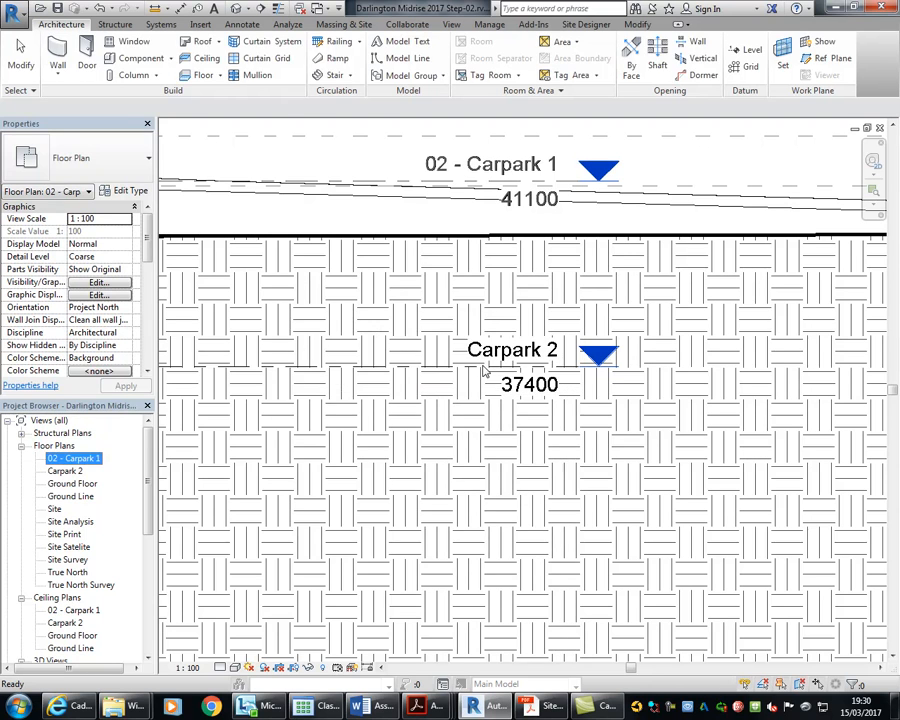
Rename the Carpark 2 floor plan as "01 - Carpark 2", including its corresponding level and views
left_click(54, 472)
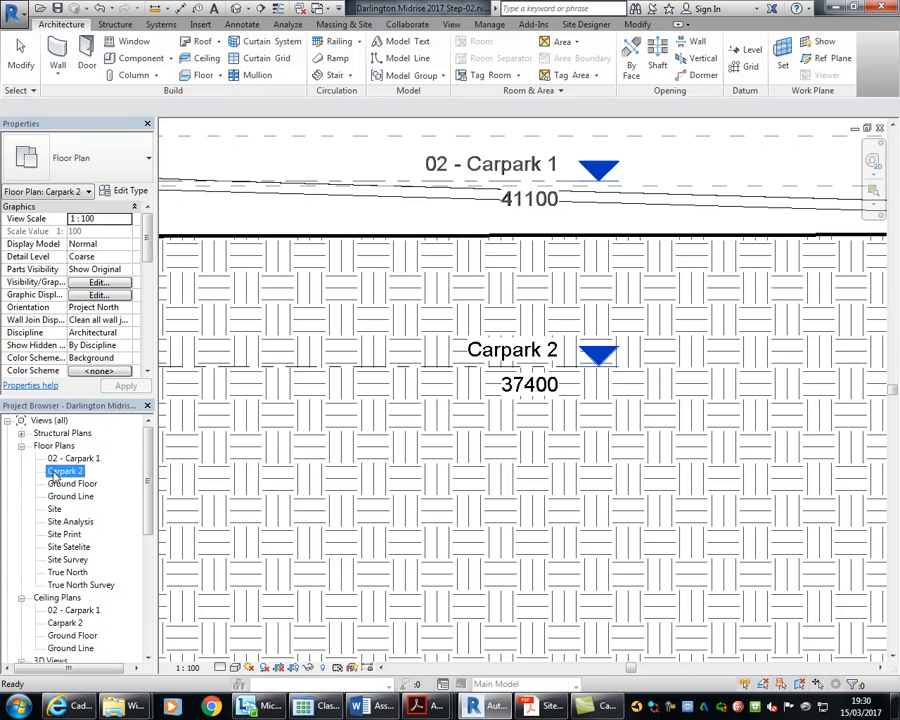
right_click(57, 477)
left_click(96, 436)
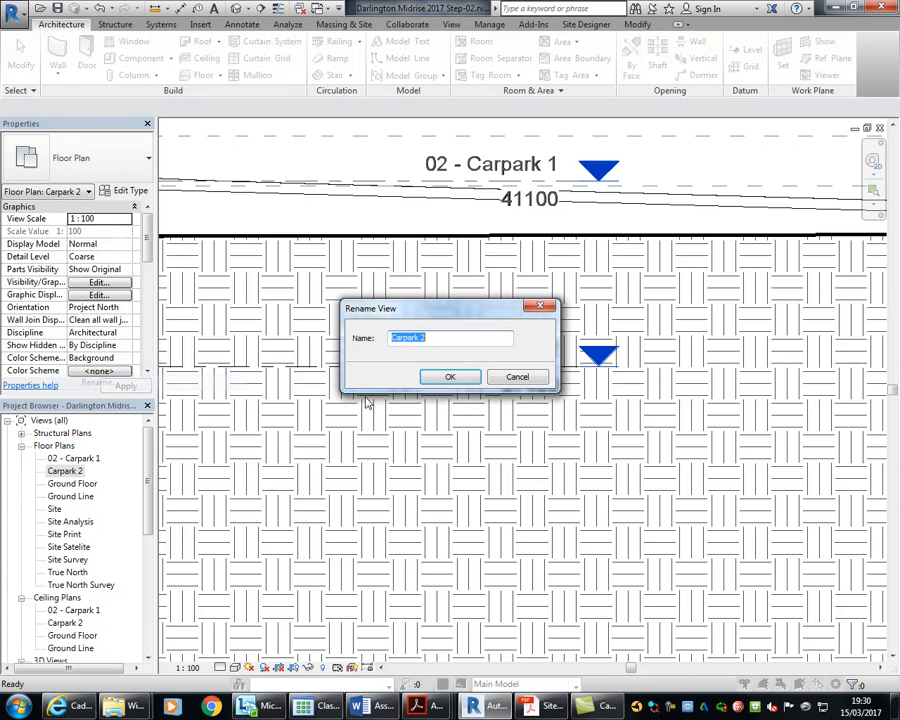
left_click(393, 337)
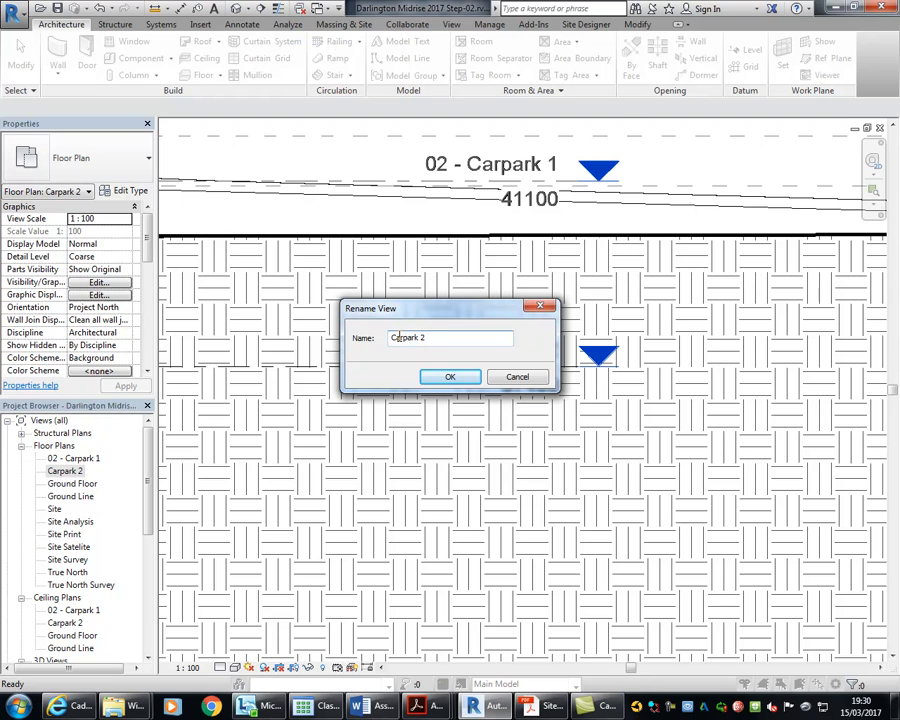
type("01 -")
left_click(450, 377)
left_click(428, 359)
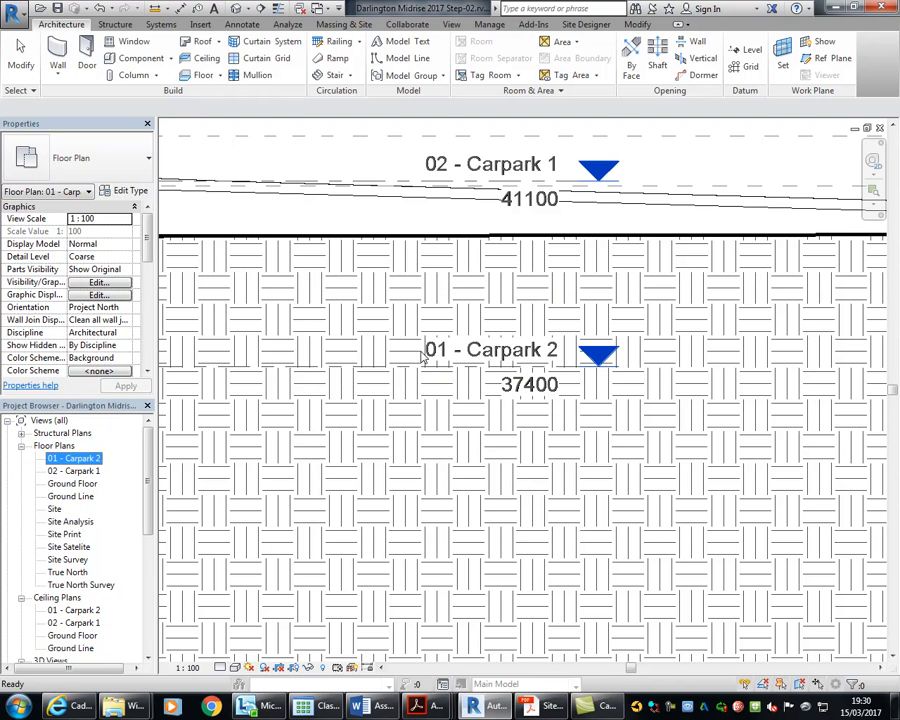
Rename the Ground Floor plan as "03 - Ground Floor", including its corresponding level and views
left_click(66, 484)
right_click(66, 484)
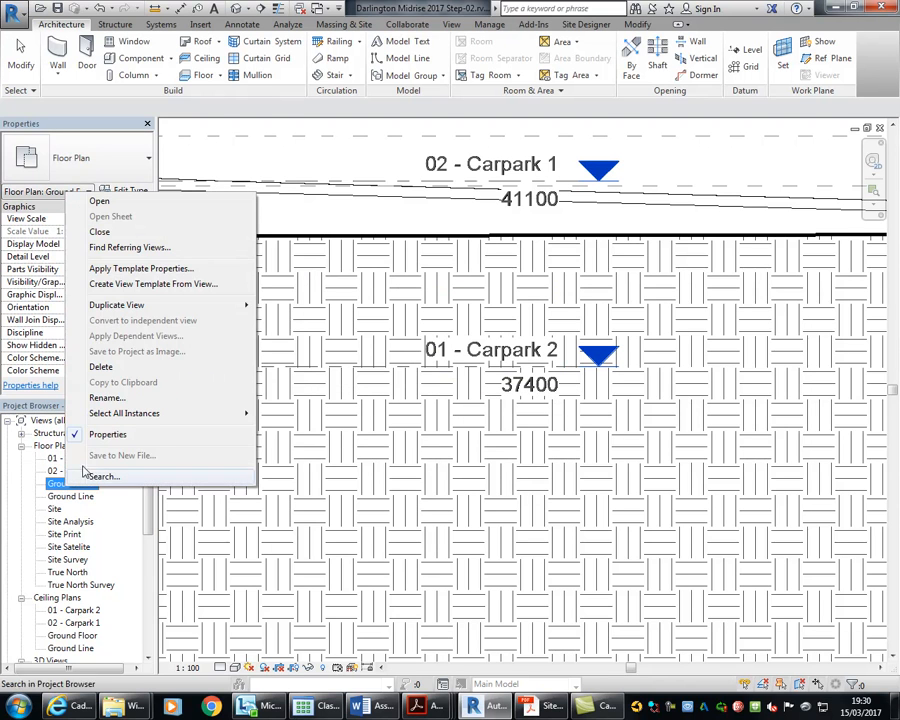
left_click(107, 397)
left_click(390, 338)
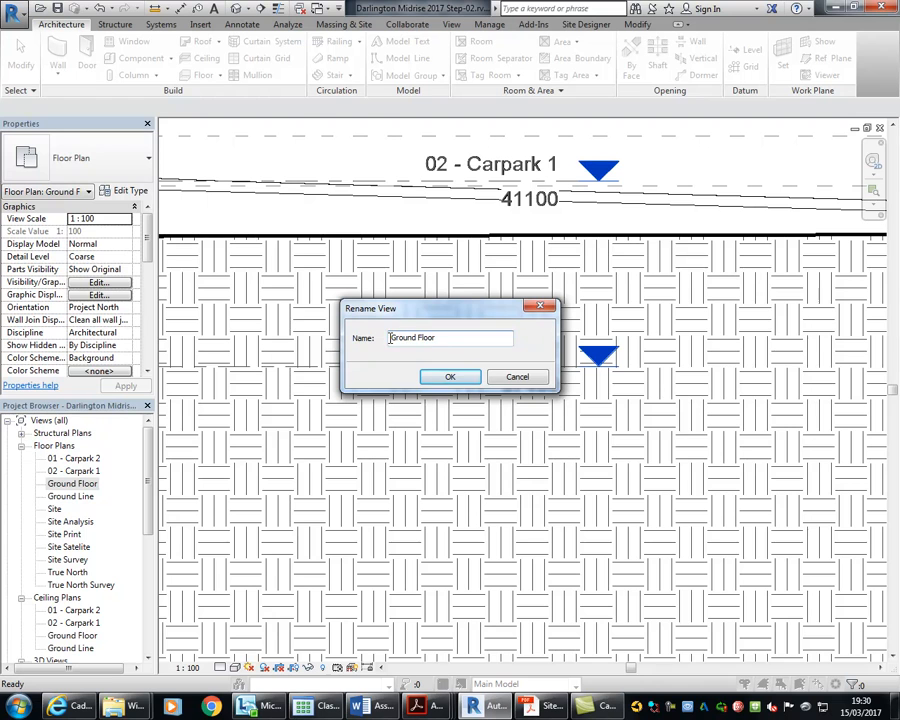
type("03 -")
left_click(455, 376)
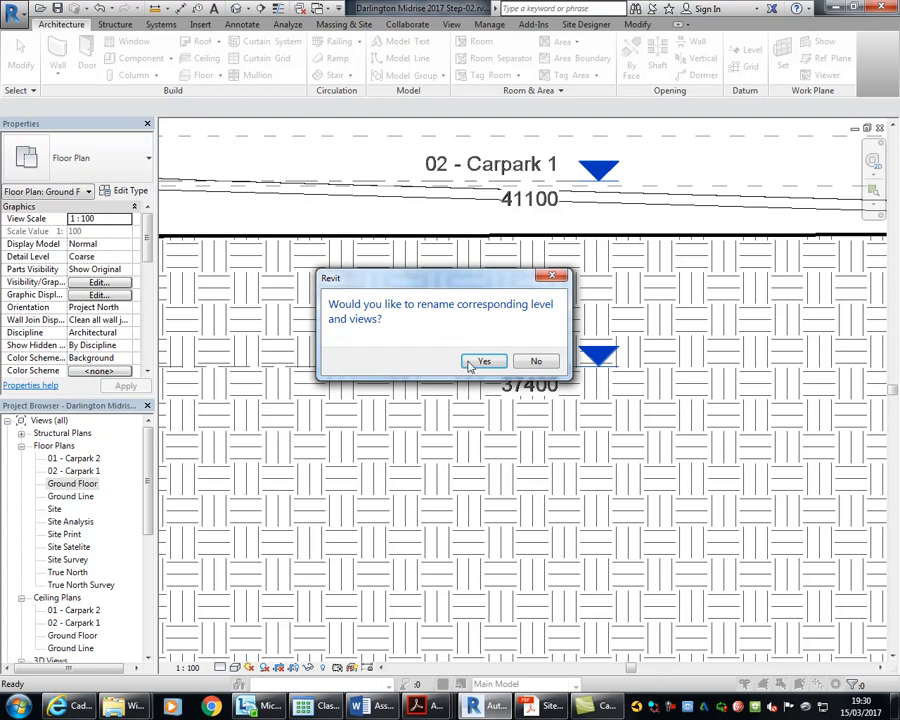
left_click(482, 362)
left_click(70, 496)
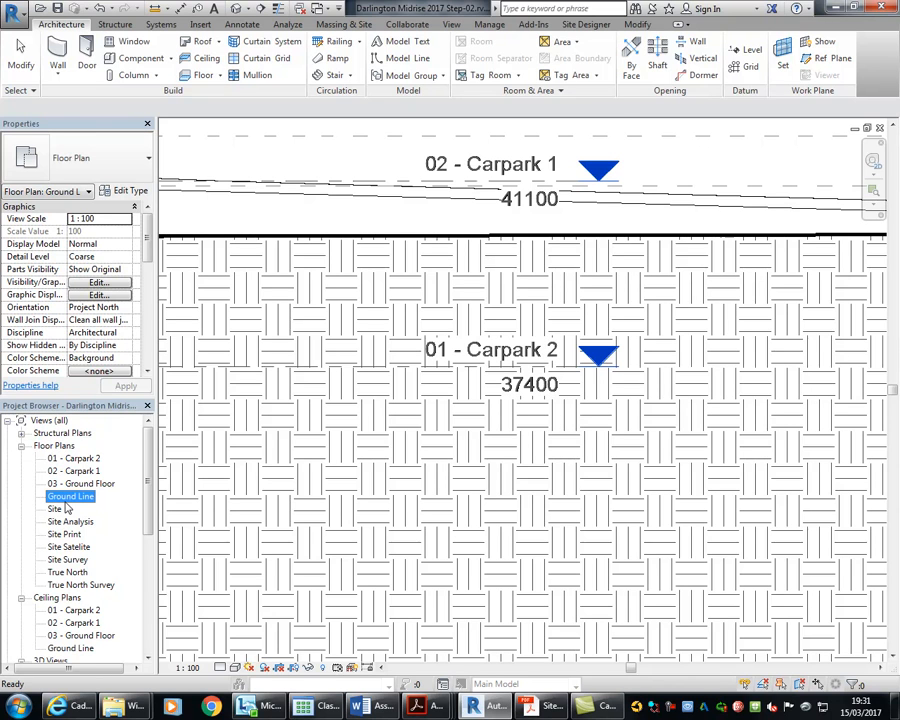
Place a continuous aligned dimension across the 01 - Carpark 2, 02 - Carpark 1 and 03 - Ground Floor levels in the South elevation
left_click(308, 219)
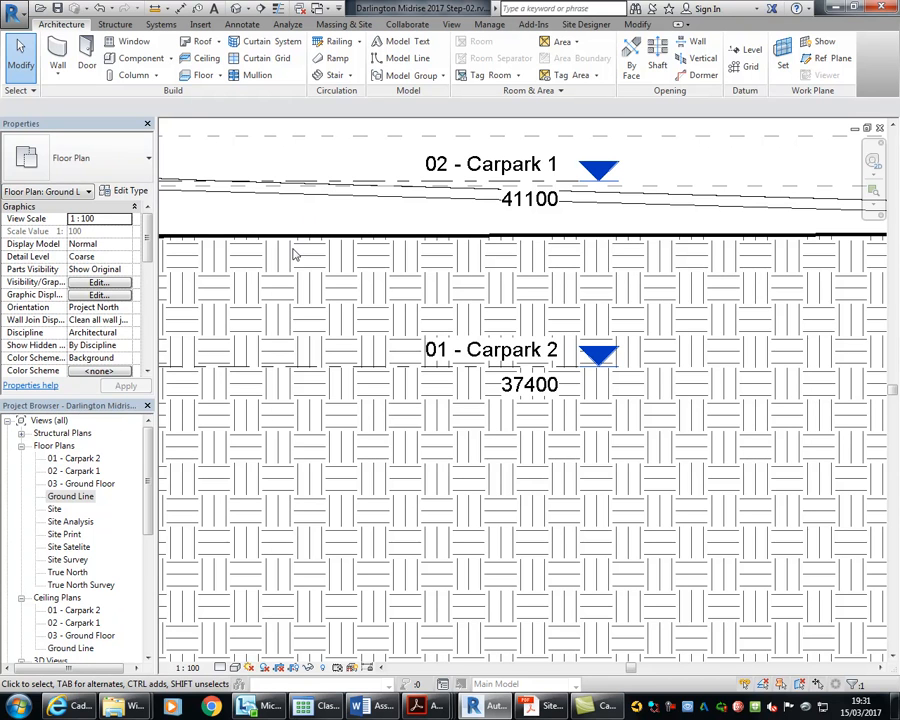
scroll(293, 209, "down", 3)
middle_click_drag(300, 214, 404, 398)
scroll(404, 398, "up", 3)
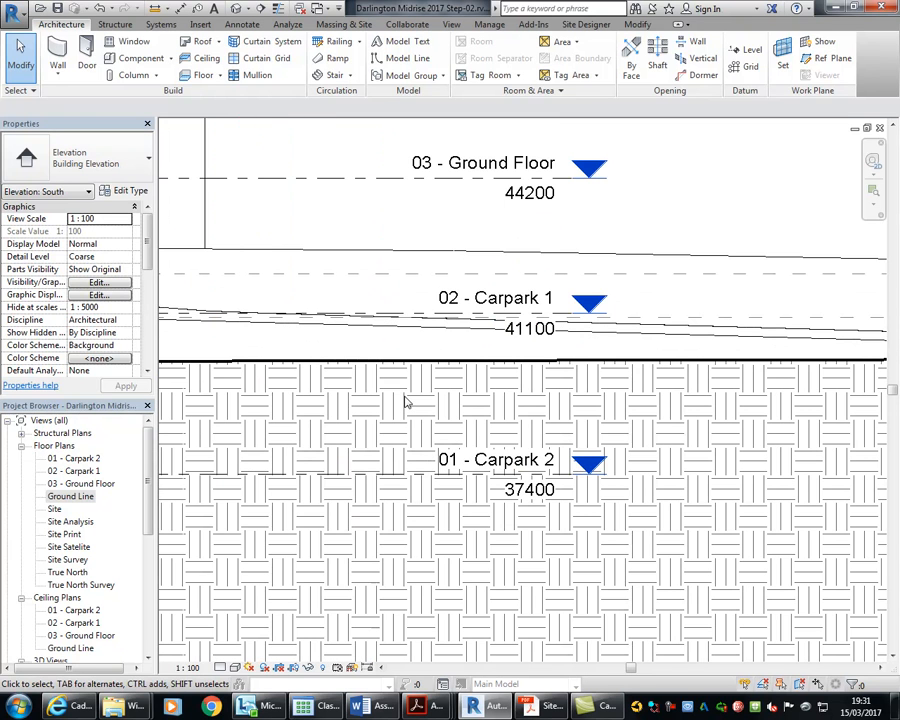
middle_click_drag(405, 401, 505, 466)
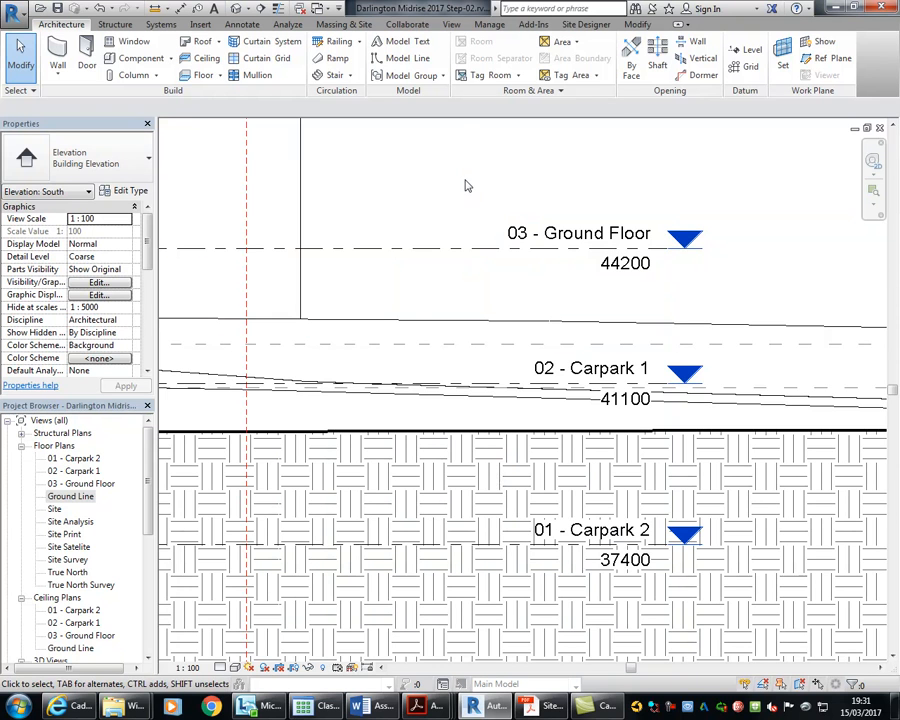
left_click(180, 8)
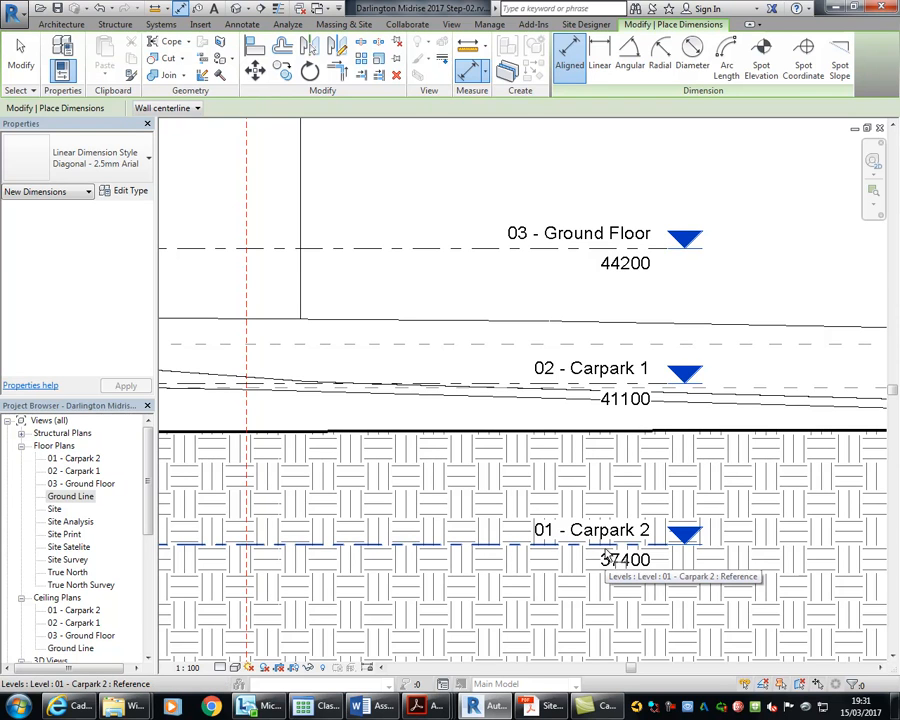
left_click(494, 545)
left_click(496, 386)
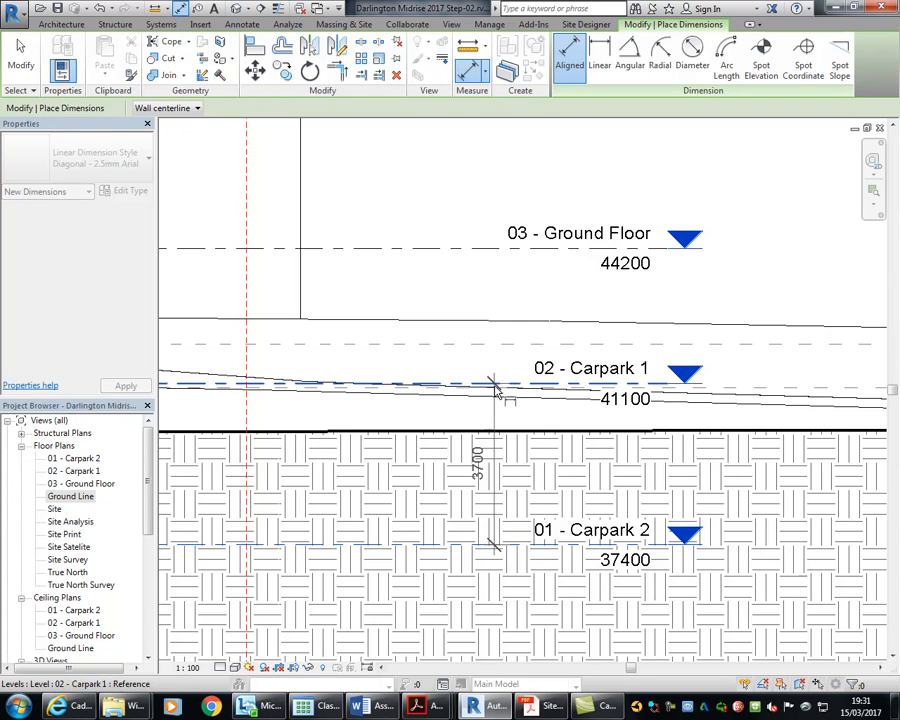
left_click(500, 250)
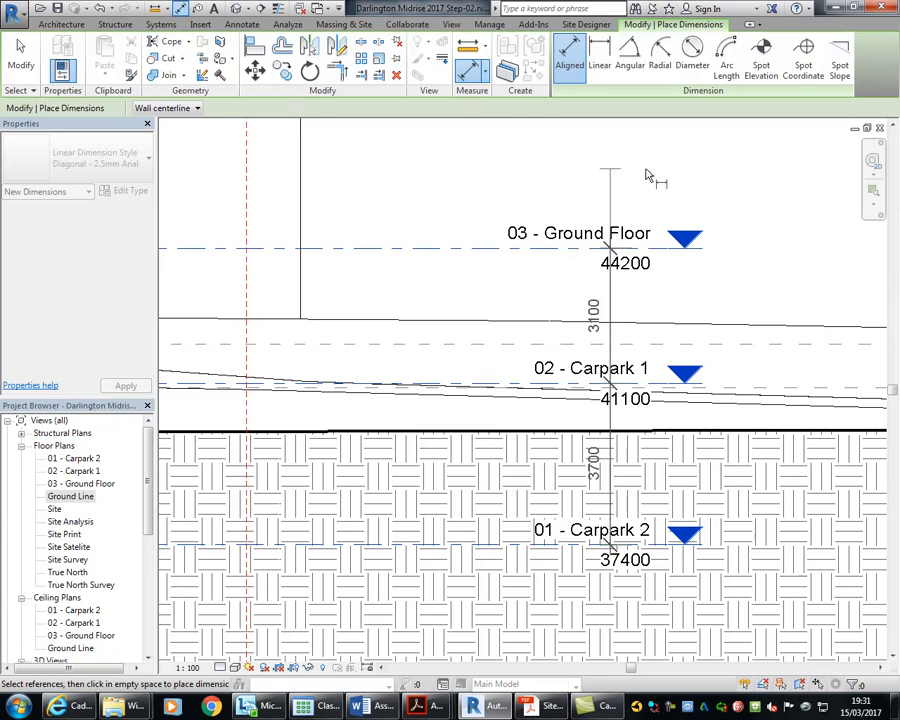
left_click(484, 190)
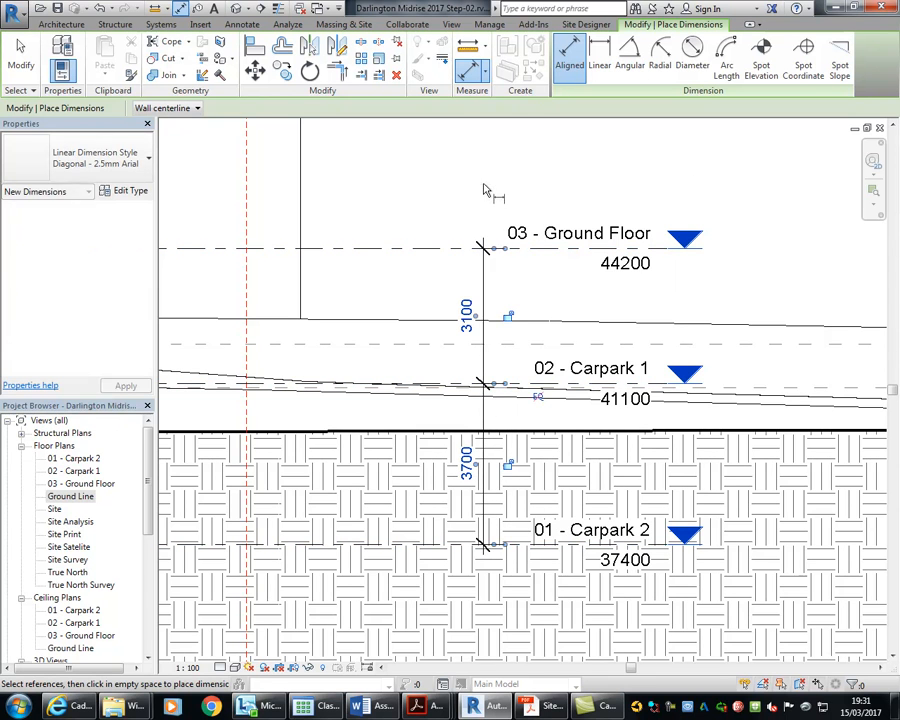
right_click(485, 181)
left_click(490, 180)
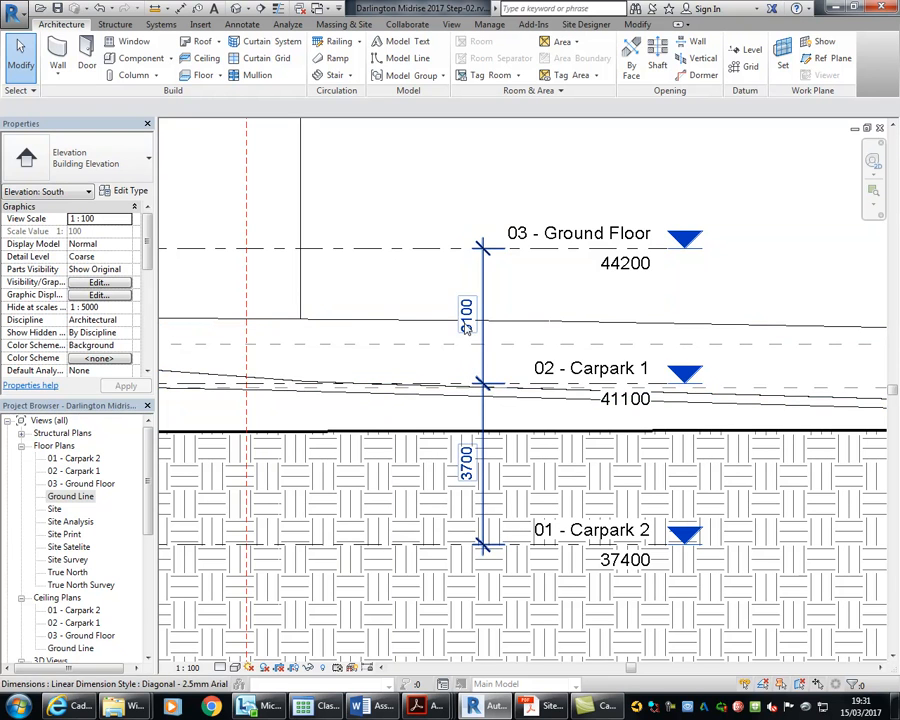
Switch to the Assessment 2 guide in Acrobat Reader and look up the floor-to-ceiling allowance under Basements
middle_click_drag(387, 443, 476, 460)
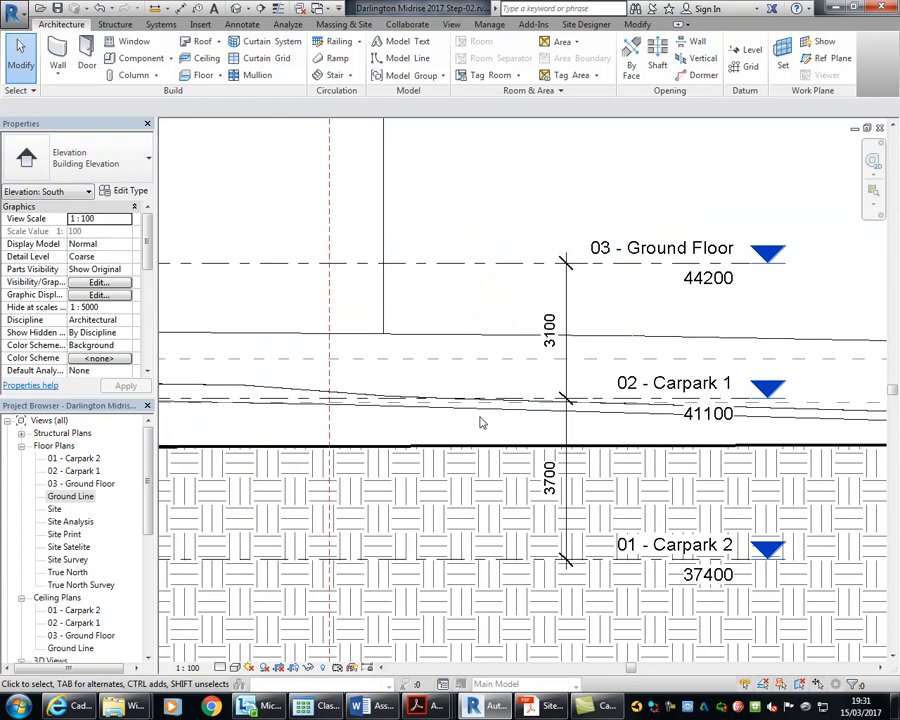
mouse_move(425, 706)
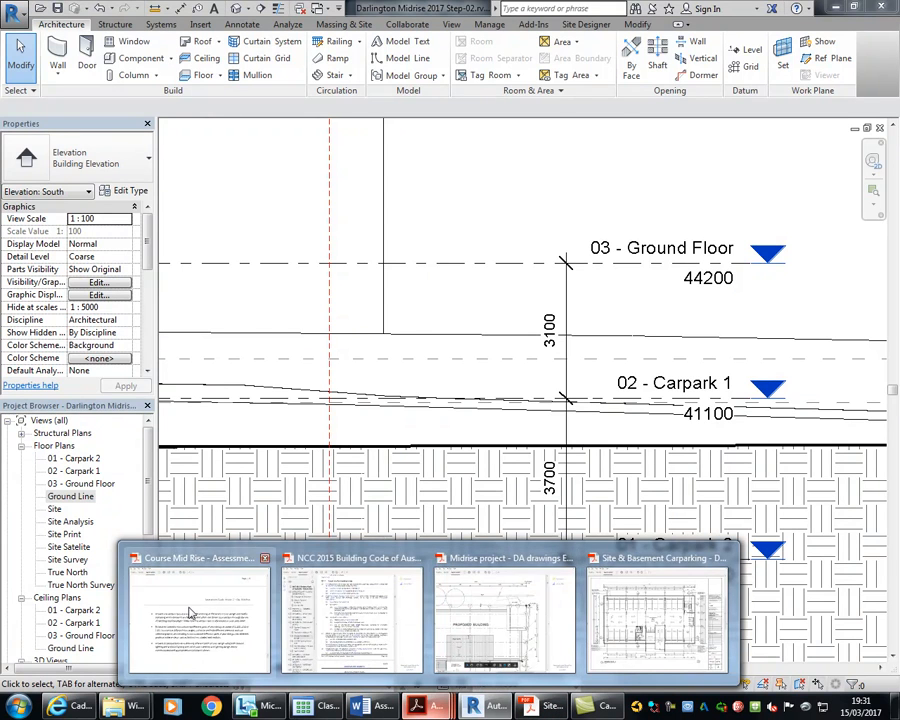
left_click(225, 619)
scroll(310, 280, "up", 20)
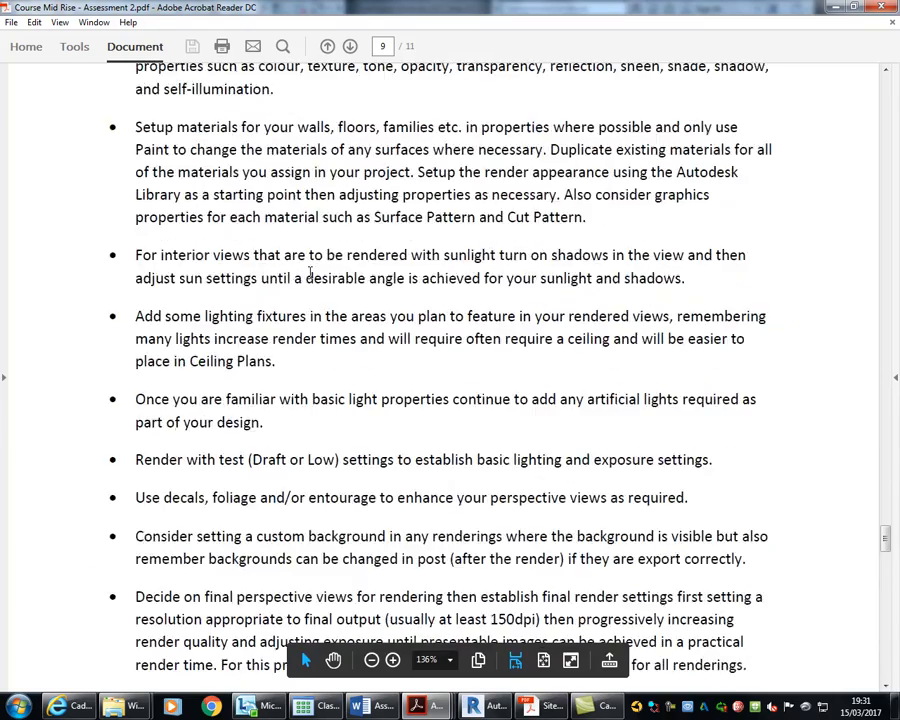
scroll(315, 276, "up", 15)
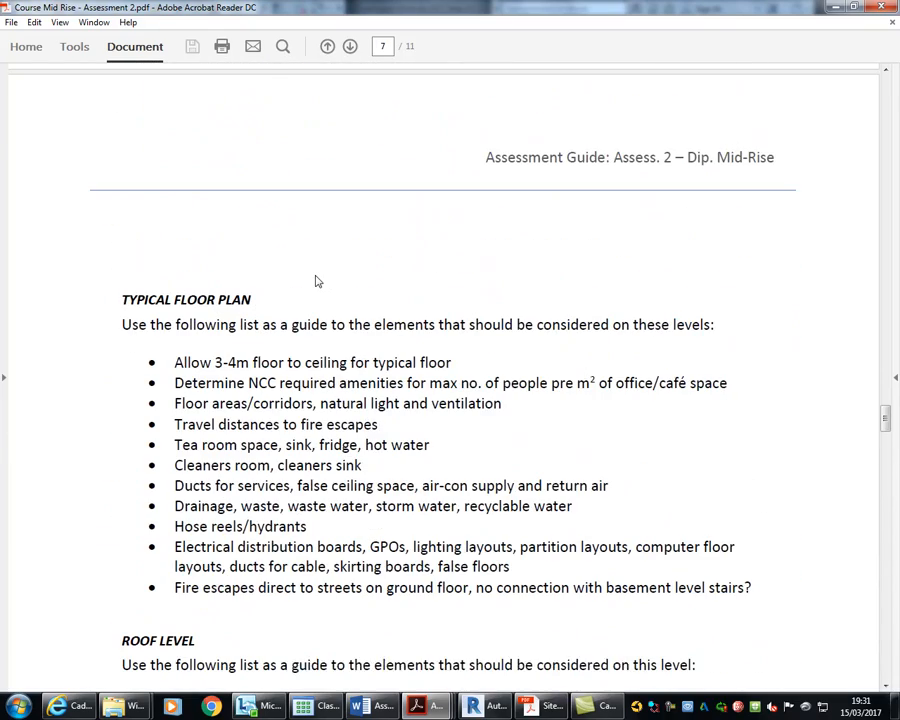
scroll(315, 281, "up", 15)
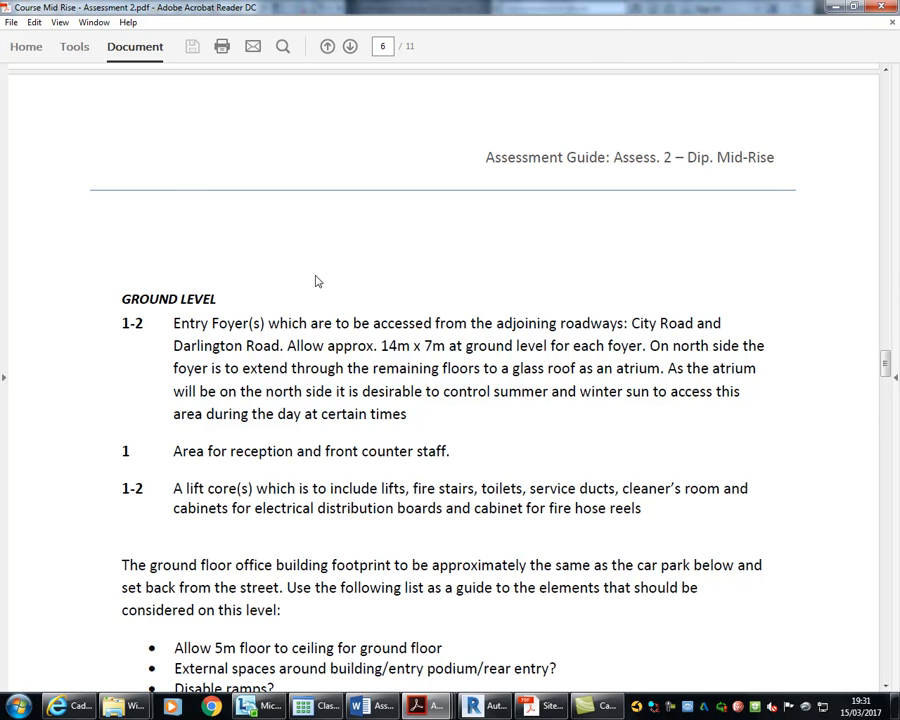
scroll(316, 278, "up", 5)
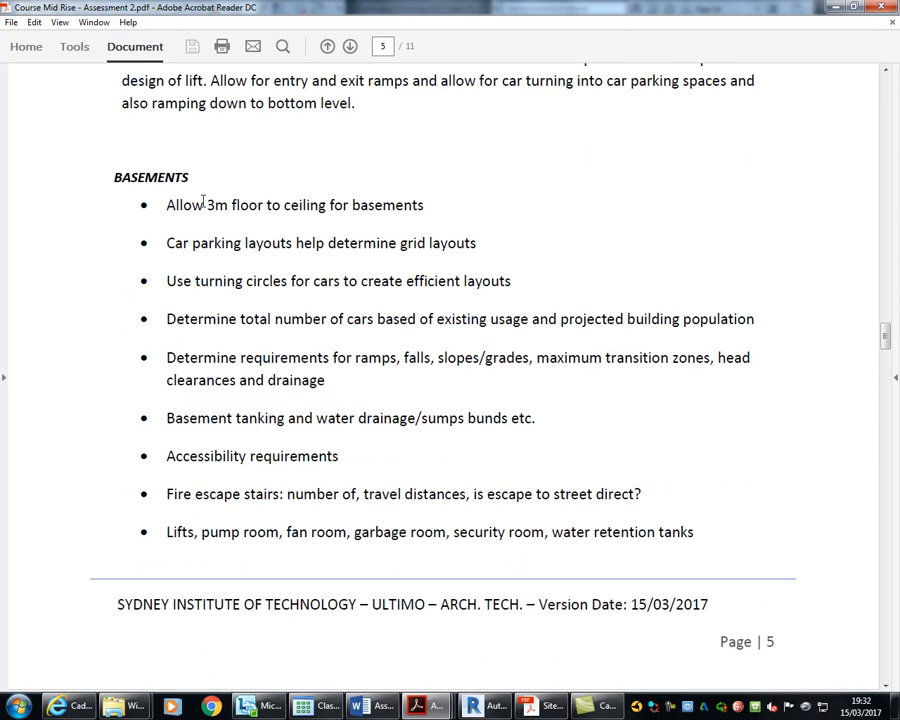
left_click_drag(167, 206, 425, 203)
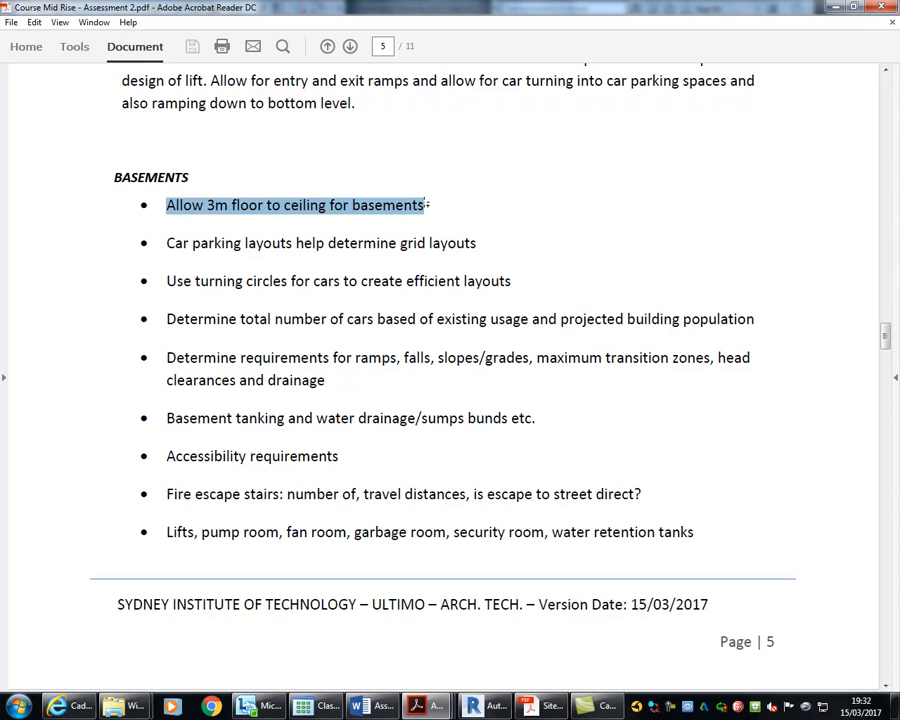
left_click(425, 206)
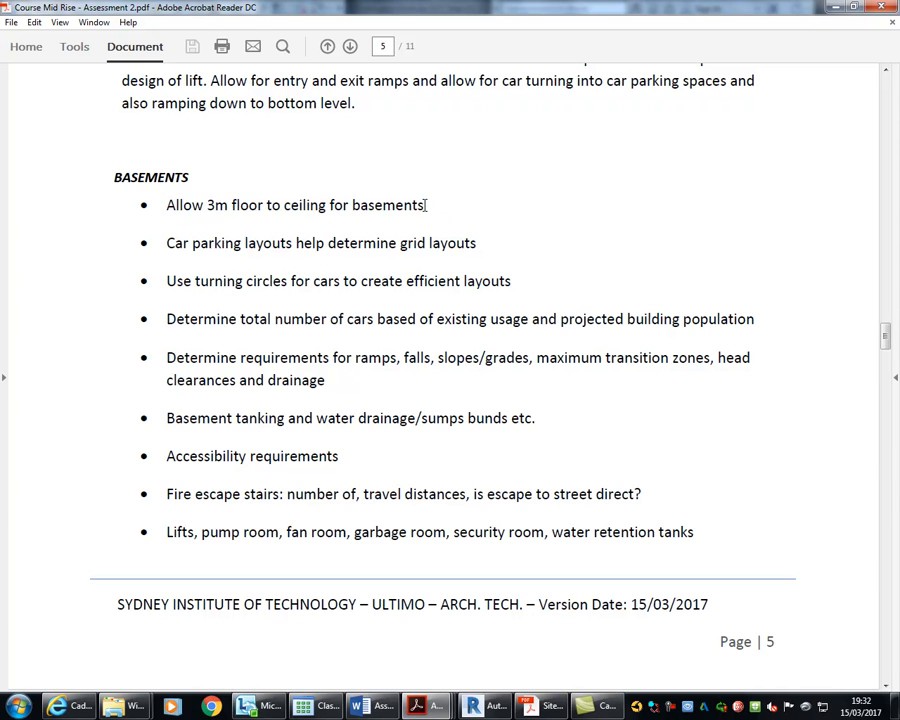
left_click(835, 8)
Select the 02 - Carpark 1 level and open its distance above 01 - Carpark 2 for editing
scroll(433, 342, "up", 3)
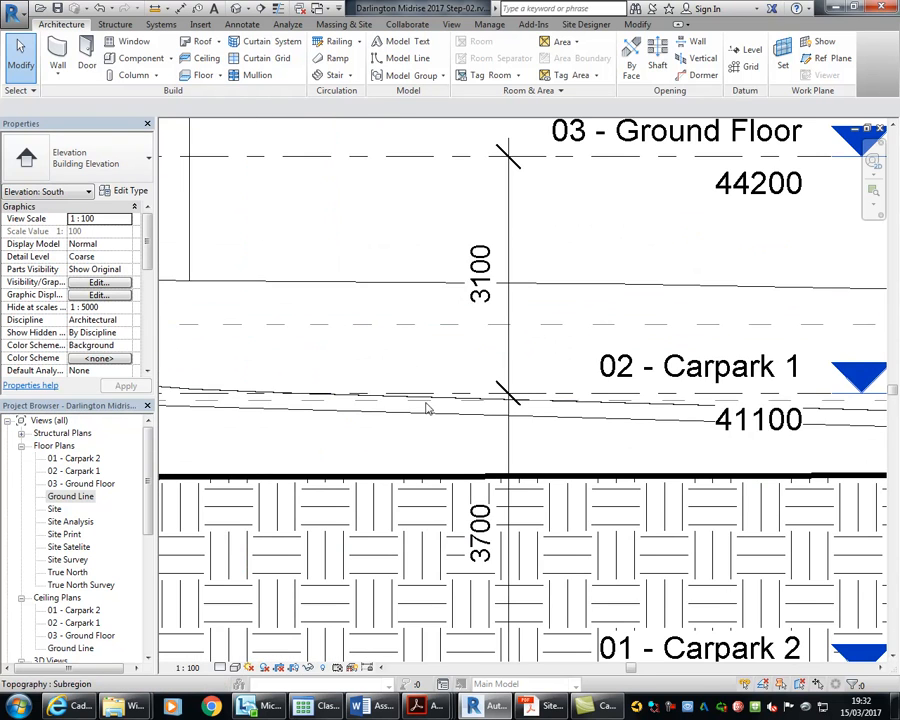
left_click(458, 394)
middle_click_drag(424, 430, 444, 422)
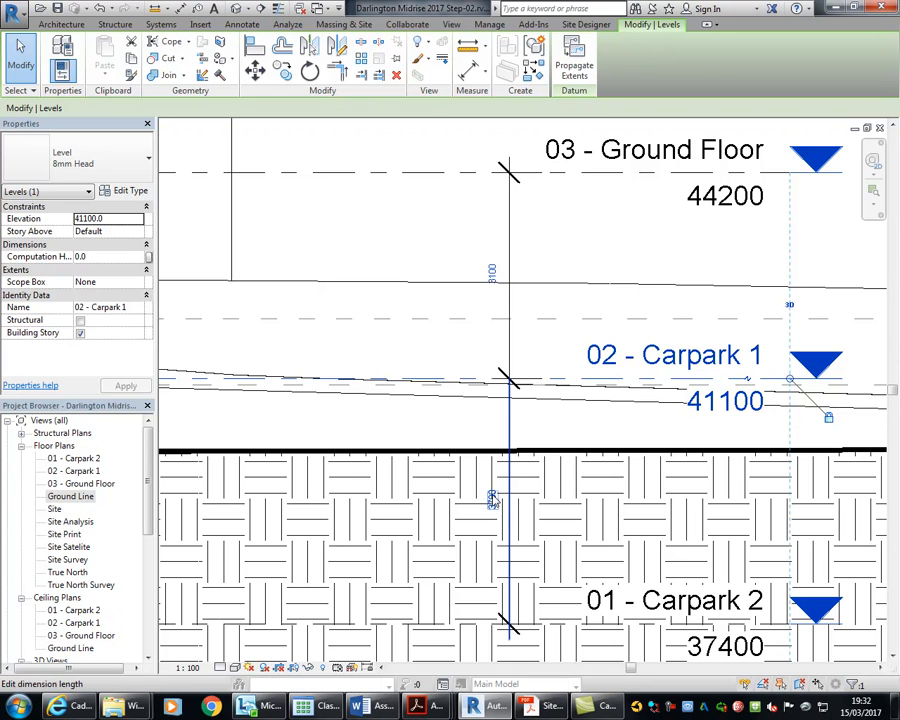
left_click(492, 499)
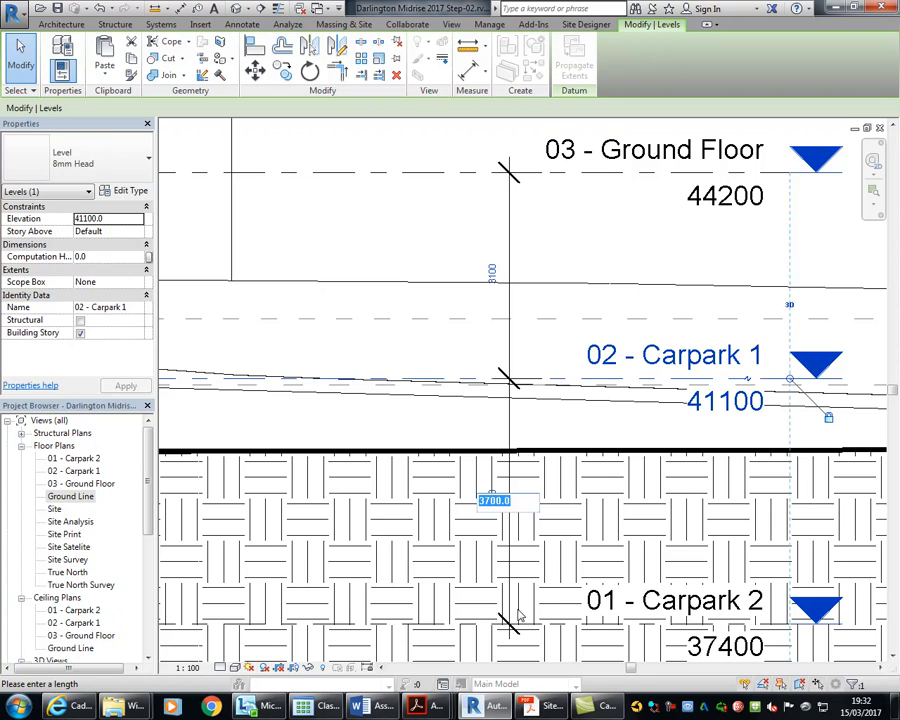
Check the carpark drawings PDF and reread the basement floor-to-ceiling requirement in the Assessment 2 guide
left_click(540, 706)
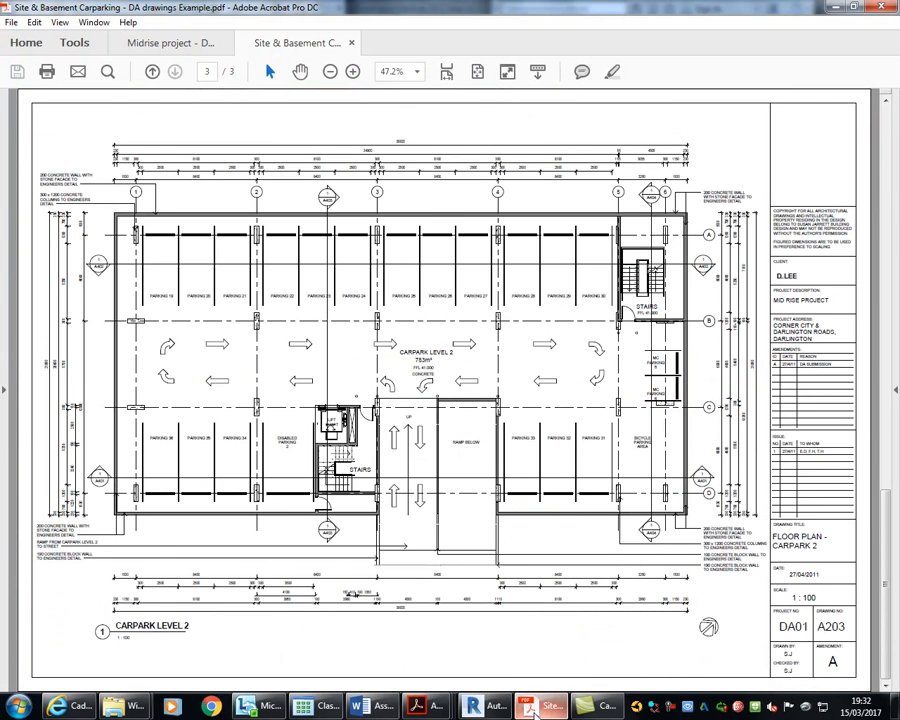
left_click(540, 706)
mouse_move(420, 706)
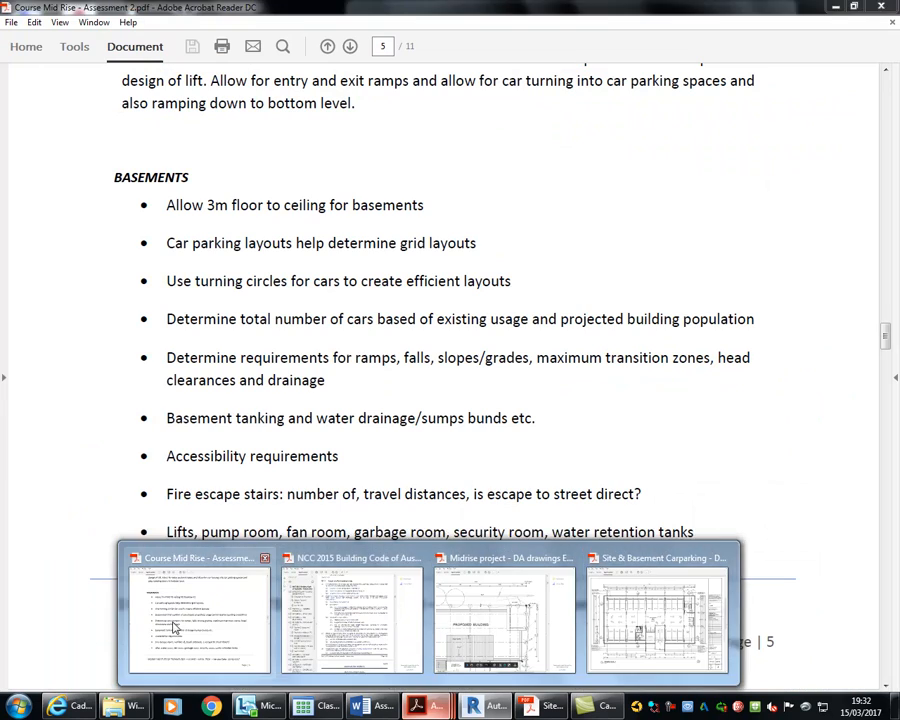
left_click(176, 624)
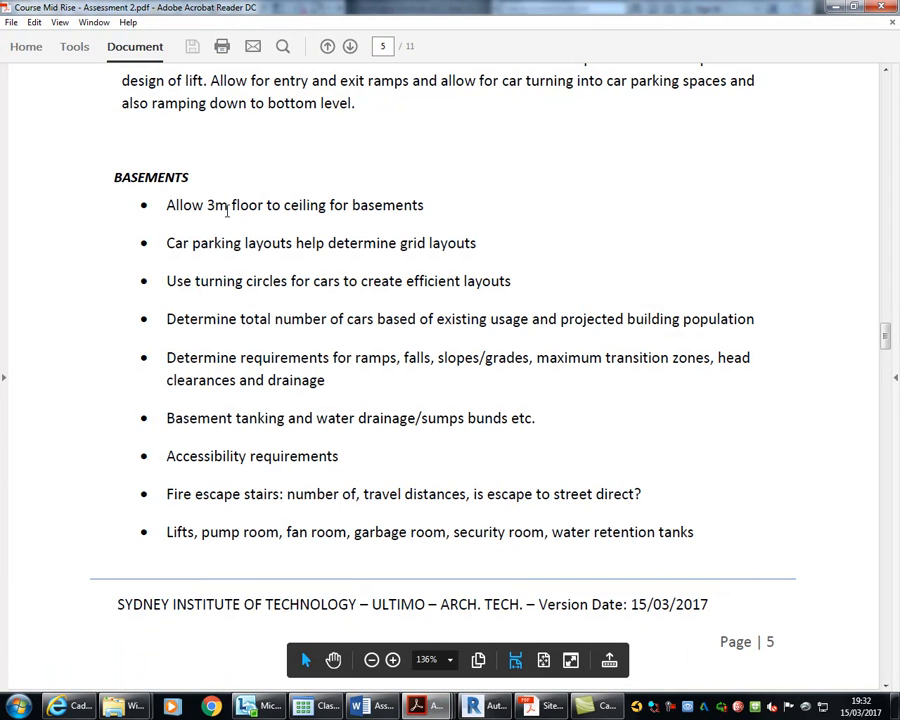
left_click_drag(166, 208, 405, 207)
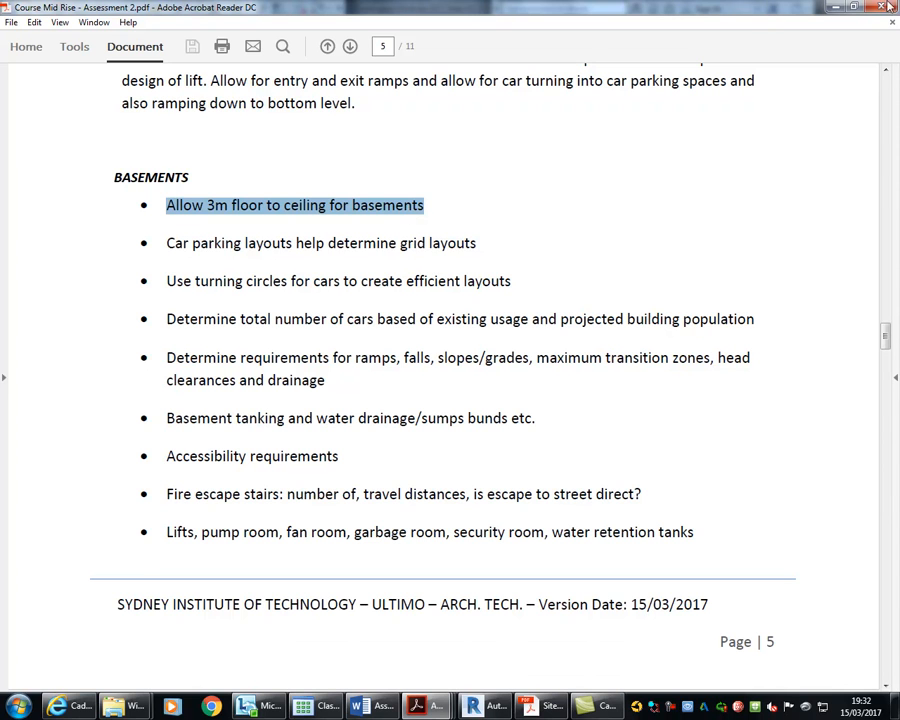
left_click(833, 8)
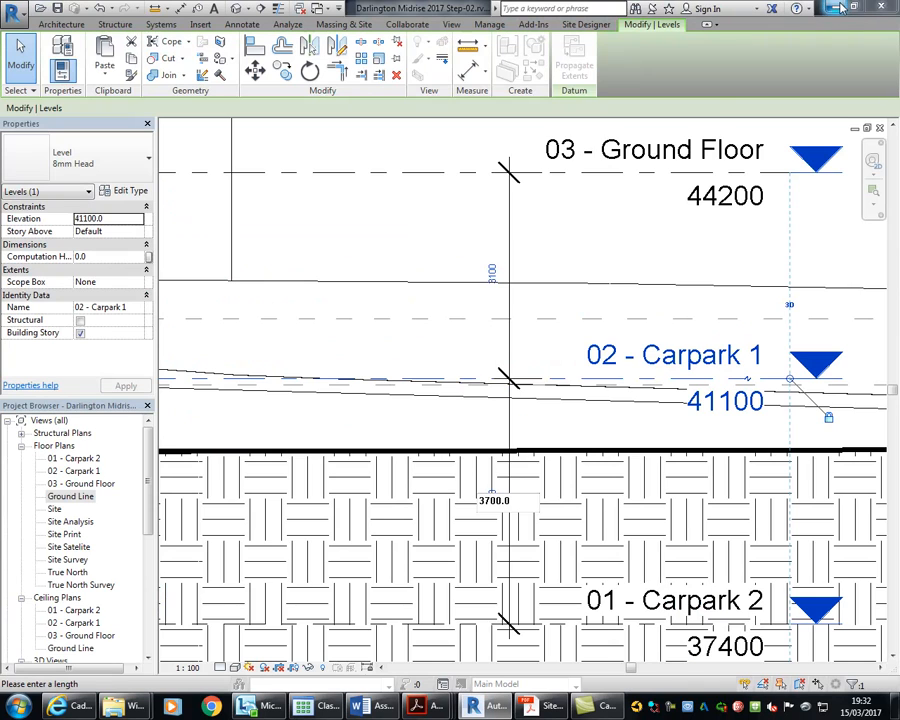
Set the distance between the 01 - Carpark 2 and 02 - Carpark 1 levels to 4000
left_click(494, 500)
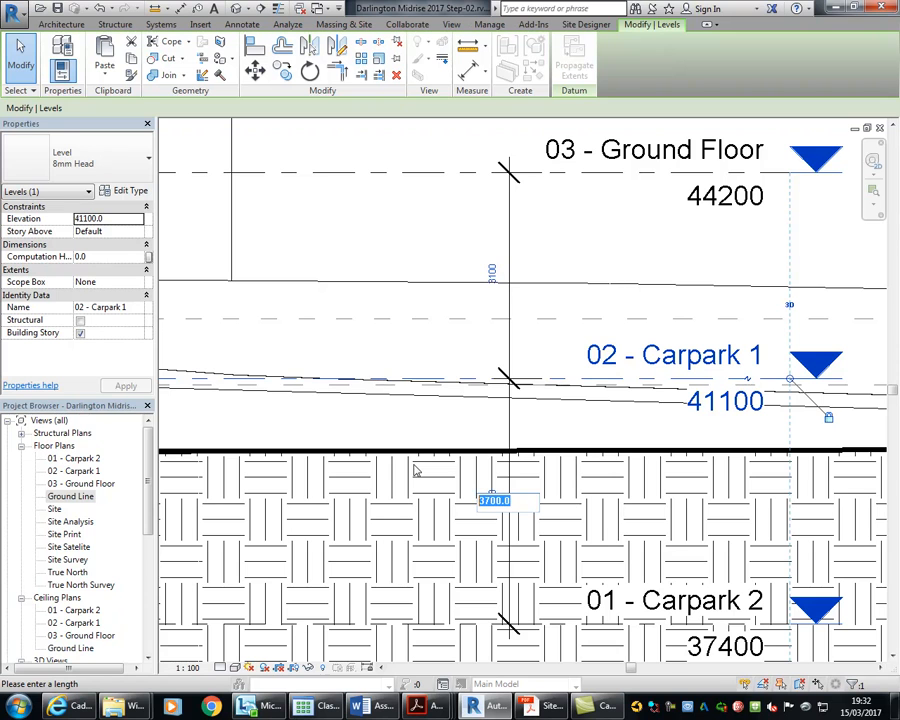
type("4000")
key("Return")
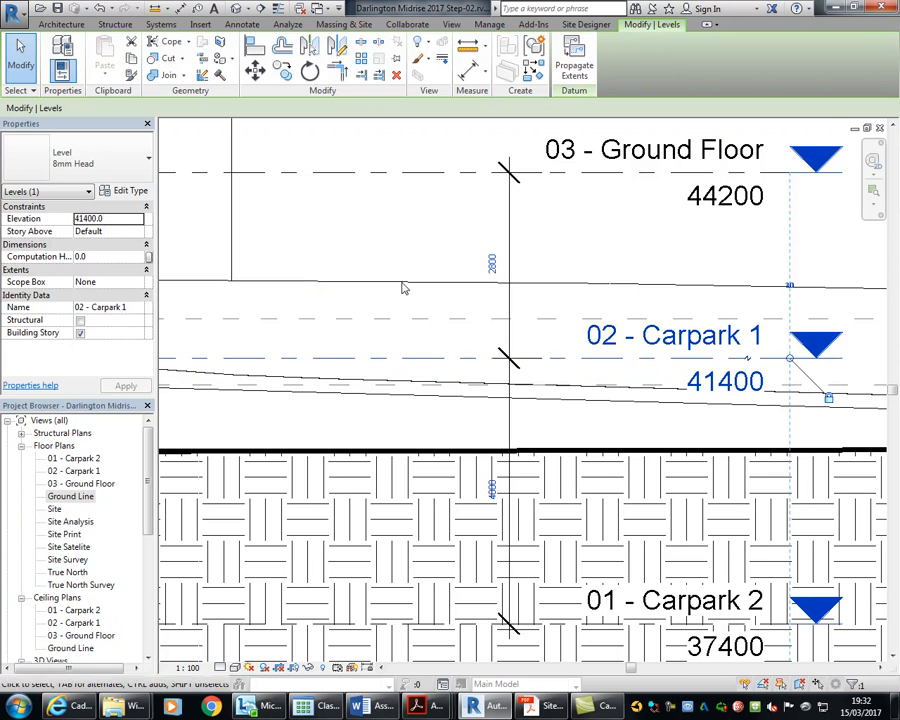
left_click(392, 251)
Set the distance of the 03 - Ground Floor level above 02 - Carpark 1 to 4000
scroll(400, 288, "down", 2)
scroll(400, 288, "up", 1)
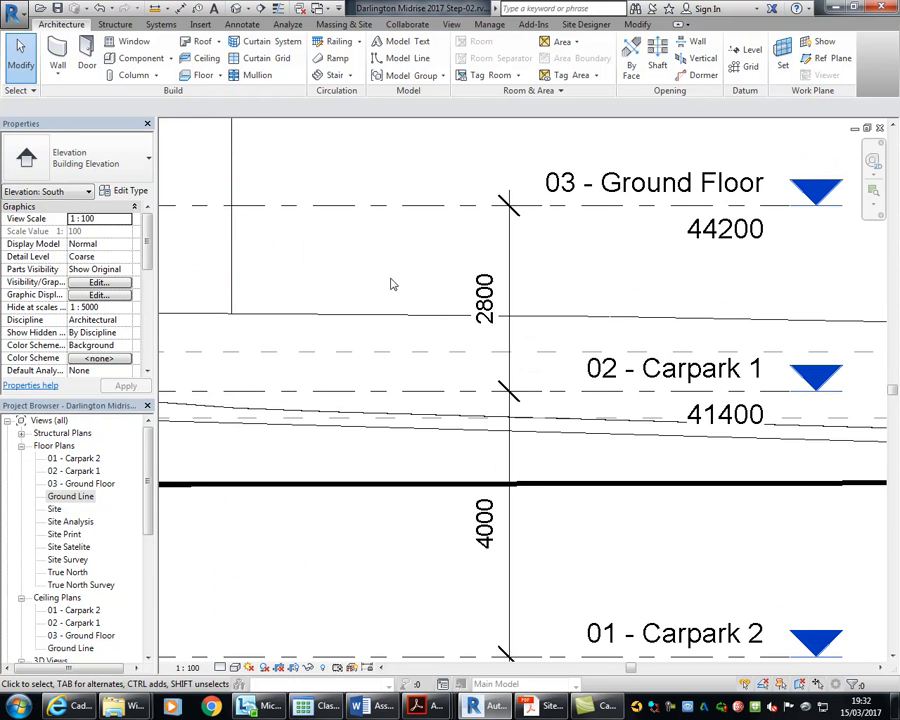
left_click(368, 207)
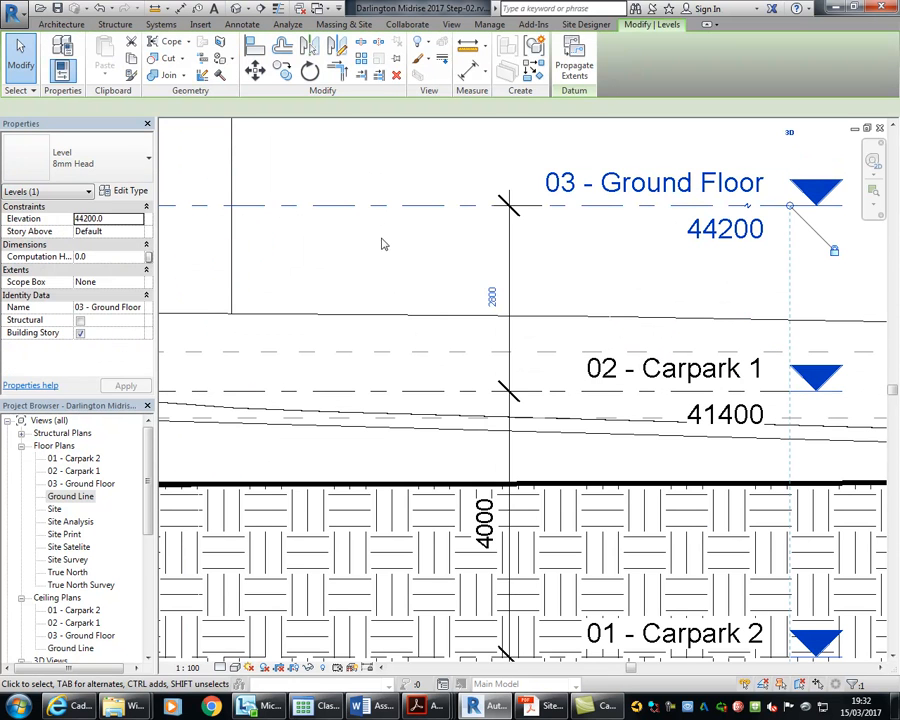
left_click(492, 300)
type("4000")
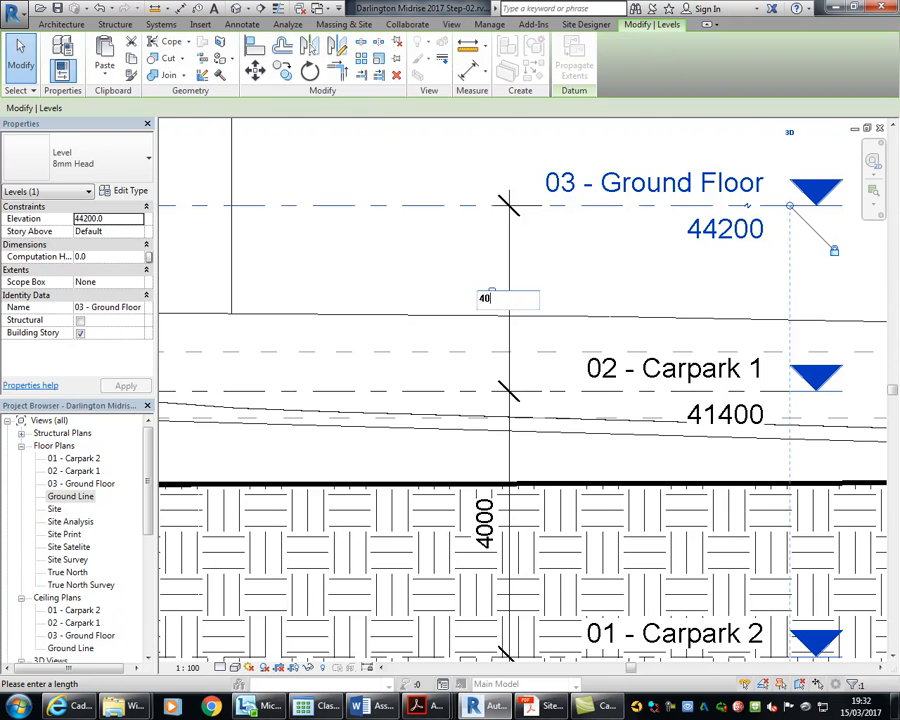
key("Return")
left_click(408, 233)
scroll(408, 233, "down", 2)
mouse_move(416, 239)
middle_mouse_down()
mouse_move(517, 280)
mouse_move(495, 268)
middle_mouse_up()
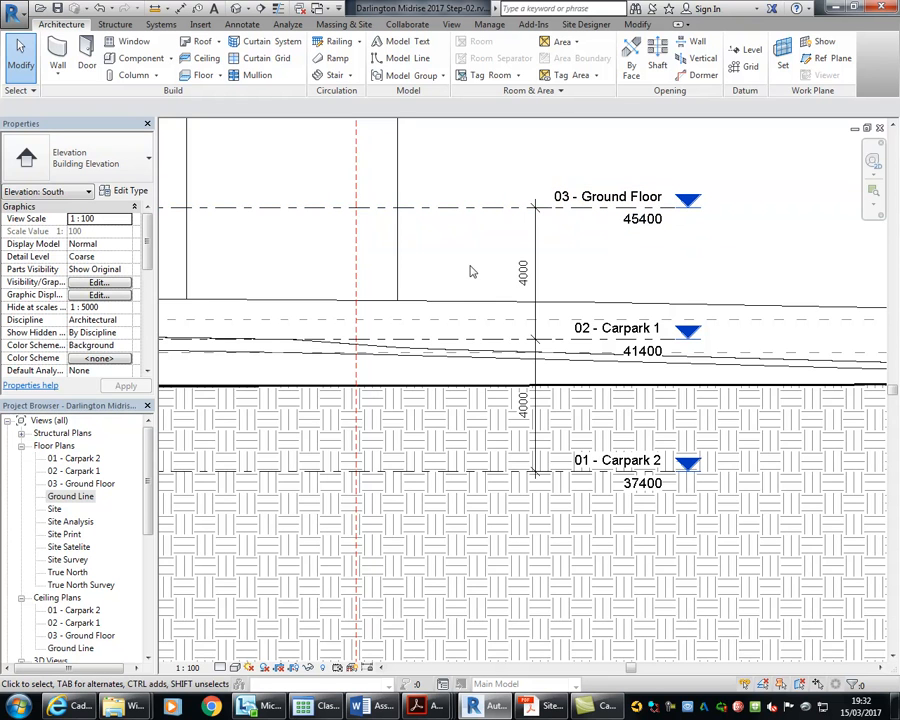
scroll(468, 218, "down", 2)
middle_click_drag(468, 218, 573, 289)
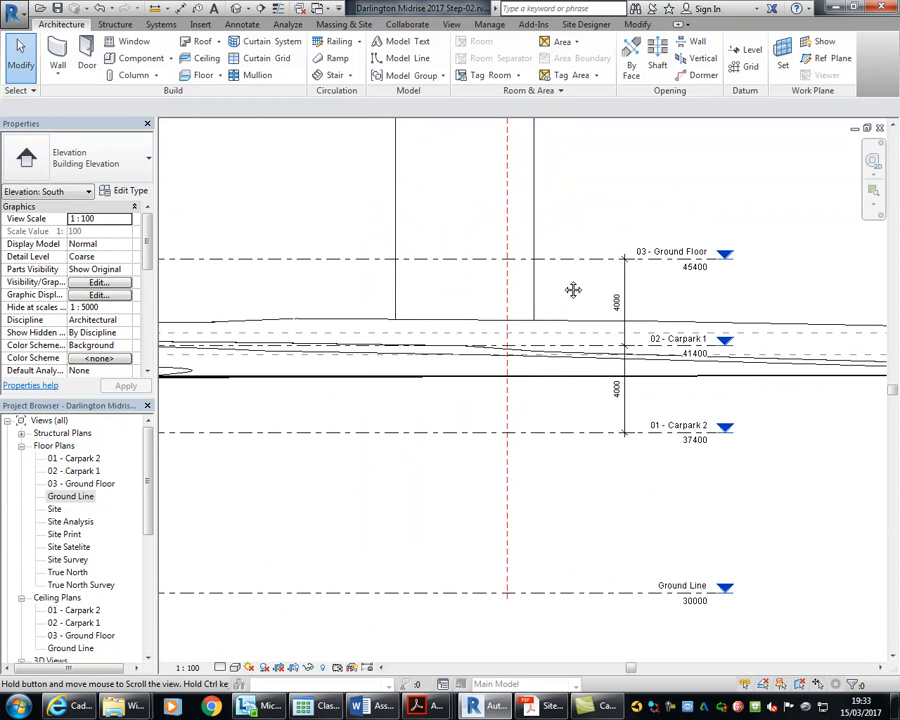
Select the 03 - Ground Floor, 02 - Carpark 1 and 01 - Carpark 2 levels and lower them together until Ground Floor reaches 41400
scroll(591, 295, "down", 1)
scroll(572, 297, "up", 3)
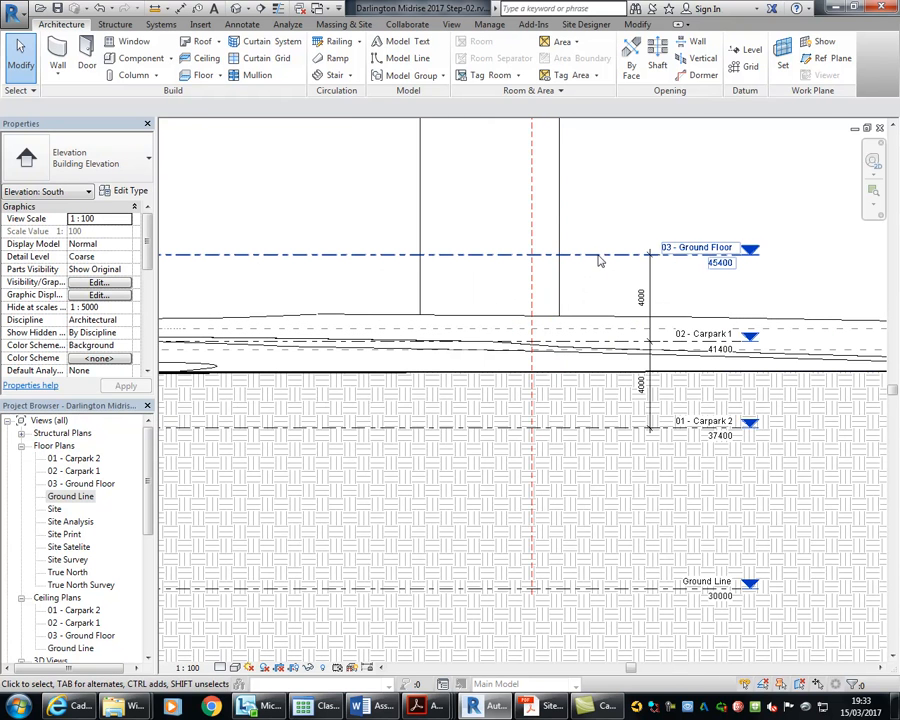
left_click(598, 257)
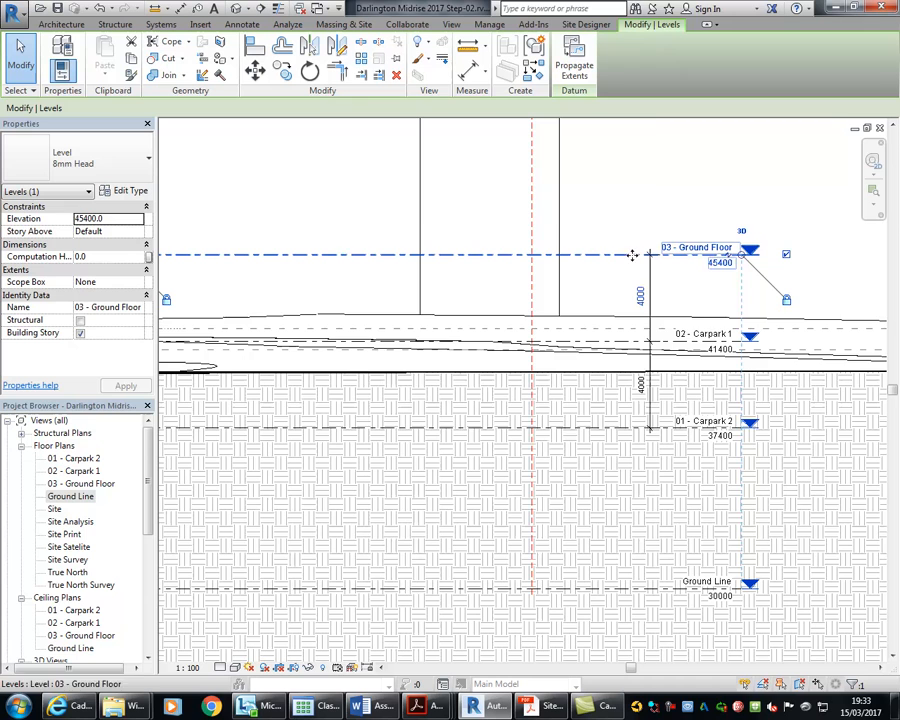
left_click(695, 345, "ctrl")
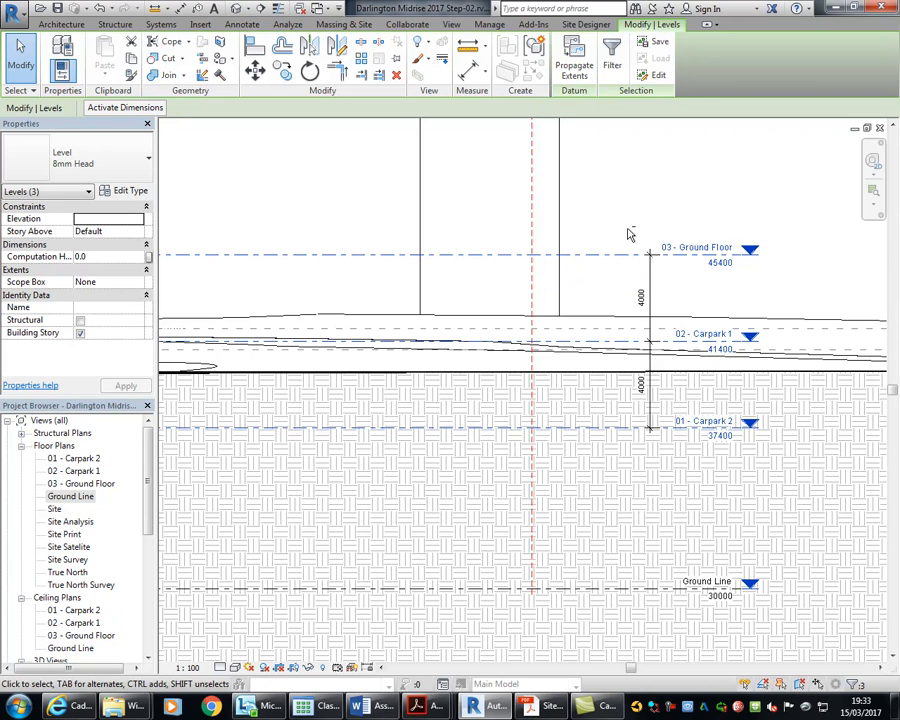
key("Down")
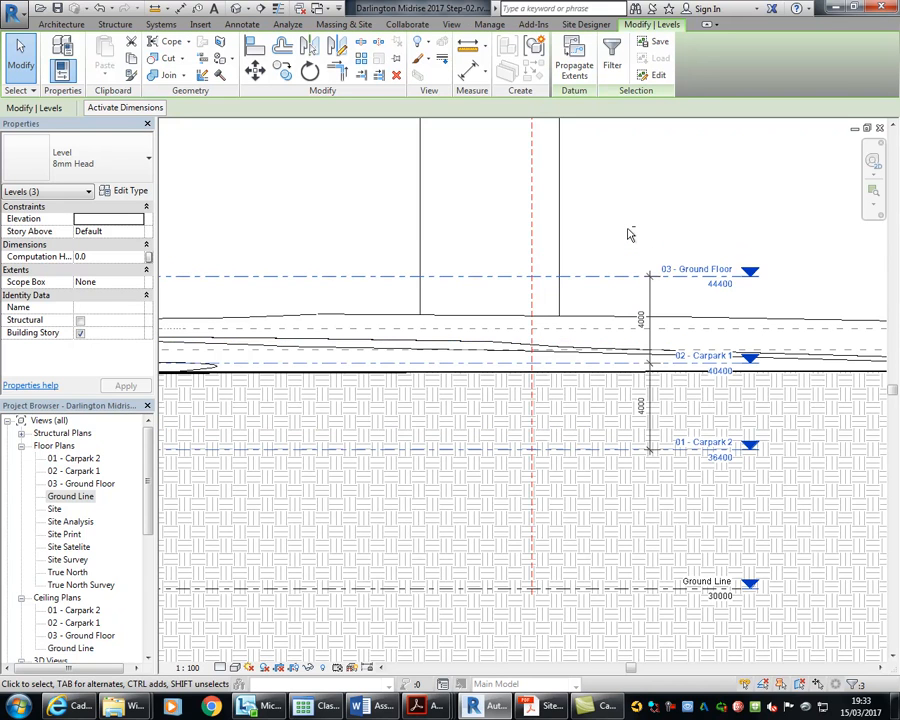
key("Down")
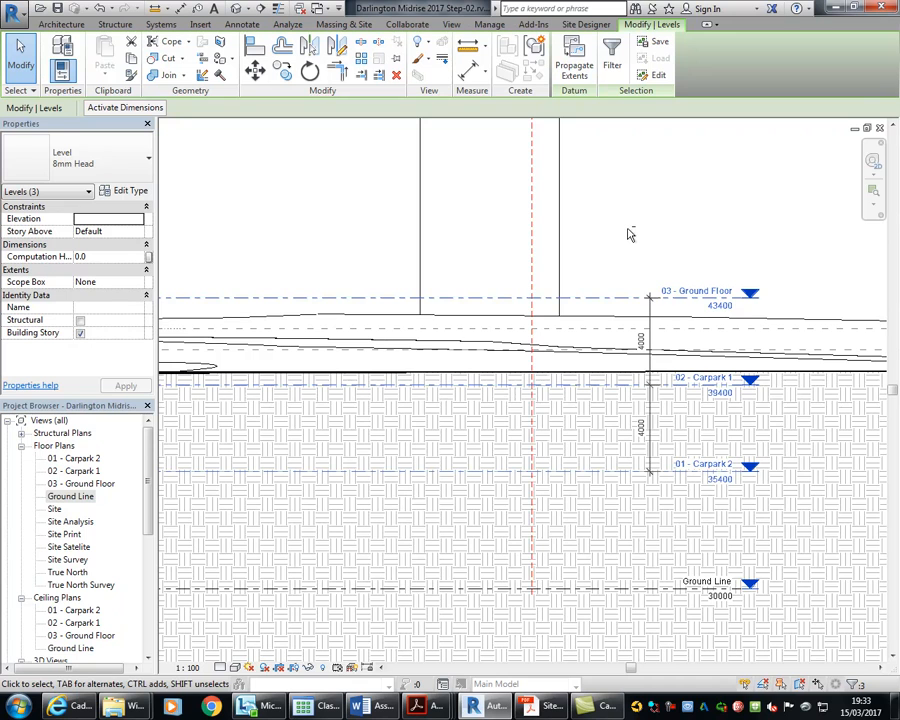
key("Down")
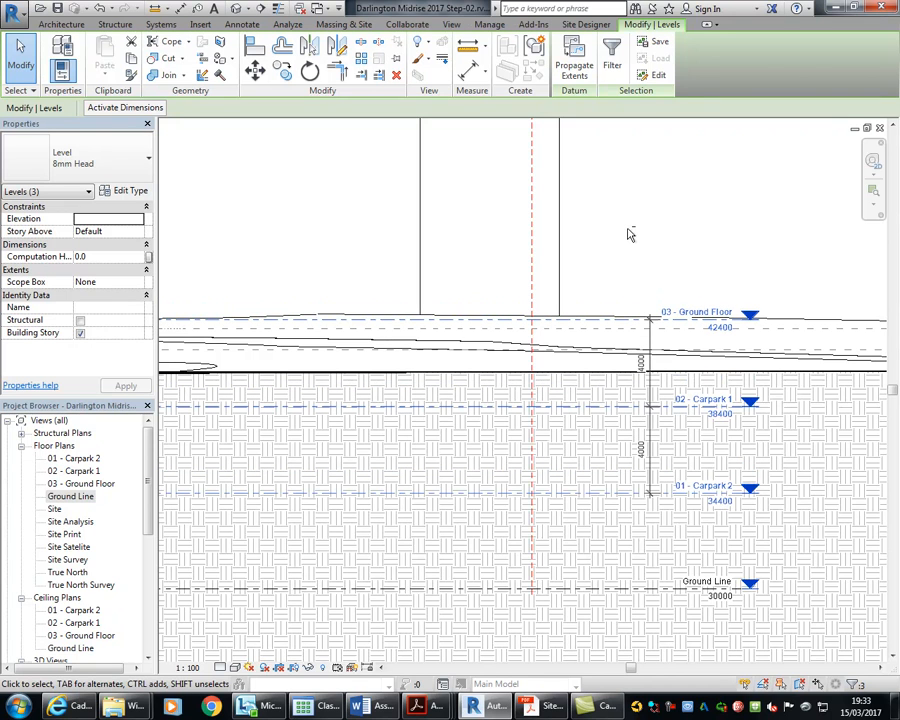
key("Down")
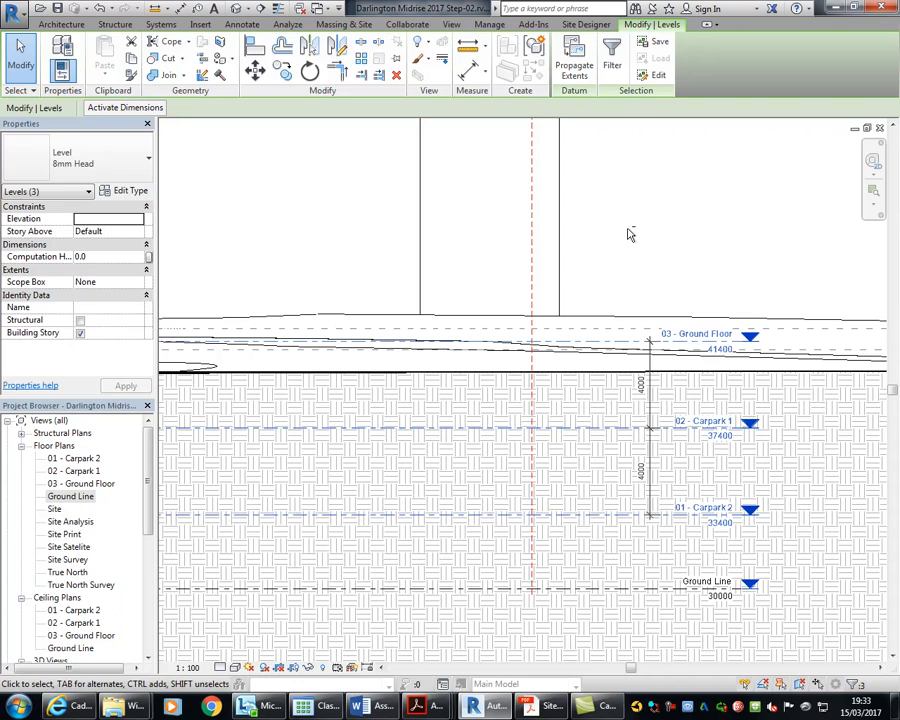
Nudge the three selected levels in smaller increments until the Ground Floor level sits at 41000
key("Down")
key("Down")
key("Up")
key("Up")
key("Up")
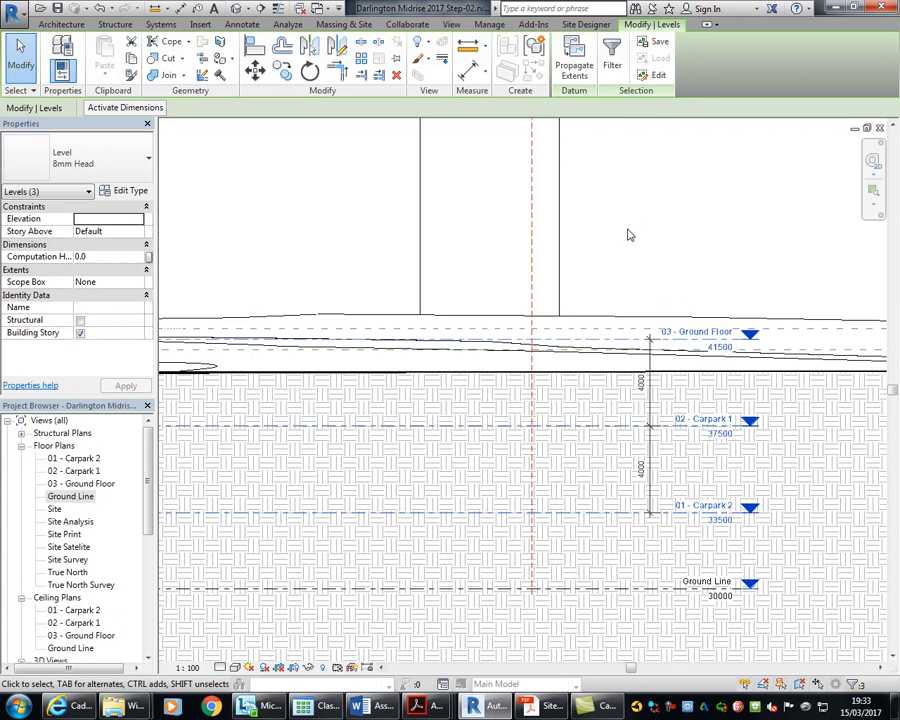
key("Down")
key("Down")
scroll(317, 245, "down", 2)
middle_click_drag(317, 245, 450, 227)
scroll(449, 226, "up", 1)
key("Down")
key("Down")
key("Down")
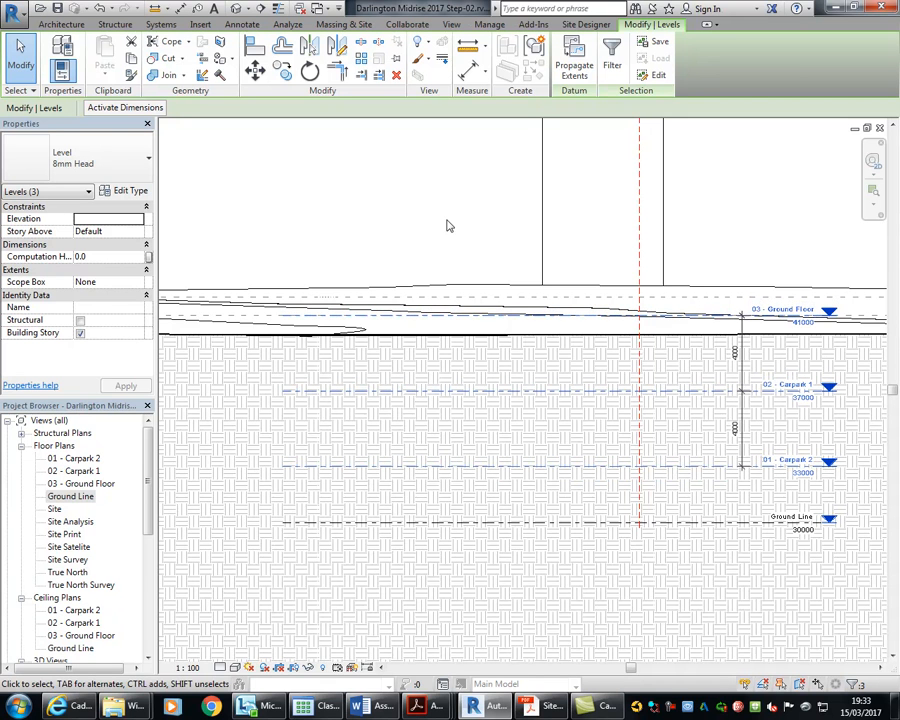
Raise the three selected levels together until the Ground Floor level sits at 41640
scroll(448, 226, "down", 1)
middle_click_drag(448, 226, 313, 229)
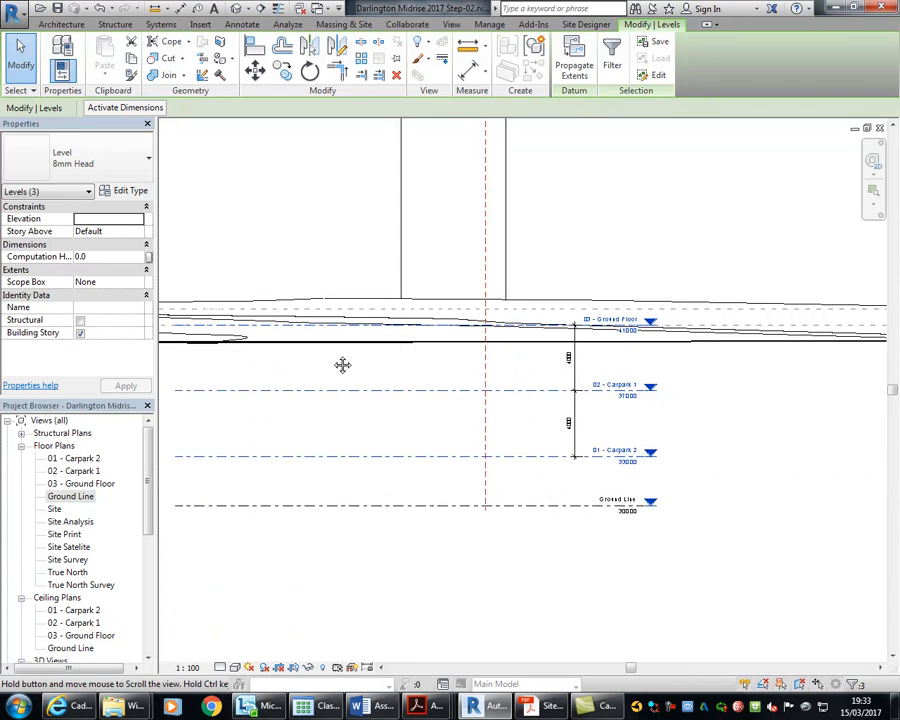
scroll(341, 356, "up", 2)
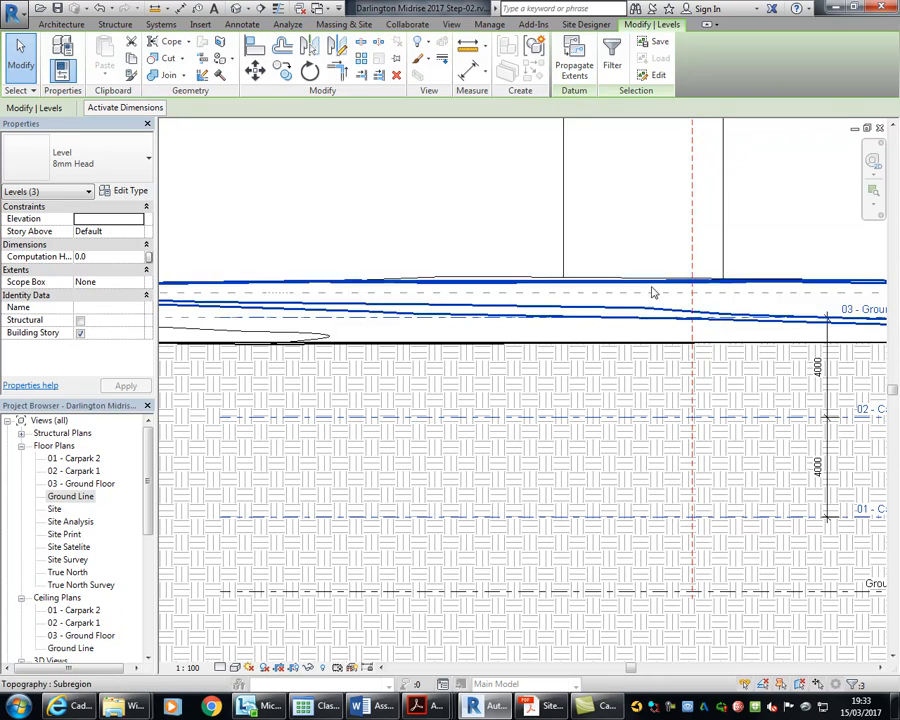
key("Up")
key("Up")
key("Up")
key("Up")
key("Up")
key("Up")
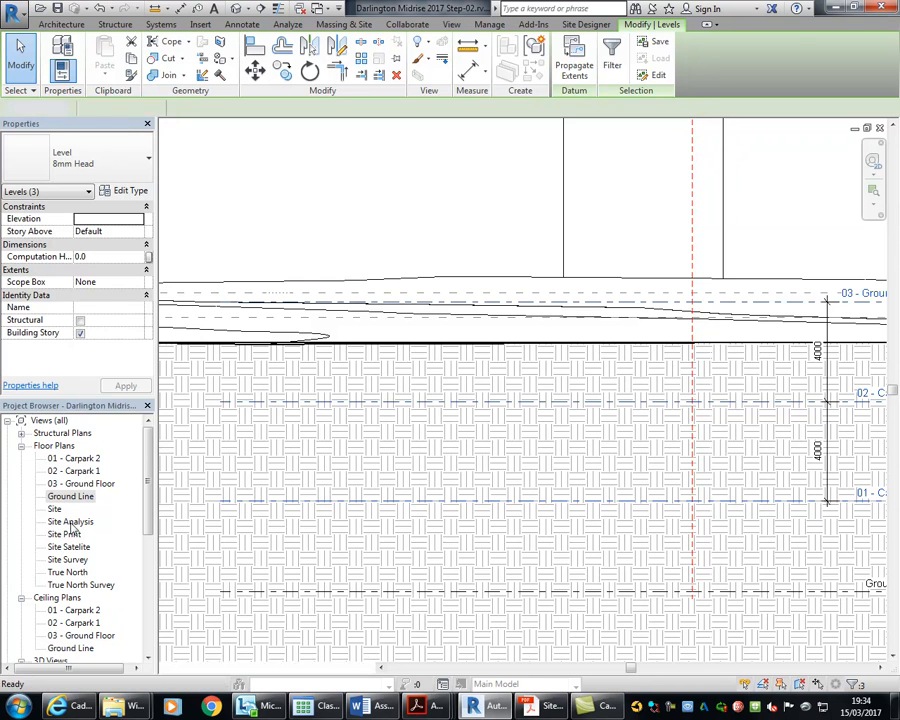
Check the Site Analysis plan, and in the Site Satelite plan examine the survey spot levels along the street boundary to the site's western corner
double_click(71, 523)
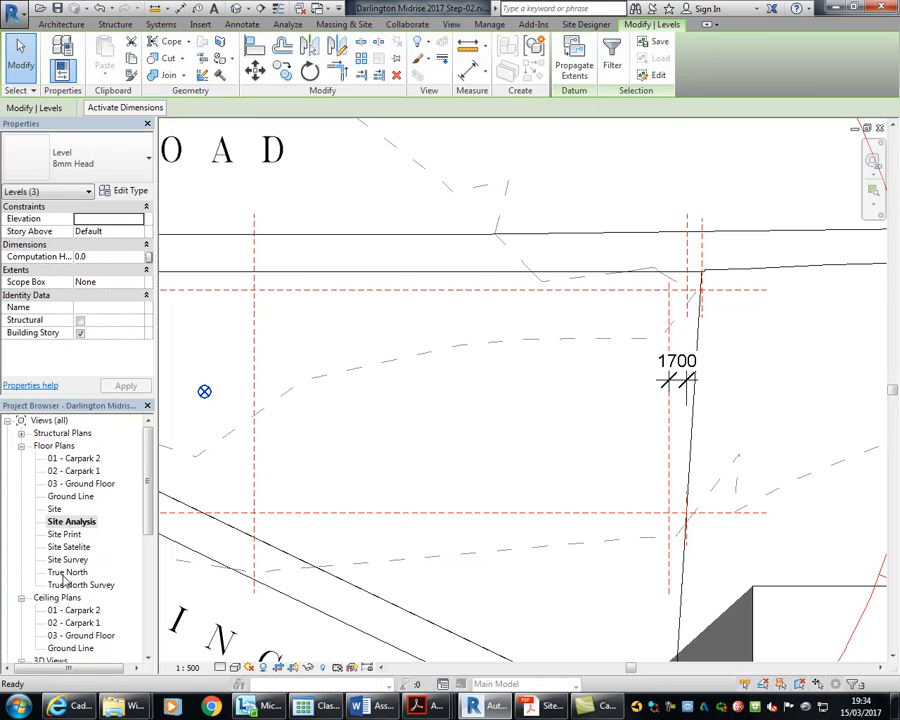
double_click(65, 546)
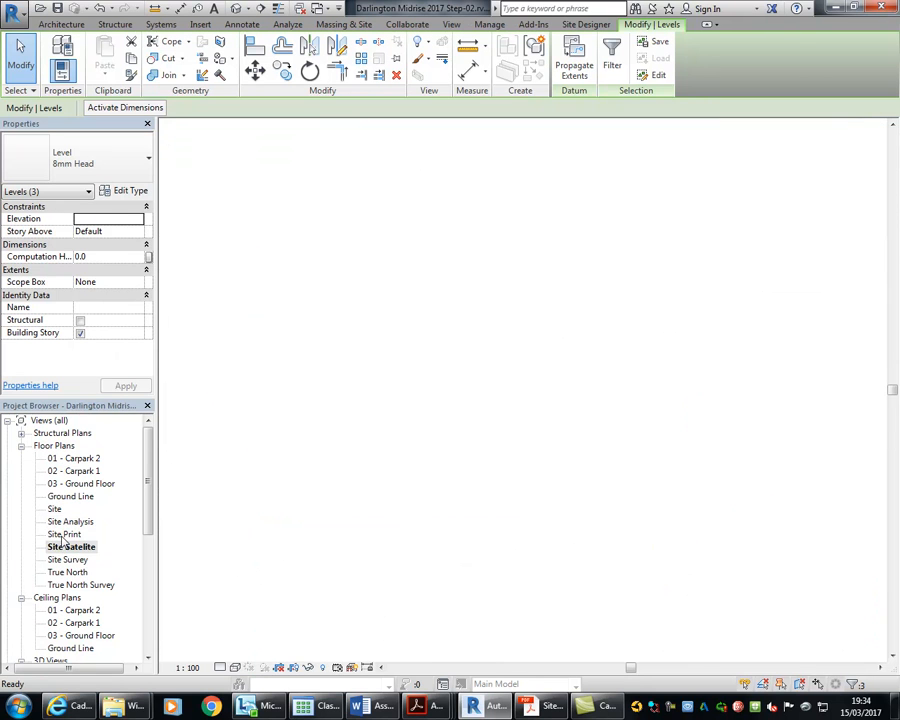
scroll(418, 254, "up", 6)
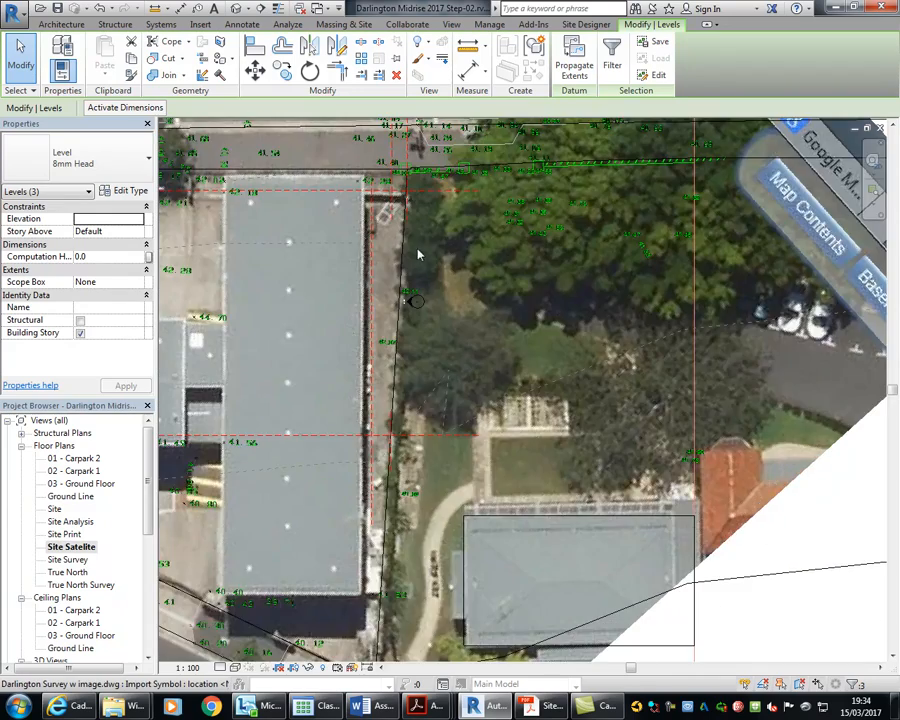
middle_click_drag(425, 258, 601, 384)
middle_click_drag(522, 340, 632, 350)
scroll(692, 302, "up", 4)
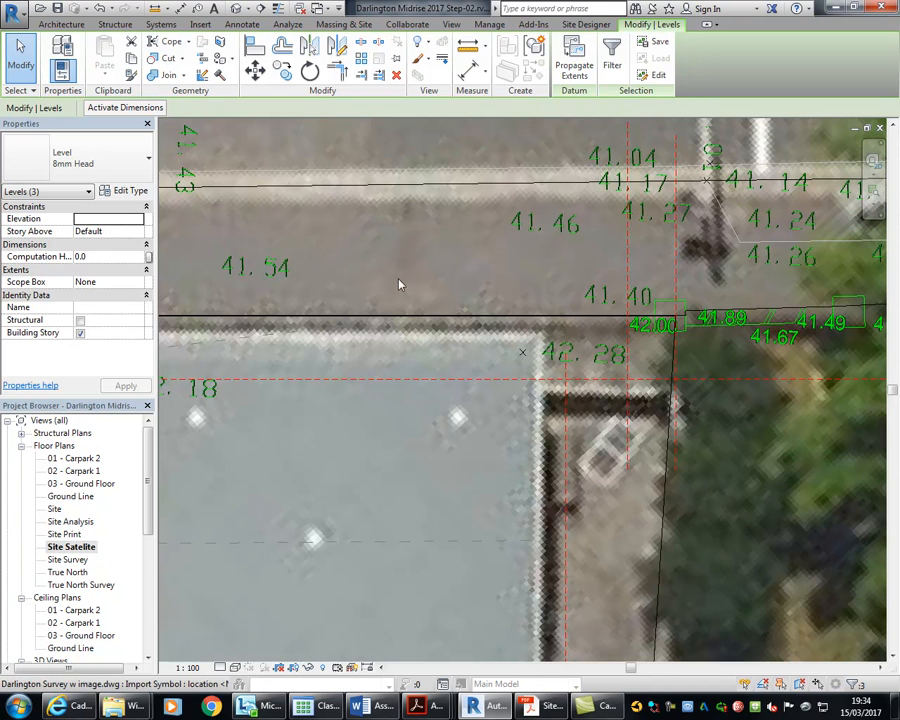
middle_click_drag(250, 272, 655, 305)
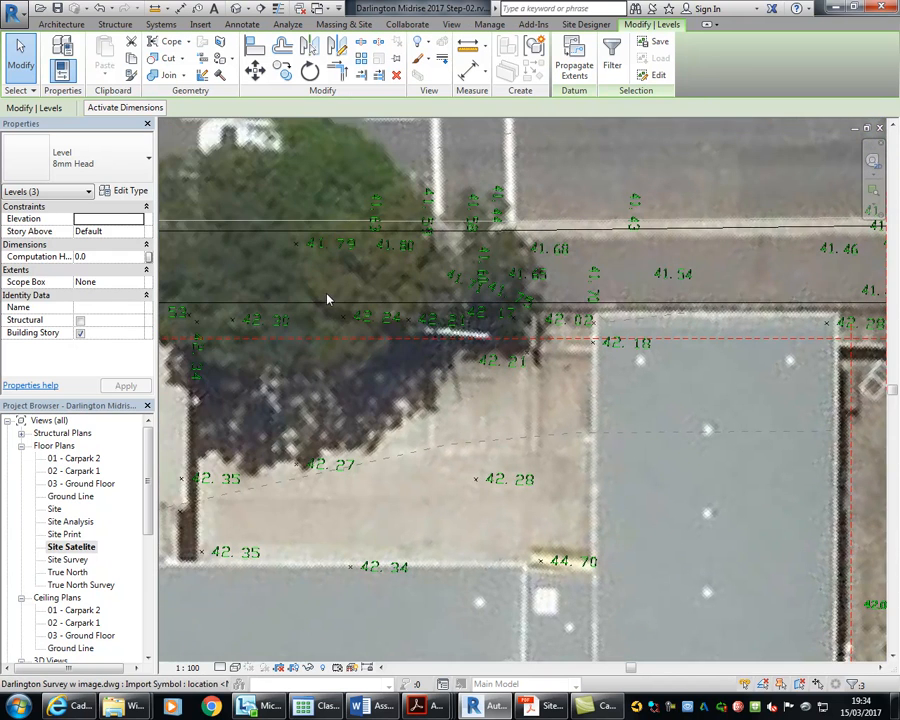
middle_click_drag(248, 340, 675, 386)
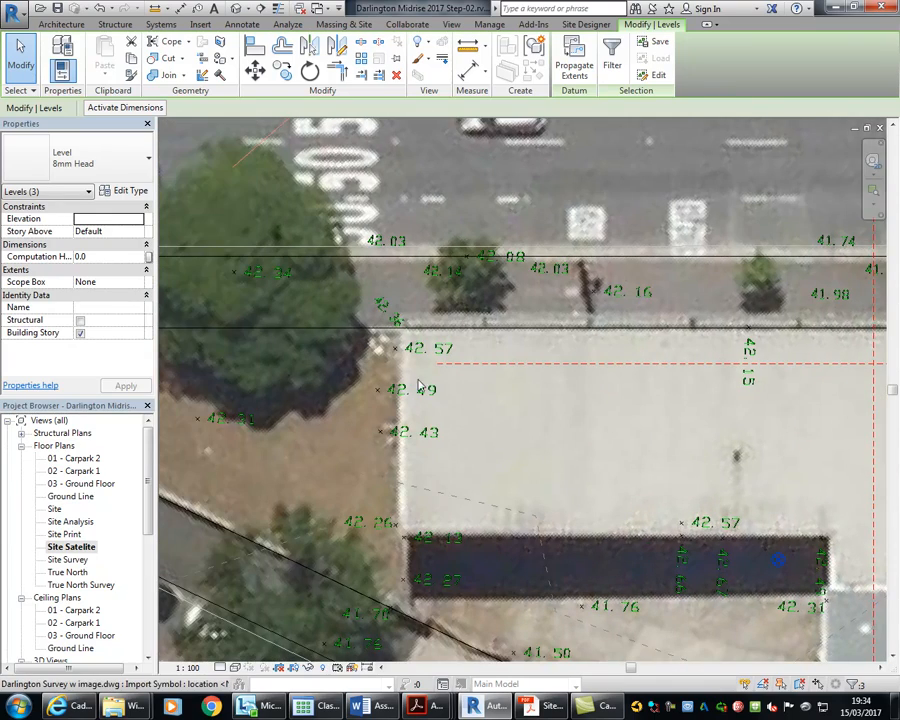
middle_click_drag(418, 357, 693, 380)
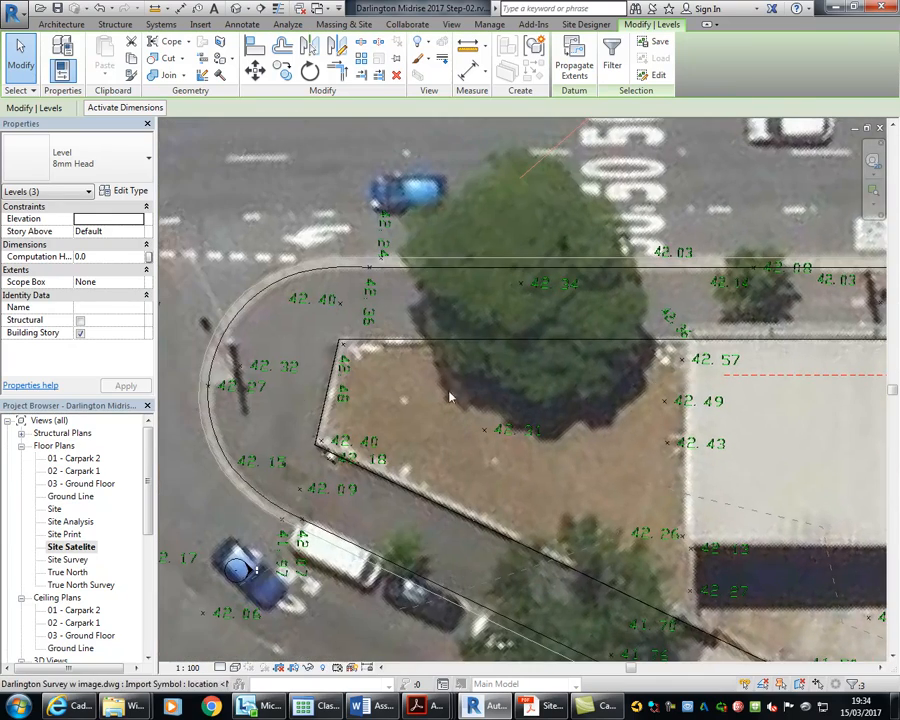
scroll(333, 410, "up", 5)
scroll(333, 410, "down", 3)
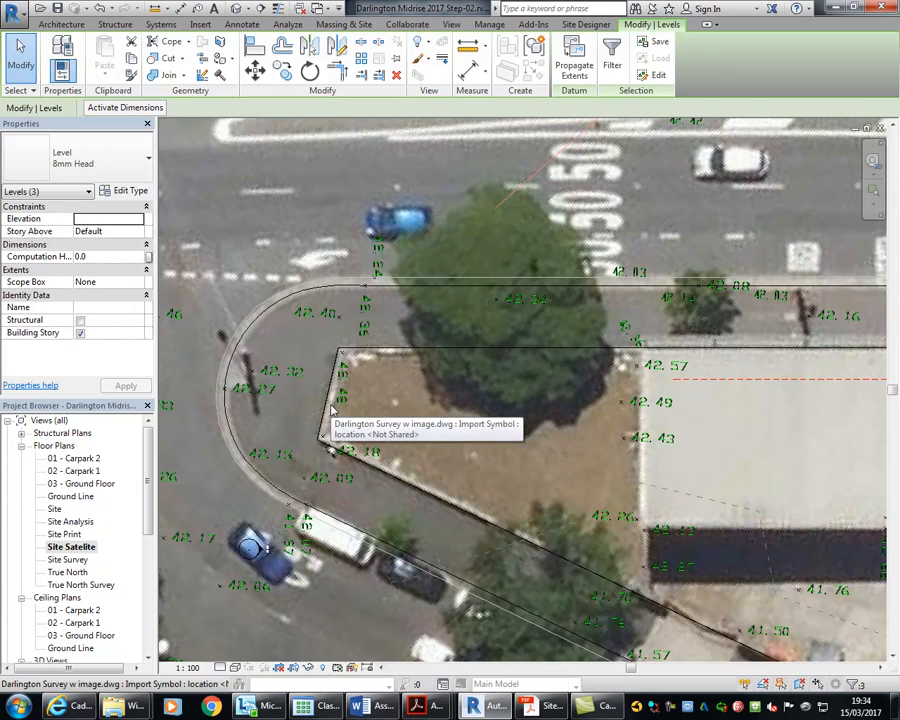
Return to the South elevation with the ground floor and carpark levels in view
left_click(485, 705)
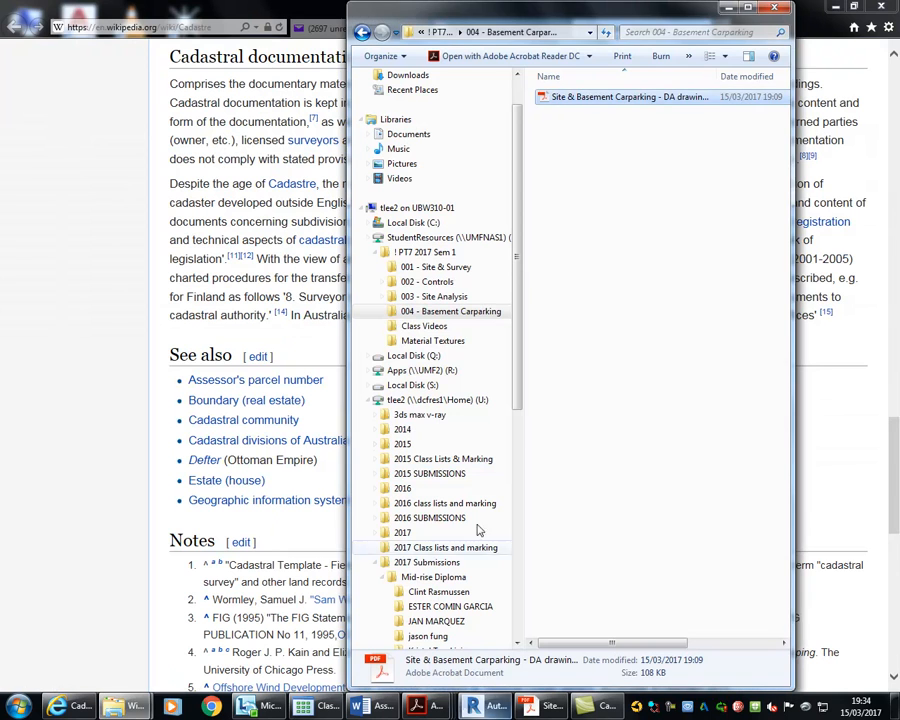
left_click(485, 706)
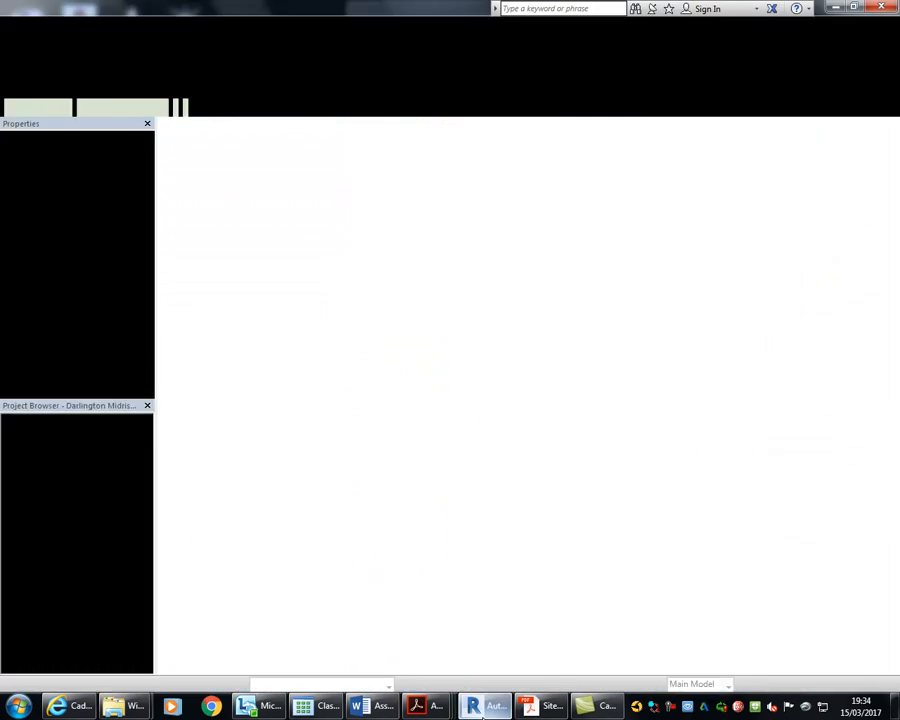
key("Escape")
scroll(146, 496, "down", 5)
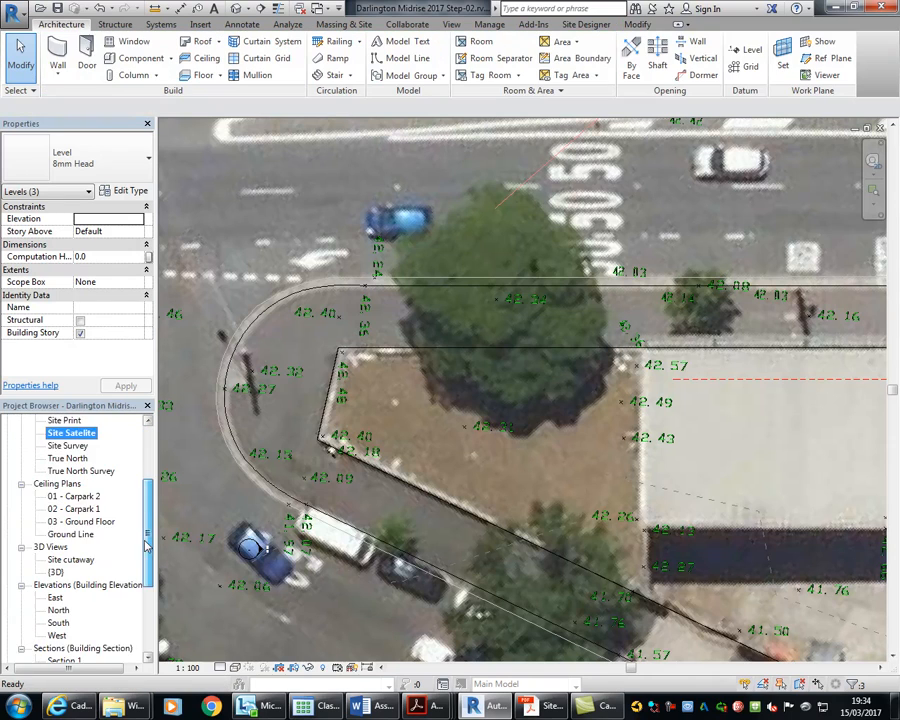
left_click(57, 547)
double_click(54, 550)
middle_click_drag(600, 394, 420, 400)
scroll(420, 400, "down", 1)
middle_click_drag(667, 378, 592, 309)
scroll(486, 176, "up", 2)
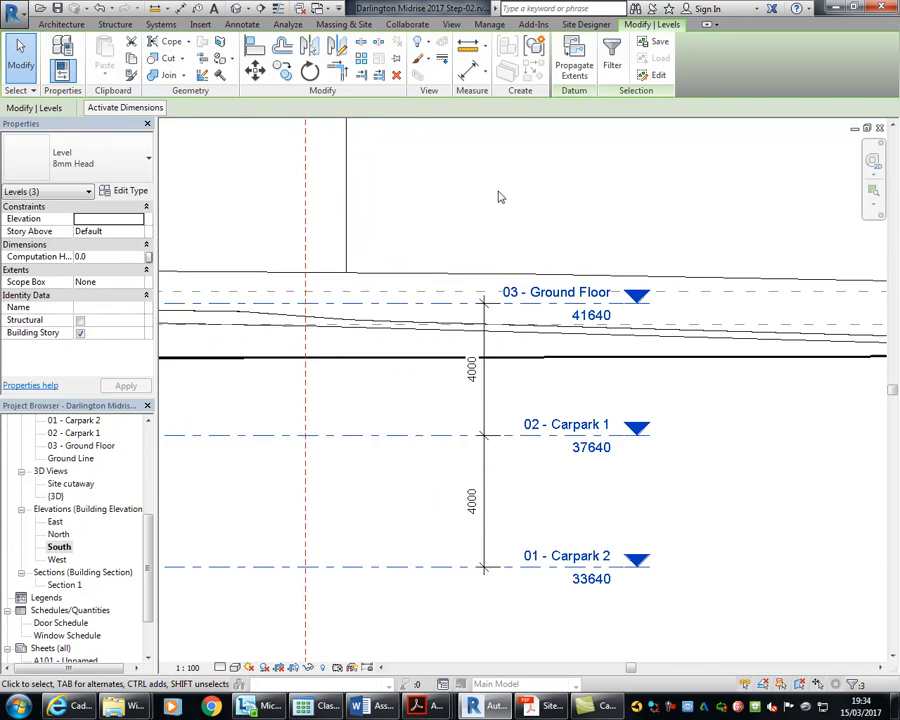
Raise the three selected levels together until the Ground Floor level sits at 42520, near the existing ground surface
scroll(546, 279, "up", 2)
scroll(546, 279, "up", 1)
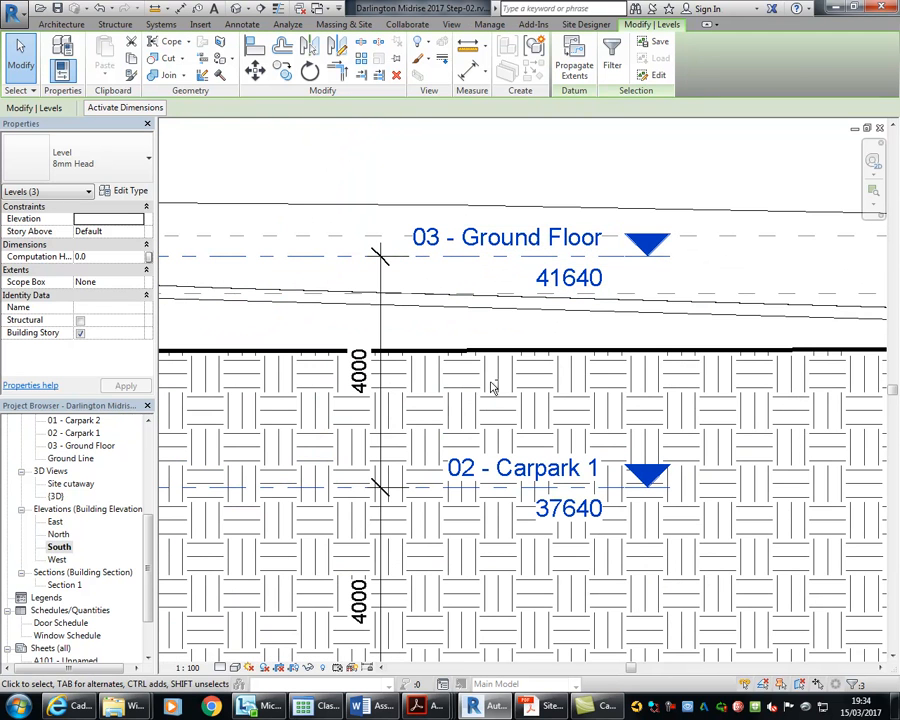
key("Up")
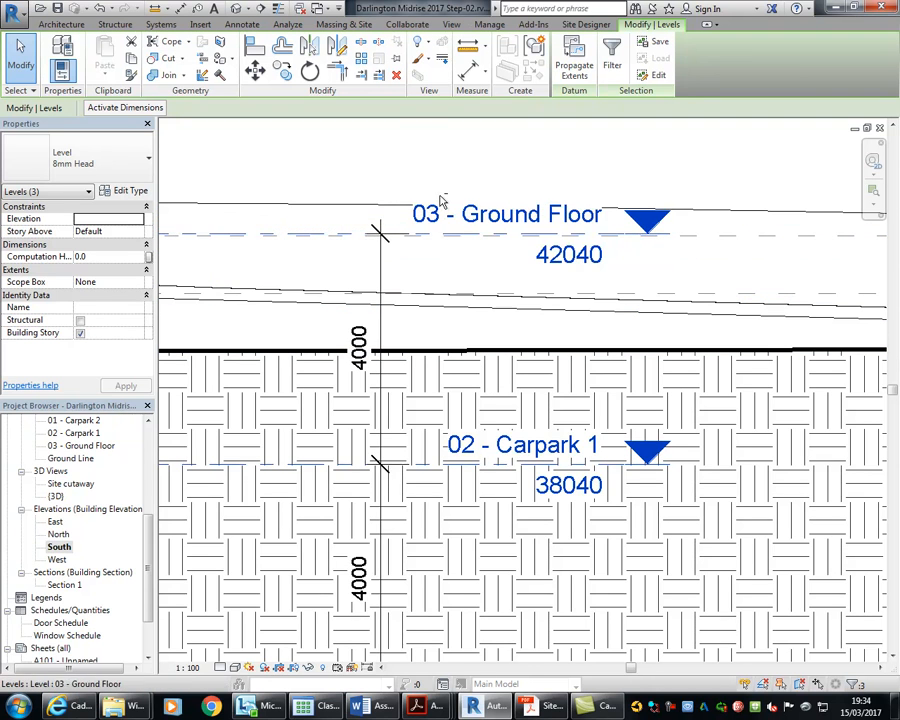
key("Up")
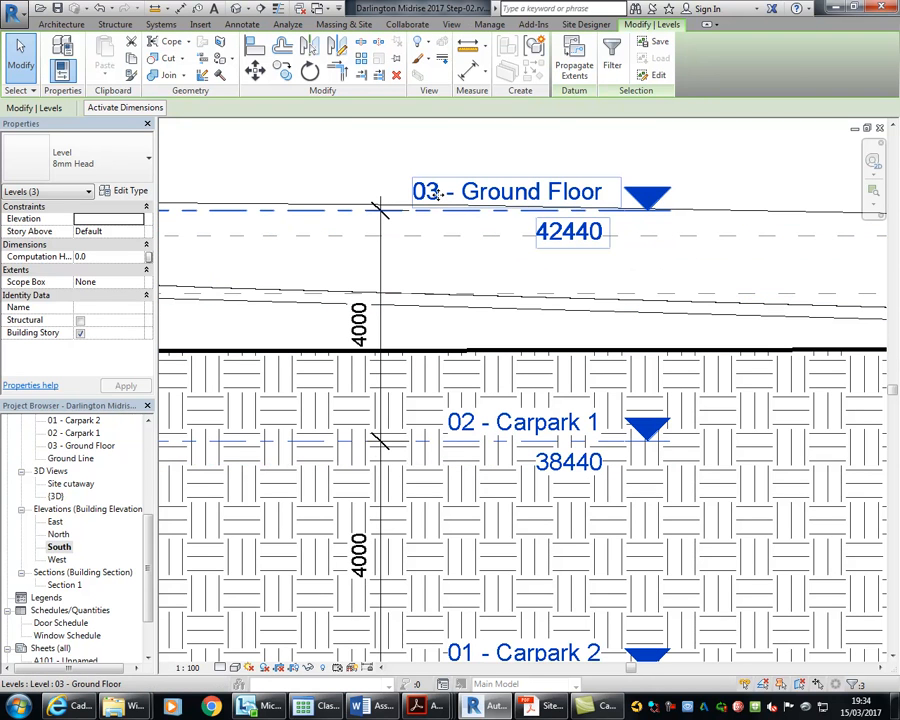
key("Up")
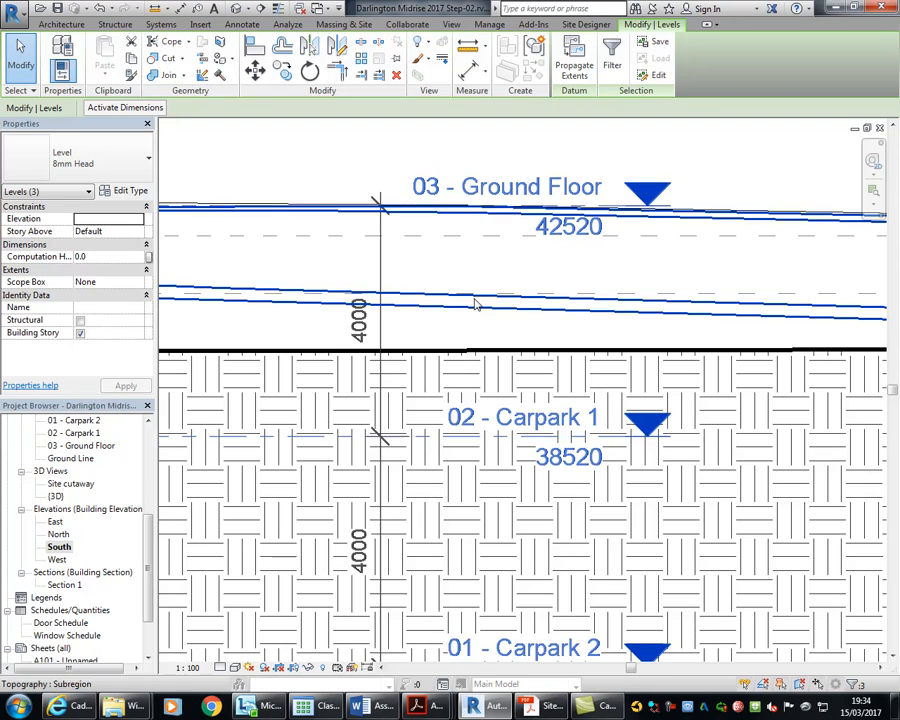
Fine-adjust the three selected levels until the Ground Floor level sits at exactly 42500, and clear the selection
scroll(502, 253, "up", 4)
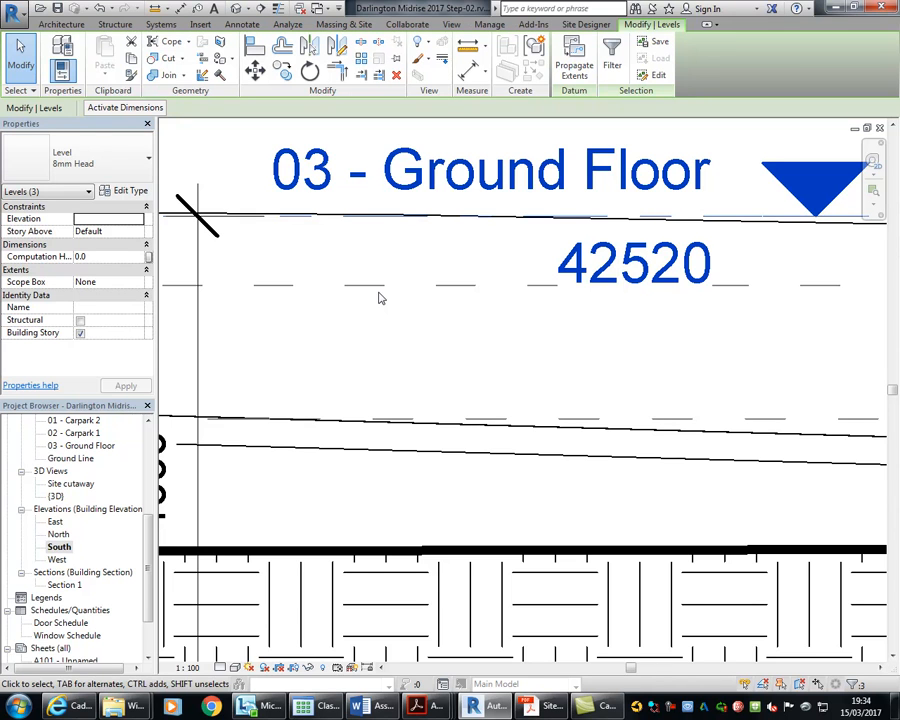
key("Down")
key("Down")
key("Up")
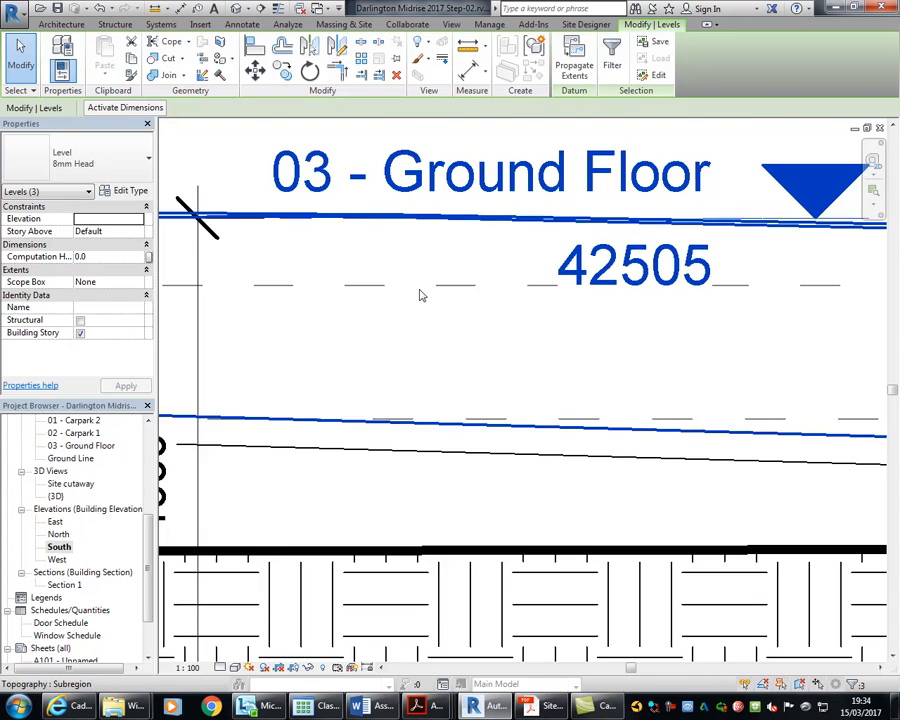
scroll(420, 296, "up", 2)
key("Down")
key("Up")
middle_click_drag(420, 296, 284, 302)
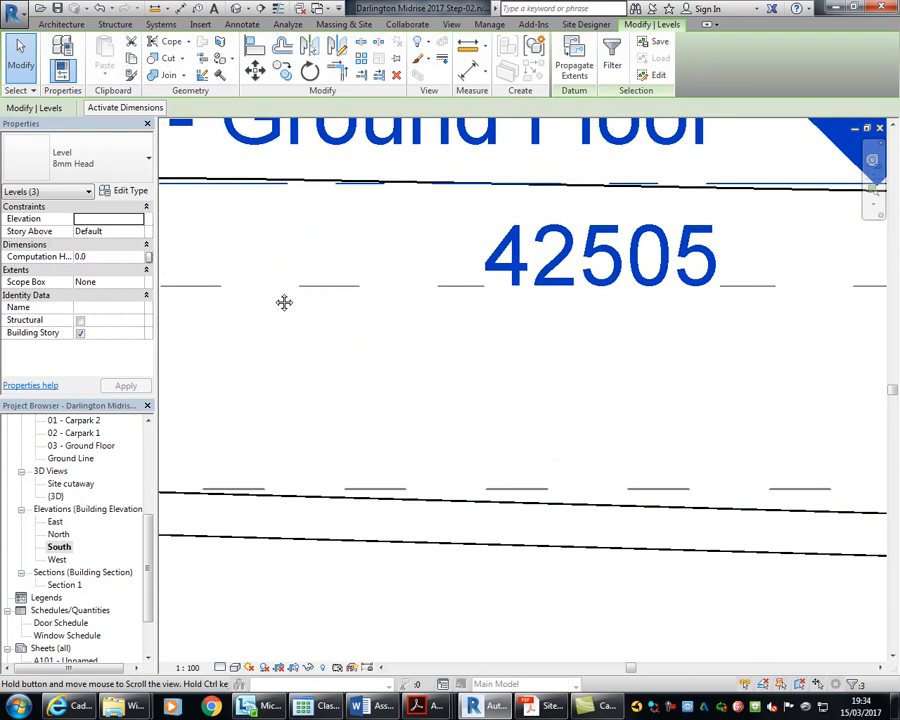
scroll(580, 291, "up", 2)
key("Down")
scroll(582, 342, "down", 5)
middle_click_drag(304, 244, 377, 263)
scroll(470, 278, "down", 1)
left_click(449, 262)
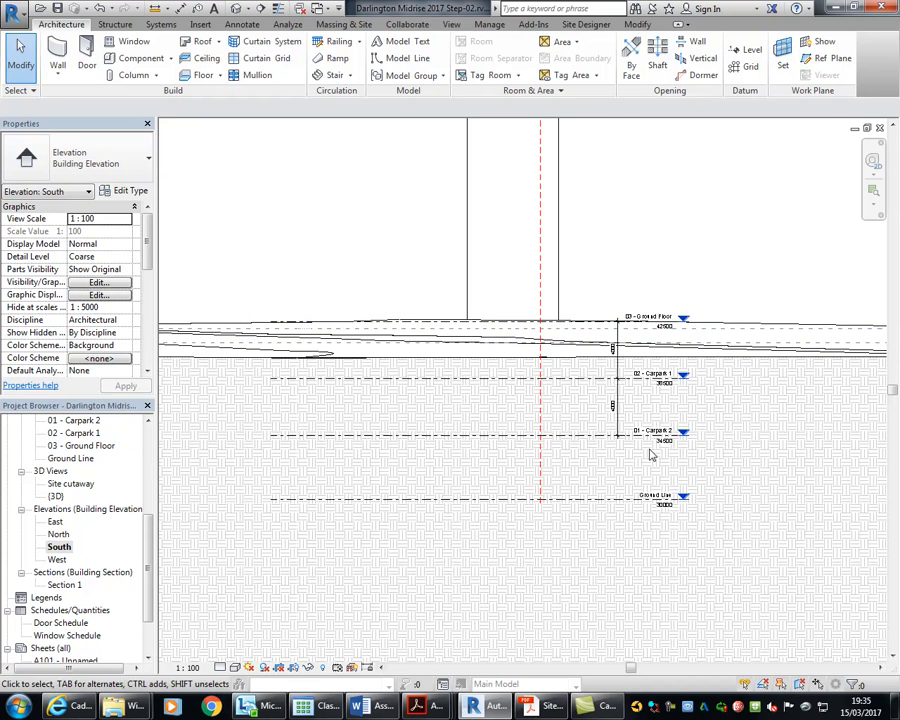
Open the 01 - Carpark 2 floor plan
left_click_drag(148, 576, 148, 484)
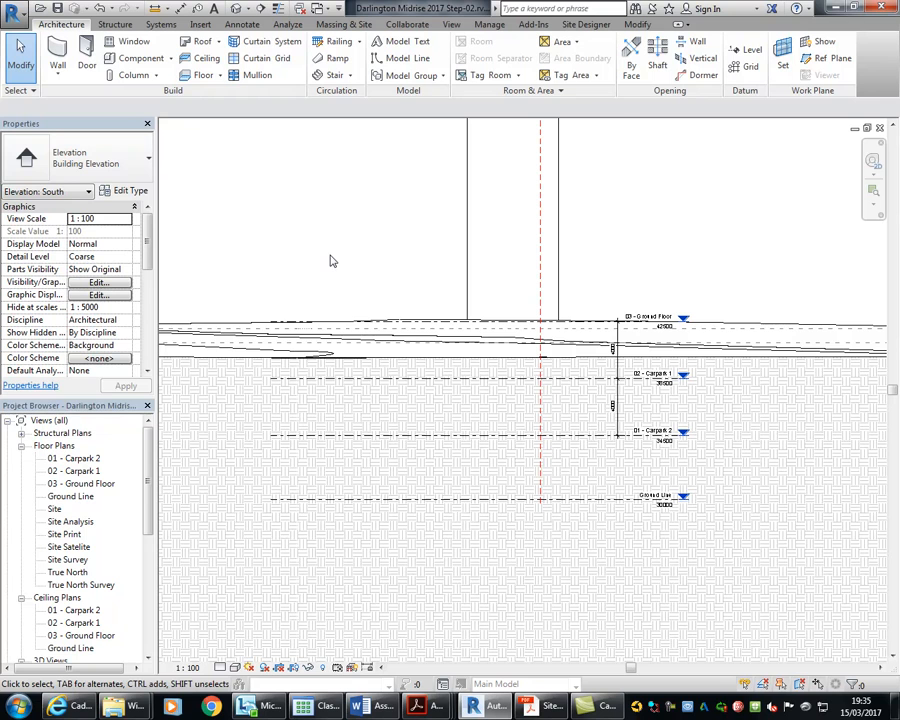
scroll(497, 440, "up", 3)
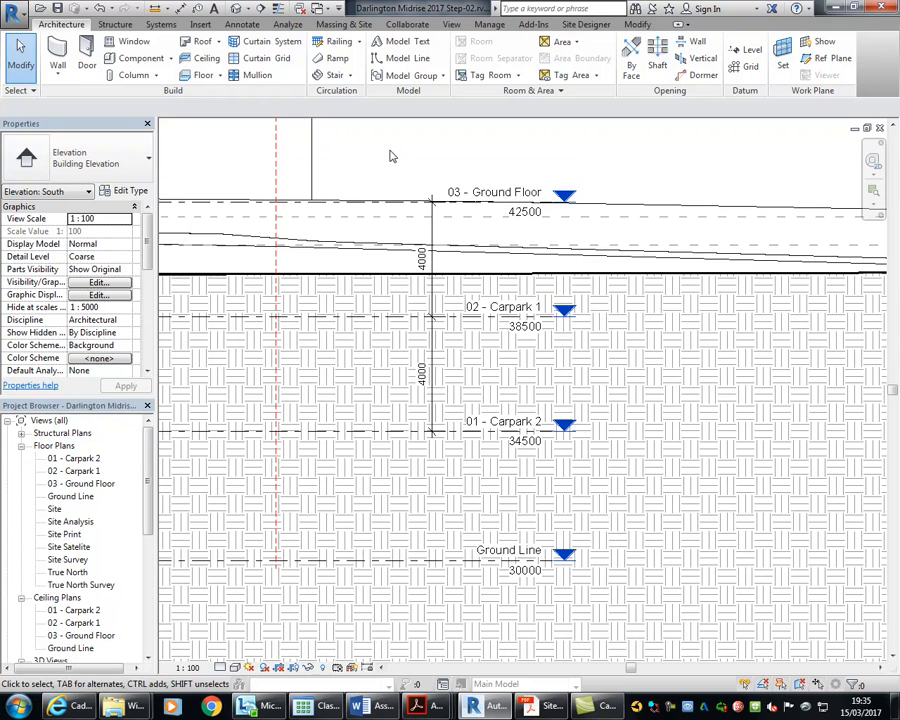
double_click(73, 458)
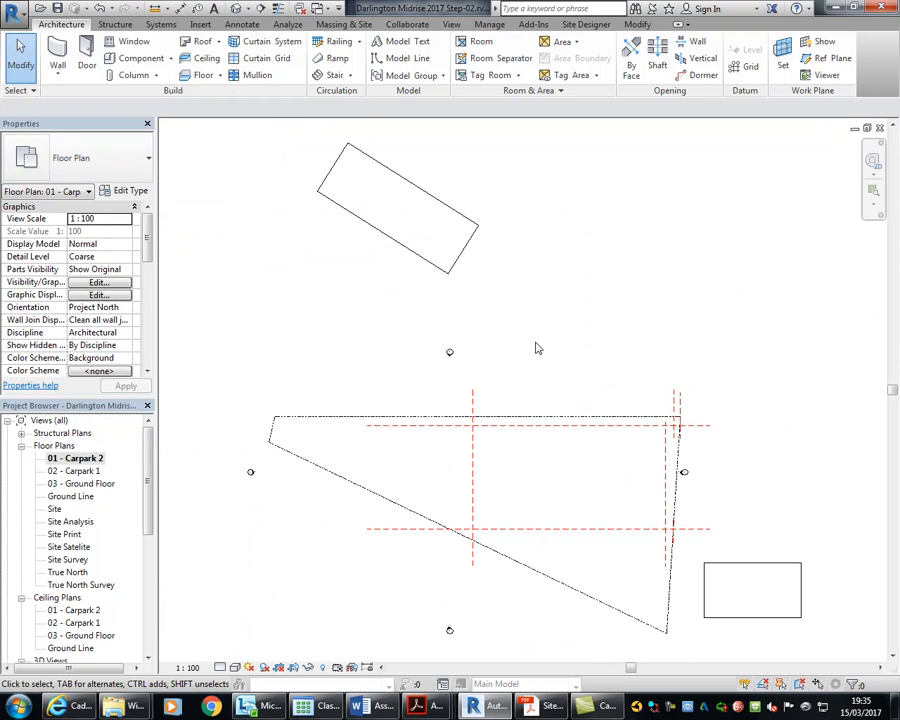
Compare how the ground is displayed in the 02 - Carpark 1 and 01 - Carpark 2 floor plans
scroll(472, 452, "up", 3)
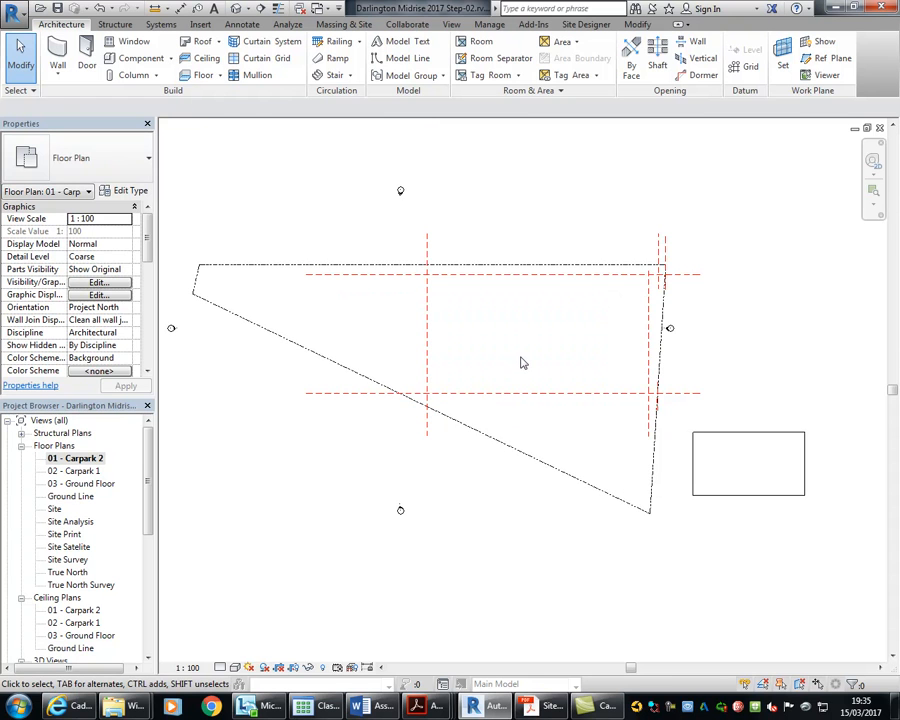
double_click(90, 470)
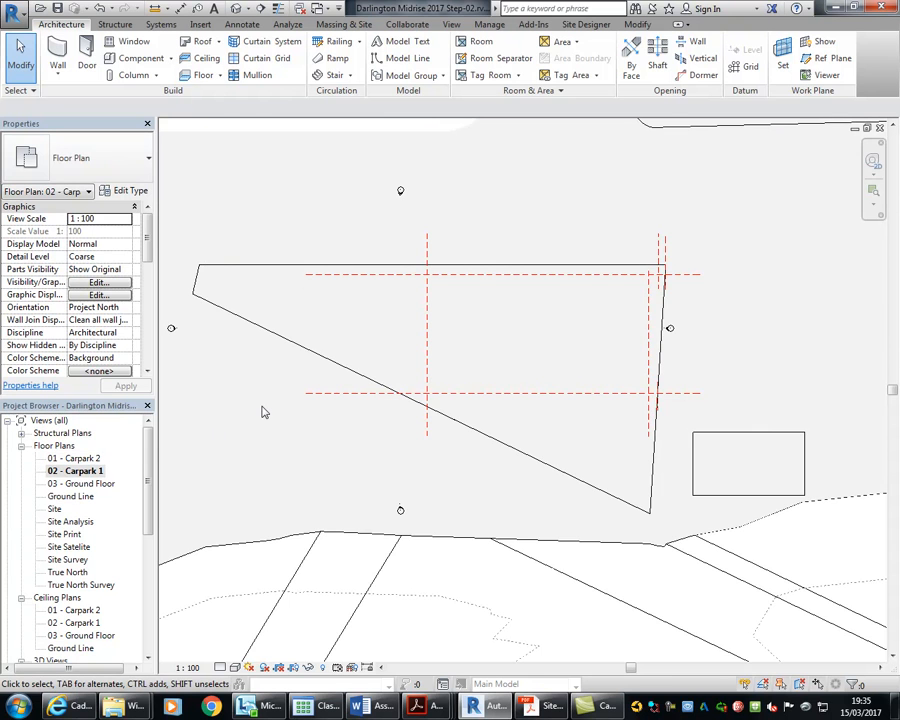
scroll(428, 273, "up", 5)
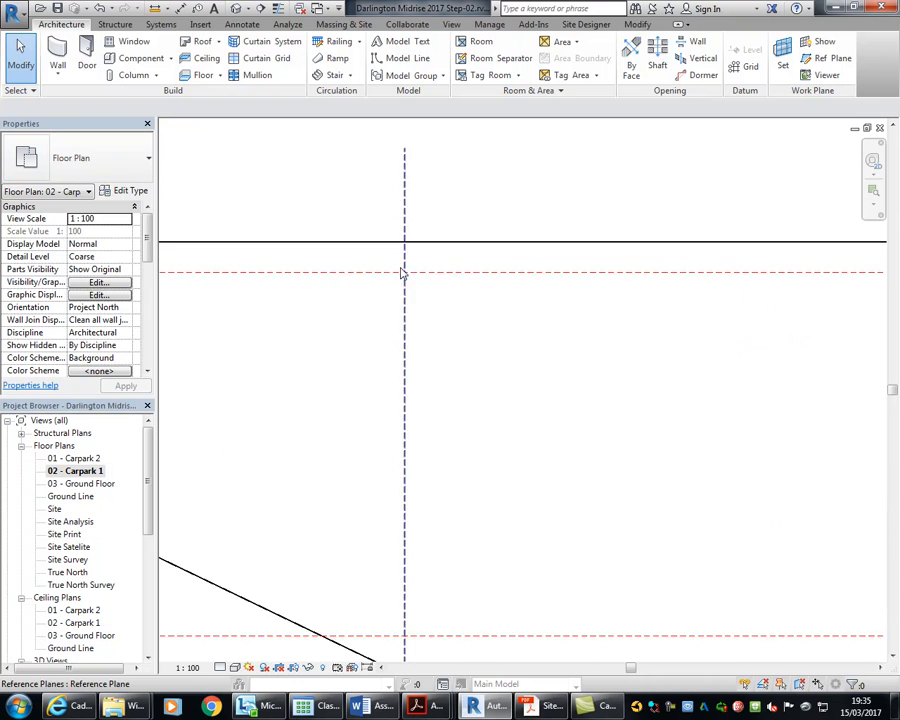
scroll(476, 216, "up", 2)
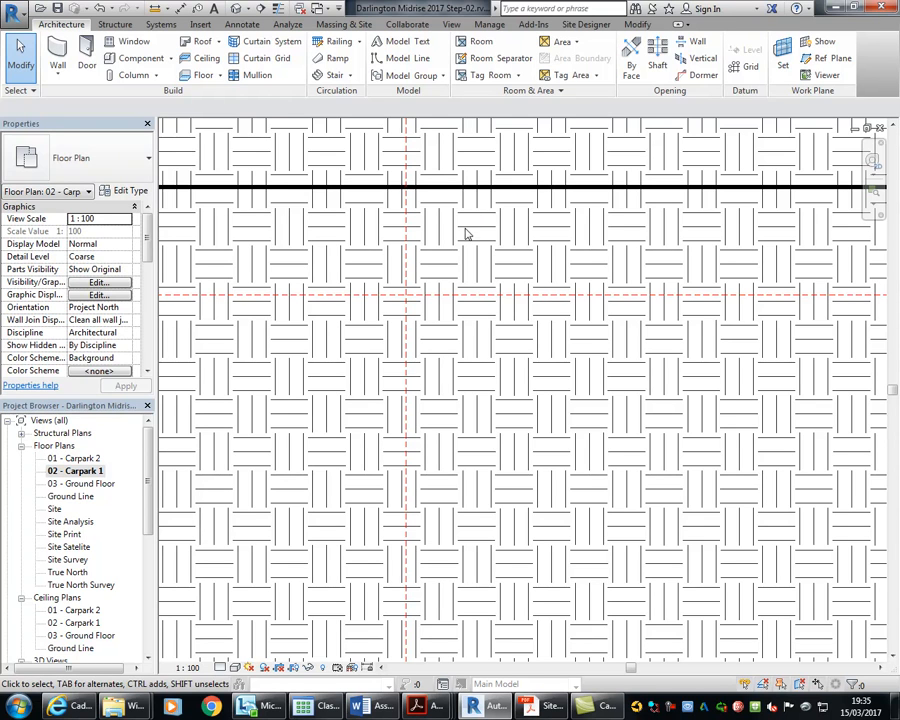
double_click(86, 459)
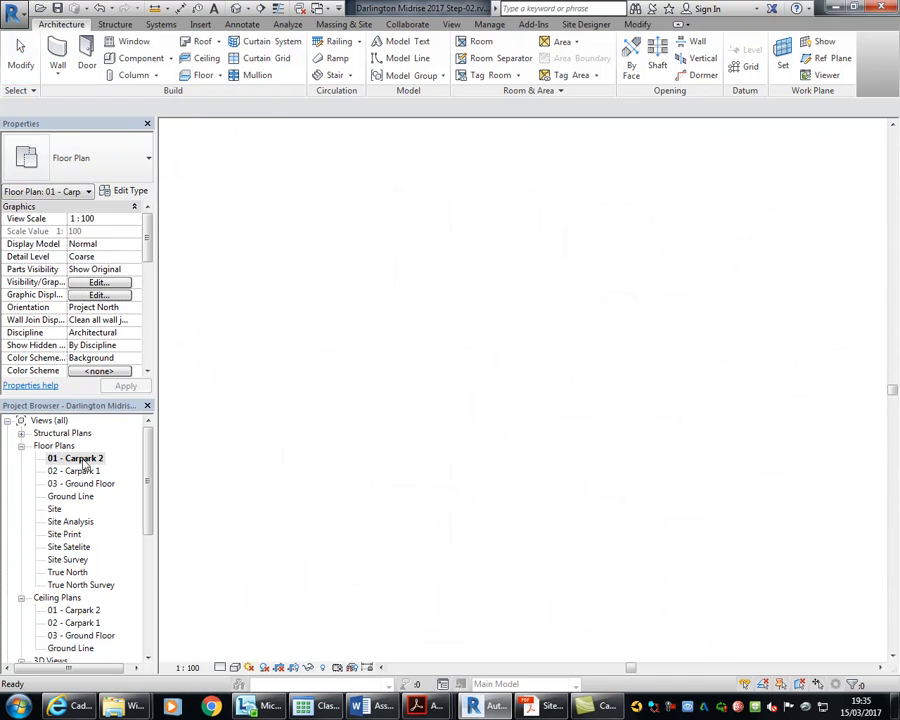
scroll(372, 221, "up", 4)
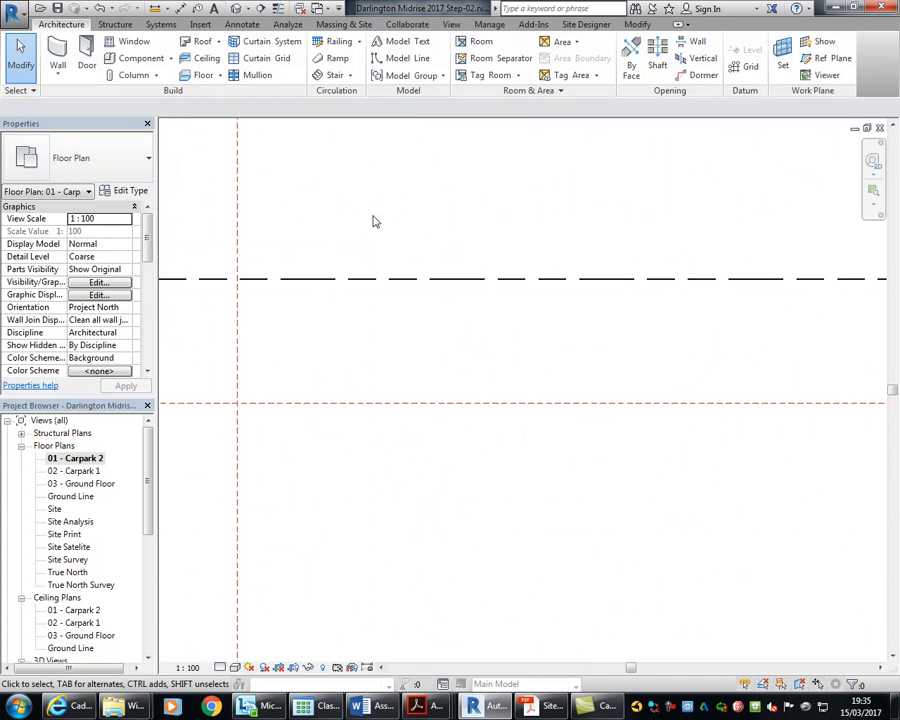
scroll(372, 221, "down", 4)
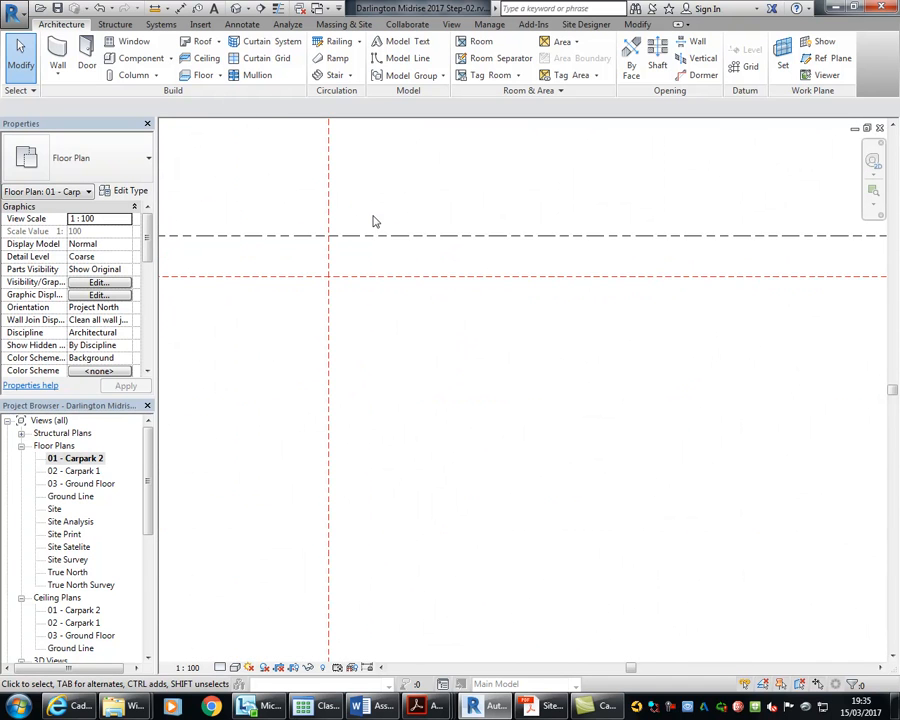
Check the elevation of the poche base in the Site Settings and close the dialog
left_click(343, 24)
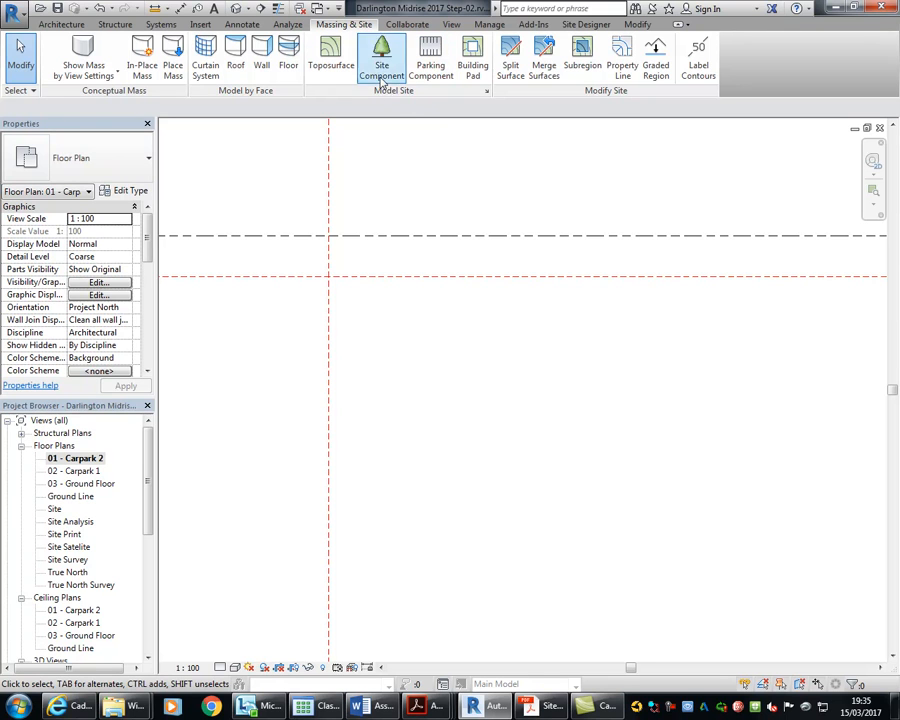
left_click(487, 95)
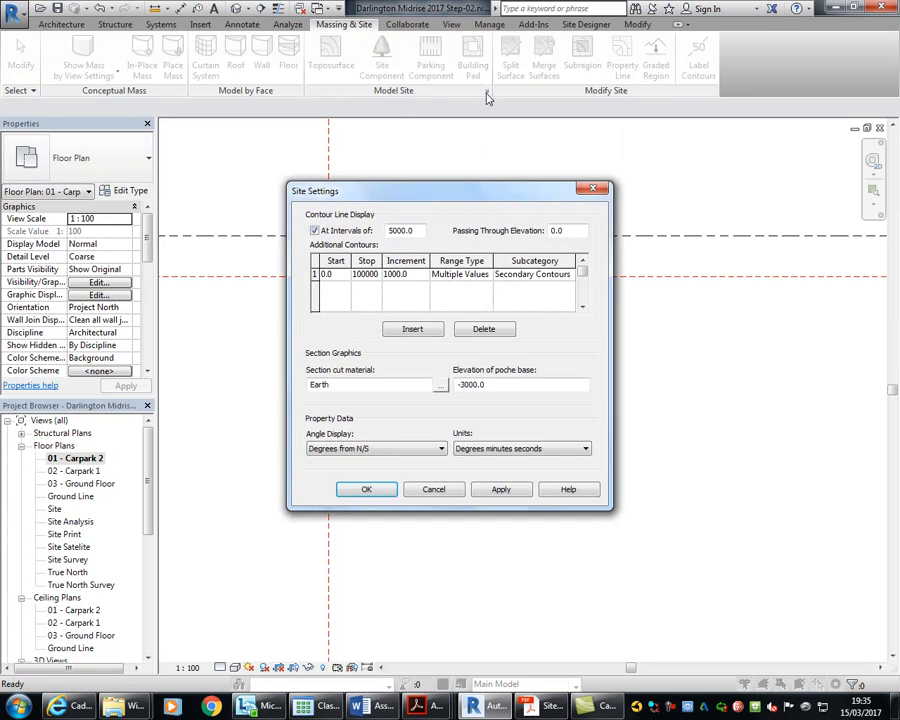
left_click(461, 385)
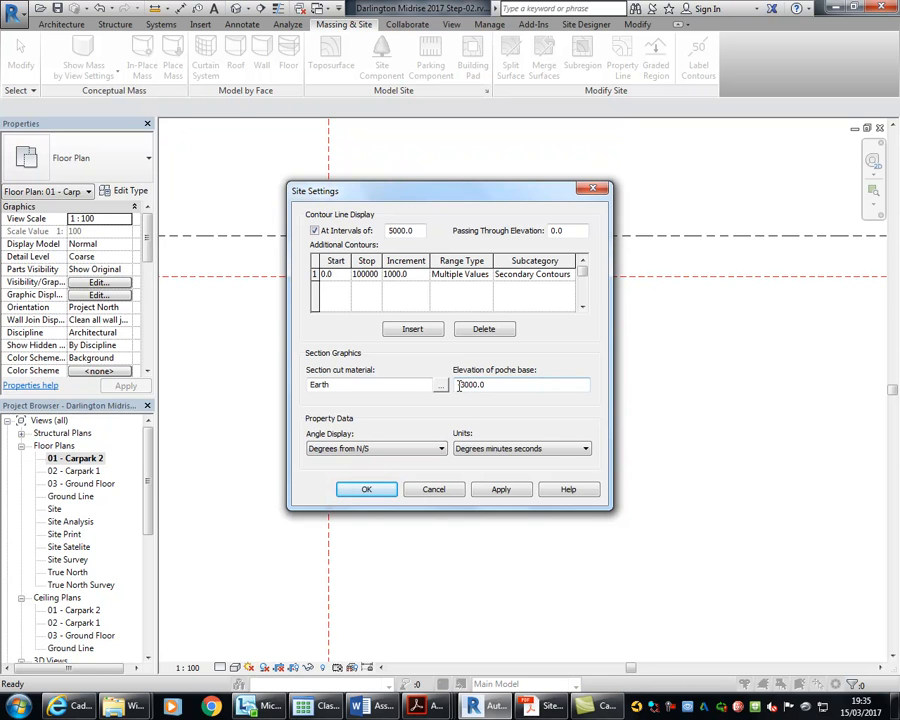
left_click_drag(461, 386, 466, 389)
left_click(367, 489)
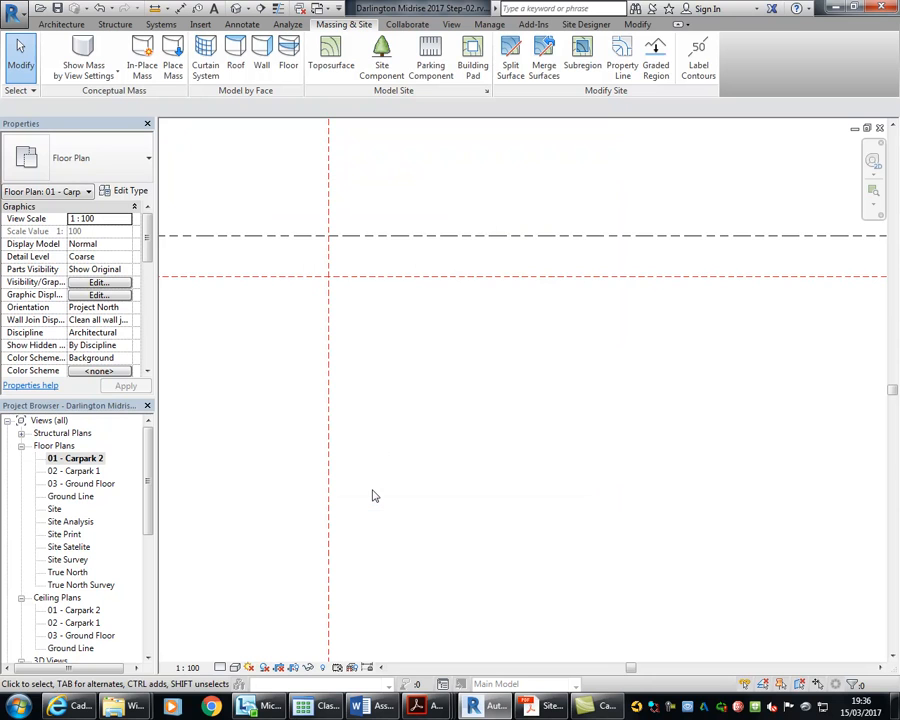
Create a view template named Basement Plan from the 02 - Carpark 1 floor plan, keeping all its properties included
scroll(373, 497, "down", 3)
middle_click_drag(360, 404, 350, 371)
left_click(72, 471)
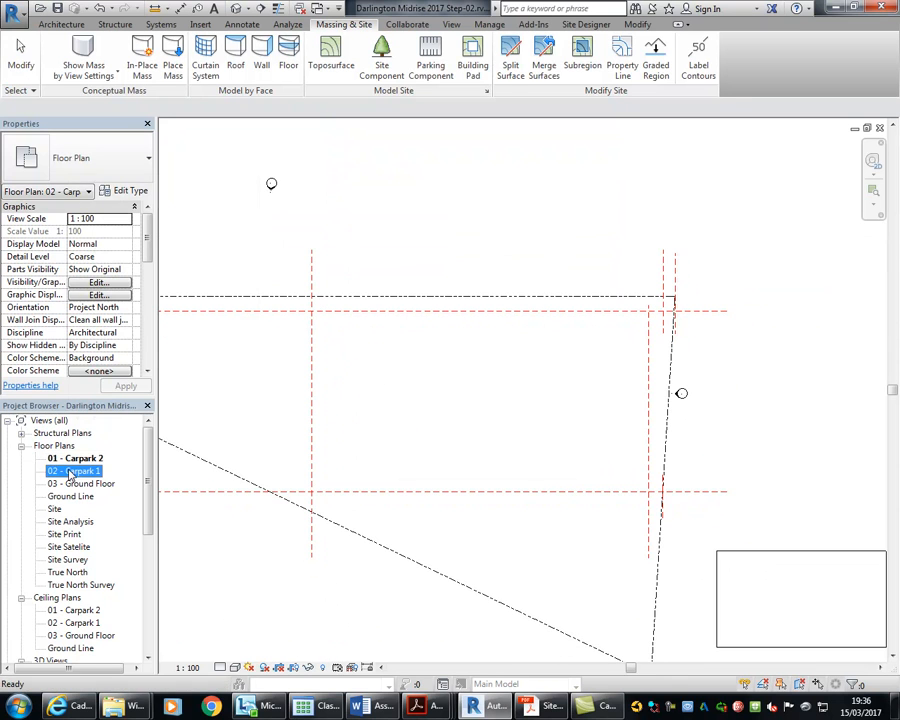
right_click(72, 472)
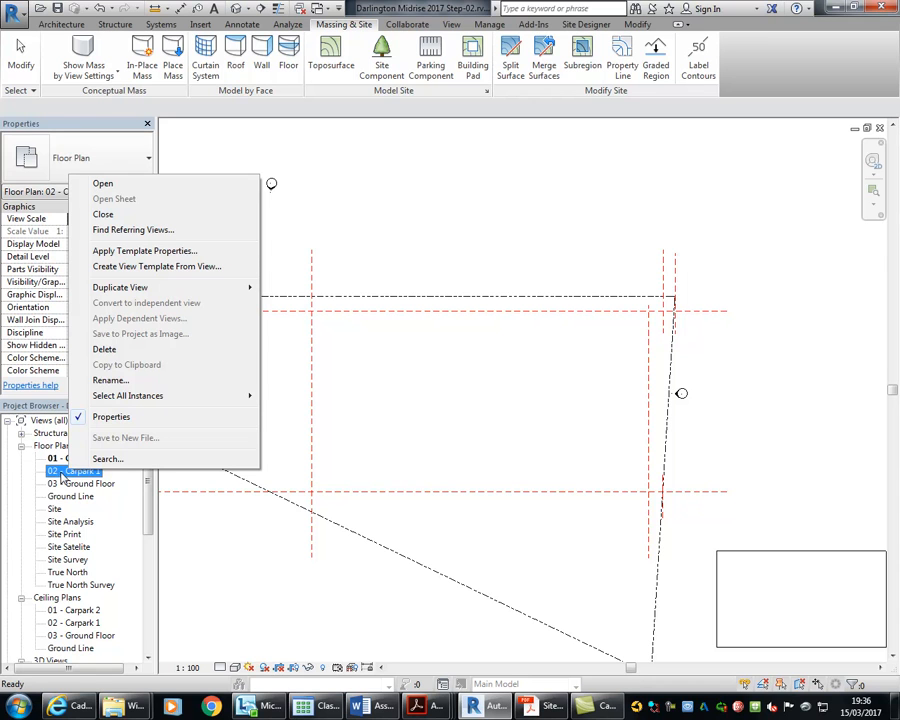
left_click(128, 268)
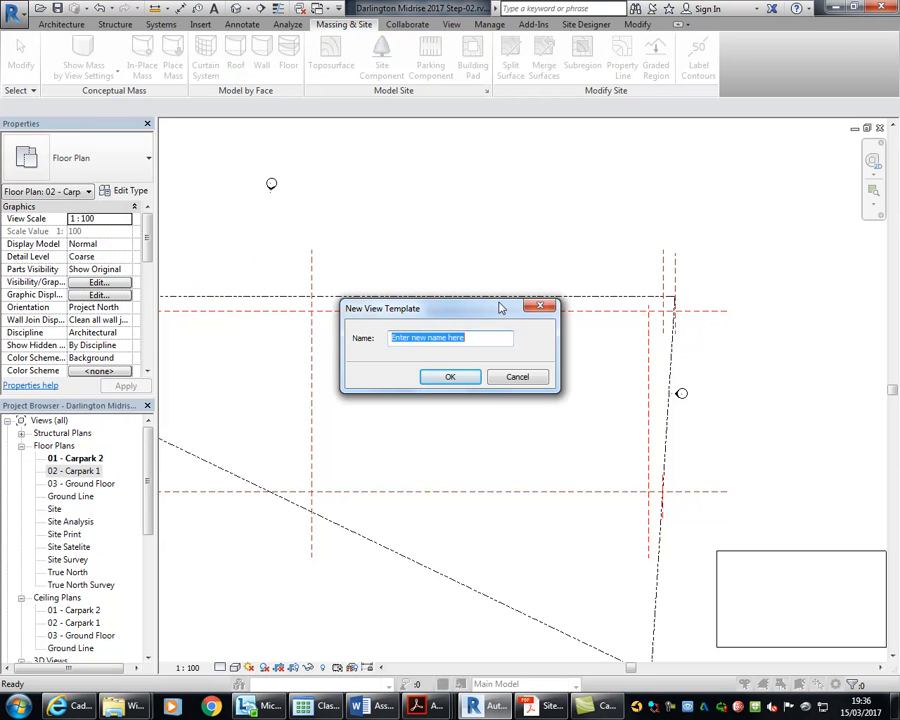
type("Basement Plan")
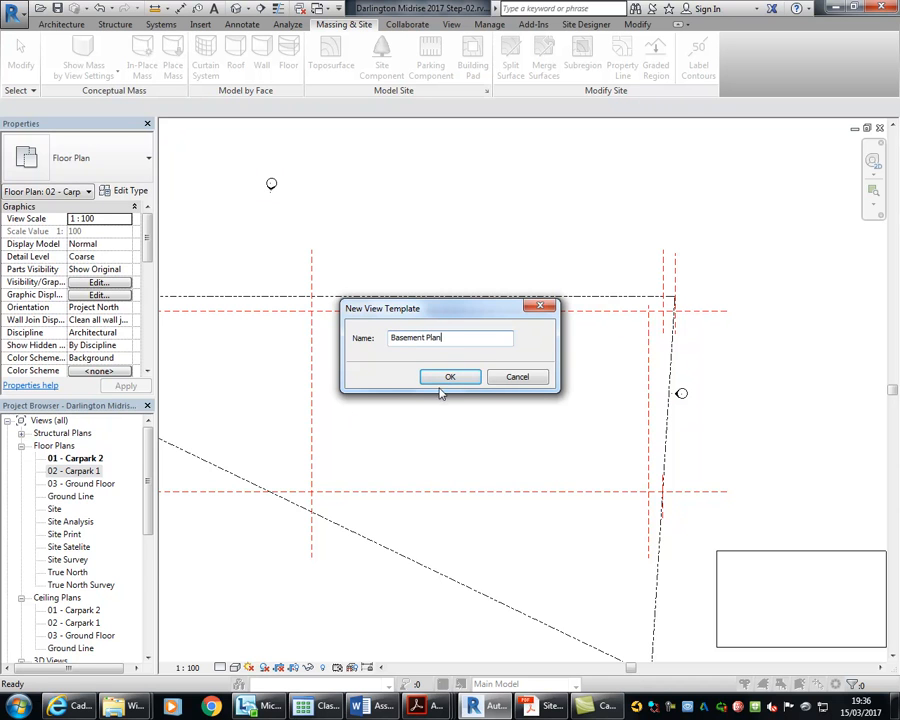
left_click(449, 378)
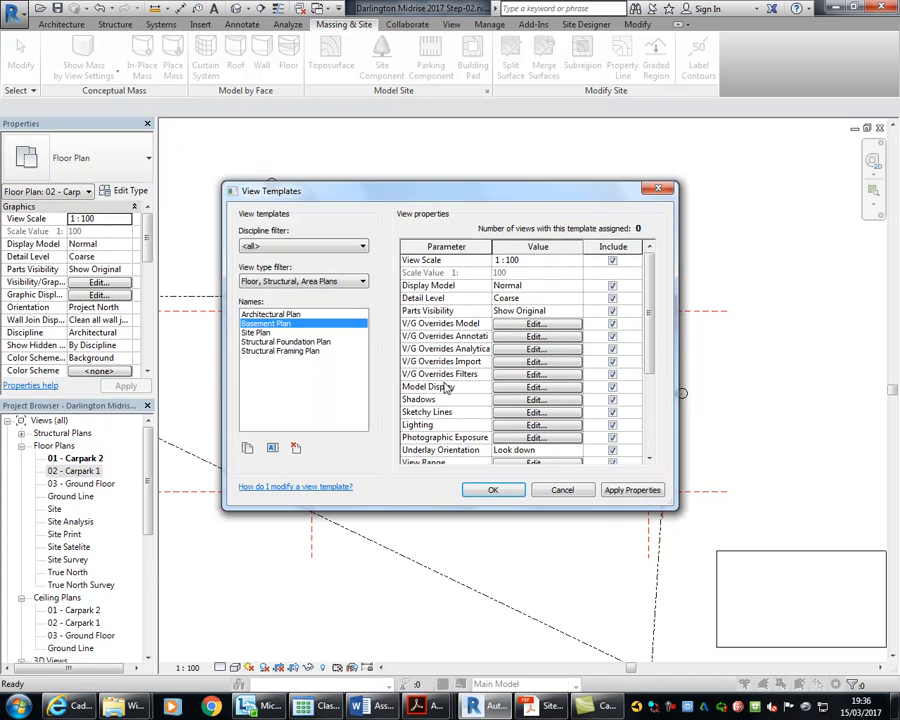
left_click(492, 489)
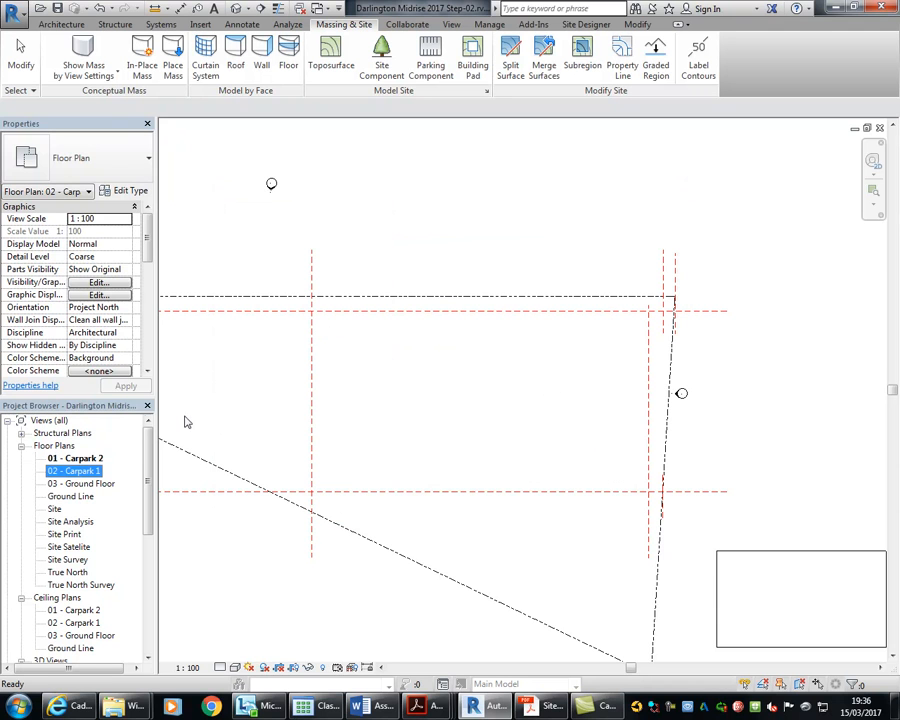
Apply the Basement Plan view template to the 01 - Carpark 2 floor plan
left_click(77, 460)
right_click(77, 460)
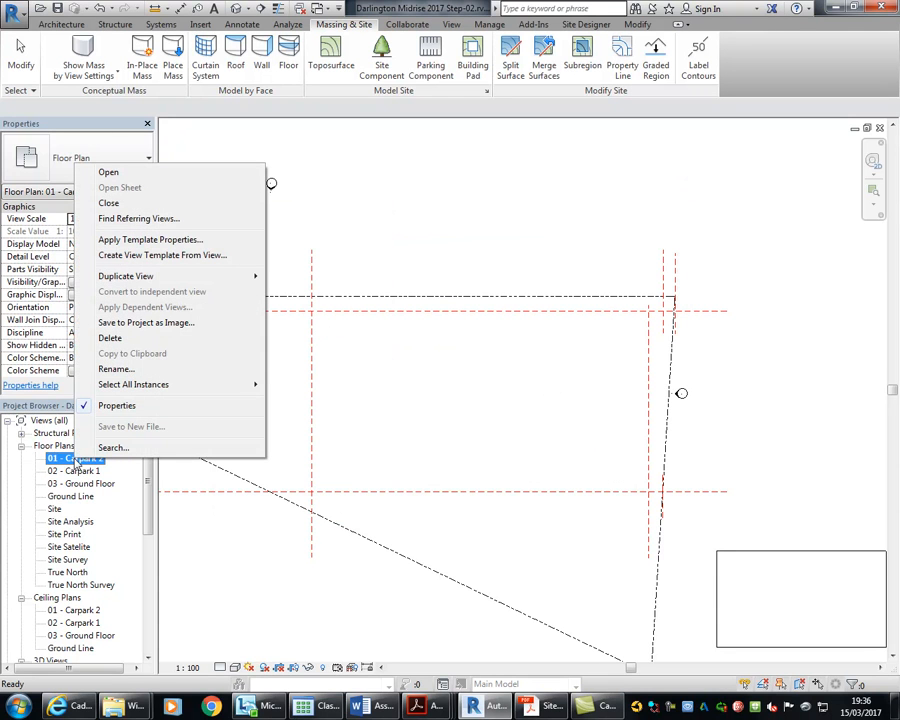
left_click(122, 241)
left_click(268, 326)
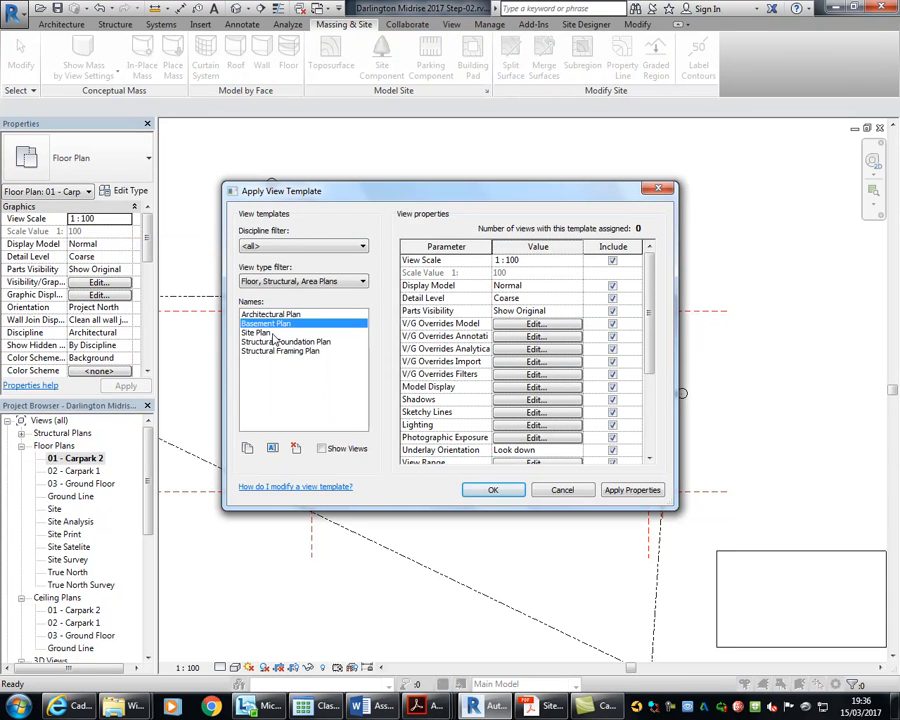
left_click(490, 489)
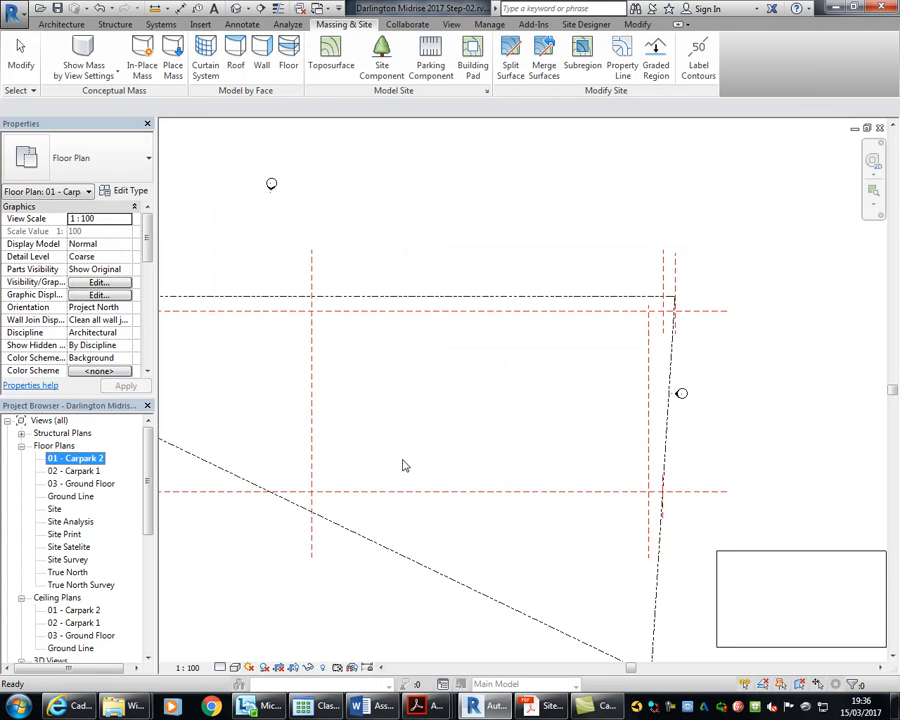
Check the ground display in 02 - Carpark 1 again and return to the building outline in 01 - Carpark 2
scroll(274, 250, "down", 1)
scroll(274, 252, "down", 1)
middle_click_drag(274, 252, 325, 280)
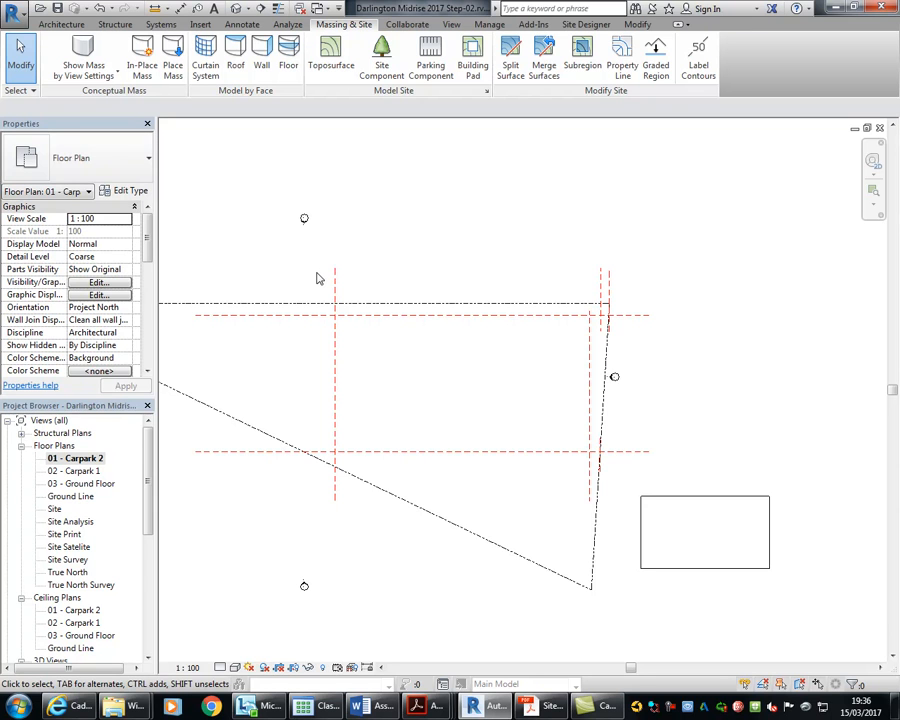
left_click(74, 472)
double_click(74, 472)
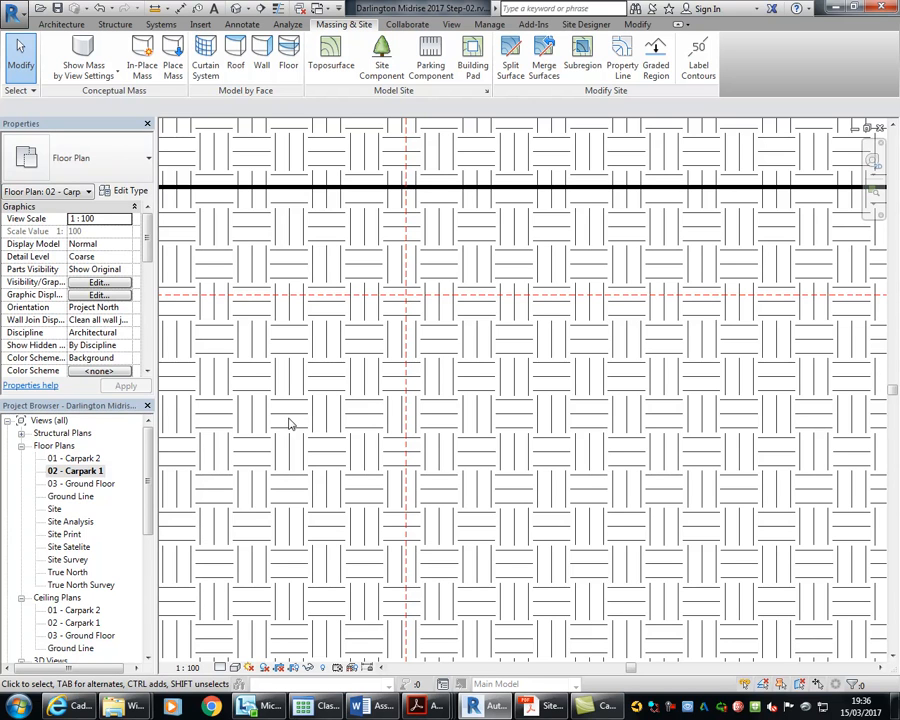
scroll(289, 424, "down", 4)
mouse_move(287, 422)
middle_mouse_down()
mouse_move(315, 306)
mouse_move(306, 303)
middle_mouse_up()
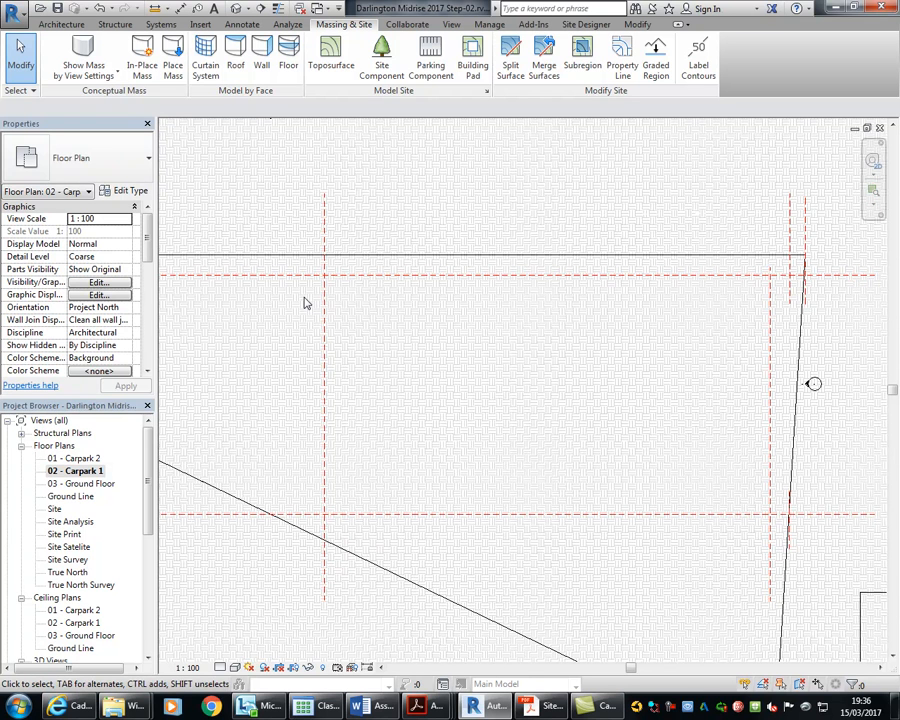
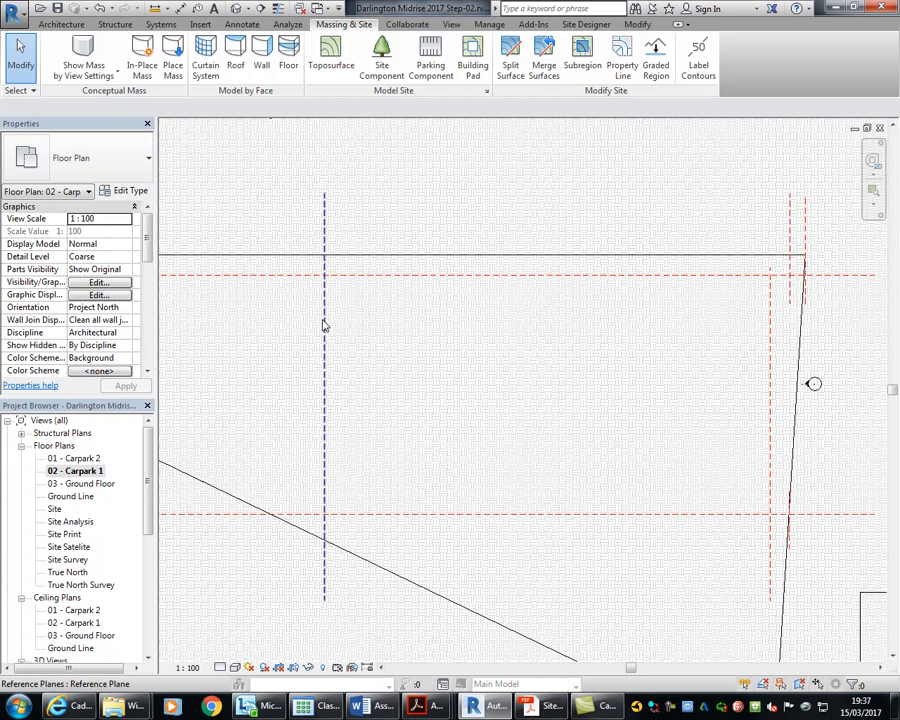
double_click(74, 459)
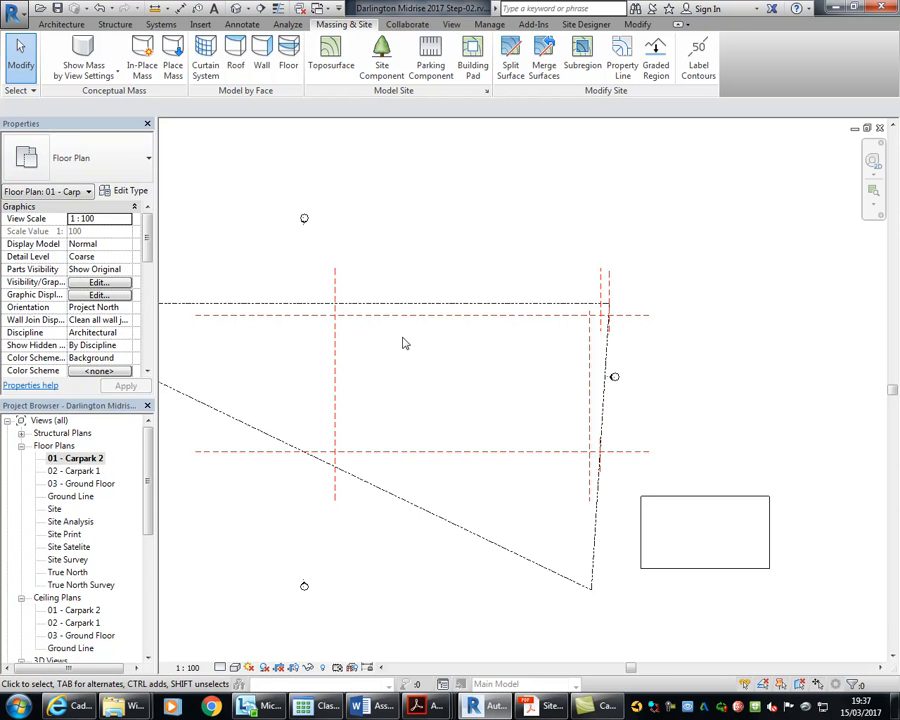
scroll(403, 343, "up", 3)
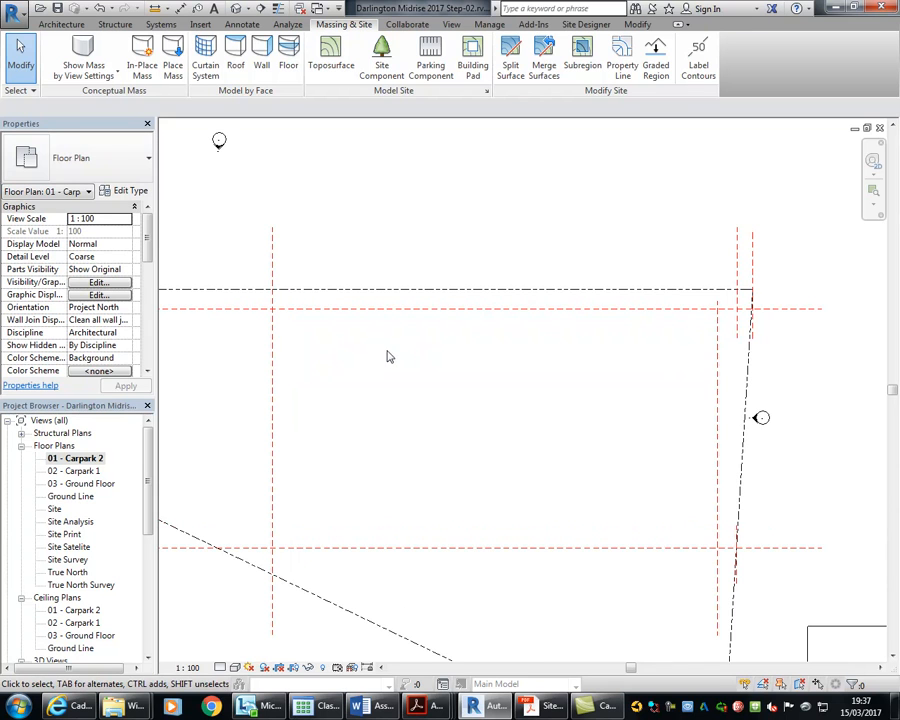
Consult the Carpark Level 2 floor plan in the reference PDF in Adobe Acrobat, and return to the Revit model
left_click(242, 24)
left_click(322, 58)
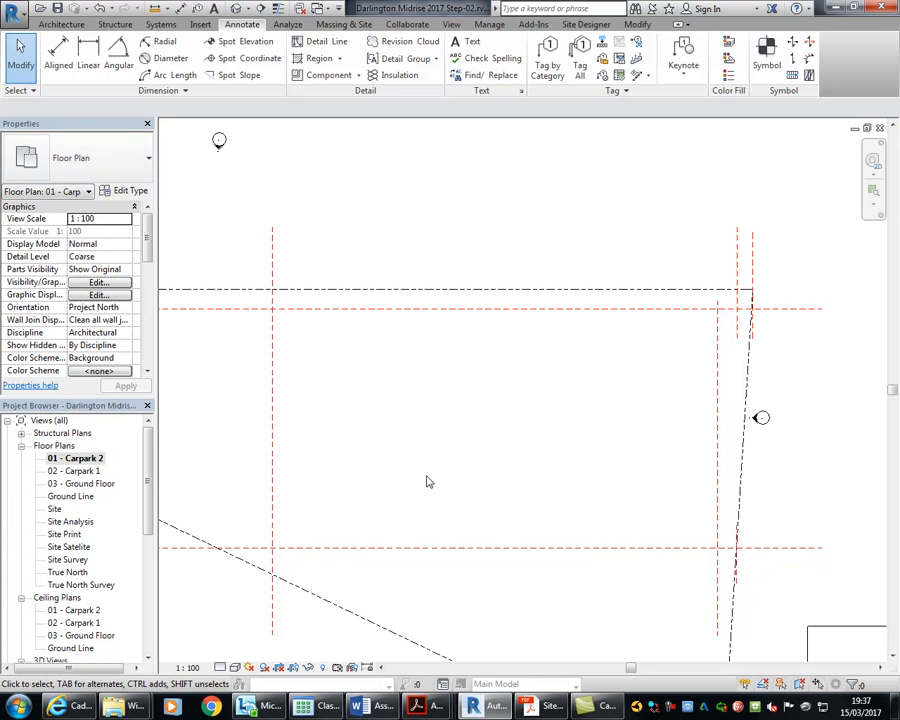
left_click(540, 706)
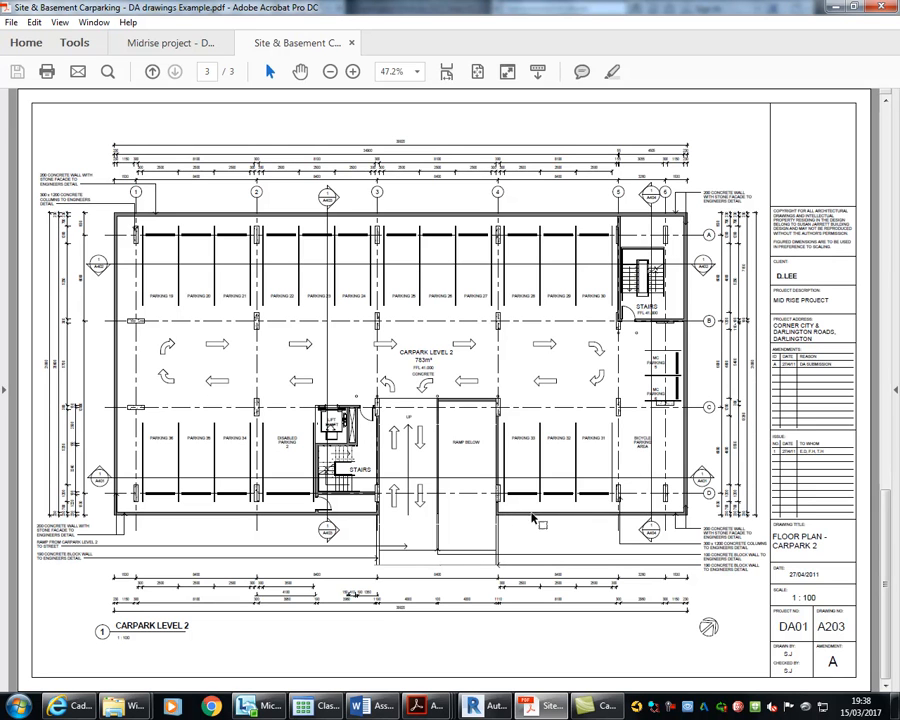
left_click(835, 7)
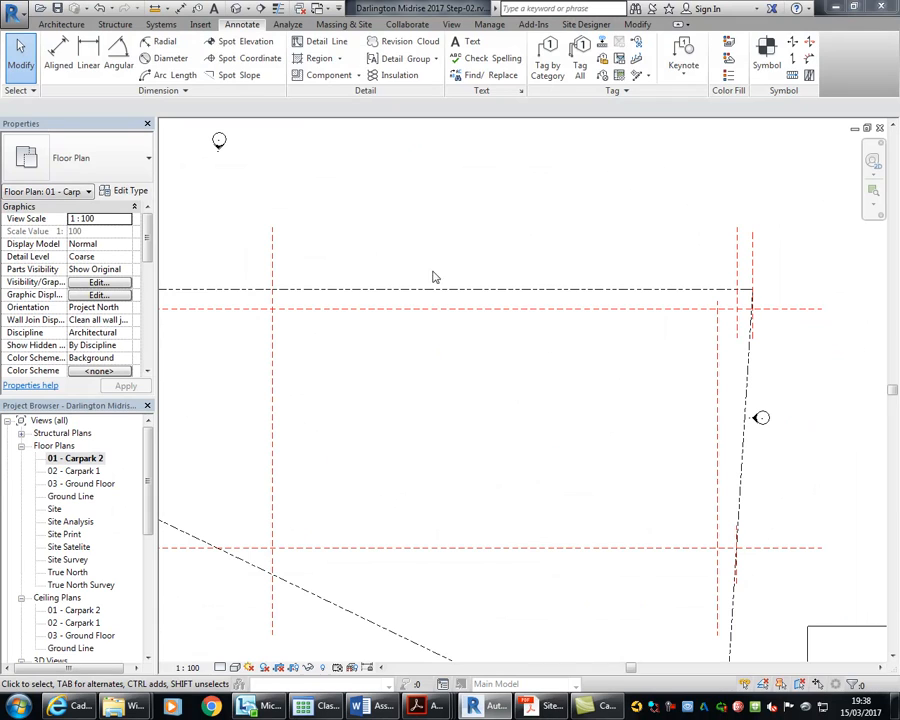
left_click(343, 24)
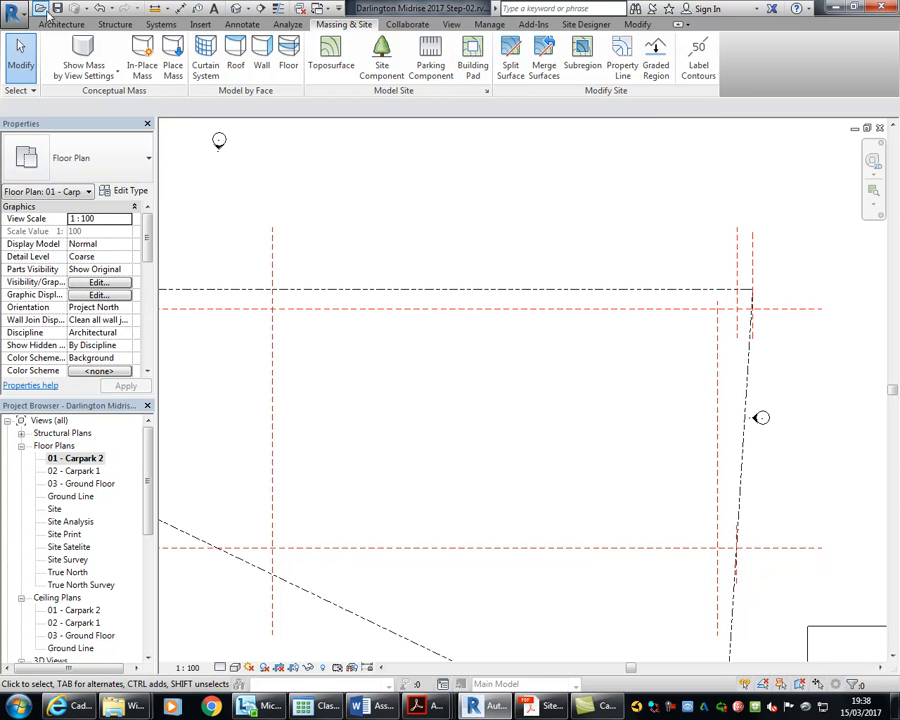
left_click(61, 25)
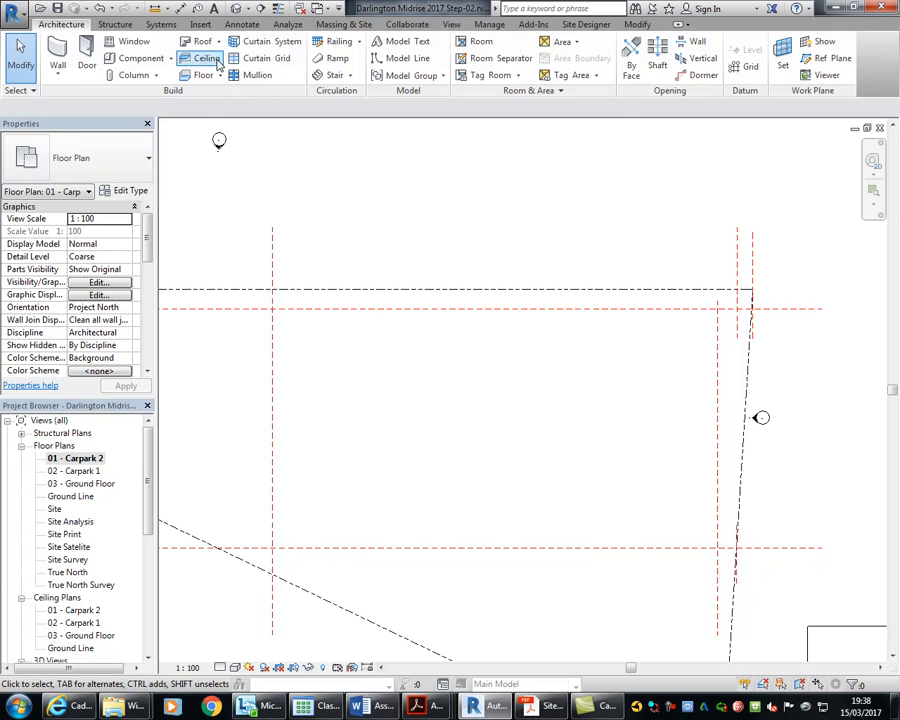
left_click(217, 75)
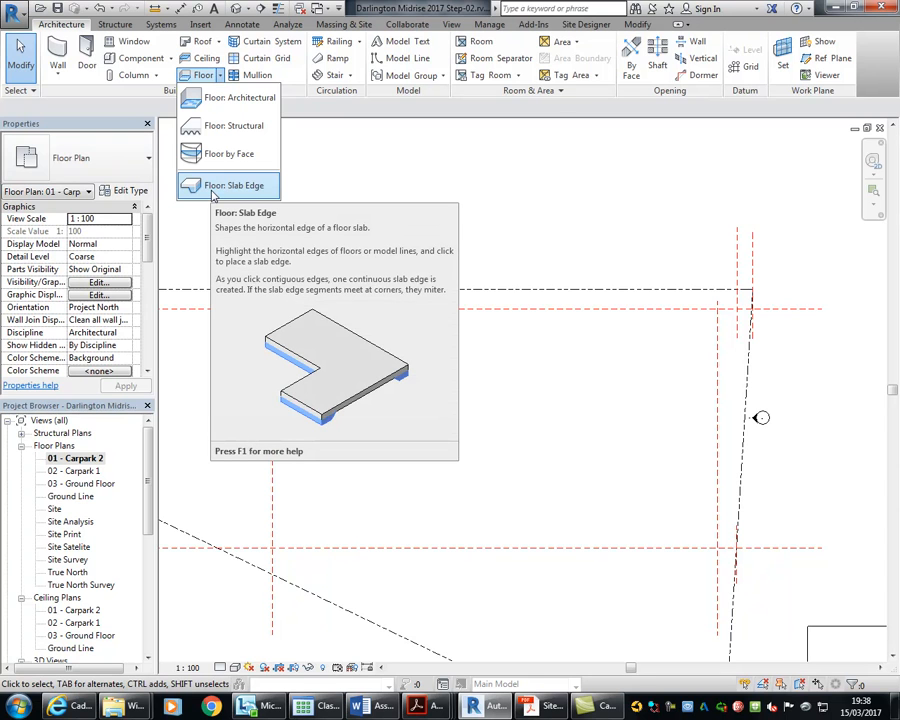
Start a building pad at the 01 - Carpark 2 level and sketch its rectangular boundary between the building outline's reference plane intersections
left_click(341, 25)
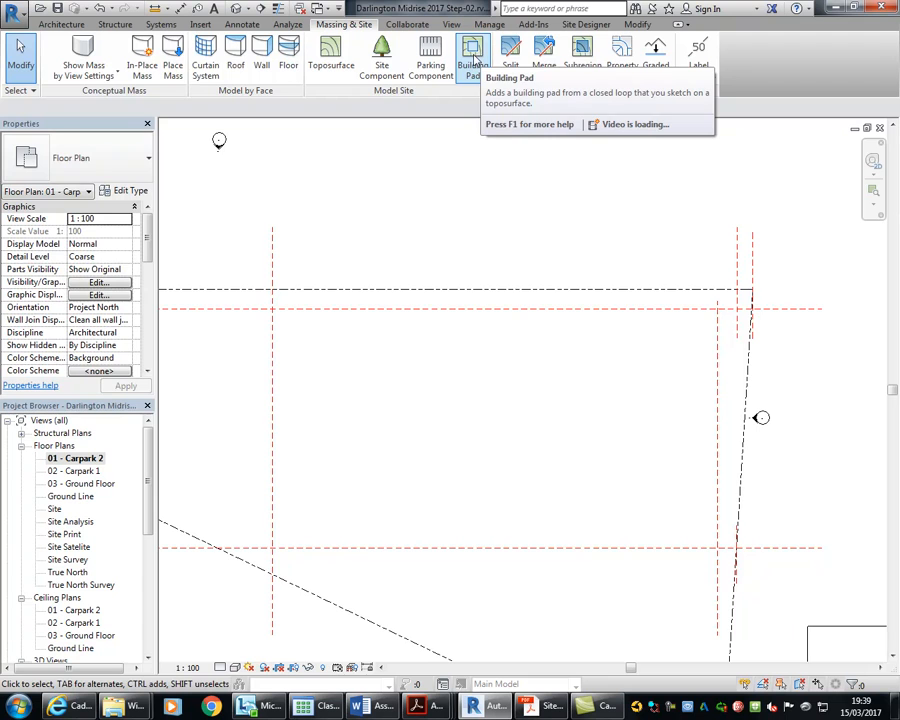
left_click(476, 57)
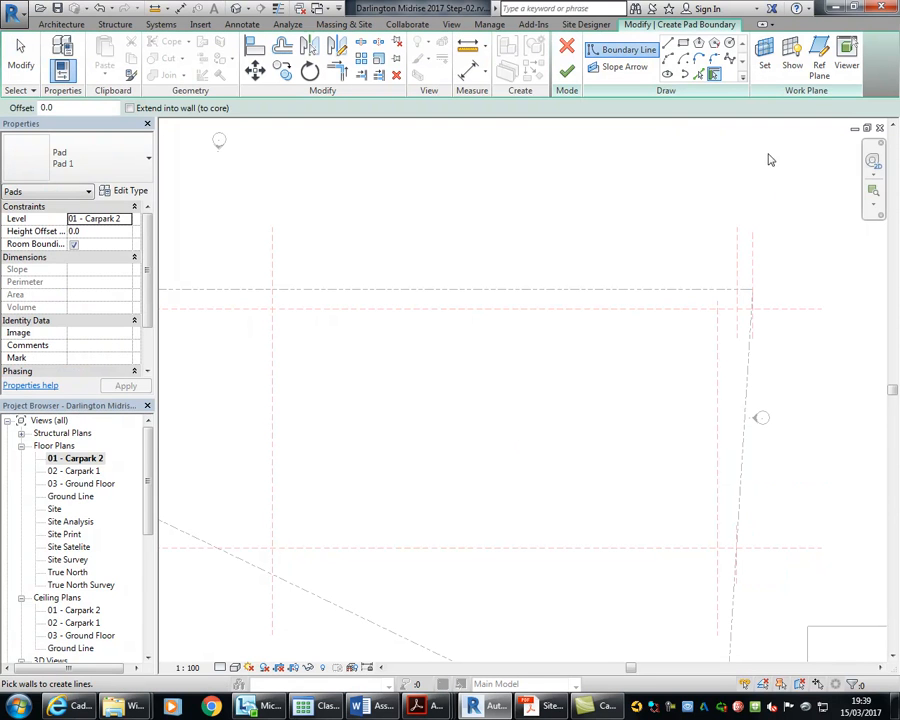
left_click(684, 45)
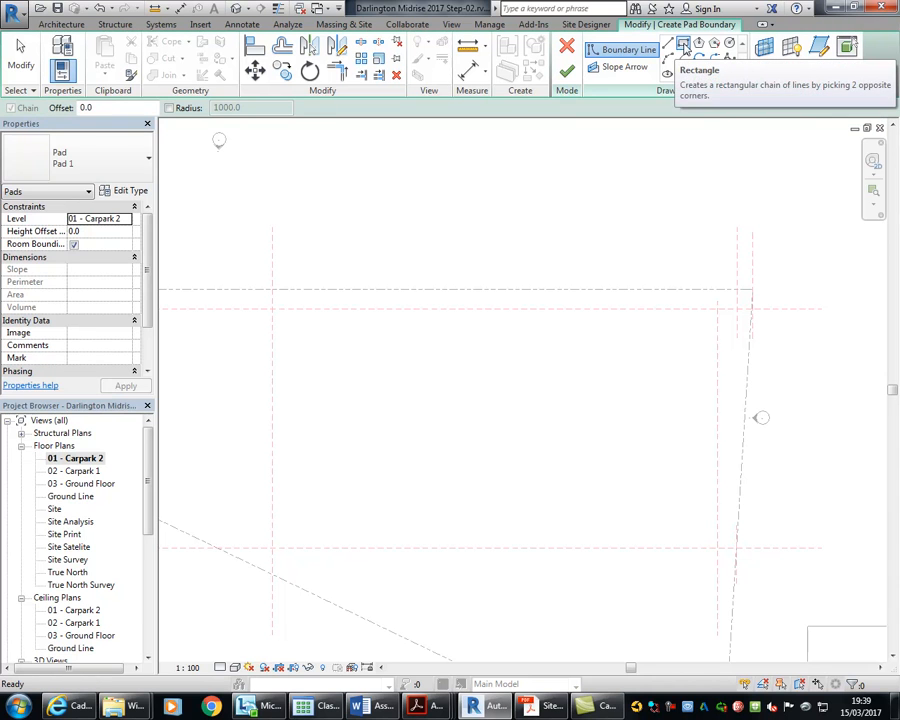
left_click(270, 311)
left_click(716, 546)
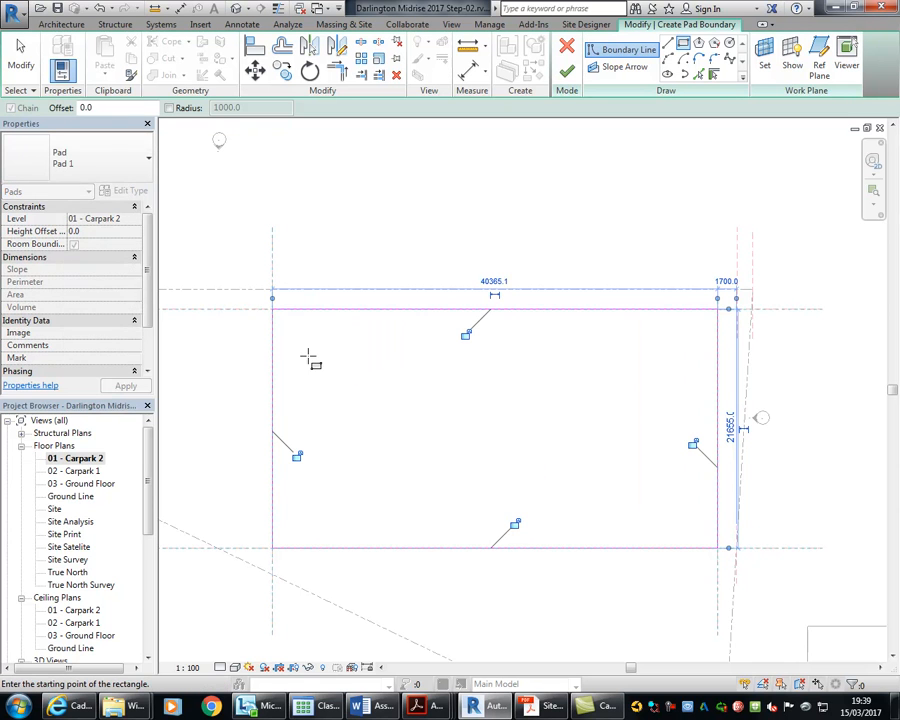
right_click(260, 188)
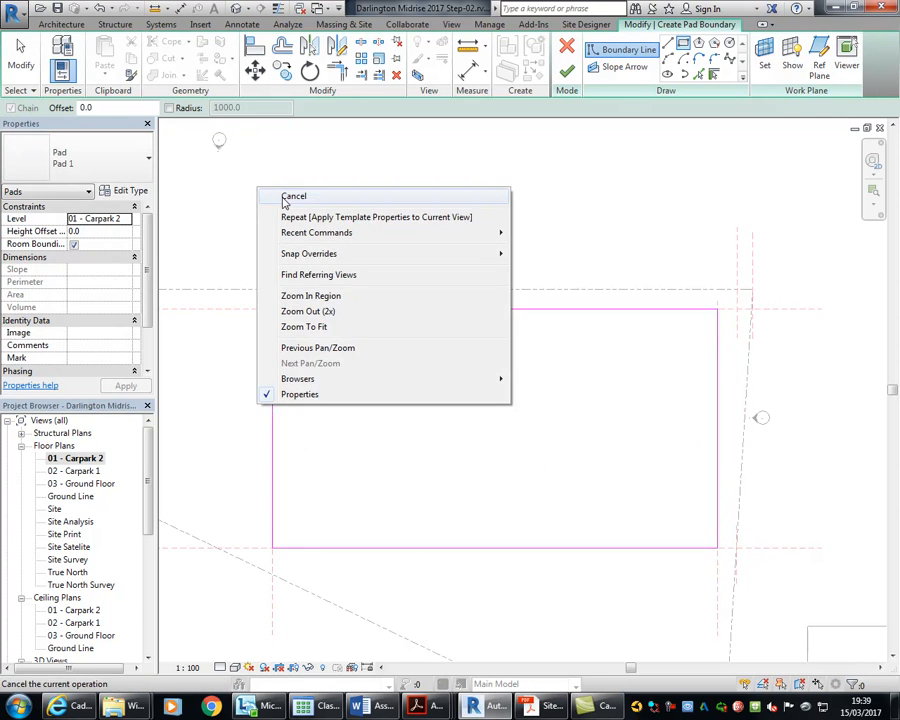
left_click(282, 198)
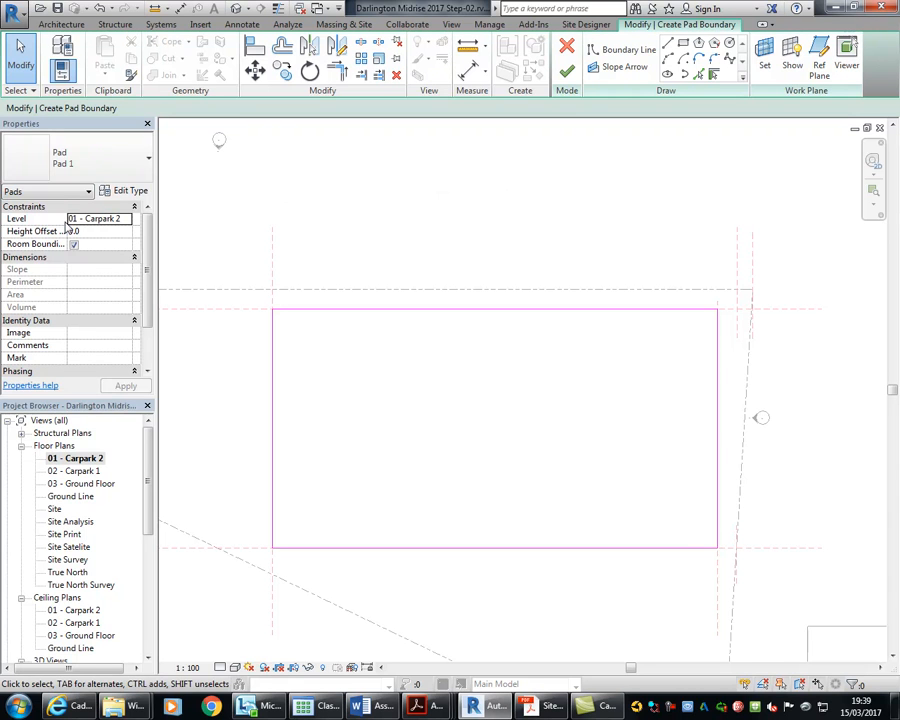
Set the pad's height offset from level to -150 and finish the pad sketch
left_click(96, 230)
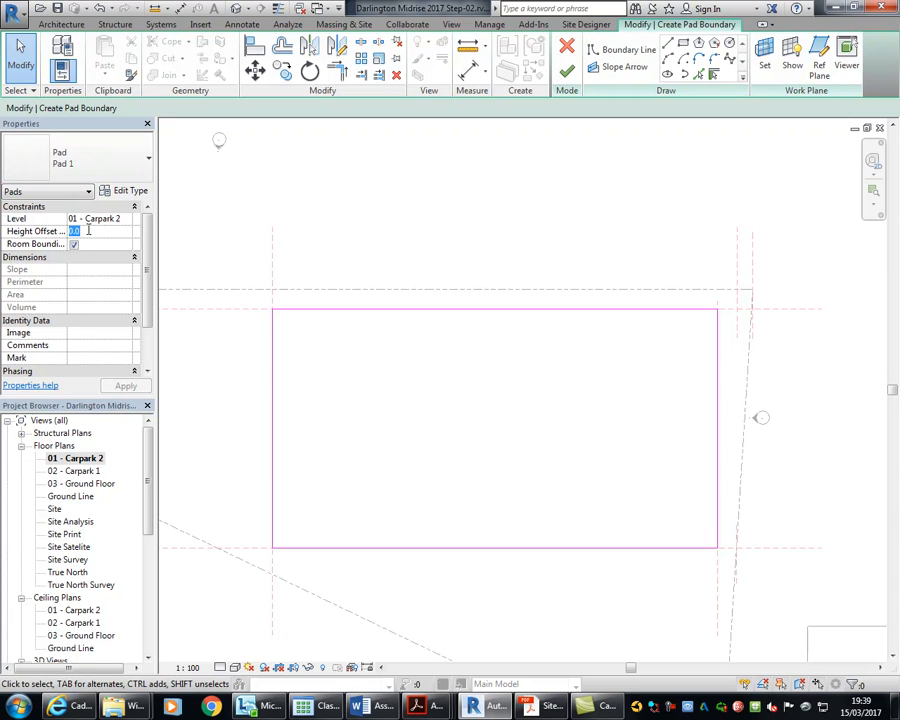
type("-15")
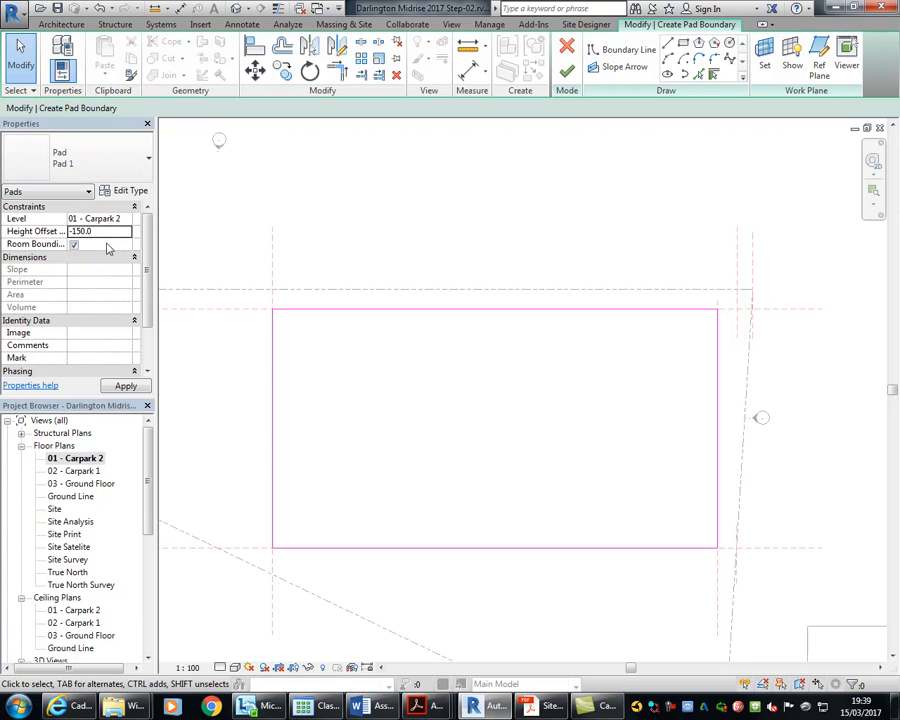
left_click(127, 386)
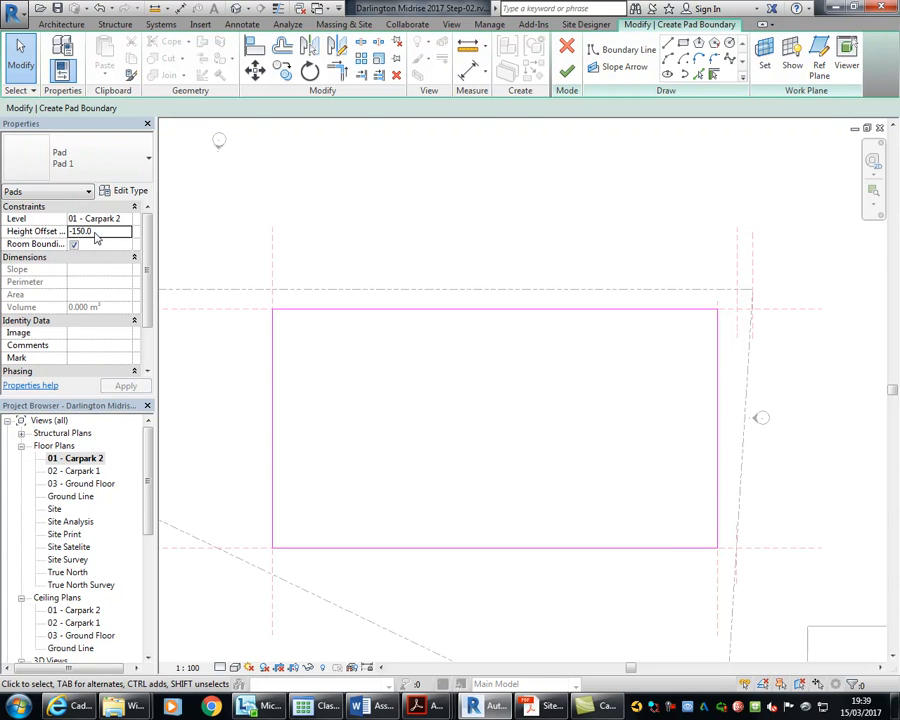
left_click(567, 75)
Inspect the pad's excavation in the 3D view and return to the 01 - Carpark 2 floor plan
left_click(237, 9)
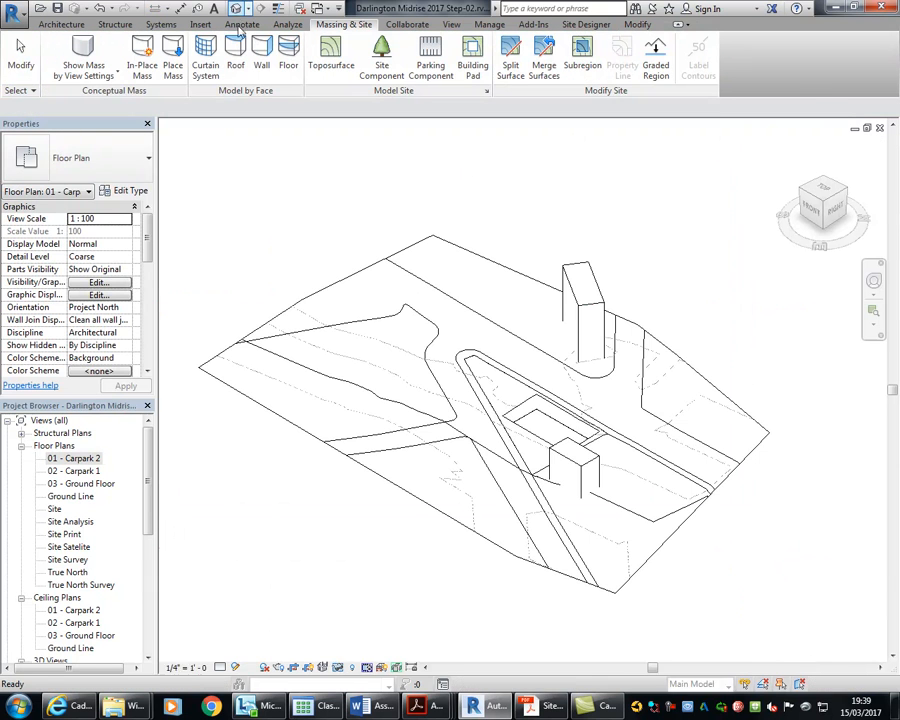
middle_click_drag(609, 597, 560, 420, "shift")
scroll(519, 419, "up", 5)
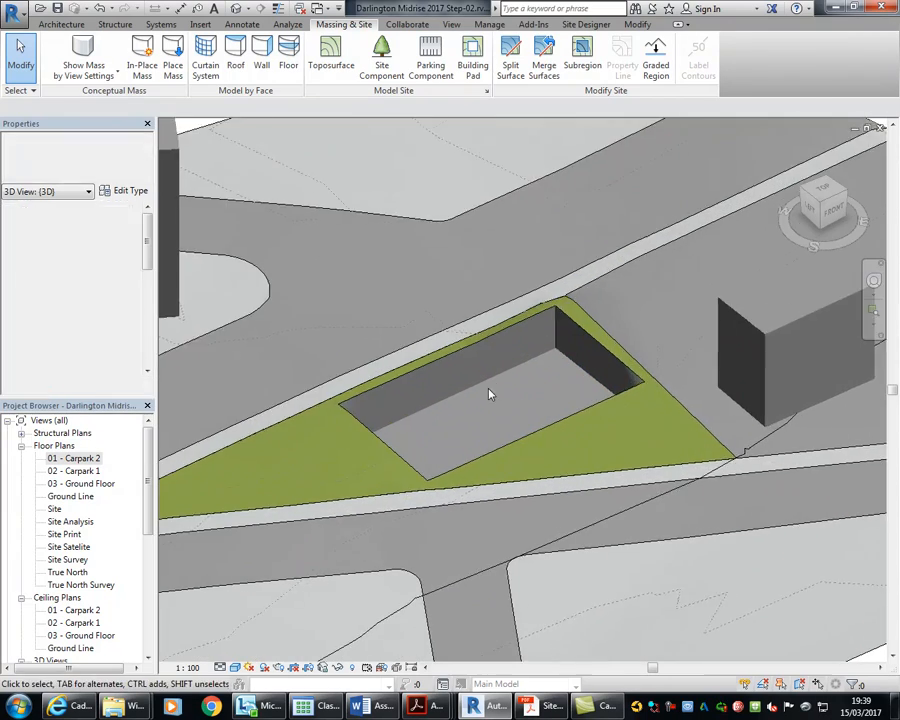
scroll(488, 386, "up", 3)
scroll(398, 422, "down", 2)
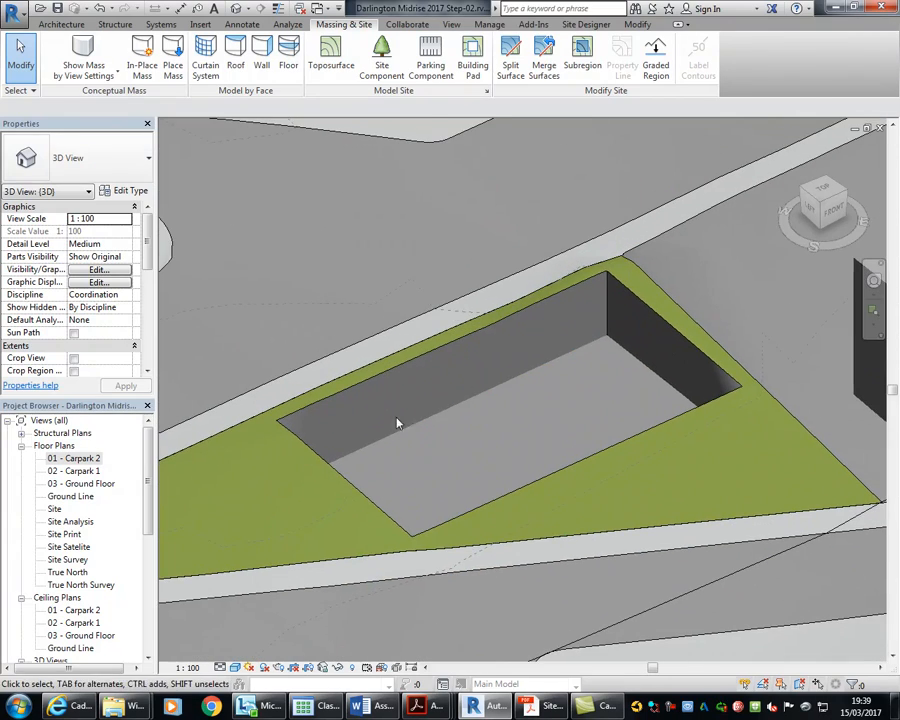
double_click(55, 459)
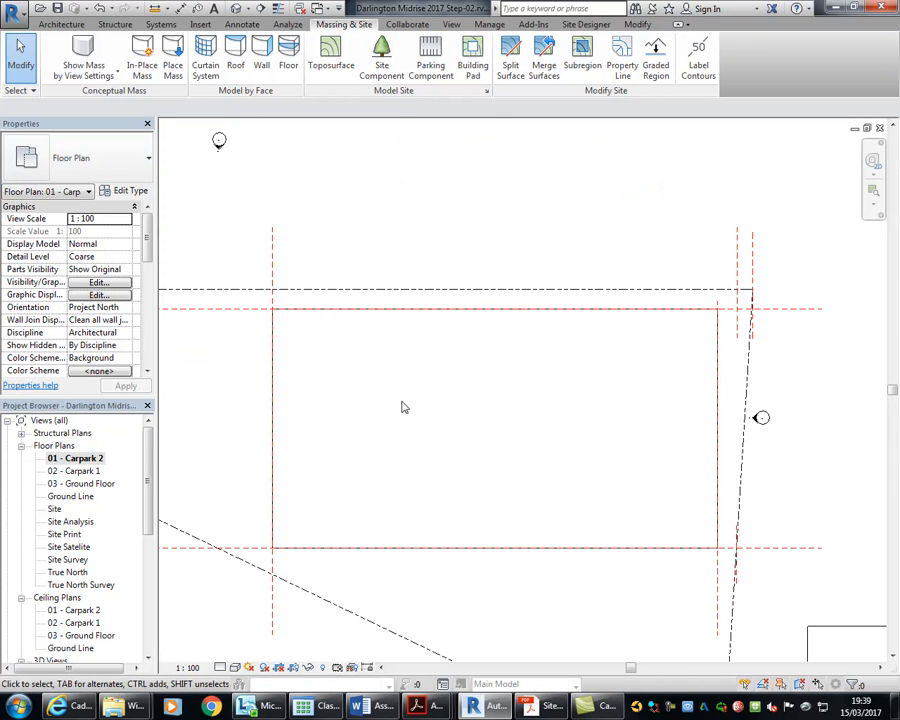
middle_click_drag(417, 405, 358, 394)
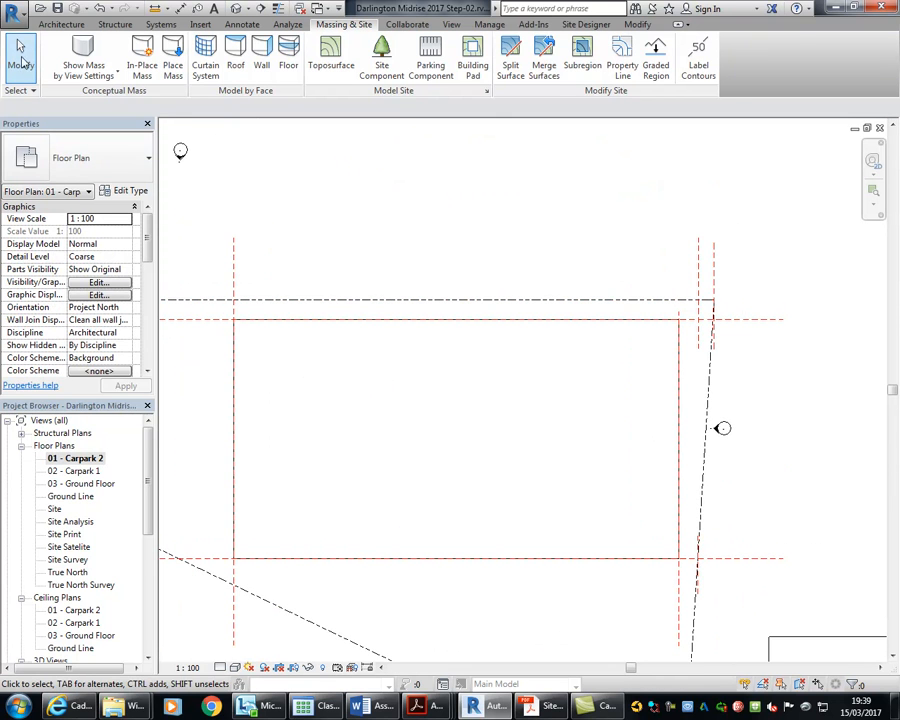
Start a wall, check the perimeter wall details on the Carpark Level 2 plan in Adobe Acrobat, and return to Revit
left_click(59, 25)
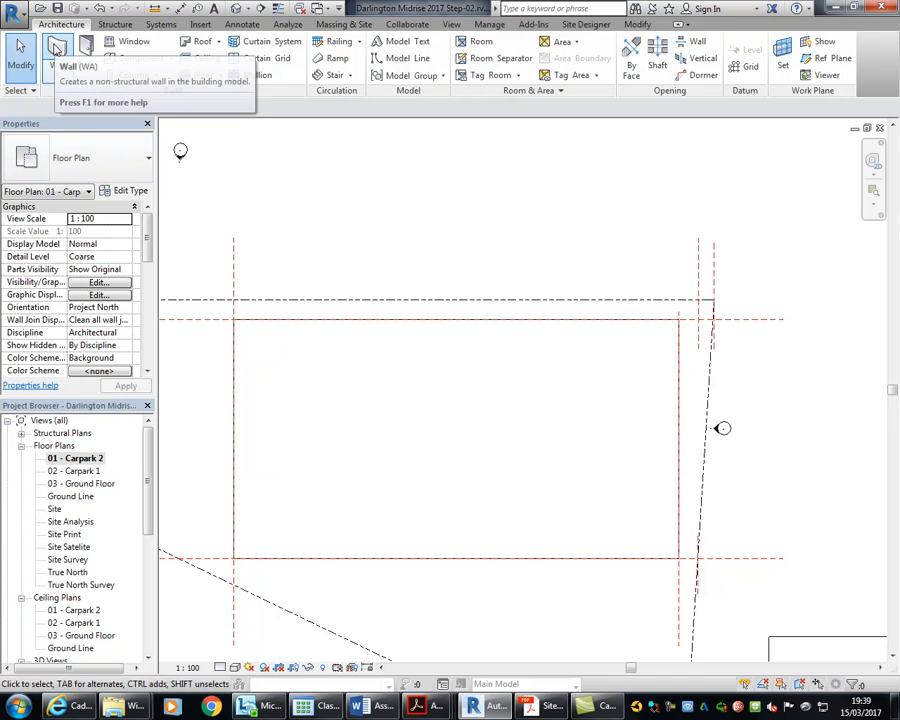
left_click(57, 50)
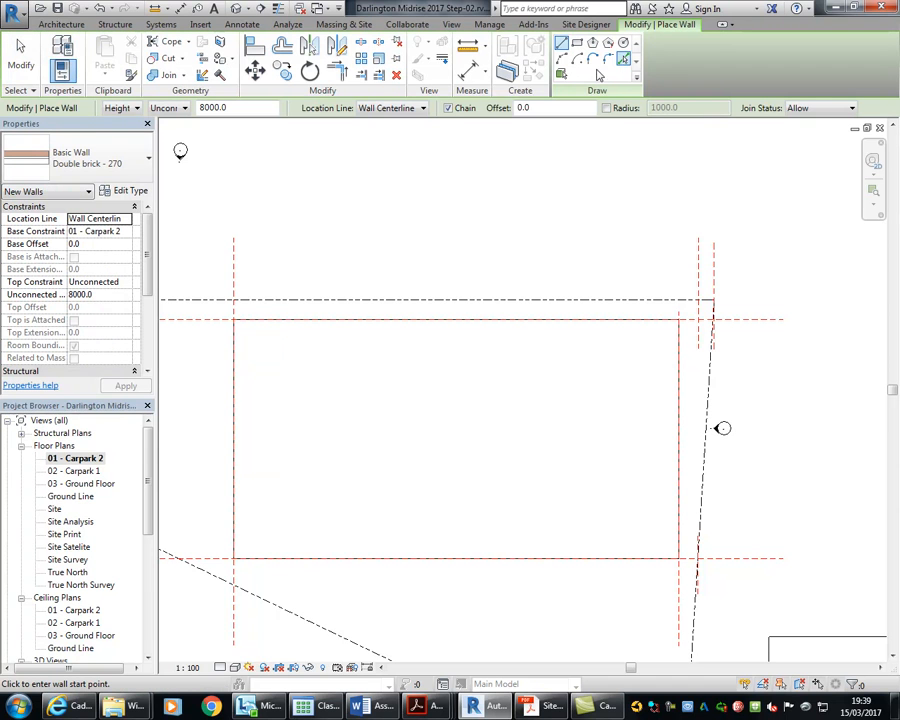
left_click(86, 163)
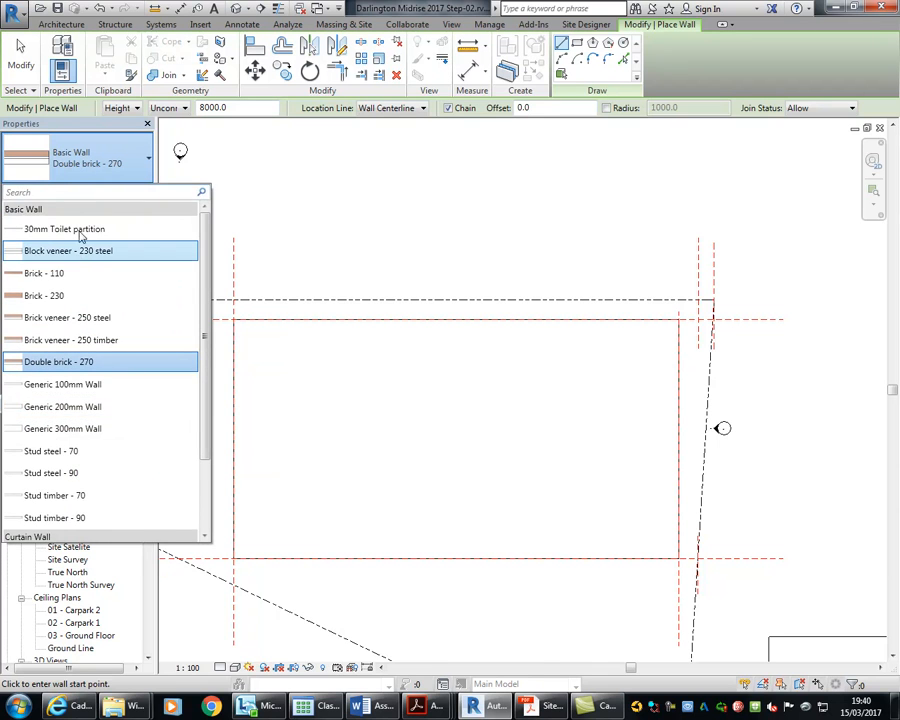
scroll(60, 250, "down", 2)
scroll(55, 340, "up", 2)
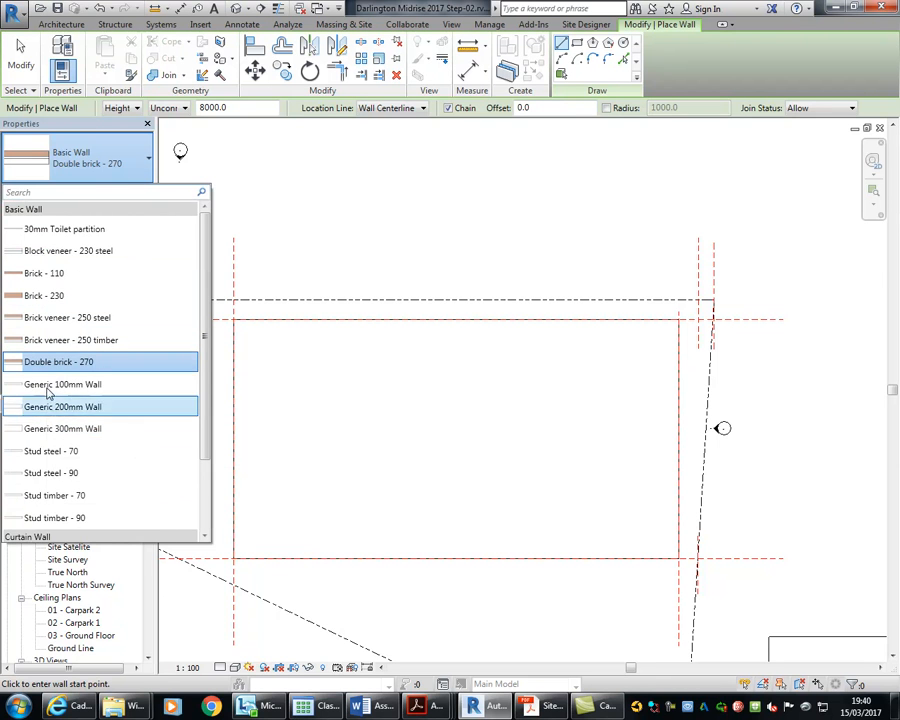
left_click(548, 706)
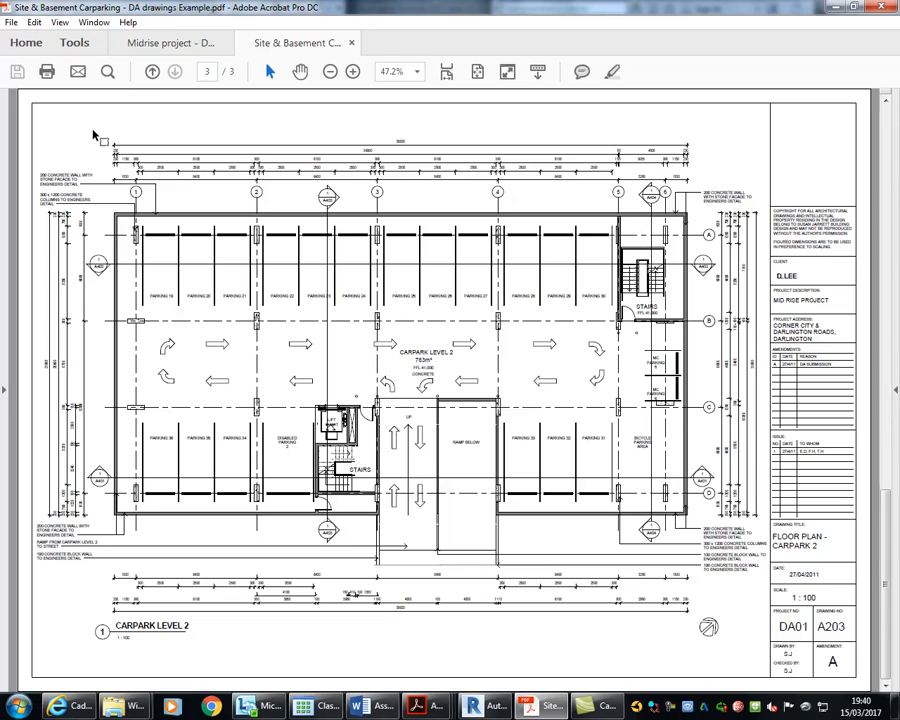
scroll(93, 135, "up", 6, "ctrl")
scroll(93, 135, "down", 5, "ctrl")
scroll(90, 136, "up", 7, "ctrl")
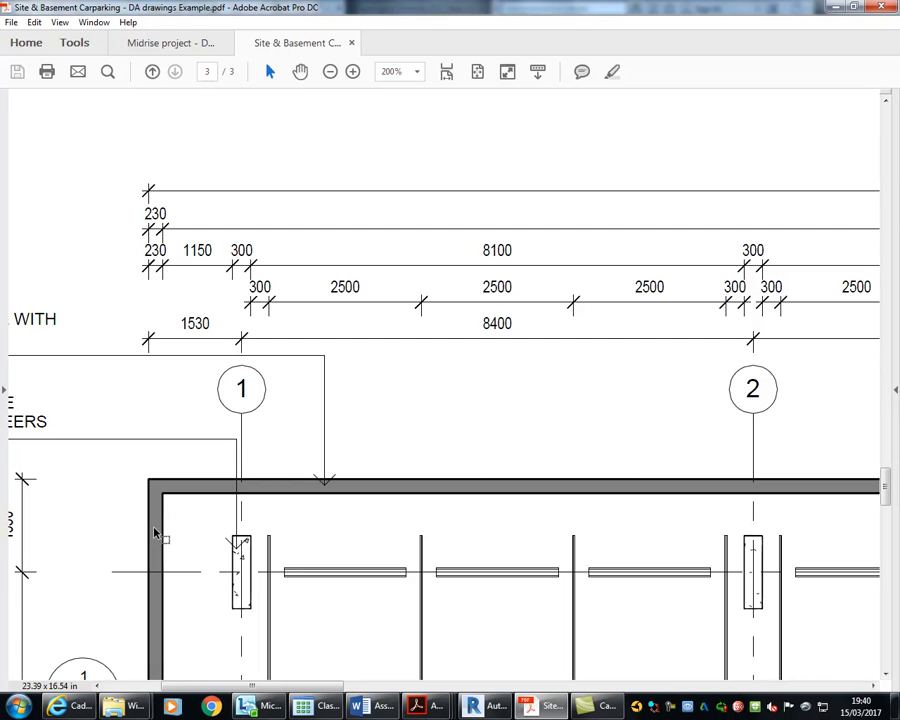
left_click(832, 8)
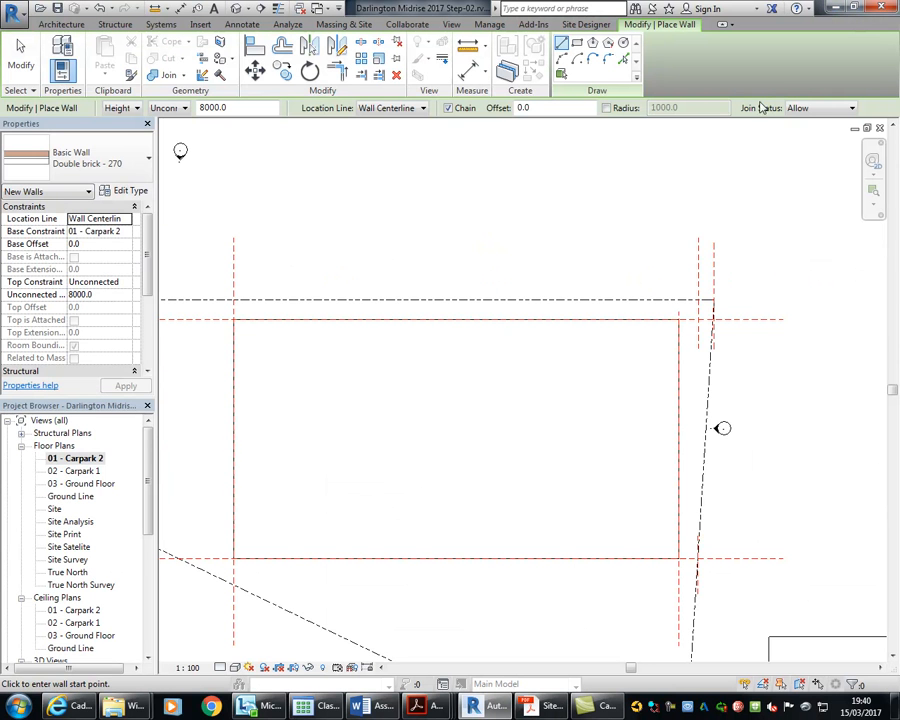
Set the new wall to the Generic 200mm Wall type with its location line at Finish Face: Exterior
left_click(108, 152)
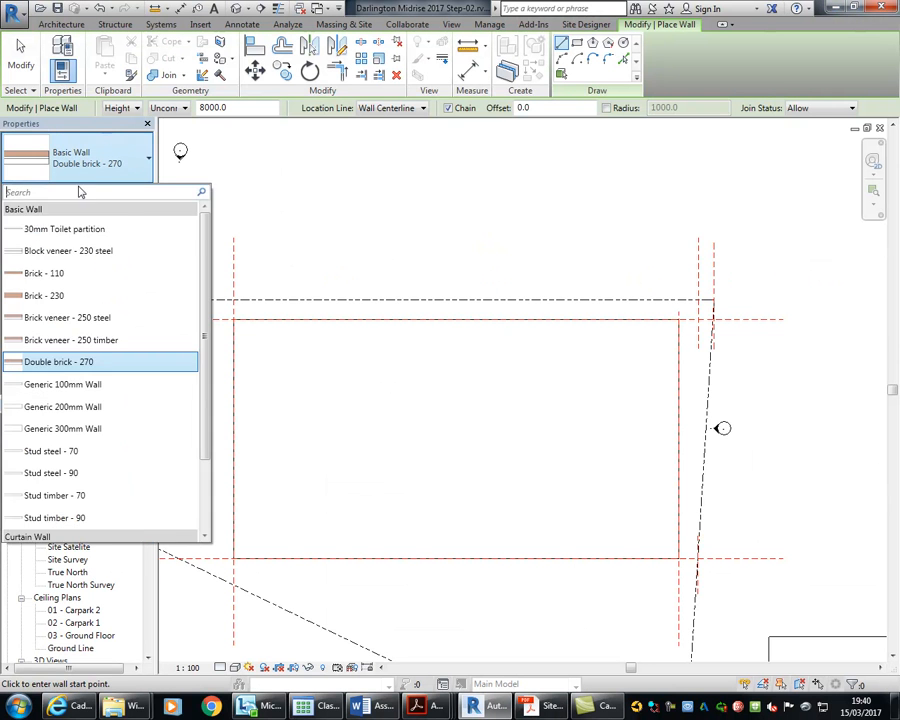
left_click(45, 410)
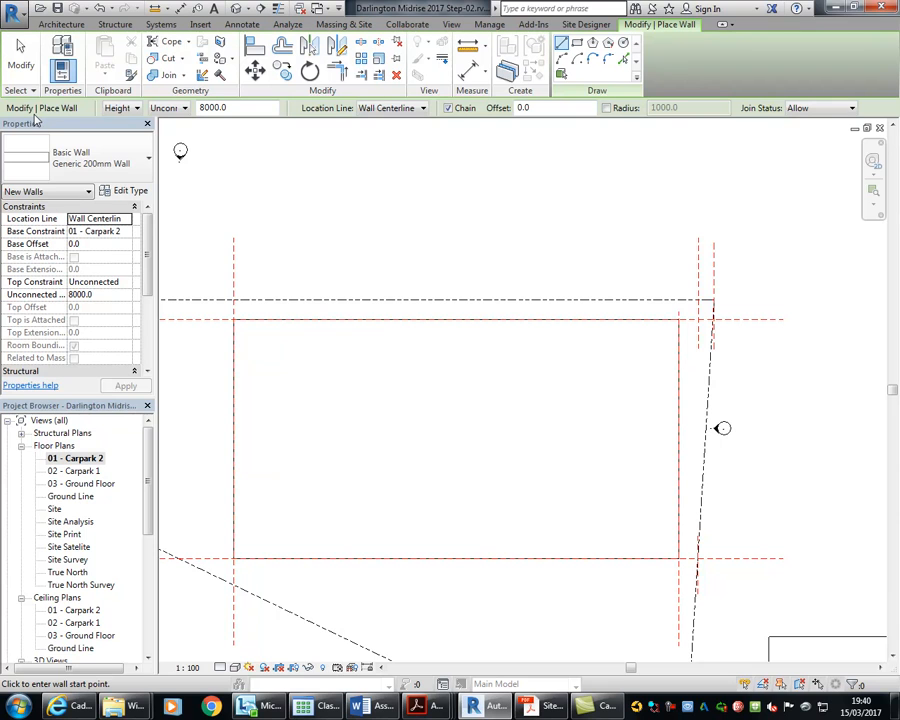
left_click(396, 110)
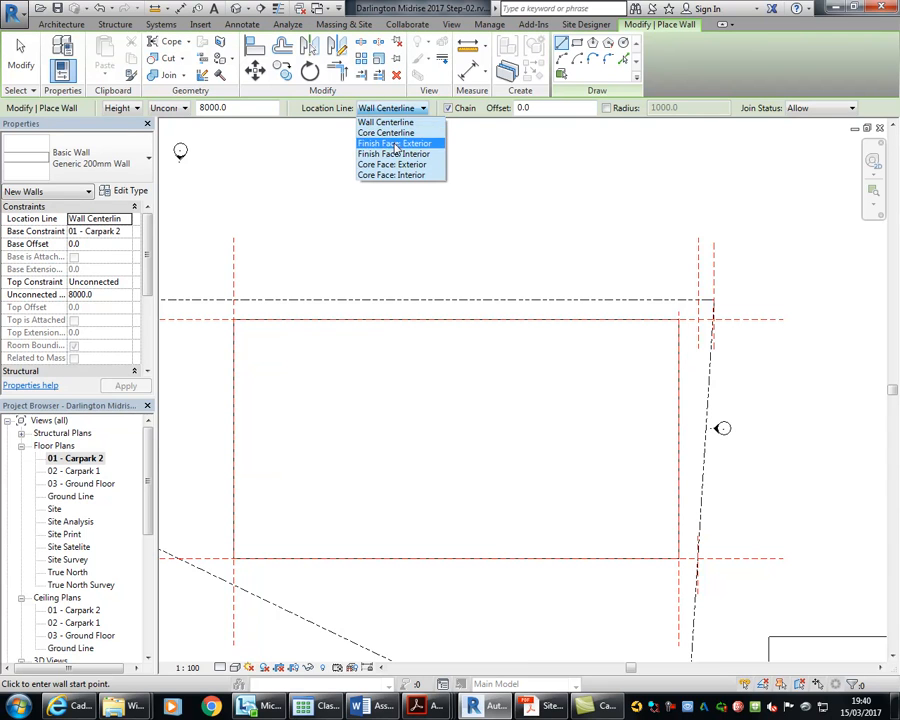
left_click(394, 143)
left_click(165, 108)
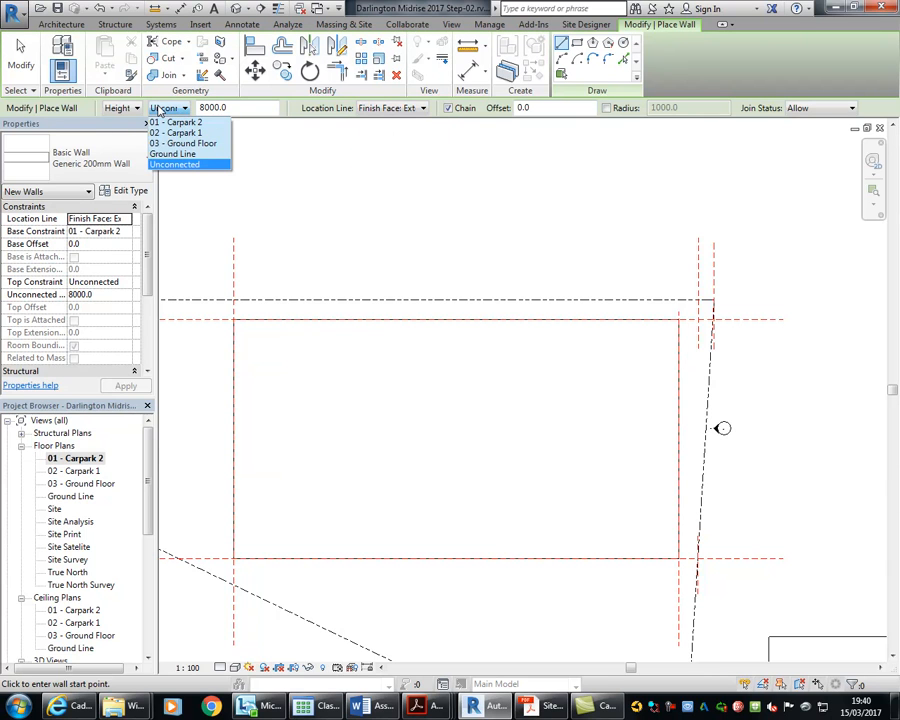
left_click(163, 109)
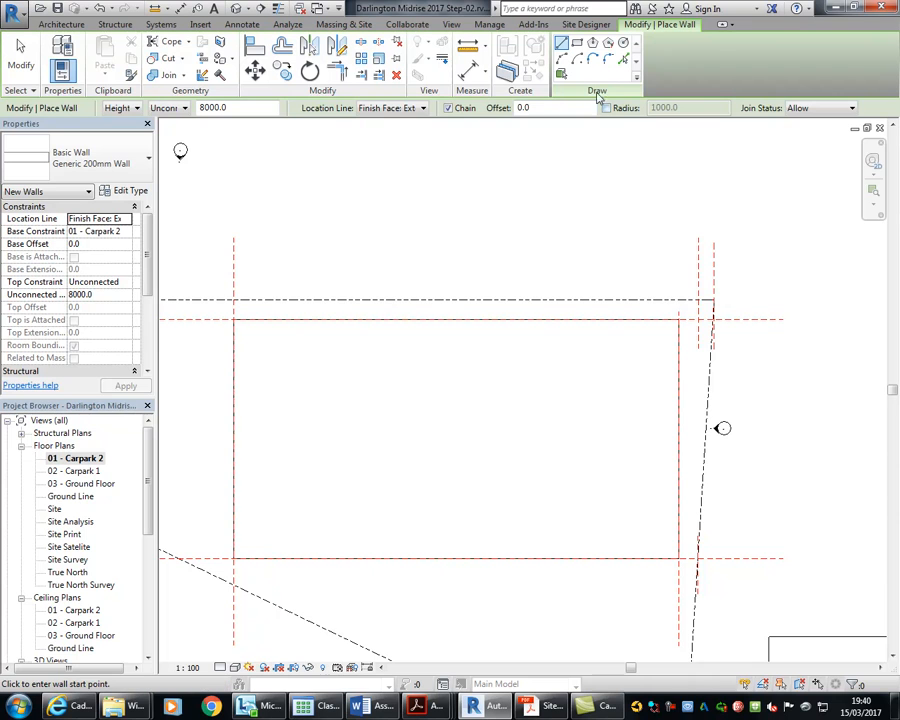
Draw the basement perimeter walls as a rectangle between opposite corners of the pad outline
left_click(624, 62)
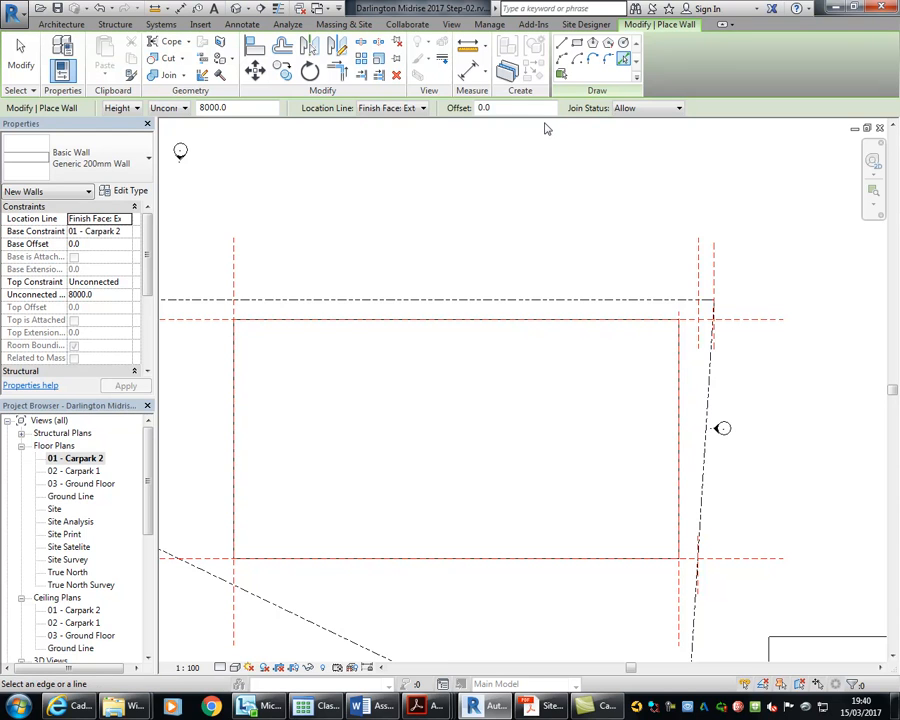
left_click(578, 45)
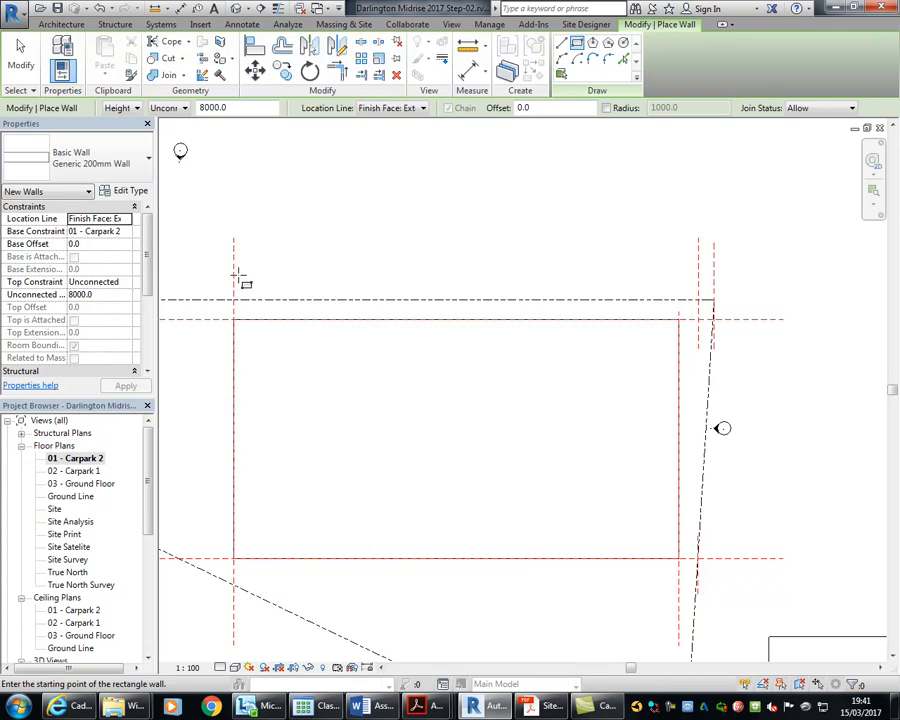
left_click(234, 319)
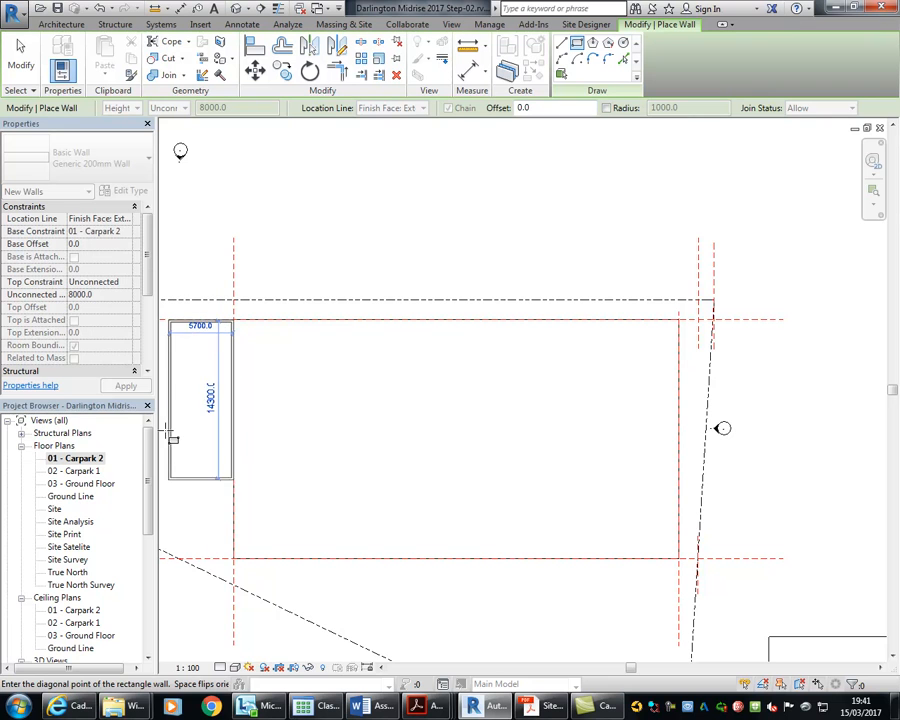
left_click(679, 559)
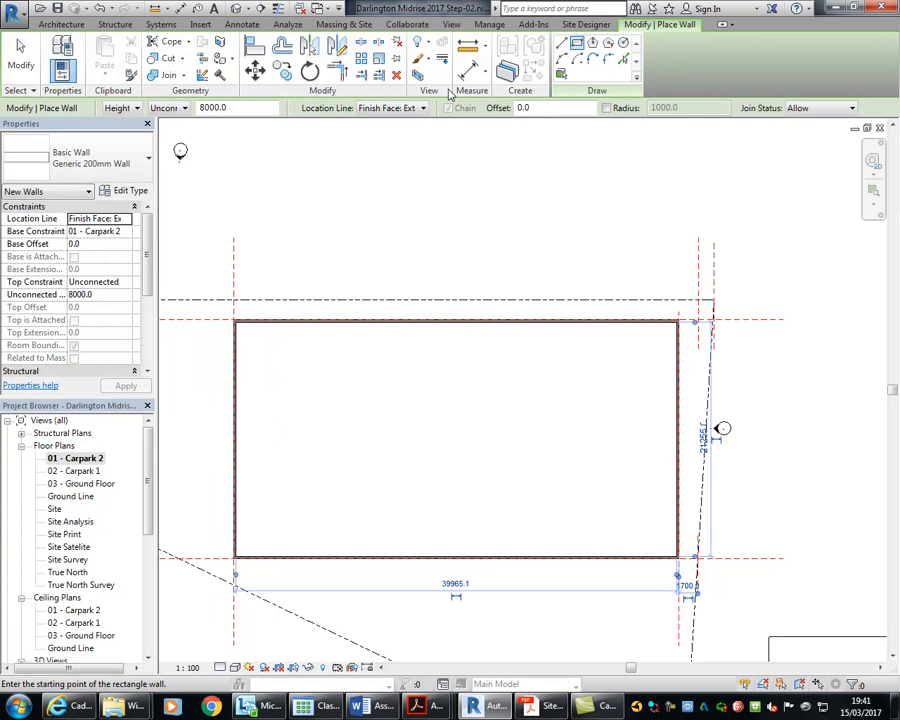
Try a straight vertical wall segment above the basement rectangle, flip its orientation while drawing, and abandon it
left_click(233, 251)
middle_click_drag(232, 206, 251, 204)
scroll(251, 203, "up", 4)
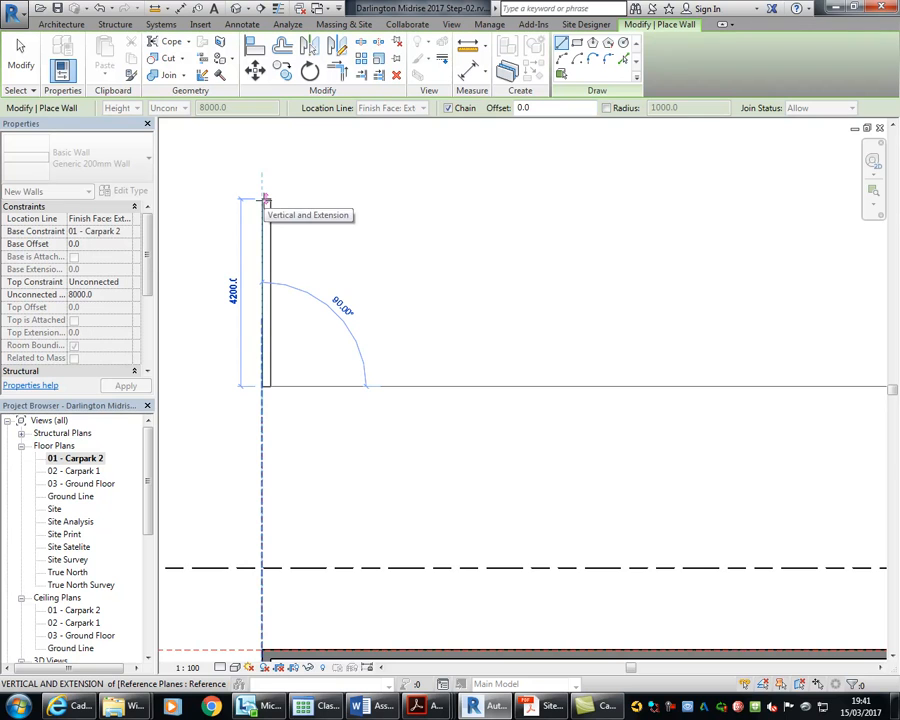
scroll(265, 200, "up", 3)
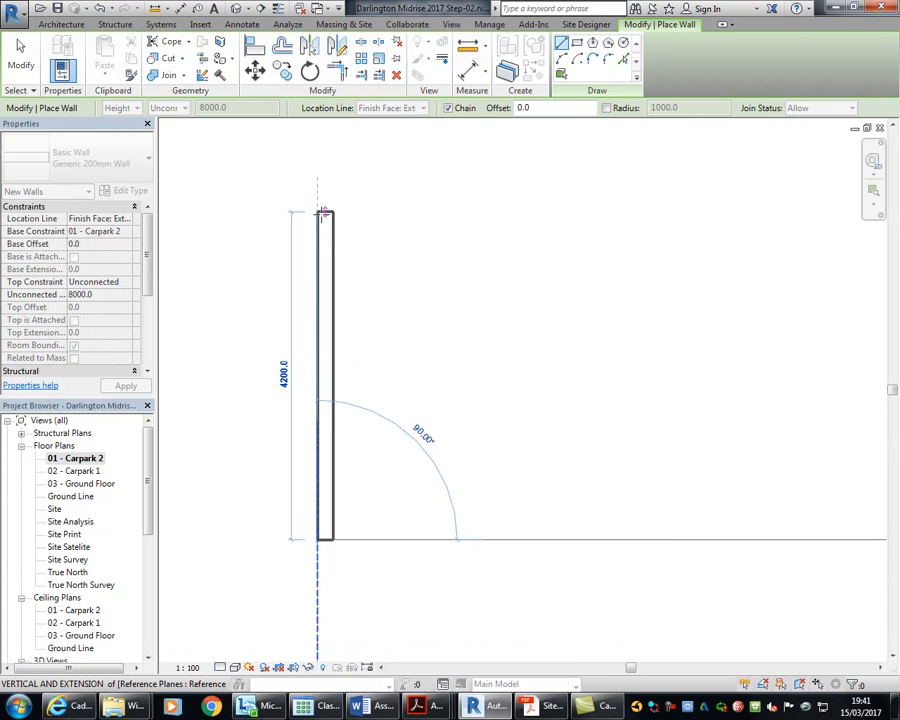
middle_click_drag(329, 201, 352, 49)
middle_click_drag(352, 562, 319, 426)
scroll(313, 496, "up", 1)
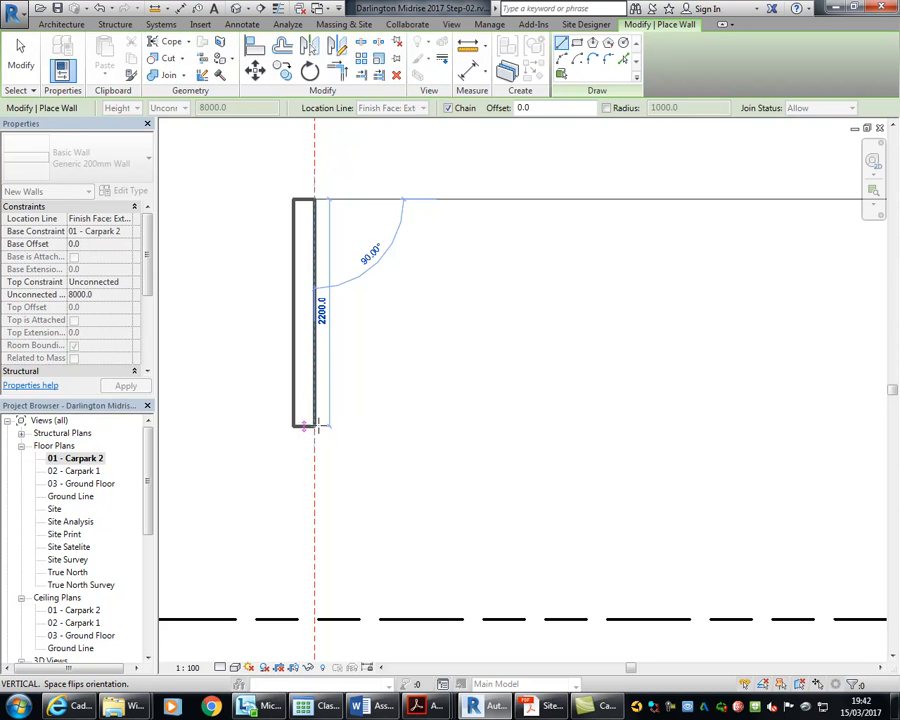
key("space")
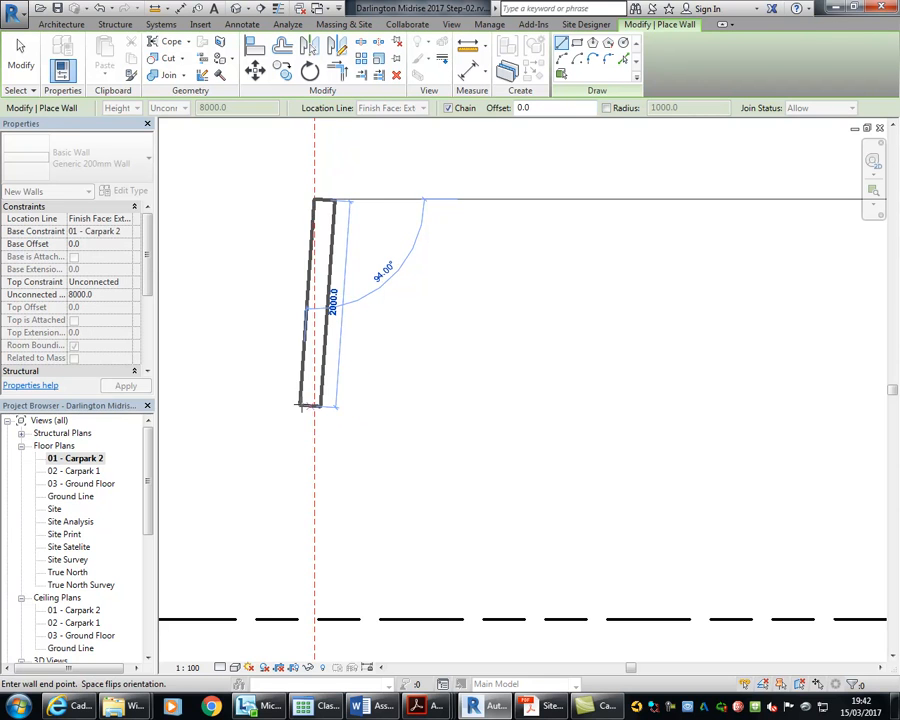
scroll(356, 315, "down", 3)
key("Escape")
key("Escape")
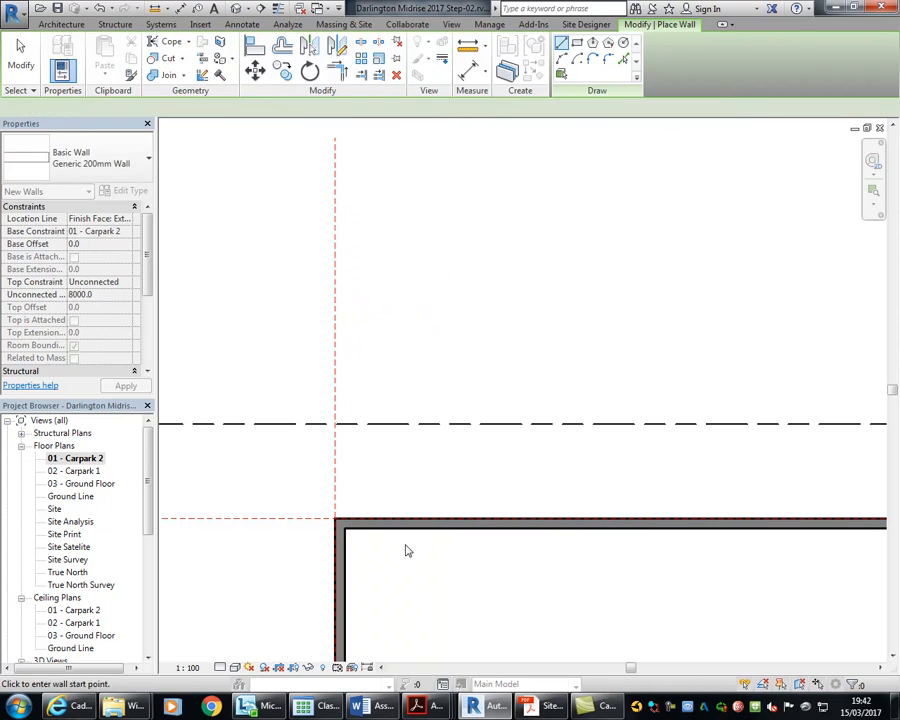
Inspect the type properties and layer structure of the basement's upper perimeter wall, leaving them unchanged
left_click(418, 528)
left_click(126, 190)
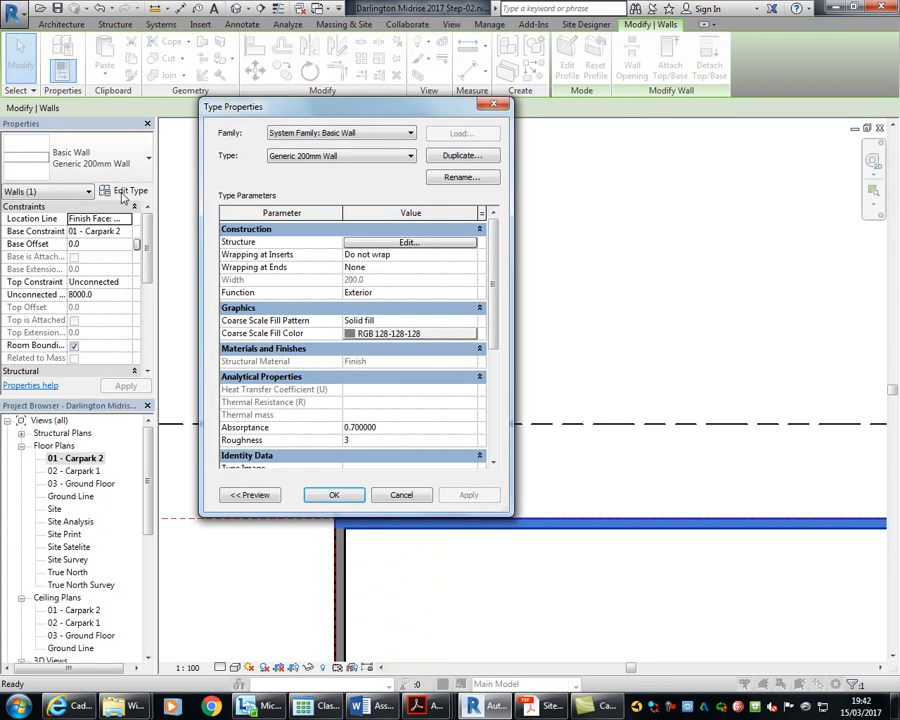
left_click(410, 243)
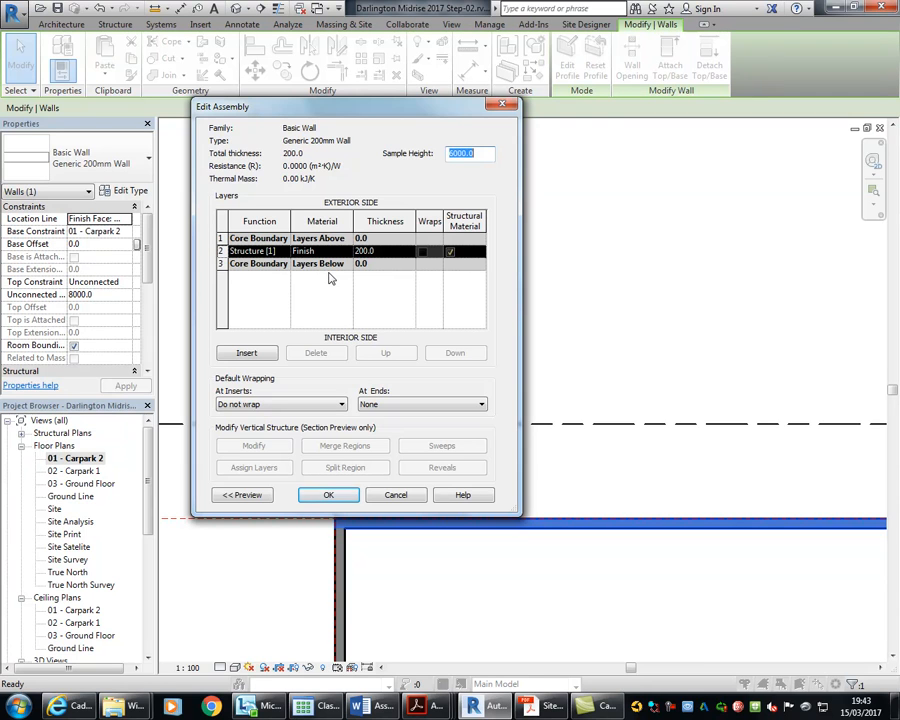
left_click(398, 494)
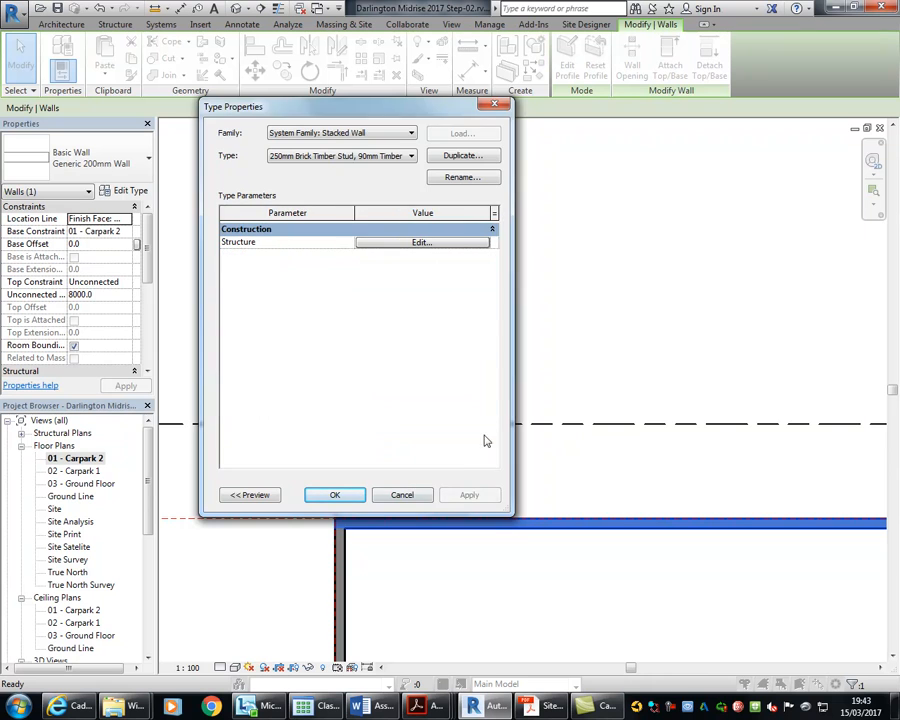
left_click(405, 497)
Check the exterior side of the upper perimeter wall by its orientation flip arrows, then deselect the wall
middle_click_drag(409, 497, 356, 362)
scroll(508, 446, "down", 2)
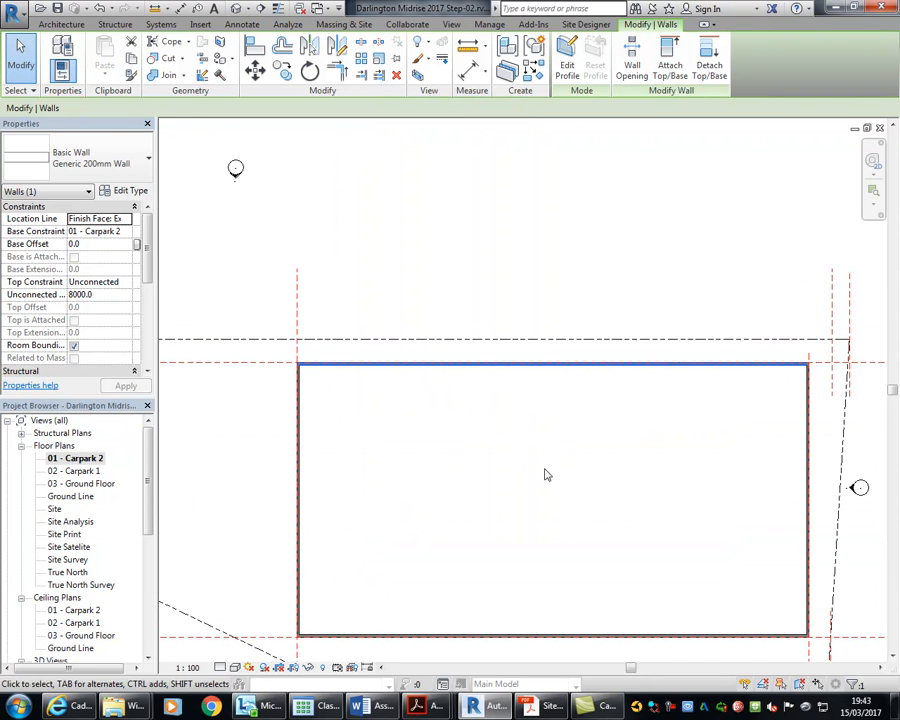
key("Escape")
left_click(541, 372)
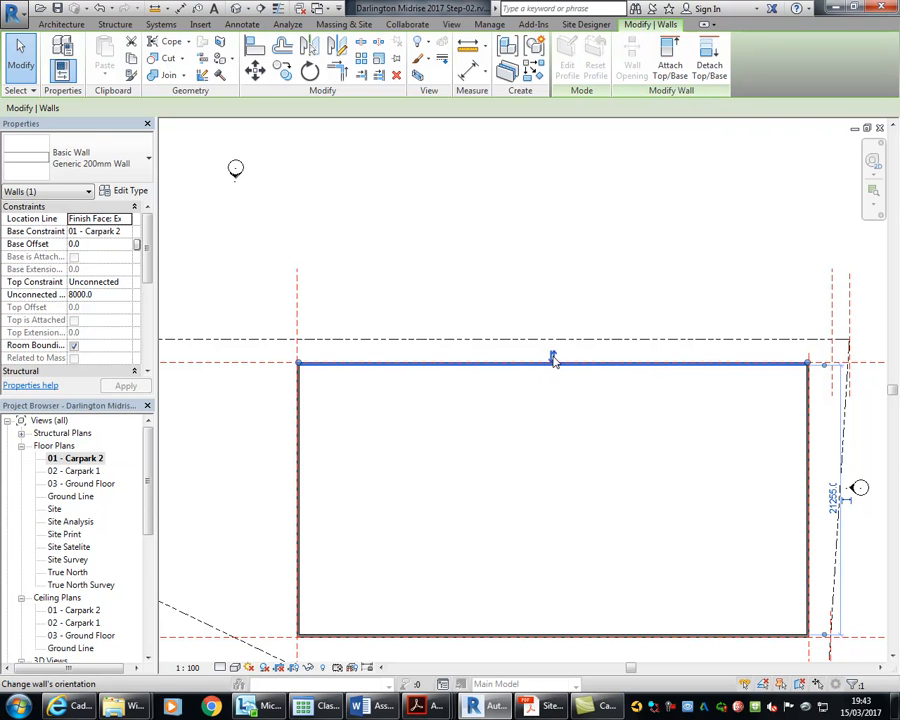
key("Escape")
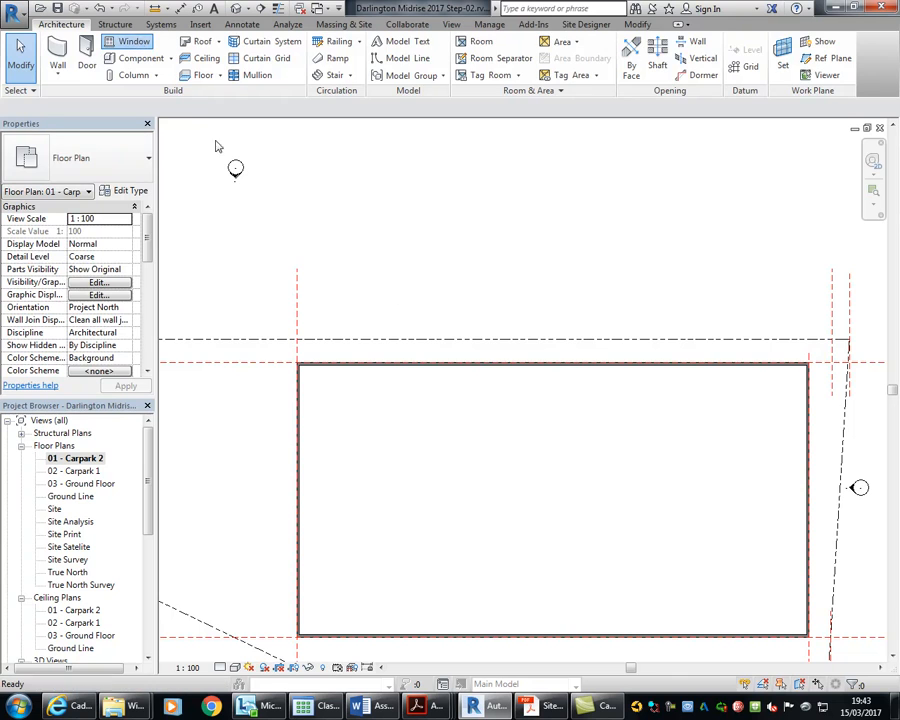
Place an M_Fixed 0915 x 1830mm window in the upper perimeter wall, about 1900 mm from the inner face of the left wall
left_click(122, 41)
scroll(320, 354, "up", 5)
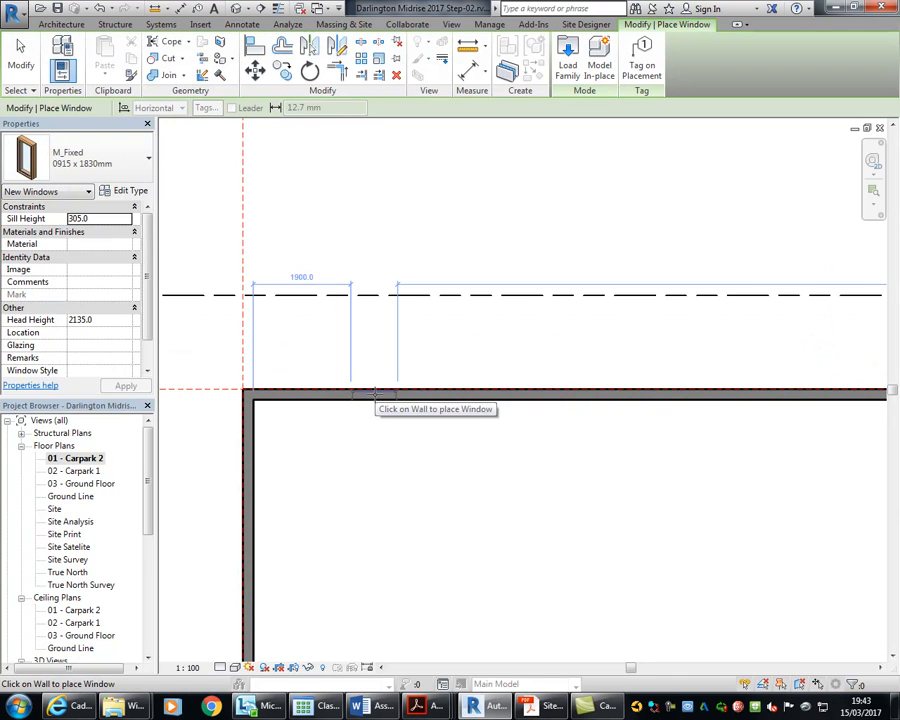
left_click(344, 470)
key("Escape")
scroll(370, 388, "up", 3)
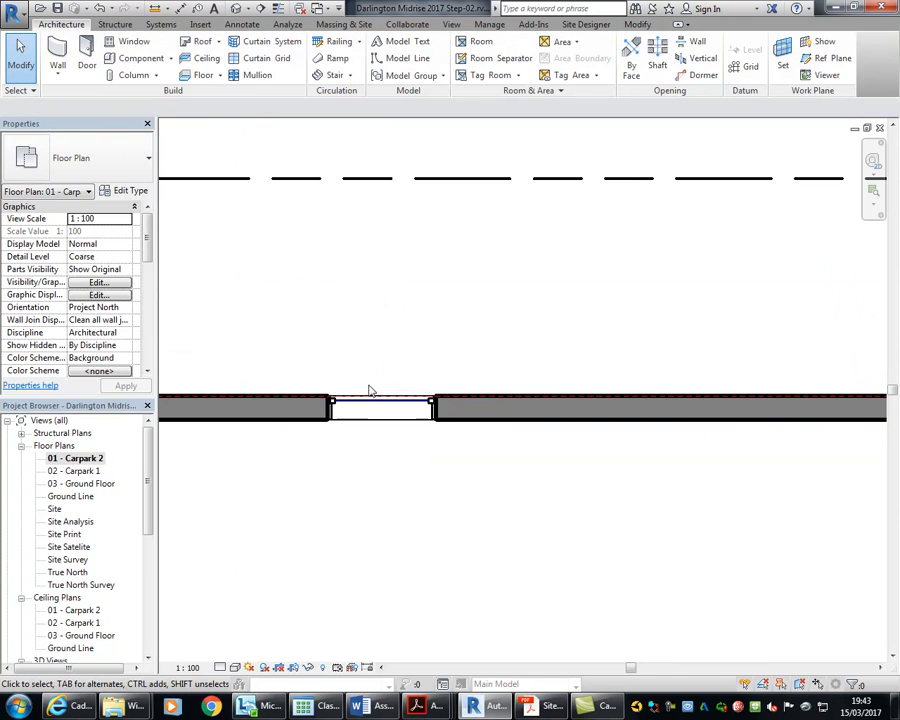
scroll(362, 407, "down", 3)
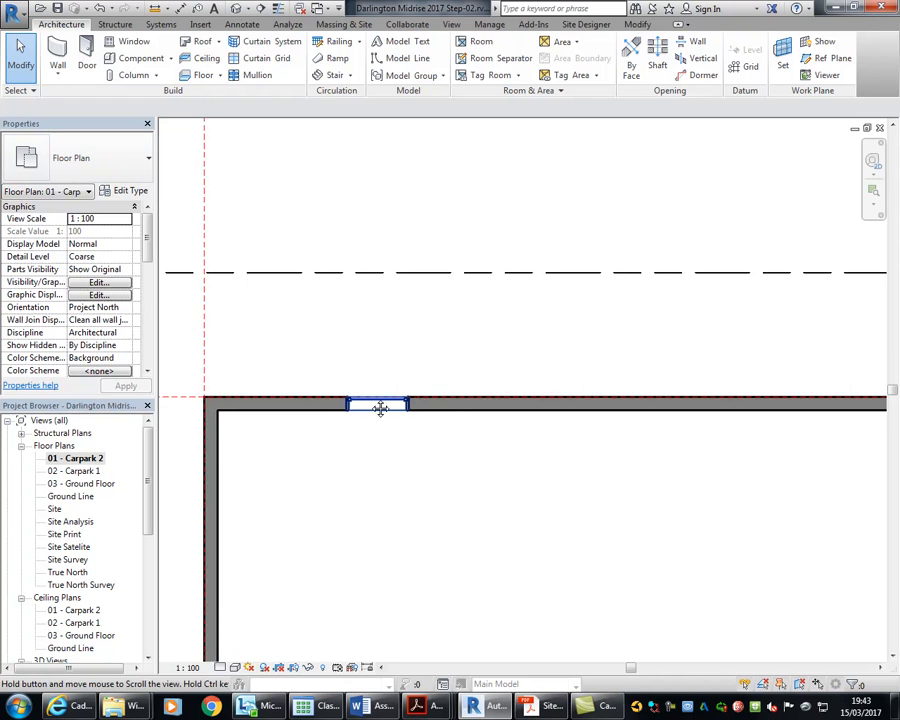
Flip the facing of the 0915 x 1830mm fixed window in the carpark's north wall, and delete the window
scroll(436, 392, "up", 2)
left_click(438, 393)
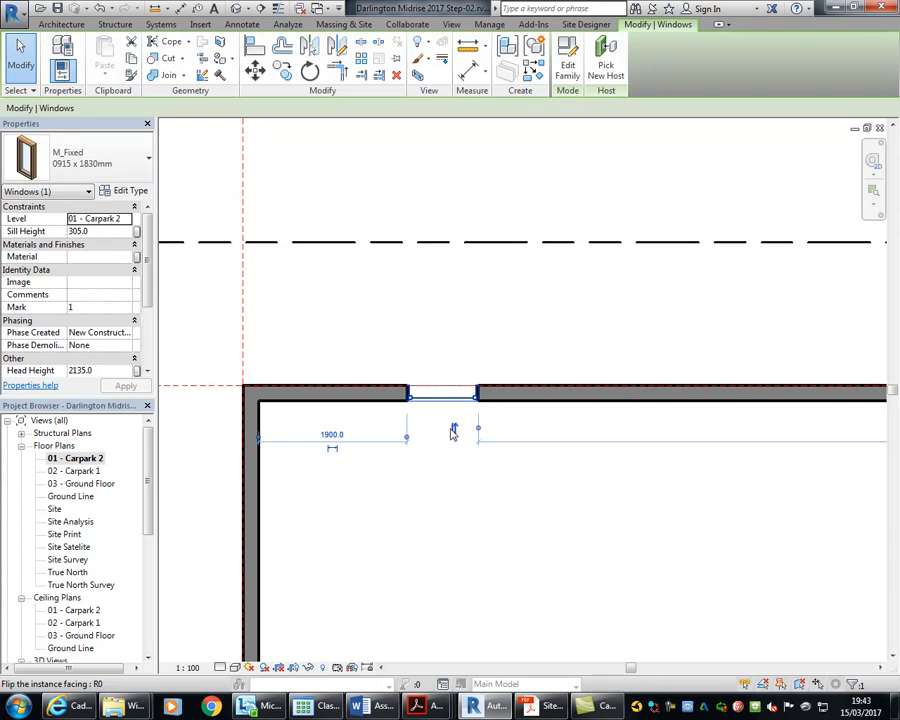
left_click(457, 447)
scroll(380, 306, "down", 3)
middle_click_drag(380, 306, 296, 214)
scroll(296, 214, "down", 4)
middle_click_drag(390, 331, 333, 341)
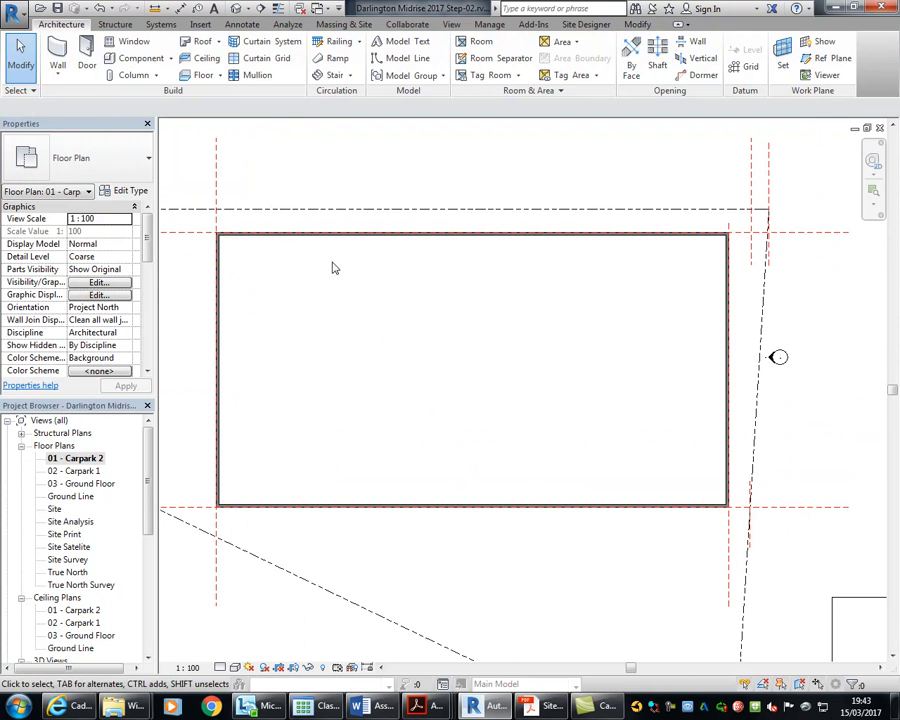
middle_click_drag(347, 298, 358, 362)
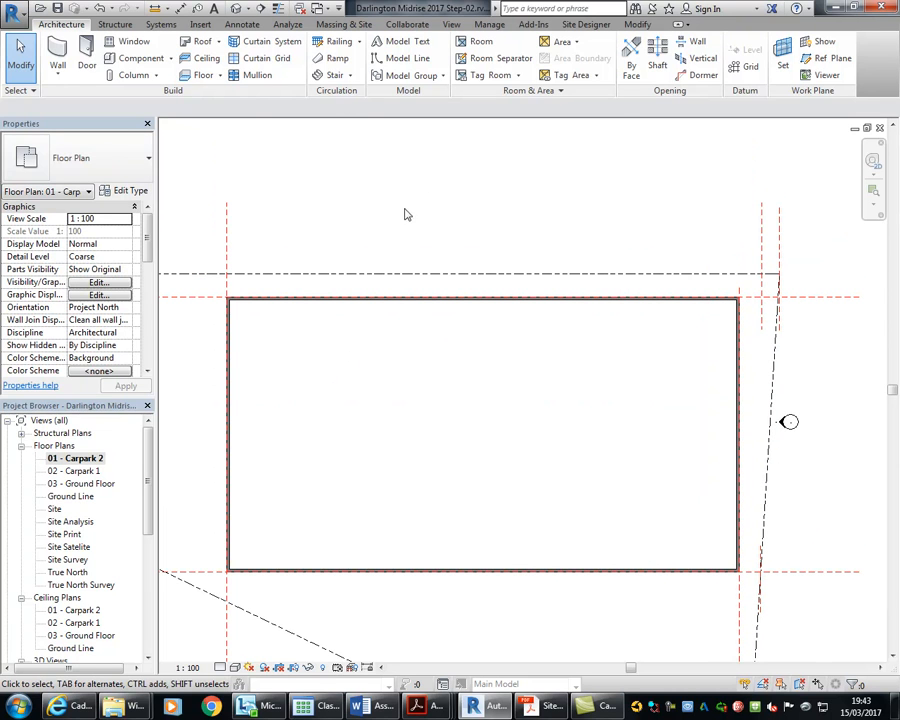
Create a Generic 150mm floor on level 01 - Carpark 2, with its boundary picked from the whole chain of outer walls
left_click(202, 77)
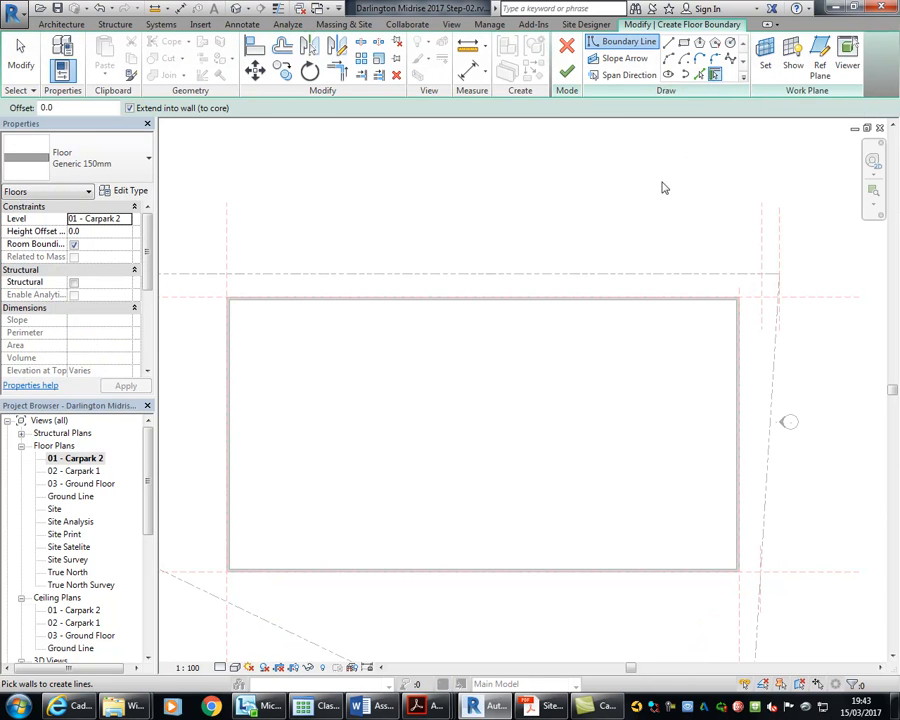
key("Tab")
left_click(421, 299)
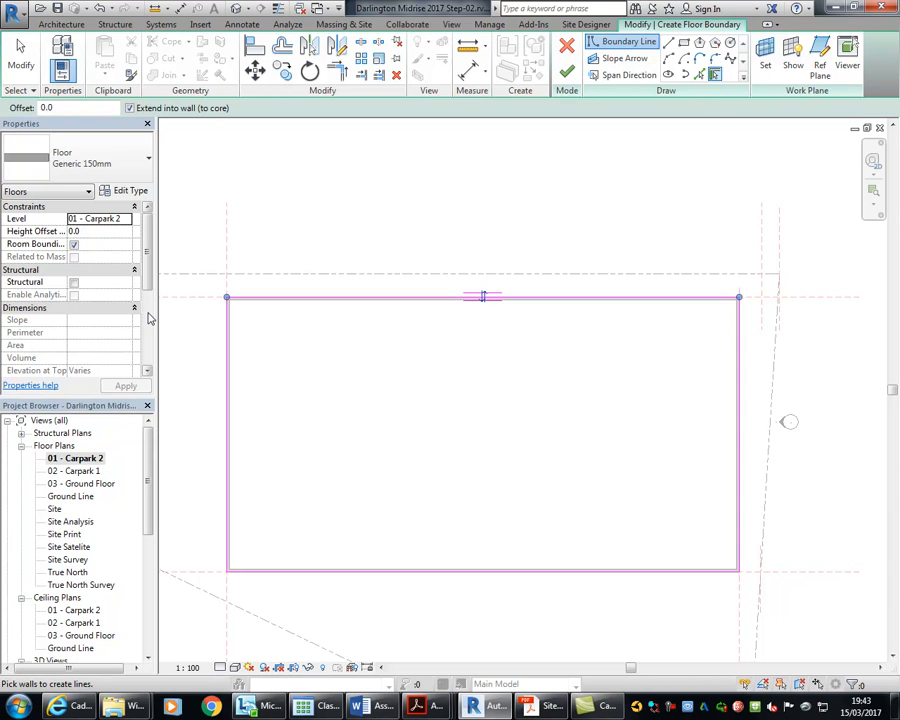
scroll(192, 304, "up", 5)
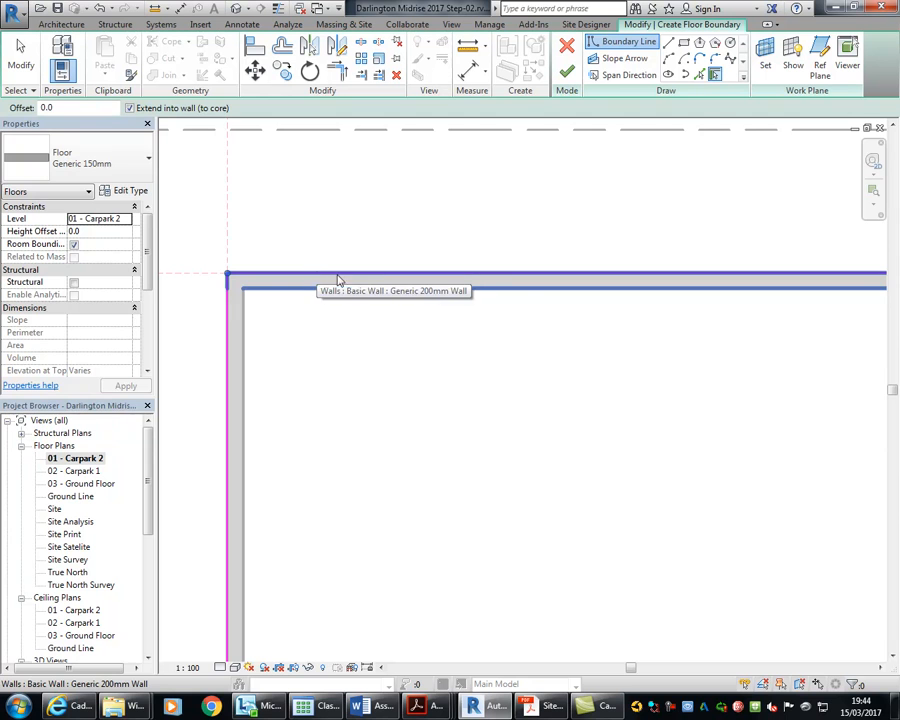
scroll(378, 285, "down", 2)
scroll(542, 482, "down", 2)
middle_click_drag(542, 482, 392, 418)
scroll(392, 418, "down", 1)
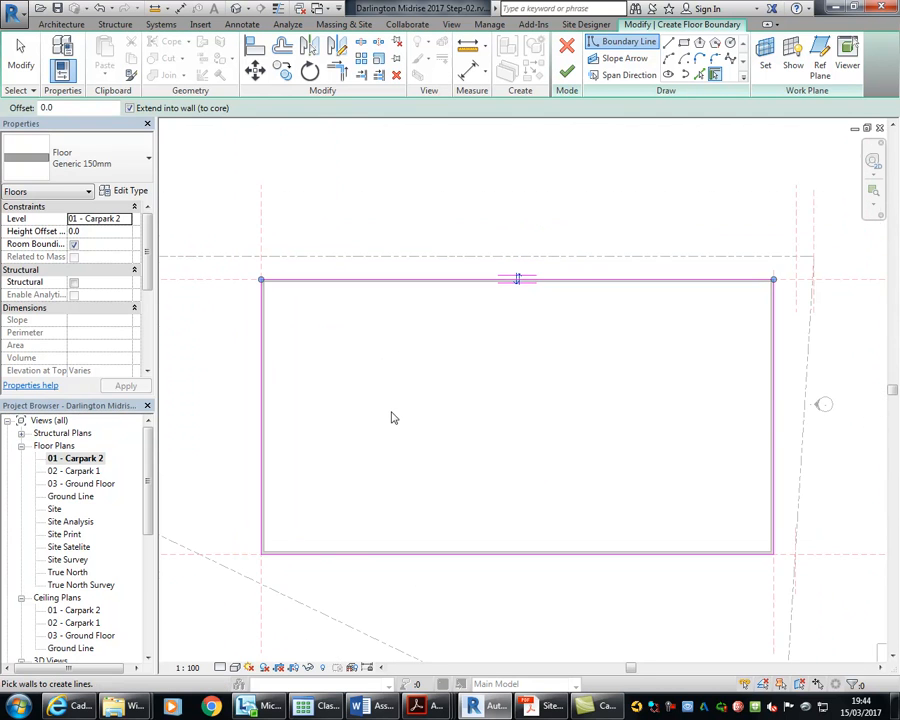
left_click(566, 73)
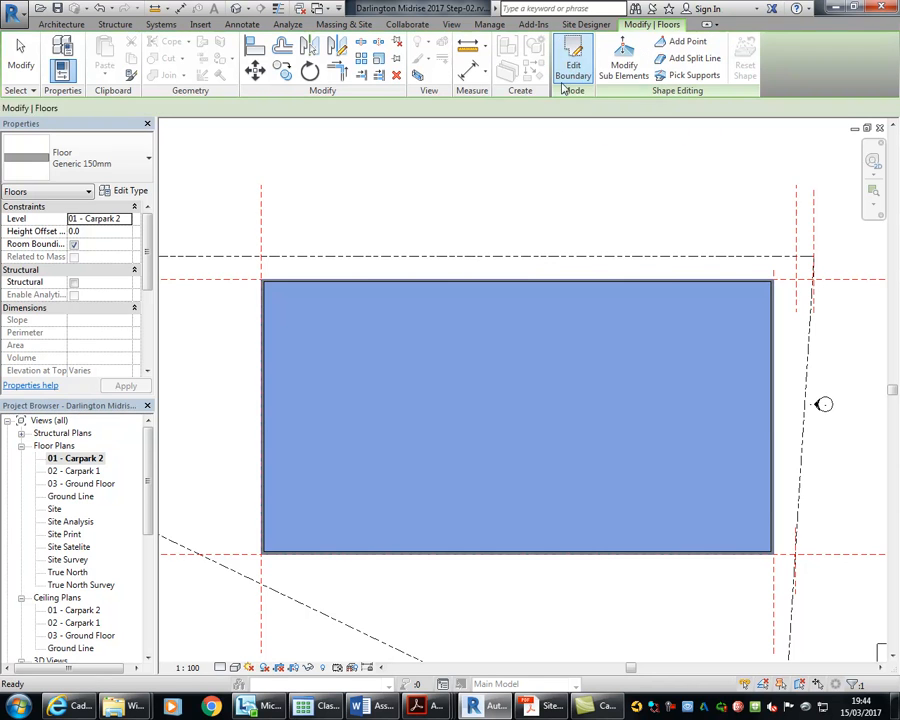
left_click(407, 185)
Open the Section 1 view and check what it cuts through
scroll(482, 233, "down", 3)
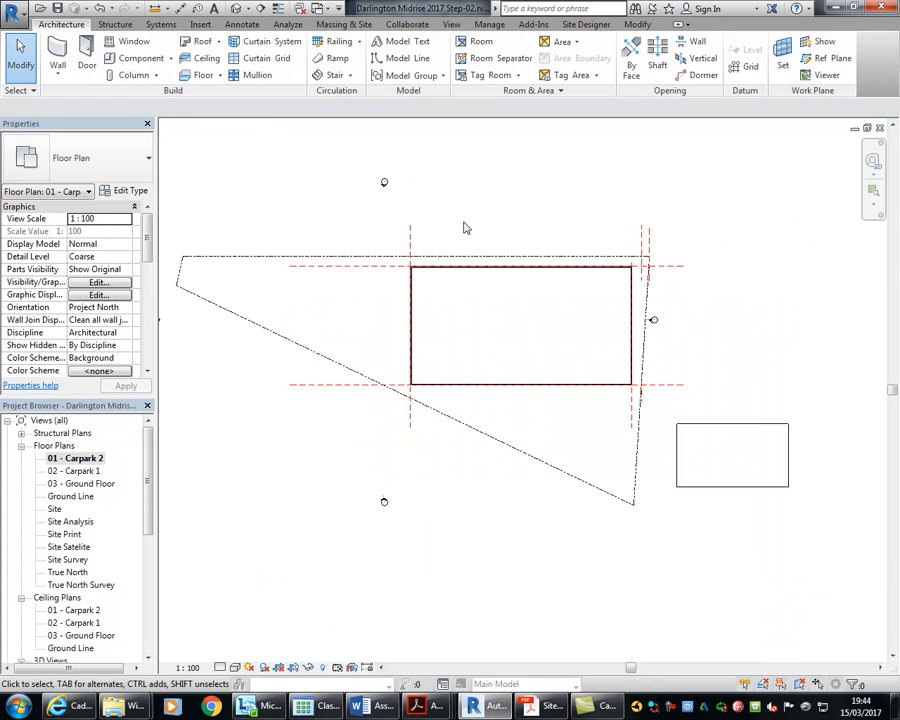
scroll(87, 533, "down", 5)
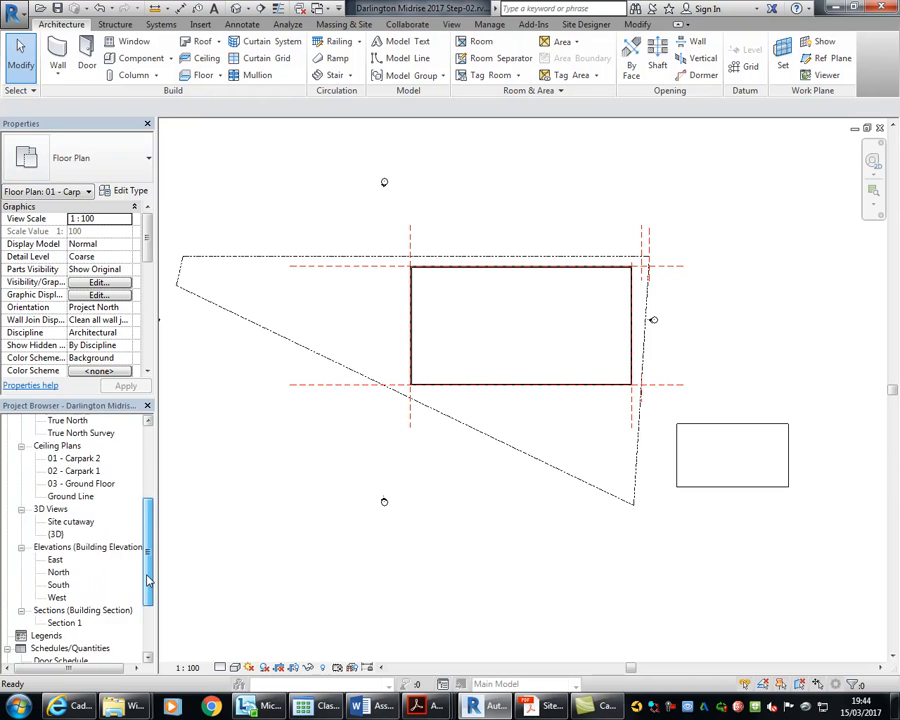
double_click(64, 597)
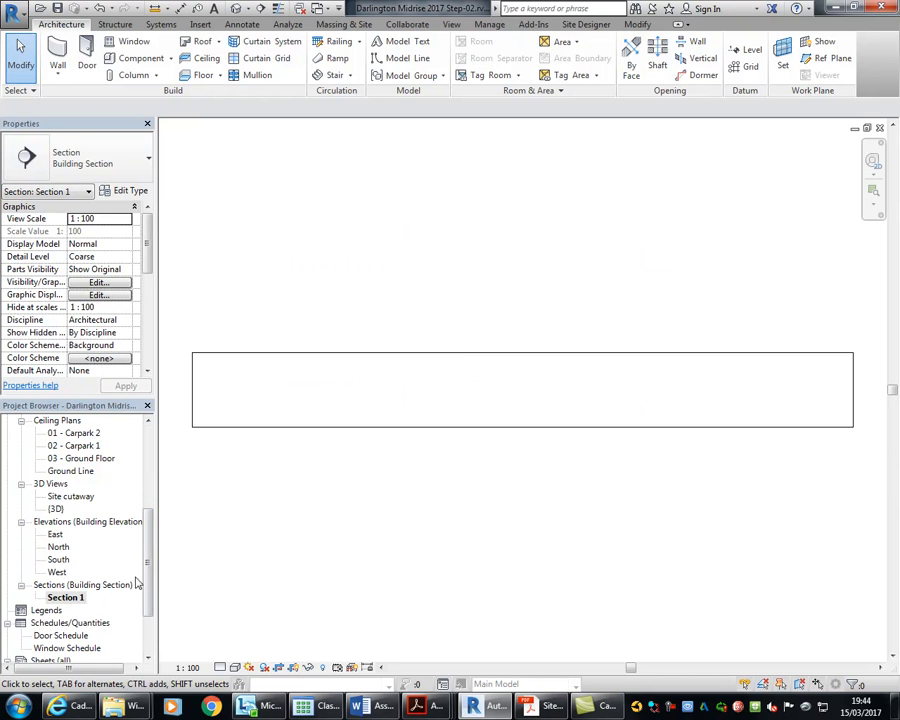
left_click(64, 597)
scroll(84, 492, "up", 5)
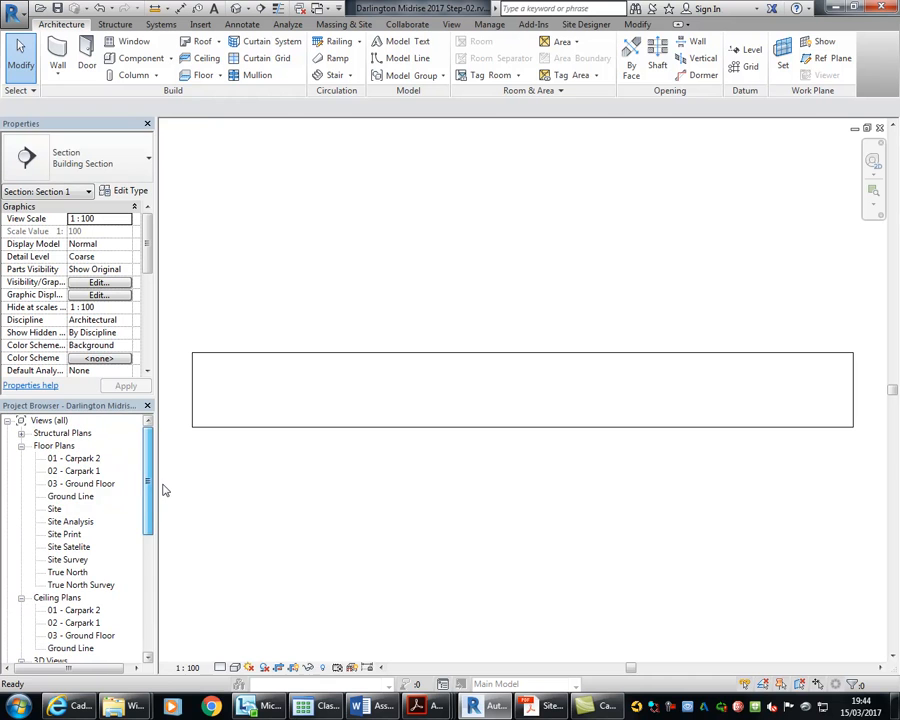
Look for the Section 1 line on the 03 - Ground Floor, Ground Line and Site floor plans
double_click(84, 484)
mouse_move(346, 294)
middle_mouse_down()
mouse_move(534, 339)
mouse_move(500, 311)
mouse_move(466, 305)
middle_mouse_up()
scroll(488, 305, "down", 4)
scroll(477, 303, "up", 3)
scroll(477, 303, "up", 2)
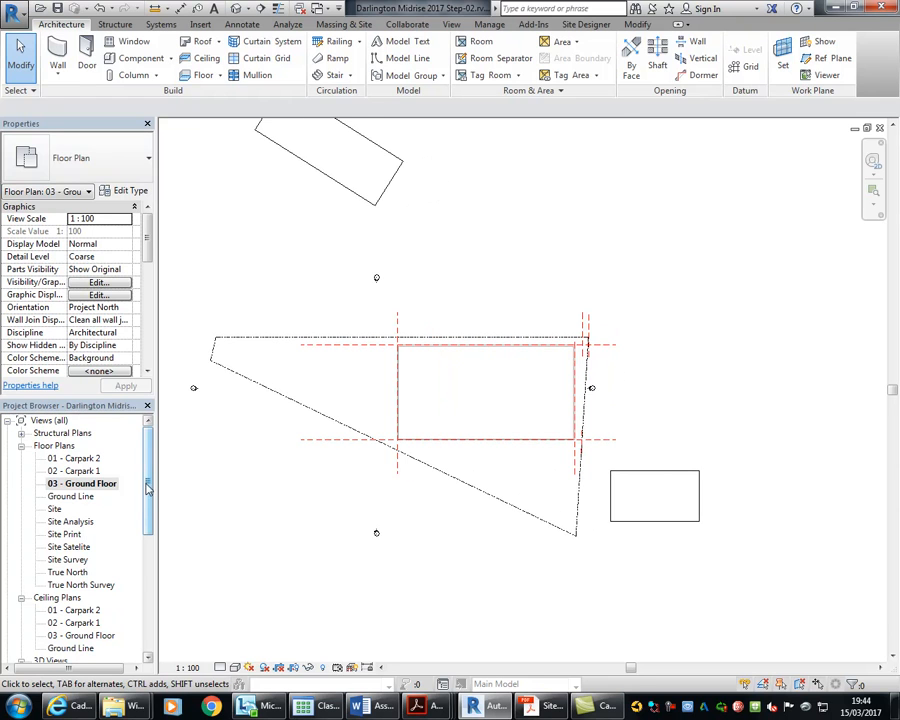
scroll(283, 275, "down", 2)
middle_click_drag(283, 277, 357, 307)
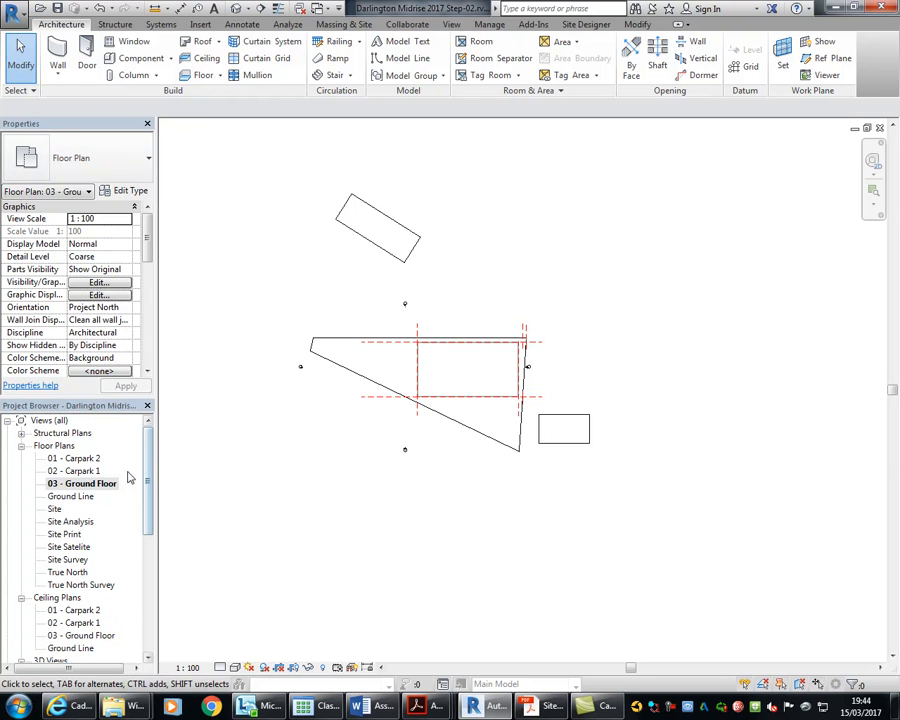
double_click(58, 495)
scroll(327, 404, "down", 4)
mouse_move(327, 404)
middle_mouse_down()
mouse_move(554, 370)
mouse_move(526, 388)
middle_mouse_up()
scroll(526, 388, "up", 1)
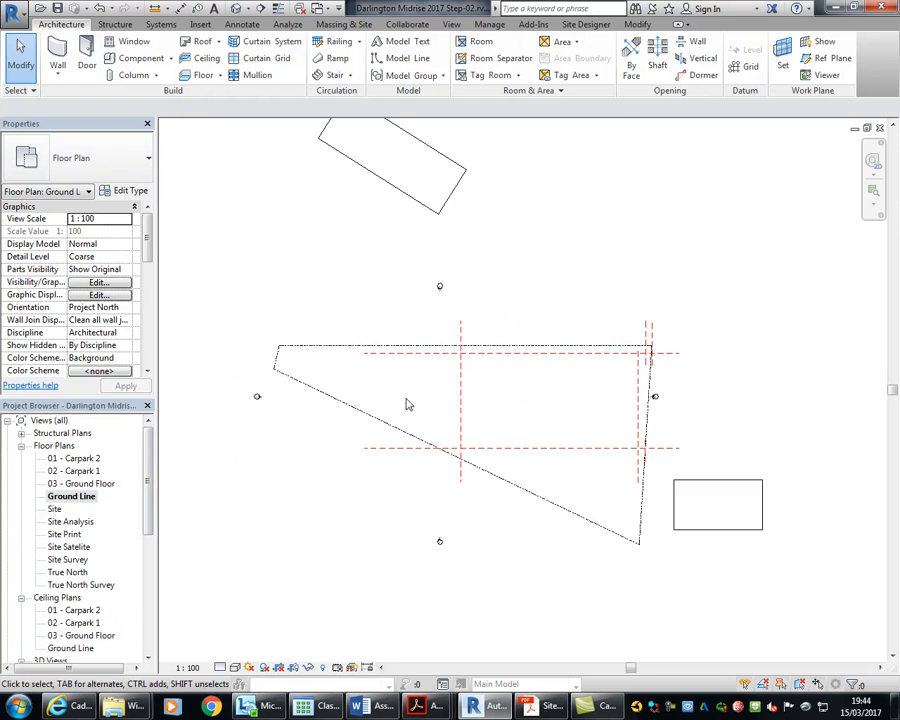
double_click(54, 509)
scroll(368, 415, "down", 5)
scroll(394, 426, "up", 4)
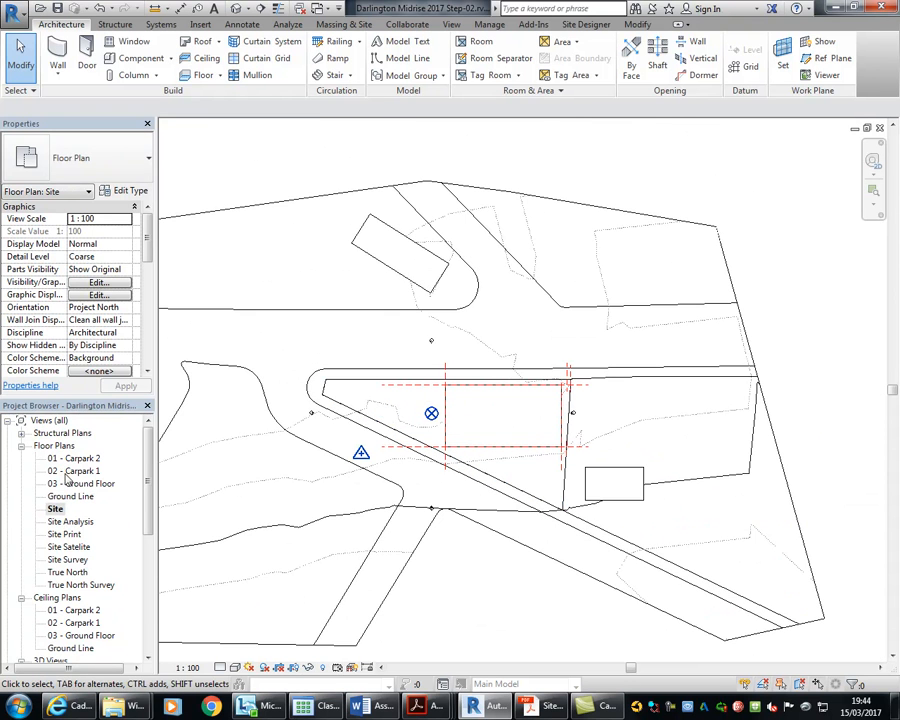
Return to the 01 - Carpark 2 floor plan and delete the Section 1 view from the project
double_click(66, 458)
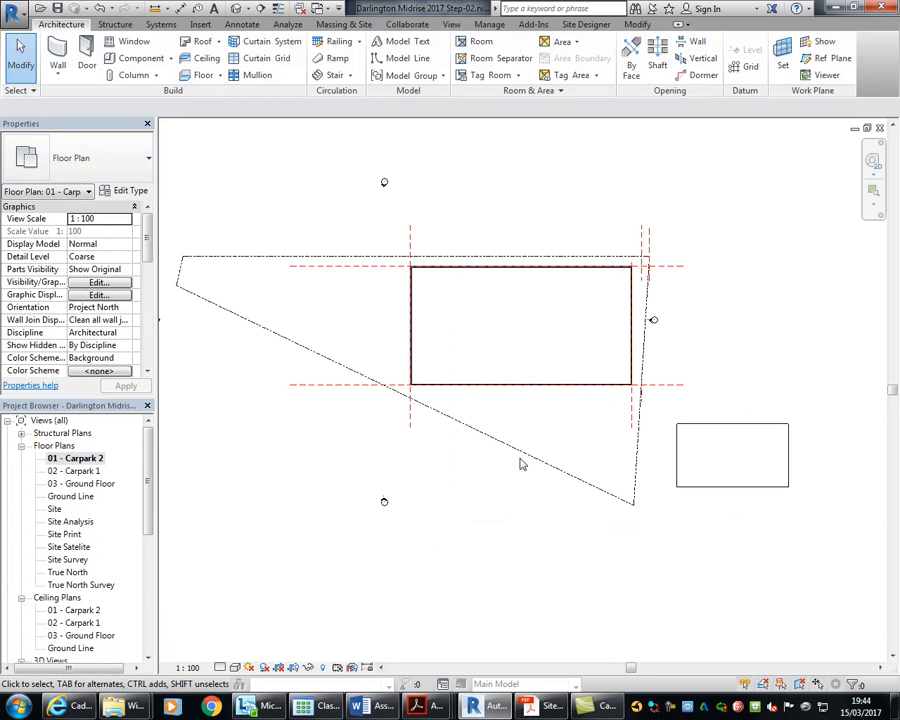
left_click_drag(148, 458, 141, 543)
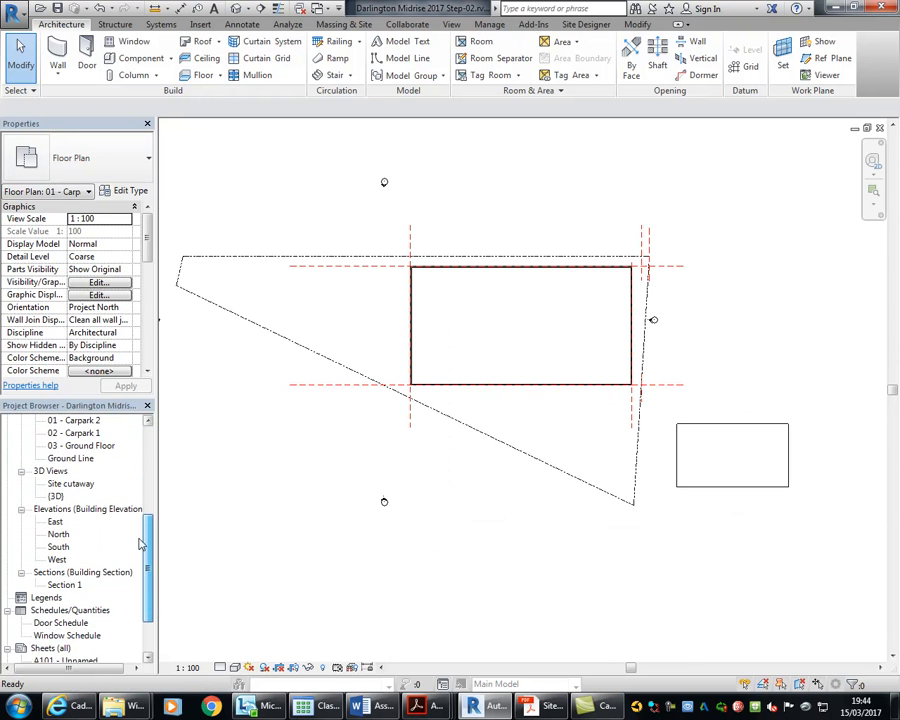
right_click(66, 585)
left_click(104, 463)
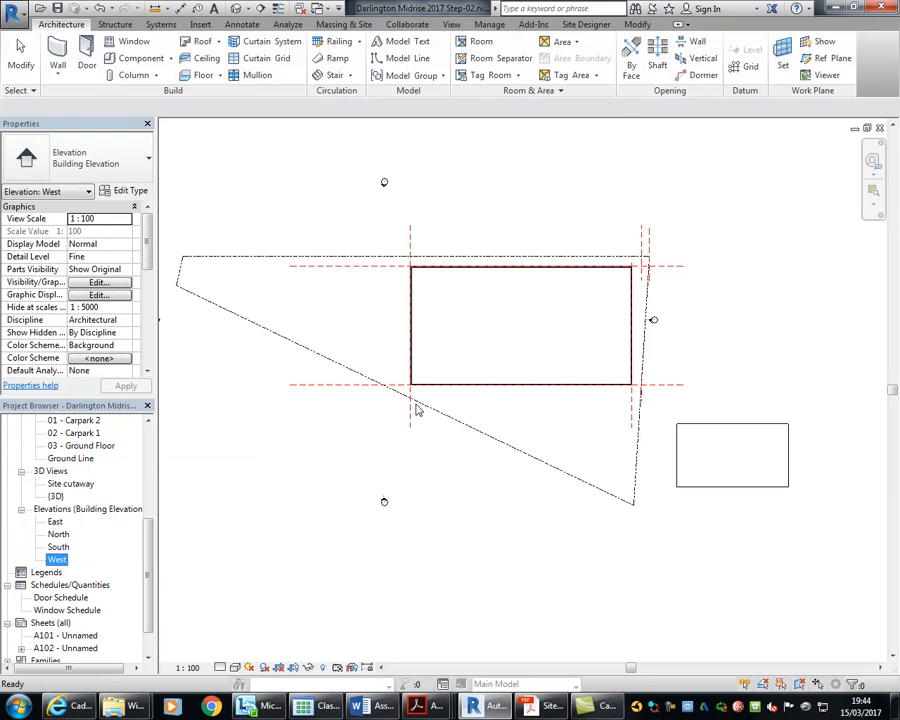
scroll(106, 407, "up", 5)
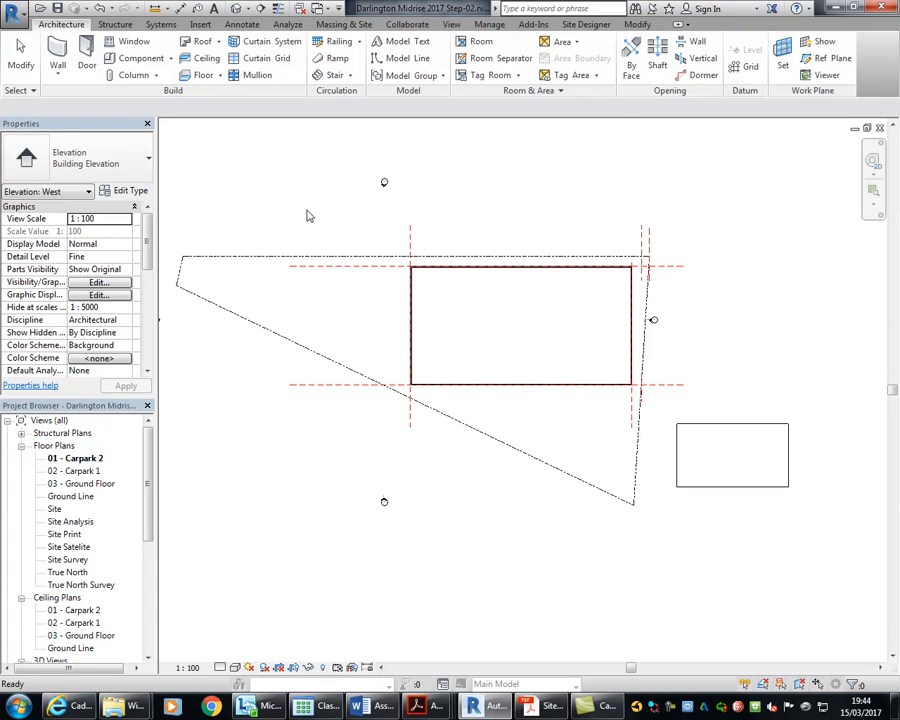
Draw a horizontal building section through the carpark, from the sloping site boundary past the east boundary, and extend its view depth beyond the north boundary
left_click(261, 8)
left_click(256, 325)
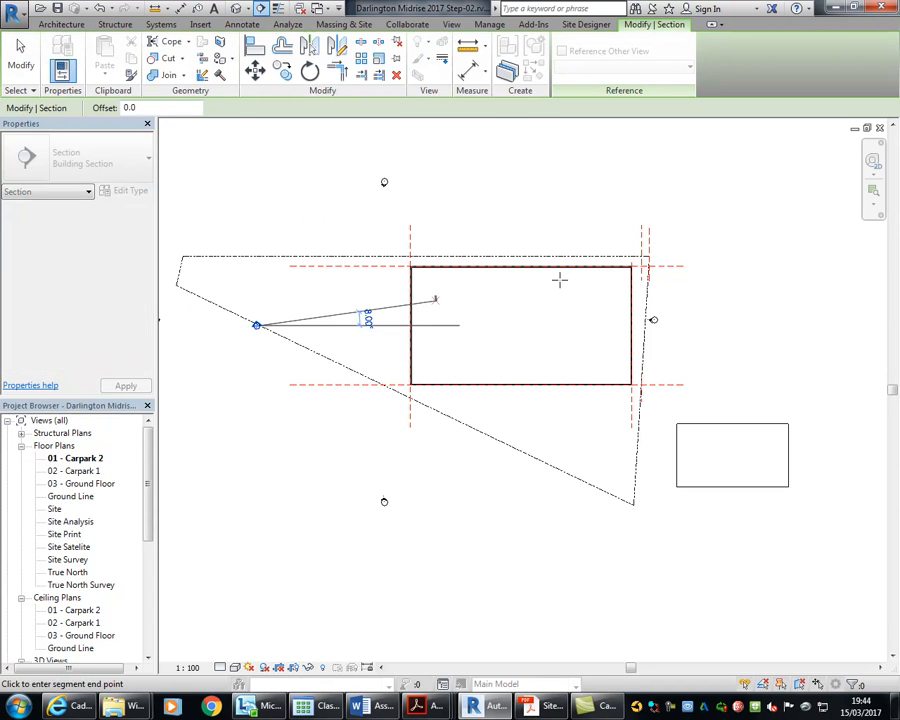
left_click(678, 324)
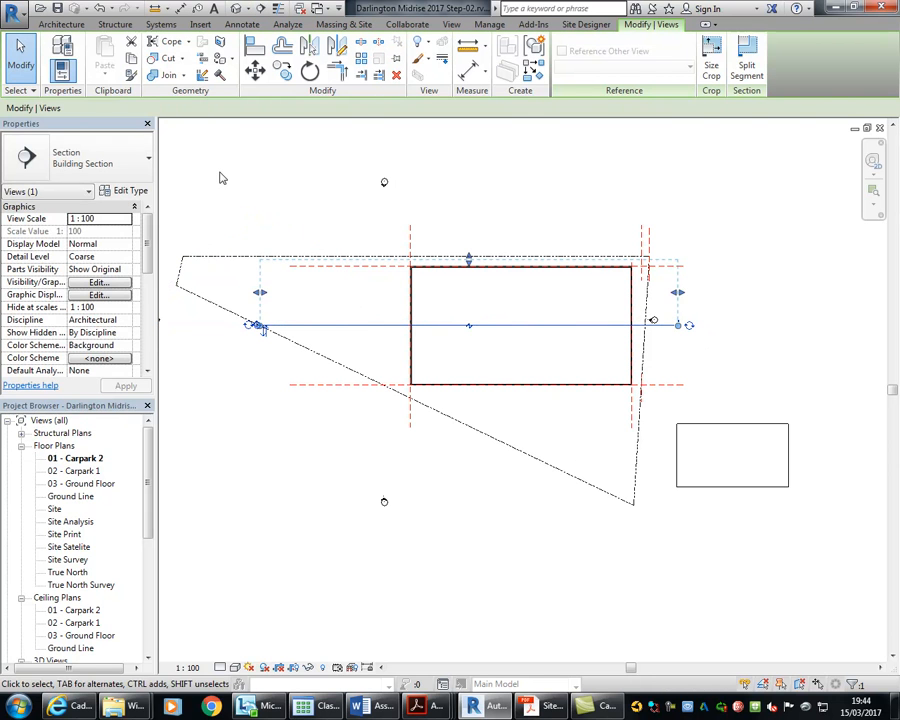
left_click_drag(468, 259, 474, 228)
left_click(267, 185)
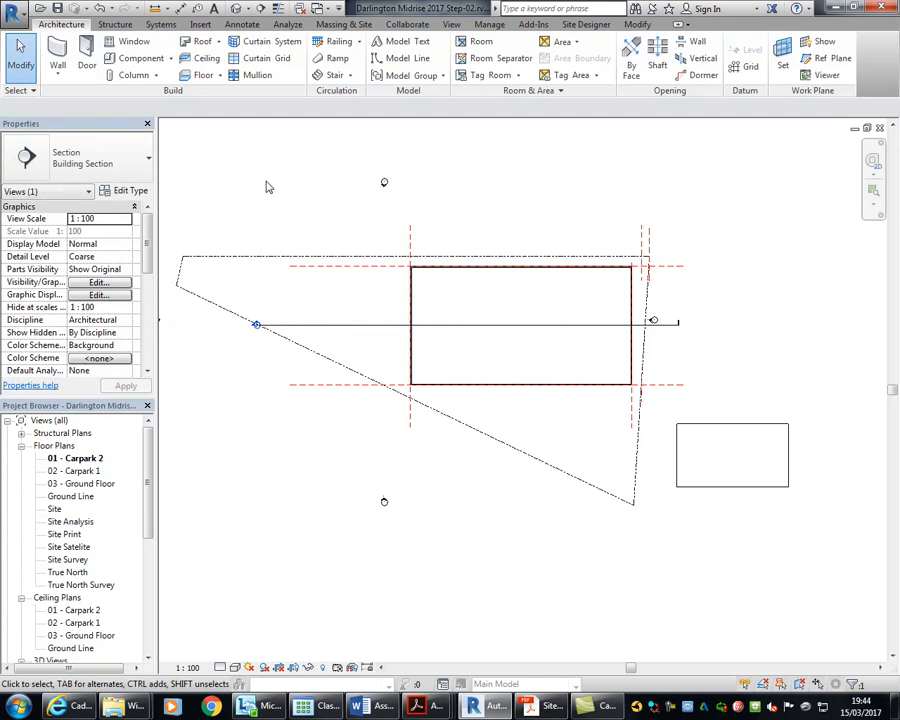
Open the new section's view and extend its crop region upward, well above the 03 - Ground Floor level
double_click(256, 325)
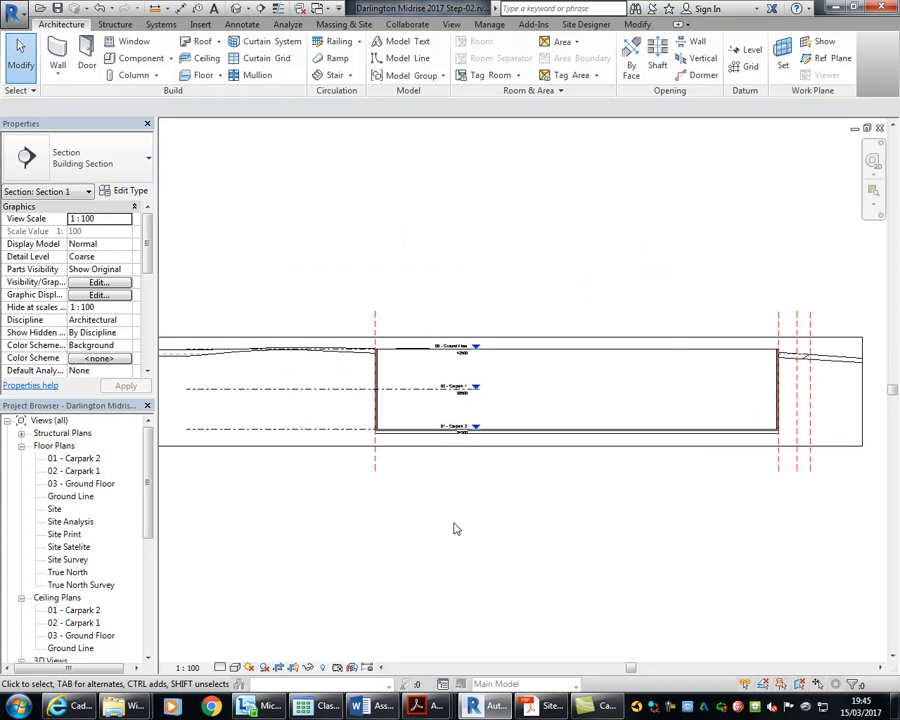
left_click(481, 340)
left_click_drag(481, 340, 464, 210)
left_click(387, 607)
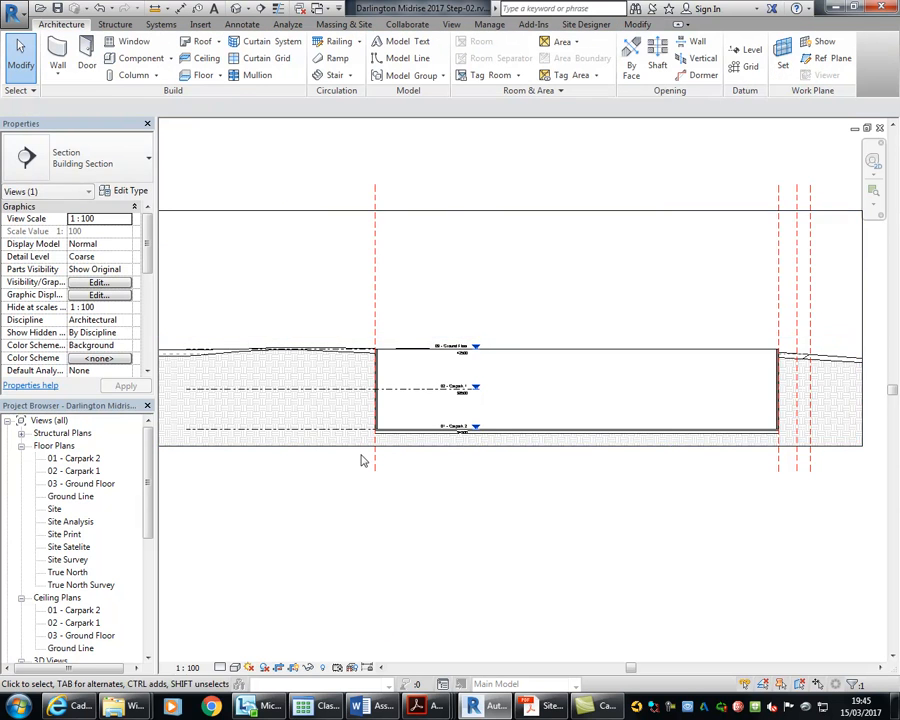
Examine the carpark's lower-left corner in section, checking how the wall, the Generic 150mm floor and the building pad meet
scroll(410, 392, "up", 6)
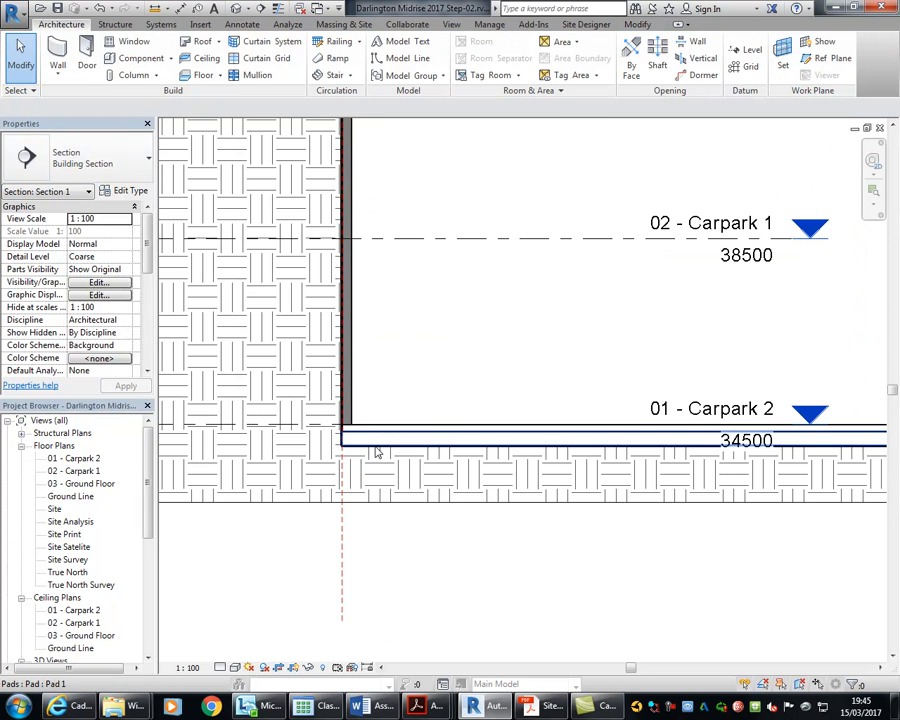
left_click(378, 427)
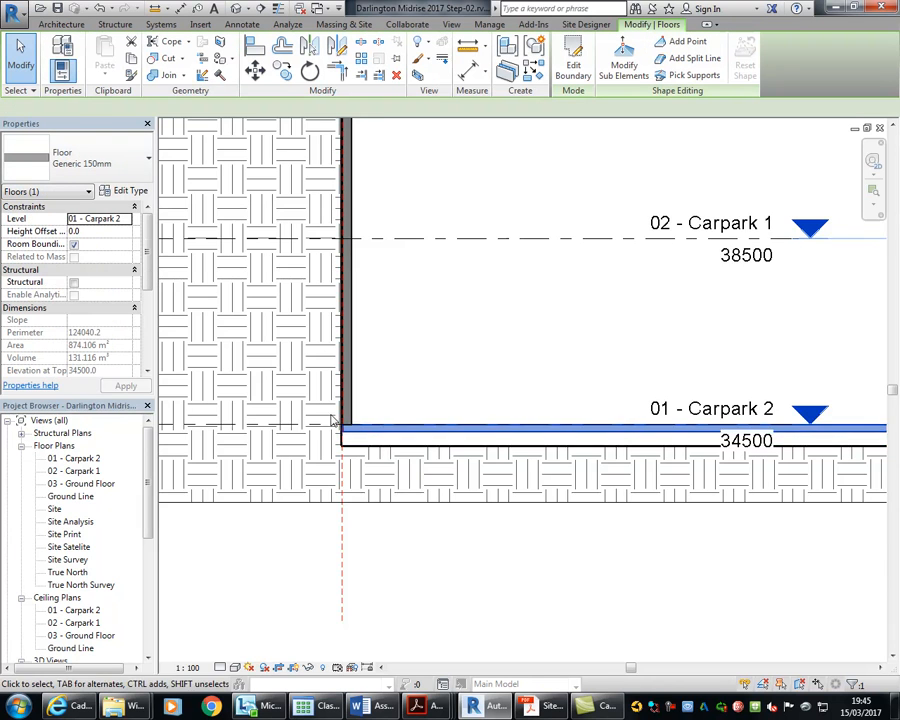
scroll(334, 418, "up", 5)
middle_click_drag(376, 476, 366, 446)
scroll(366, 446, "up", 1)
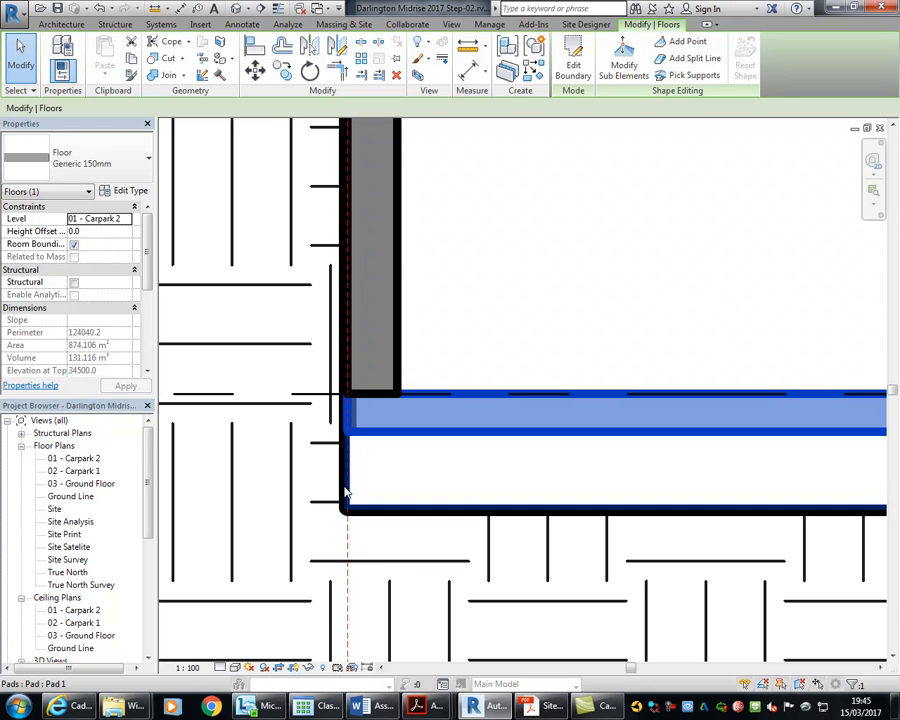
left_click(463, 518)
left_click(471, 509)
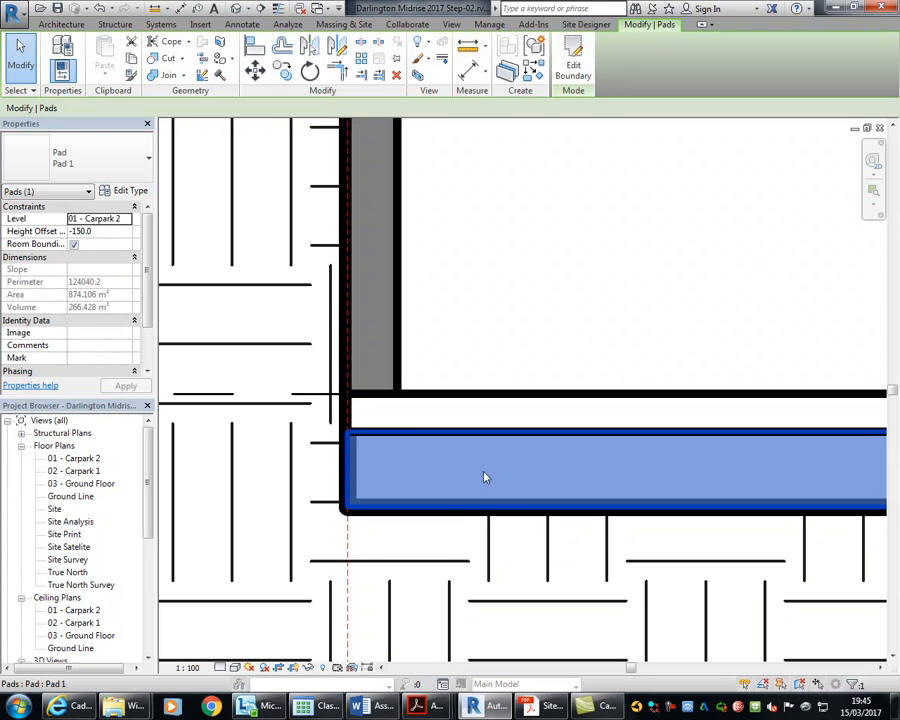
left_click(522, 282)
Extend the right ends of the aligned level lines across the carpark, placing their heads between the east wall and the section's crop edge
scroll(528, 279, "down", 5)
middle_click_drag(553, 287, 318, 392)
scroll(311, 388, "down", 4)
middle_click_drag(384, 334, 530, 399)
scroll(404, 398, "down", 5)
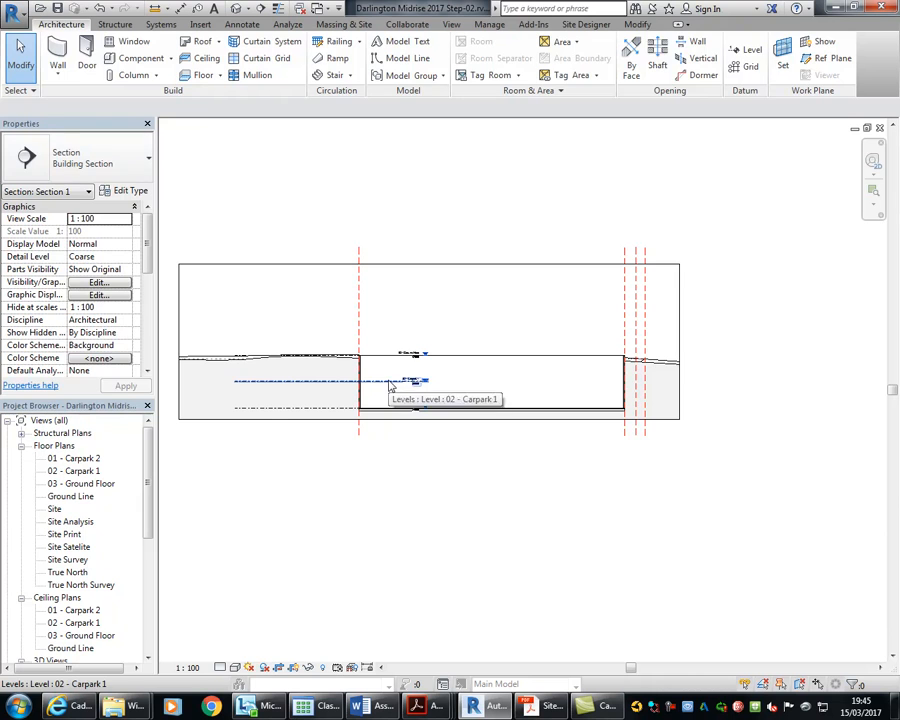
left_click(390, 383)
scroll(405, 385, "up", 4)
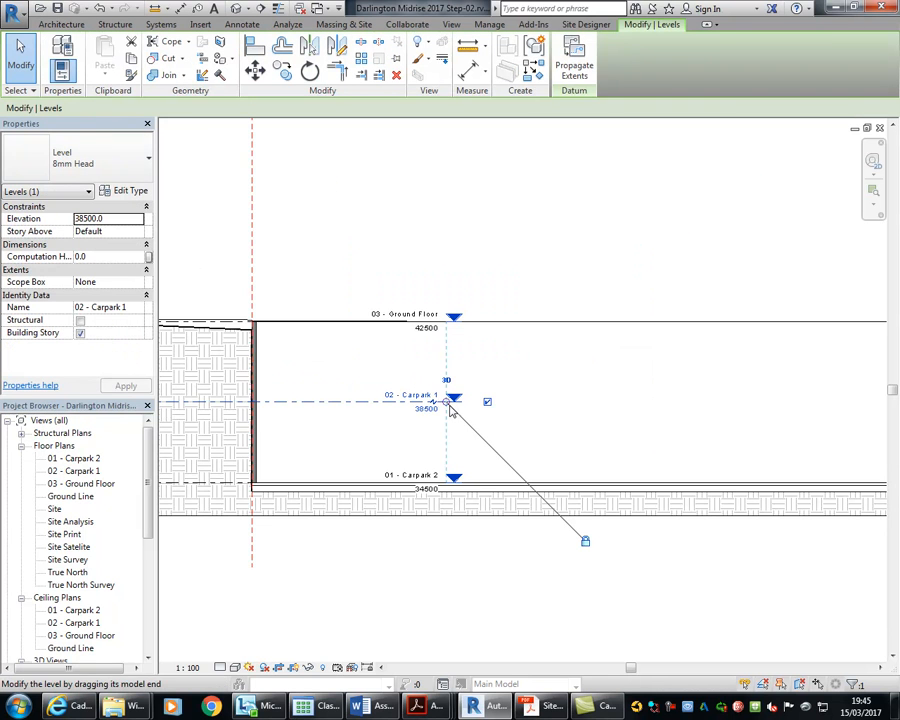
scroll(672, 366, "down", 5)
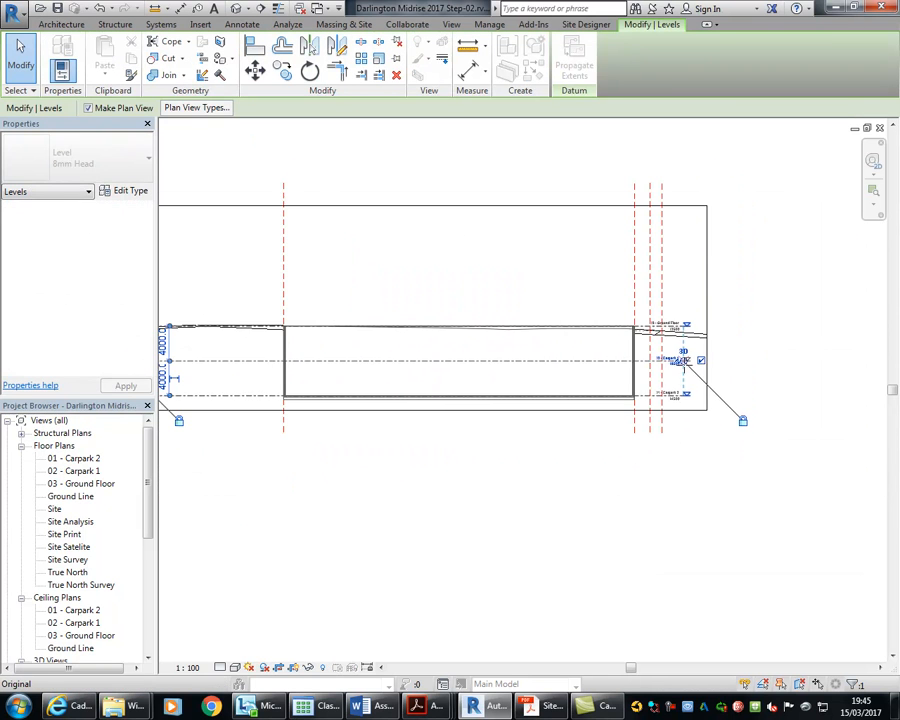
left_click(412, 255)
scroll(412, 255, "up", 3)
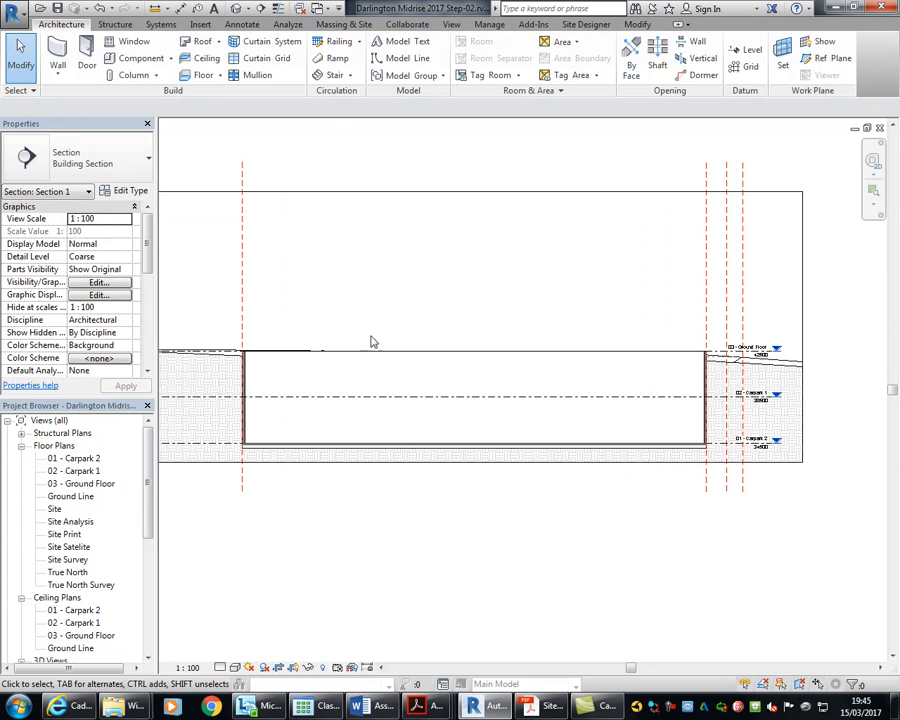
Open the 03 - Ground Floor floor plan and bring the whole site into view
double_click(70, 483)
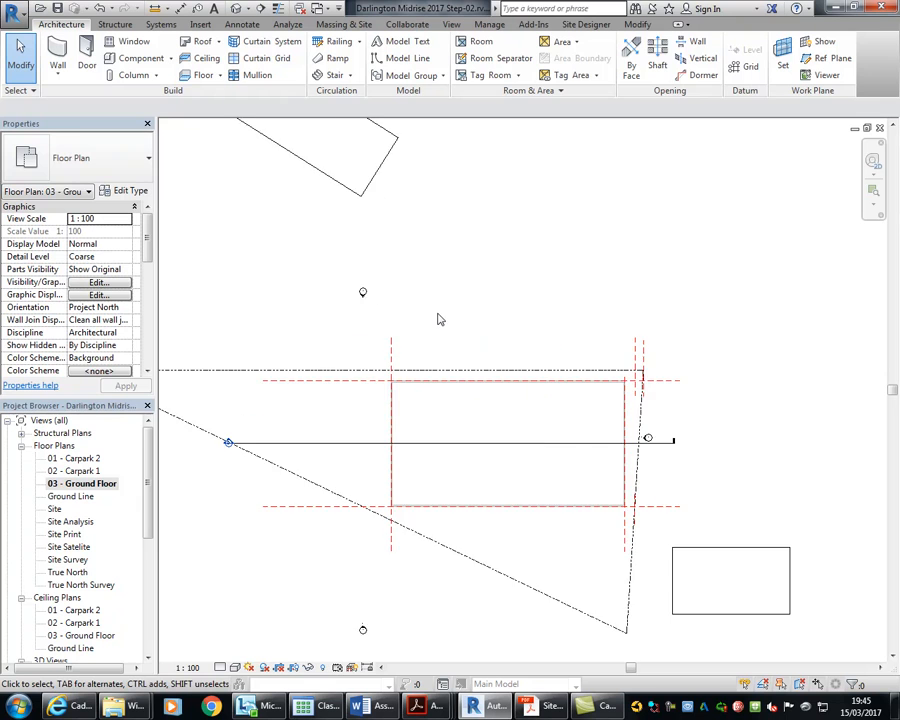
scroll(438, 316, "down", 2)
middle_click_drag(438, 316, 480, 318)
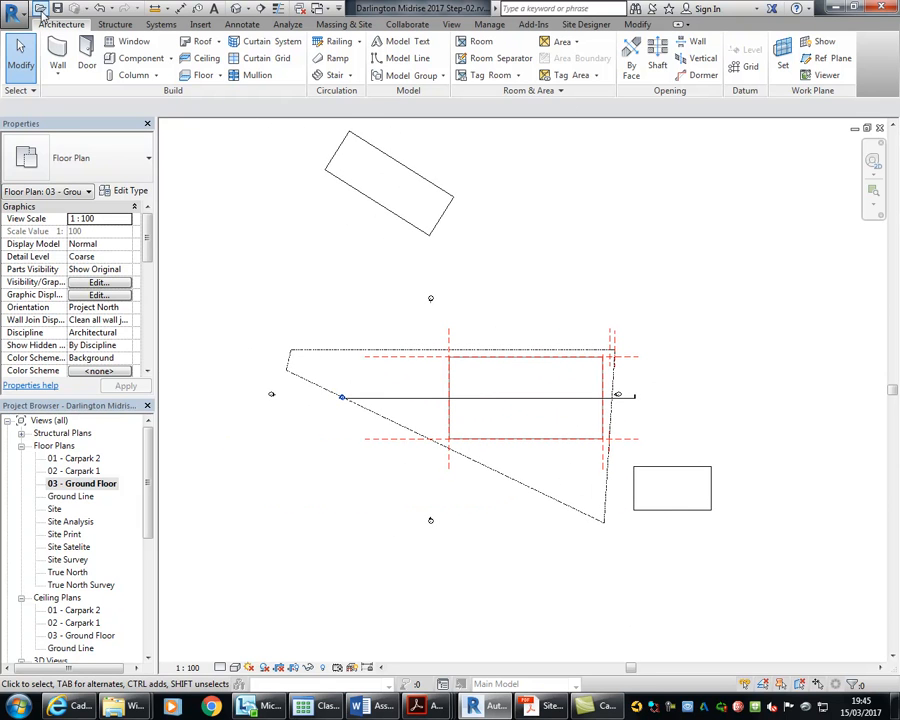
Create a Rentable area plan for the 03 - Ground Floor level with automatic area boundary lines from the external walls
left_click(559, 47)
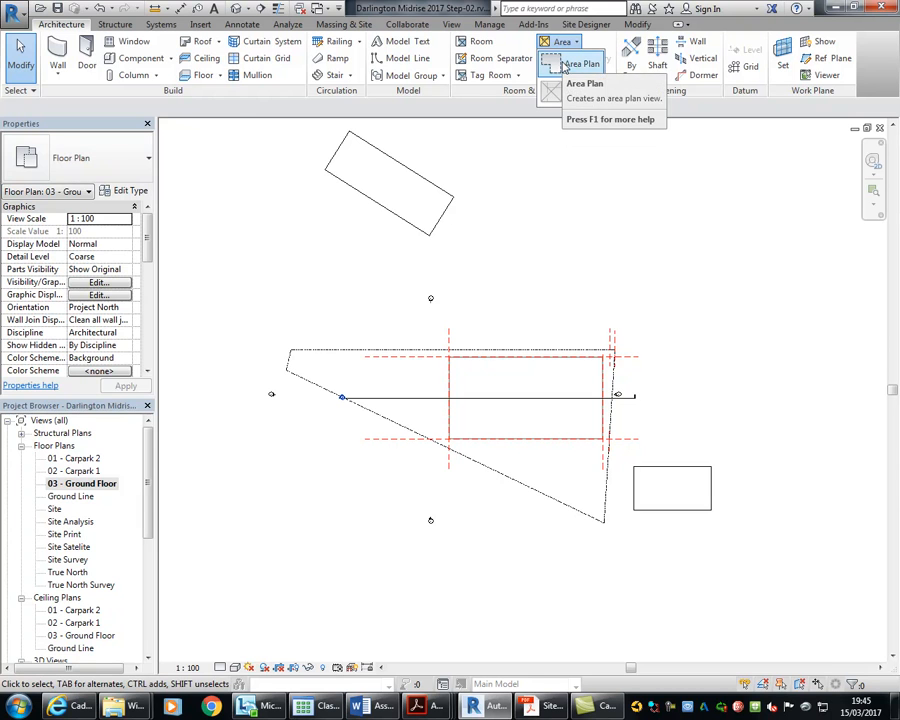
left_click(565, 66)
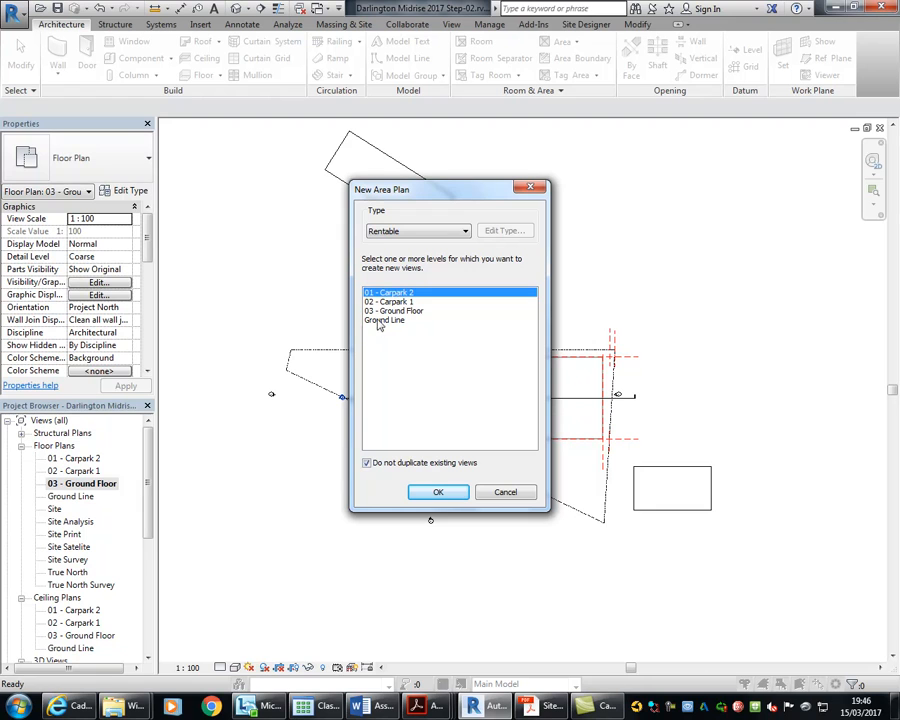
left_click(378, 311)
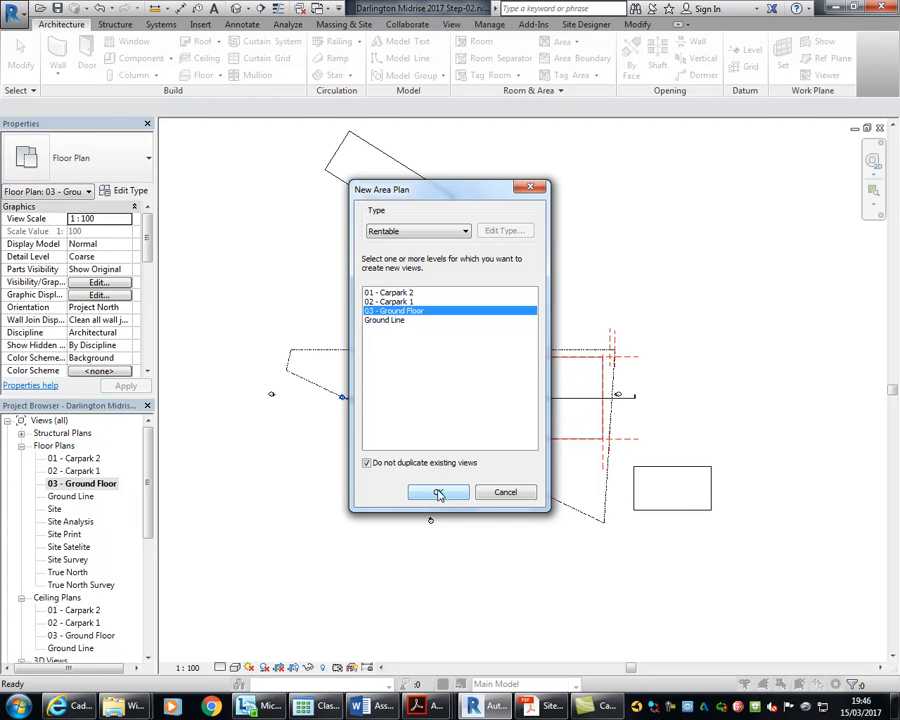
left_click(439, 494)
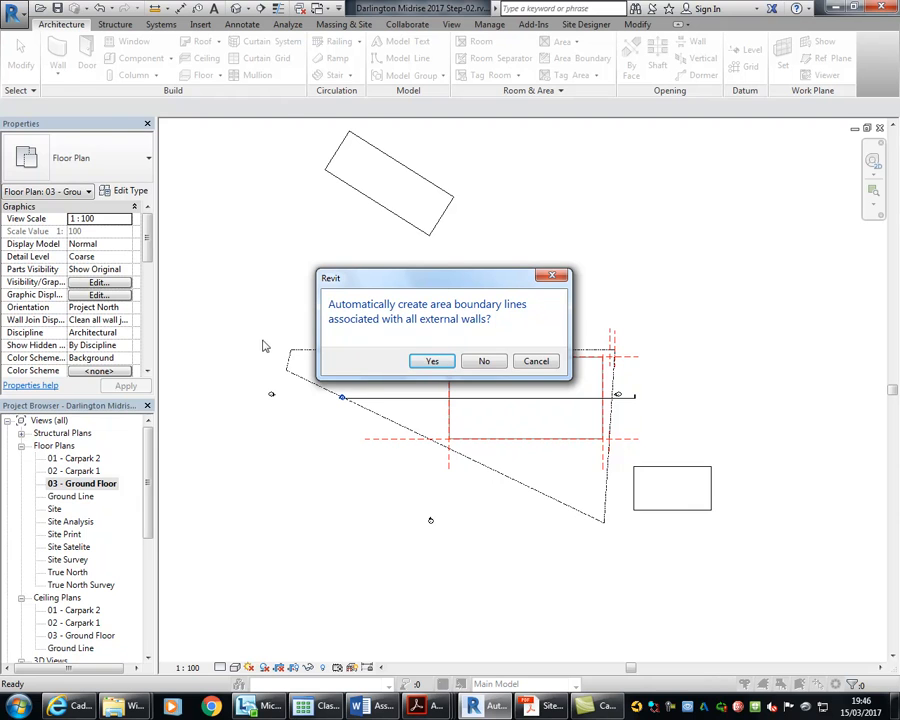
left_click(430, 362)
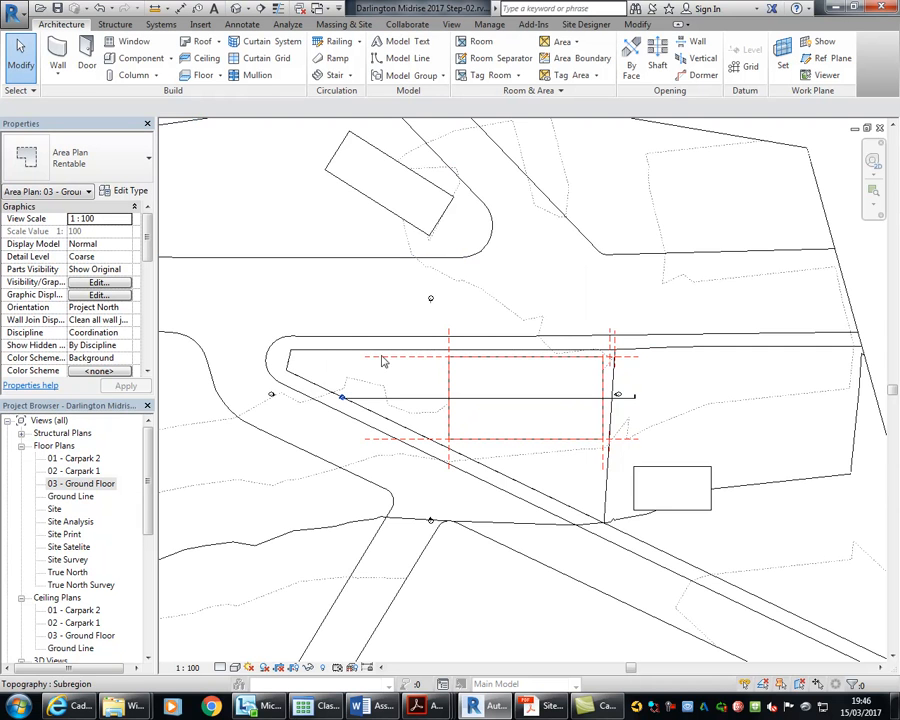
Check the categories of all elements shown in the new Rentable area plan using the selection Filter, keeping nothing selected
scroll(450, 398, "up", 5)
scroll(451, 402, "down", 8)
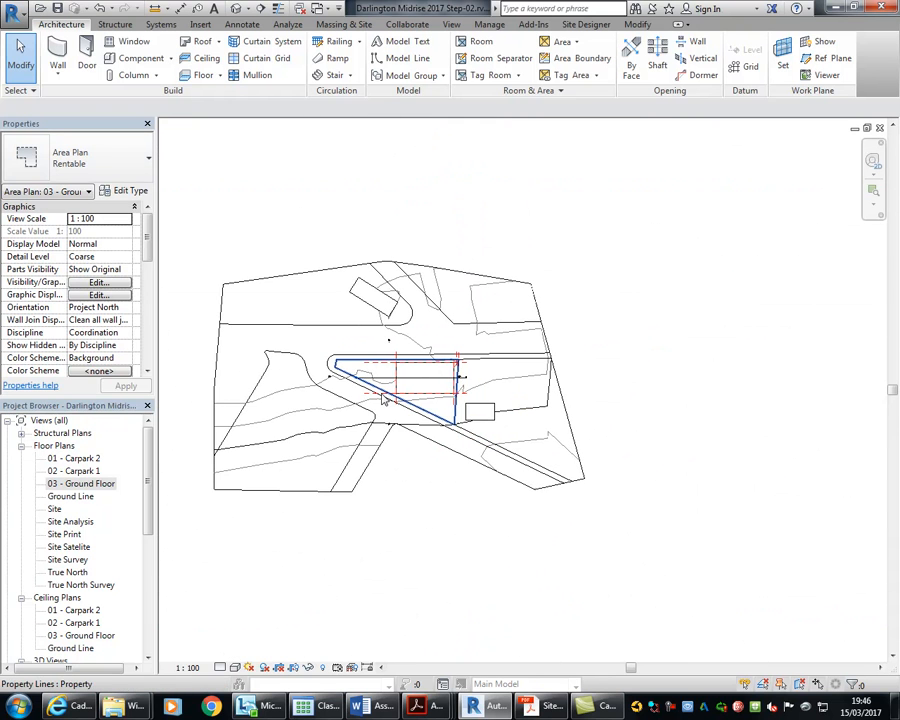
scroll(424, 538, "up", 1)
scroll(424, 538, "down", 3)
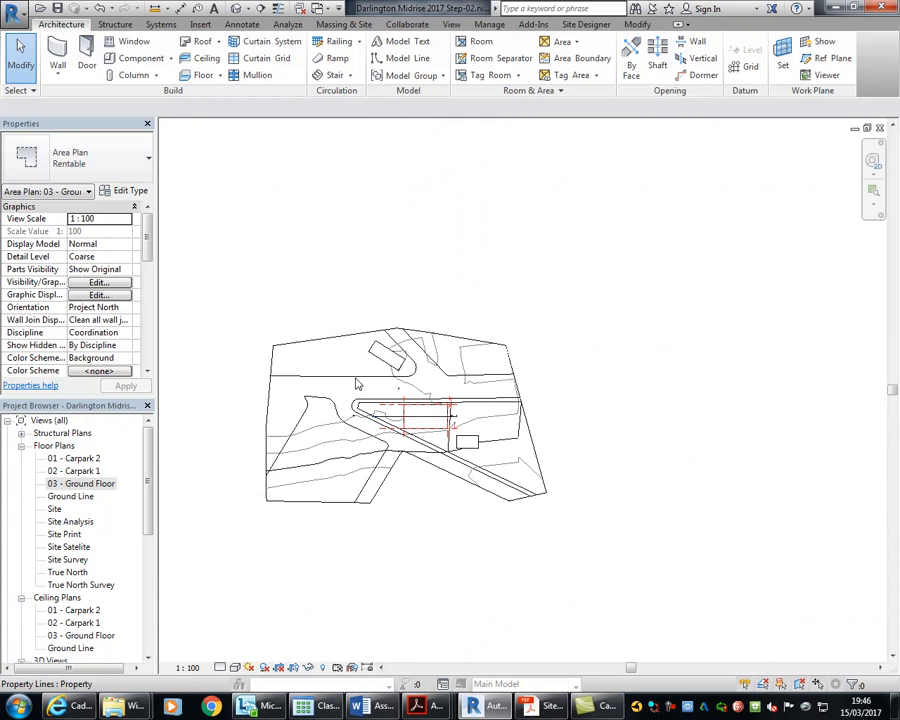
left_click_drag(222, 265, 610, 596)
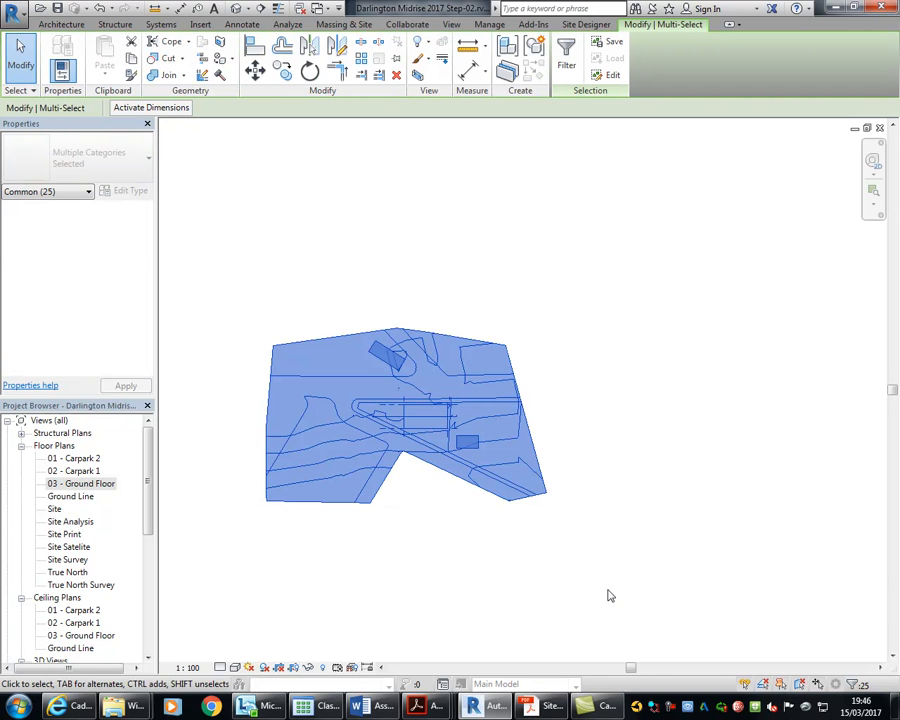
left_click(566, 55)
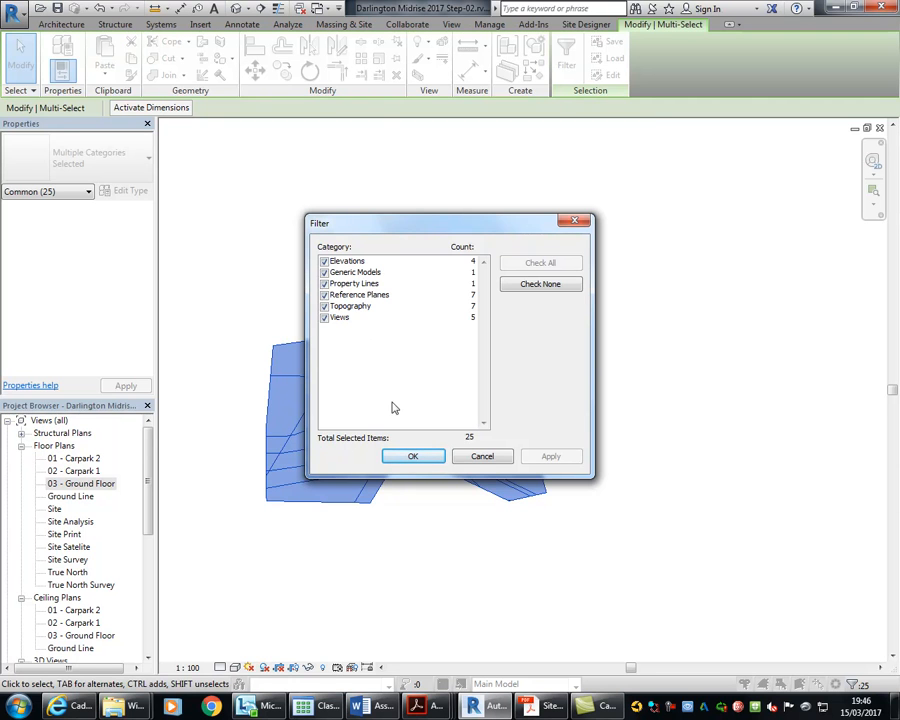
left_click(482, 456)
left_click(456, 520)
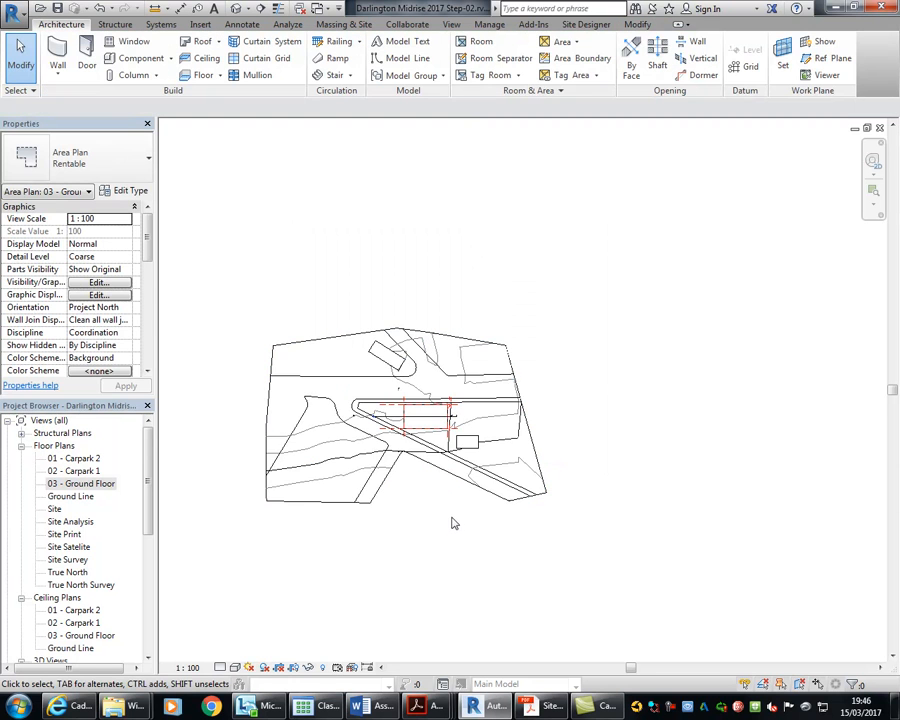
Inspect the carpark outline in the Rentable area plan and locate that 03 - Ground Floor view among the project's area plans
scroll(480, 410, "up", 8)
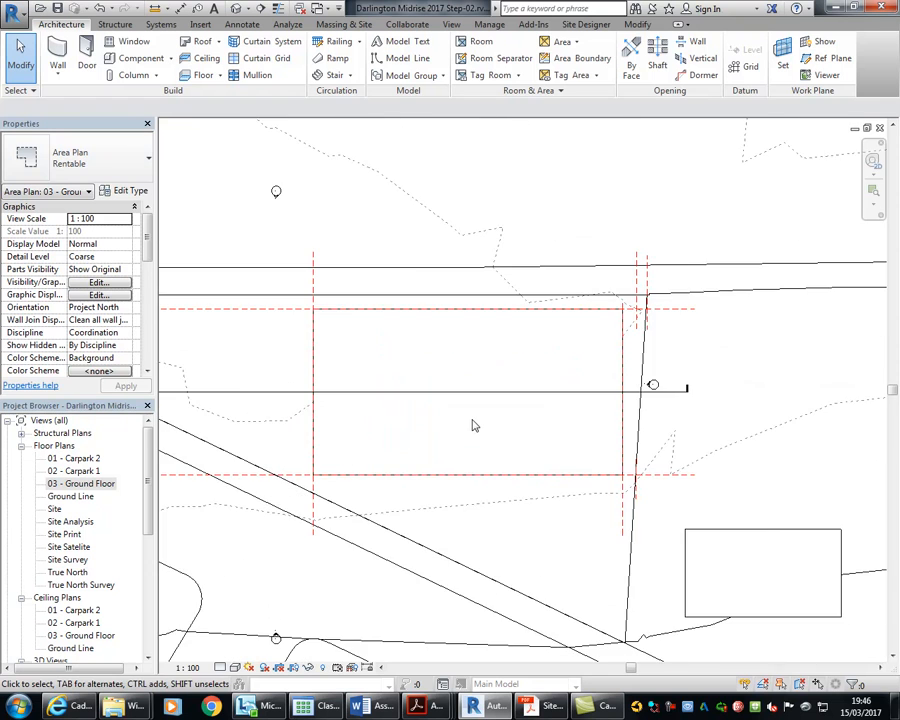
scroll(391, 413, "down", 2)
middle_click_drag(391, 413, 541, 437)
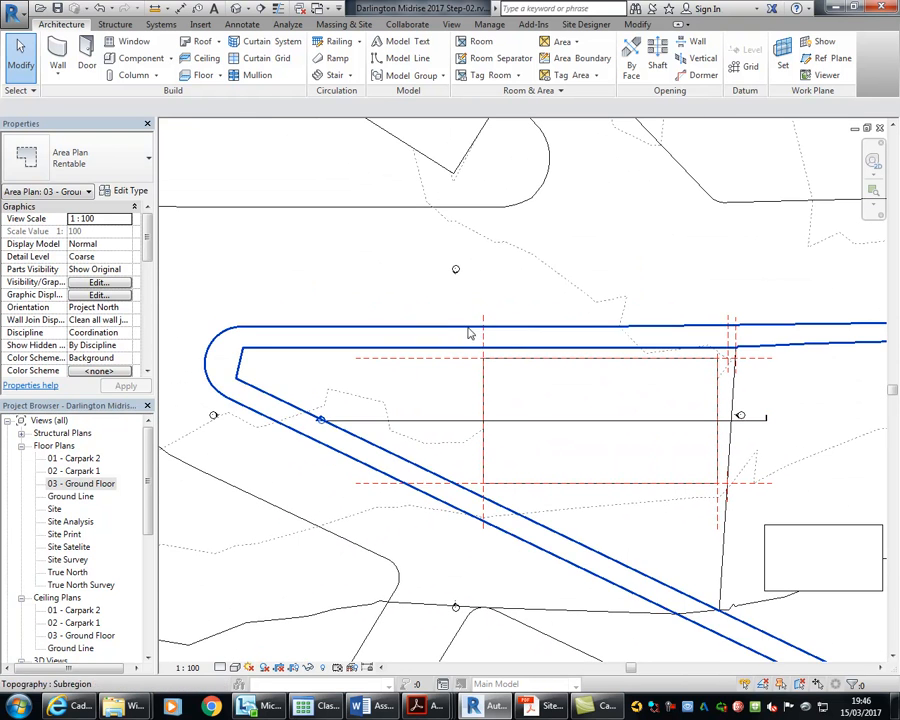
middle_click_drag(328, 269, 330, 267)
scroll(330, 267, "down", 1)
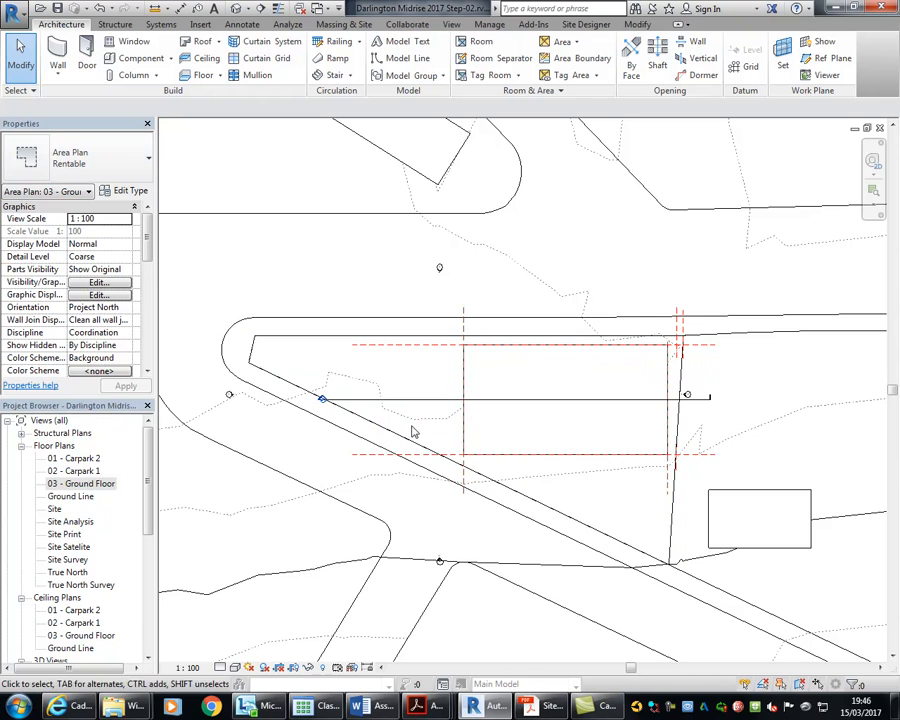
left_click_drag(148, 480, 152, 572)
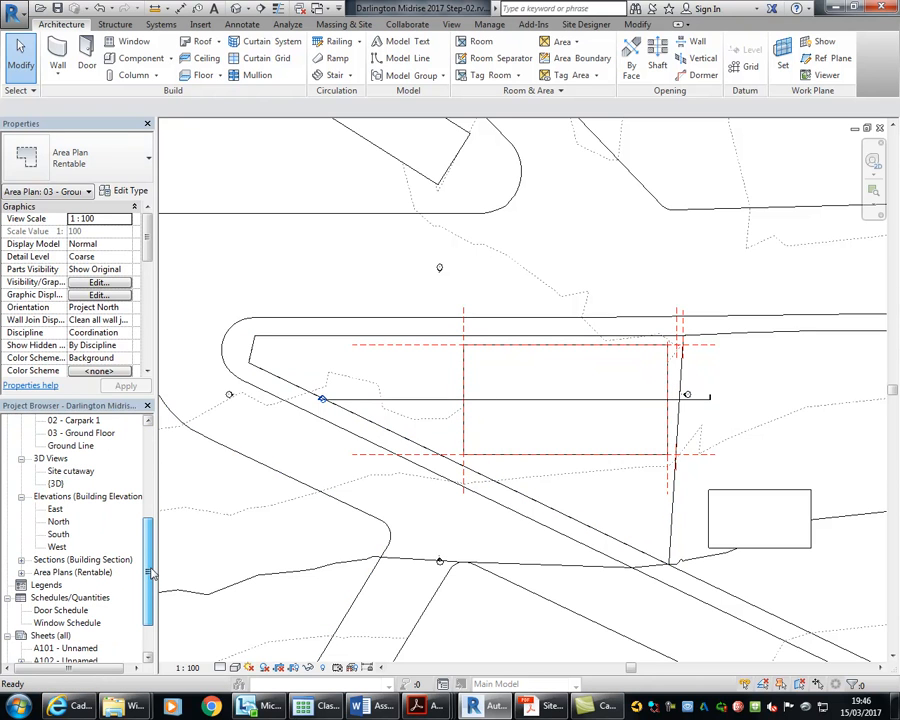
double_click(56, 572)
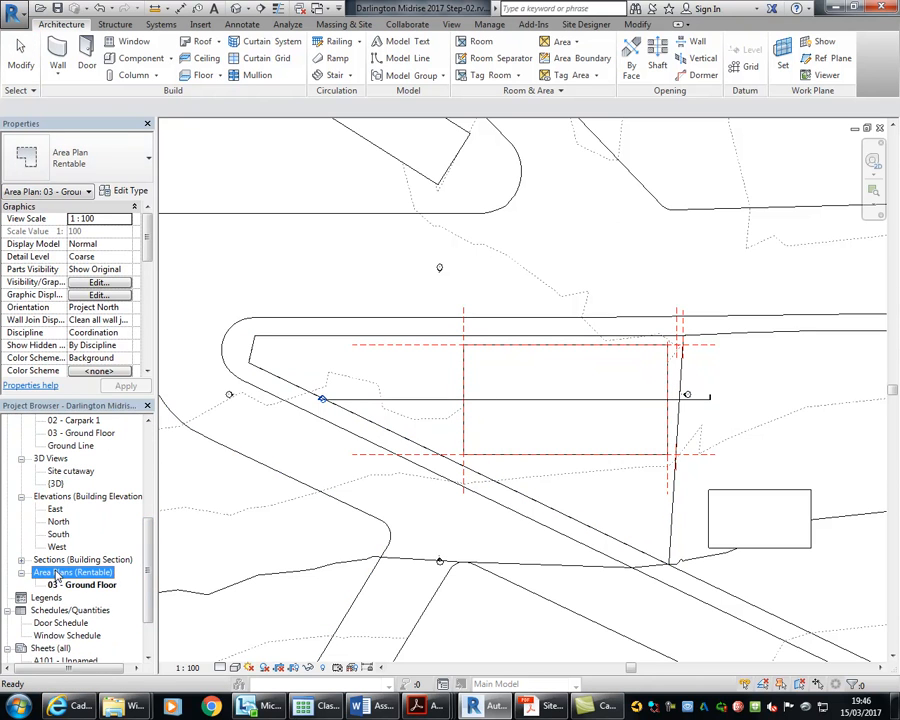
left_click(71, 586)
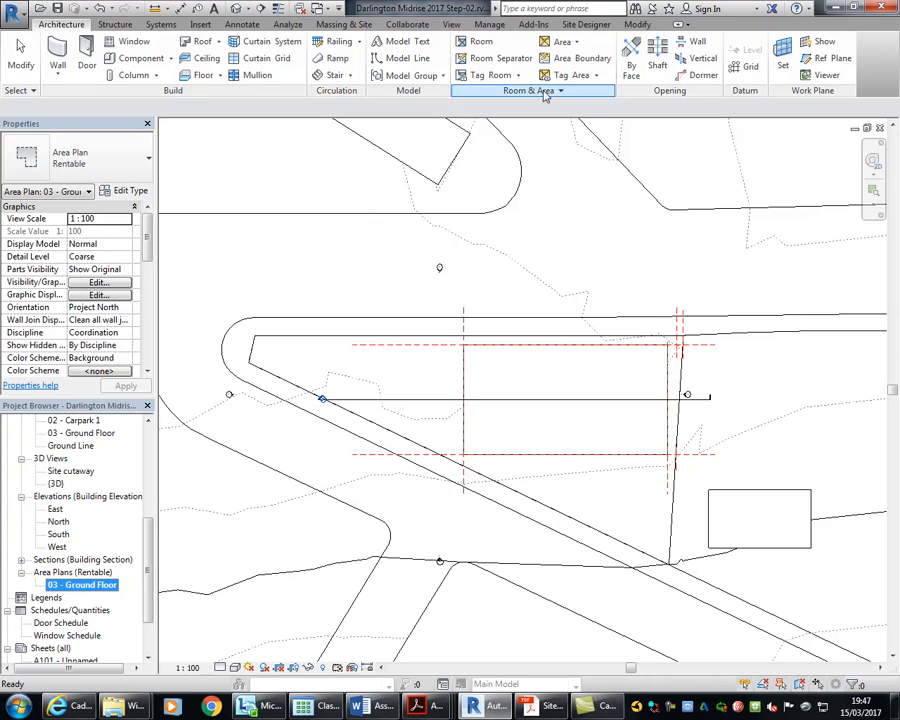
Create a Gross Building area plan for the 03 - Ground Floor level with automatic boundary lines from external walls and gross building area
left_click(563, 43)
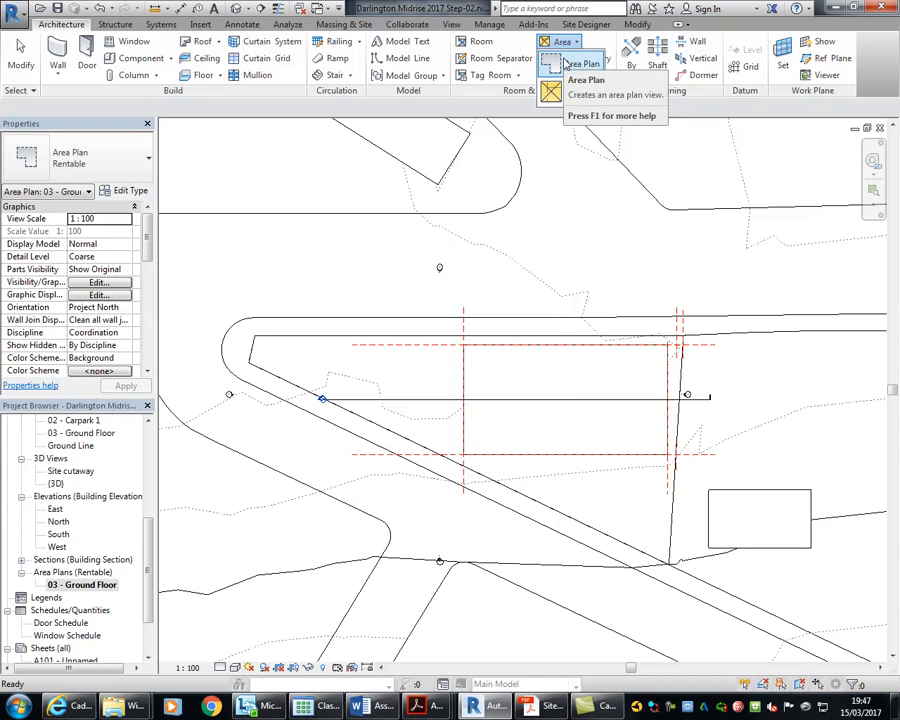
left_click(566, 63)
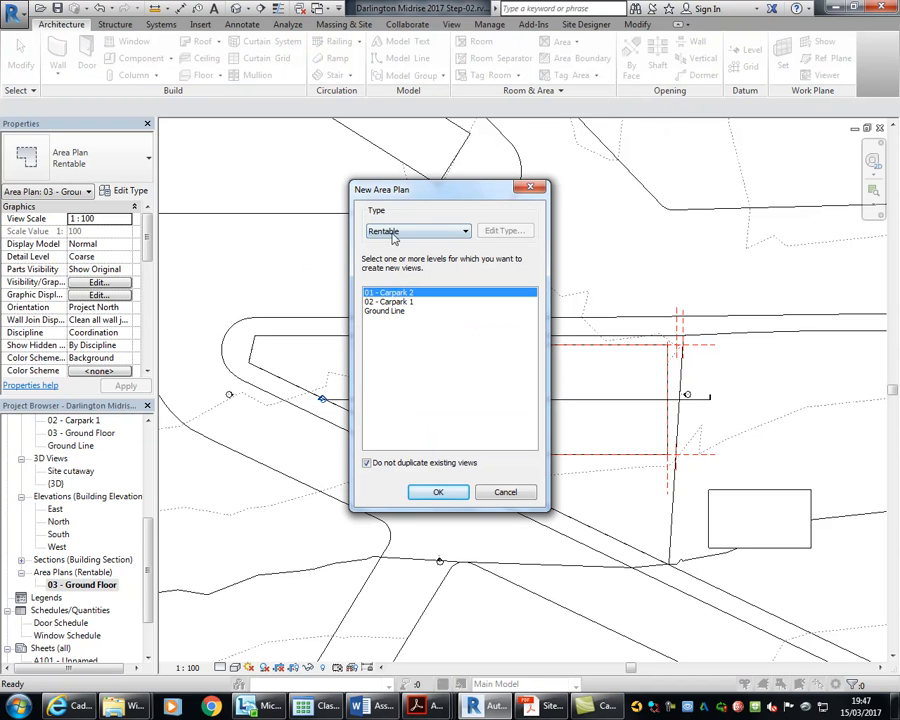
left_click(466, 233)
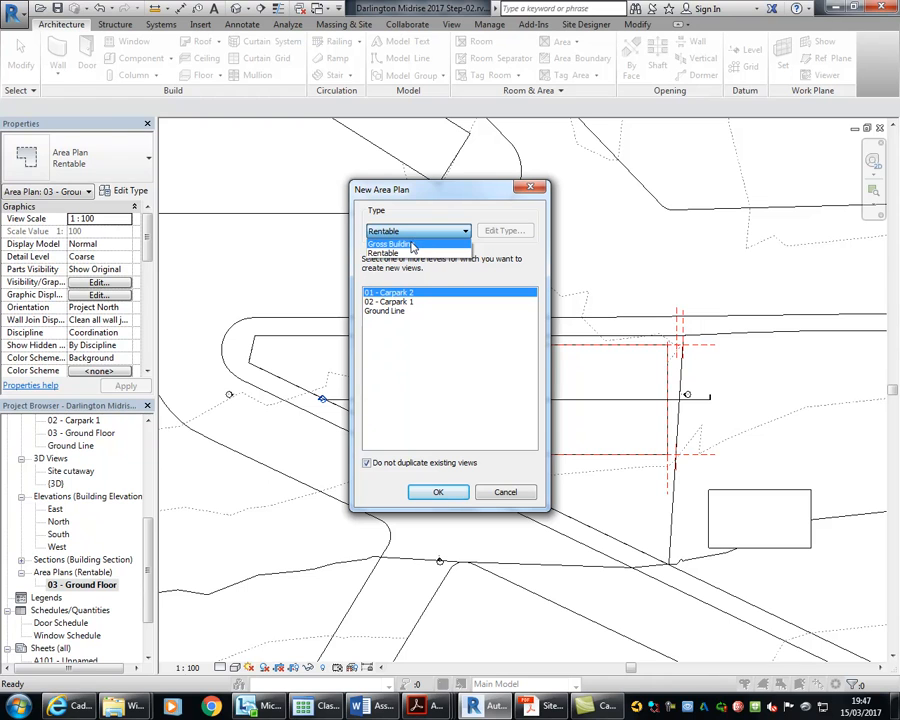
left_click(413, 247)
left_click(412, 311)
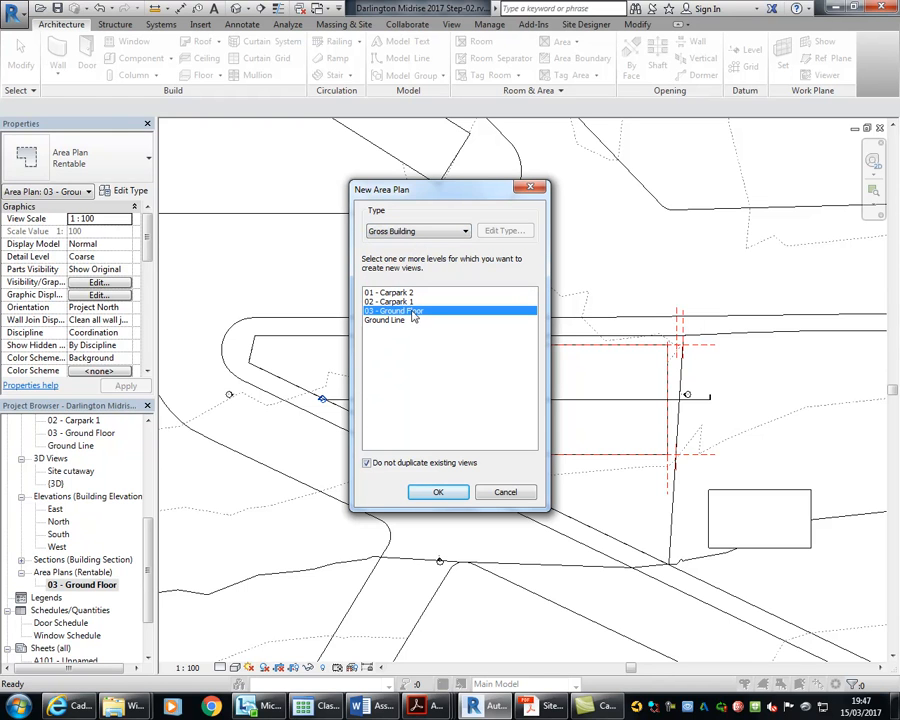
left_click(437, 494)
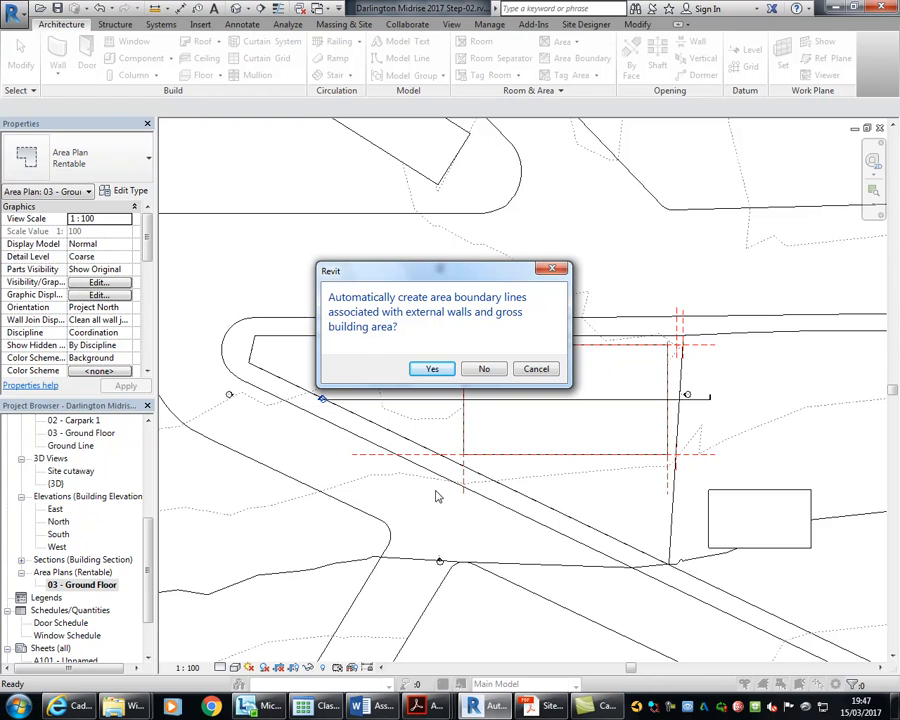
left_click(432, 370)
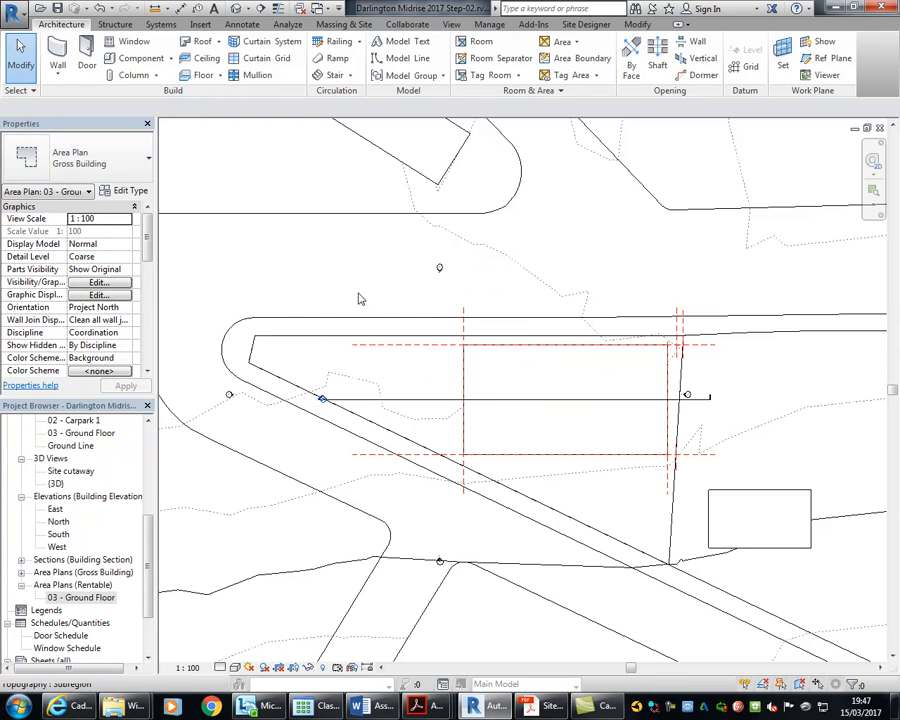
Compare the Gross Building and Rentable 03 - Ground Floor entries among the area plans, leaving the Gross Building one selected
middle_click_drag(341, 253, 331, 247)
scroll(331, 247, "up", 1)
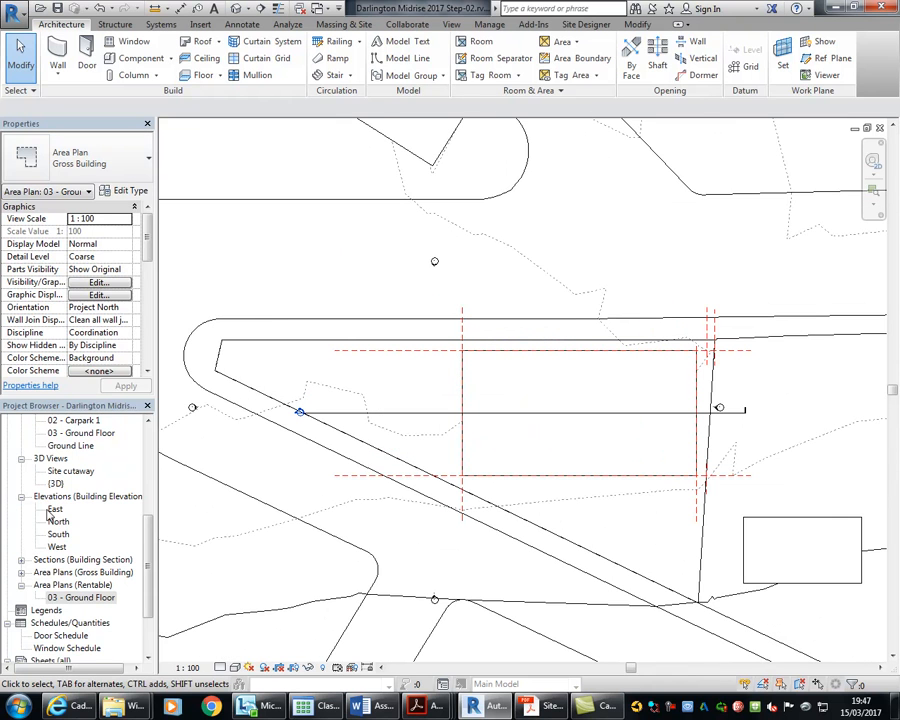
double_click(66, 575)
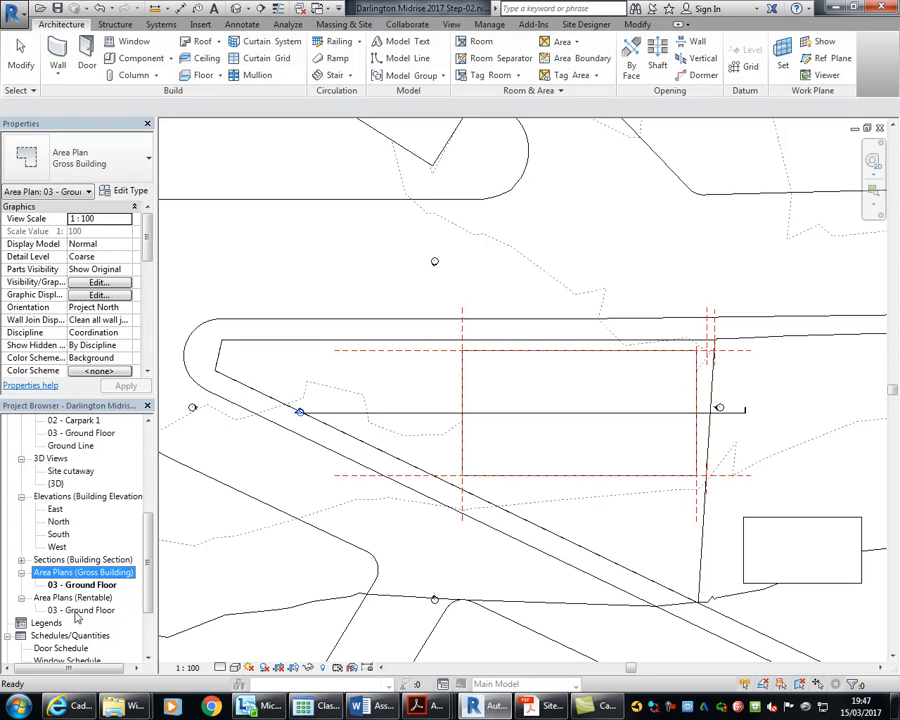
left_click(74, 610)
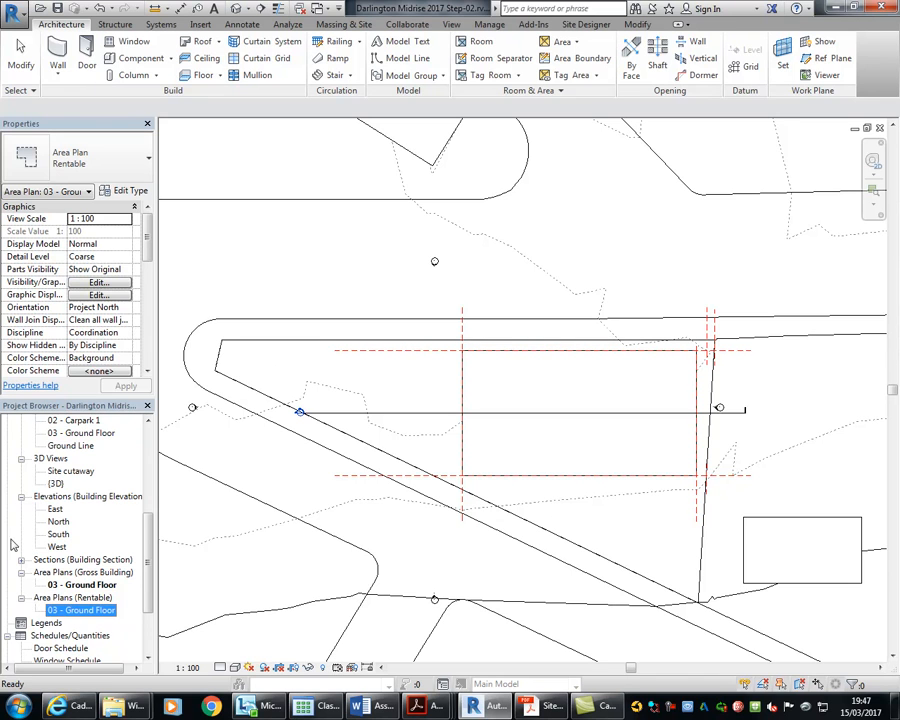
left_click(72, 585)
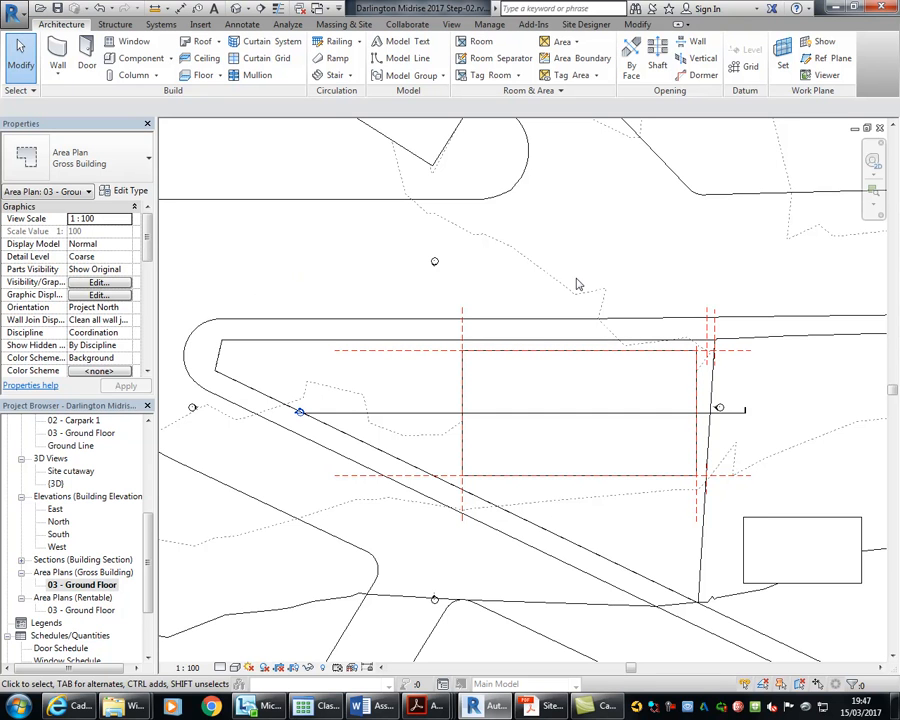
Draw a rectangular area boundary of about 40365 by 21655 mm between the reference plane intersections at the building outline's corners
scroll(577, 284, "up", 1)
mouse_move(579, 285)
middle_mouse_down()
mouse_move(482, 265)
mouse_move(464, 236)
middle_mouse_up()
scroll(456, 245, "down", 1)
scroll(430, 299, "up", 4)
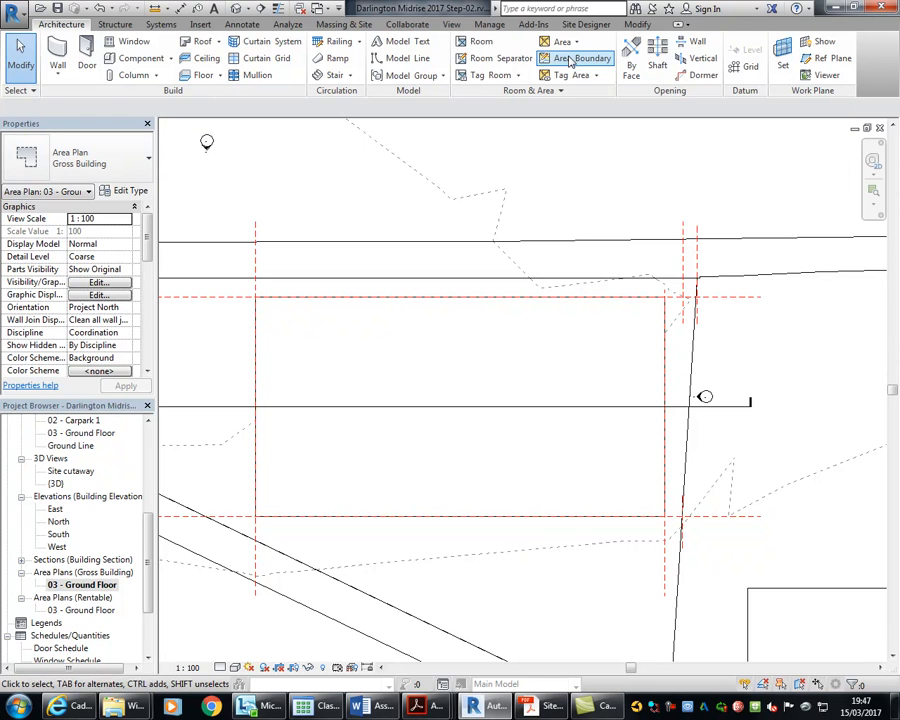
left_click(571, 60)
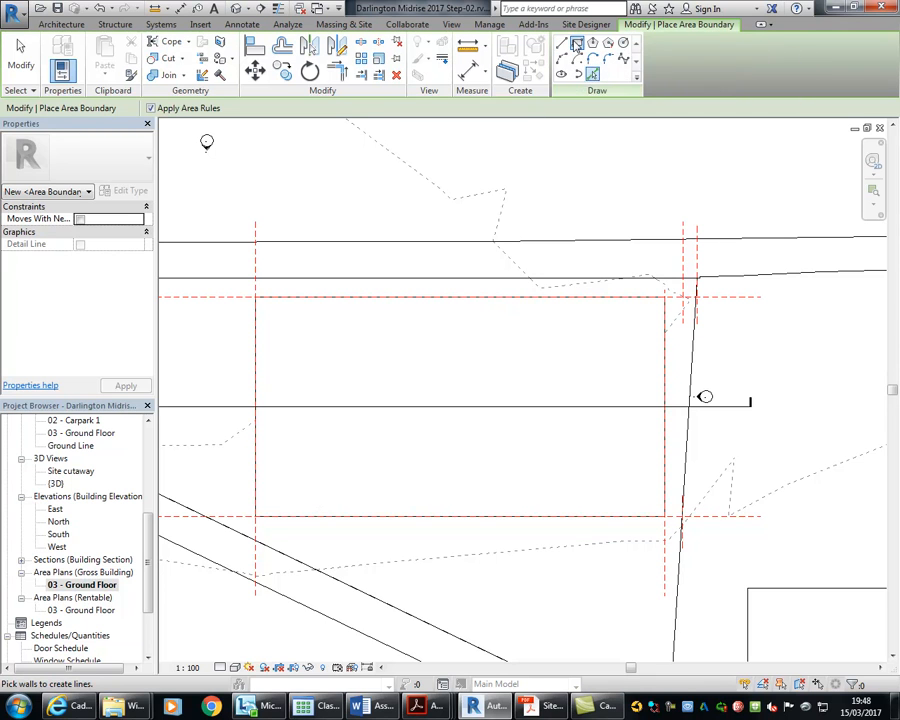
left_click(577, 46)
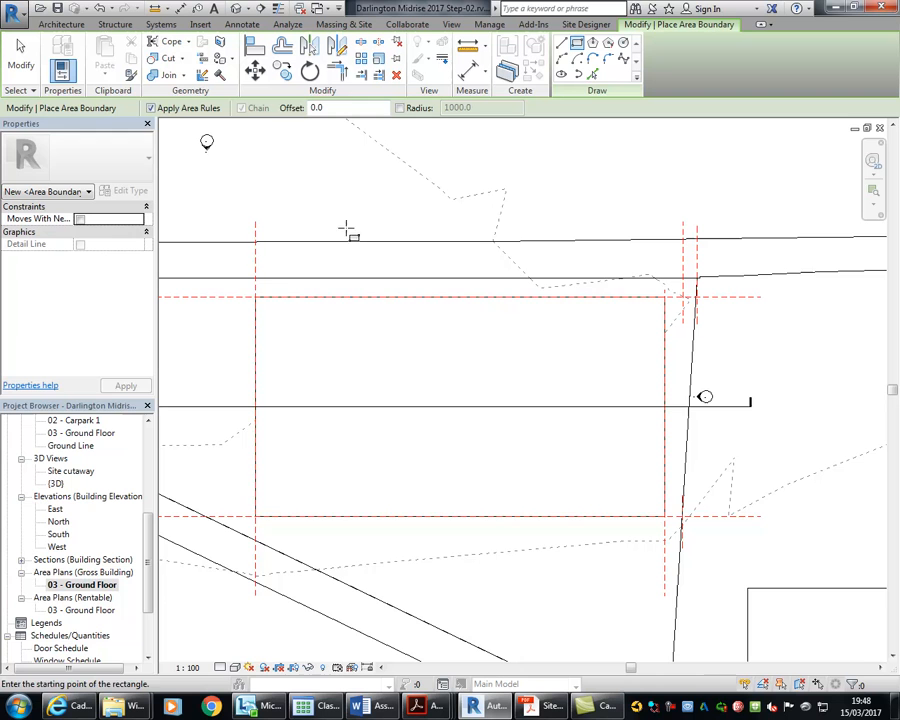
left_click(255, 517)
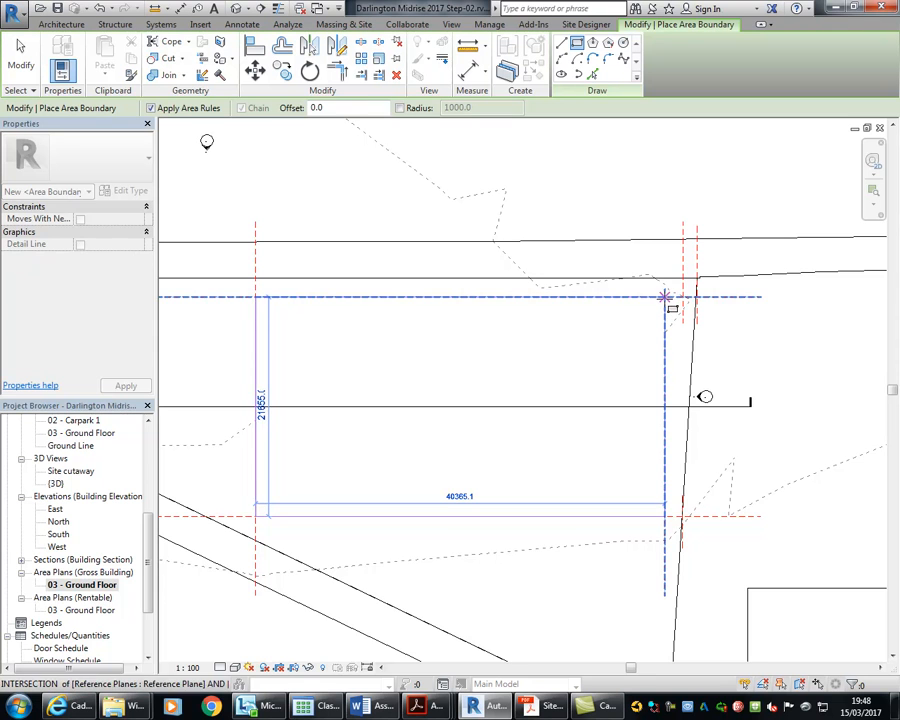
left_click(665, 297)
Draw chained area boundary lines along the site's northern property line from its northeast corner, continuing down the short western edge
middle_click_drag(374, 340, 533, 330)
scroll(528, 353, "down", 2)
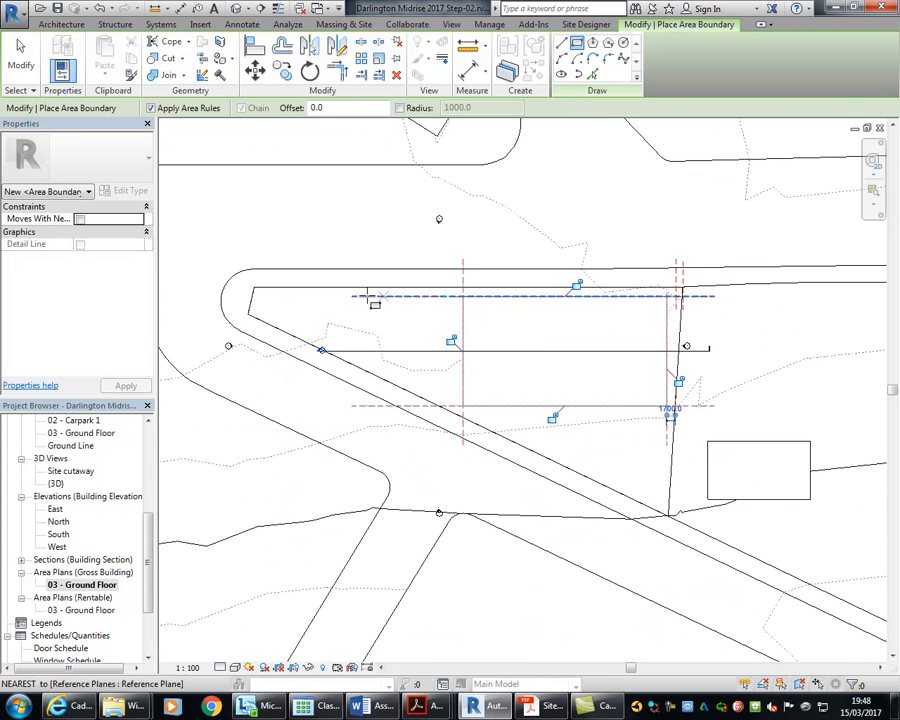
scroll(358, 220, "up", 1)
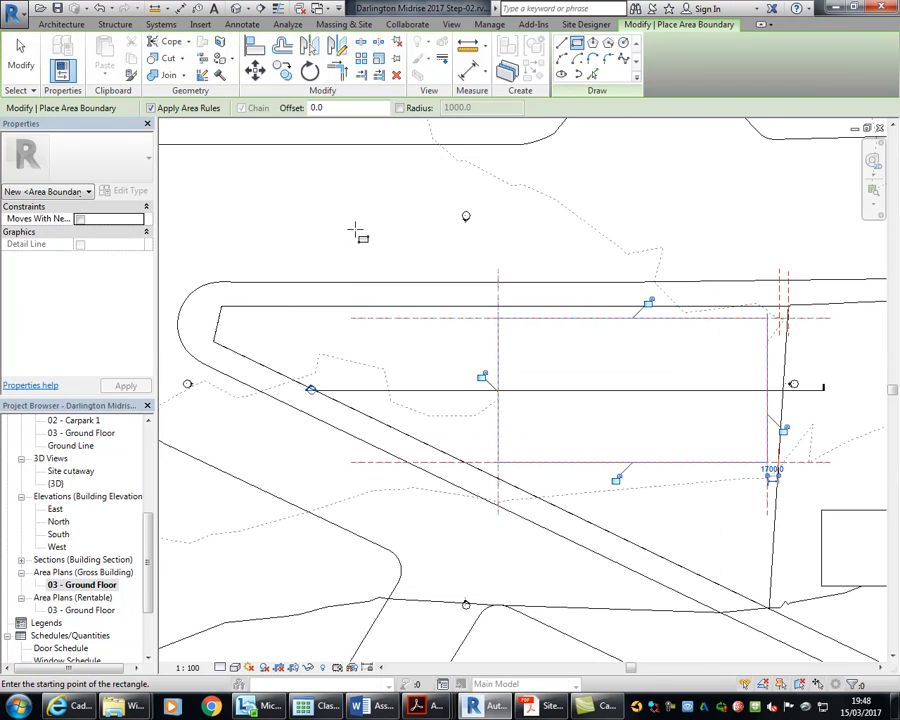
left_click(592, 74)
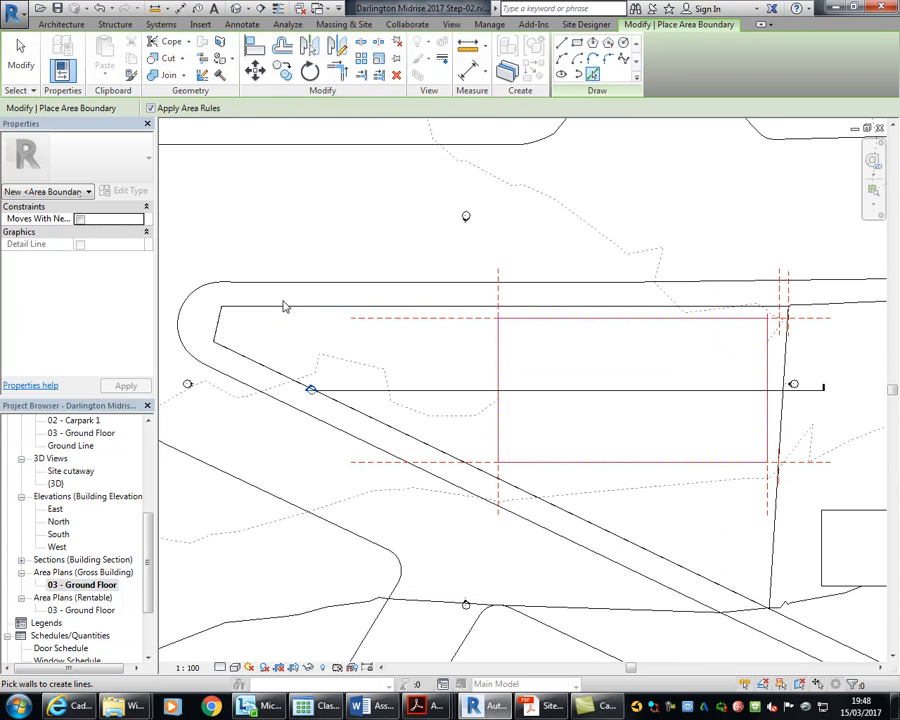
left_click(562, 42)
scroll(800, 290, "up", 6)
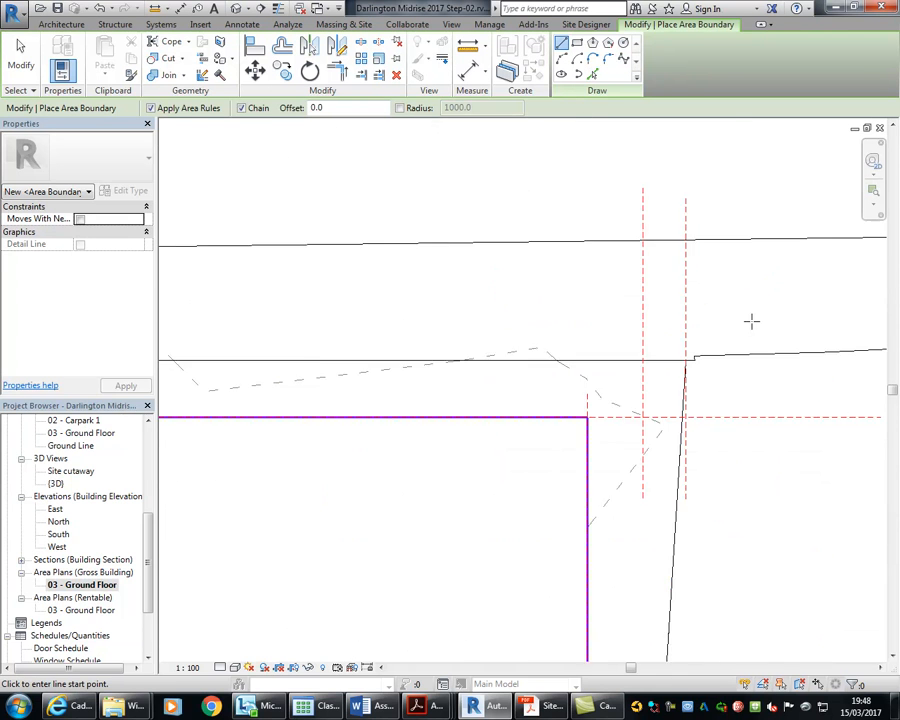
left_click(676, 366)
scroll(272, 316, "down", 2)
middle_click_drag(272, 316, 578, 295)
scroll(223, 299, "down", 1)
middle_click_drag(223, 299, 695, 239)
scroll(416, 255, "down", 1)
middle_click_drag(416, 255, 698, 254)
scroll(302, 236, "up", 3)
left_click(434, 270)
left_click(410, 378)
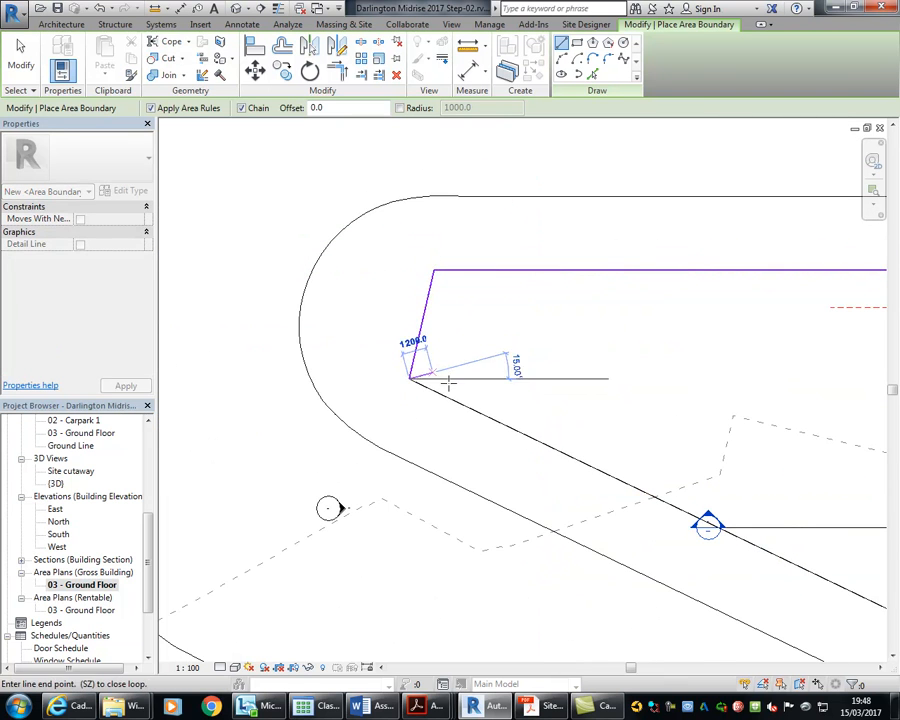
Continue the area boundary along the diagonal southern property line and up the eastern one, closing the site loop at its northeast corner
scroll(651, 453, "down", 4)
middle_click_drag(870, 538, 362, 392)
scroll(575, 476, "down", 3)
middle_click_drag(575, 476, 326, 309)
scroll(326, 309, "down", 1)
scroll(587, 469, "up", 7)
scroll(475, 415, "up", 4)
left_click(472, 455)
scroll(476, 330, "down", 2)
scroll(468, 297, "down", 1)
middle_click_drag(467, 299, 519, 541)
middle_click_drag(542, 213, 538, 281)
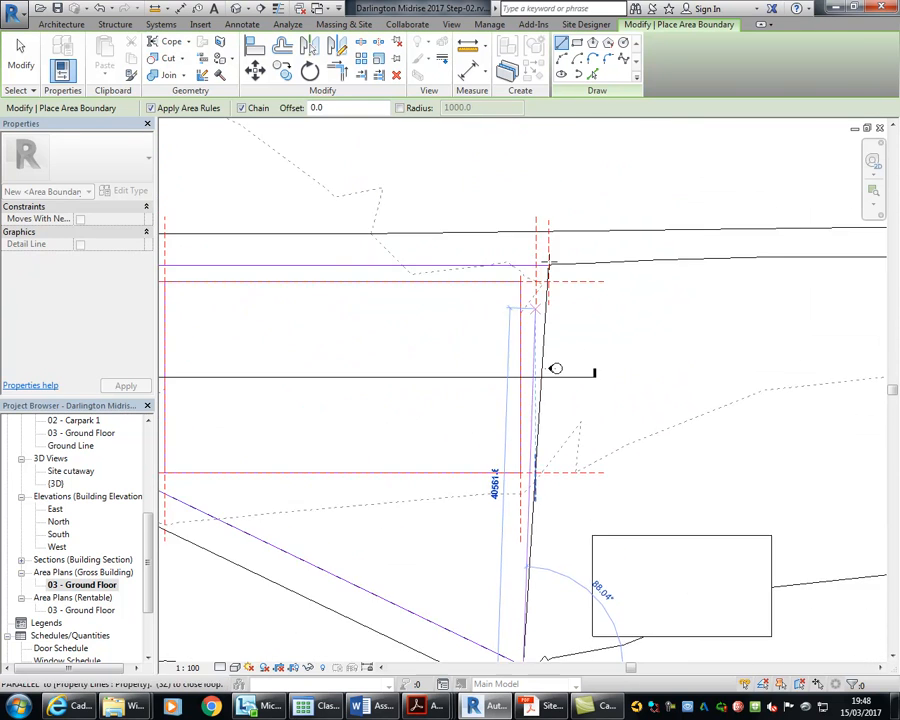
scroll(547, 254, "up", 4)
left_click(544, 283)
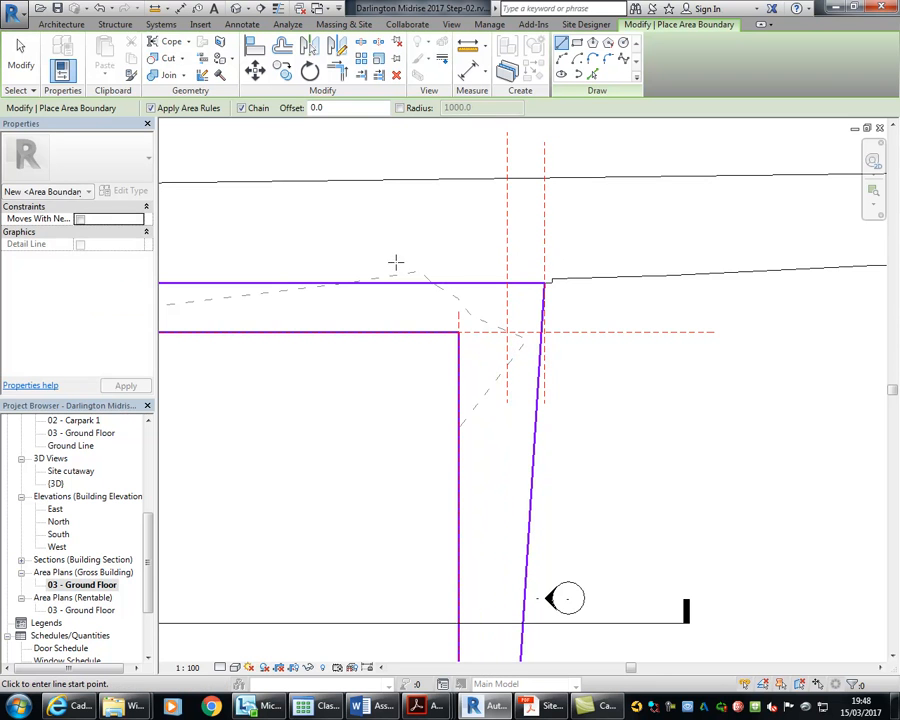
right_click(388, 238)
left_click(410, 248)
right_click(395, 203)
left_click(418, 214)
Shrink the area plan's crop region on all four sides so it closely surrounds the site
scroll(468, 233, "down", 3)
middle_click_drag(492, 242, 807, 200)
scroll(563, 331, "down", 1)
middle_click_drag(570, 337, 575, 341)
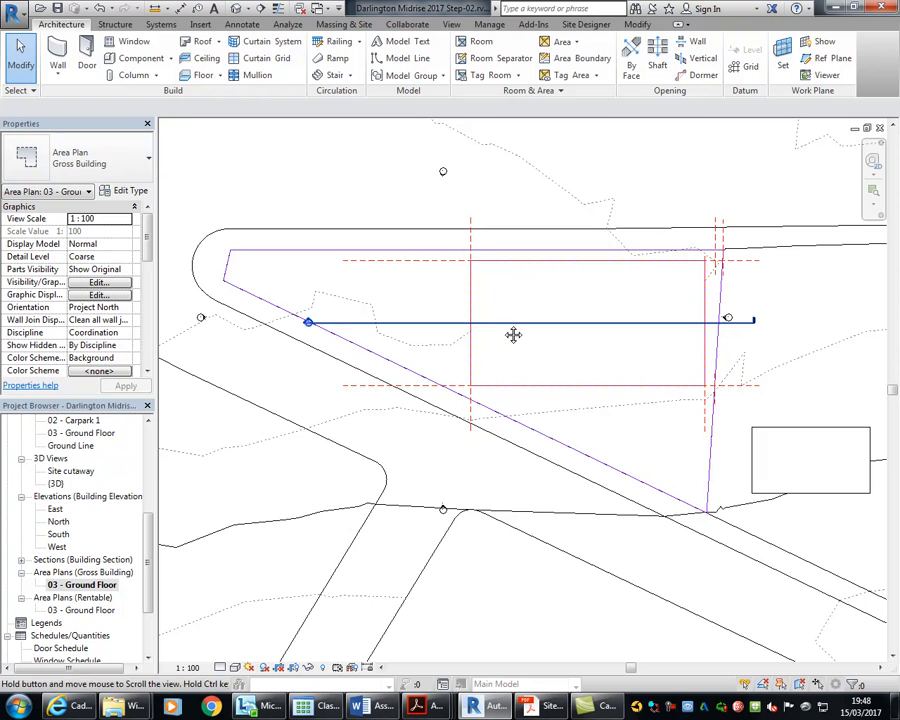
middle_click_drag(515, 332, 506, 335)
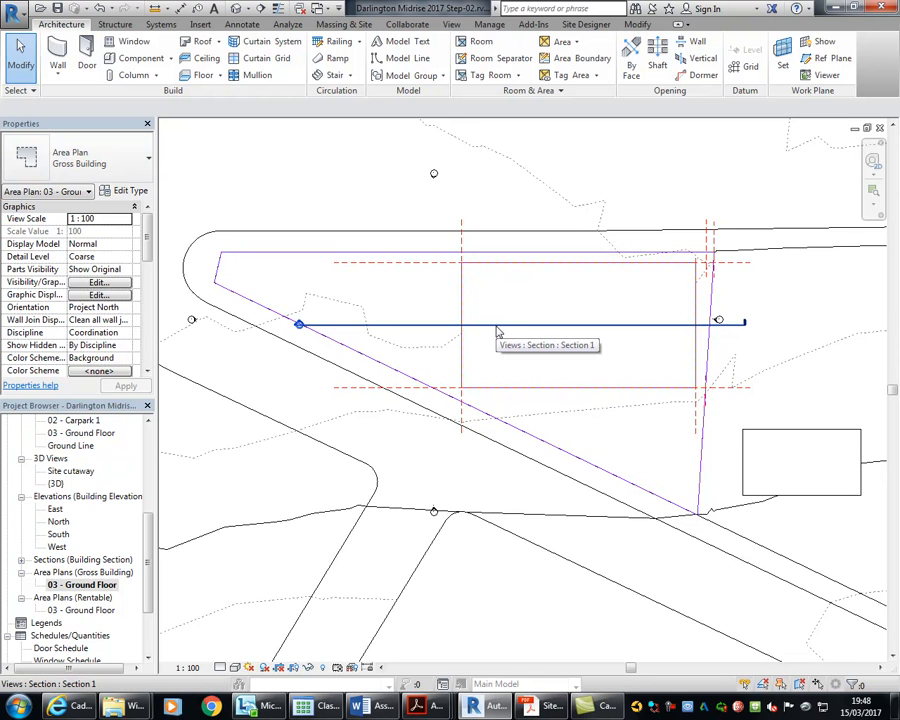
scroll(364, 227, "down", 2)
middle_click_drag(364, 227, 384, 254)
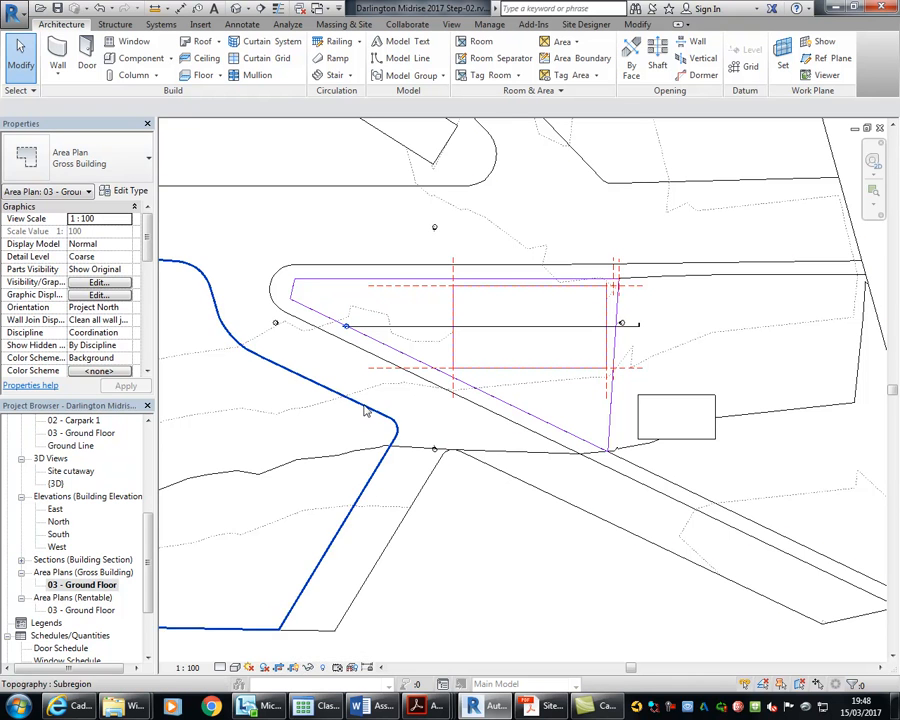
scroll(331, 430, "down", 4)
scroll(331, 430, "up", 1)
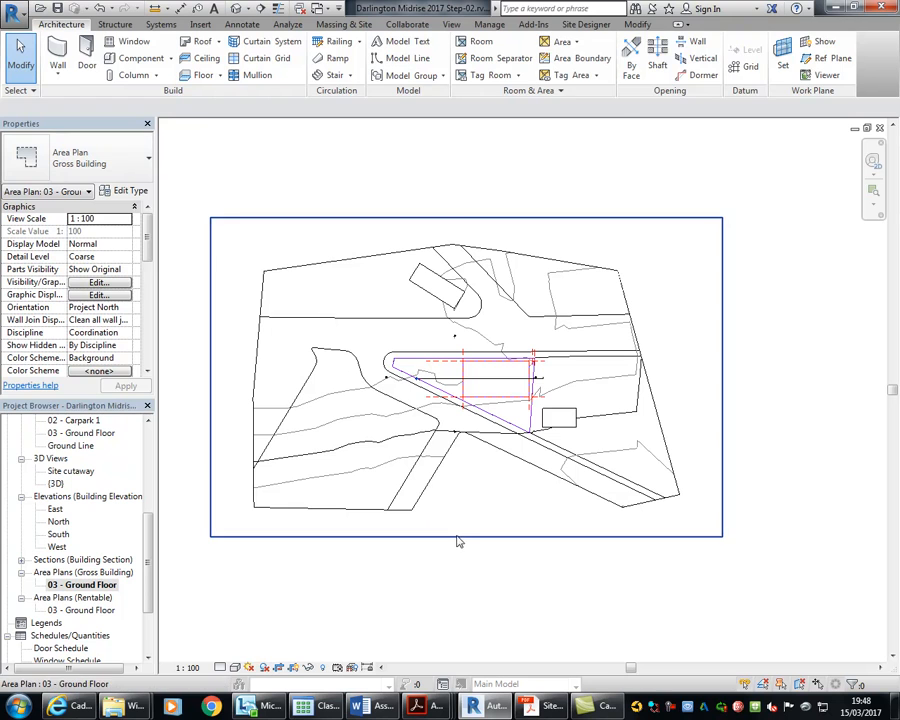
left_click(470, 537)
left_click_drag(467, 538, 463, 461)
left_click_drag(465, 218, 468, 341)
left_click_drag(210, 401, 371, 401)
left_click_drag(722, 401, 550, 396)
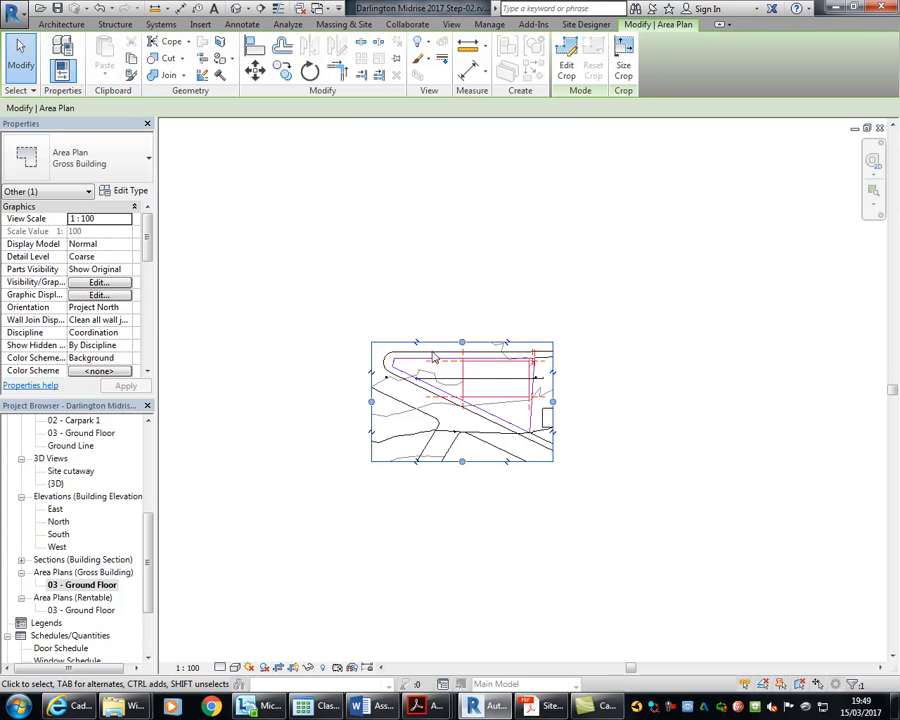
Place a tagged area in the site region outside the rectangular building boundary
scroll(435, 400, "up", 3)
middle_click_drag(480, 452, 513, 522)
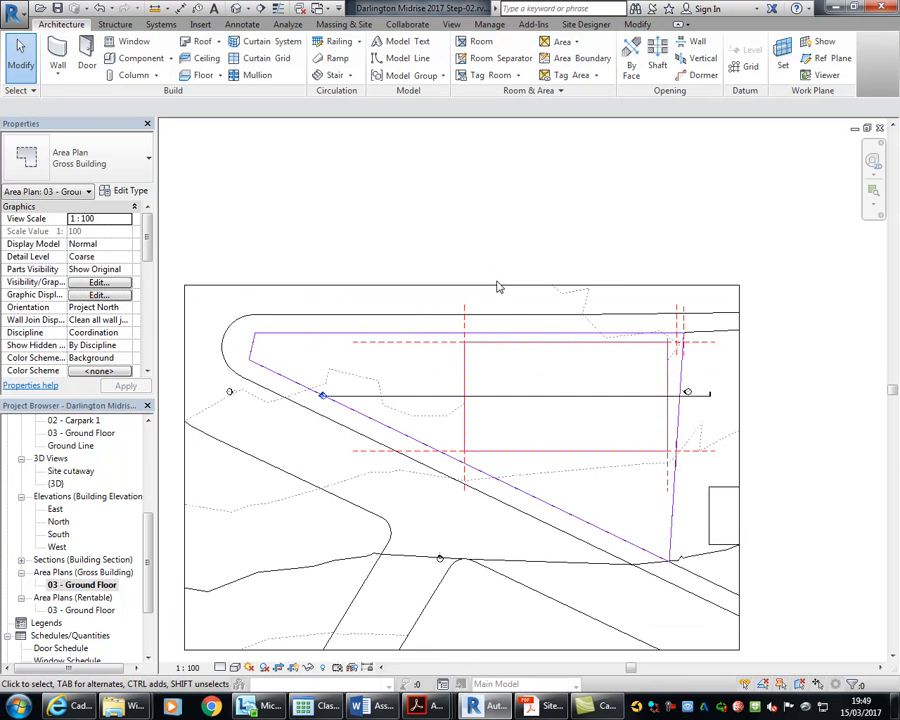
middle_click_drag(498, 285, 466, 249)
scroll(492, 174, "up", 1)
scroll(493, 176, "up", 1)
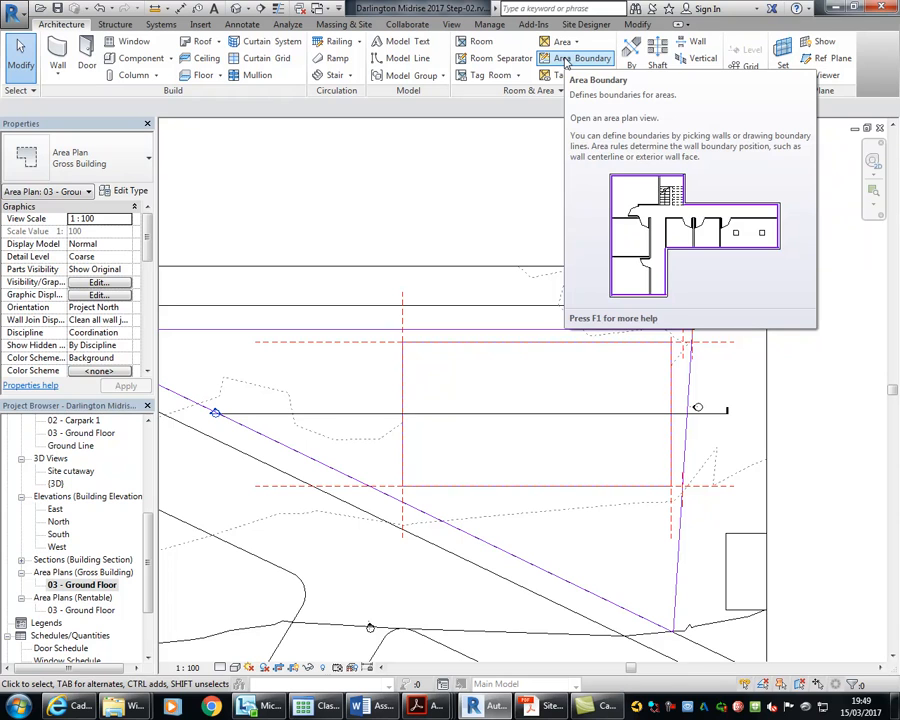
left_click(563, 41)
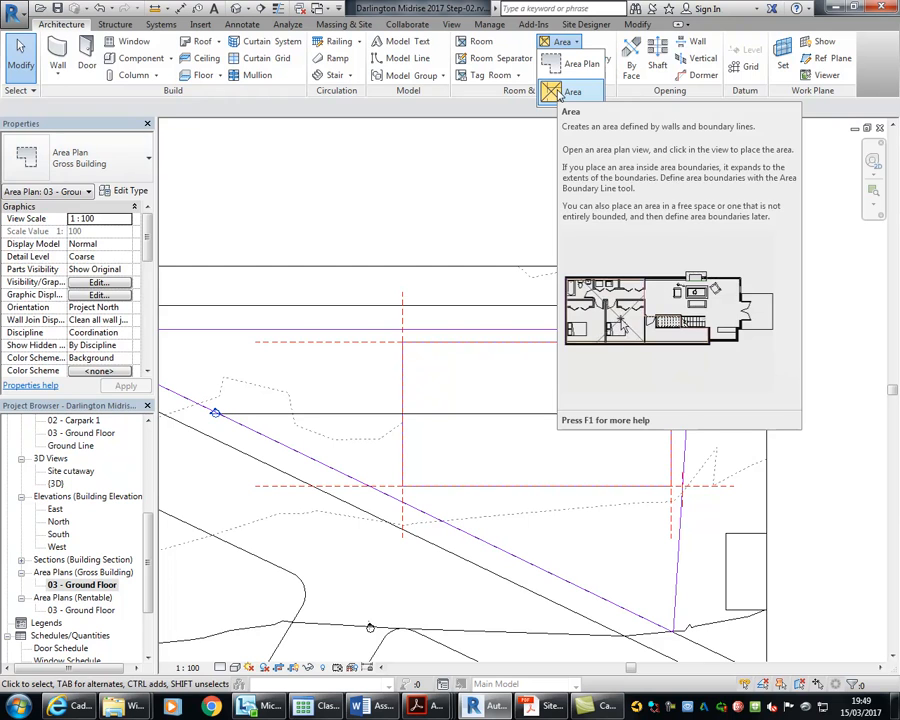
left_click(558, 92)
middle_click_drag(334, 306, 417, 300)
scroll(410, 271, "up", 1)
scroll(403, 252, "down", 2)
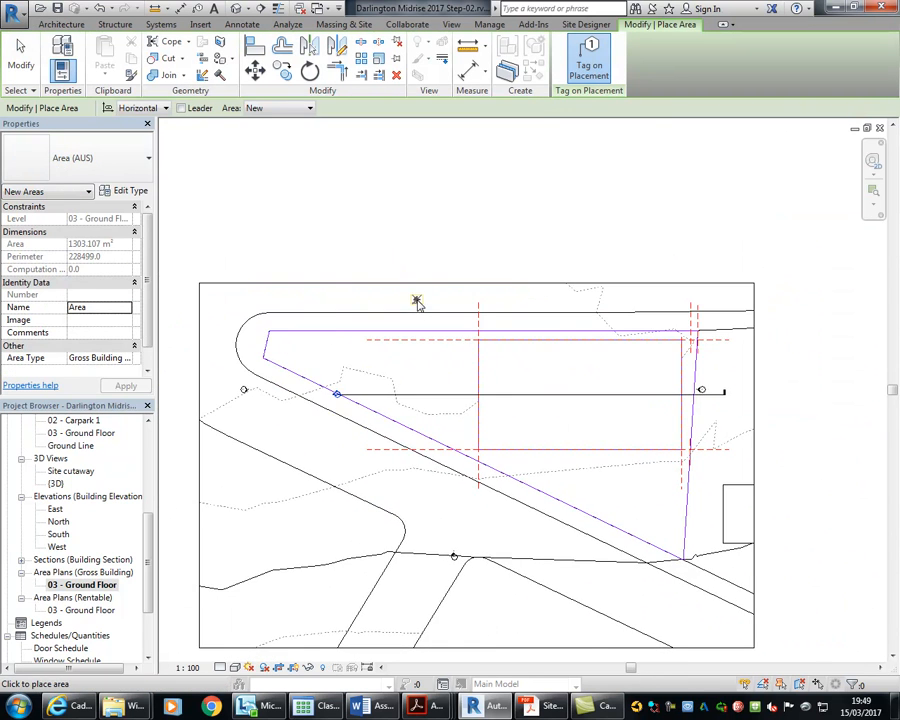
scroll(417, 302, "up", 6)
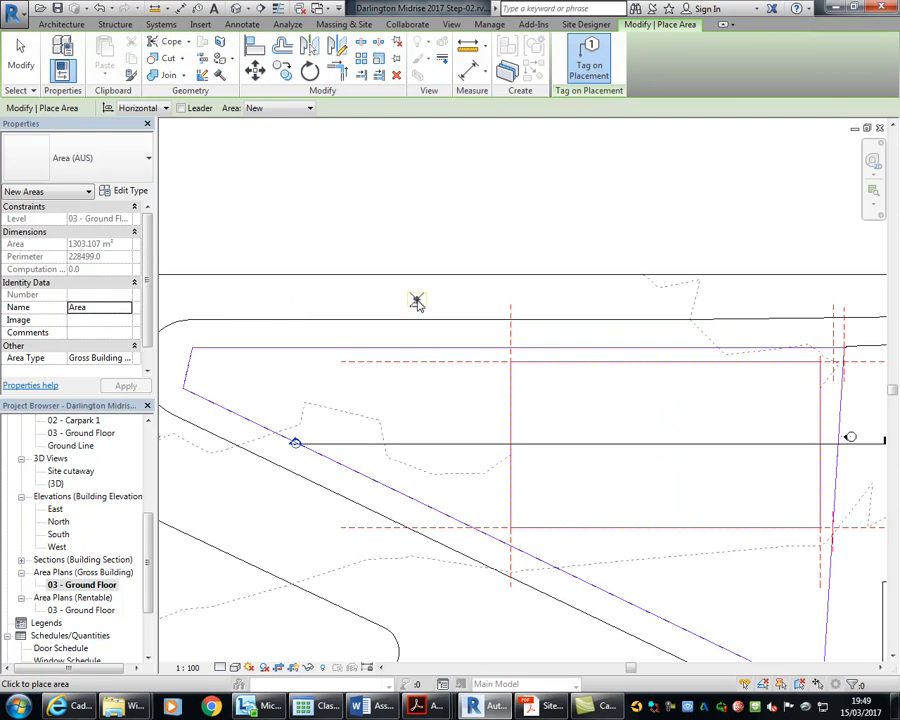
left_click(416, 300)
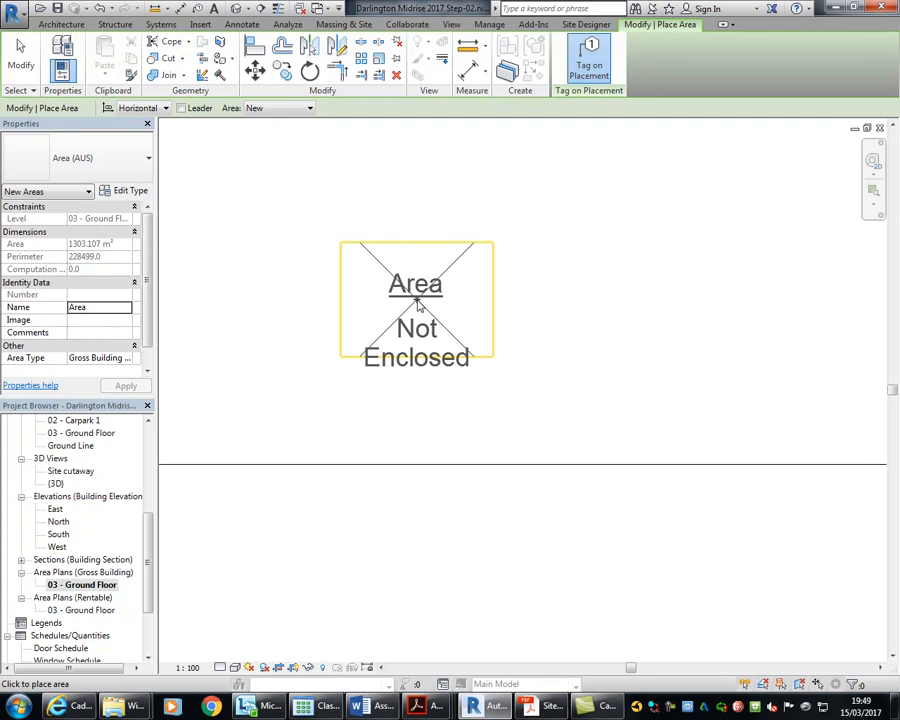
scroll(418, 303, "down", 5)
middle_click_drag(420, 300, 438, 275)
scroll(445, 218, "down", 4)
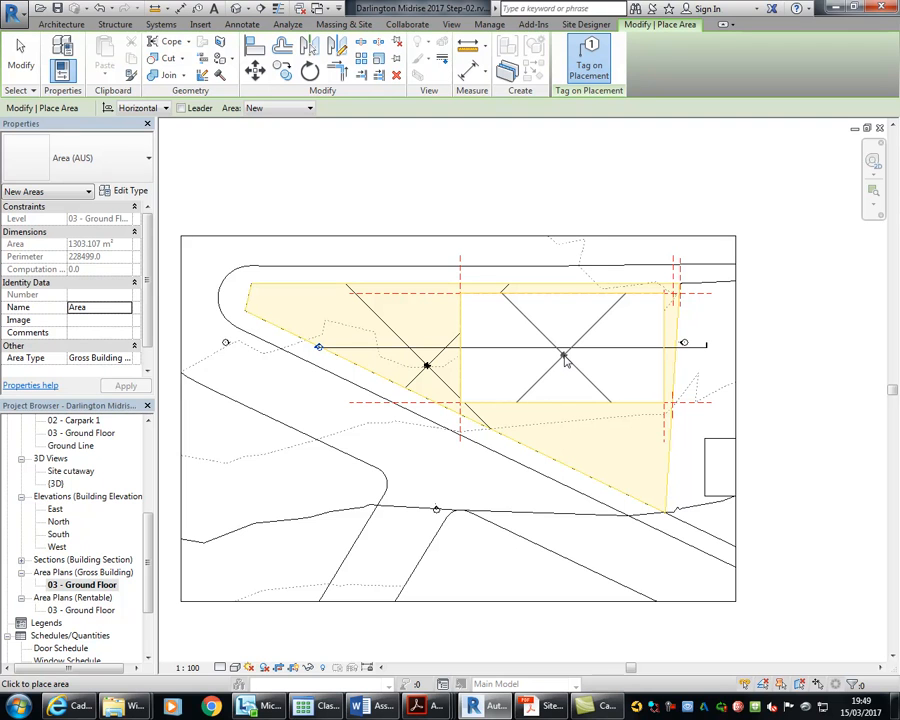
Place a second tagged area inside the rectangular building boundary and end area placement
left_click(564, 357)
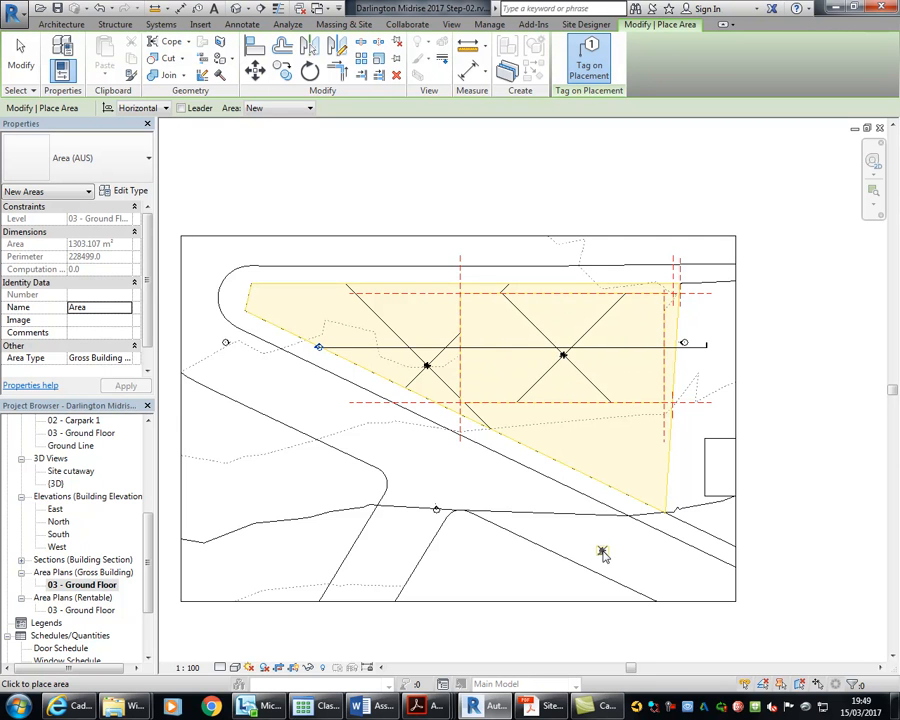
scroll(416, 368, "up", 5)
scroll(385, 380, "up", 2)
right_click(381, 309)
left_click(398, 320)
right_click(398, 324)
left_click(422, 334)
Check the area tags in the site region and the building rectangle against their boundaries
scroll(422, 284, "down", 3)
middle_click_drag(422, 290, 308, 367)
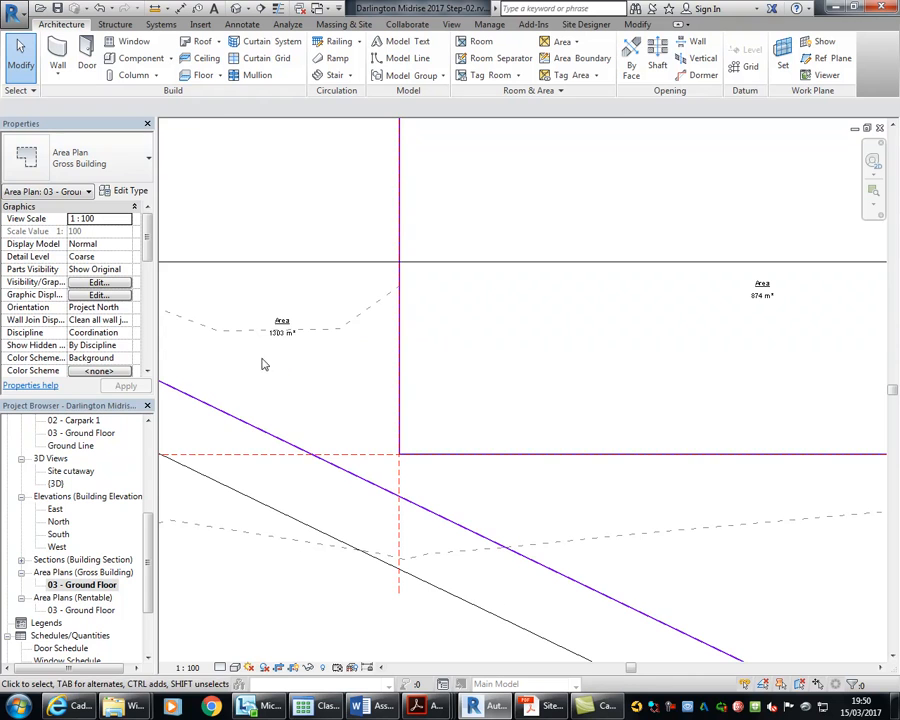
scroll(647, 339, "down", 2)
middle_click_drag(647, 339, 490, 422)
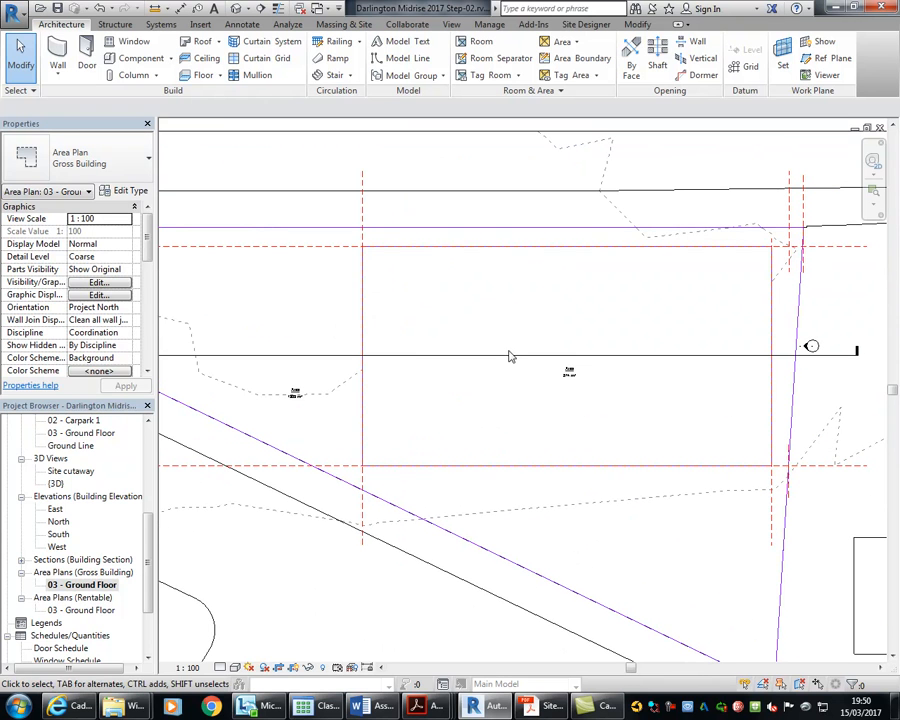
scroll(408, 294, "down", 2)
middle_click_drag(408, 294, 490, 312)
scroll(508, 327, "down", 1)
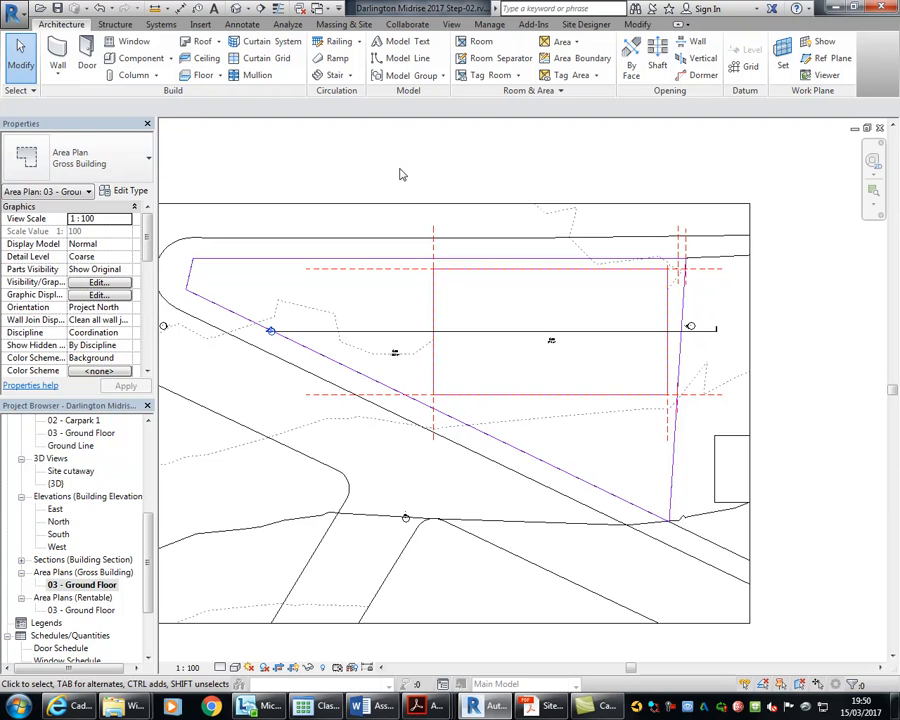
Place a color fill legend just east of the site boundary, applying Scheme 1 for gross building areas and dismissing the save reminder
left_click(242, 24)
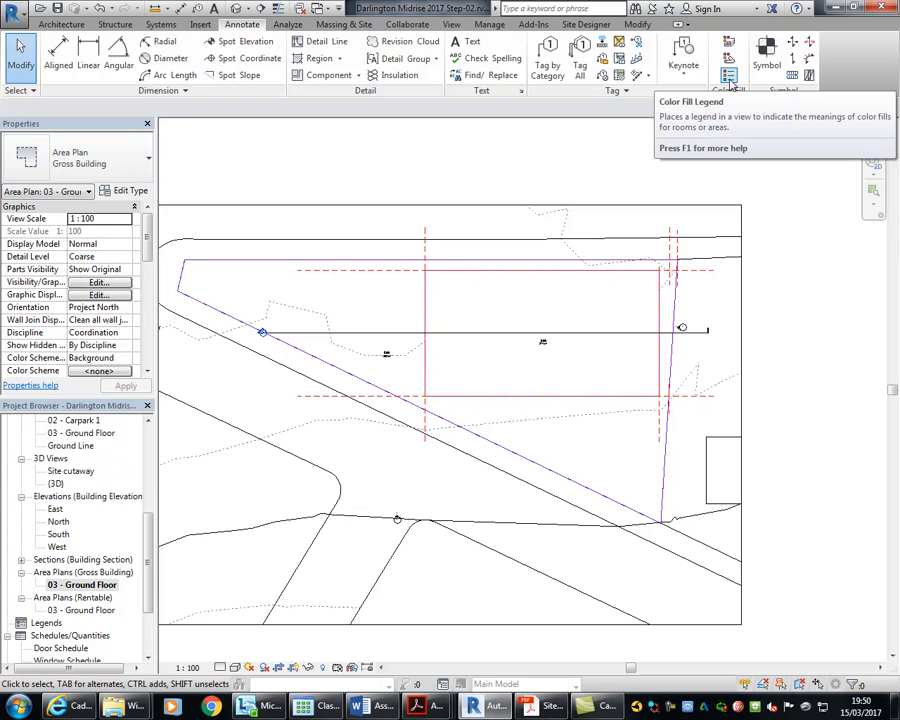
left_click(730, 81)
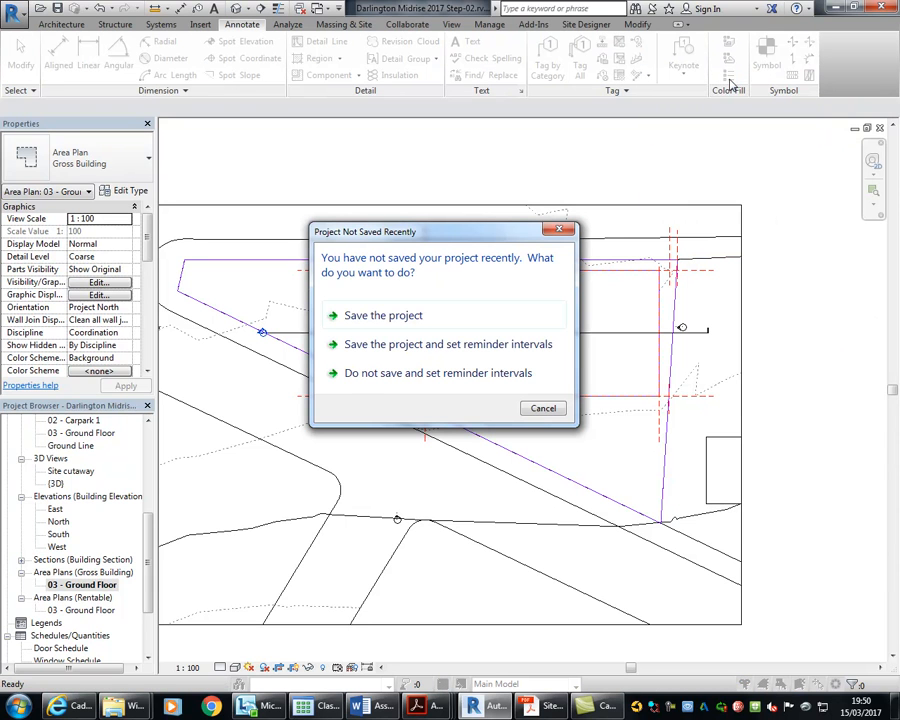
left_click(543, 410)
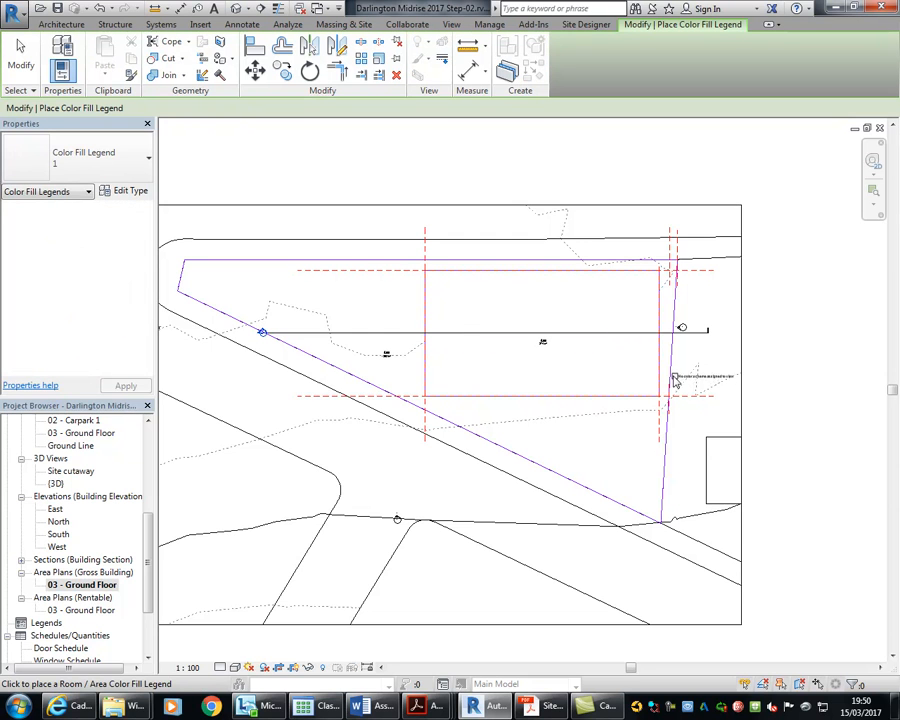
scroll(518, 291, "up", 4)
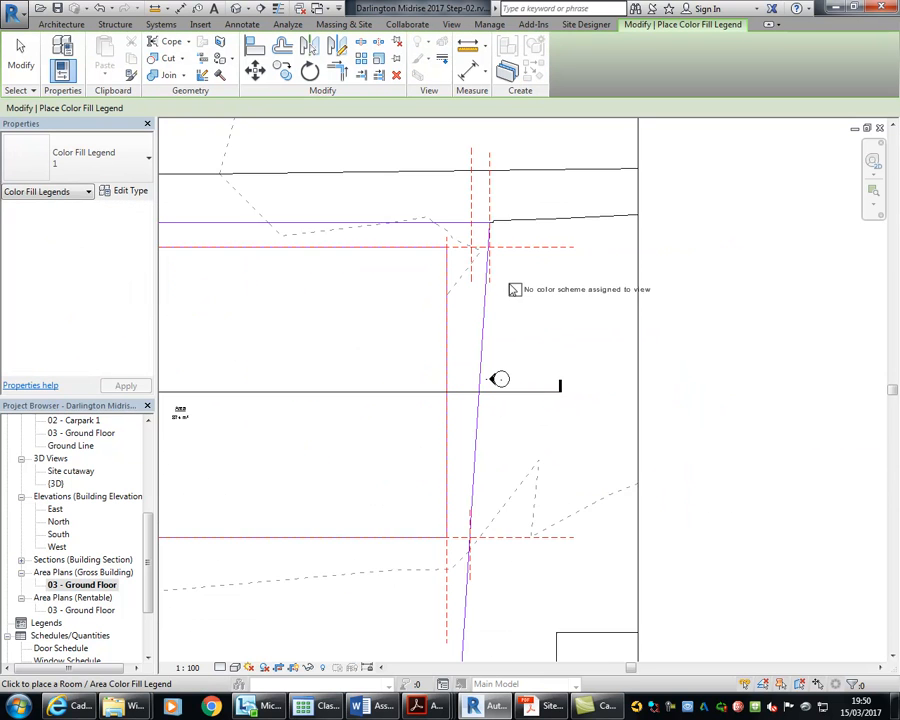
scroll(506, 292, "up", 1)
left_click(500, 292)
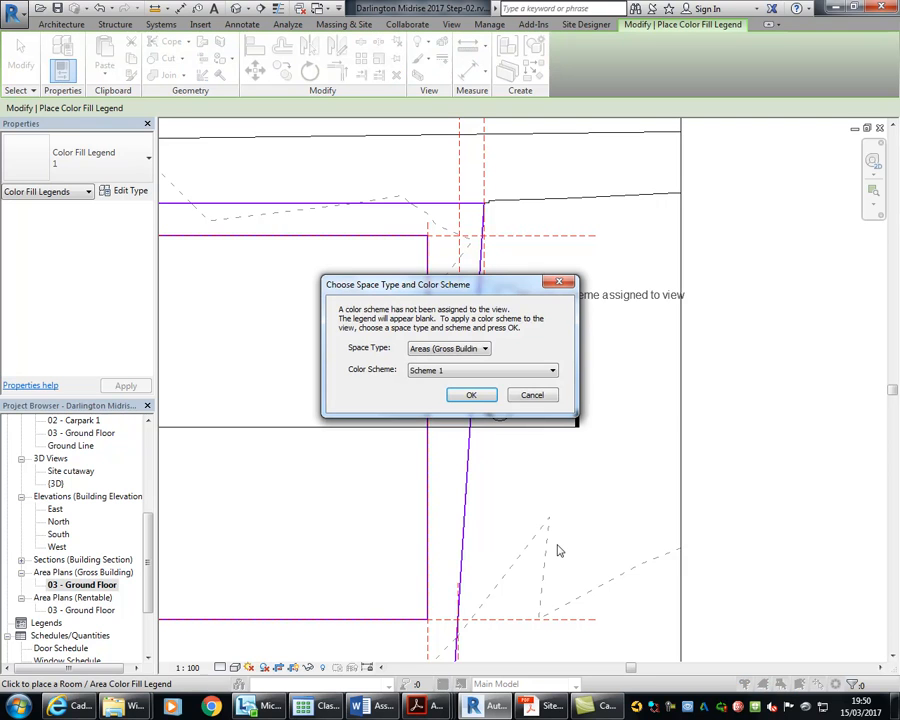
left_click(470, 396)
scroll(515, 356, "down", 2)
middle_click_drag(515, 356, 782, 334)
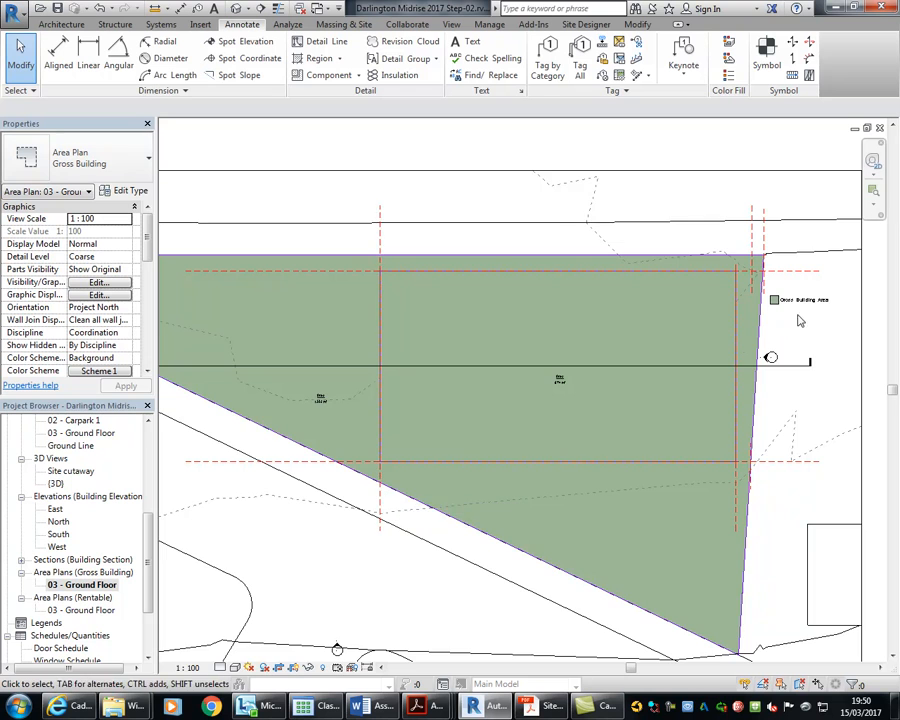
Change Scheme 1 of the color fill legend to color areas by Name, accepting that existing colors are not preserved
middle_click_drag(792, 317, 526, 285)
scroll(522, 285, "up", 6)
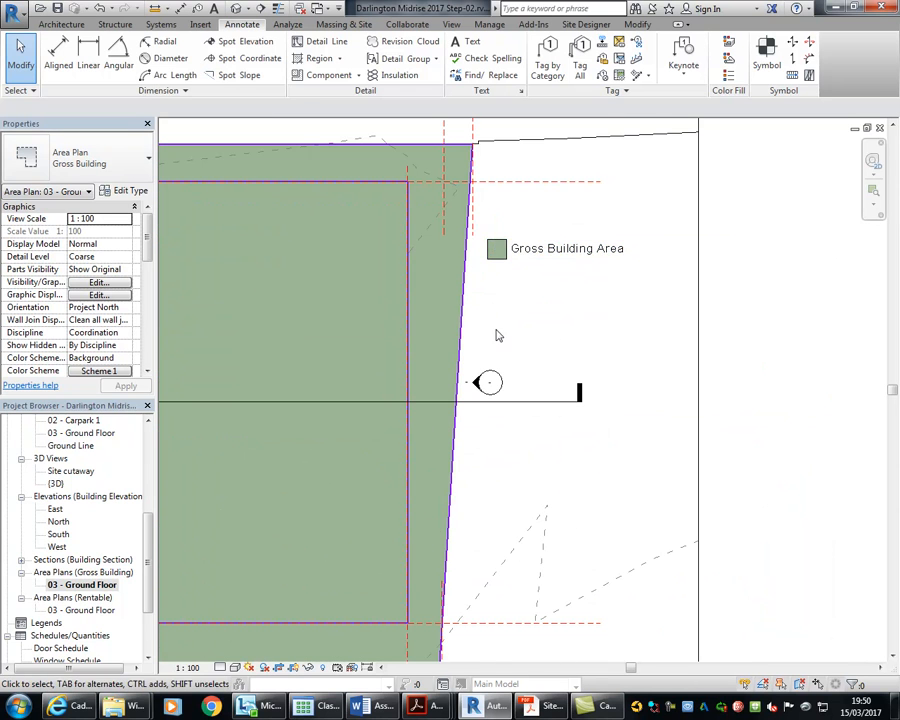
scroll(518, 398, "down", 5)
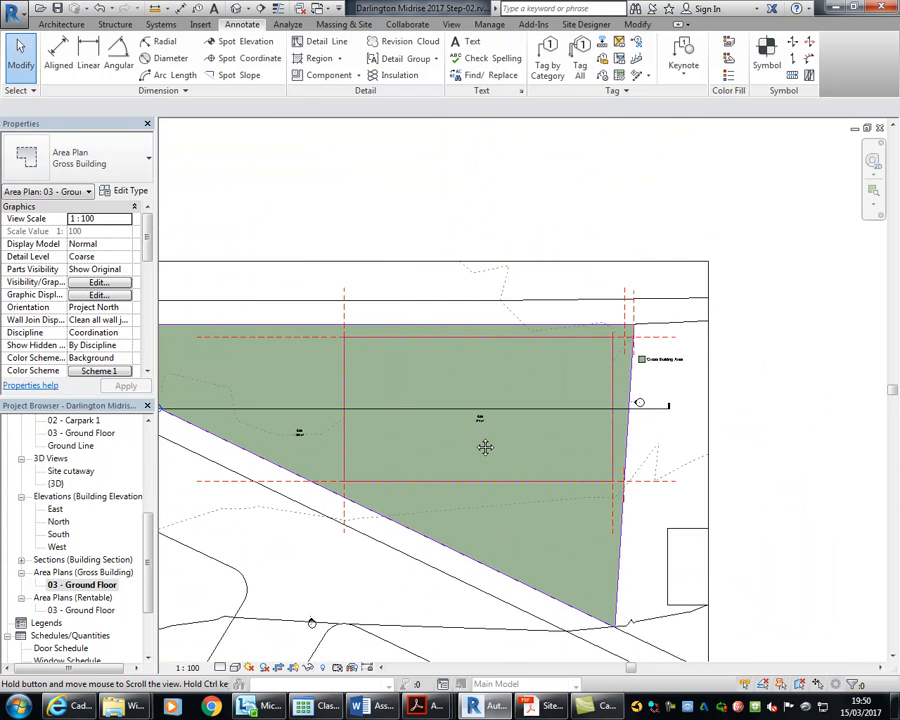
scroll(678, 342, "up", 4)
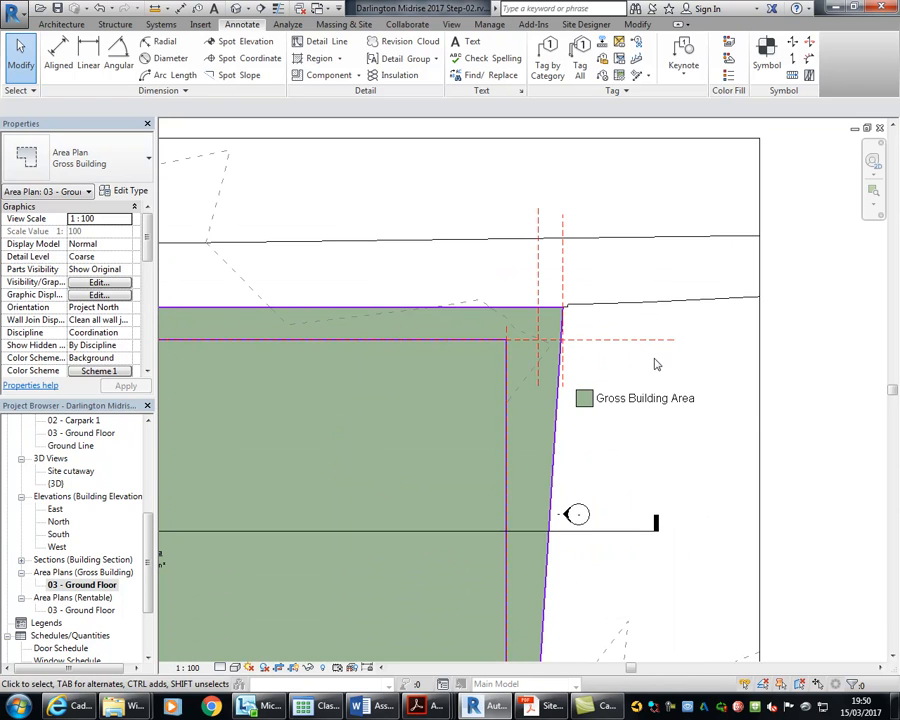
left_click(640, 398)
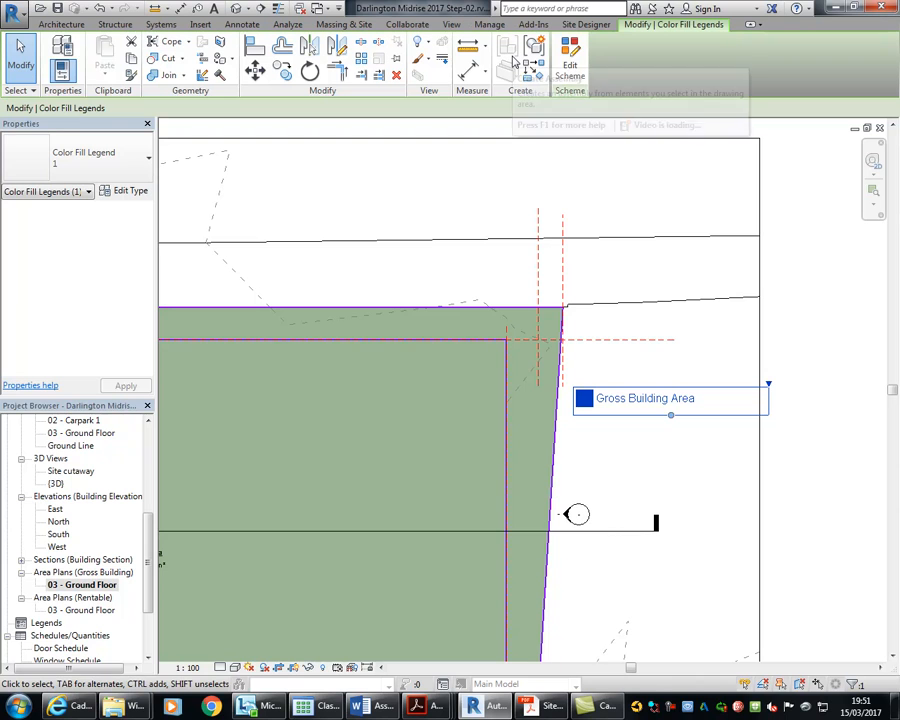
left_click(570, 64)
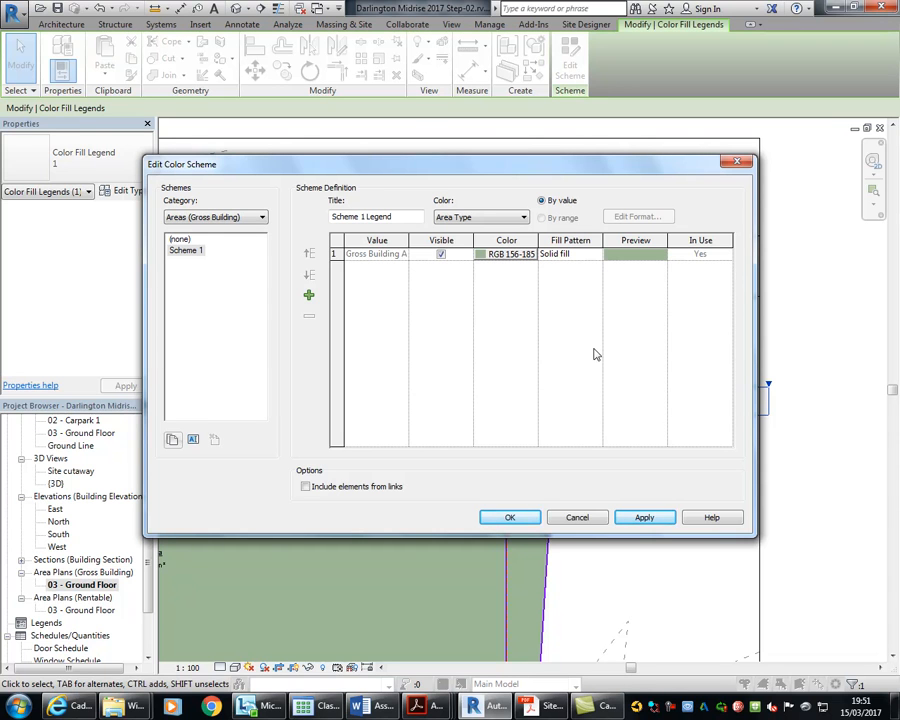
left_click(480, 218)
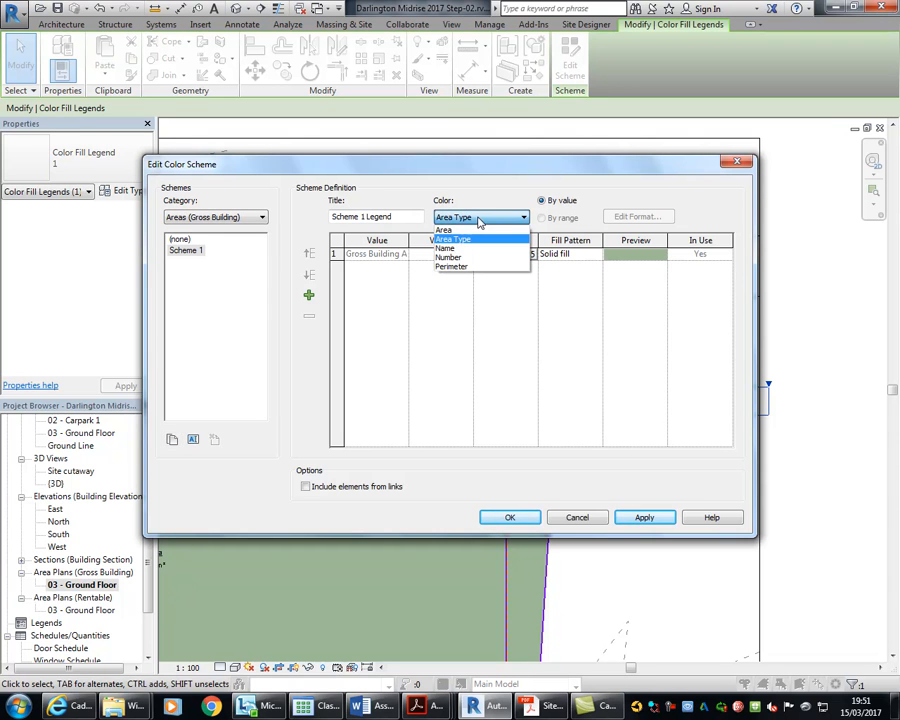
left_click(470, 248)
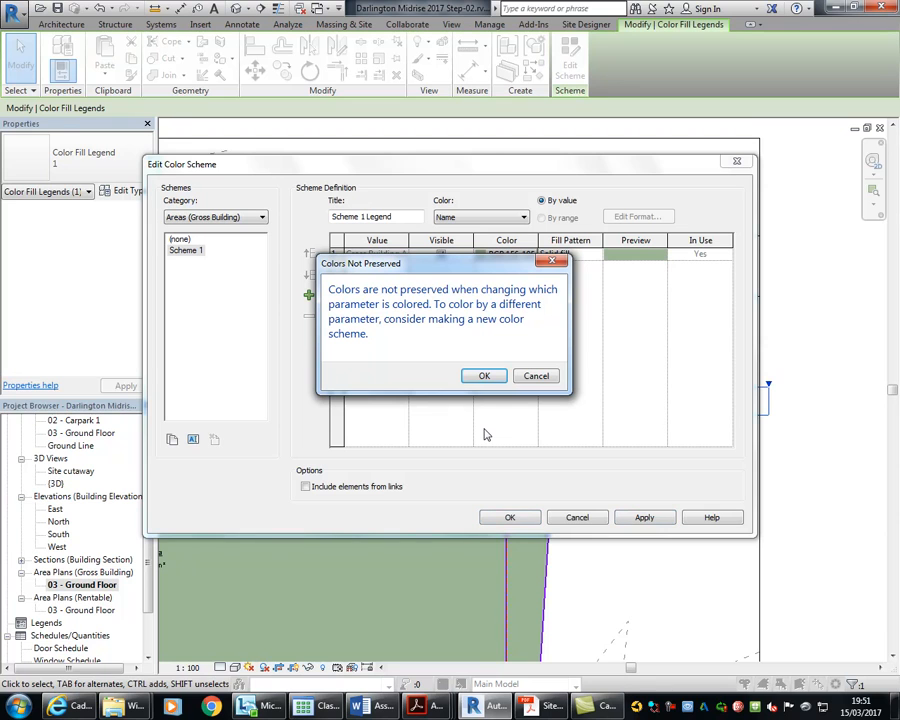
left_click(479, 377)
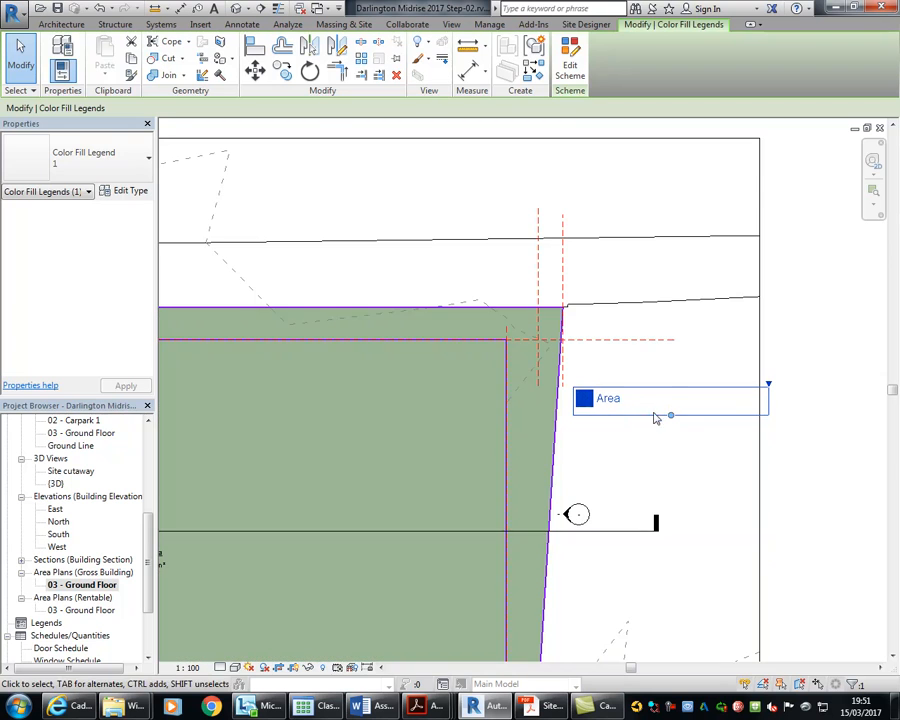
left_click(639, 467)
Examine the area tag inside the building rectangle and the properties of the area it labels
scroll(334, 432, "down", 4)
middle_click_drag(346, 444, 677, 373)
scroll(604, 441, "up", 3)
scroll(604, 442, "up", 2)
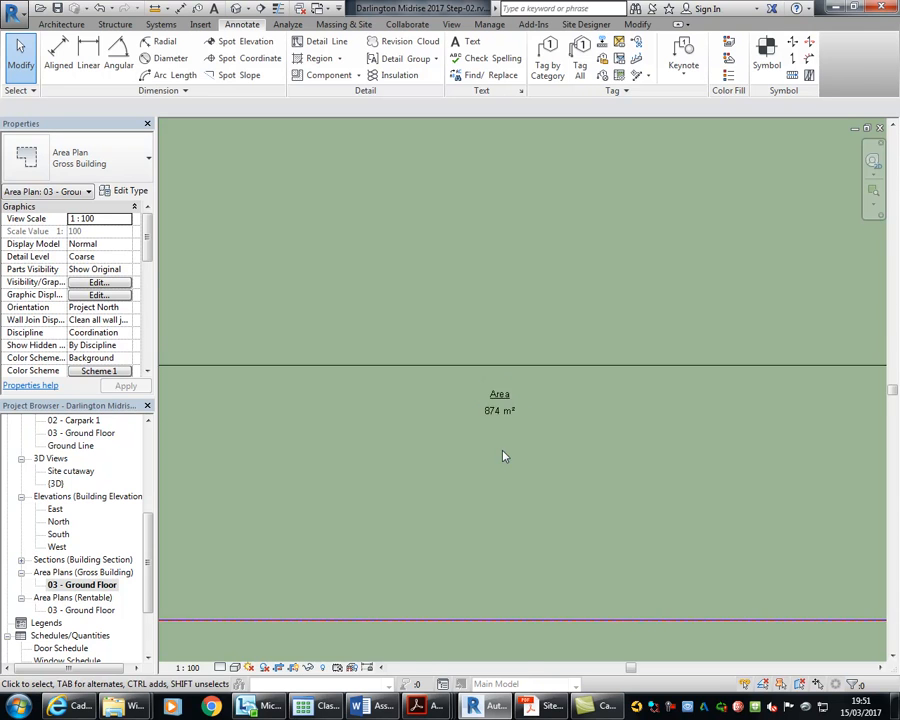
scroll(500, 458, "down", 4)
left_click(476, 458)
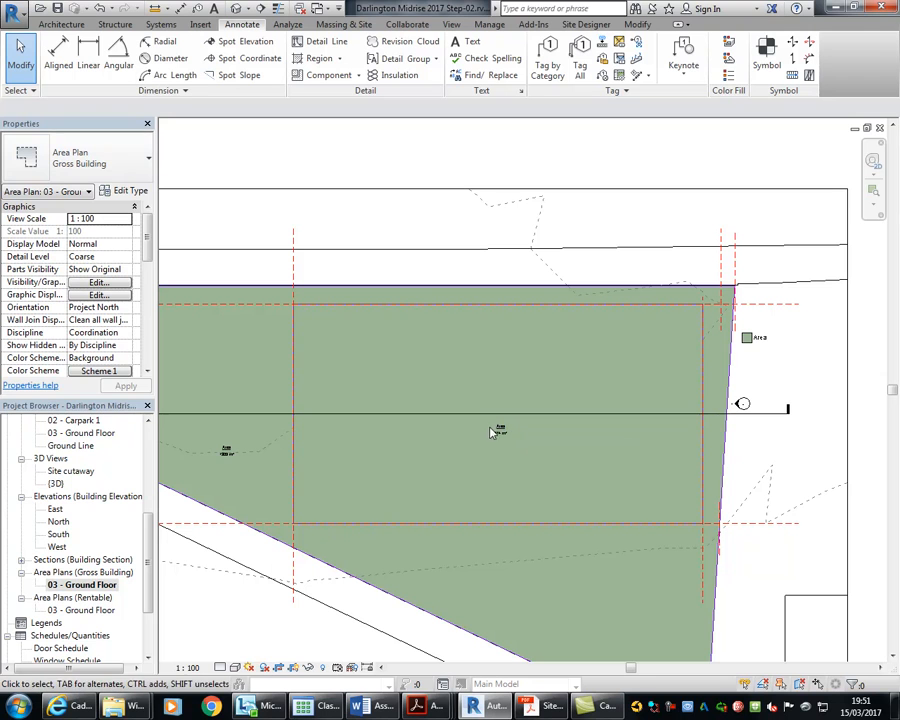
left_click(488, 455)
left_click(484, 452)
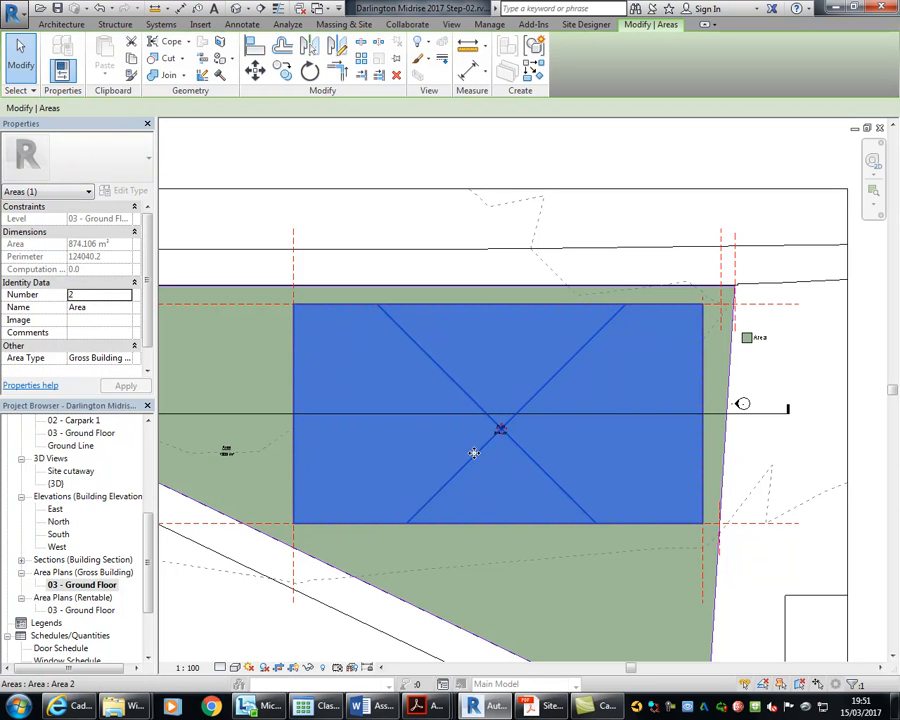
key("Escape")
Rename the area inside the building rectangle as Building Footprint through its tag
scroll(500, 430, "up", 5)
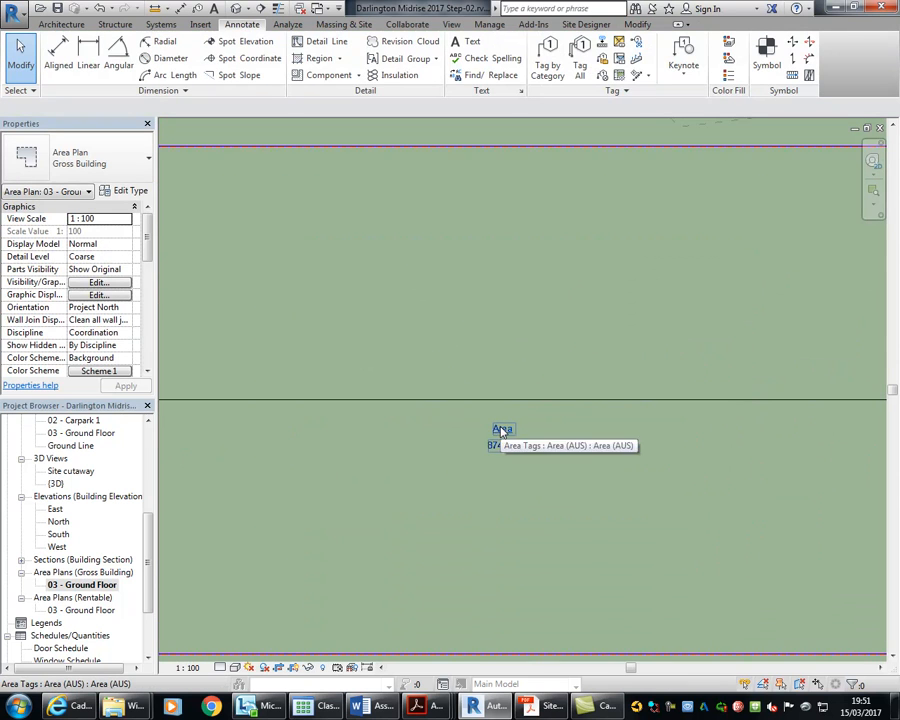
scroll(503, 432, "up", 4)
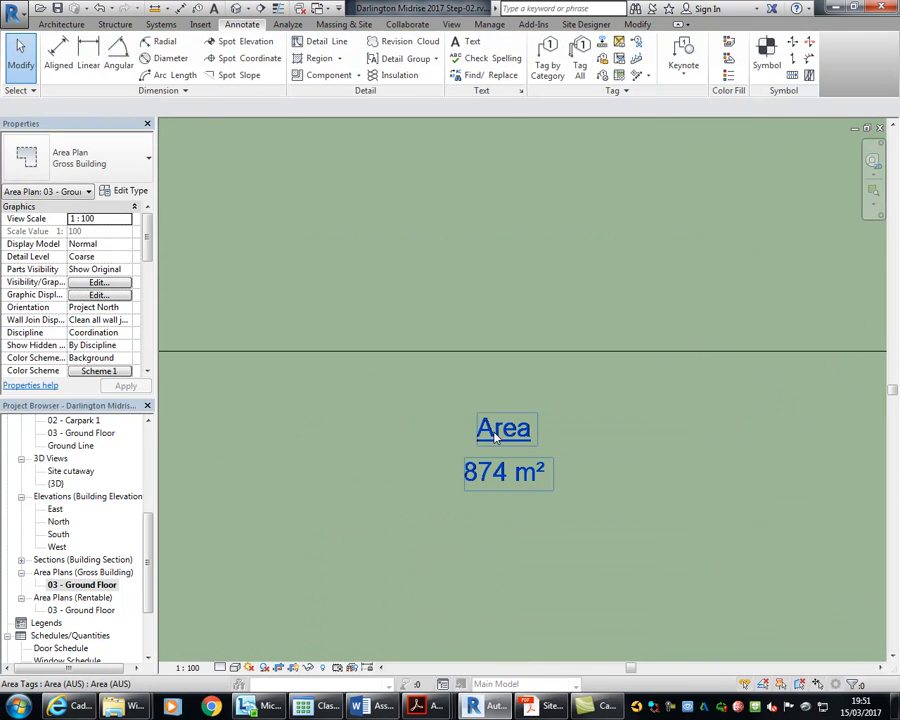
left_click(496, 434)
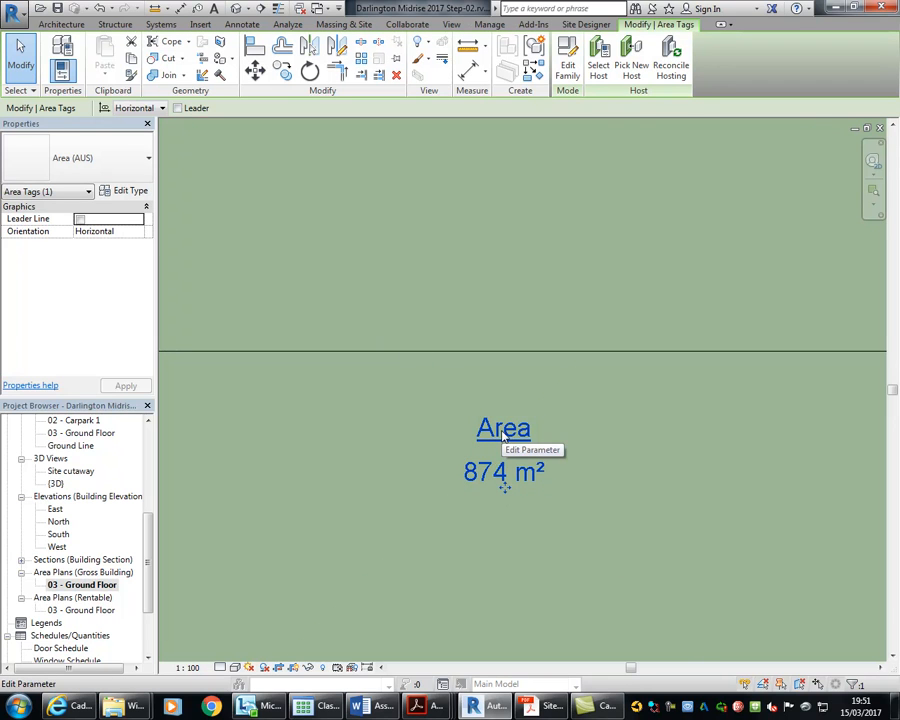
left_click(503, 432)
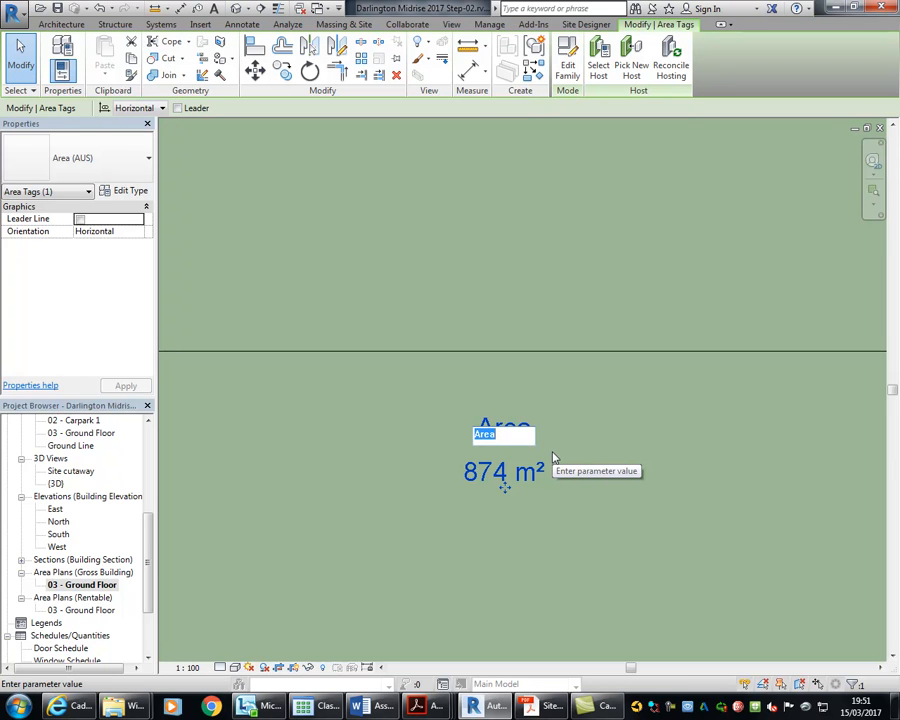
type("Buil")
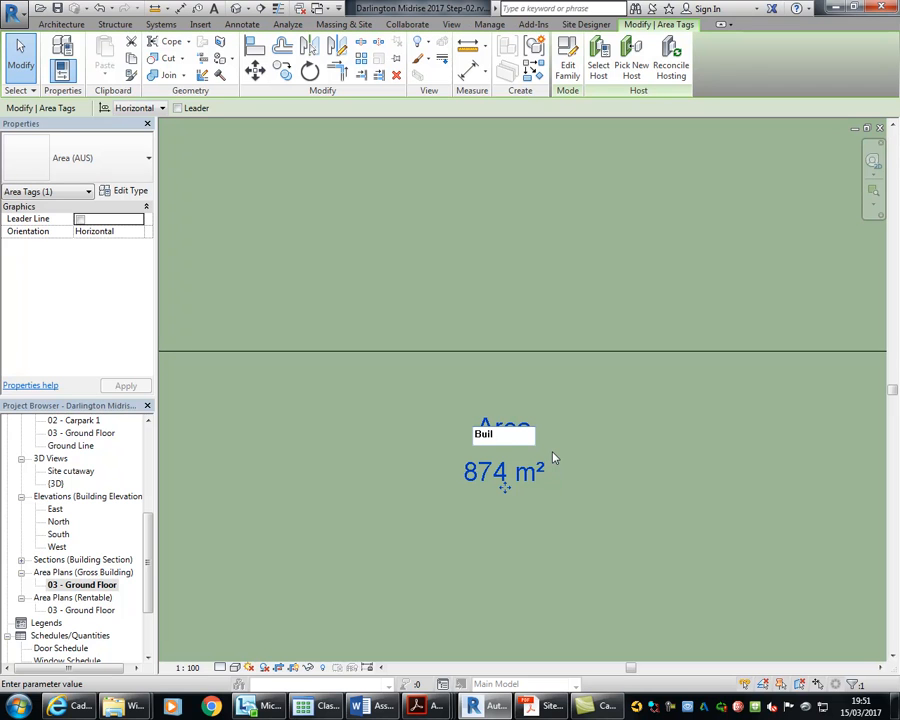
type("ding Footprint")
key("Return")
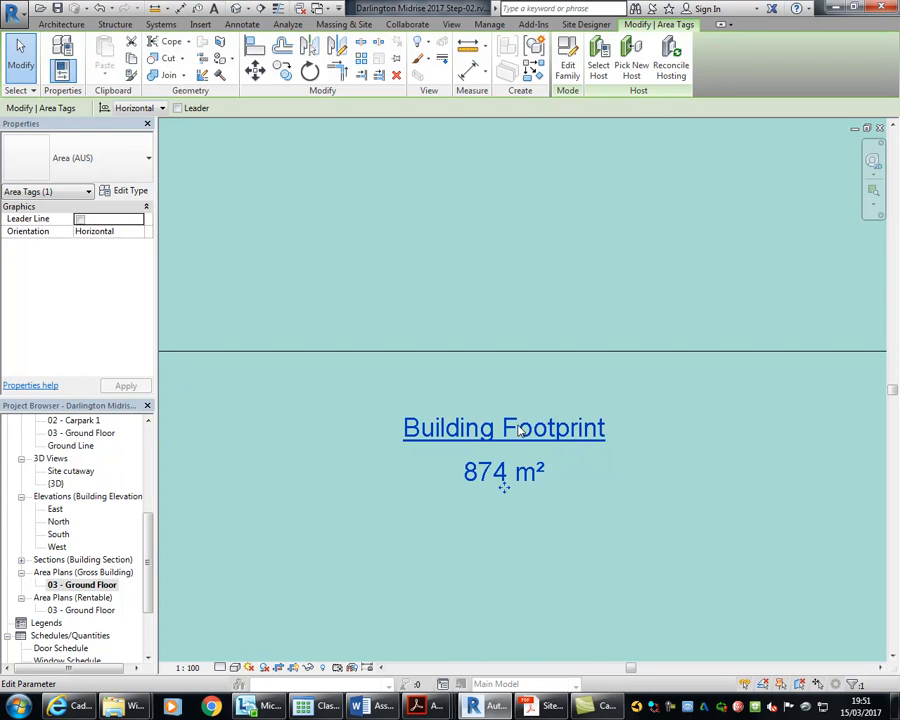
left_click(518, 427)
left_click(462, 304)
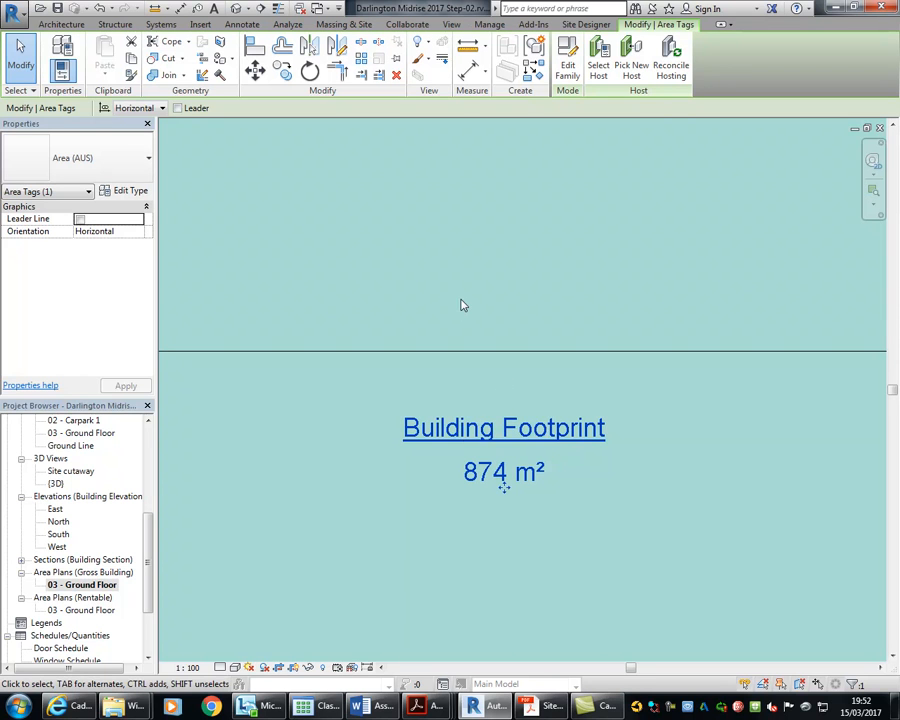
scroll(464, 292, "down", 4)
key("Escape")
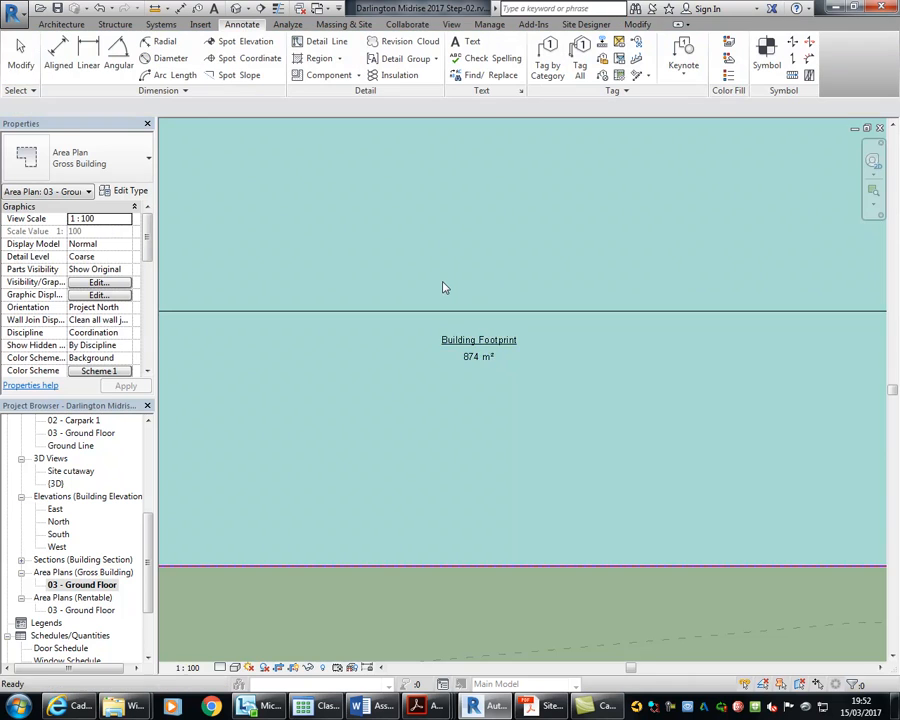
Open the name in the area tag of the site region west of the building rectangle for editing
scroll(445, 288, "down", 2)
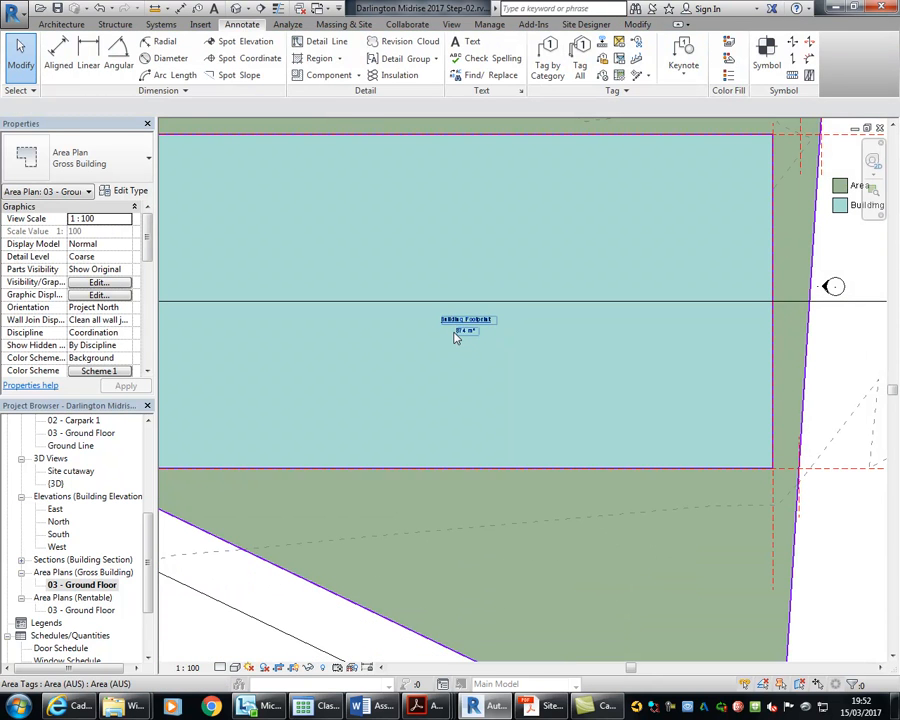
scroll(460, 338, "down", 2)
middle_click_drag(428, 360, 714, 421)
scroll(451, 390, "up", 1)
scroll(451, 390, "up", 2)
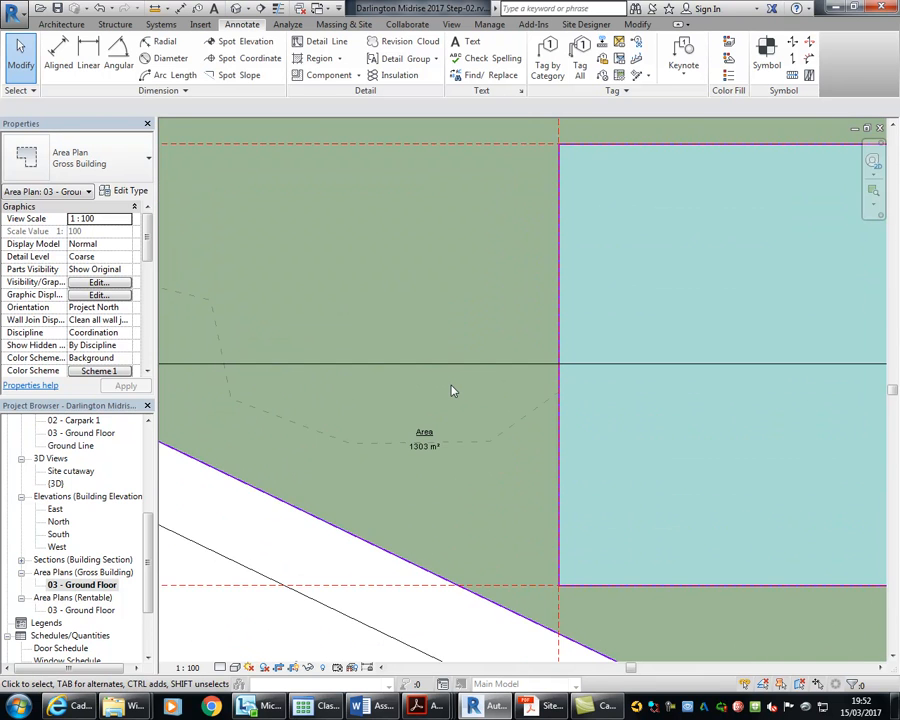
scroll(445, 378, "up", 2)
left_click(398, 478)
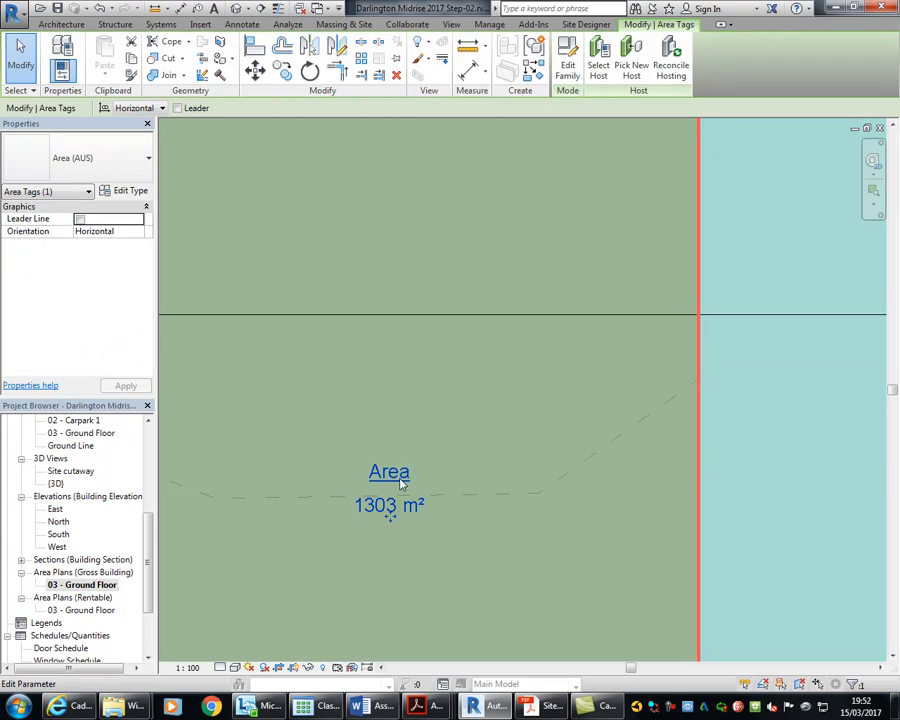
left_click(388, 473)
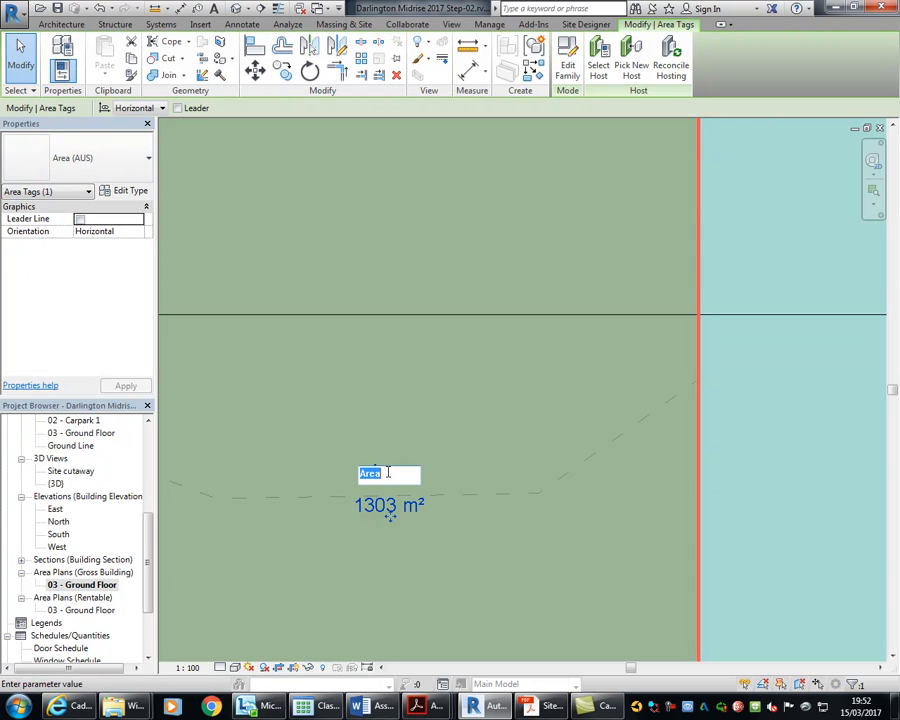
Switch to Adobe Acrobat and check the area information on the site plan, page 1 of the DA drawings PDF
key("alt+Tab")
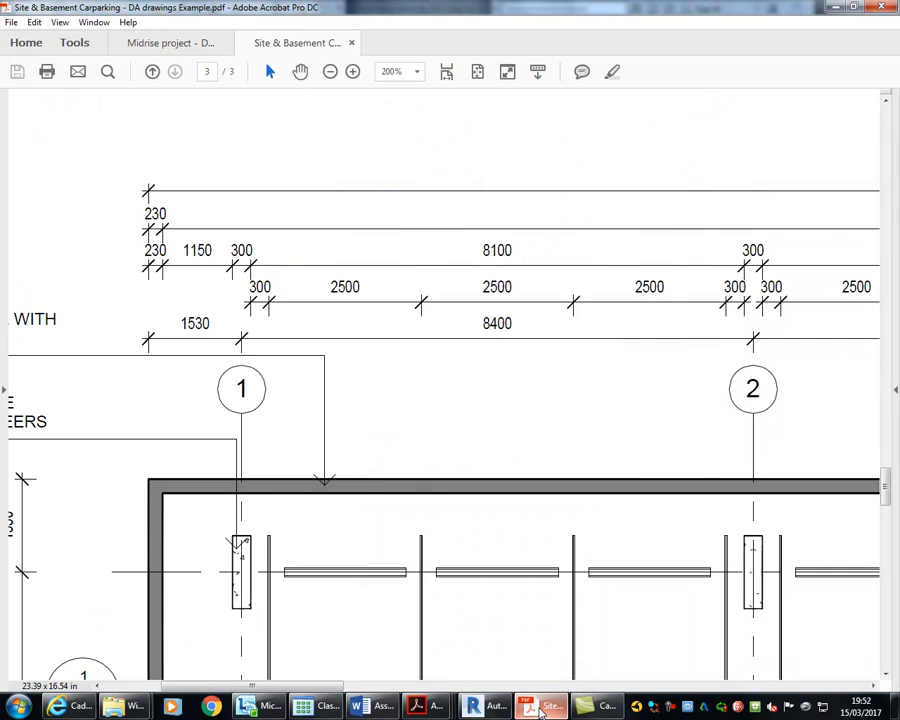
scroll(371, 472, "down", 2)
scroll(396, 472, "down", 7, "ctrl")
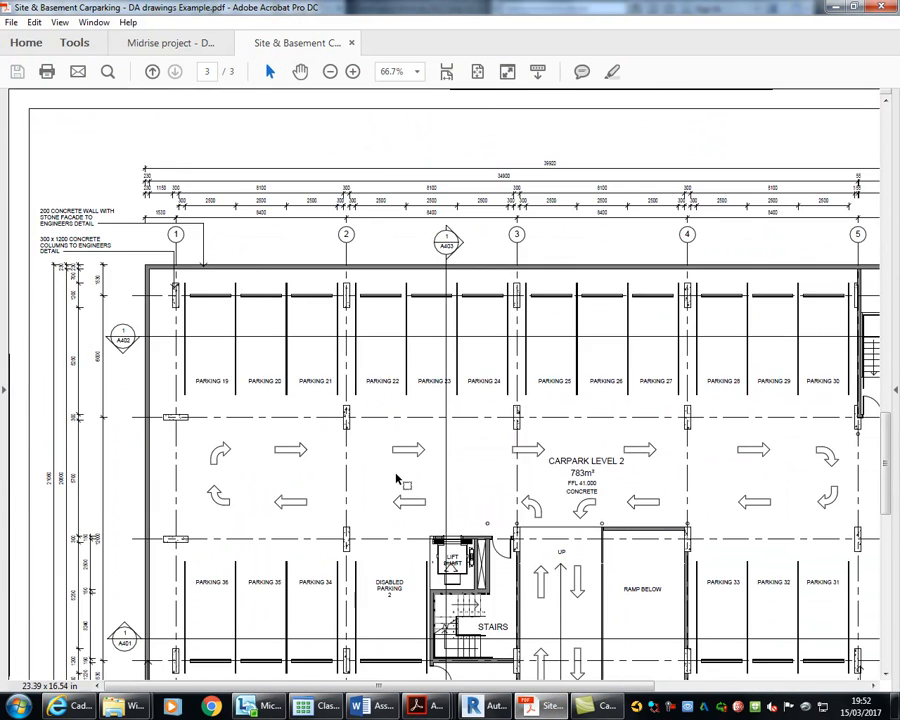
scroll(396, 468, "up", 1, "ctrl")
scroll(396, 468, "up", 4)
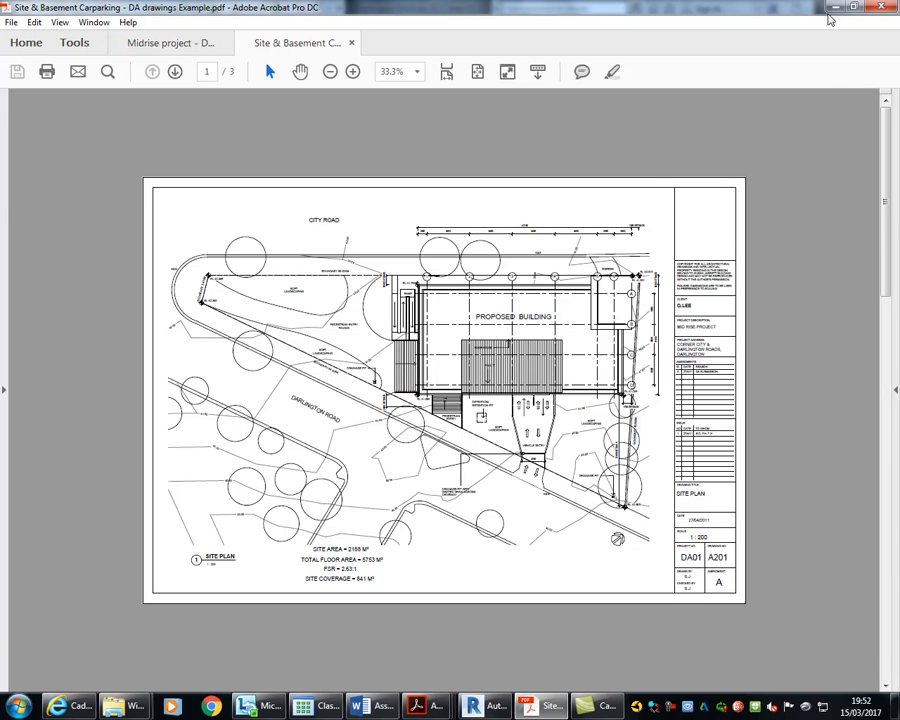
left_click(835, 7)
Rename the site region's area outside the building rectangle as Open Space and deselect its tag
left_click_drag(398, 475, 213, 440)
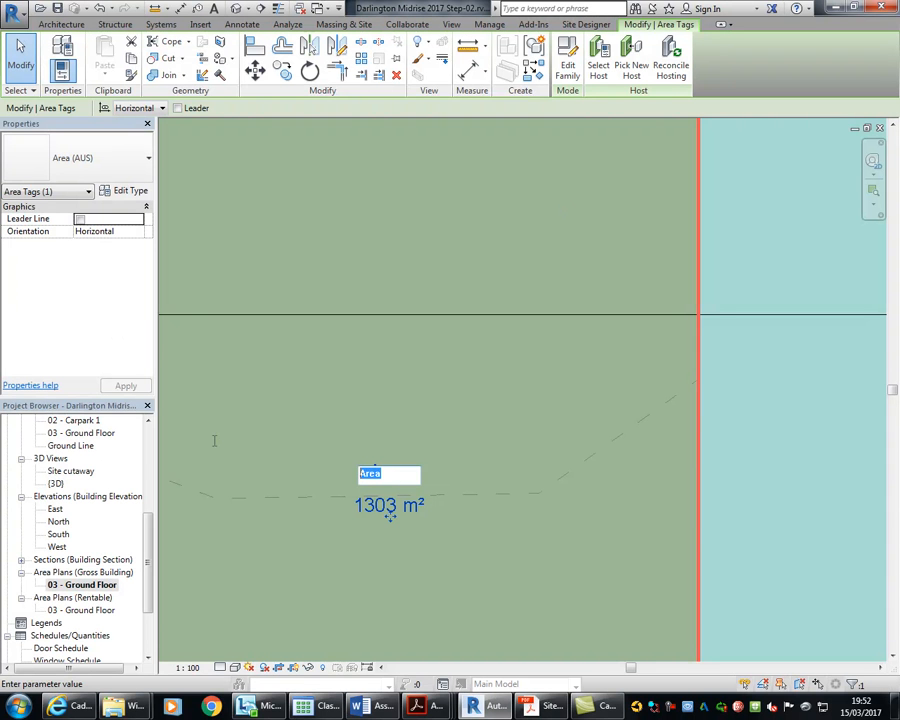
type("Open Space")
left_click(217, 441)
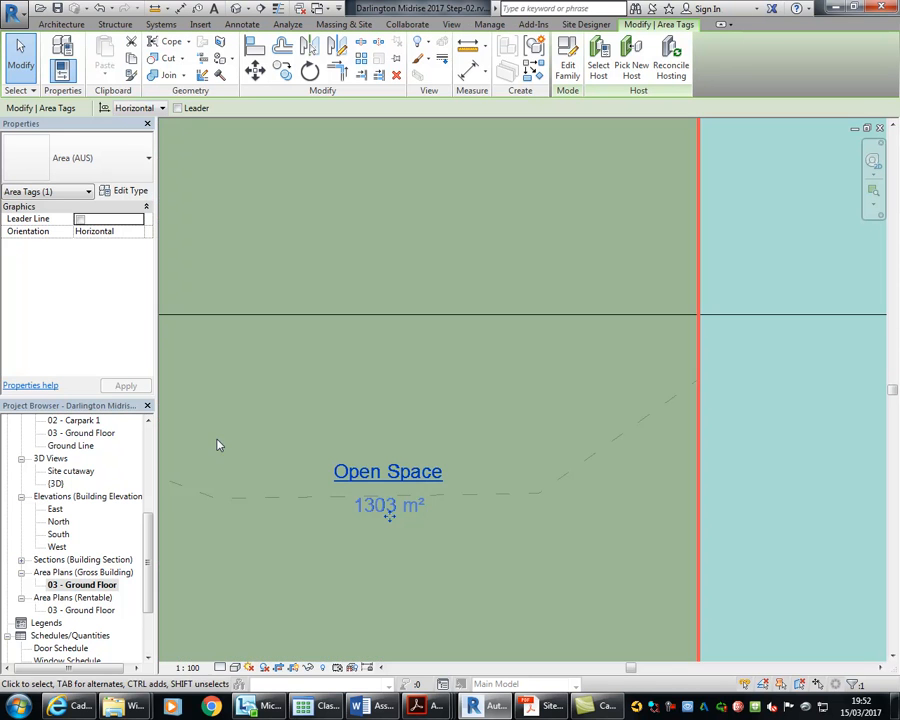
scroll(280, 412, "down", 1)
scroll(279, 412, "down", 2)
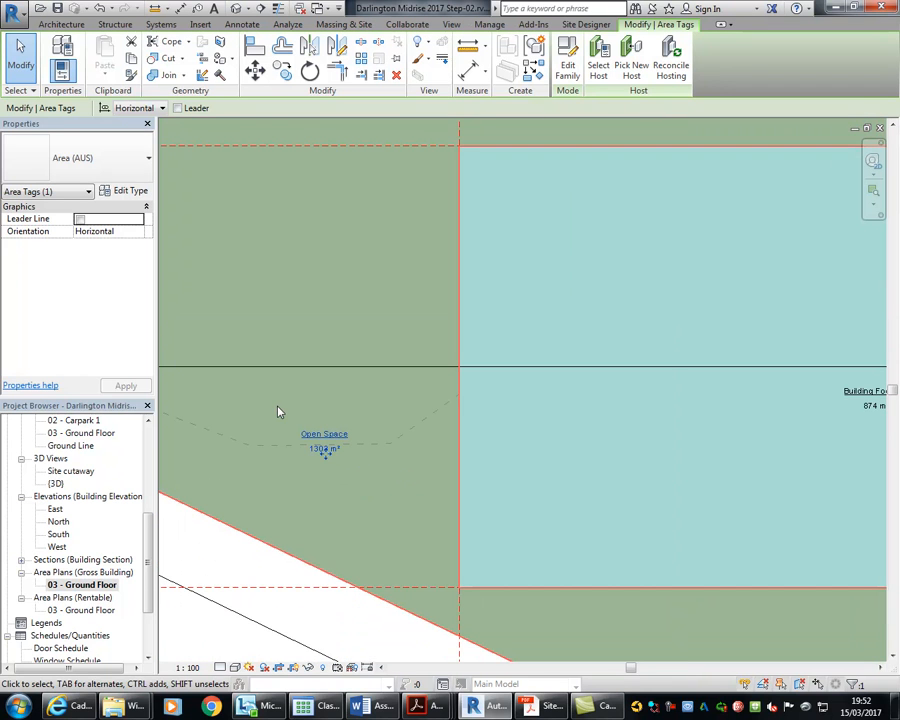
scroll(251, 416, "down", 5)
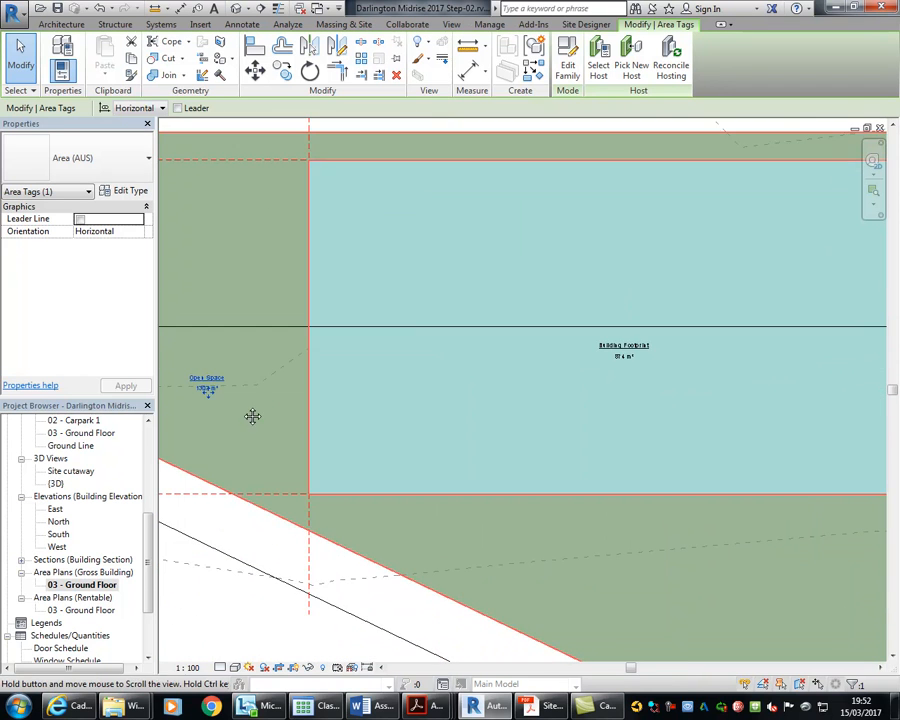
scroll(237, 421, "down", 3)
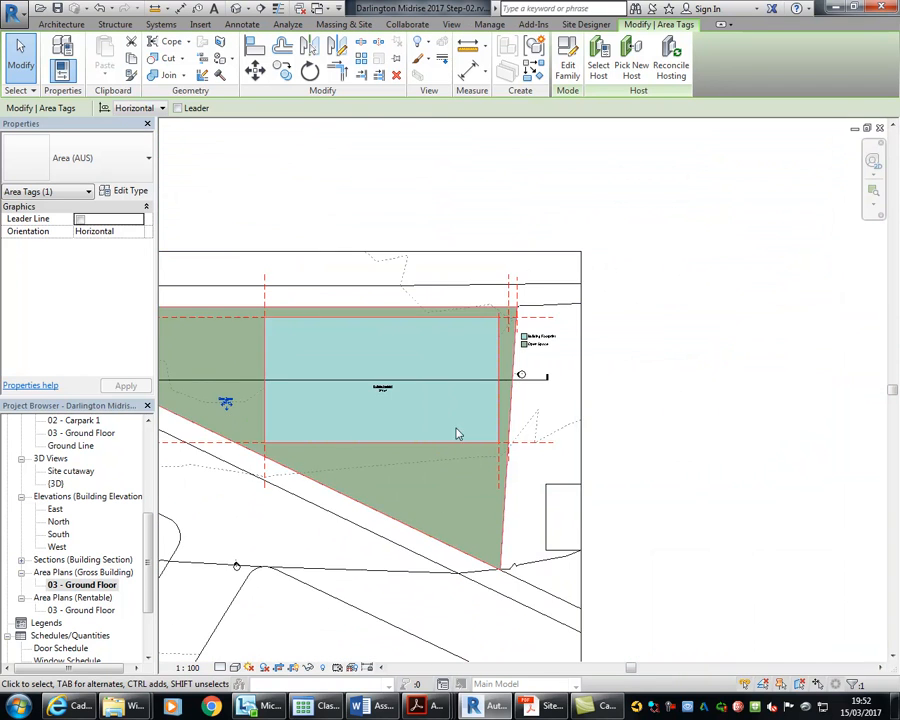
left_click(647, 432)
Select the color fill legend beside the site and open its Gross Building color scheme for editing
scroll(581, 325, "up", 6)
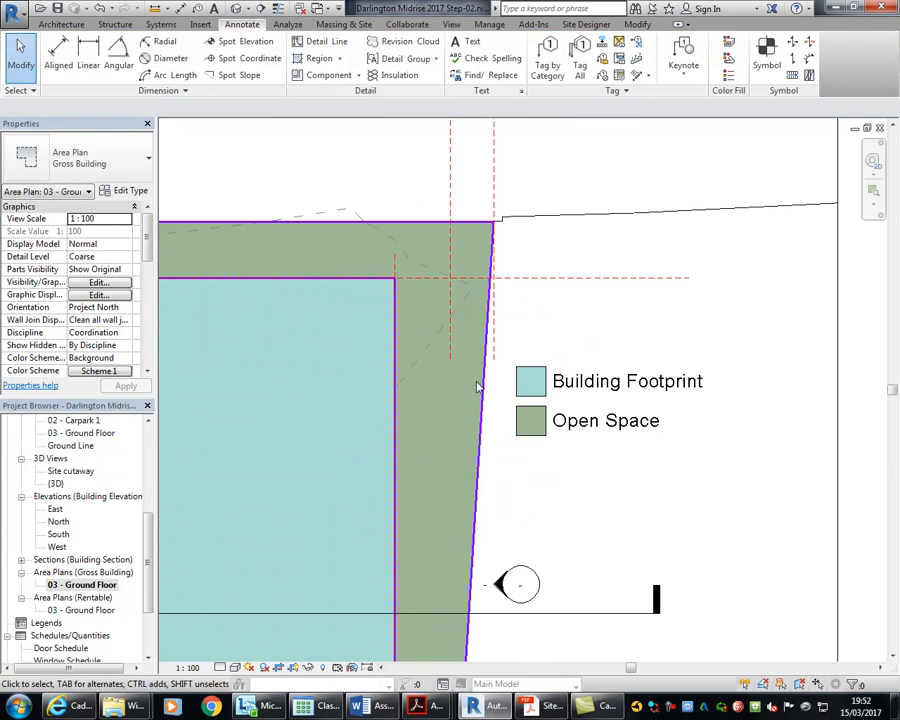
left_click(603, 414)
middle_click_drag(589, 506, 549, 488)
left_click(549, 488)
scroll(549, 488, "up", 1)
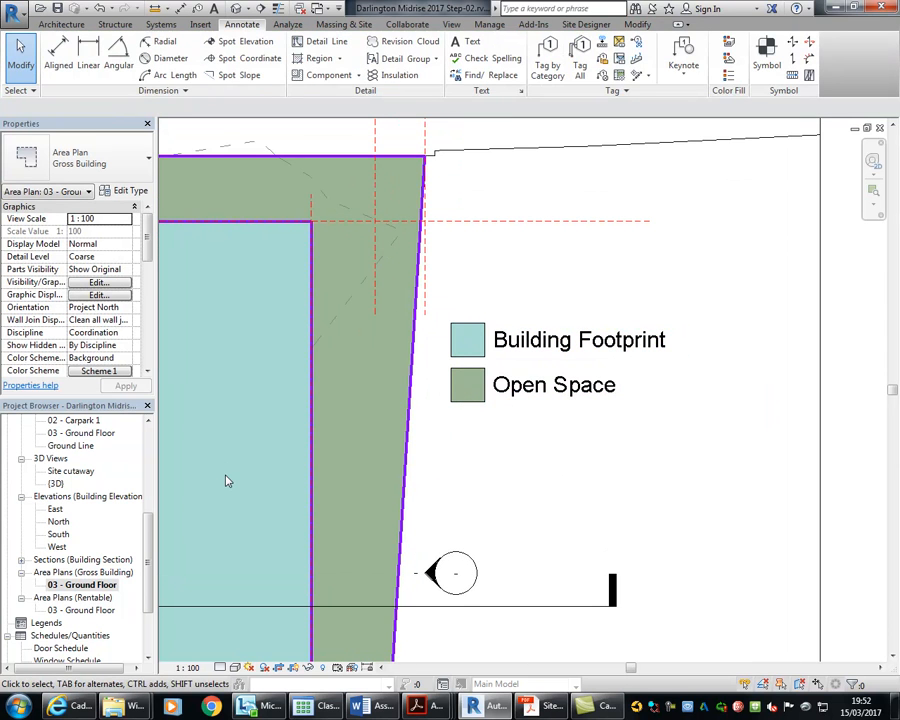
left_click(555, 385)
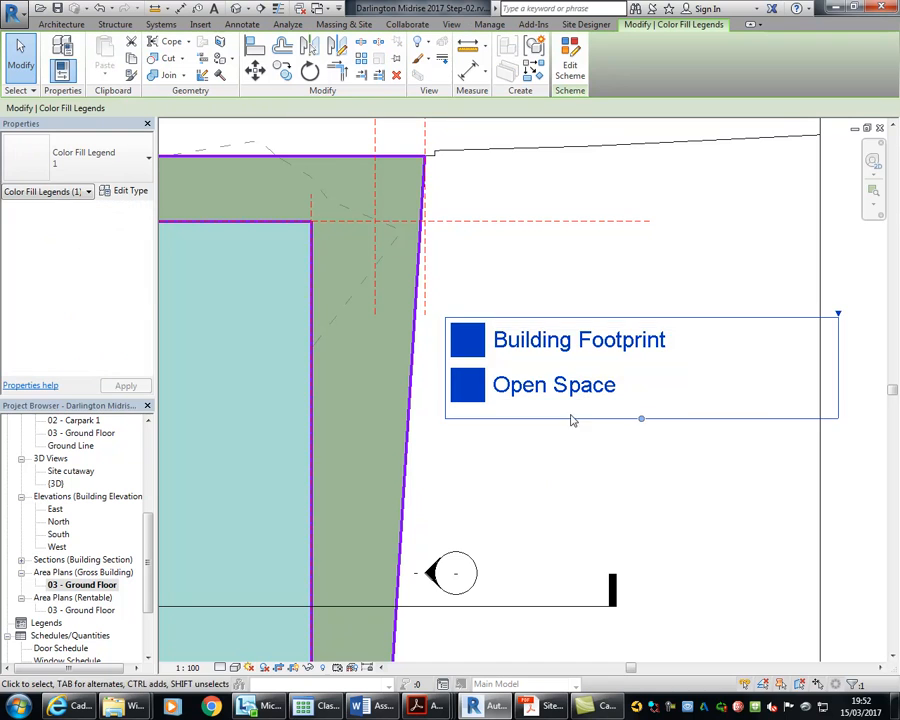
left_click(576, 72)
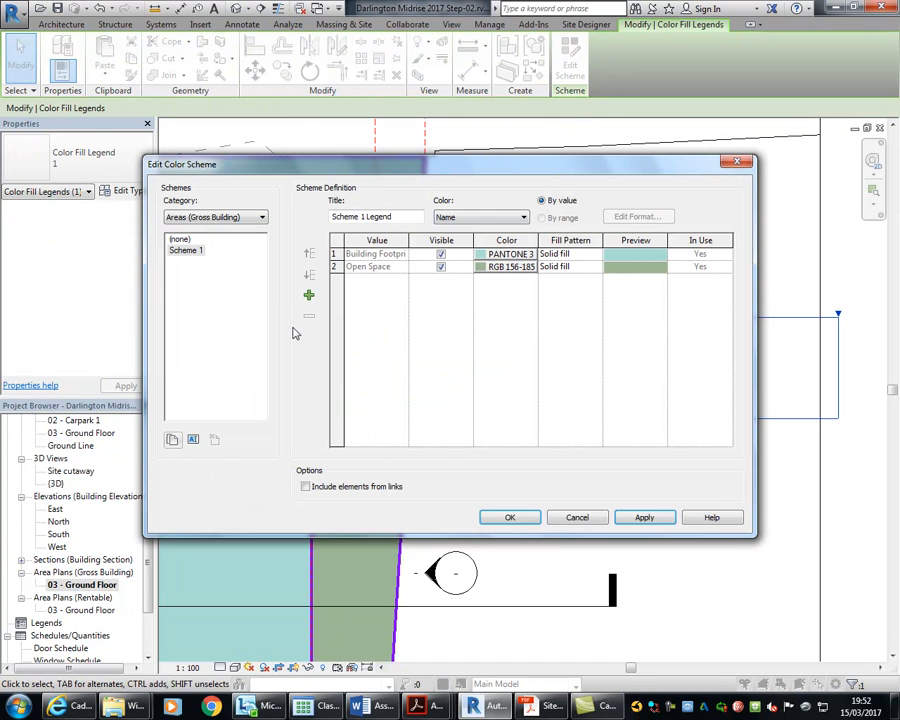
Set the Open Space color in the scheme to PANTONE Green
left_click(500, 267)
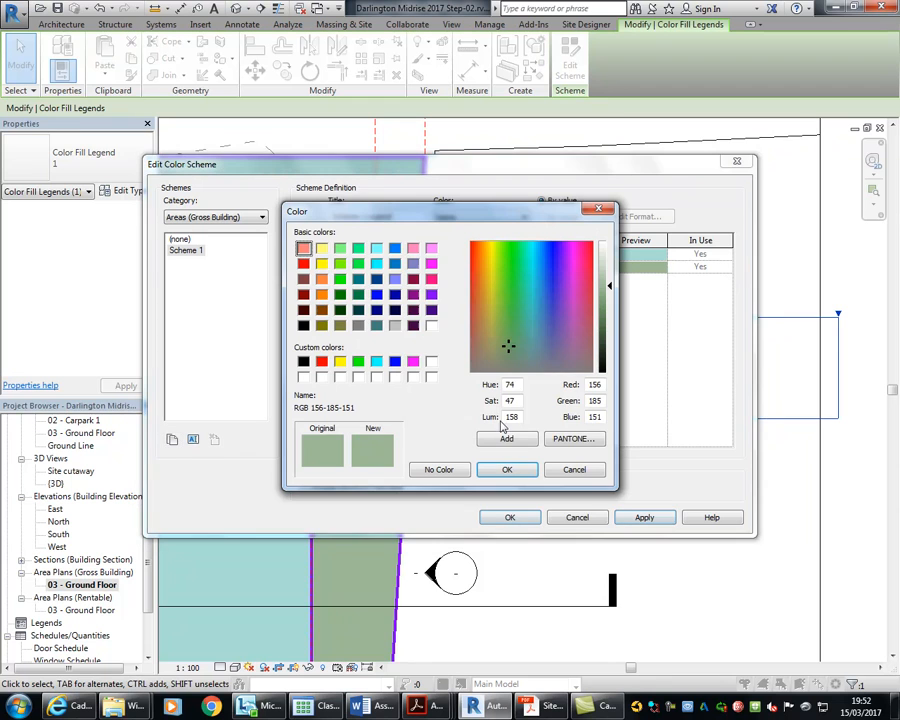
left_click(585, 440)
left_click(538, 361)
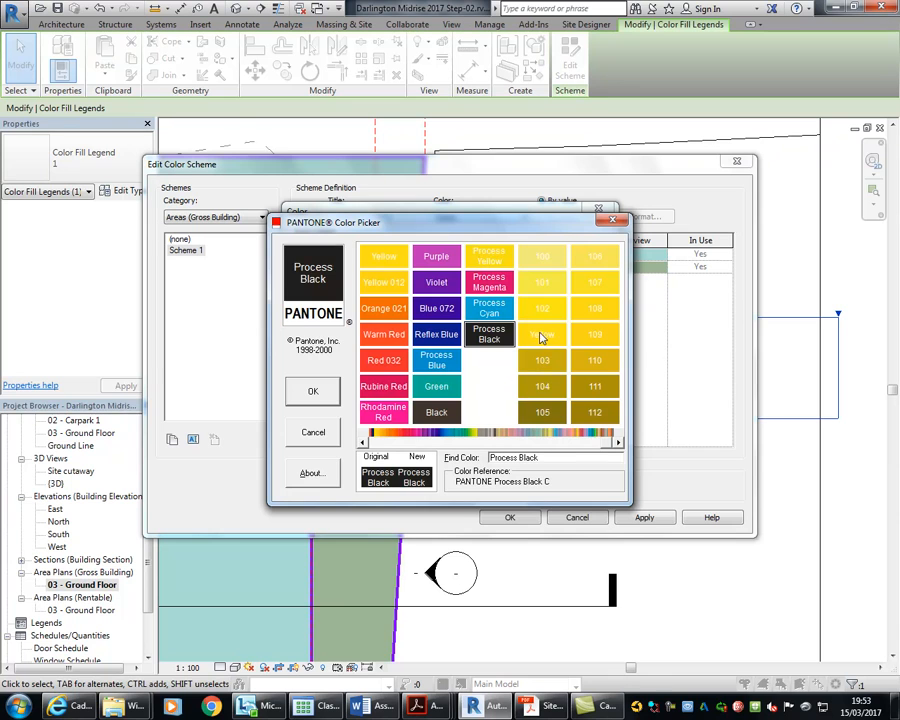
left_click(540, 336)
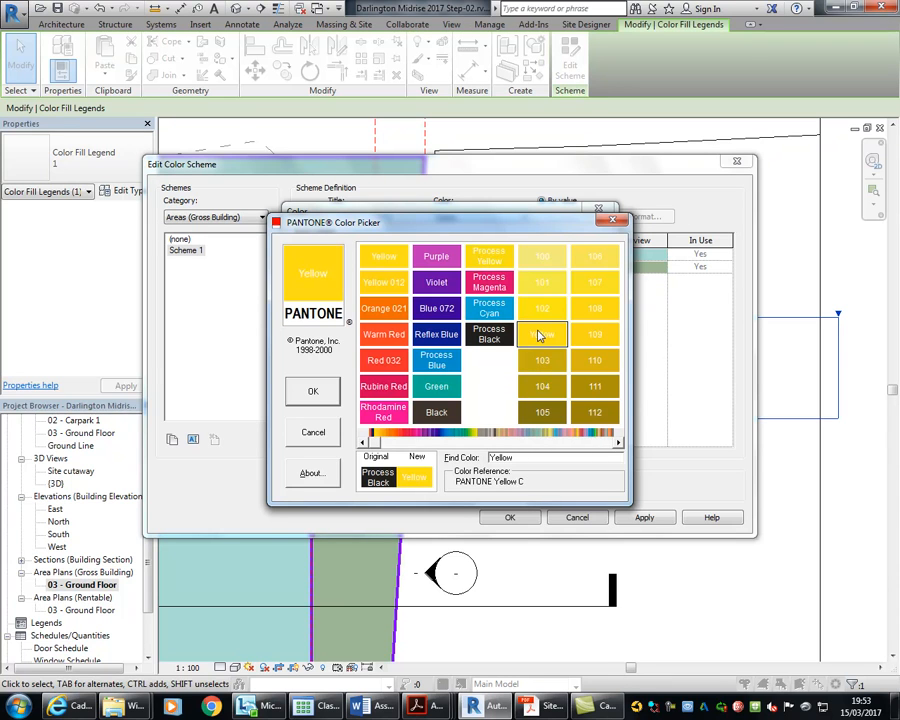
left_click(435, 293)
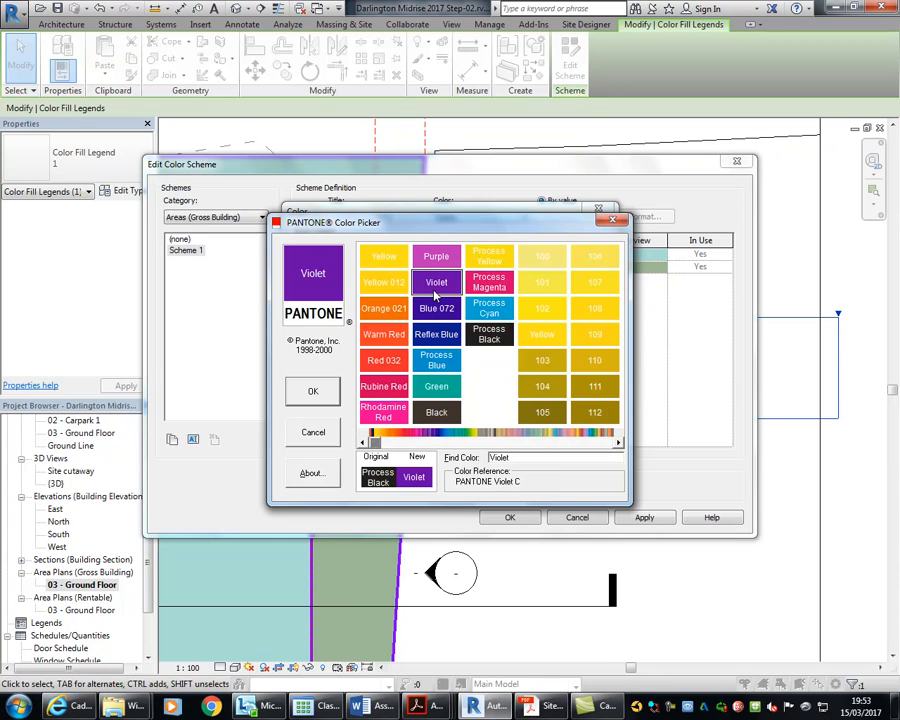
left_click(440, 385)
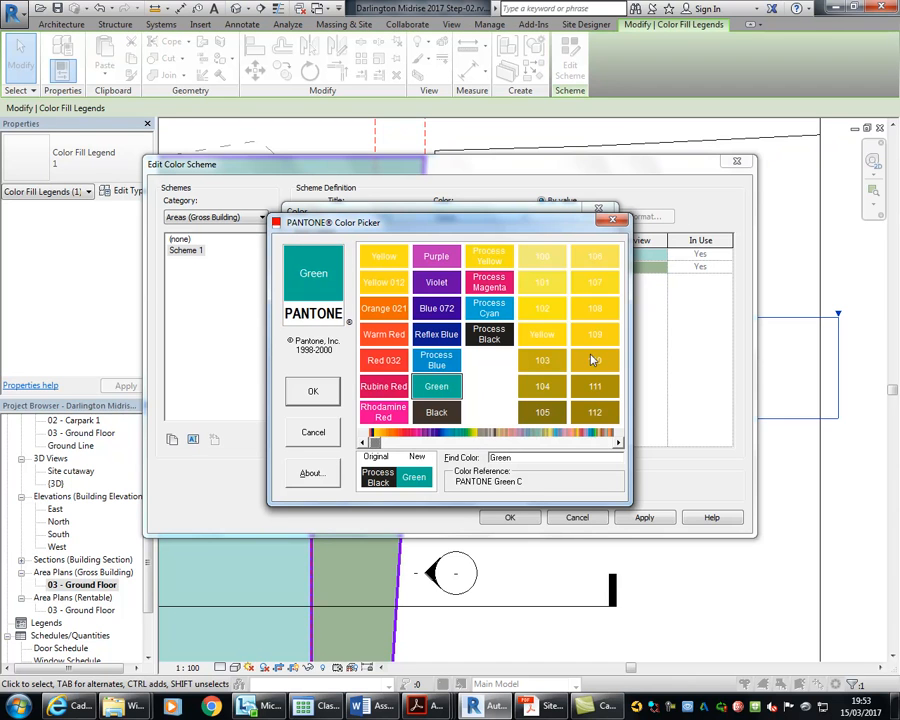
left_click(313, 390)
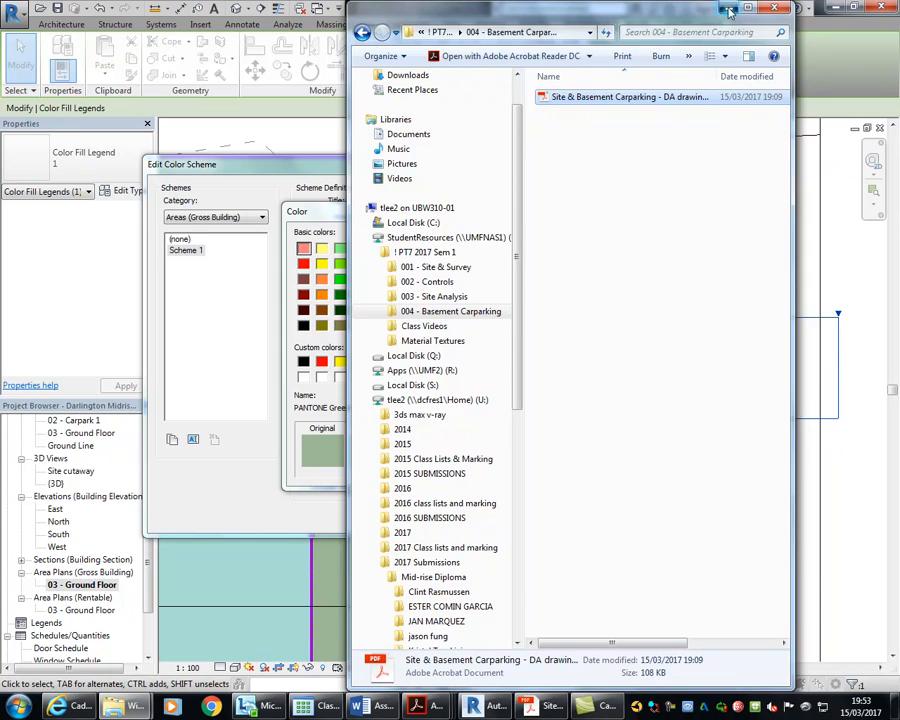
left_click(729, 11)
left_click(504, 469)
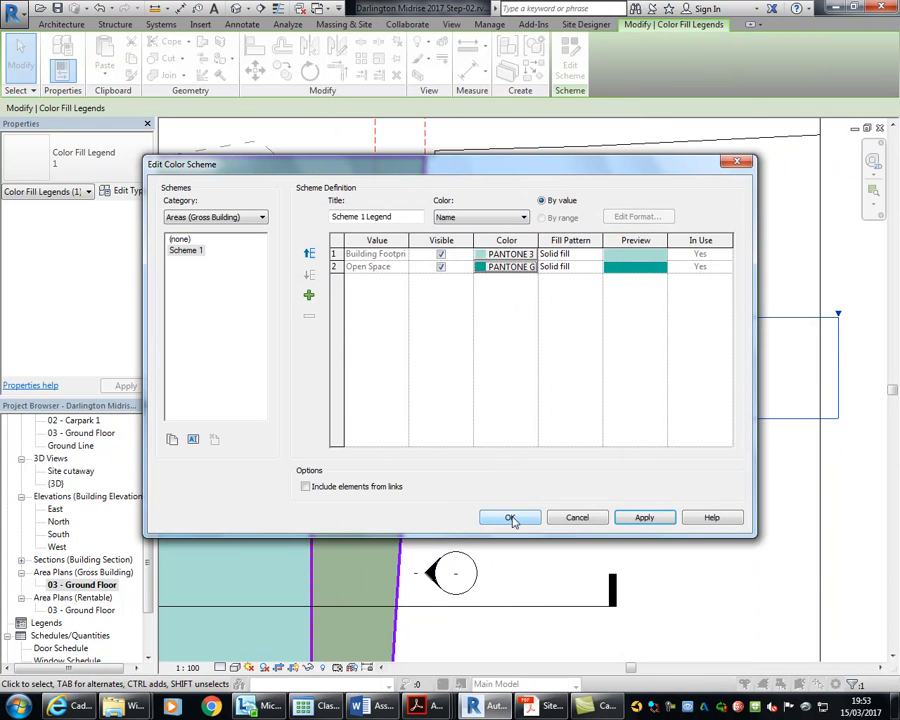
Set the Building Footprint color to PANTONE Orange 021, accept the color scheme and deselect the legend
left_click(507, 254)
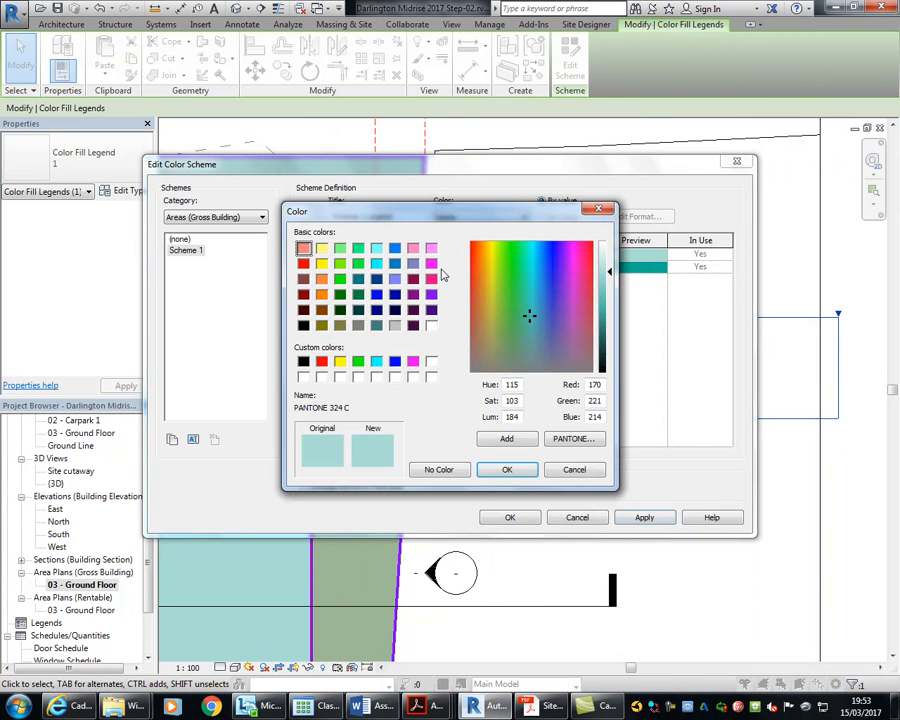
left_click(573, 438)
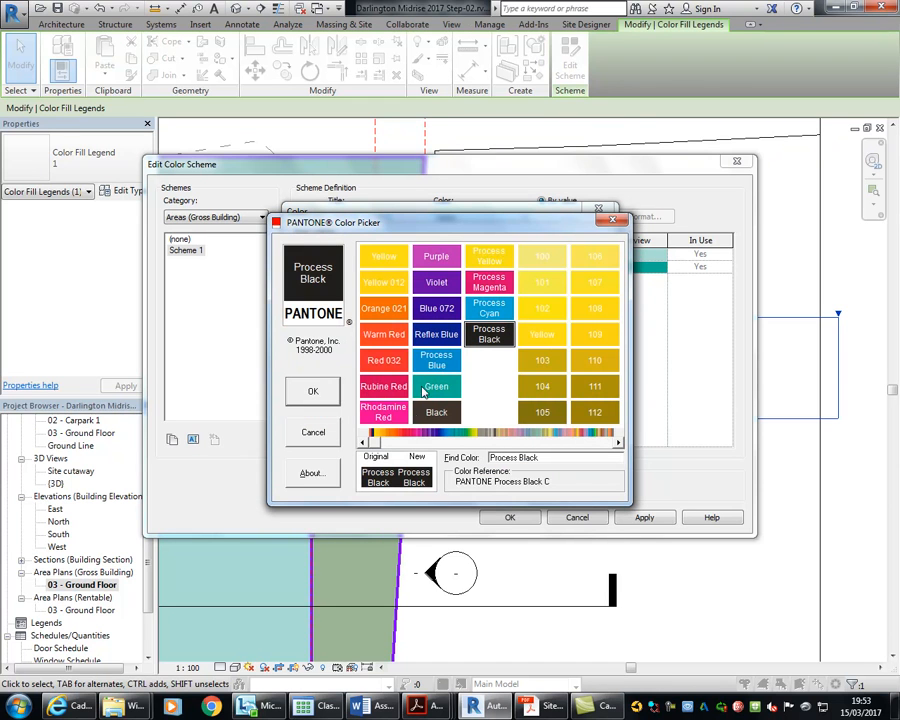
left_click(383, 334)
left_click(384, 311)
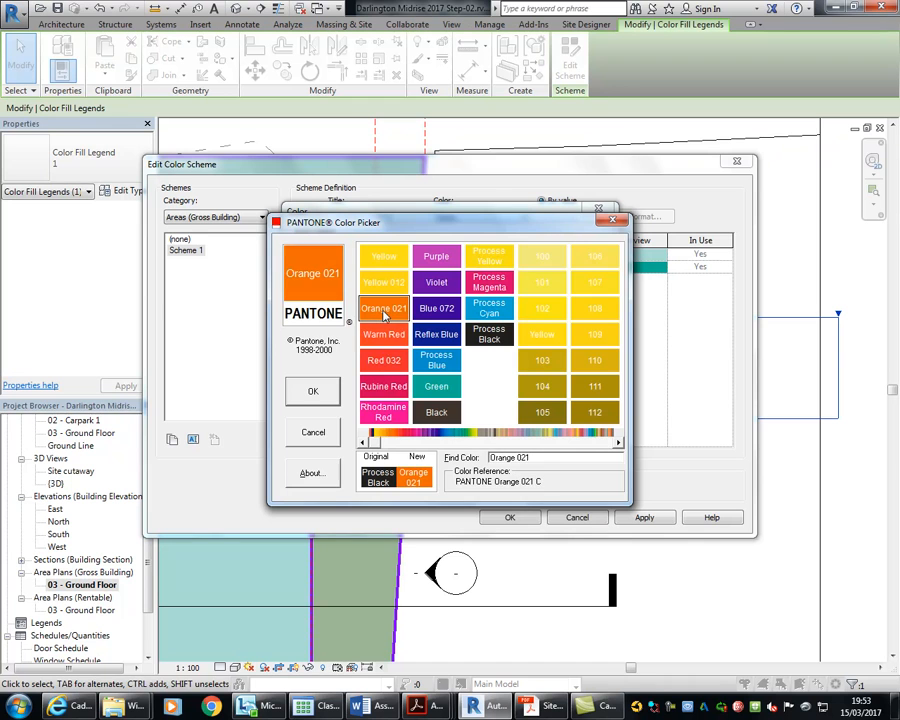
left_click(313, 391)
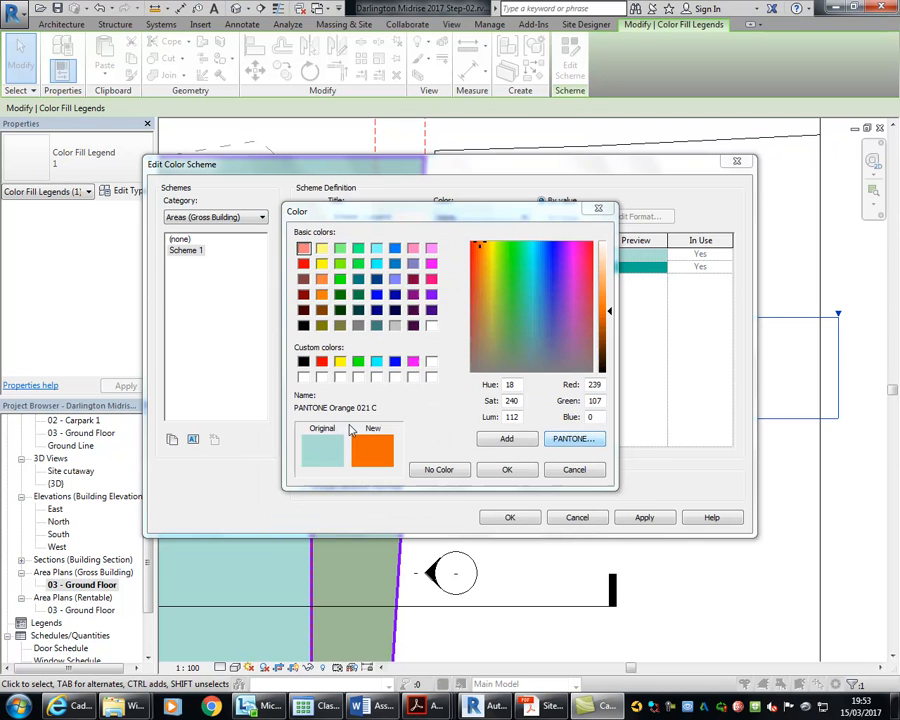
left_click(502, 471)
left_click(509, 515)
left_click(491, 459)
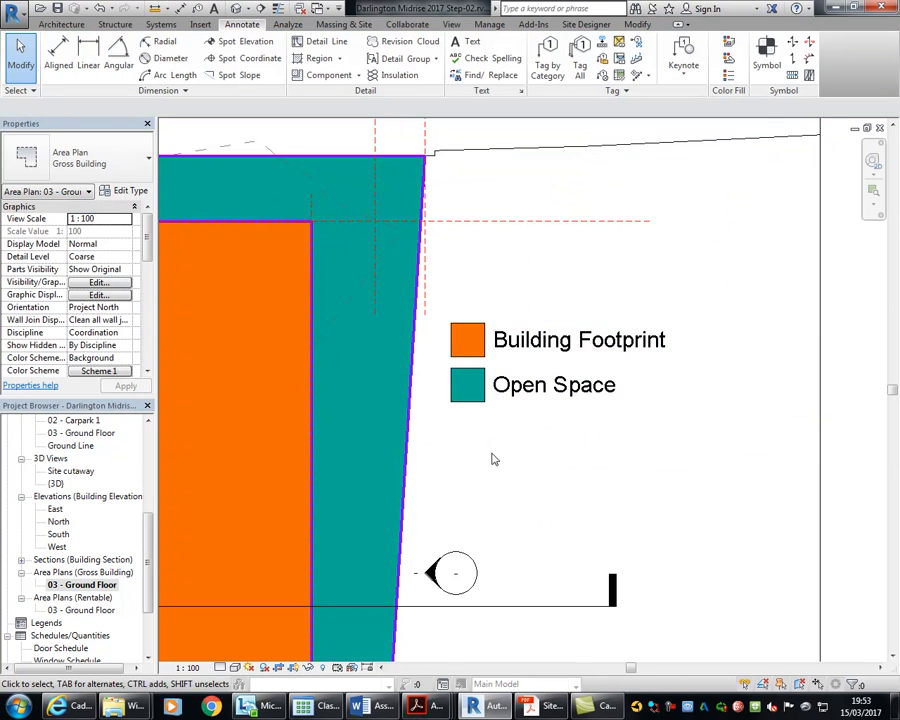
Examine the recolored area plan, including the strip of open space around the building's northern corners
scroll(490, 458, "down", 5)
middle_click_drag(335, 457, 614, 357)
scroll(556, 356, "down", 2)
middle_click_drag(558, 364, 534, 363)
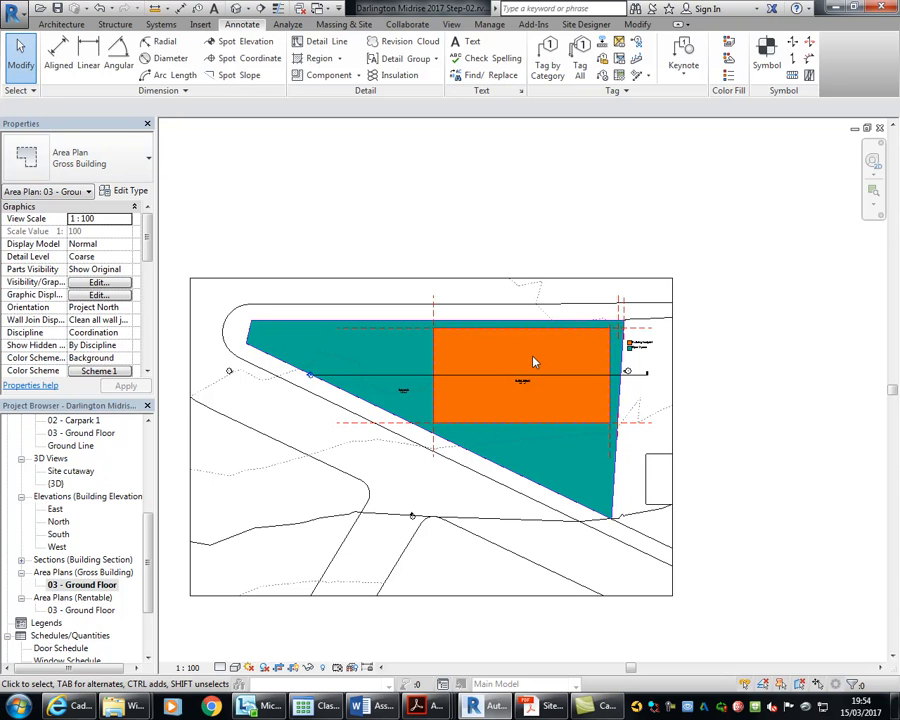
scroll(420, 326, "up", 5)
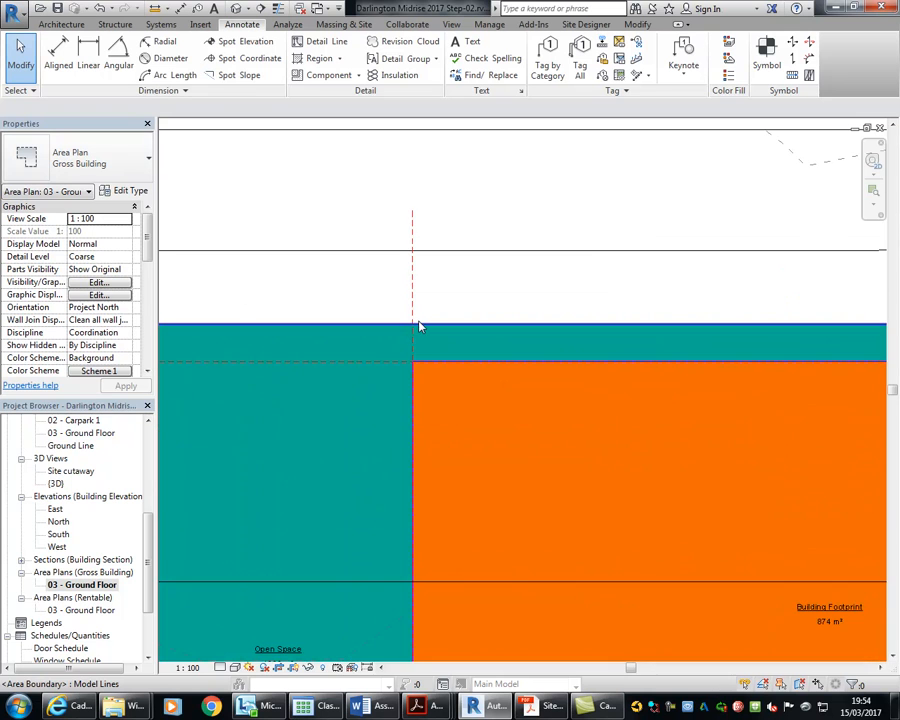
scroll(420, 315, "down", 5)
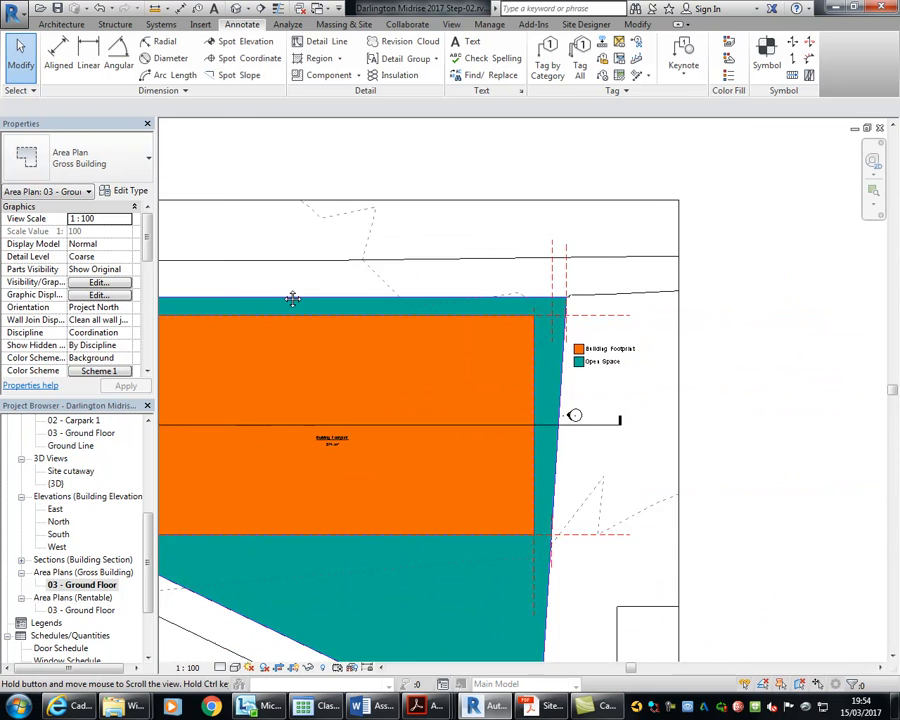
scroll(415, 305, "up", 5)
middle_click_drag(420, 301, 512, 305)
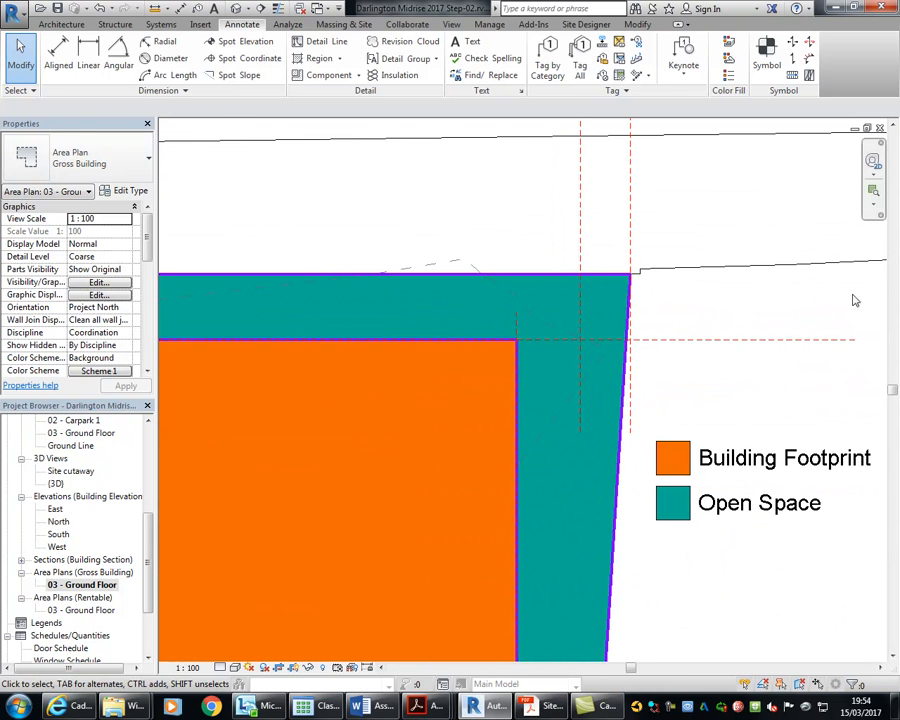
middle_click_drag(350, 292, 410, 306)
Switch to Adobe Acrobat, examine the proposed building's outline, setbacks and egress corner on the site plan, and return to Revit
left_click(548, 706)
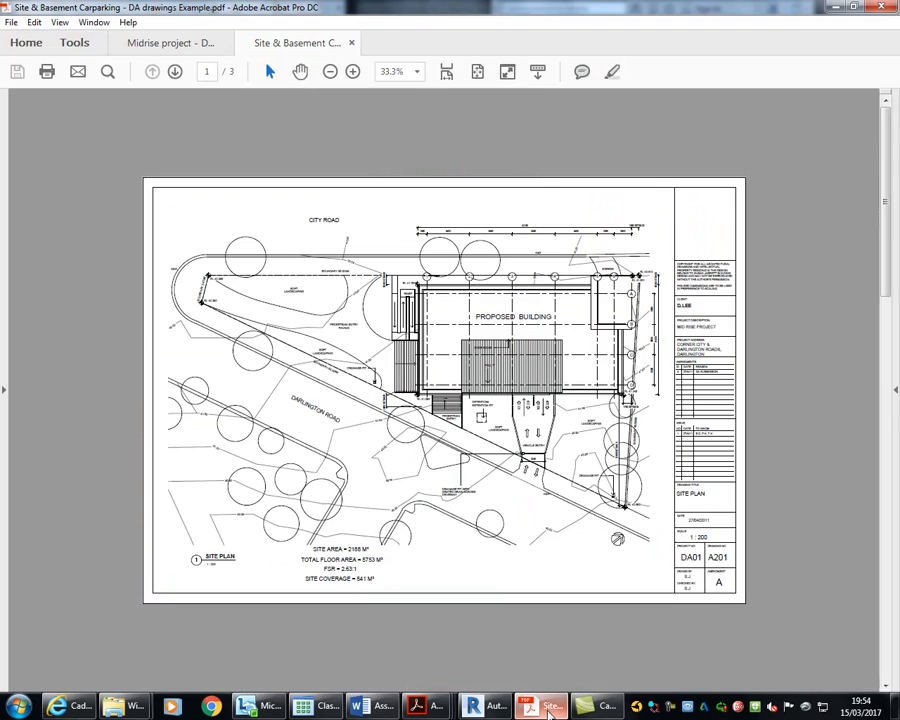
scroll(647, 267, "up", 4, "ctrl")
scroll(671, 213, "down", 2, "ctrl")
scroll(671, 213, "up", 2, "ctrl")
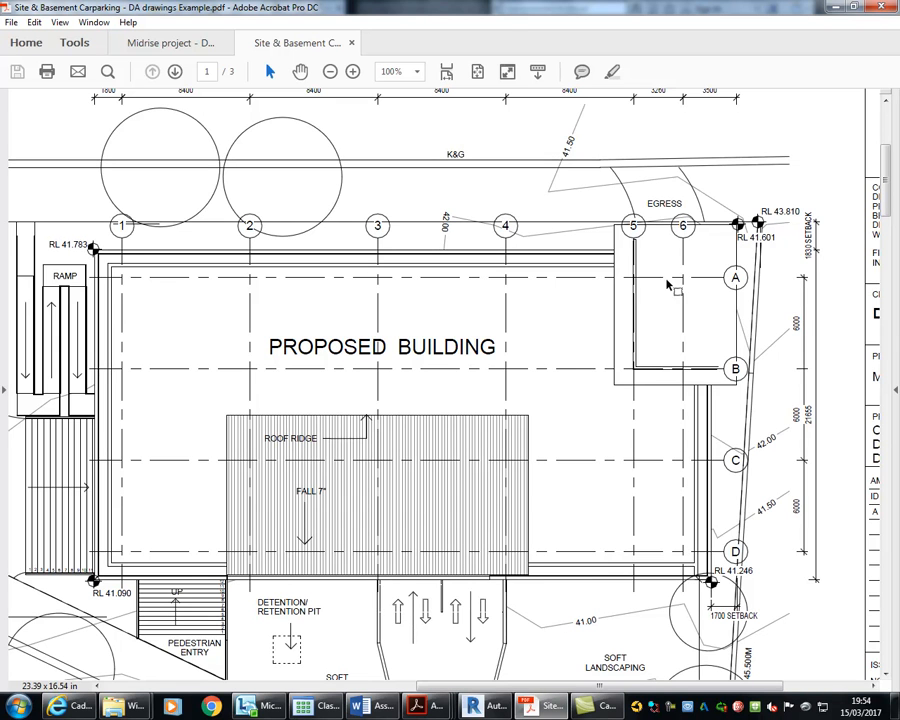
scroll(333, 374, "down", 1)
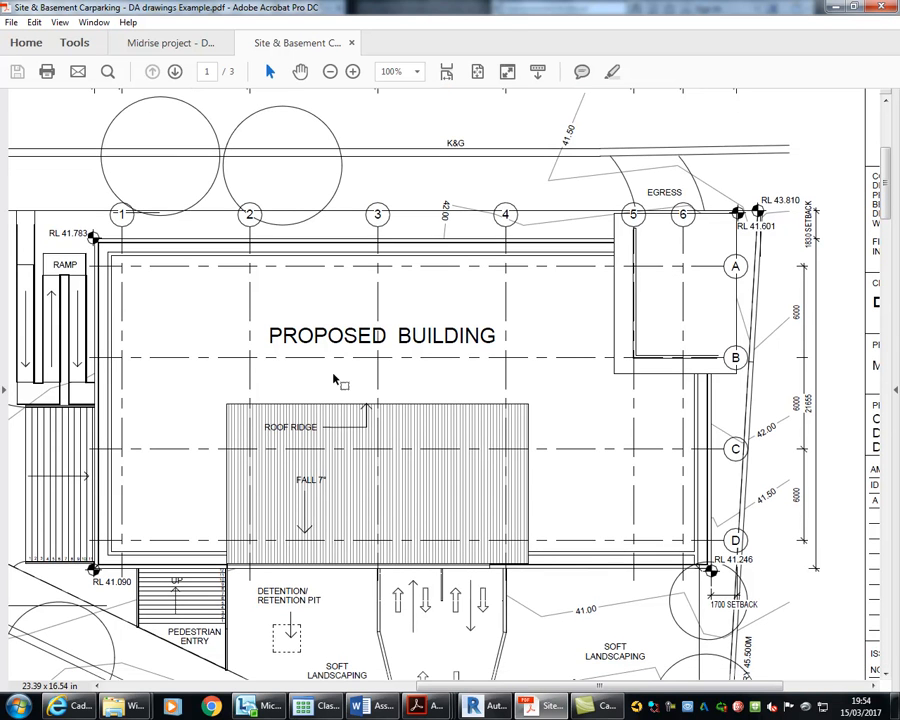
scroll(700, 300, "up", 3)
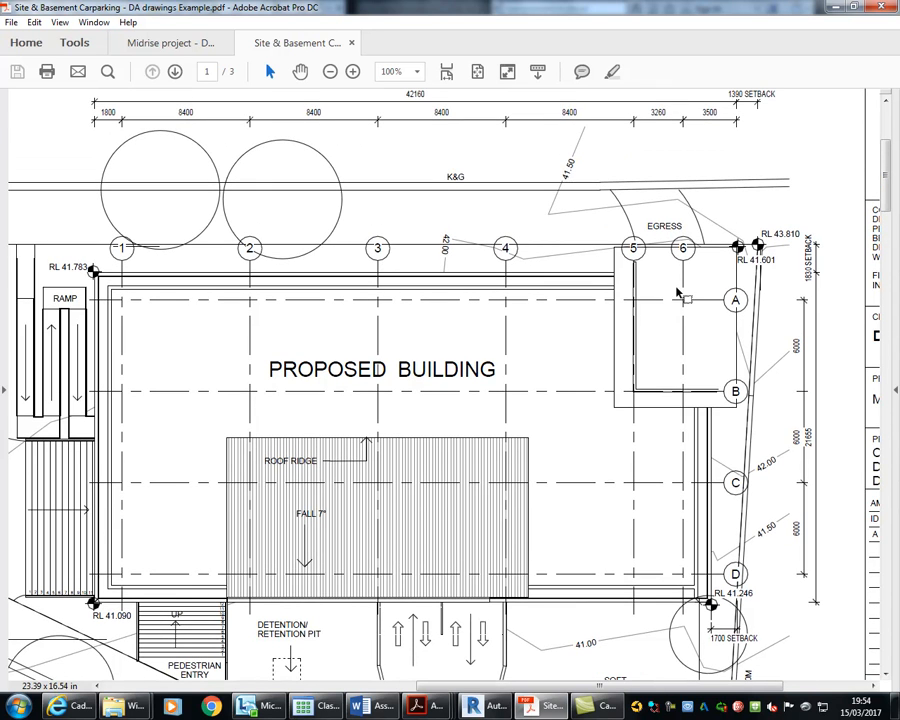
scroll(144, 310, "down", 2)
scroll(549, 316, "down", 1, "ctrl")
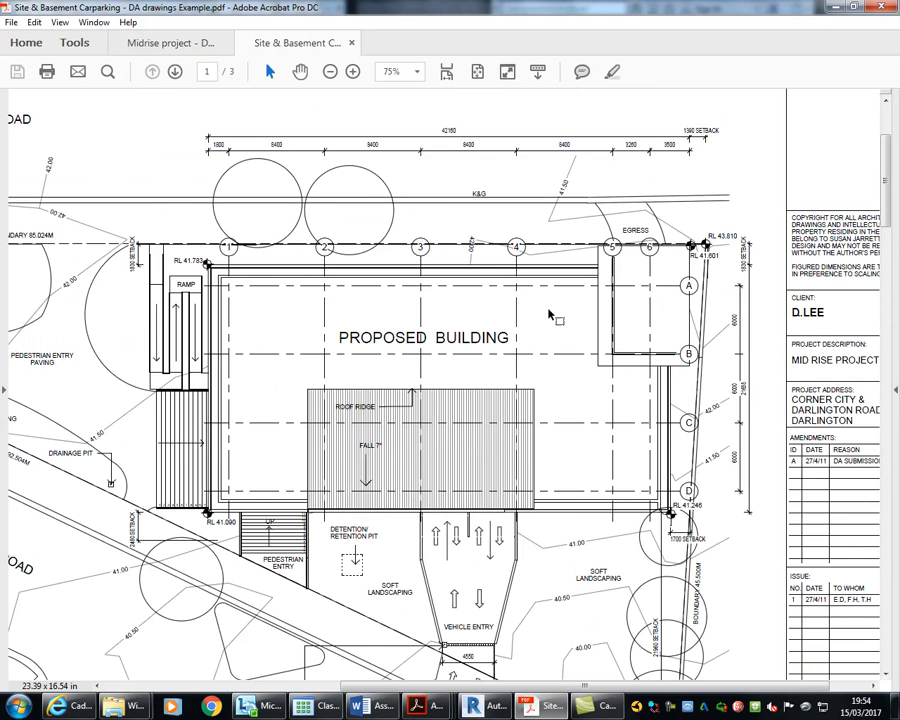
scroll(549, 316, "down", 3, "ctrl")
scroll(553, 311, "up", 2, "ctrl")
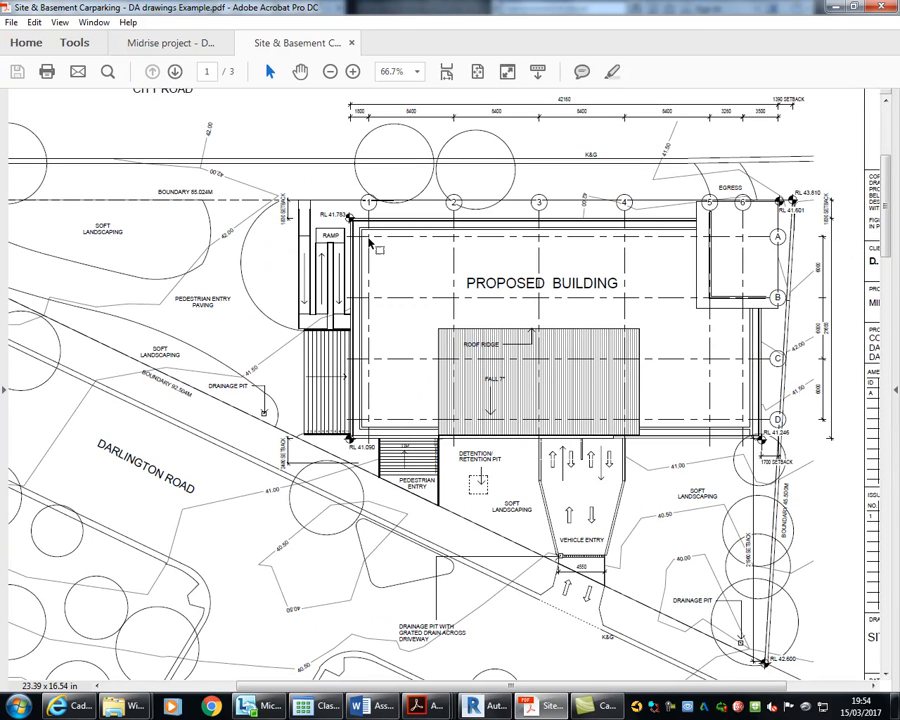
scroll(816, 286, "up", 2, "ctrl")
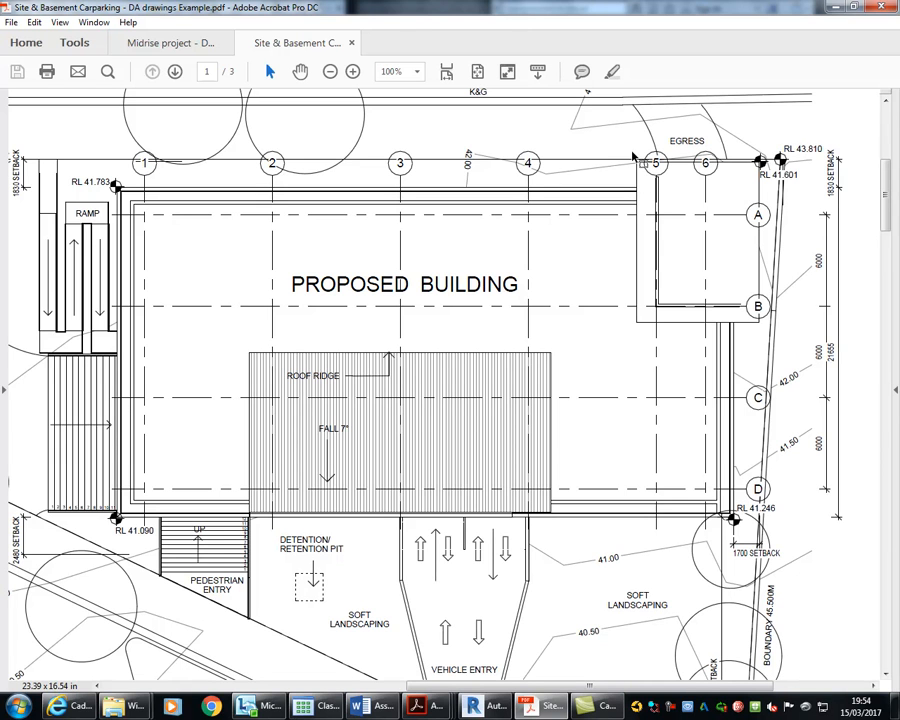
left_click(840, 7)
Draw a horizontal reference plane about 1060 mm north of the building rectangle and a vertical one about 874 mm west of the nearest existing vertical plane
middle_click_drag(456, 229, 436, 249)
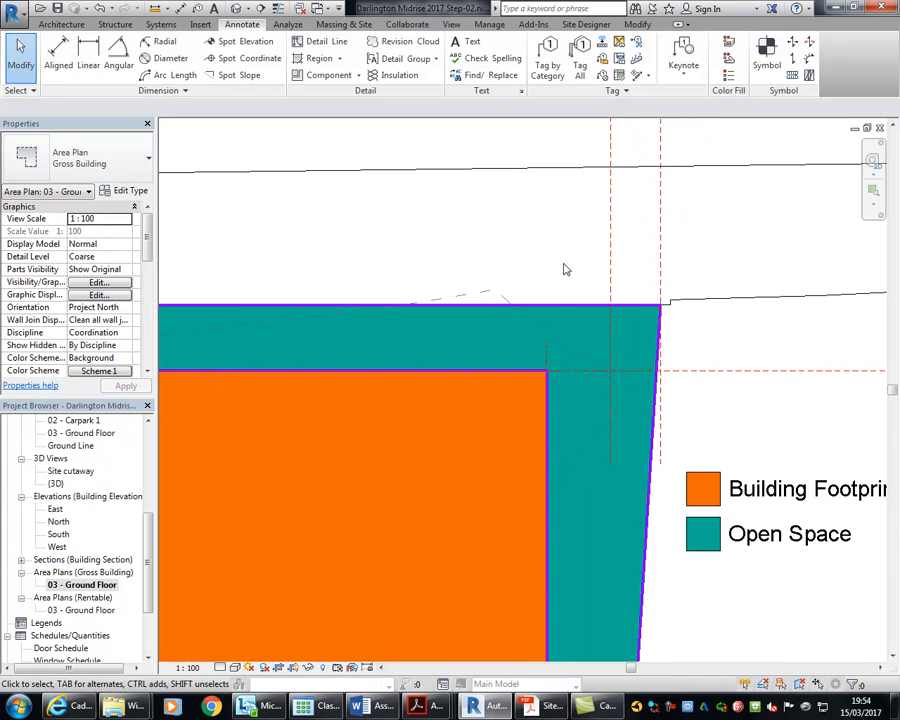
left_click(62, 26)
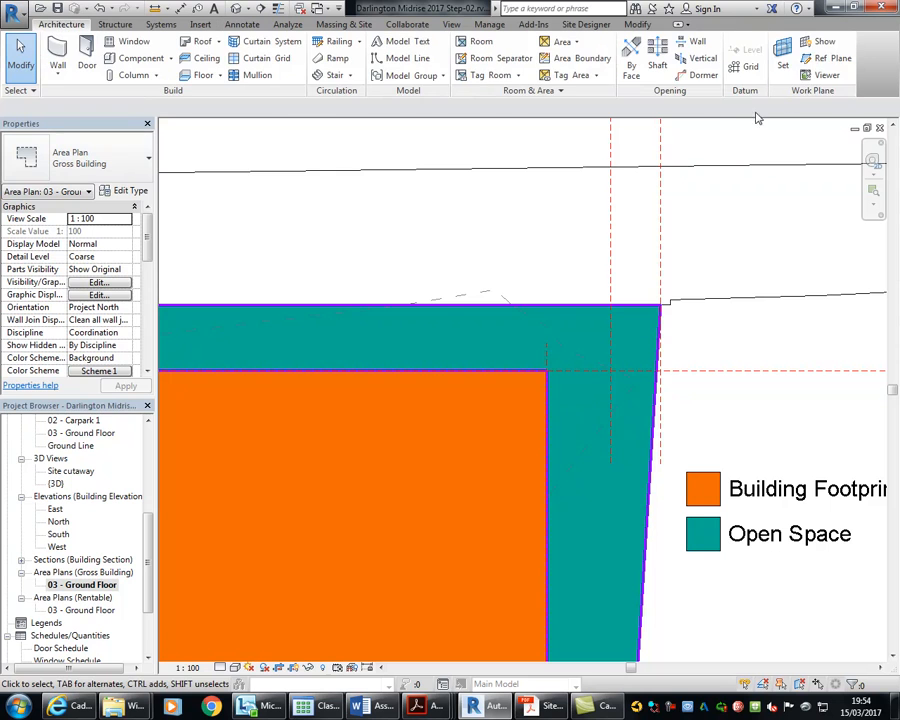
left_click(822, 60)
middle_click_drag(390, 379, 274, 341)
scroll(270, 309, "up", 3)
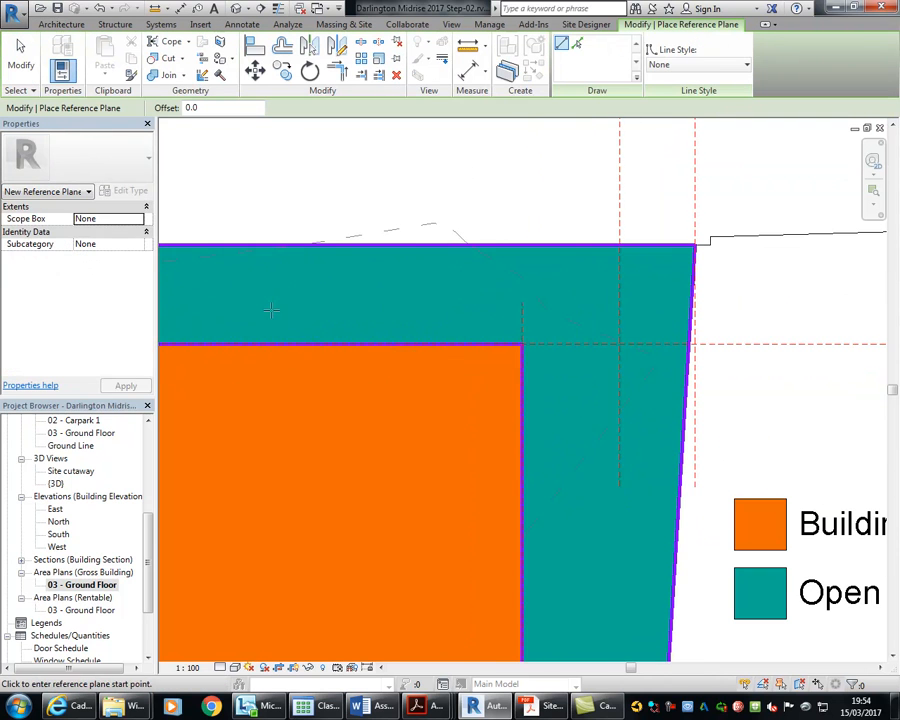
left_click(285, 286)
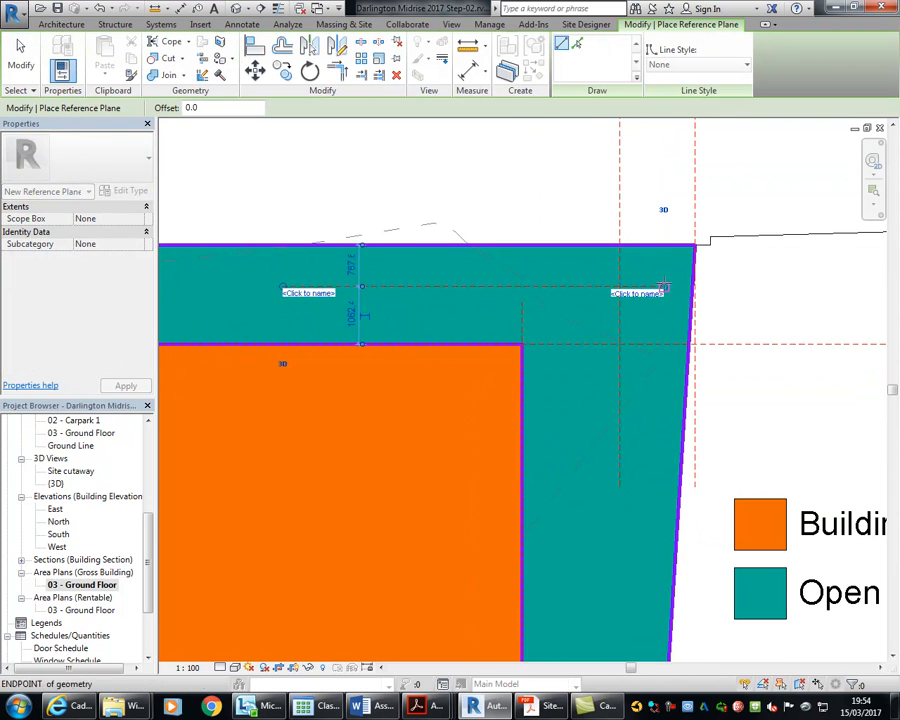
left_click(663, 286)
left_click(574, 205)
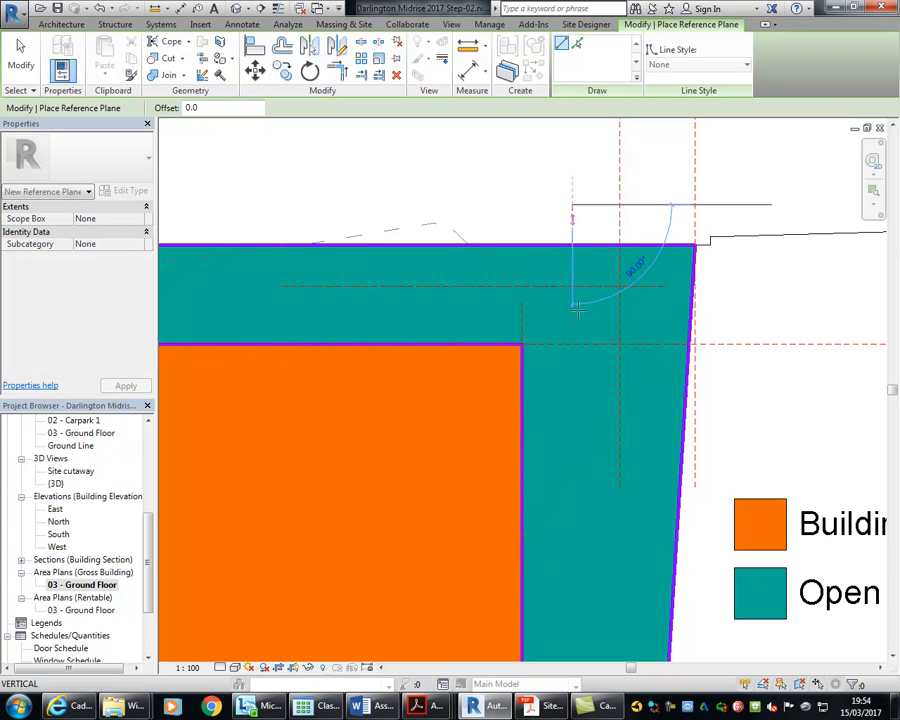
left_click(566, 545)
right_click(425, 164)
left_click(455, 173)
Set the new horizontal reference plane's distance from the building rectangle's north edge to 1500 mm
left_click(394, 290)
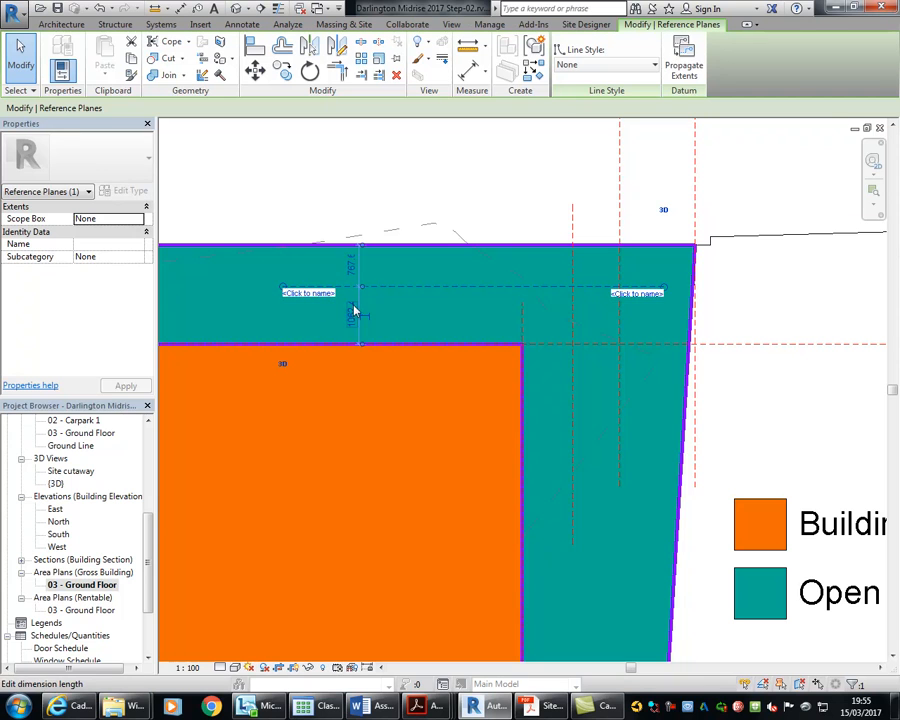
left_click(355, 310)
type("1500")
key("Return")
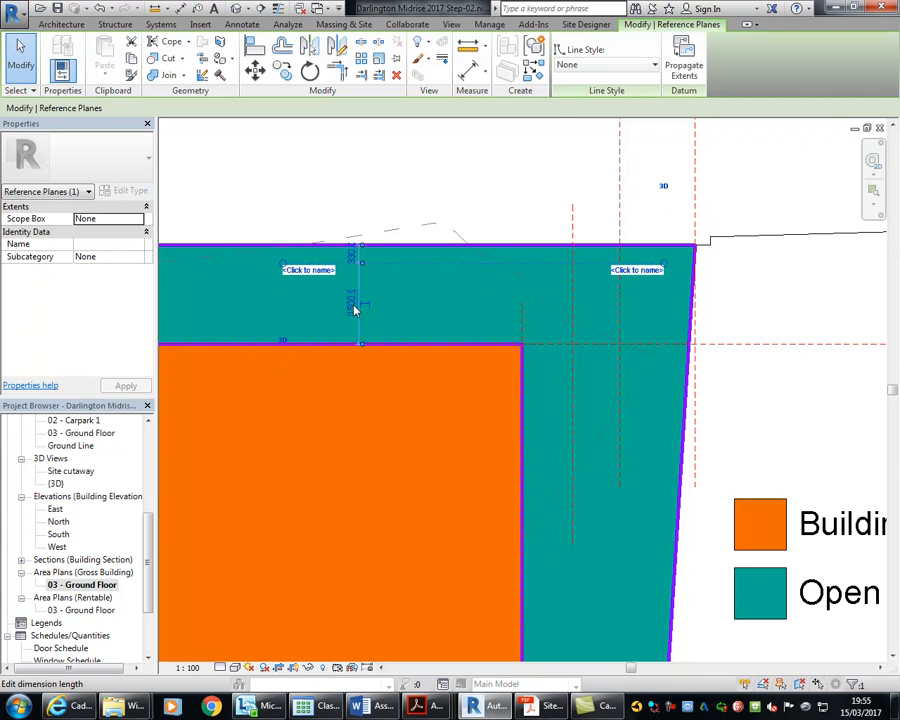
Set the new vertical reference plane's distance from the building rectangle's east edge to 1500 mm
left_click(572, 391)
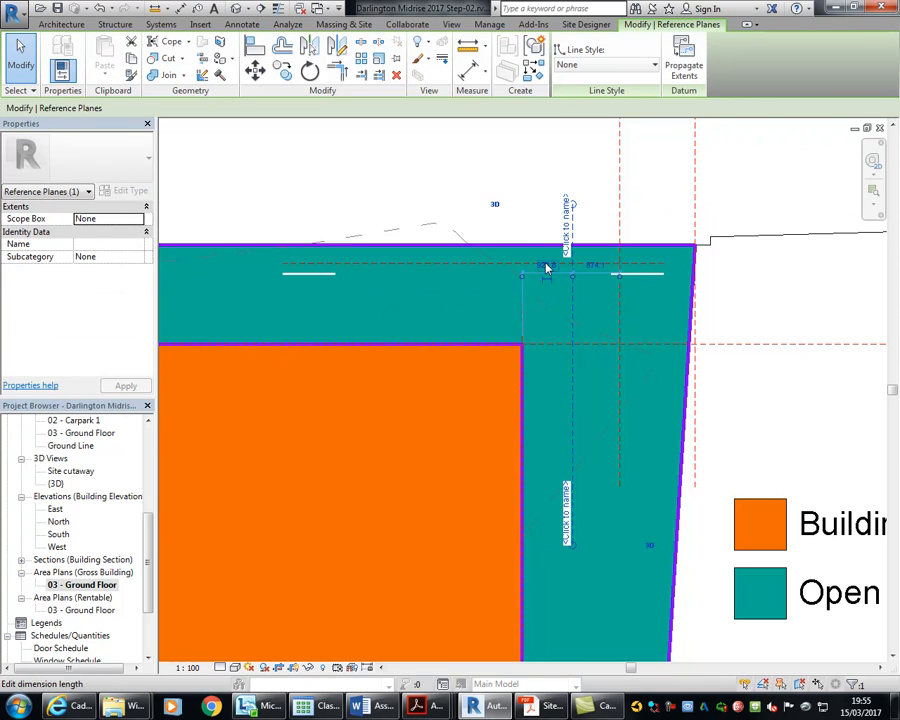
left_click(545, 264)
type("1500")
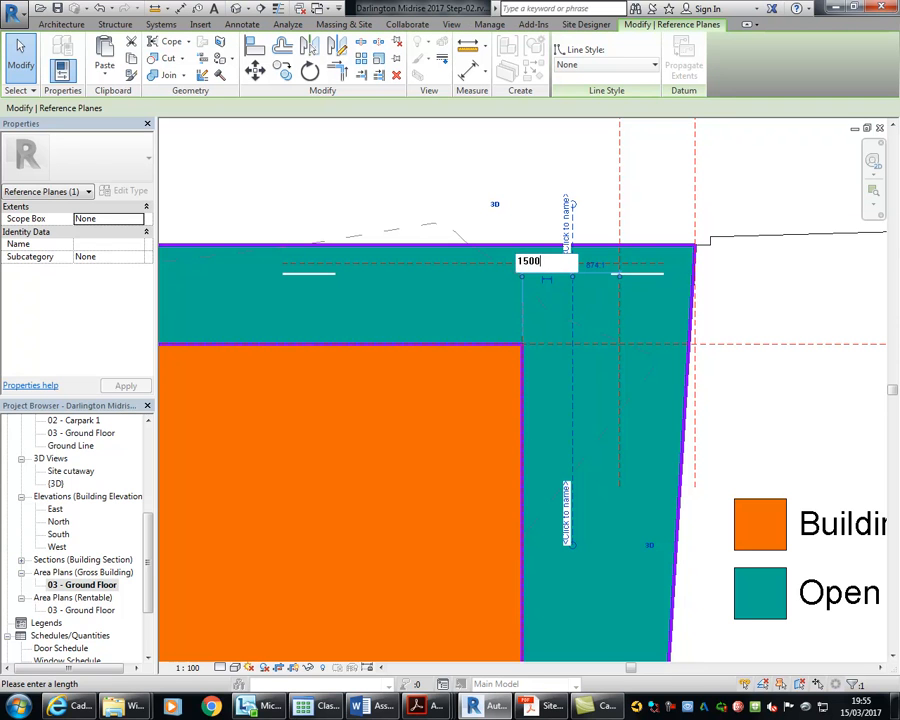
key("Return")
left_click(450, 196)
scroll(341, 223, "down", 1)
middle_click_drag(341, 223, 367, 268)
scroll(367, 268, "down", 1)
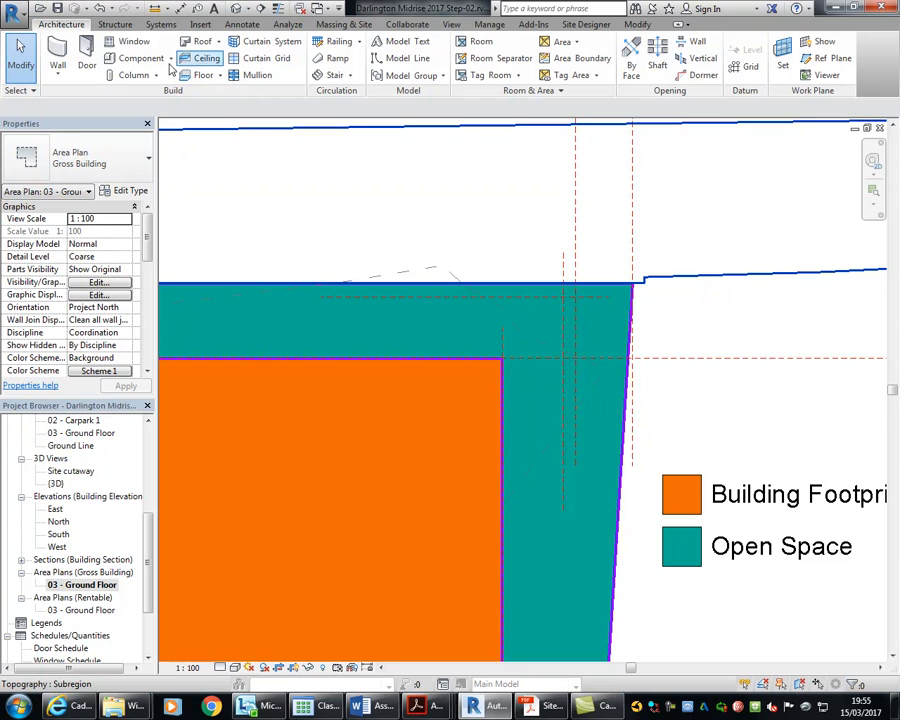
left_click(569, 62)
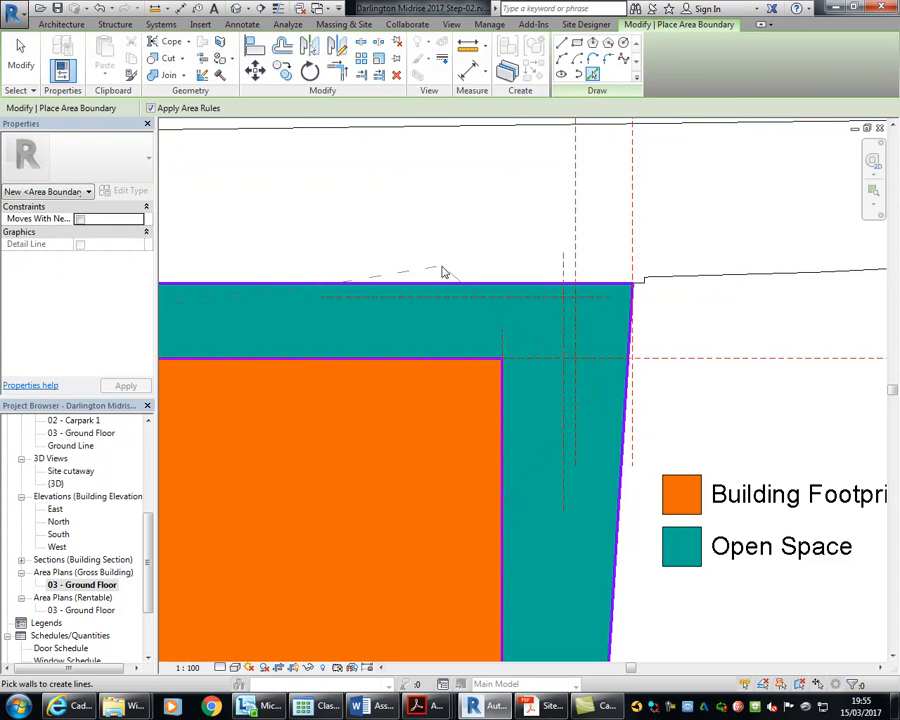
key("Escape")
Copy the vertical reference plane just east of the building rectangle 12000 mm to the west
left_click(560, 300)
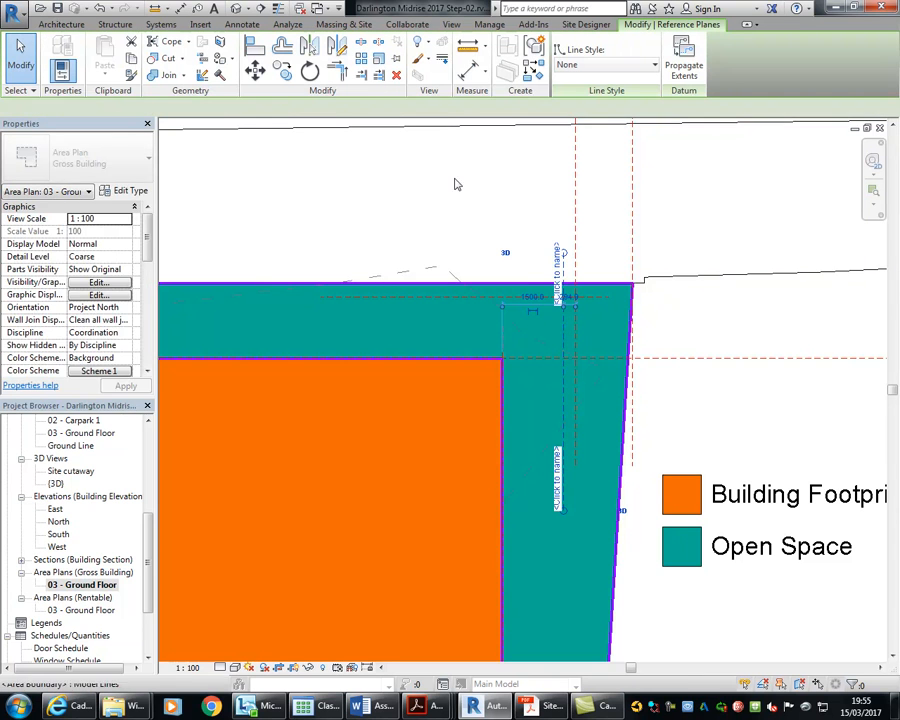
left_click(282, 71)
left_click(512, 189)
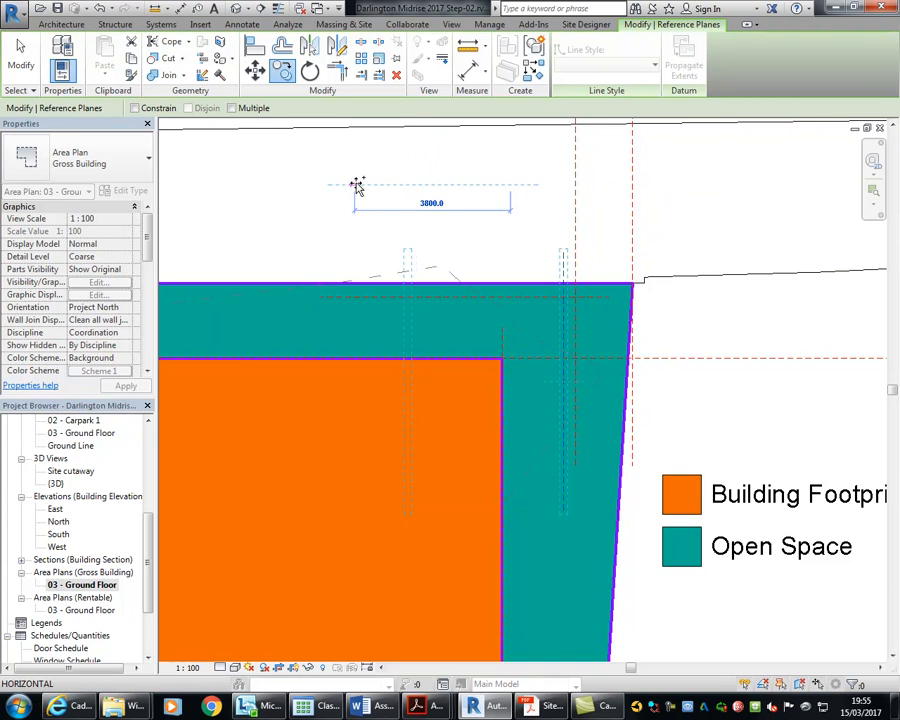
type("12000")
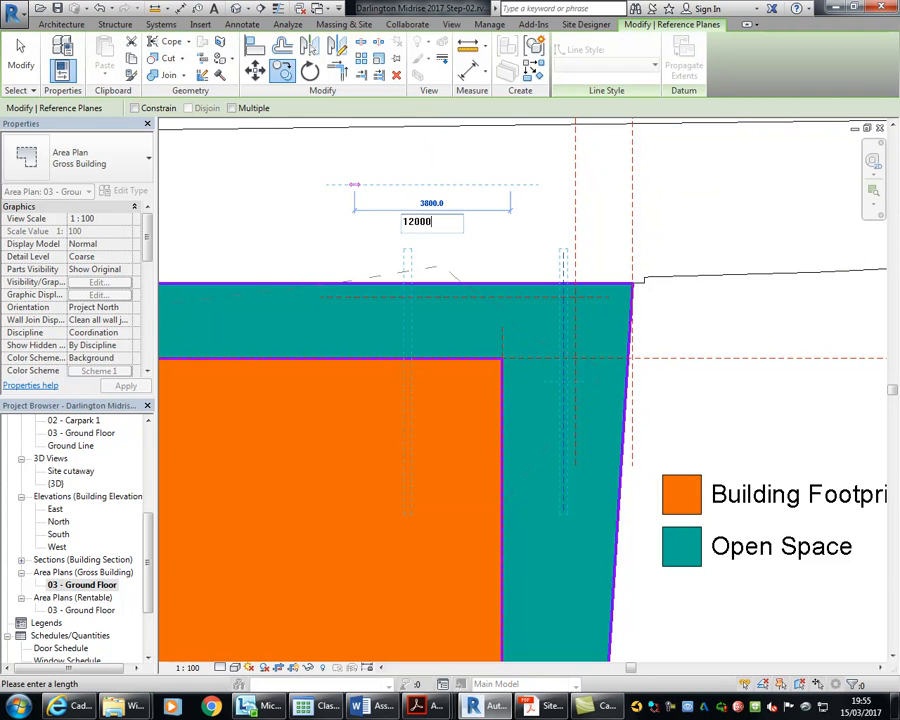
key("Return")
Set the copied reference plane's distance from the original vertical plane east of the building rectangle to 8000 mm
scroll(512, 236, "down", 2)
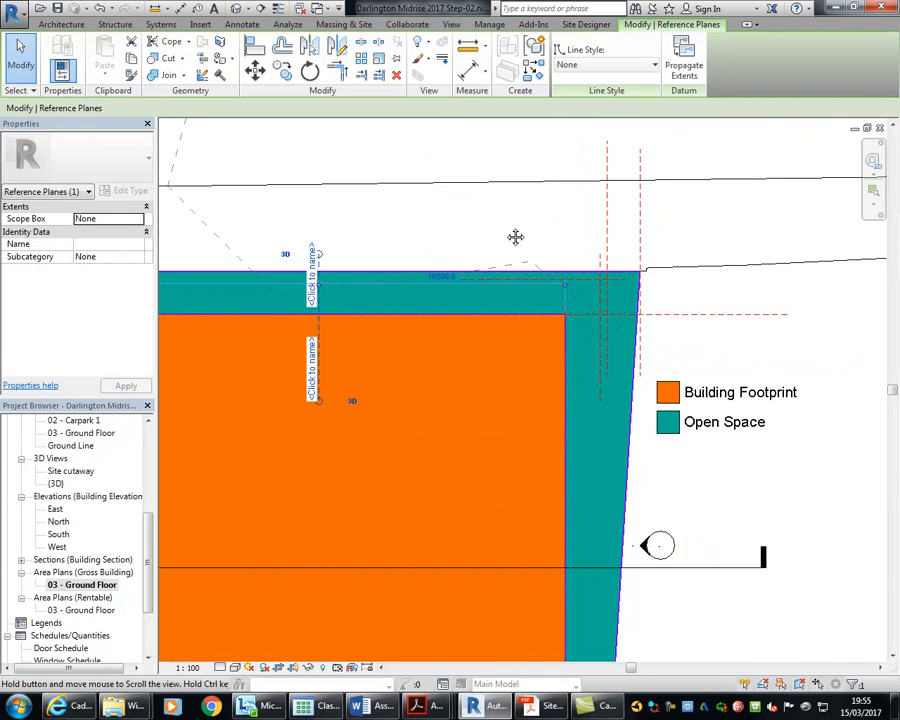
scroll(420, 245, "up", 2)
left_click(438, 294)
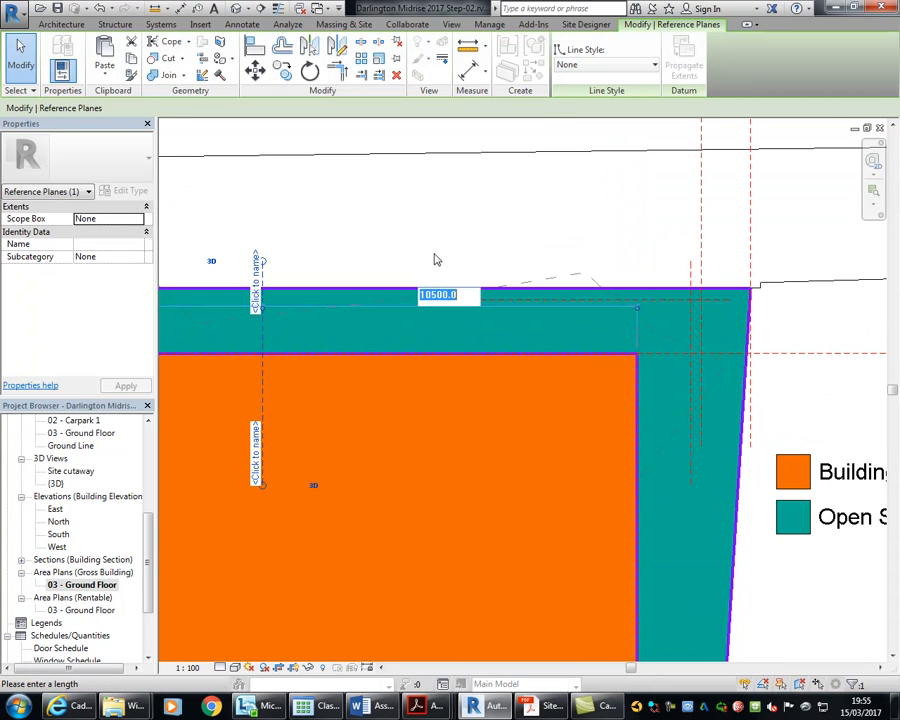
key("Escape")
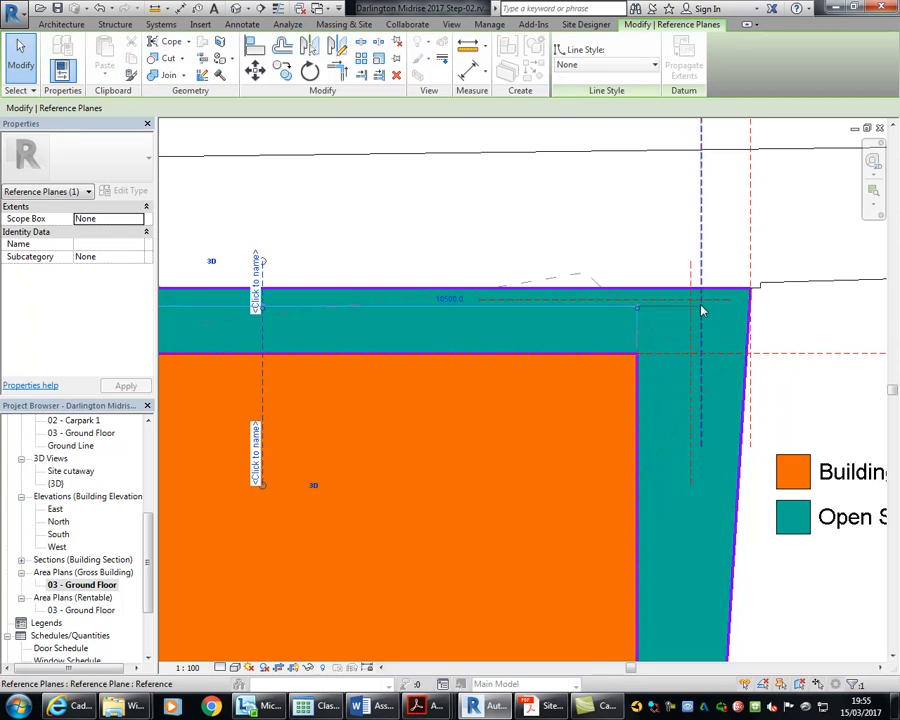
left_click(464, 295)
type("8000")
key("Return")
scroll(466, 220, "down", 6)
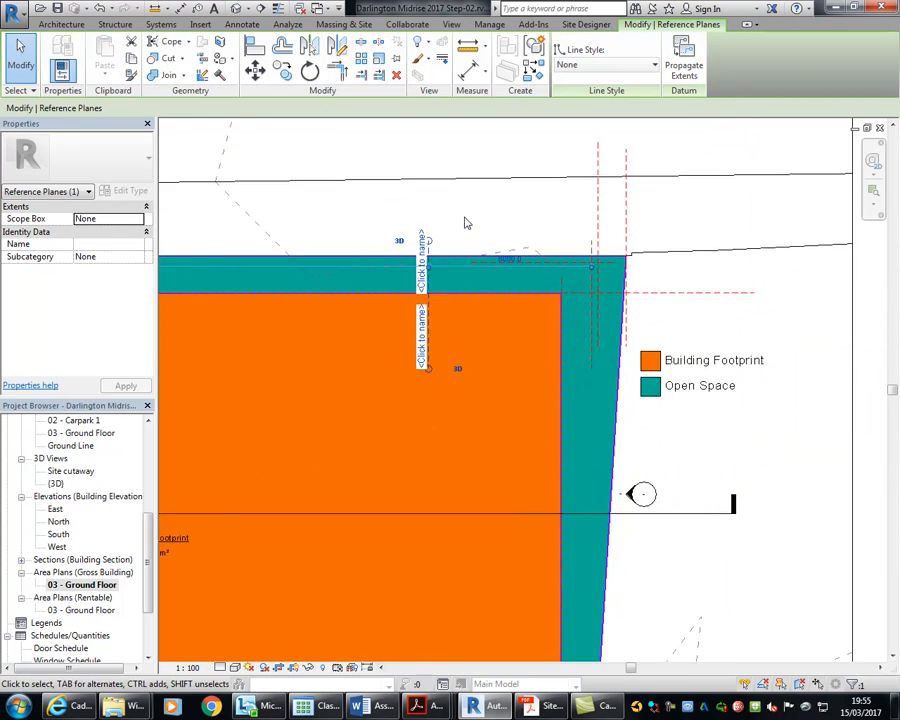
scroll(485, 168, "up", 6)
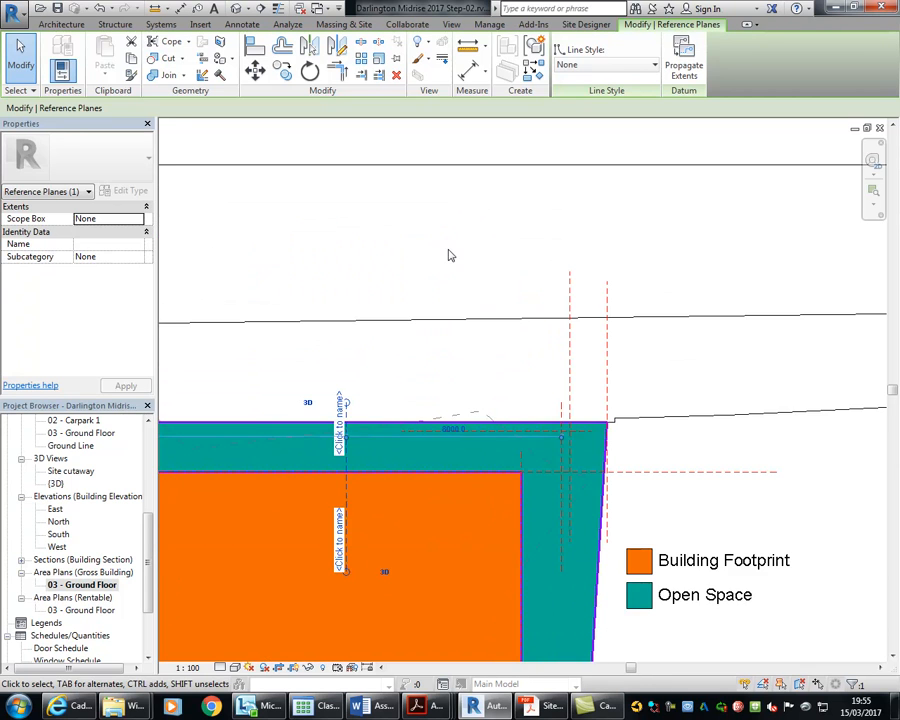
key("Escape")
Draw a horizontal reference plane across the building rectangle about 5017 mm south of its north edge
middle_click_drag(425, 250, 500, 208)
key("r")
key("p")
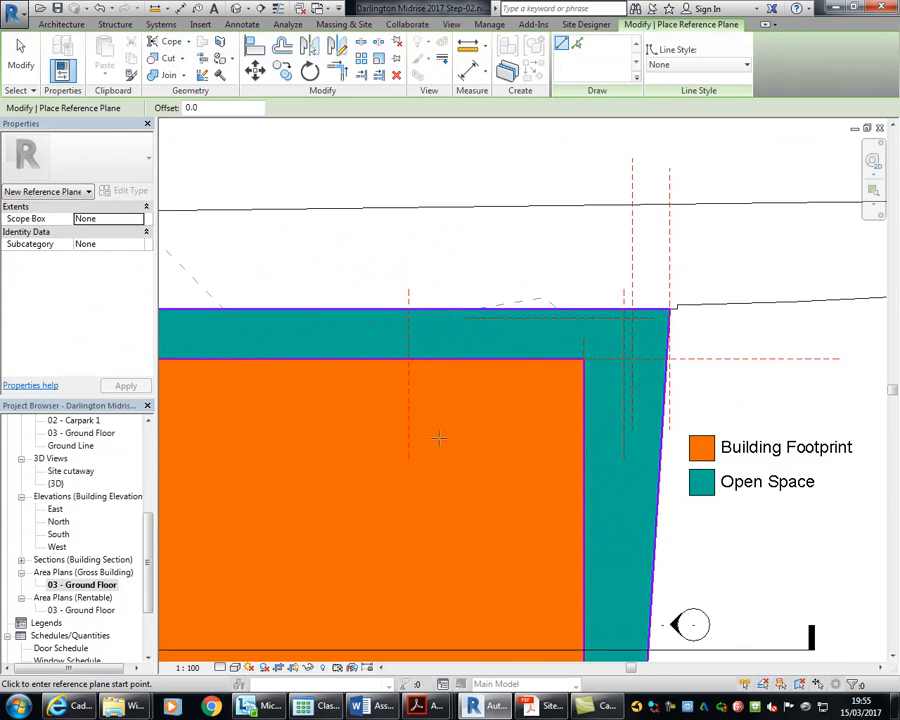
scroll(382, 474, "down", 2)
left_click(616, 478)
Set the southern horizontal plane's distance to 8000 mm, measured from the reference plane north of the building rectangle
scroll(469, 434, "up", 3)
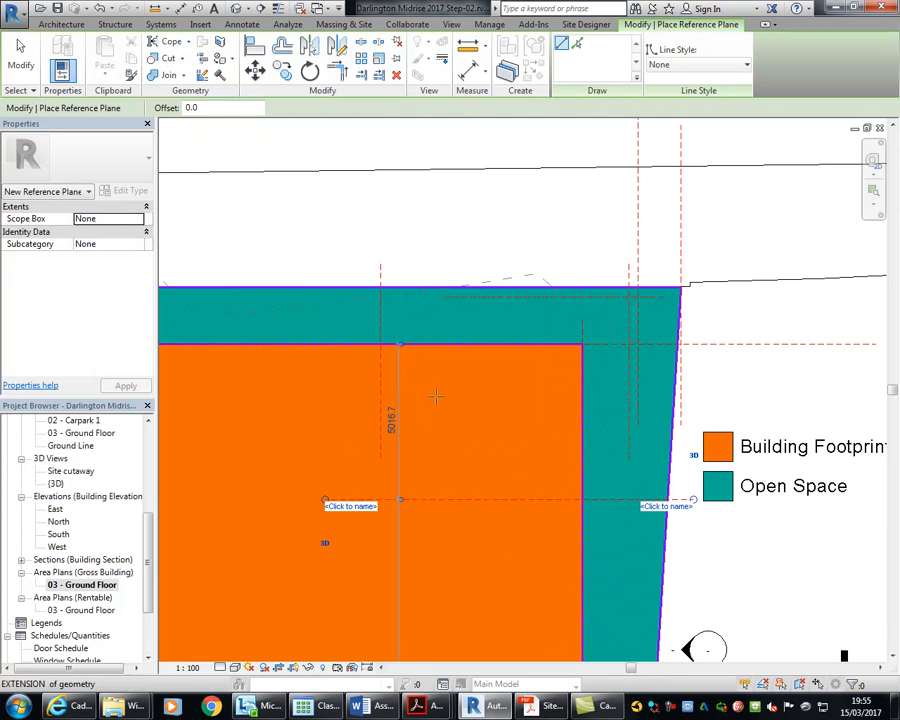
left_click(463, 298)
left_click(392, 398)
type("8000")
key("Return")
key("Escape")
key("Escape")
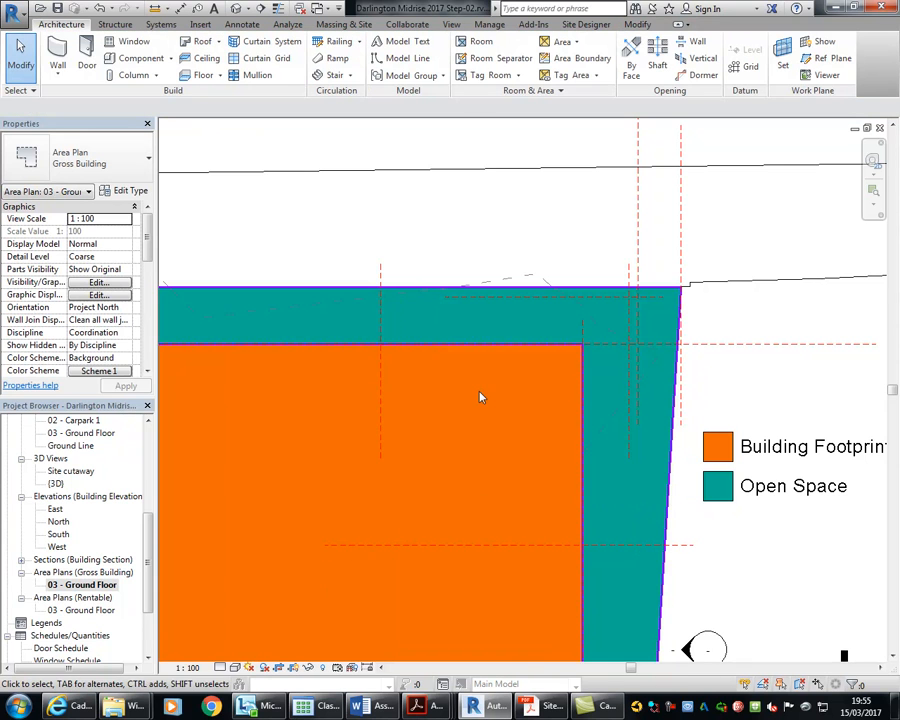
Extend the northern reference plane westward and the two vertical planes southward so that all four planes cross at the corners
scroll(490, 402, "down", 1)
middle_click_drag(490, 402, 448, 400)
left_click(422, 312)
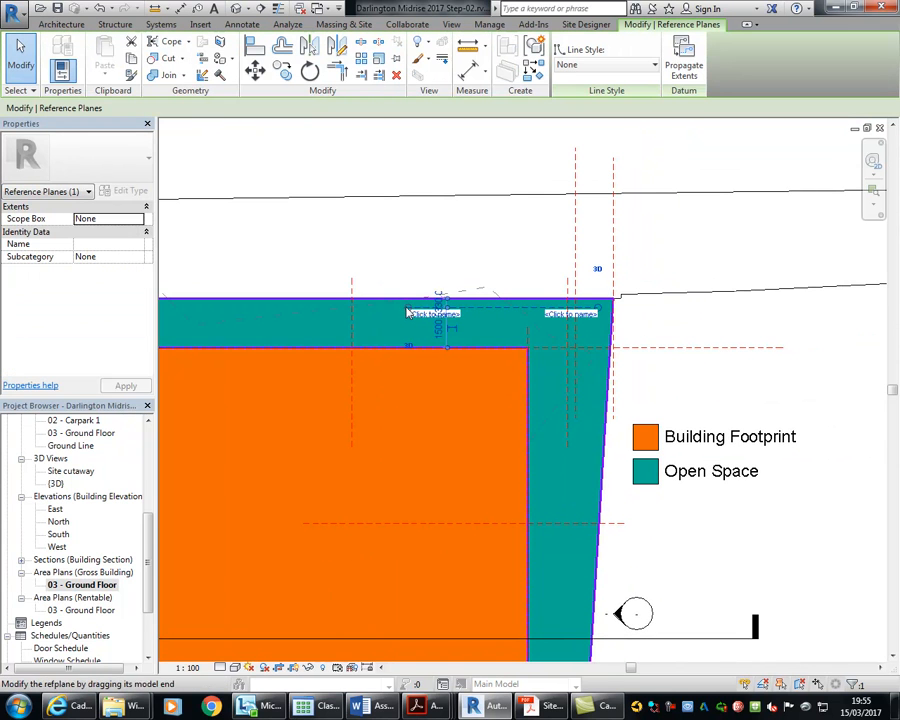
left_click(566, 440)
left_click(422, 248)
middle_click_drag(433, 266, 443, 262)
left_click(368, 420)
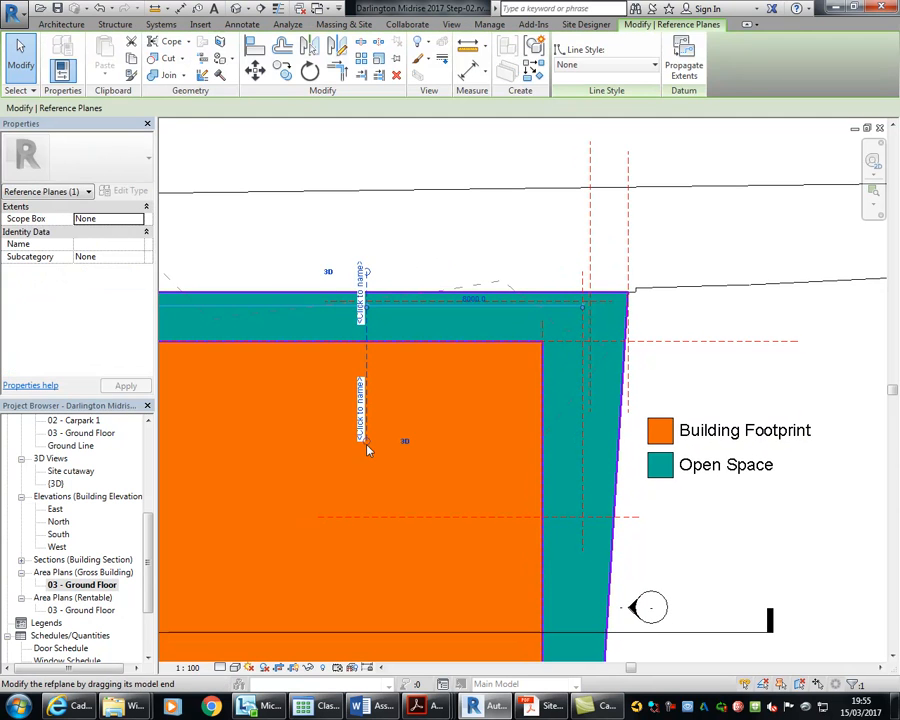
left_click(400, 218)
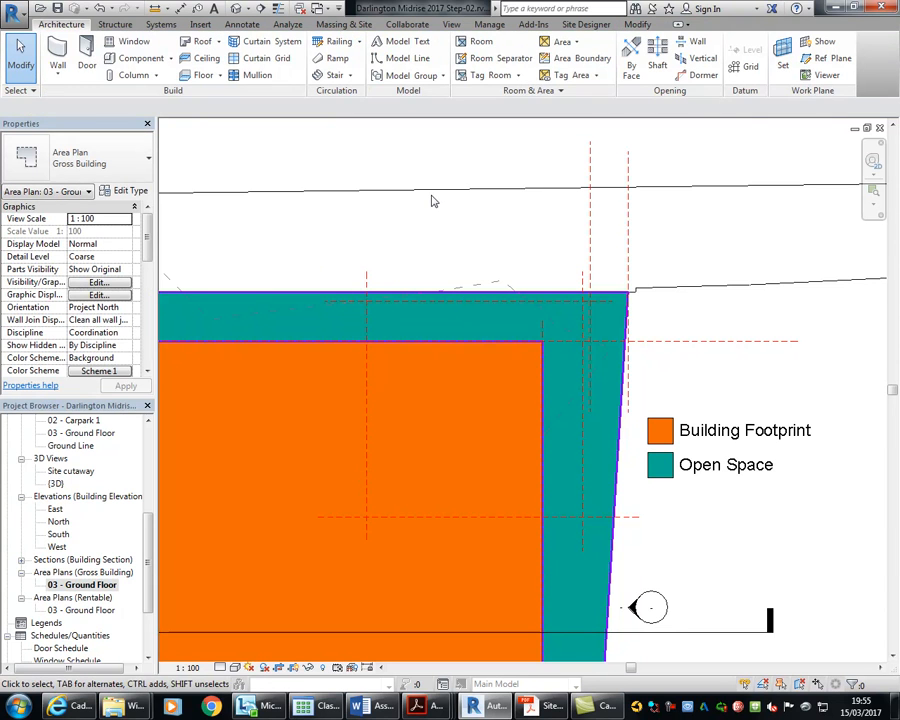
Draw an unchained 8000 mm area boundary line along the northern reference plane between the two vertical planes
left_click(566, 60)
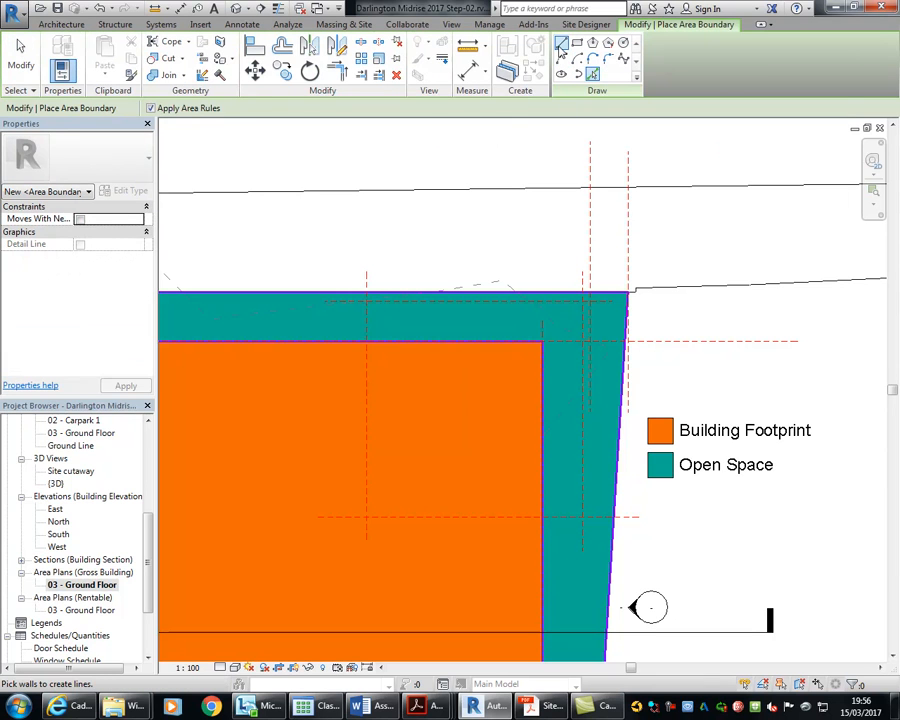
left_click(561, 42)
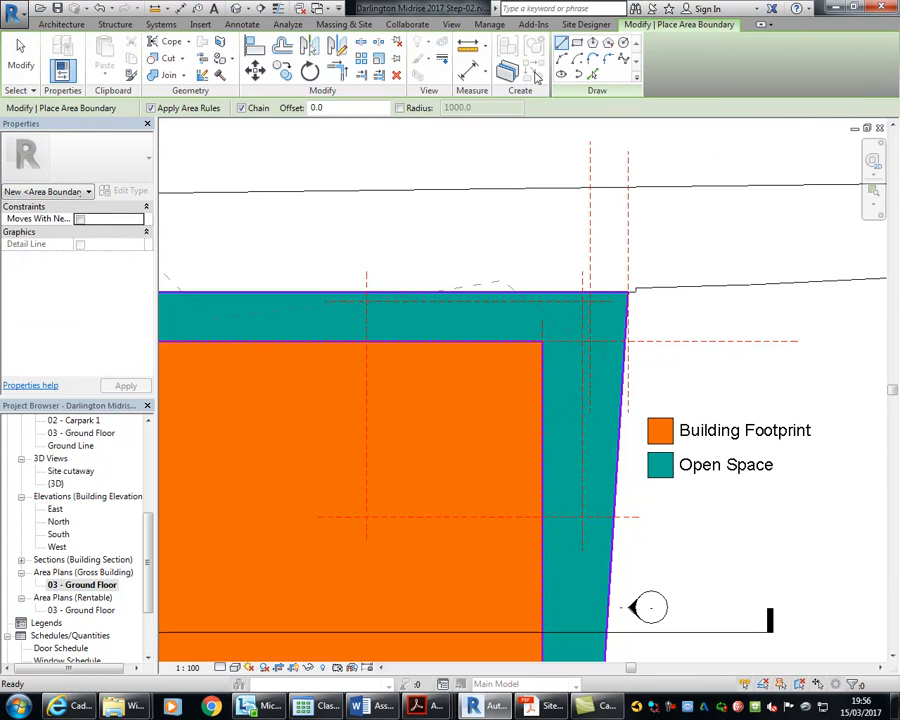
scroll(388, 320, "up", 2)
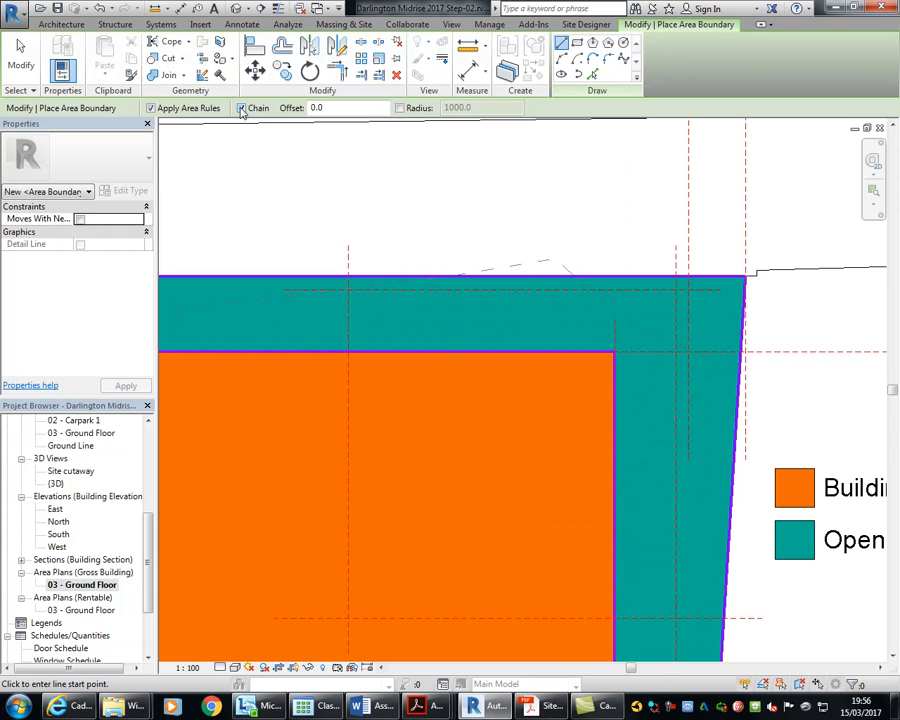
left_click(348, 289)
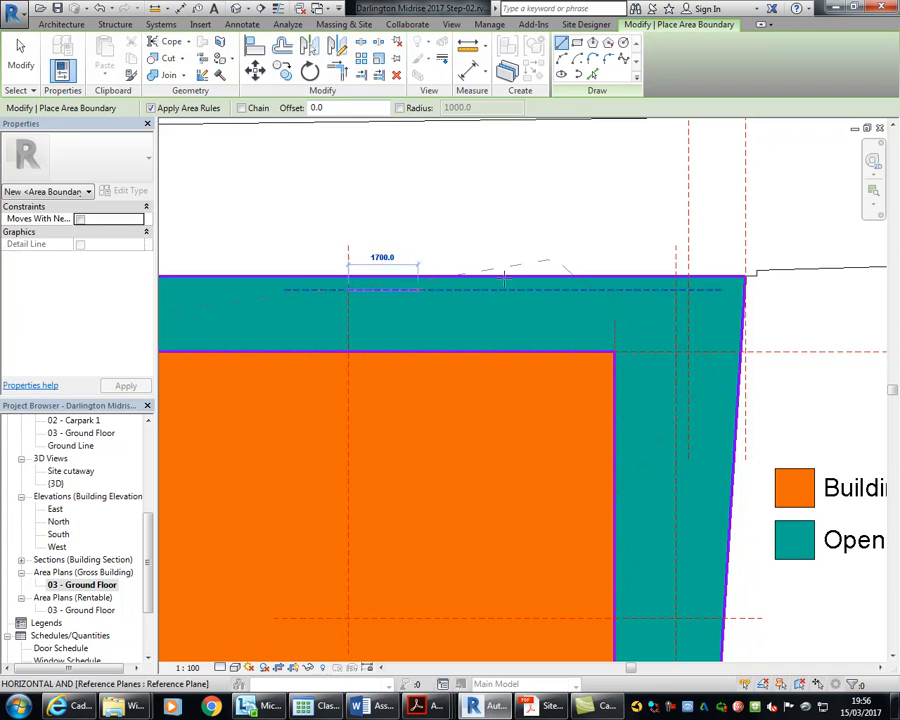
left_click(688, 289)
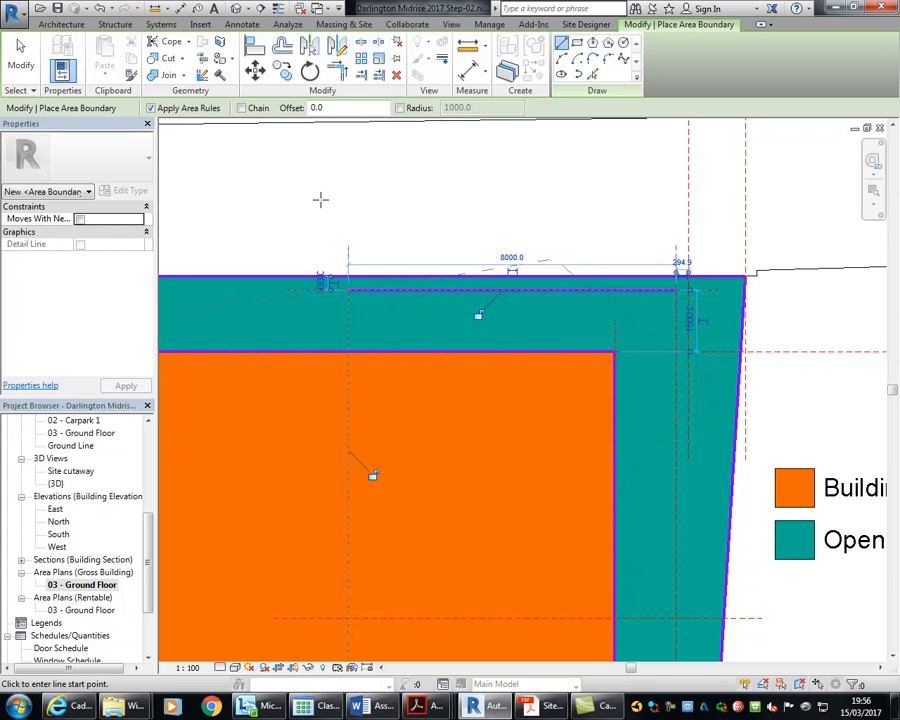
right_click(336, 200)
left_click(345, 206)
right_click(356, 209)
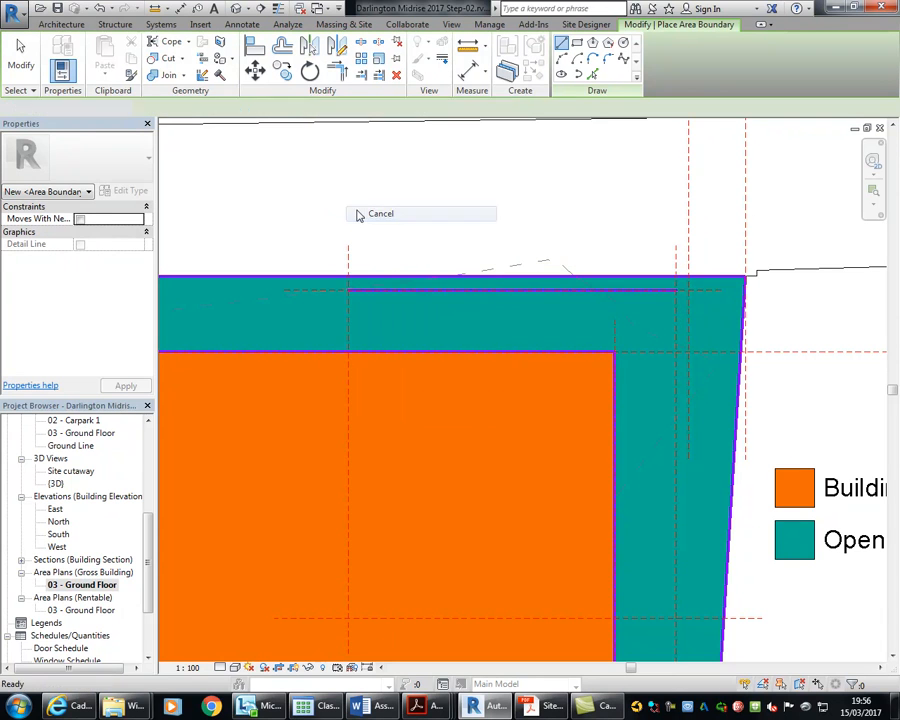
left_click(360, 213)
Move the new area boundary line about 400 mm south, off the northern reference plane
left_click(389, 290)
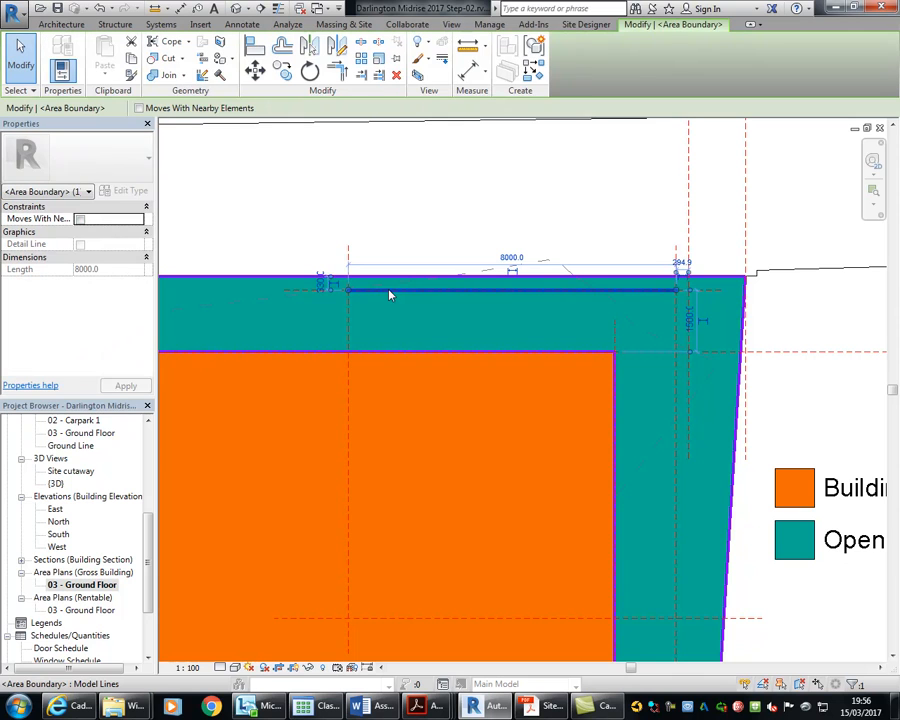
left_click_drag(388, 289, 389, 306)
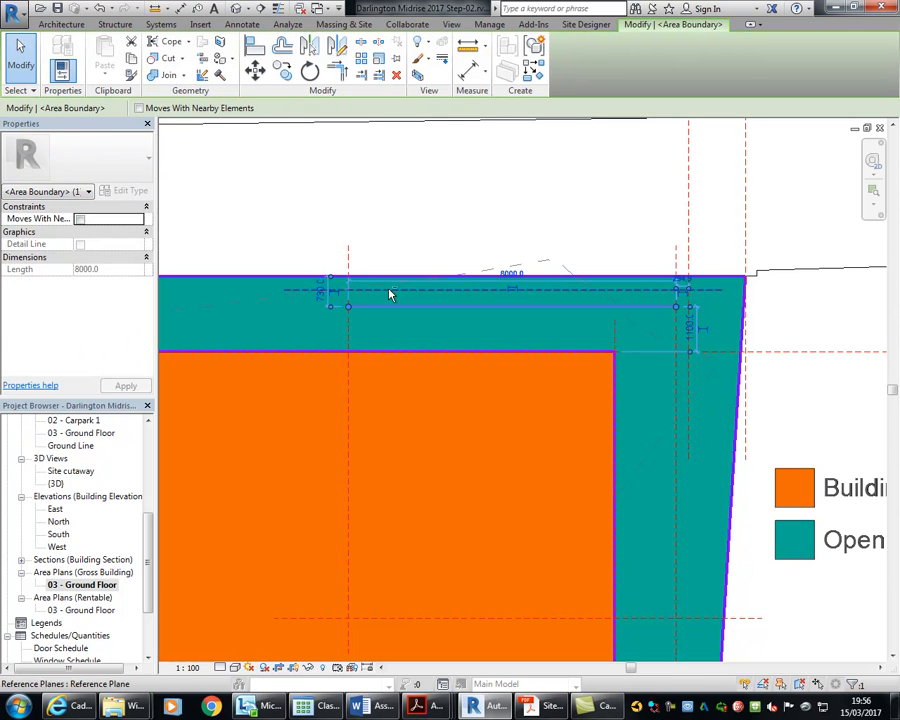
left_click(368, 207)
Align the 8000 mm area boundary line with the northern horizontal reference plane
scroll(417, 203, "up", 3)
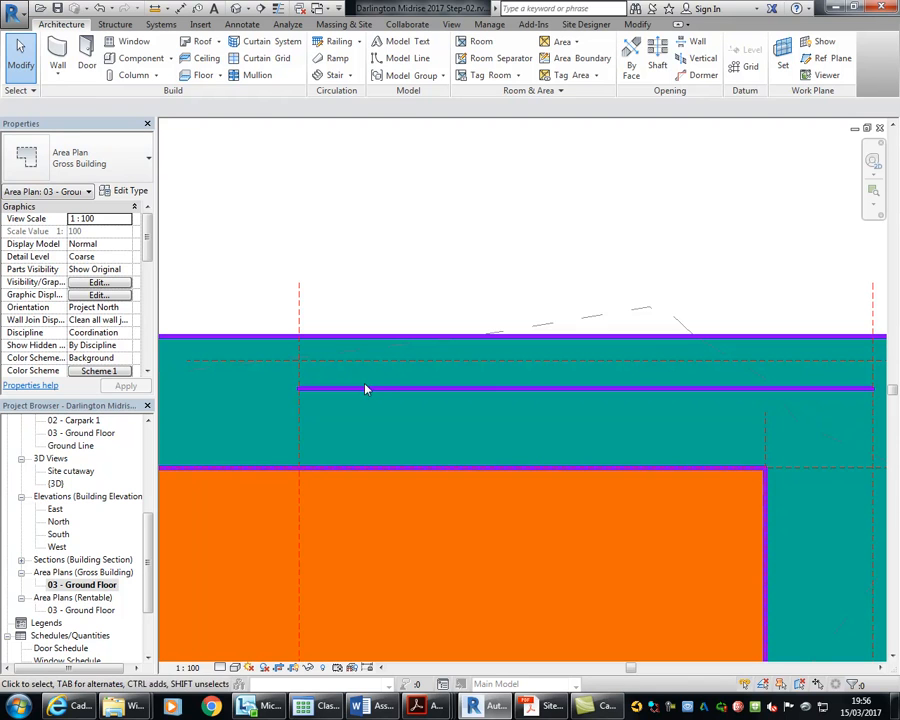
left_click(637, 25)
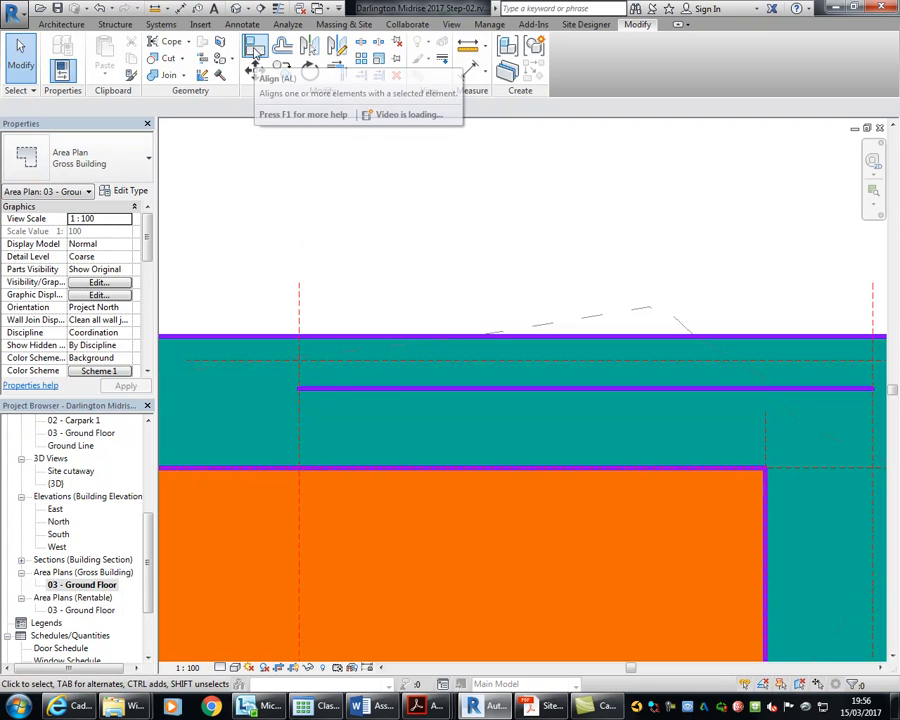
left_click(254, 47)
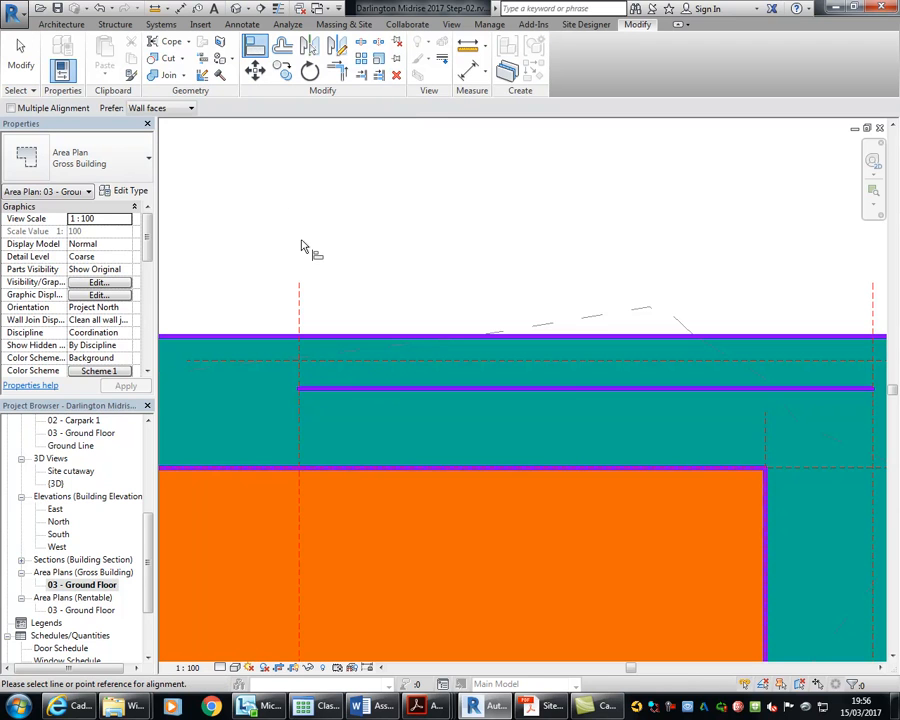
left_click(221, 364)
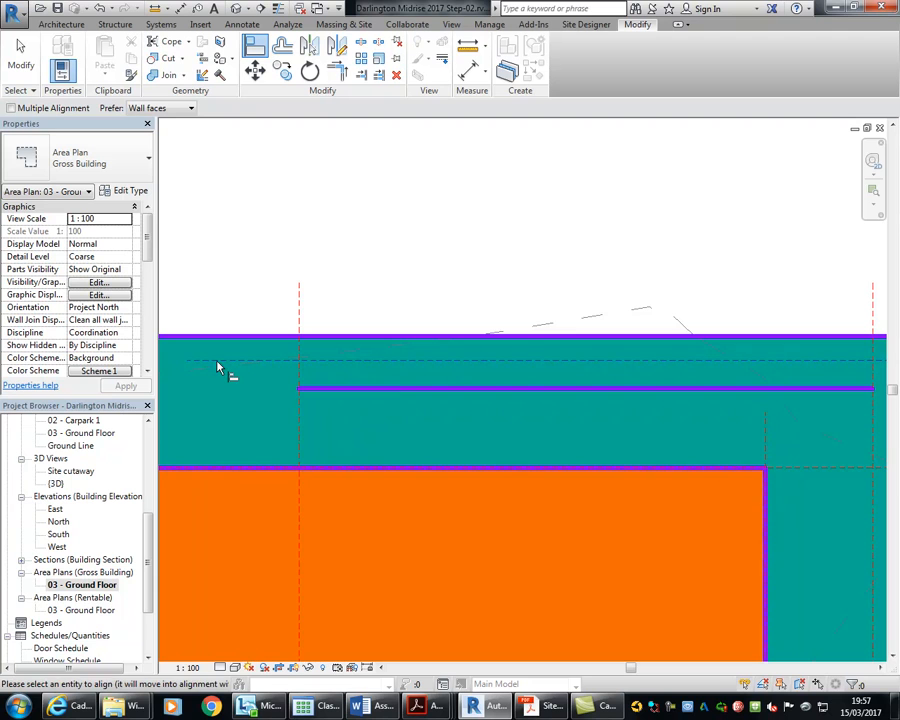
left_click(416, 394)
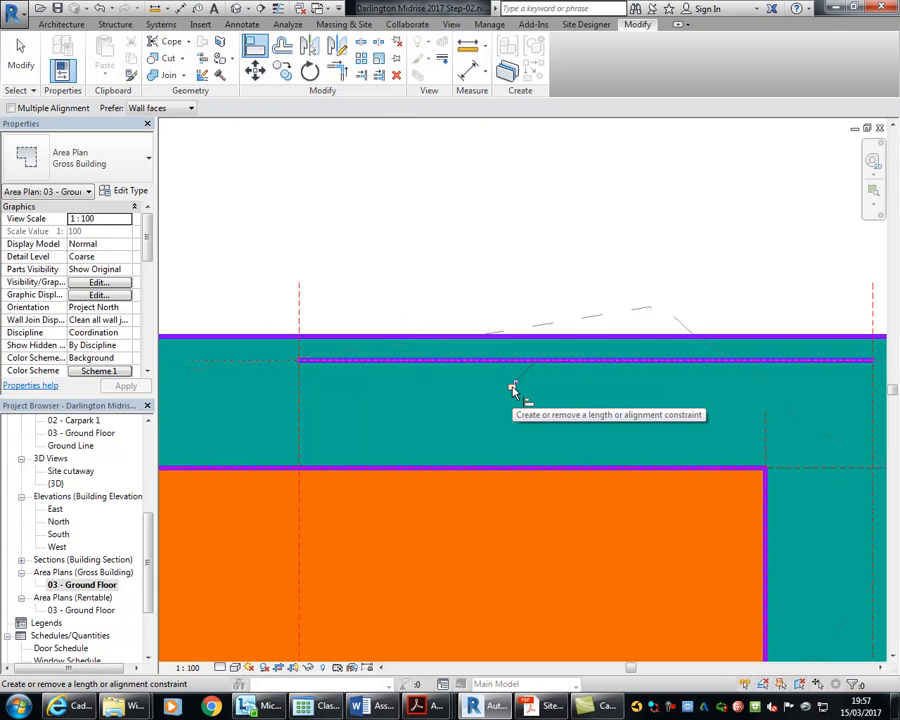
right_click(388, 182)
left_click(412, 194)
Repeat the alignment of the area boundary line with the northern reference plane, leaving the alignment constraint unlocked
key("a")
key("l")
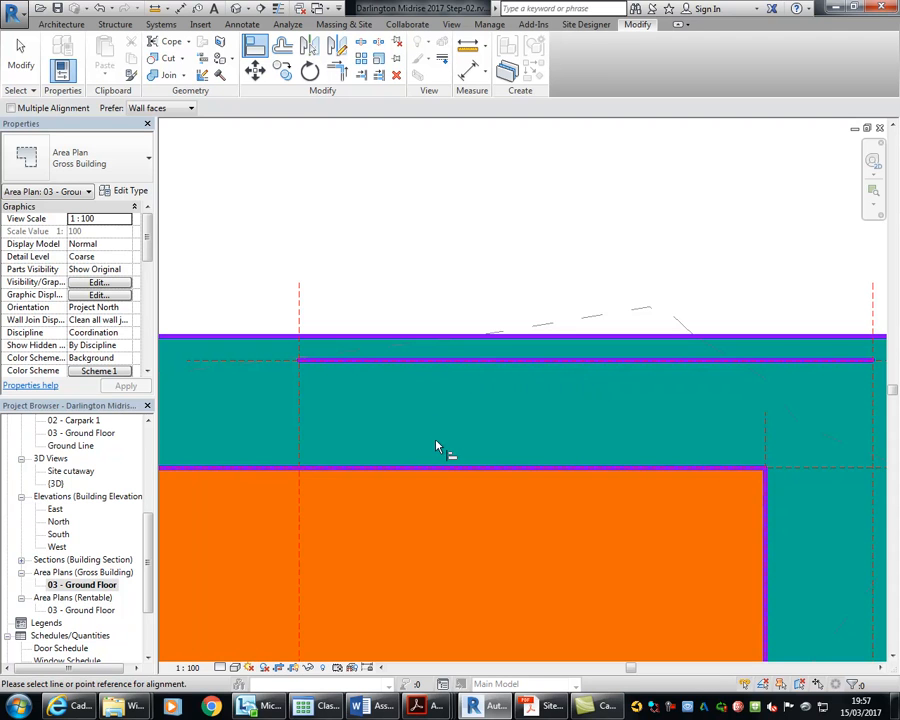
left_click(224, 366)
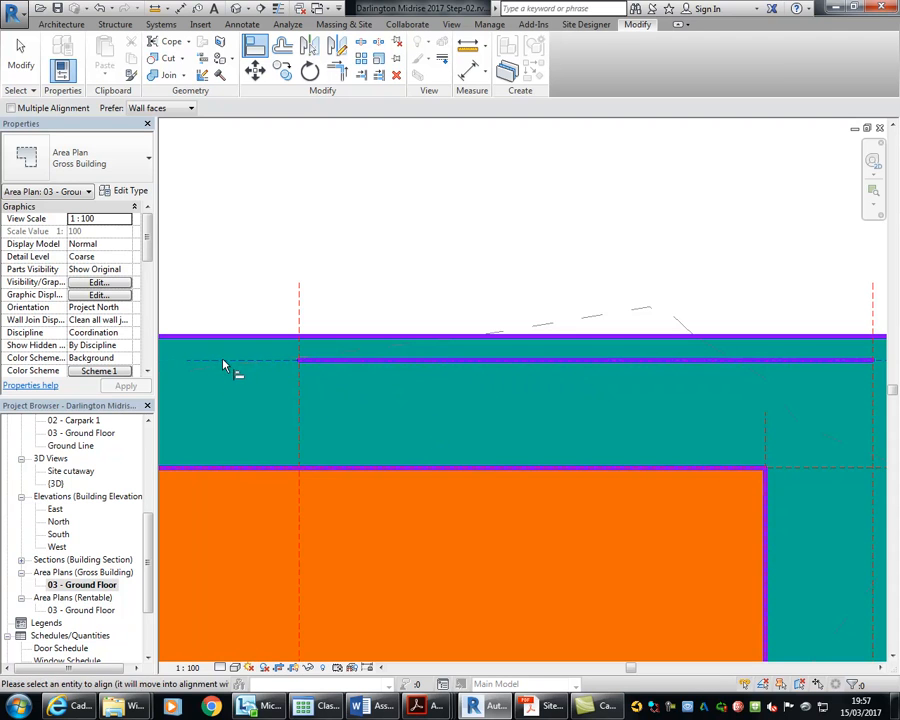
left_click(386, 365)
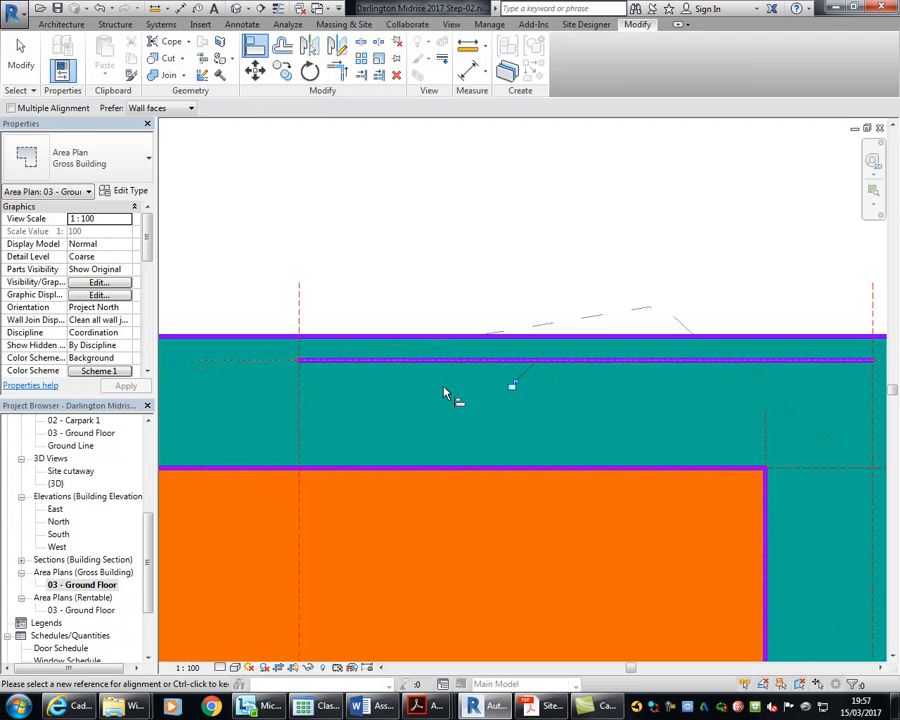
right_click(440, 252)
left_click(476, 258)
scroll(337, 209, "down", 2)
middle_click_drag(337, 209, 383, 208)
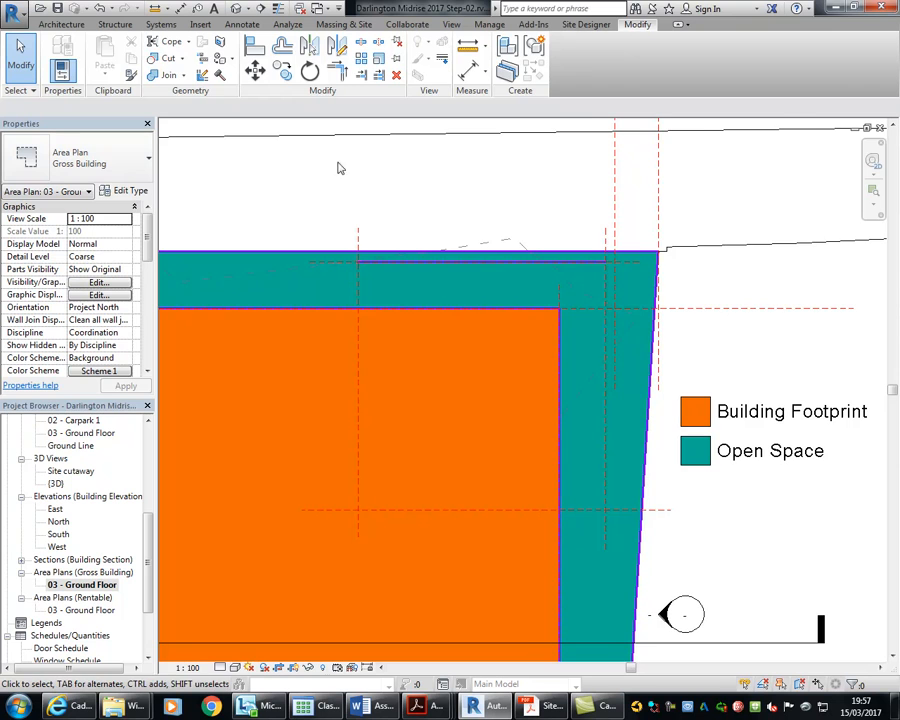
Draw an 8000 mm area boundary line down the eastern vertical reference plane and a 1500 mm line west to the footprint edge
left_click(61, 25)
left_click(572, 58)
left_click(561, 42)
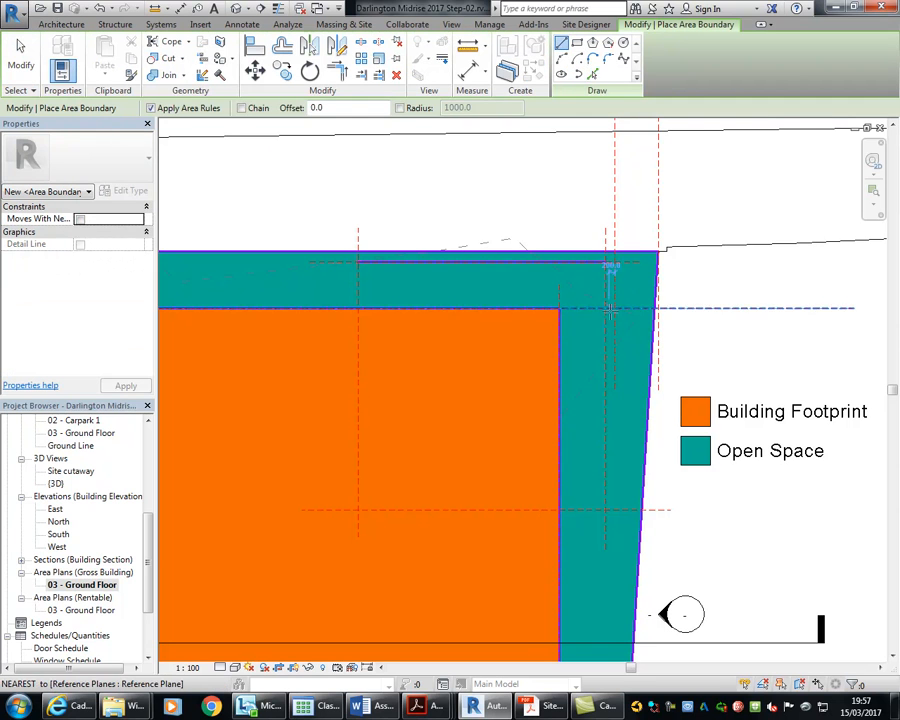
left_click(606, 261)
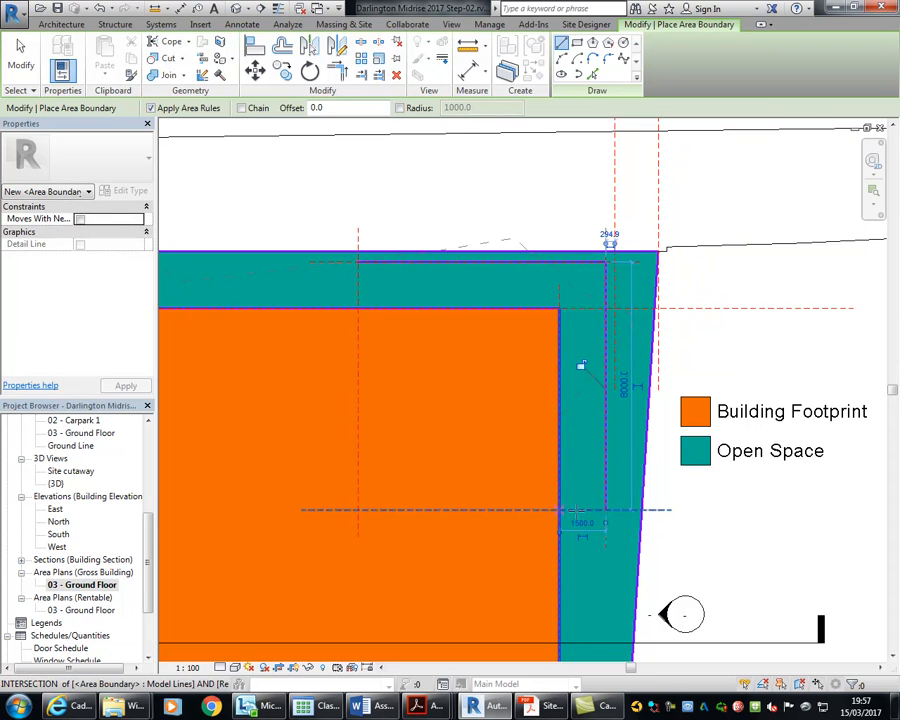
left_click(605, 510)
left_click(605, 510)
left_click(559, 510)
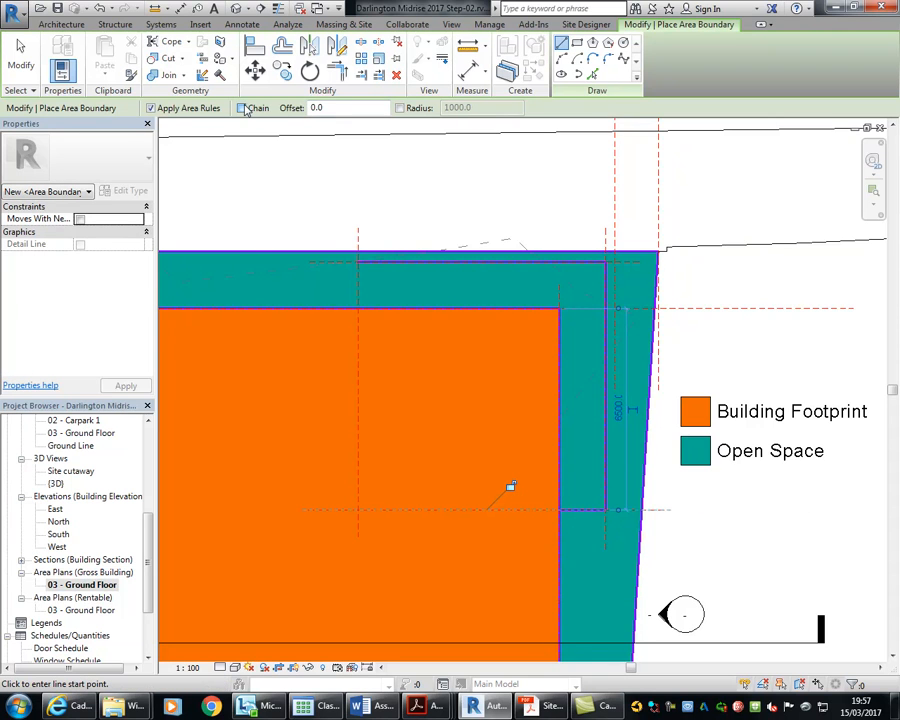
Enable chaining and draw an area boundary line from the northern line's west end down to the footprint's north edge
left_click(242, 108)
scroll(358, 260, "up", 4)
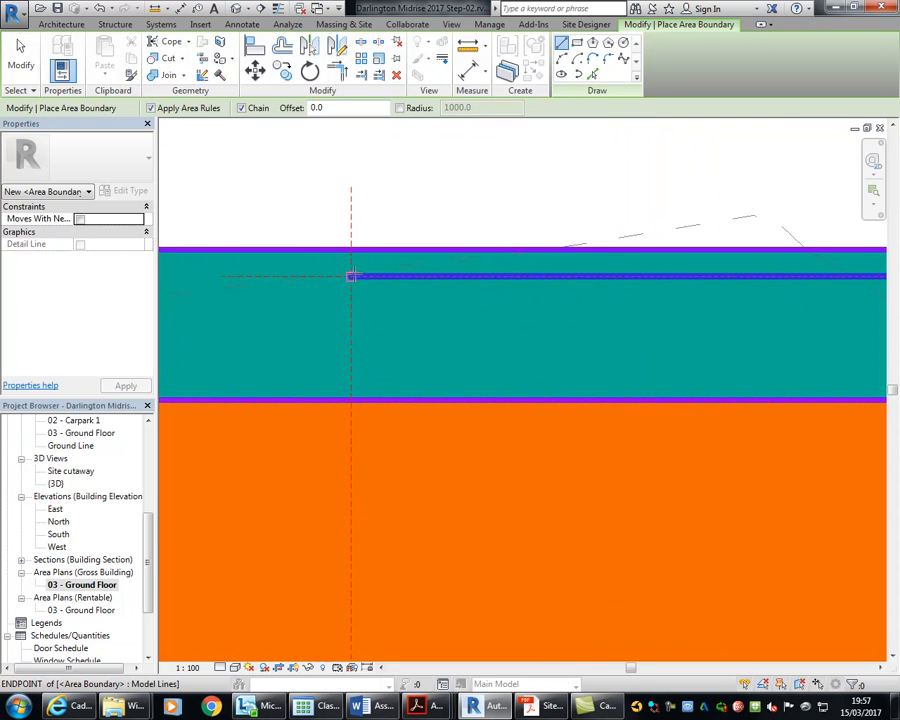
left_click(350, 275)
left_click(351, 399)
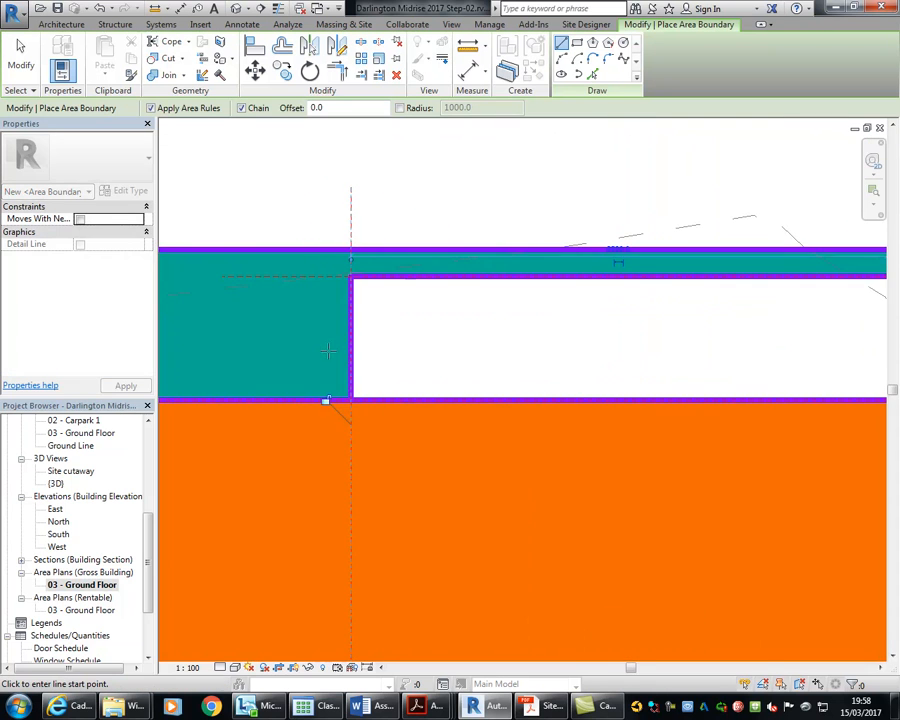
scroll(325, 400, "down", 3)
right_click(349, 237)
right_click(367, 241)
left_click(388, 254)
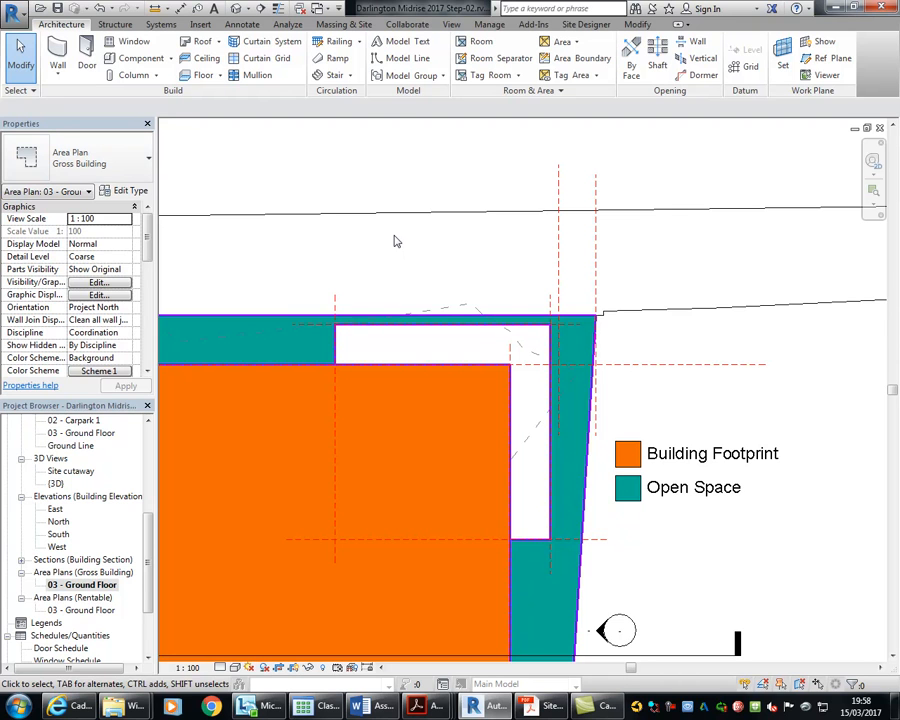
Trim the footprint's north and east area boundaries to the new lines so the northeast projection joins the building footprint
mouse_move(396, 239)
middle_mouse_down()
mouse_move(426, 239)
mouse_move(414, 223)
mouse_move(400, 226)
middle_mouse_up()
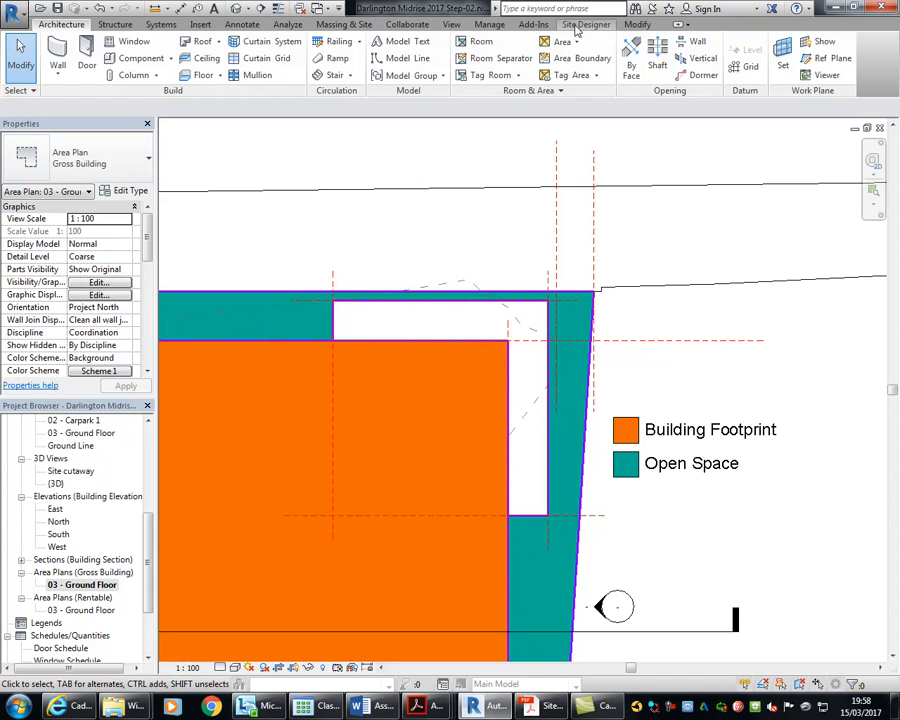
left_click(637, 24)
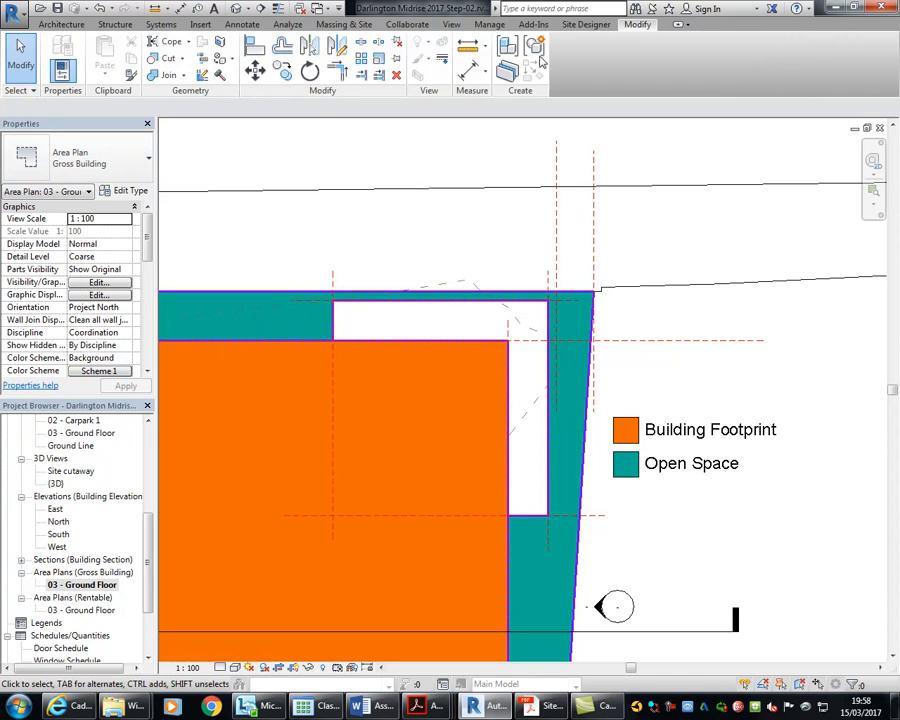
left_click(337, 69)
left_click(296, 342)
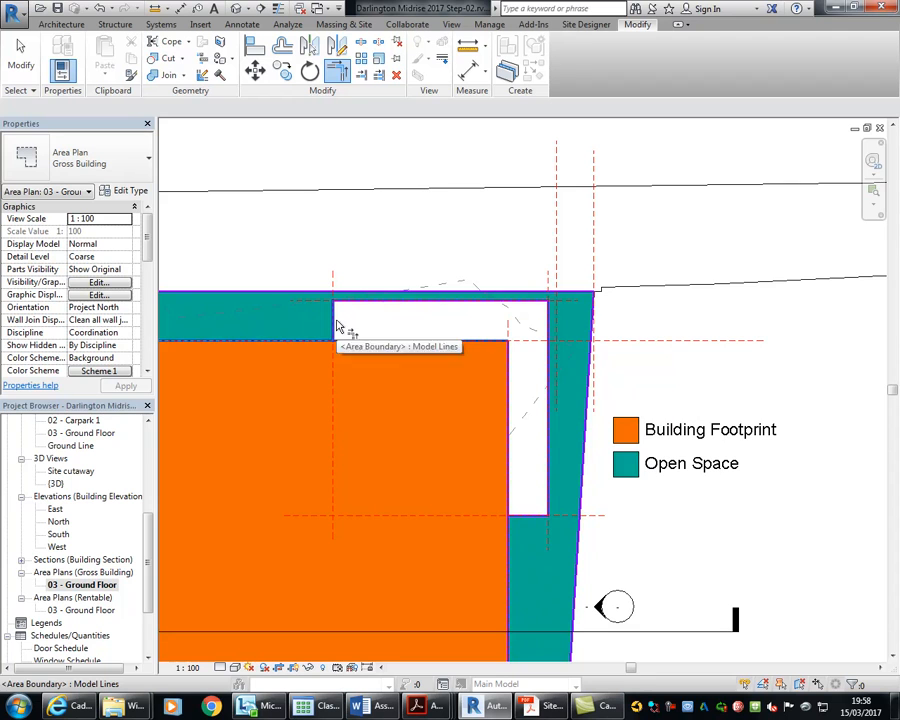
left_click(334, 319)
left_click(507, 565)
left_click(522, 516)
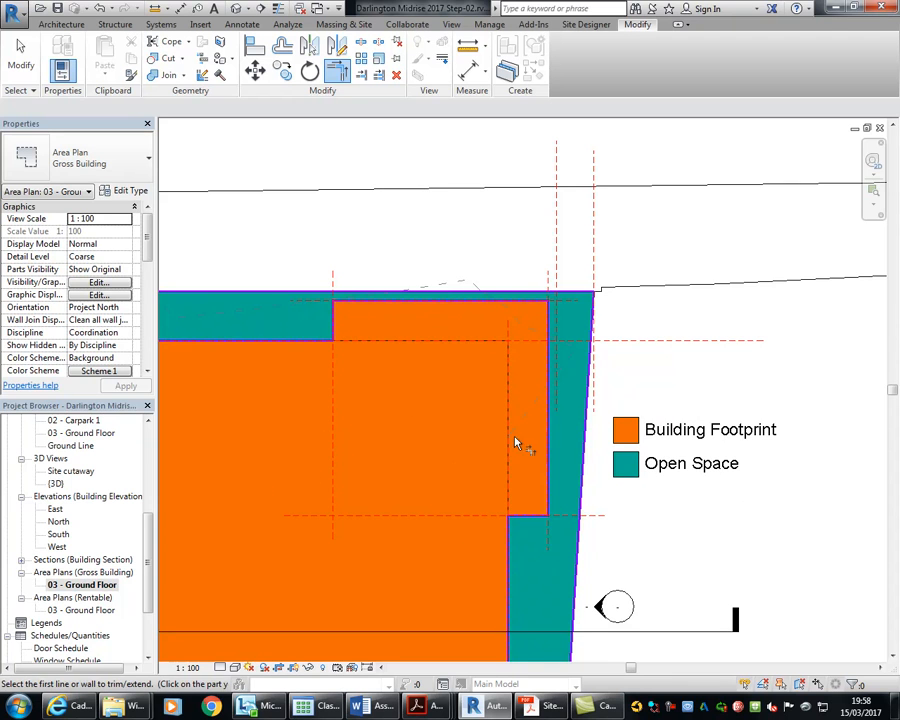
scroll(504, 350, "down", 3)
scroll(455, 352, "down", 2)
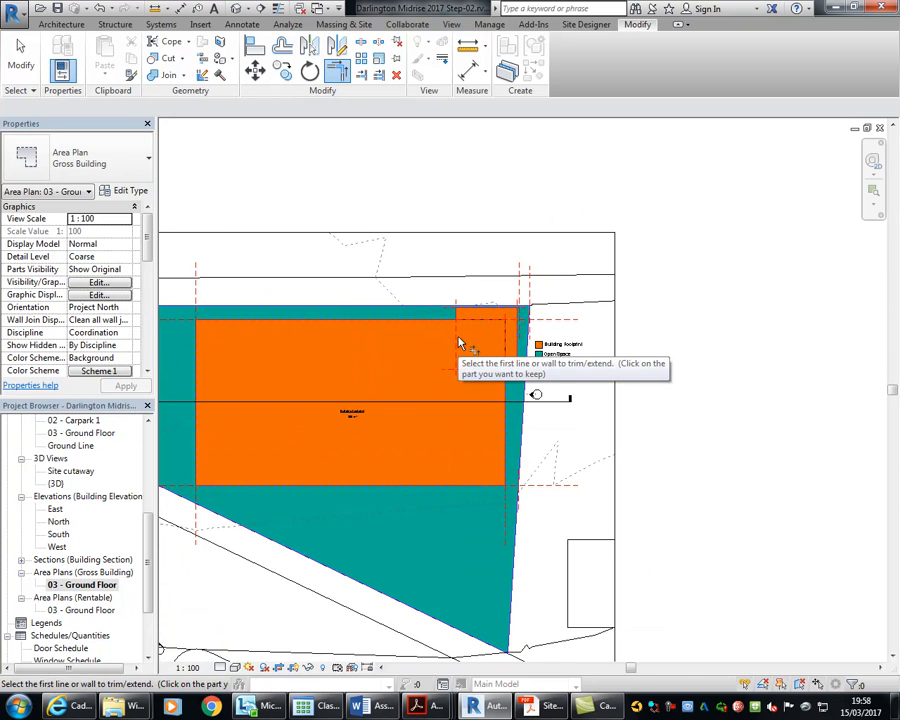
right_click(323, 183)
left_click(362, 189)
right_click(346, 187)
left_click(382, 195)
Examine the Building Footprint area tag and the reshaped northeast corner of the footprint
scroll(363, 421, "up", 4)
scroll(363, 421, "up", 4)
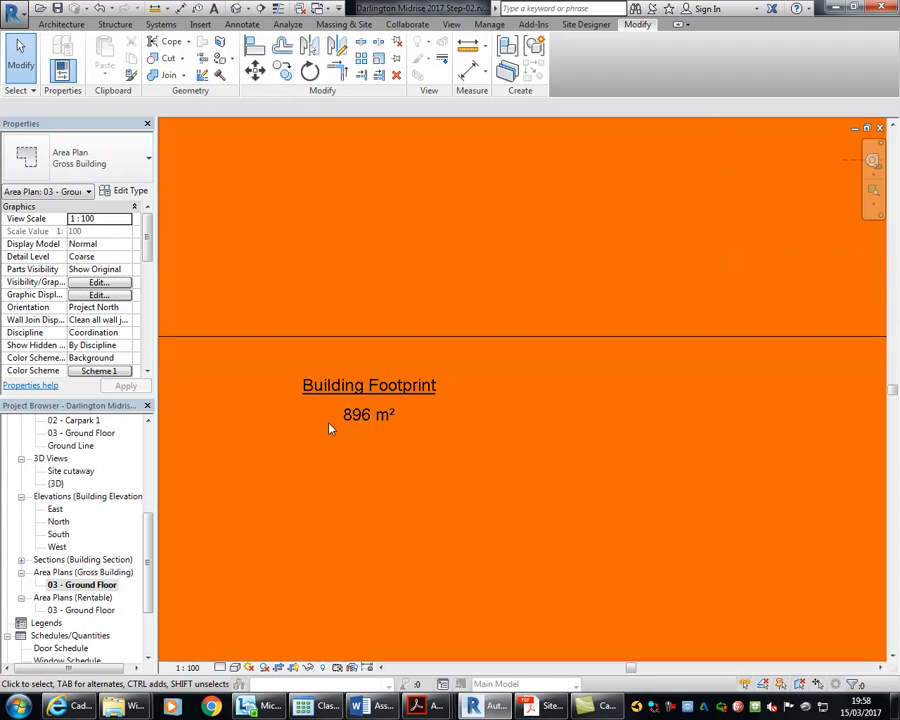
scroll(332, 304, "down", 4)
middle_click_drag(335, 304, 470, 341)
middle_click_drag(318, 284, 341, 300)
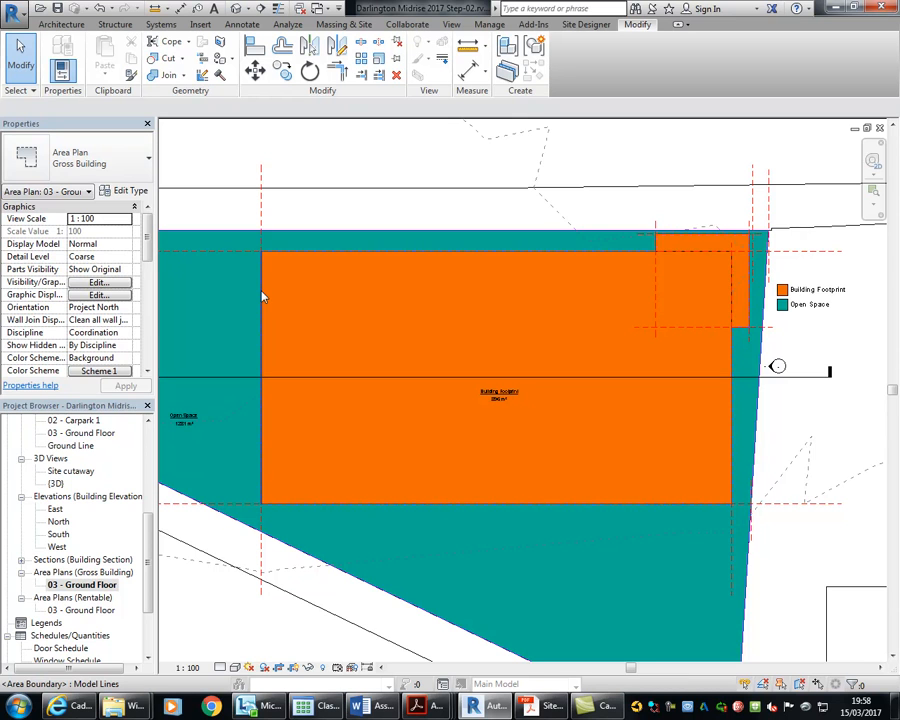
scroll(709, 253, "up", 3)
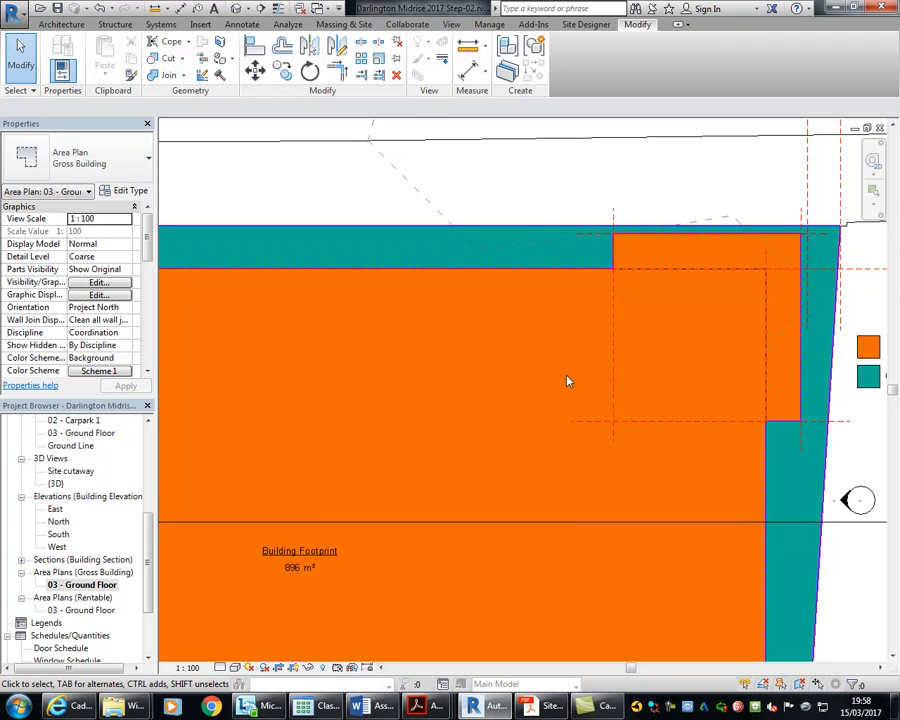
middle_click_drag(566, 380, 618, 305)
scroll(618, 305, "down", 3)
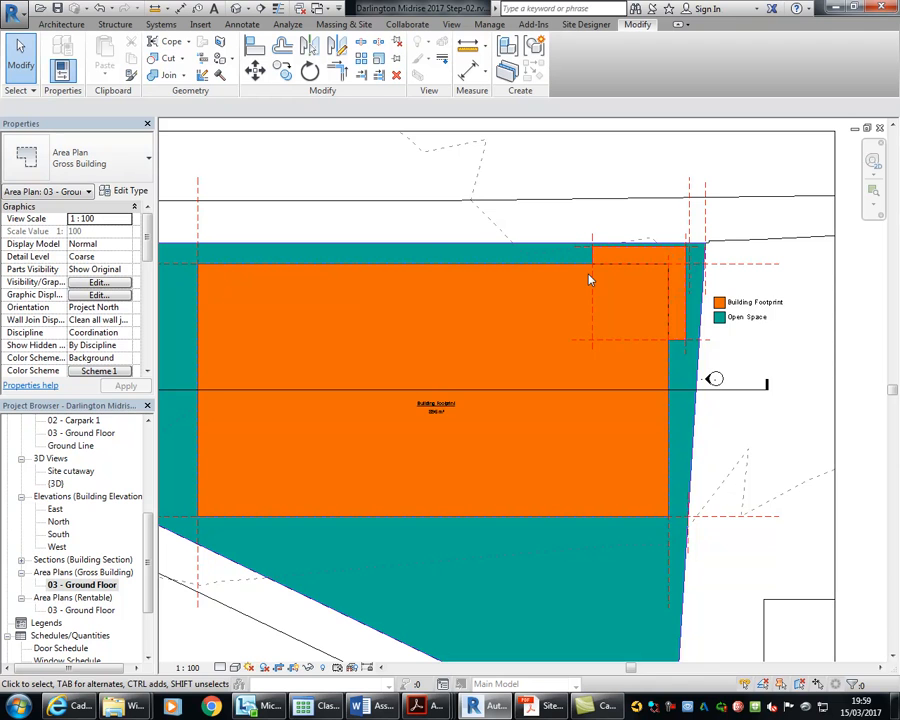
Examine the whole site layout and compare the Open Space and Building Footprint area tags
scroll(441, 253, "down", 2)
middle_click_drag(441, 253, 500, 274)
scroll(494, 267, "down", 2)
middle_click_drag(362, 284, 454, 314)
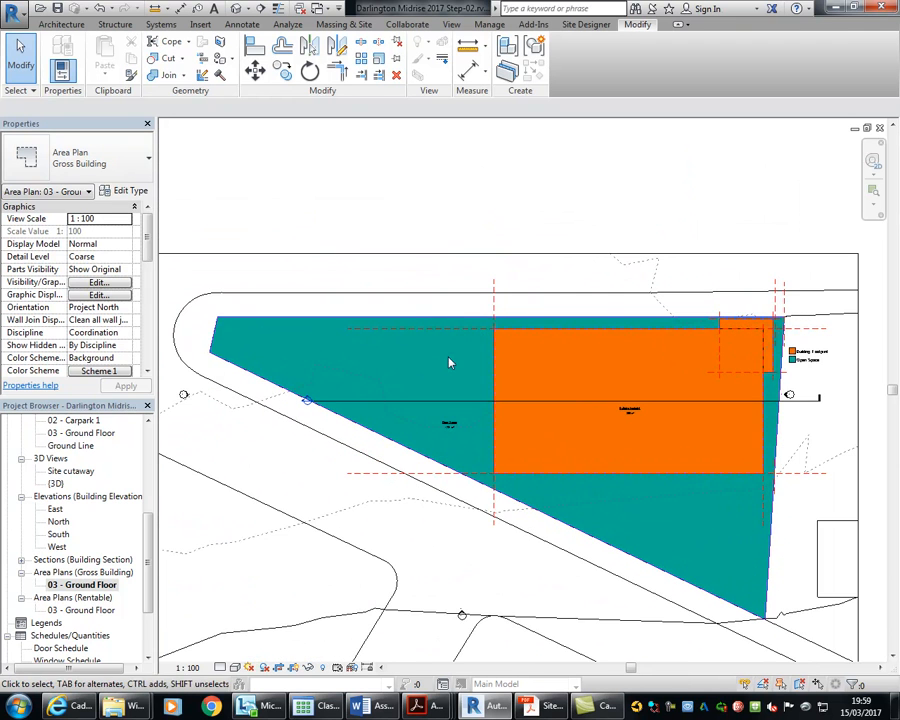
scroll(450, 430, "up", 4)
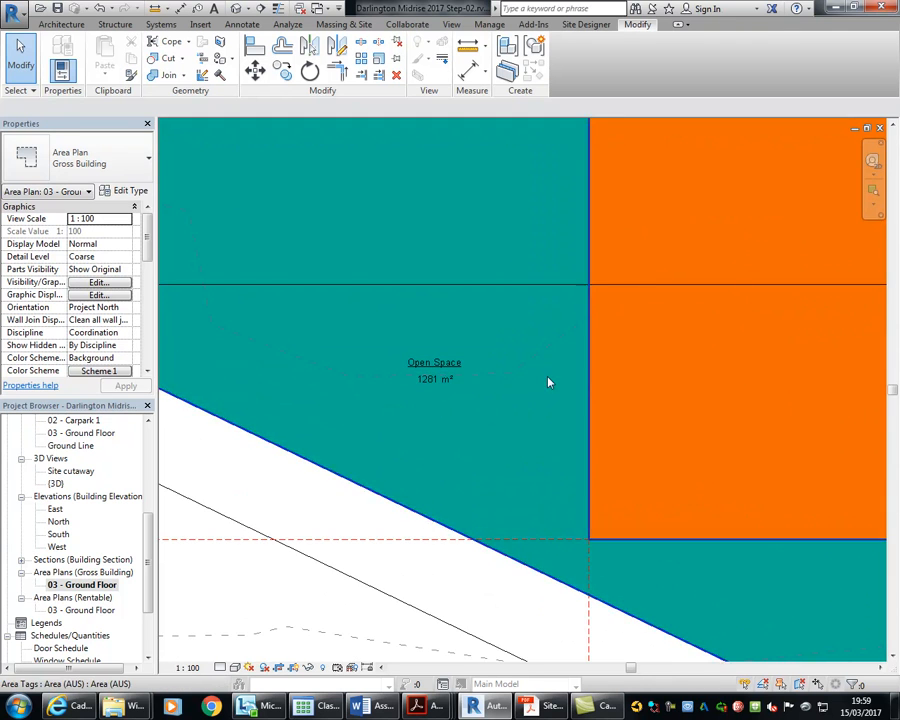
scroll(687, 362, "down", 3)
middle_click_drag(687, 364, 560, 408)
scroll(541, 289, "up", 3)
scroll(551, 399, "up", 1)
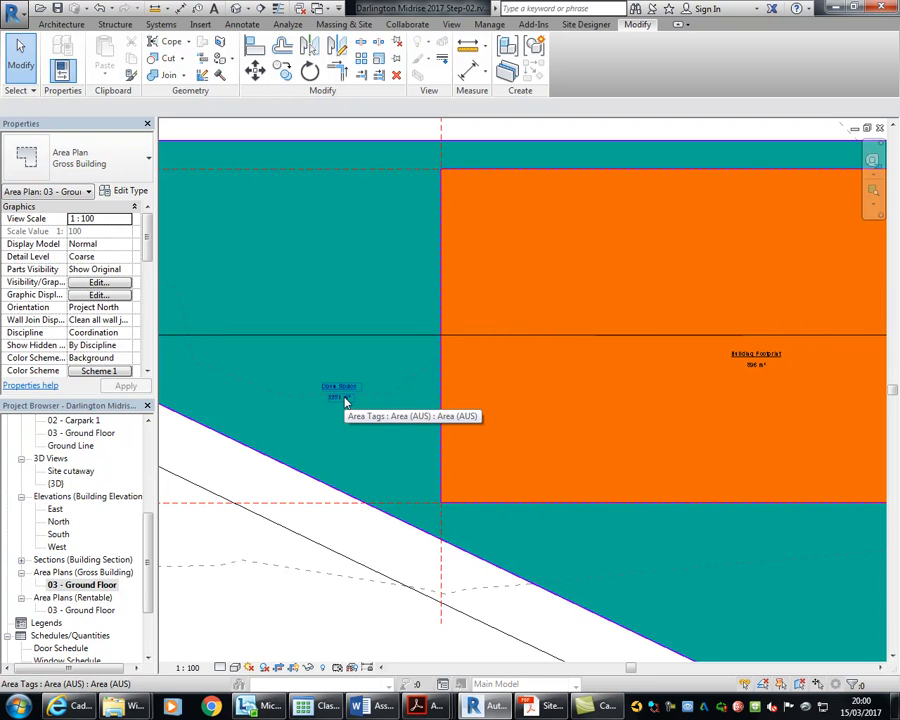
Open the Site floor plan and select the property line to read the site area
scroll(146, 566, "up", 7)
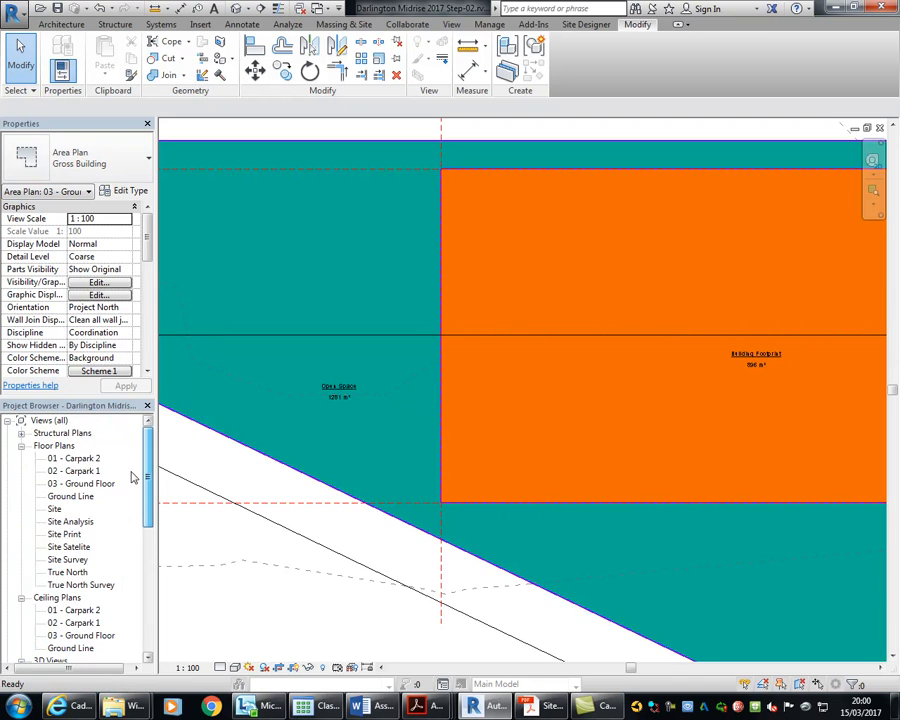
double_click(55, 509)
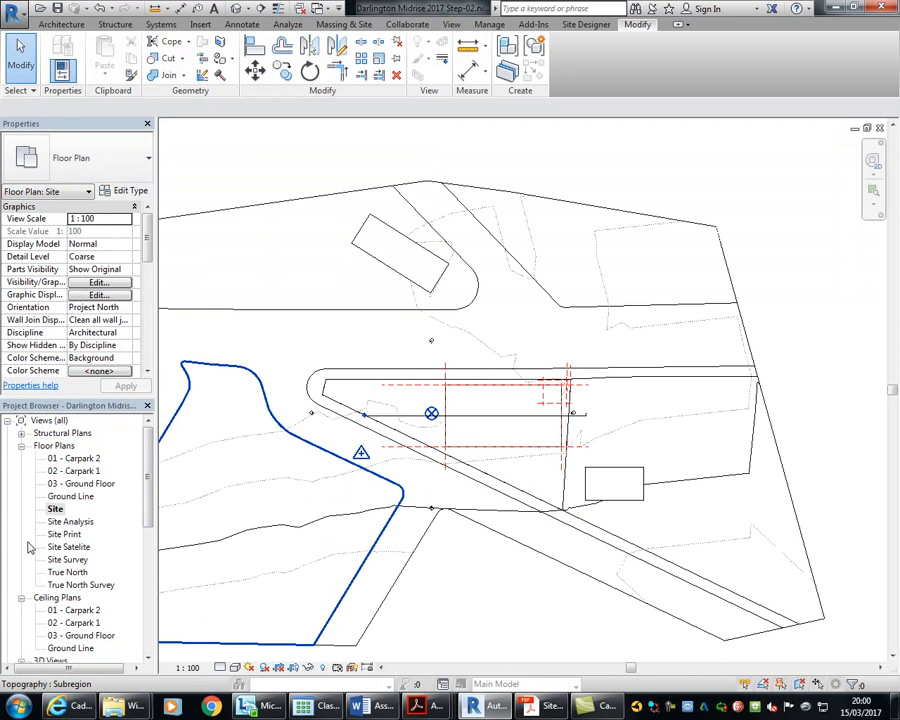
scroll(326, 389, "up", 5)
scroll(322, 382, "up", 4)
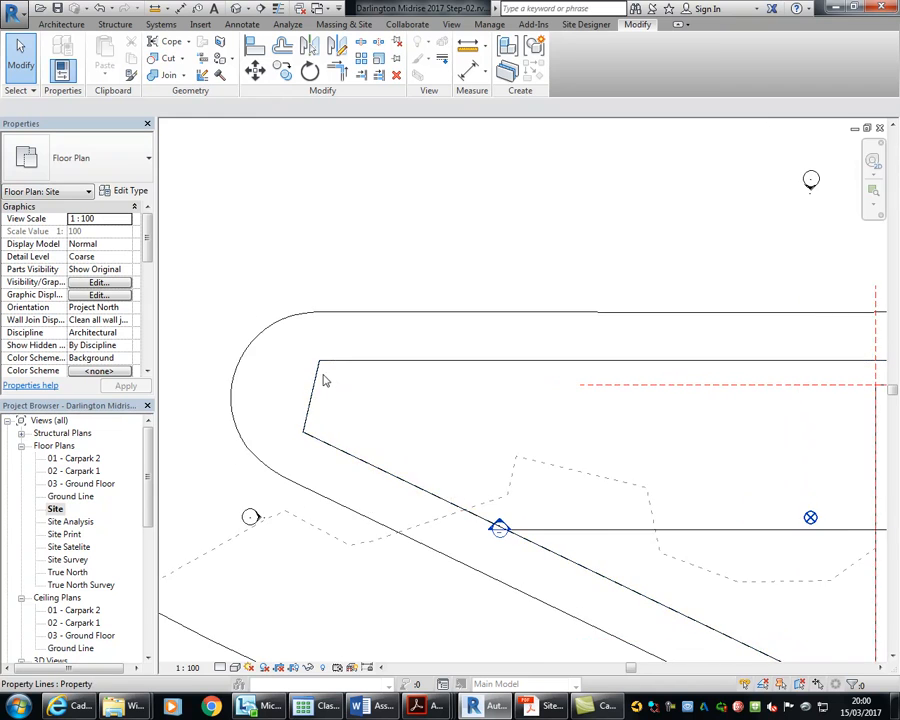
left_click(355, 317)
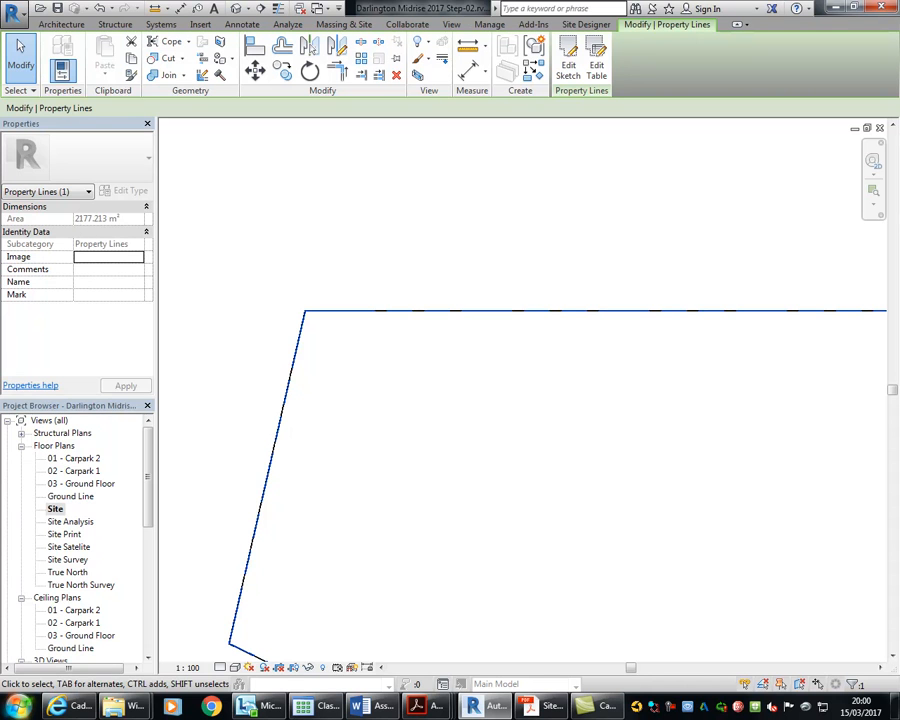
Launch Excel 2016 with a blank workbook, select cell A2 and place the workbook window beside Revit
left_click(18, 707)
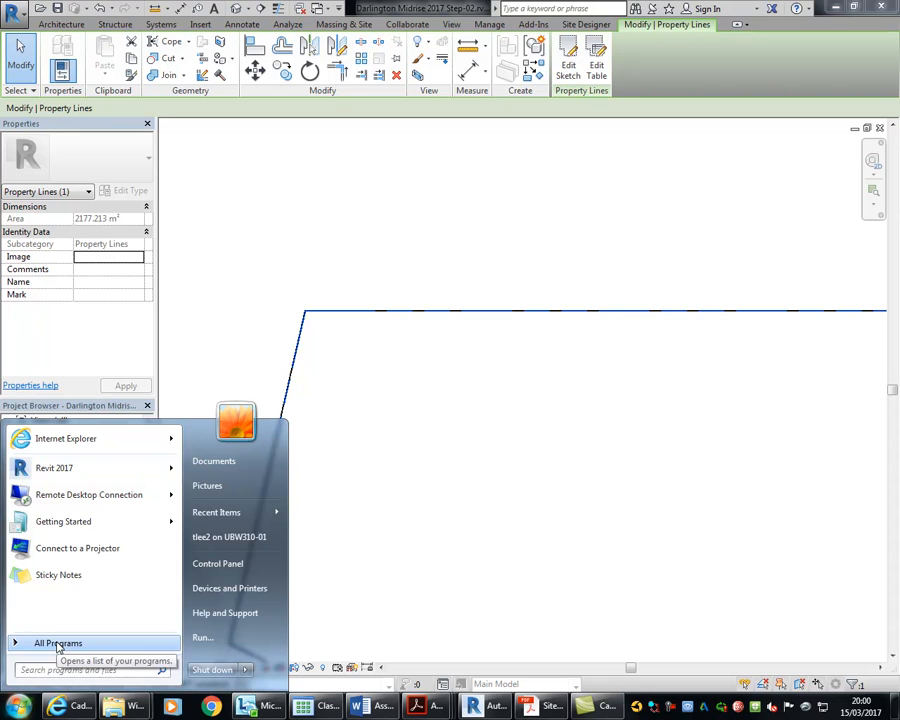
type("ex")
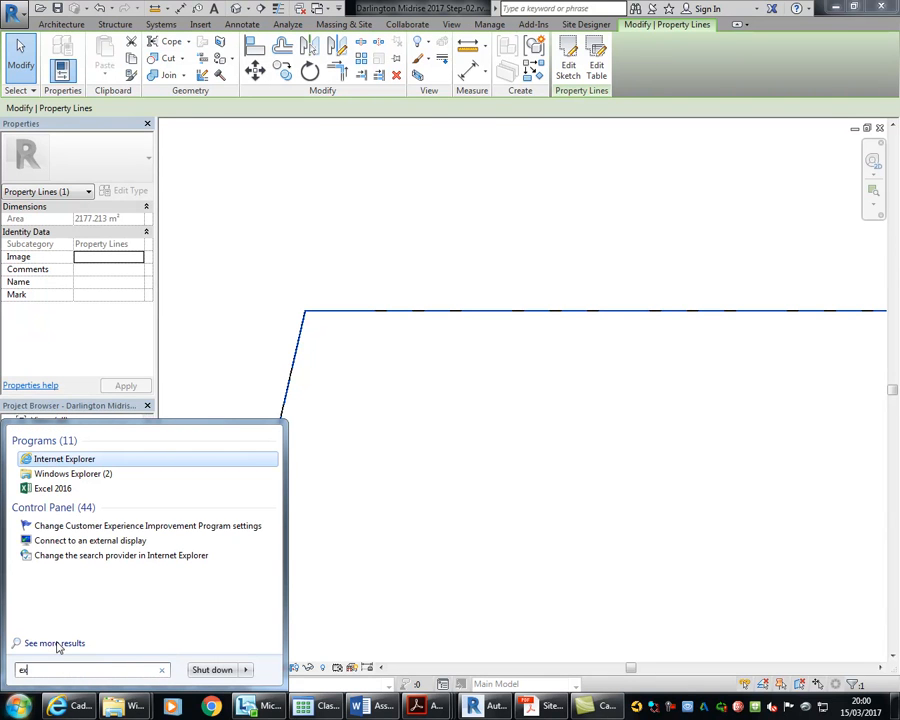
type("cel")
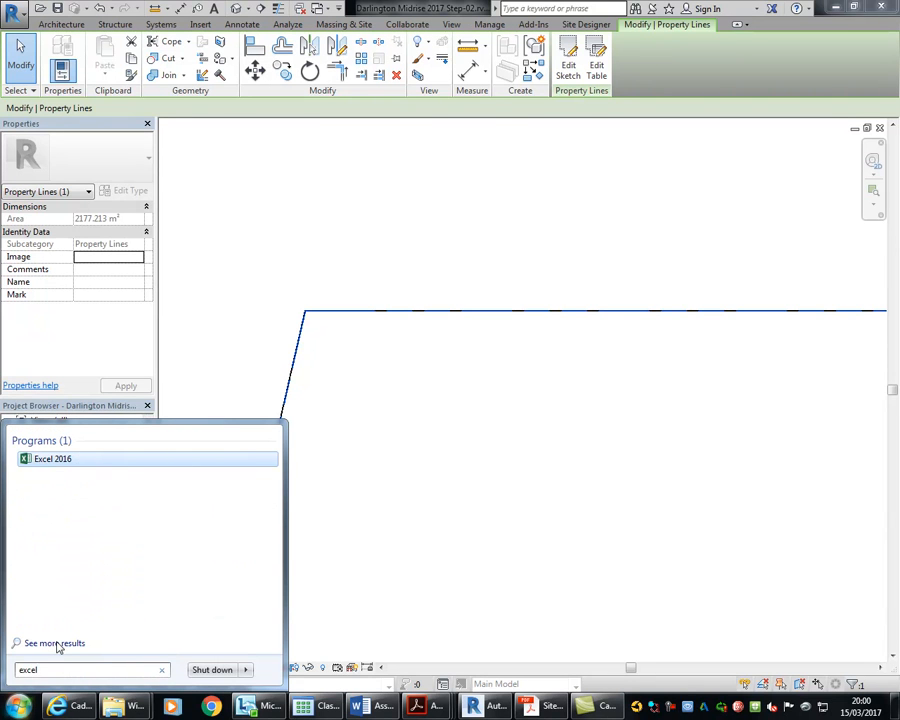
left_click(40, 459)
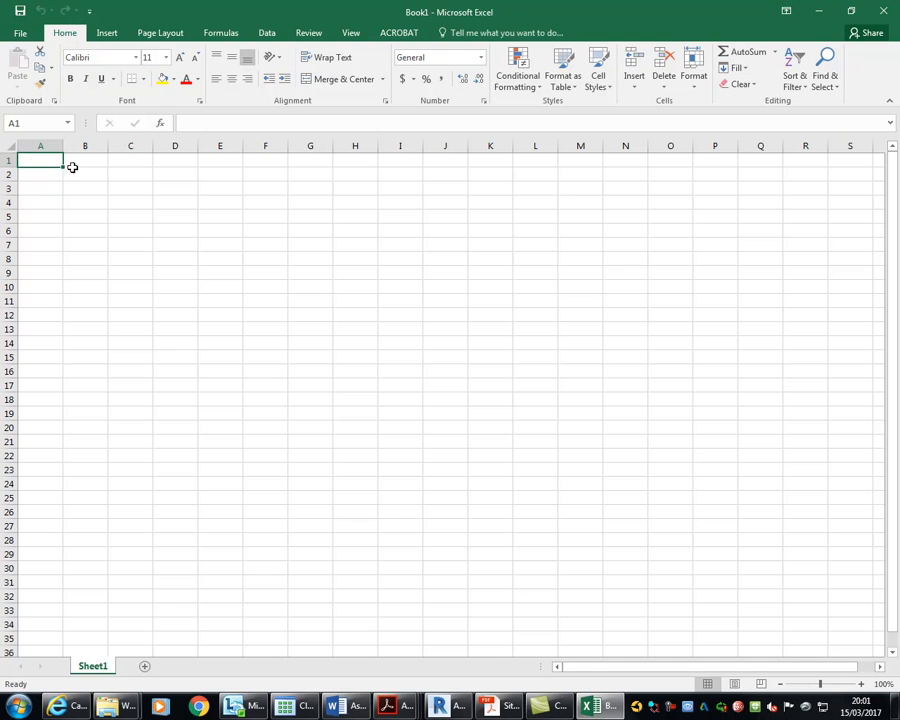
left_click(38, 172)
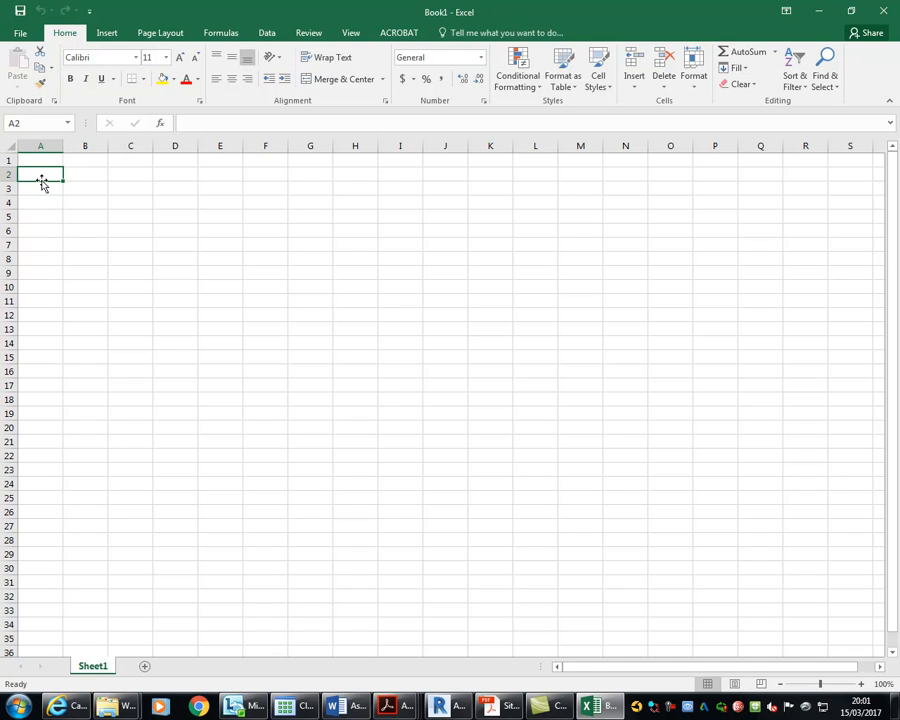
double_click(150, 6)
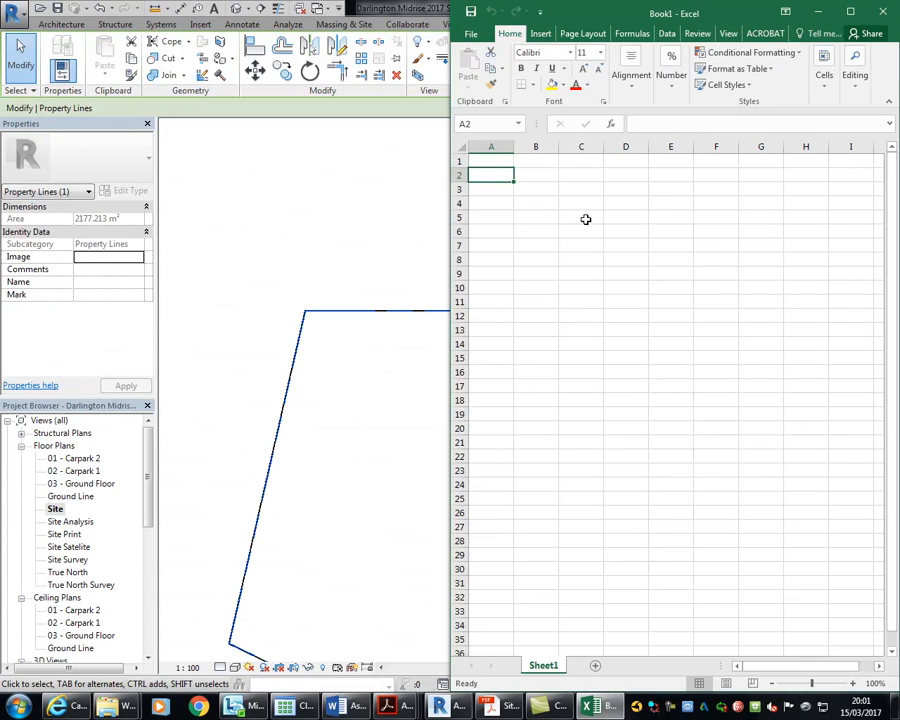
Enter the label "Site Area" in cell A2 and select cell B2
type("Sit")
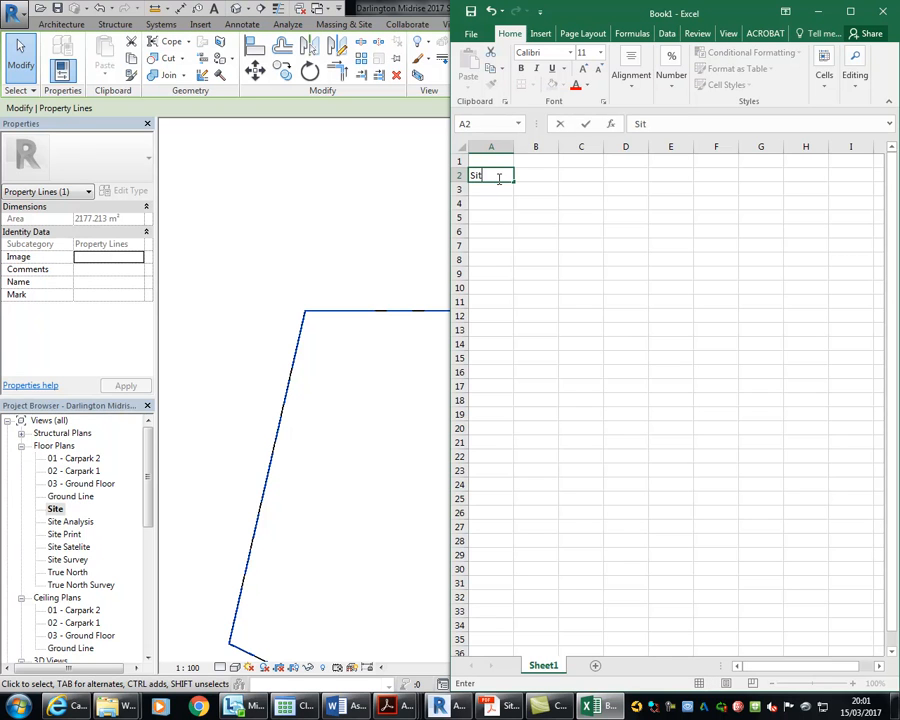
type("e Area")
key("ctrl+Return")
left_click(534, 175)
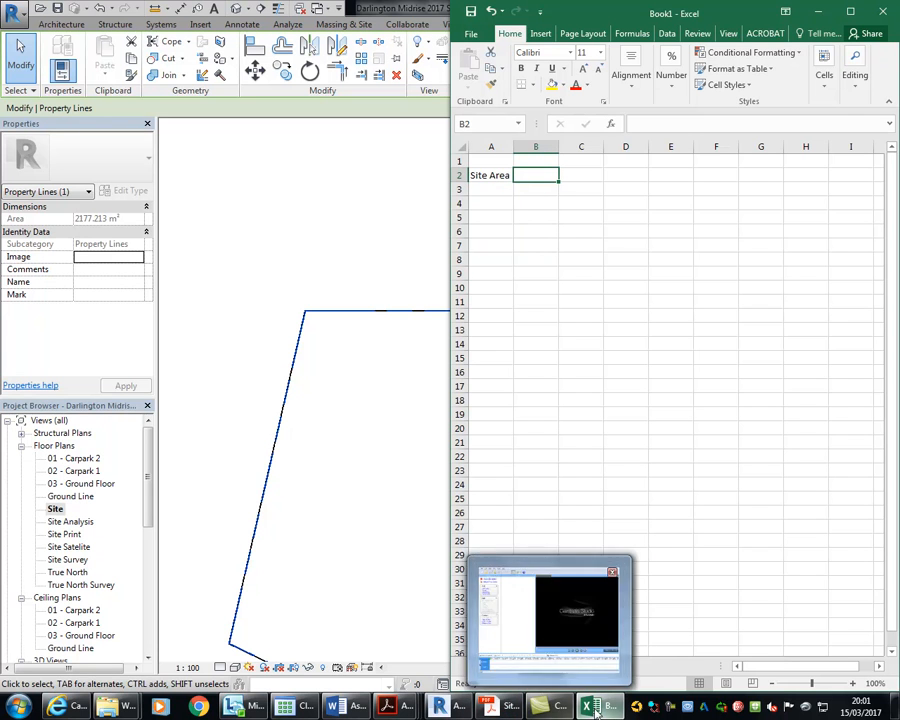
Switch to Revit and resize its window to half the screen so the property line's area shows beside Excel
mouse_move(596, 711)
left_click(456, 706)
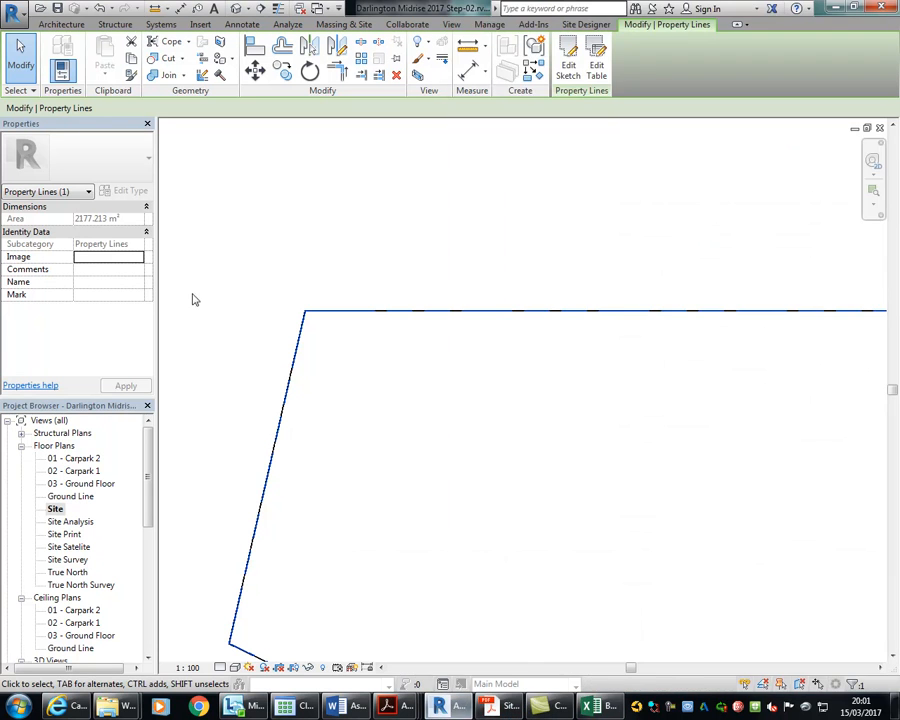
left_click(95, 208)
left_click(96, 208)
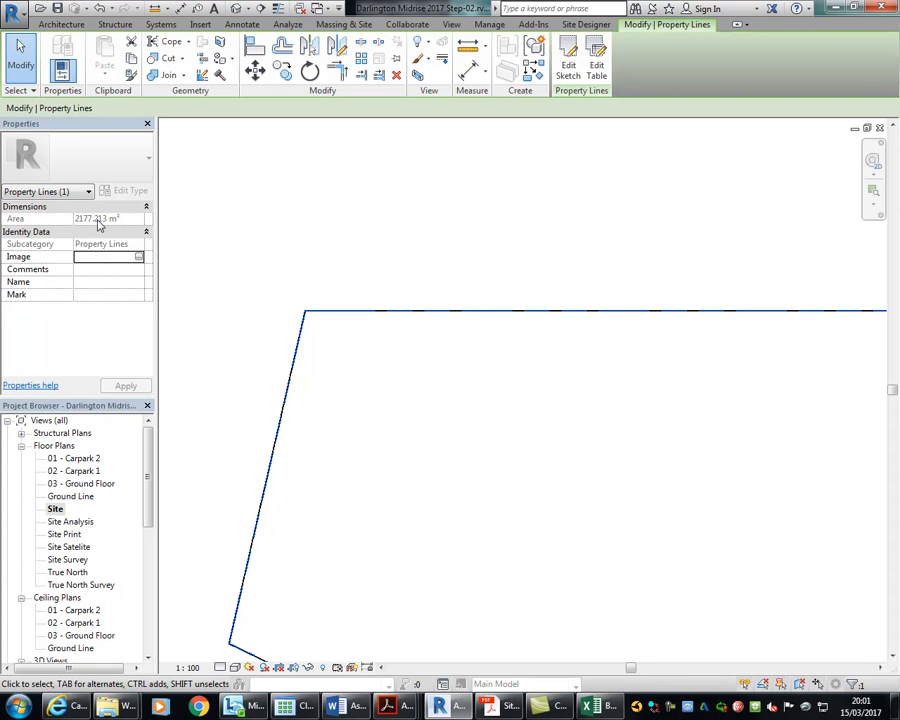
left_click_drag(305, 6, 3, 200)
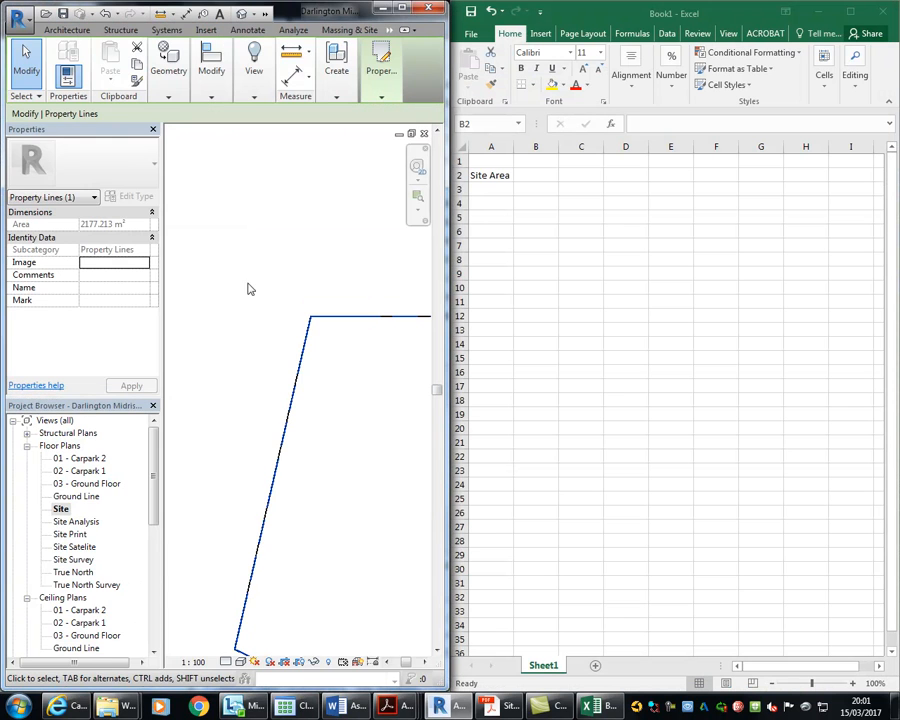
Switch to Excel, widen columns A and B, and enter the site area 2177.213 in cell B2
left_click(539, 175)
left_click_drag(557, 156, 573, 153)
left_click_drag(515, 146, 536, 146)
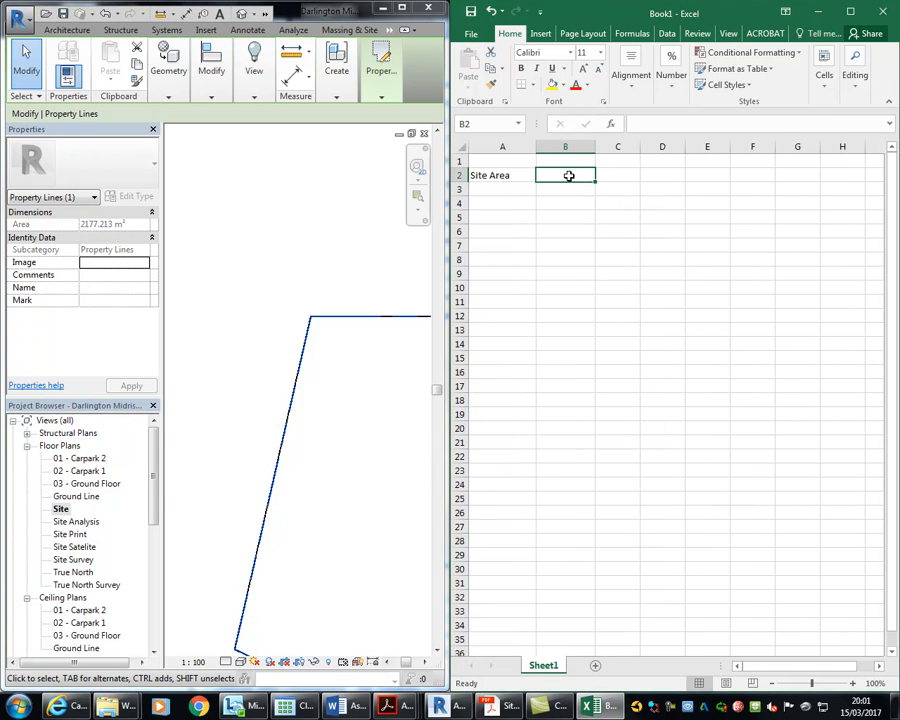
type("2177")
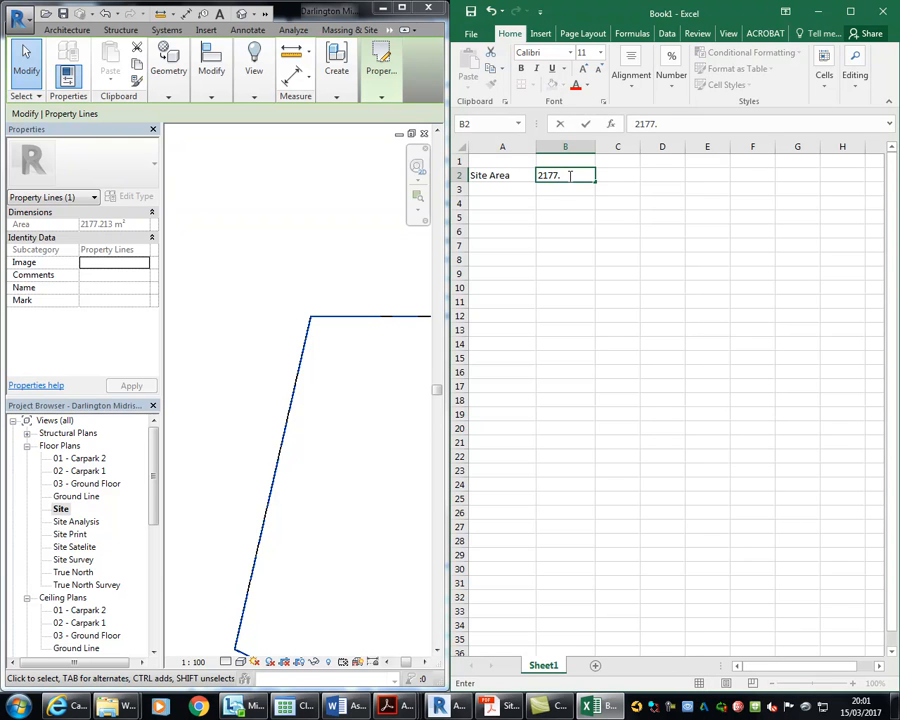
type(".213")
key("Return")
left_click(568, 175)
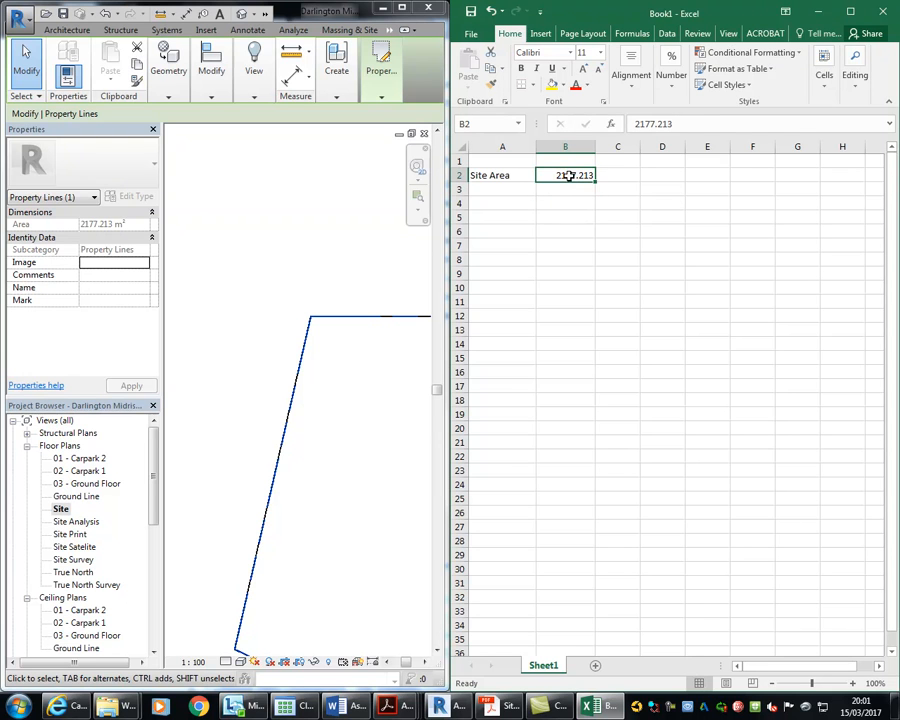
left_click(505, 173)
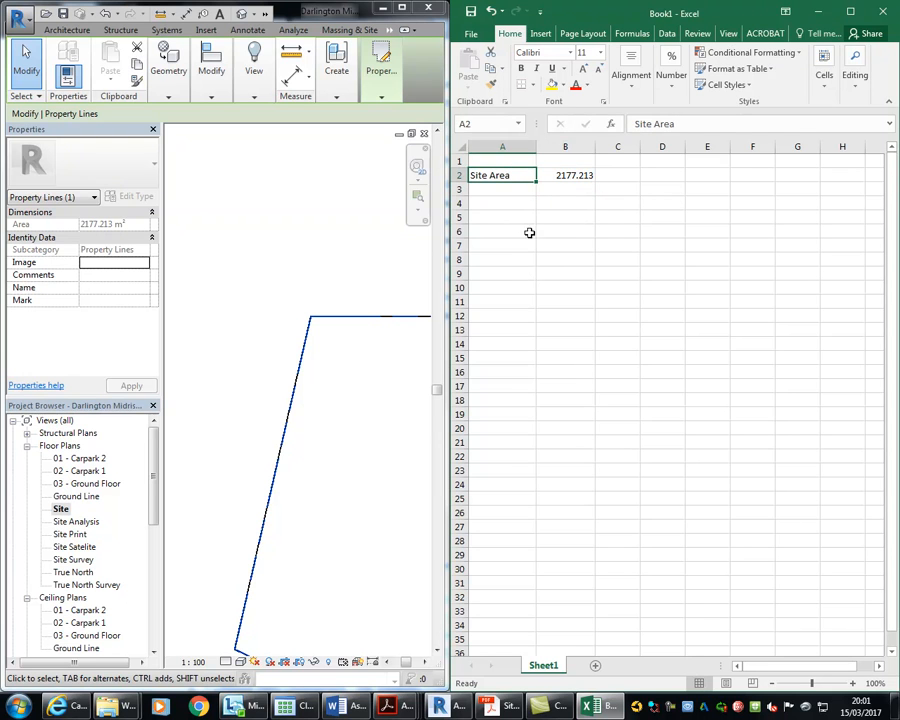
left_click(572, 177)
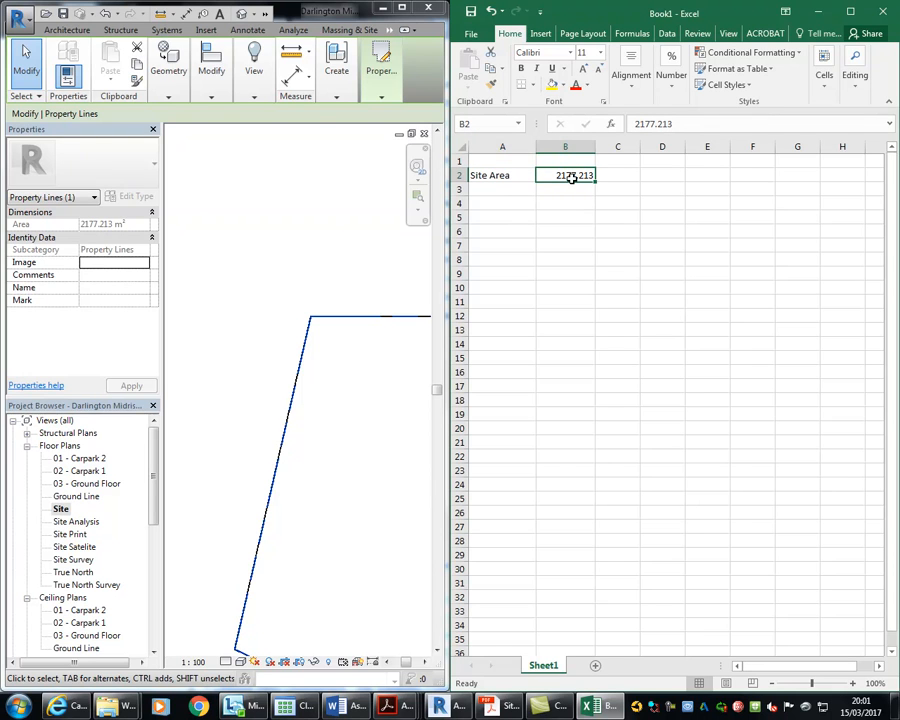
left_click(497, 188)
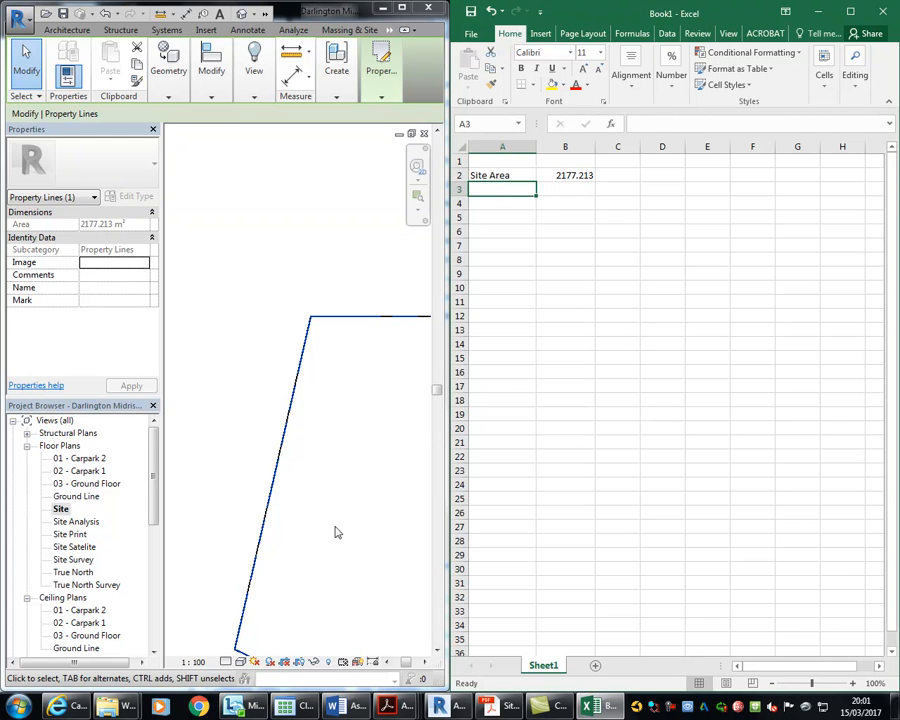
Switch to Revit and open the 03 - Ground Floor gross building area plan to read the building footprint area
left_click_drag(155, 462, 152, 536)
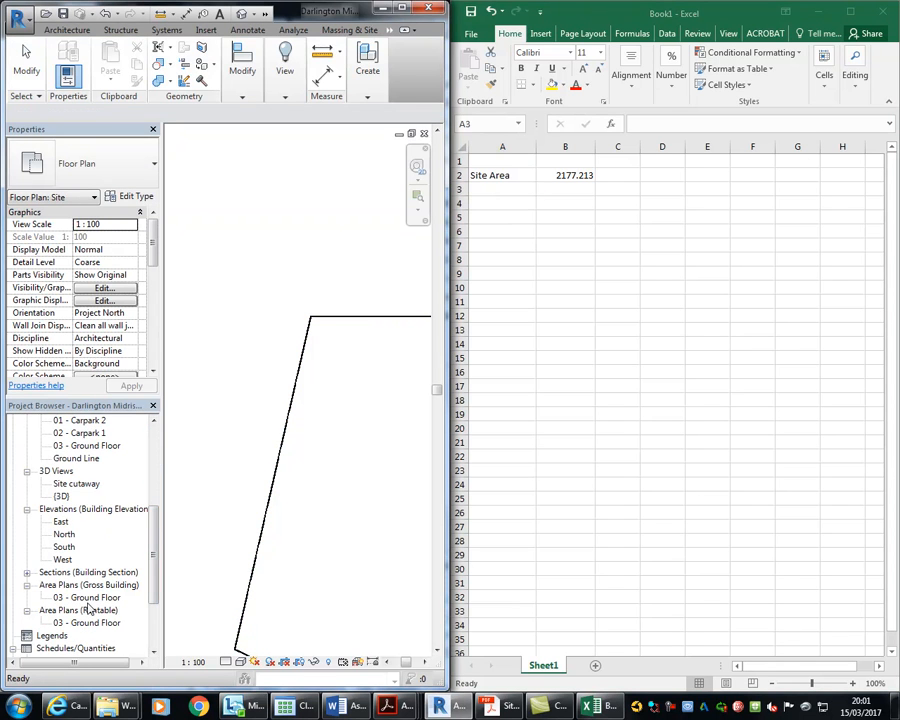
double_click(85, 598)
middle_click_drag(282, 420, 163, 400)
scroll(311, 350, "down", 3)
middle_click_drag(311, 350, 156, 384)
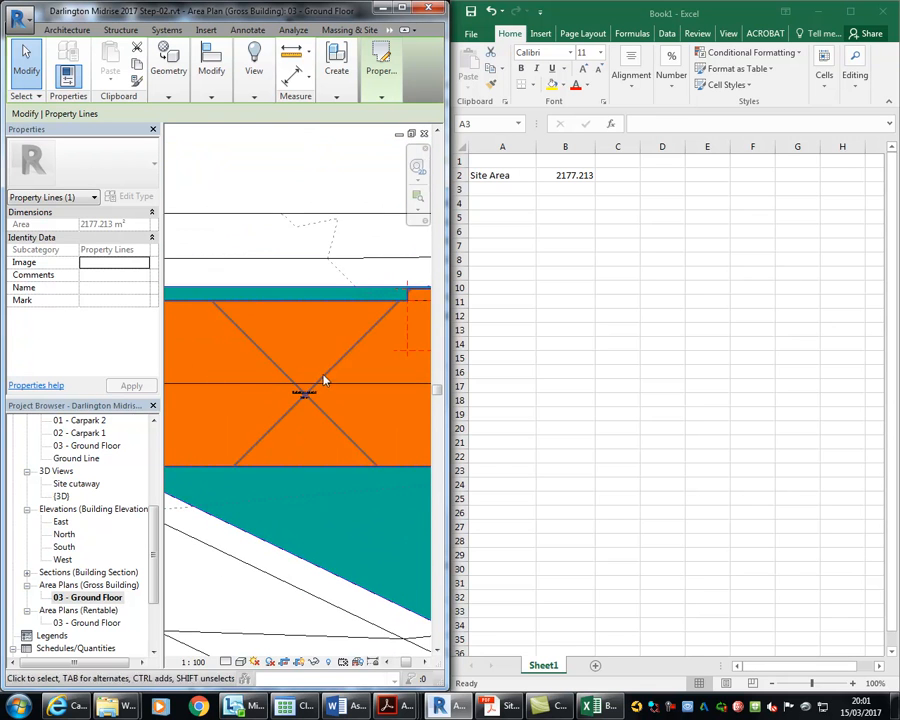
middle_click_drag(282, 401, 281, 377)
scroll(273, 361, "up", 3)
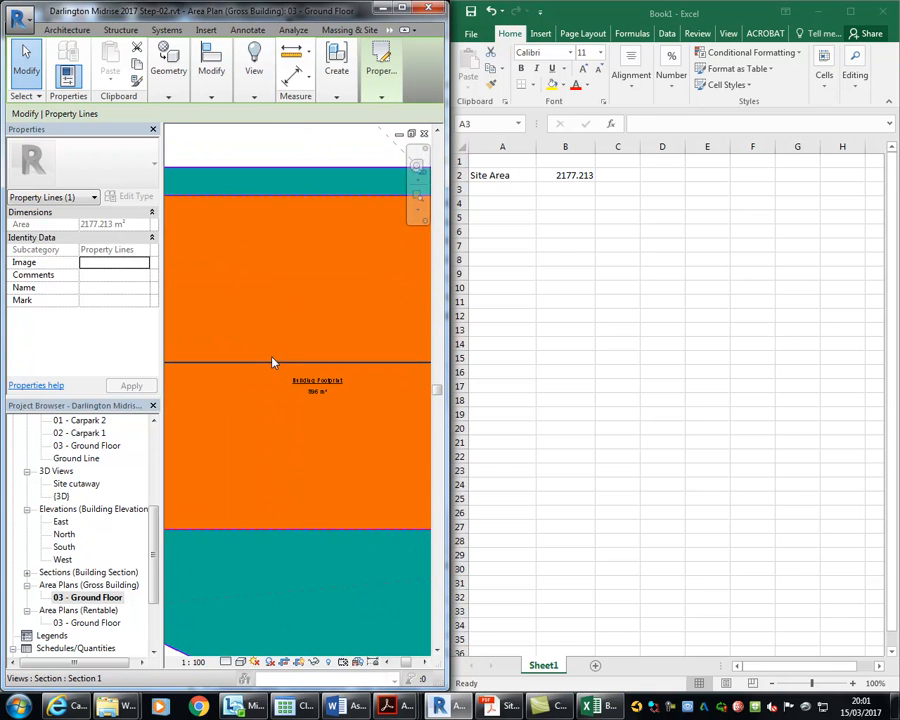
Switch to Excel and enter the label "Building Footprint" in cell A3
left_click(502, 190)
type("Bui")
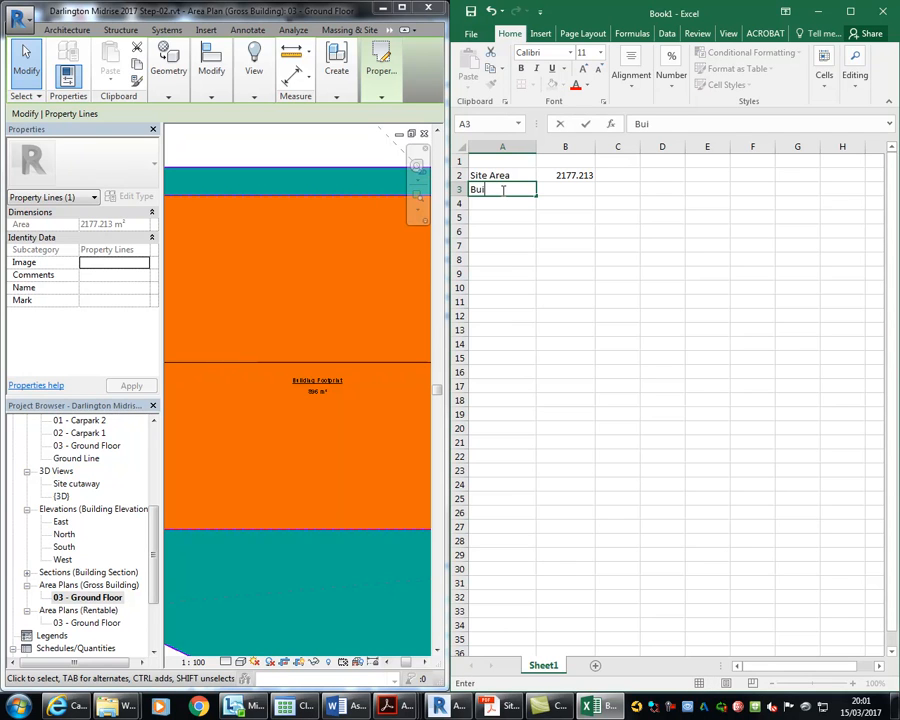
type("lding Foor")
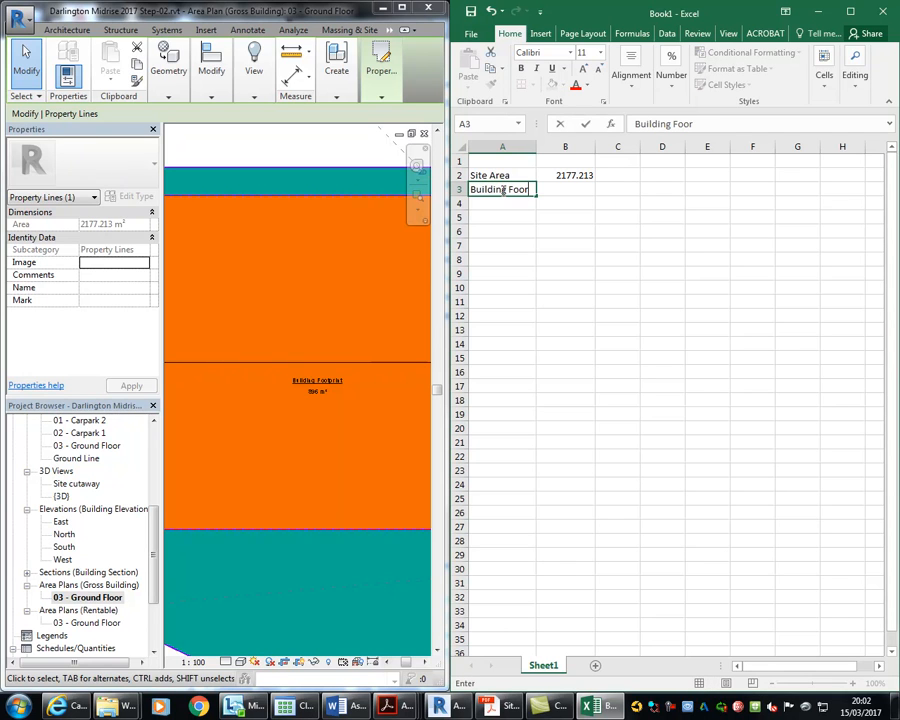
key("BackSpace")
type("tpront")
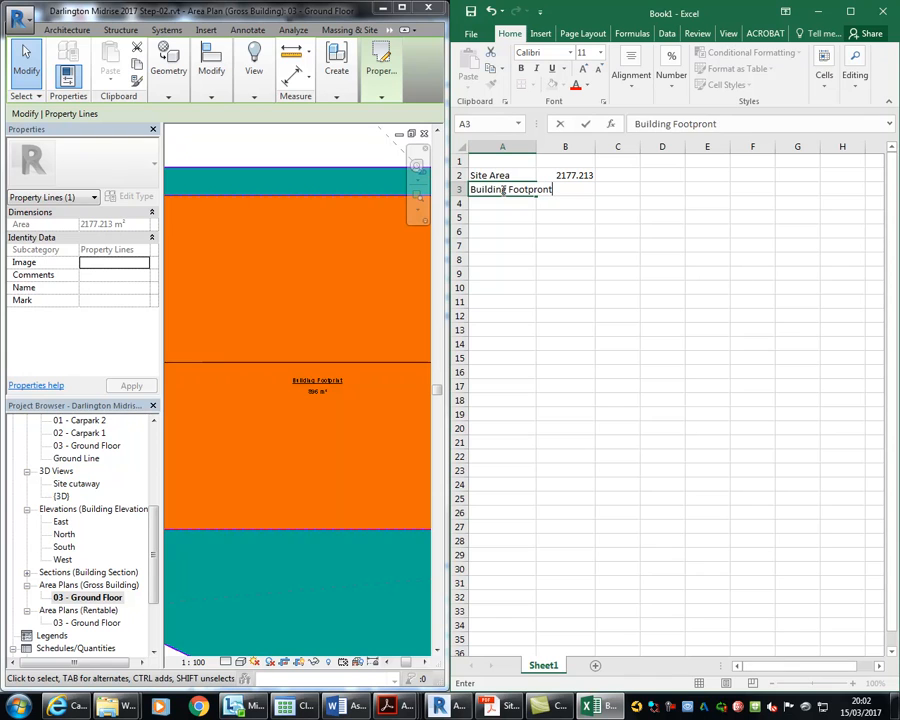
key("Return")
left_click(503, 190)
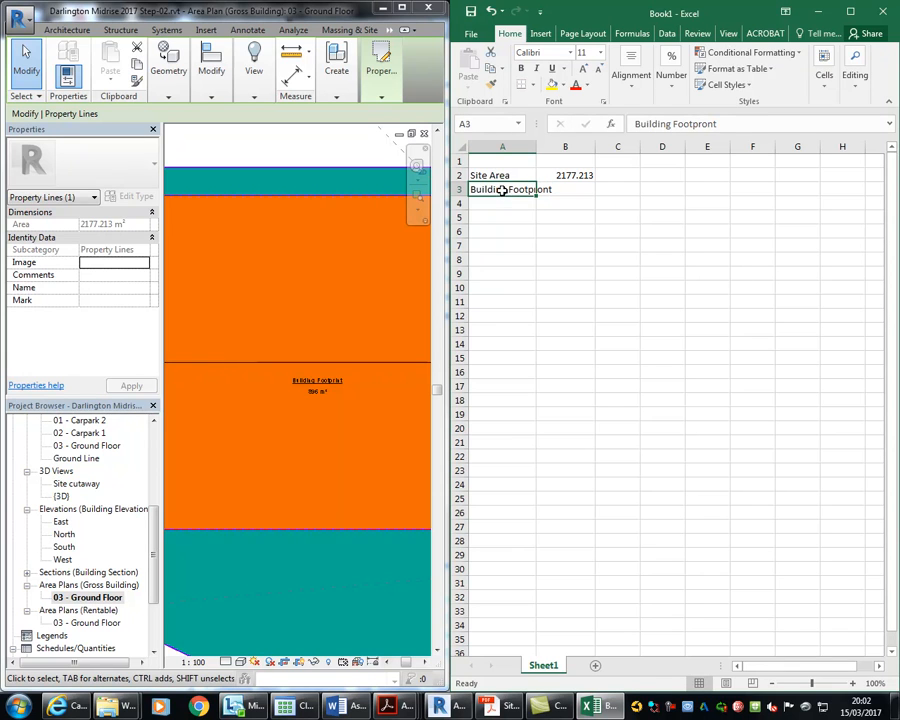
left_click(701, 124)
key("Delete")
type("i")
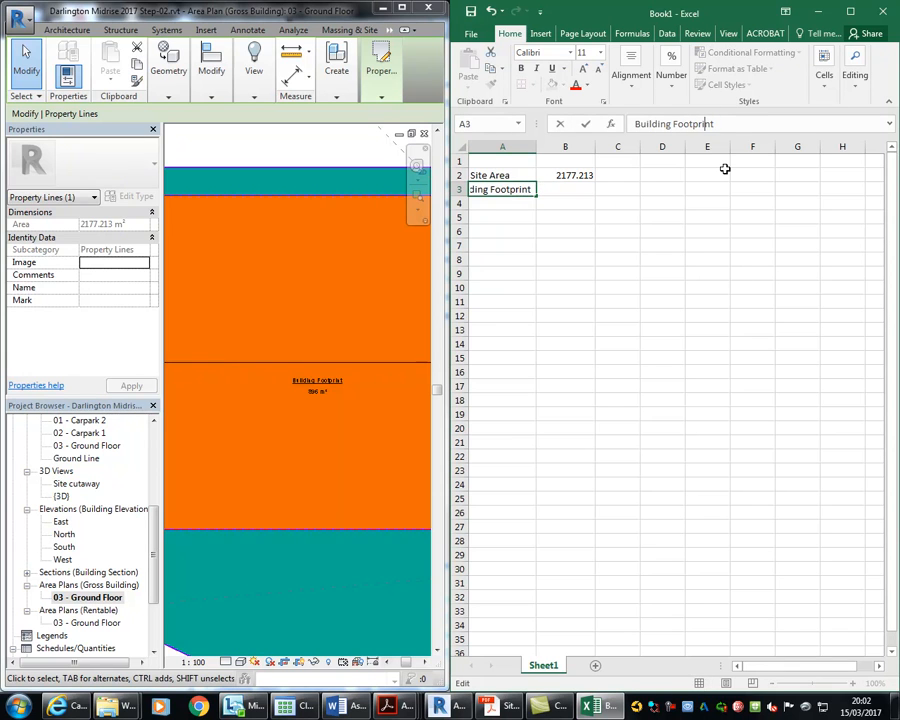
Widen column A so the Building Footprint label fits inside its cell
left_click(572, 148)
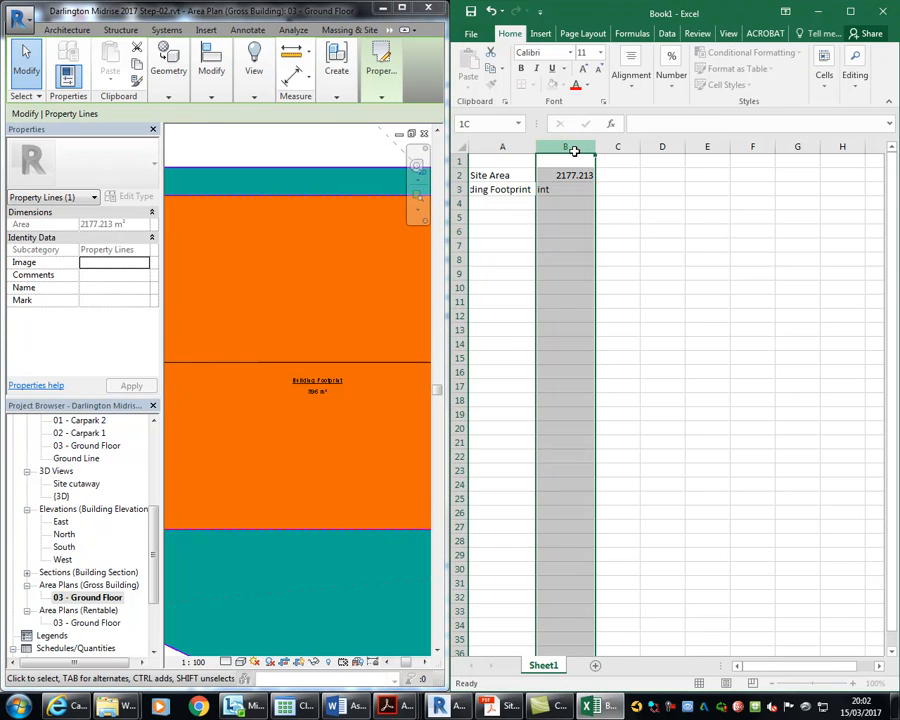
left_click(530, 205)
left_click(512, 189)
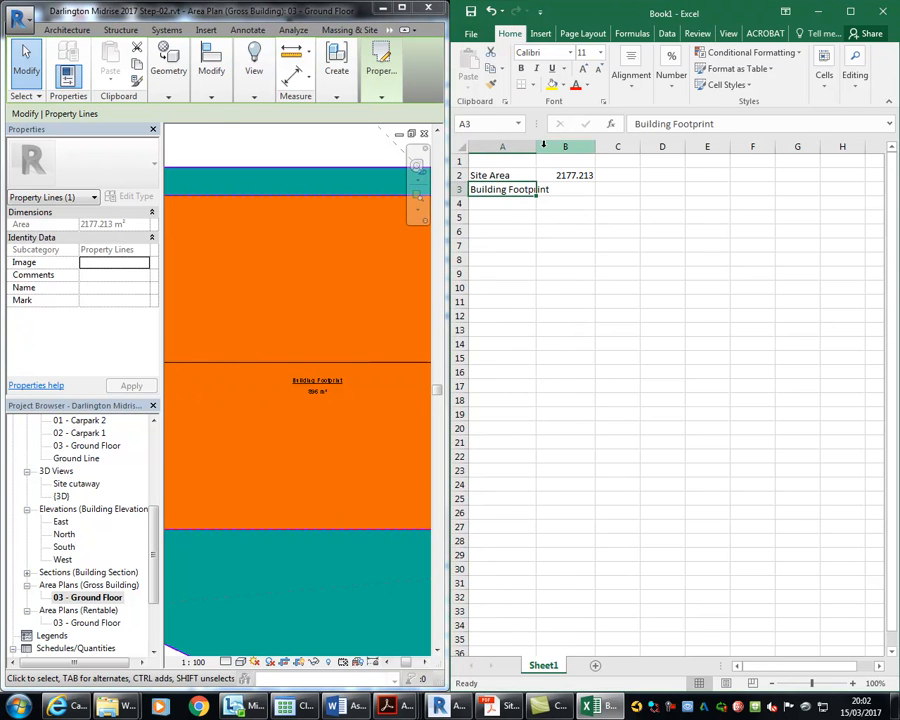
left_click_drag(534, 146, 558, 146)
left_click(515, 217)
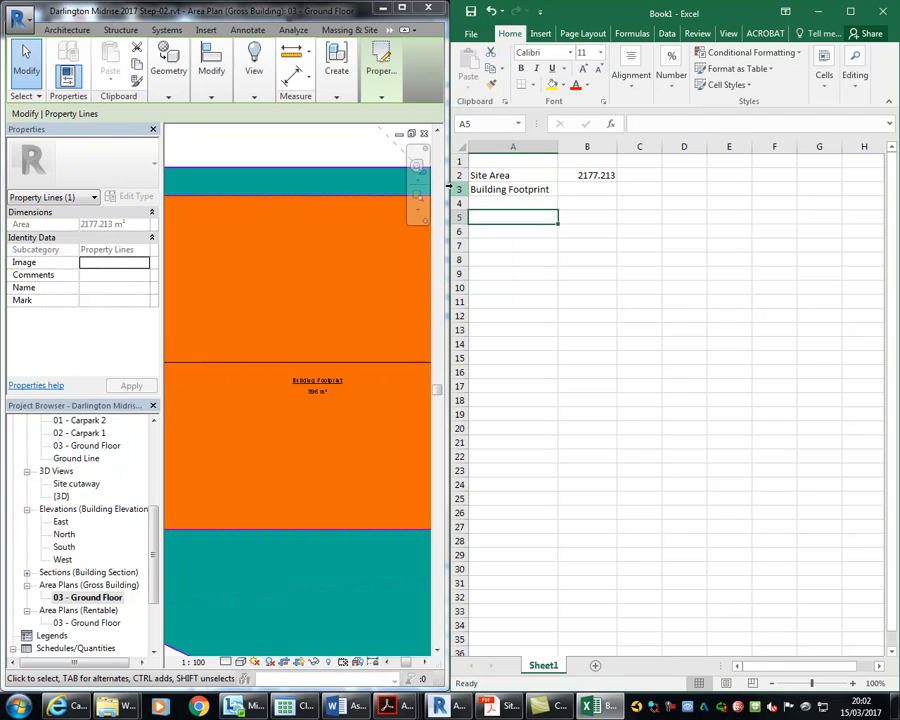
left_click(499, 189)
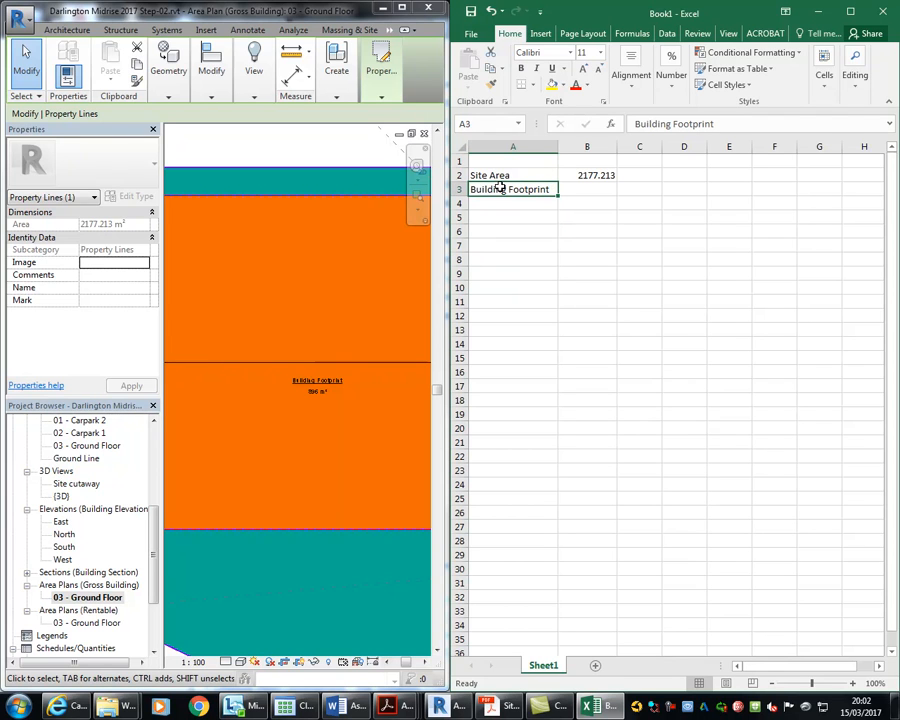
Enter the label "Open Space" in cell A4
left_click(587, 185)
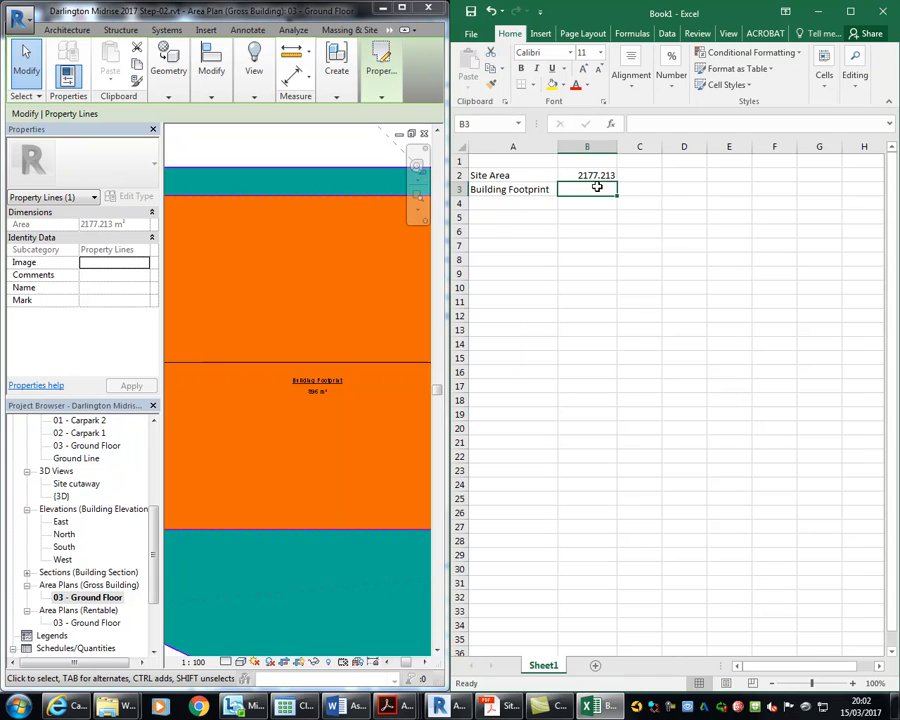
left_click(517, 204)
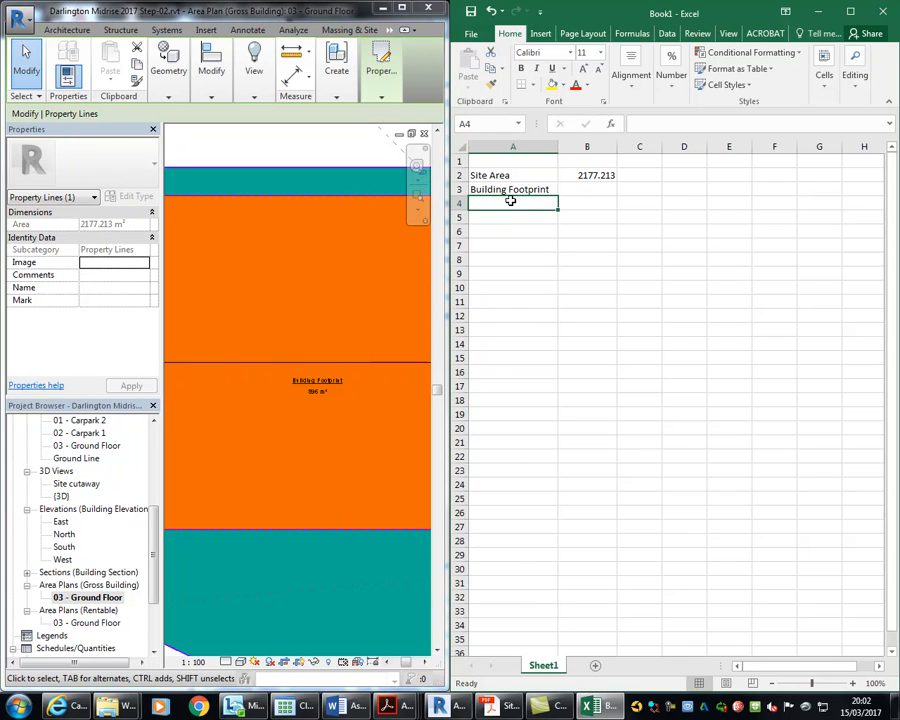
type("Open Sp")
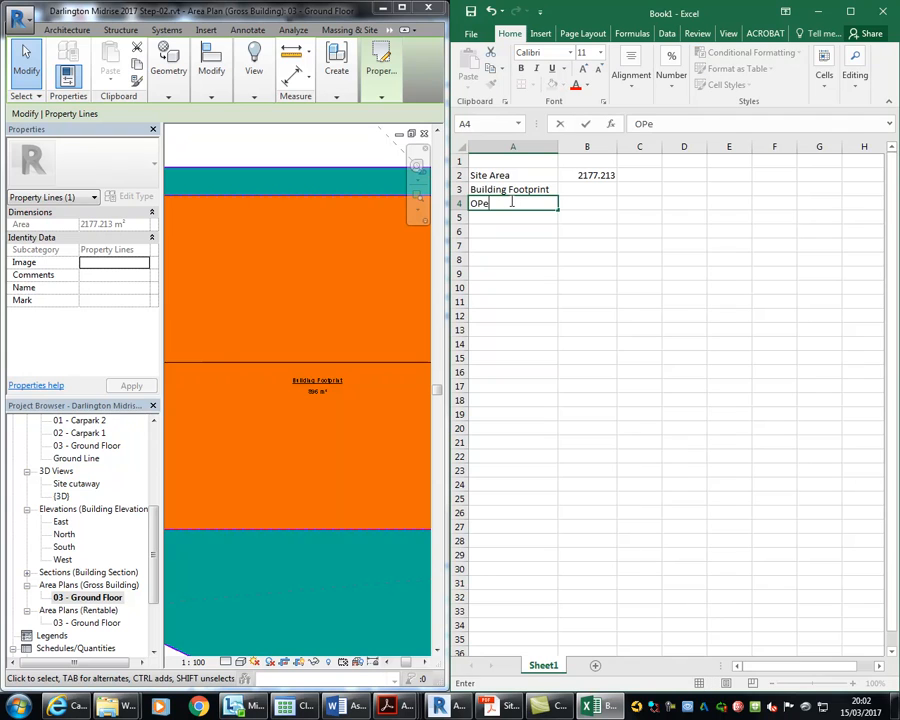
type("ace")
key("Return")
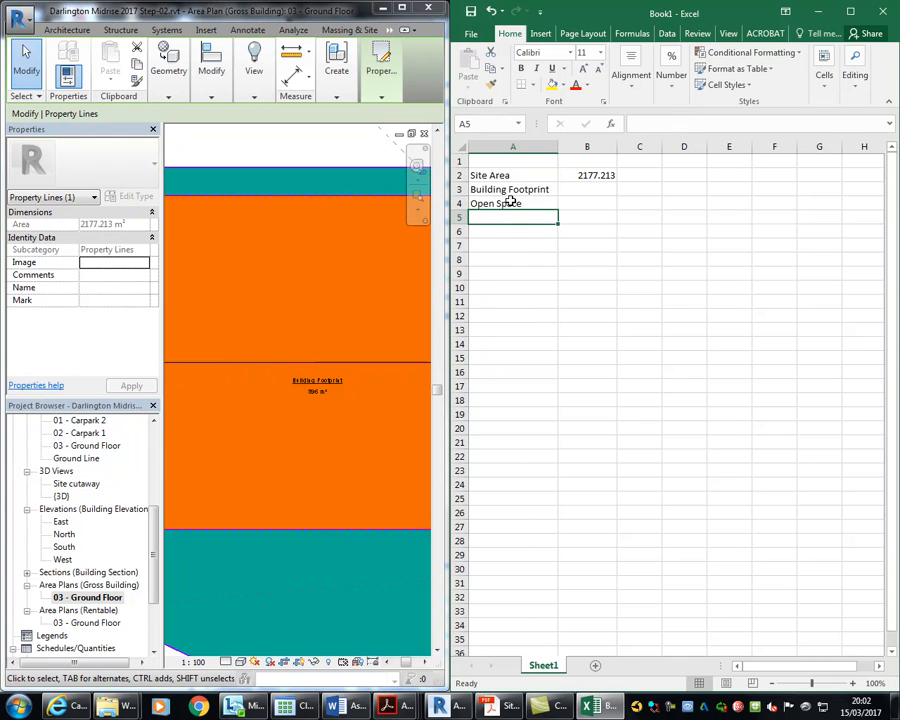
Read the Building Footprint area tag in the Revit plan and enter 896 in cell B3
scroll(291, 393, "up", 3)
left_click(590, 190)
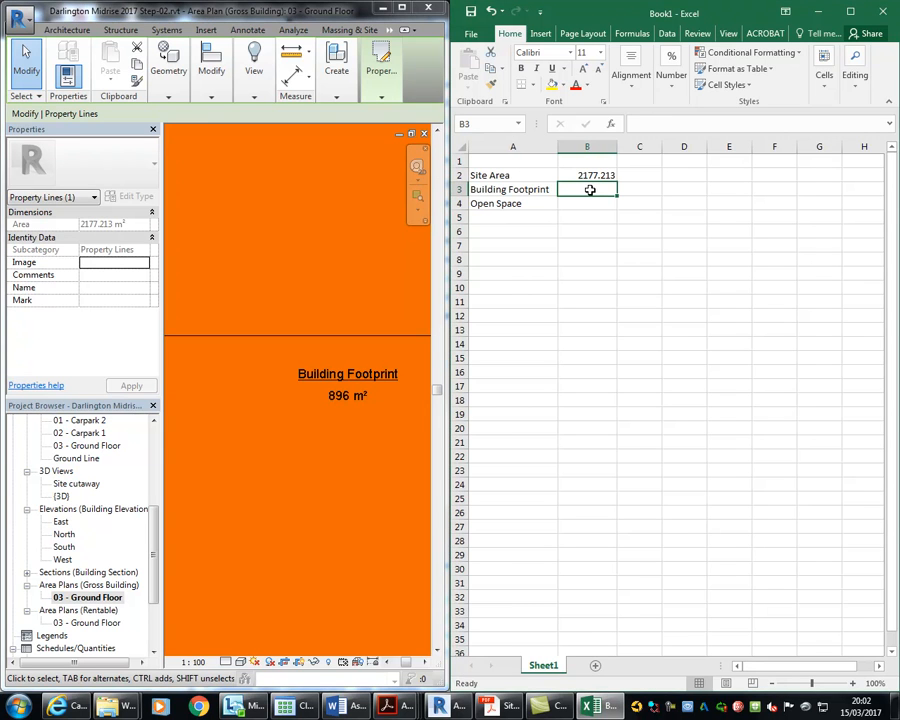
type("896")
key("Return")
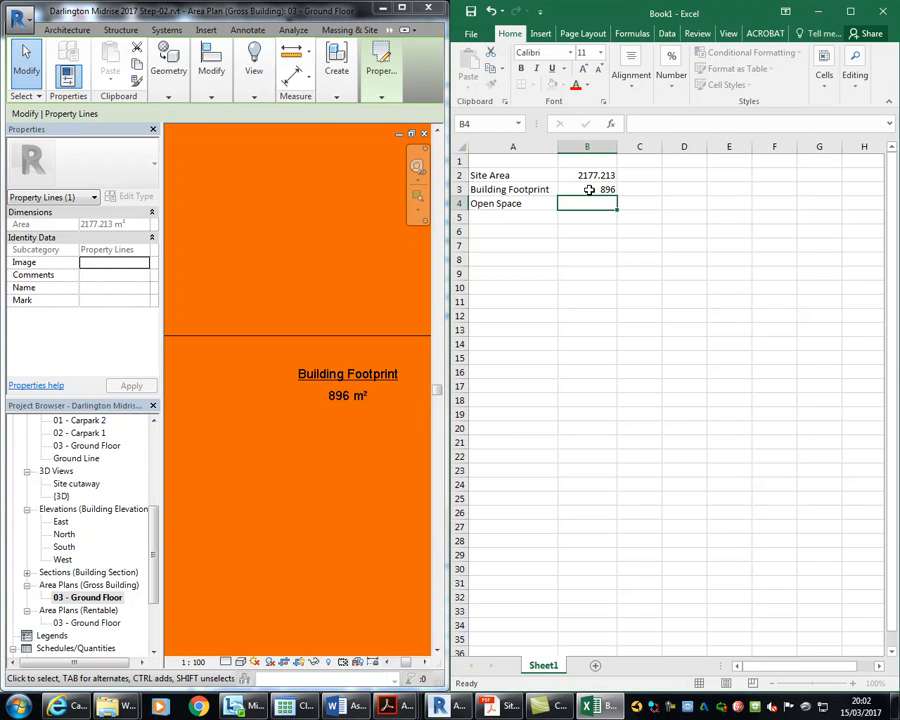
Locate the Open Space area tag in the Revit area plan and select cell B4 in the Excel sheet
scroll(333, 422, "down", 5)
middle_click_drag(283, 440, 376, 448)
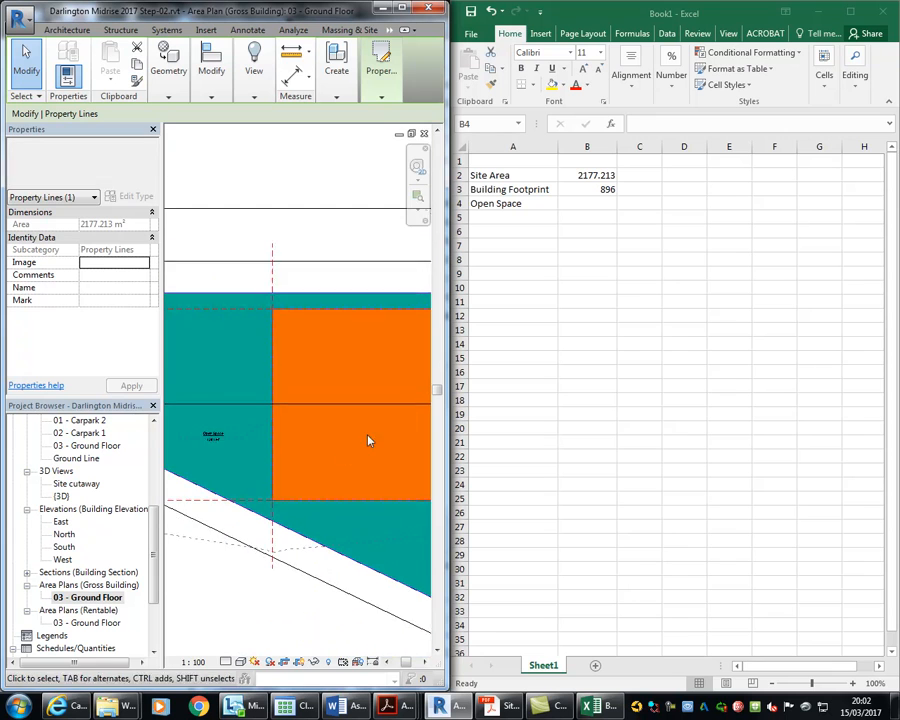
scroll(376, 448, "down", 1)
scroll(216, 447, "up", 8)
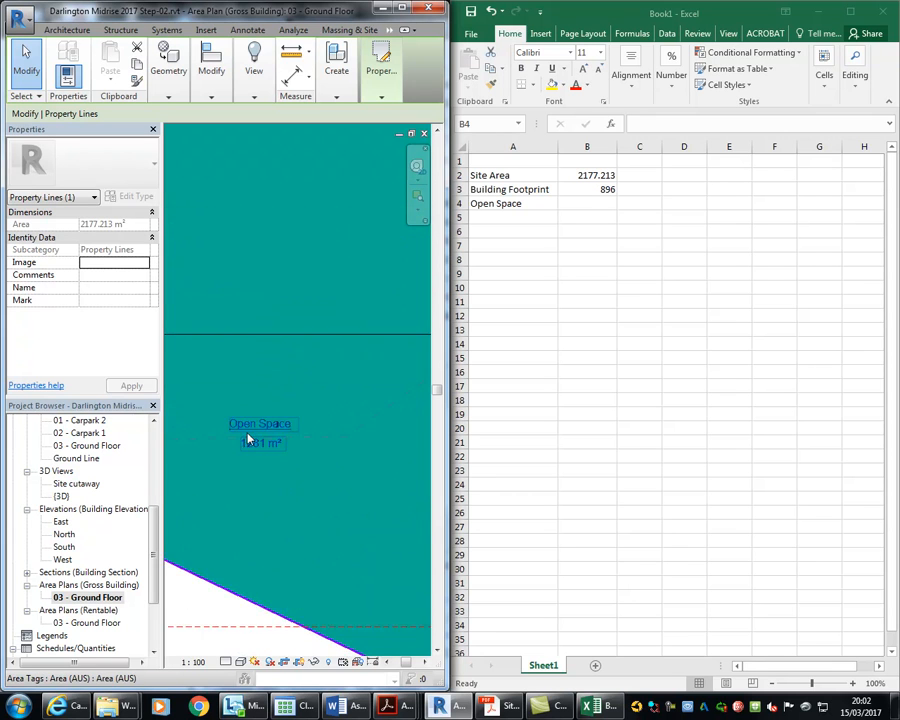
left_click(584, 200)
left_click(590, 188)
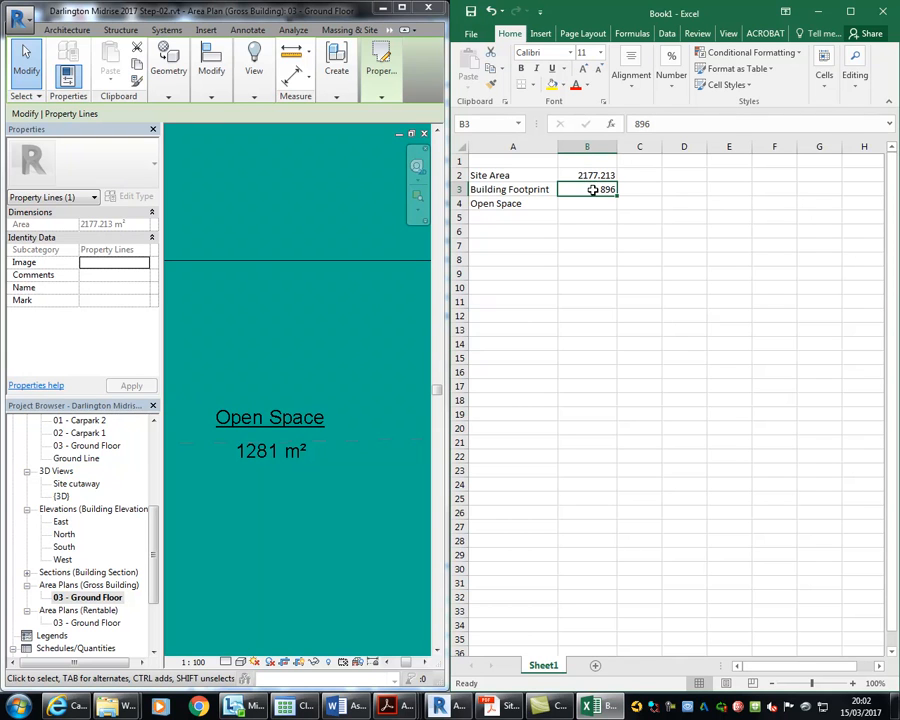
left_click(596, 202)
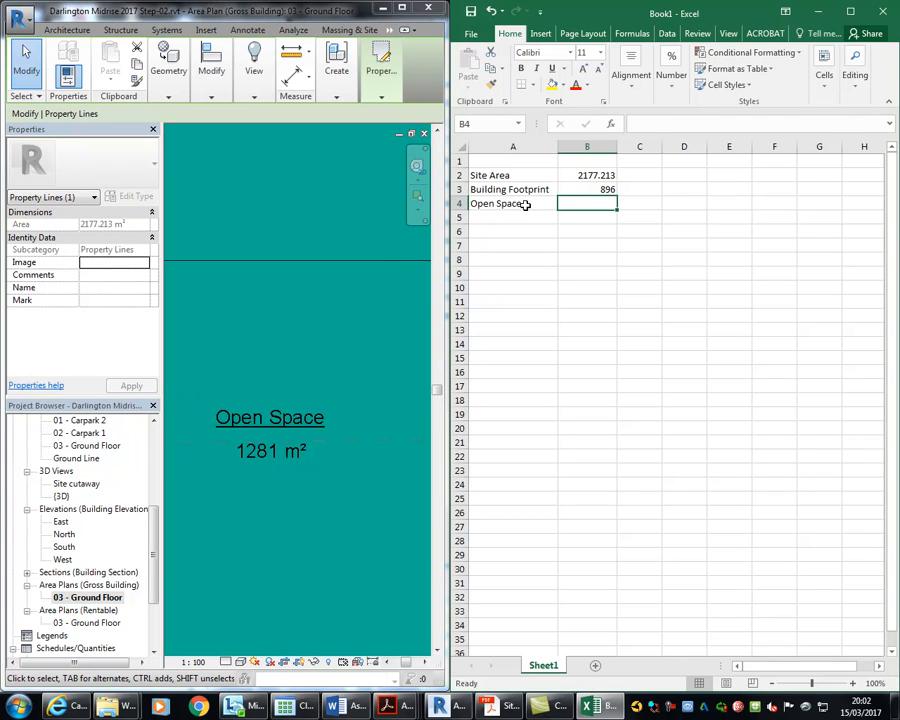
type("=")
left_click(594, 188)
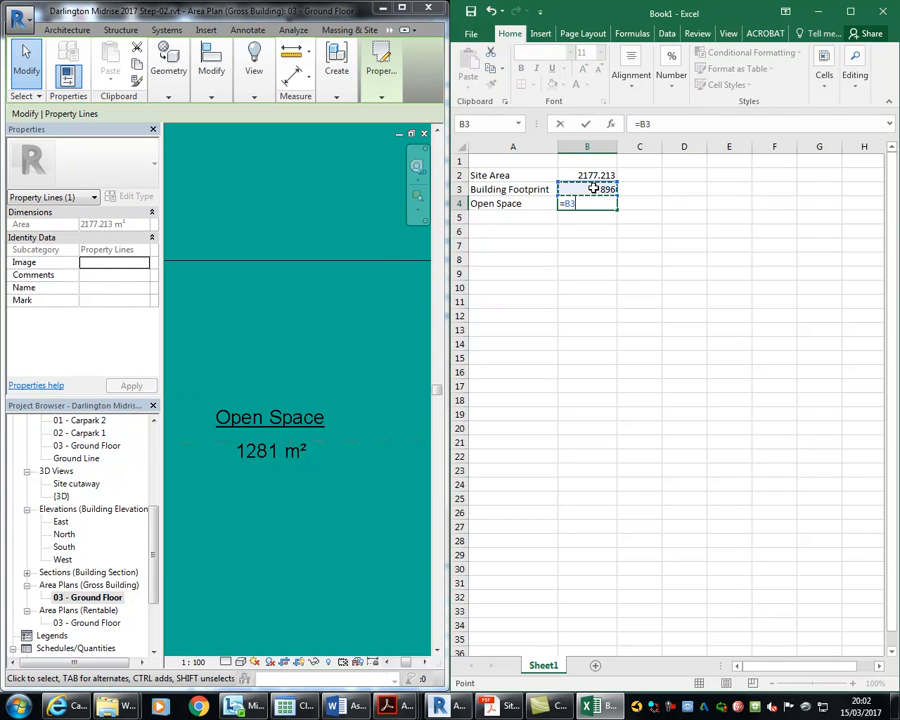
type("-")
key("Escape")
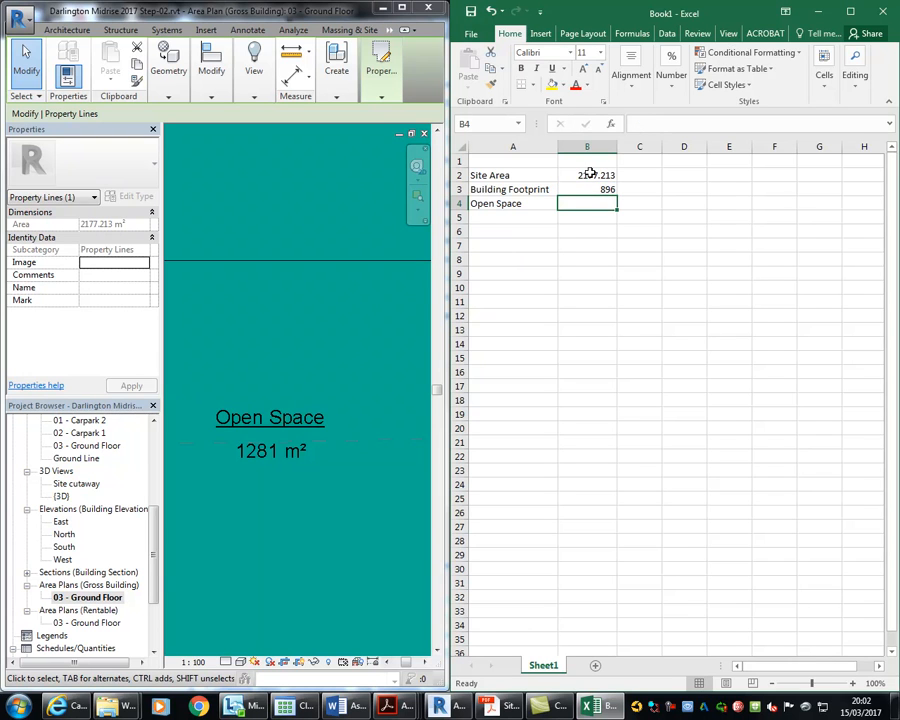
Calculate the open space in cell B4 with the formula =B2-B3, and select cell B5
type("=")
left_click(588, 176)
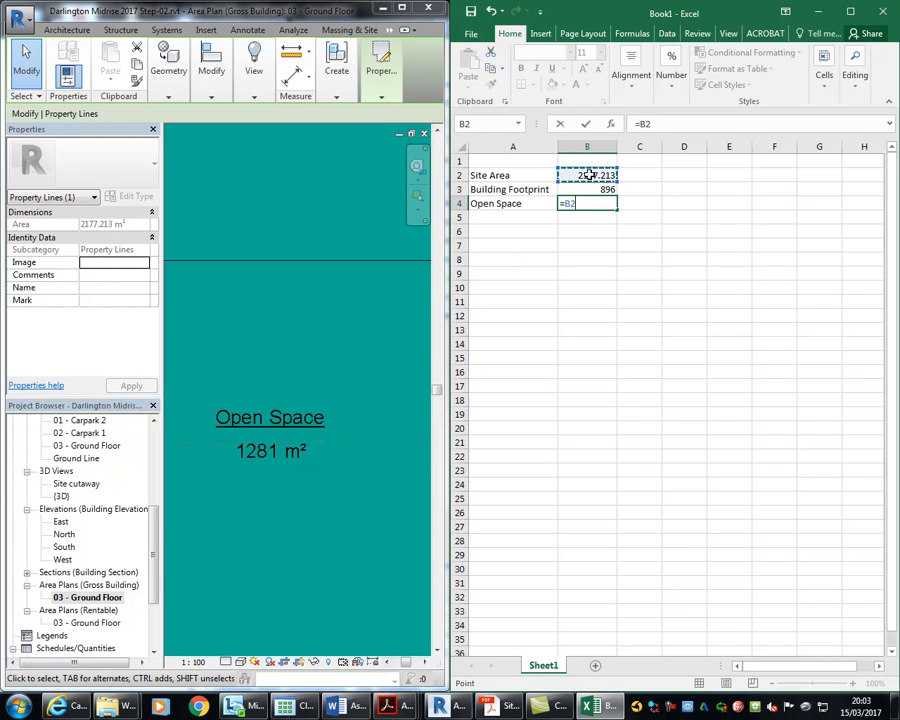
type("-")
left_click(584, 190)
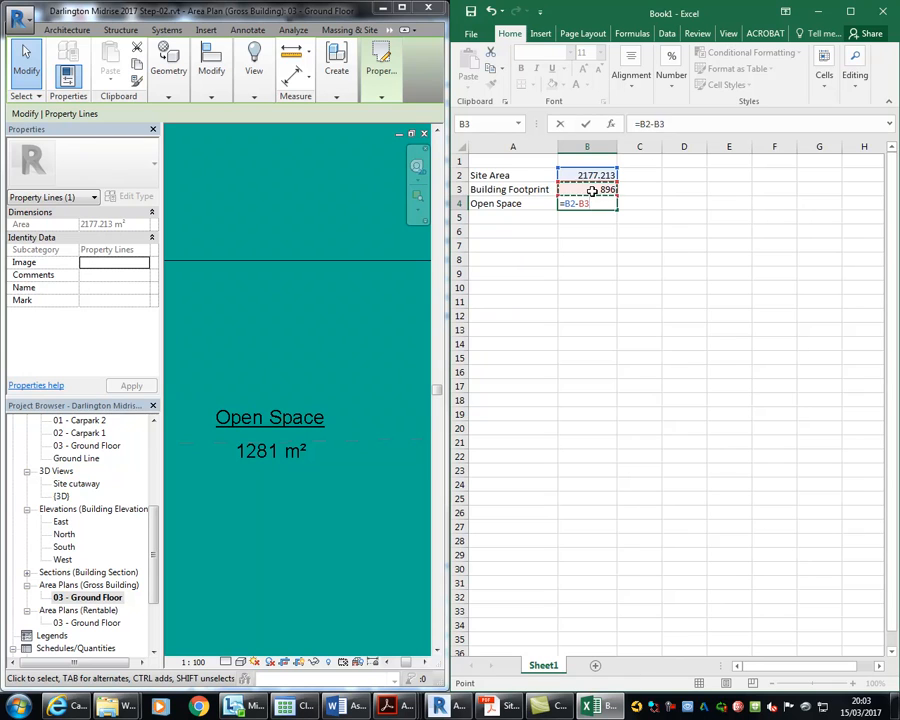
key("Return")
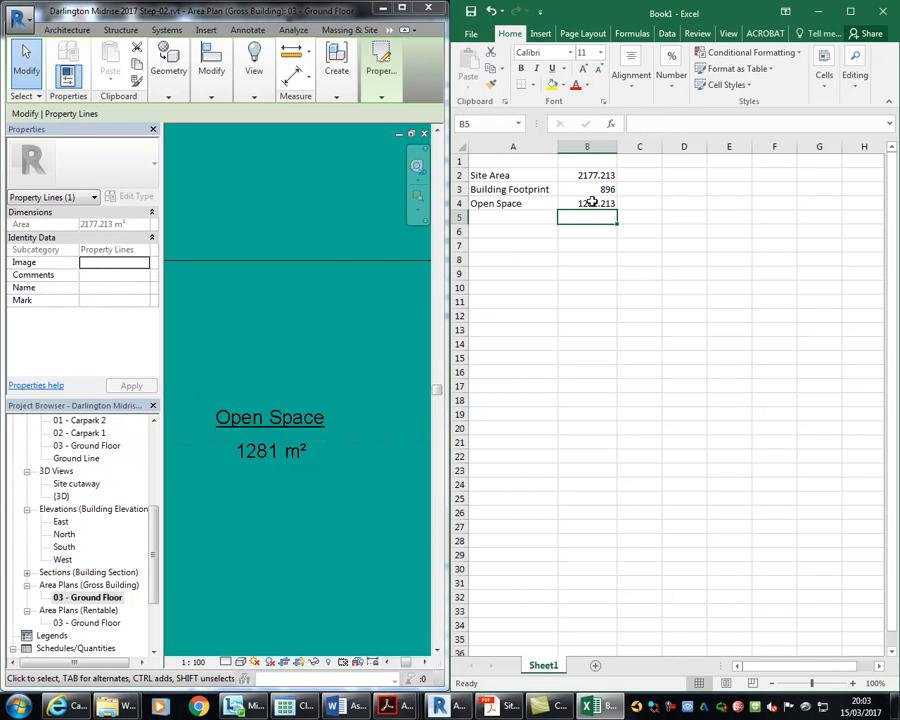
left_click(594, 203)
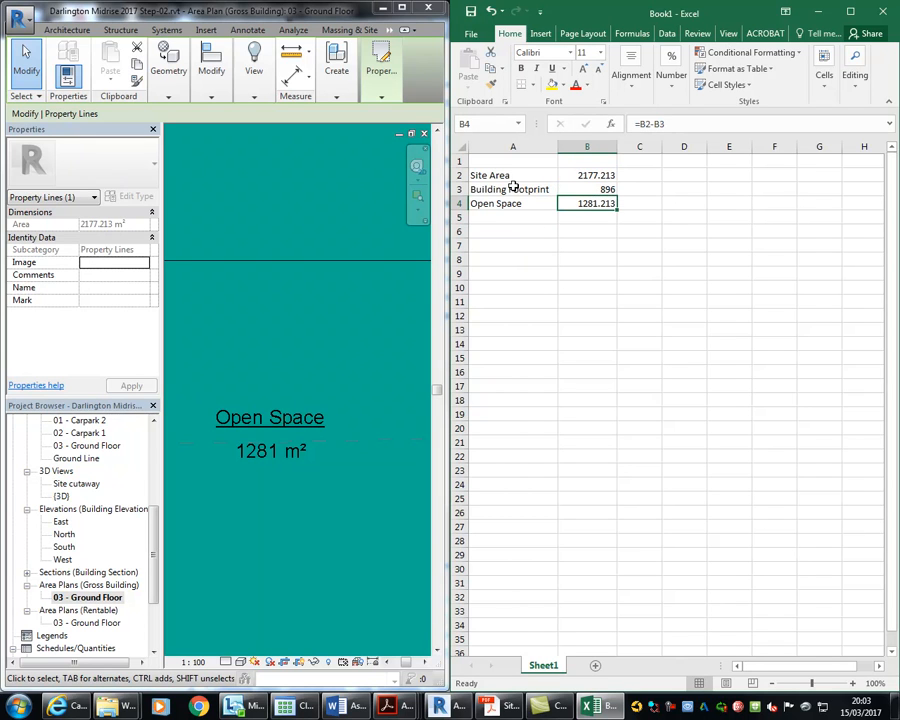
left_click(496, 215)
left_click(581, 217)
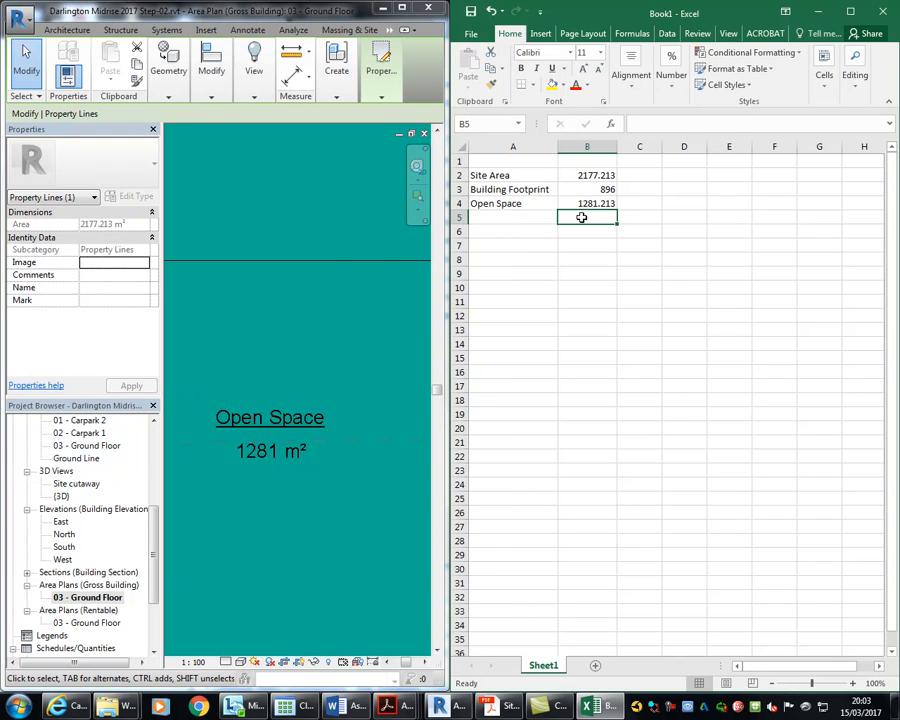
Enter the label "Site Cover %" in cell A5 and select cell B5
left_click(519, 215)
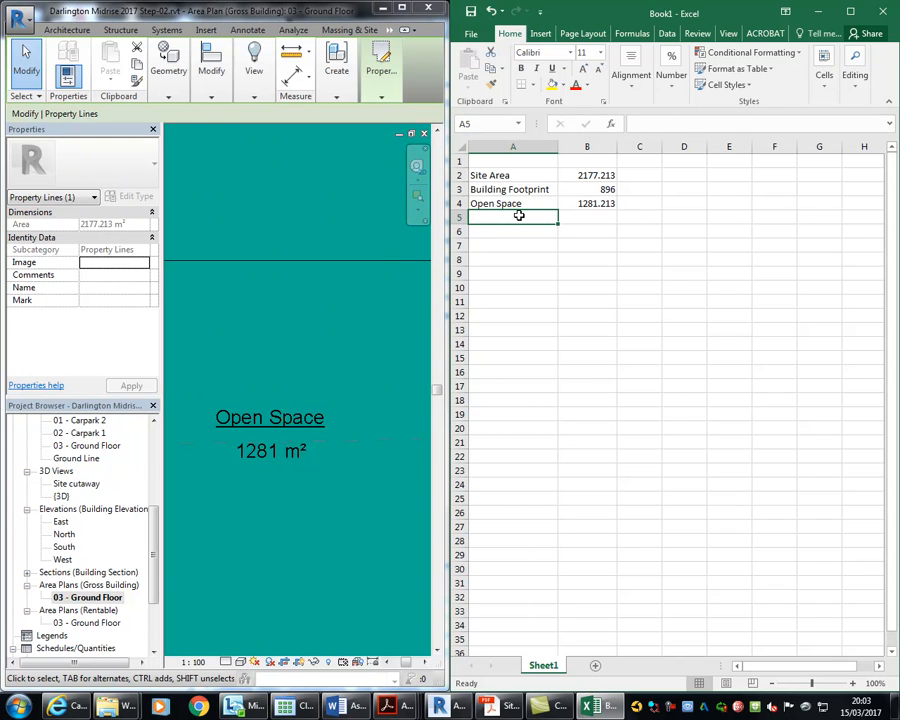
type("Site Area")
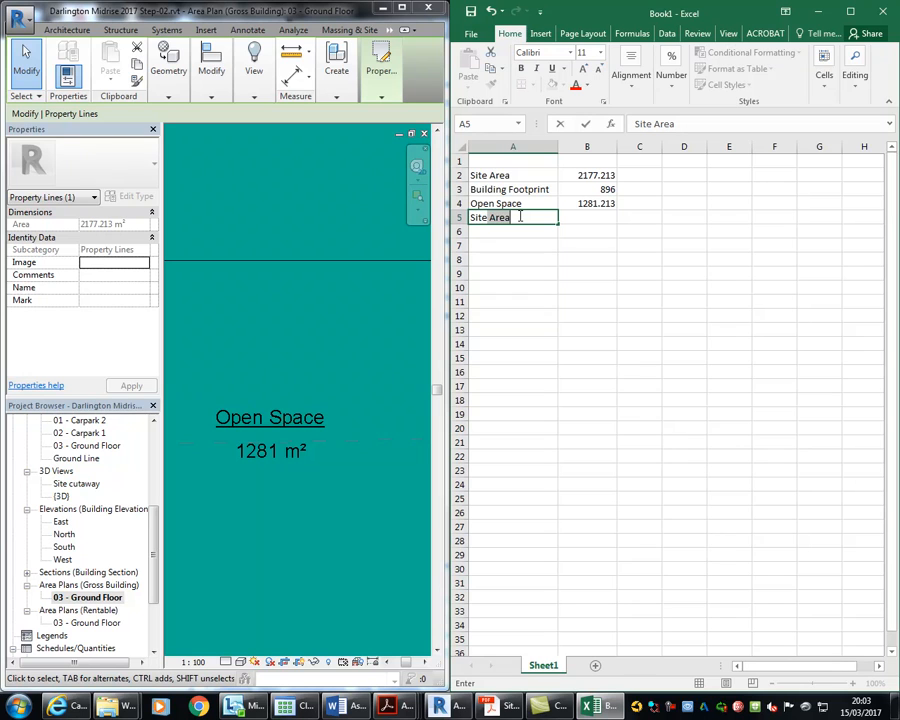
type("Cover %")
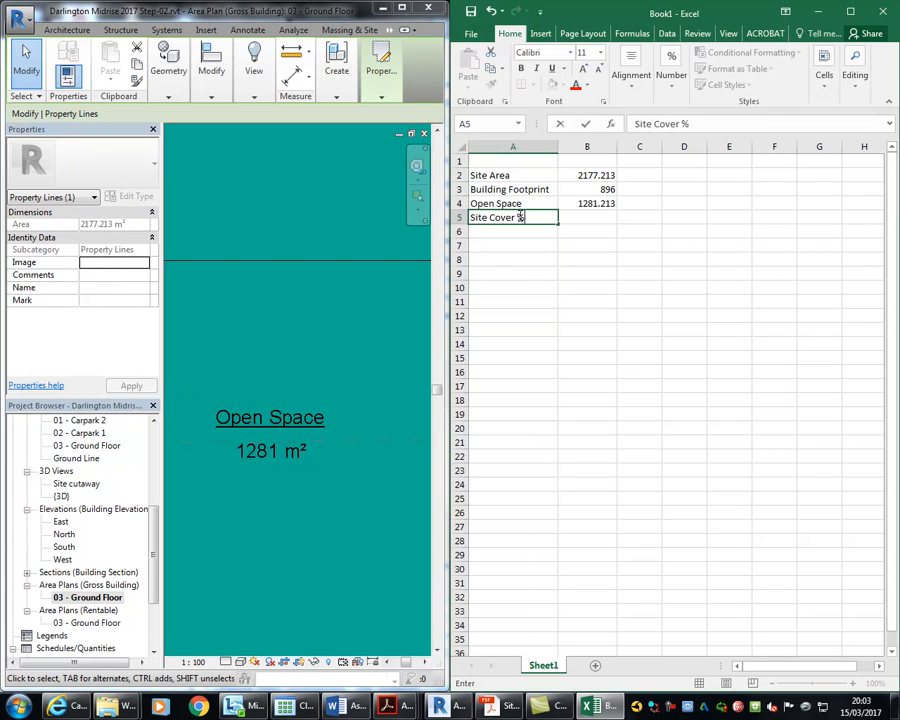
key("Return")
left_click(519, 215)
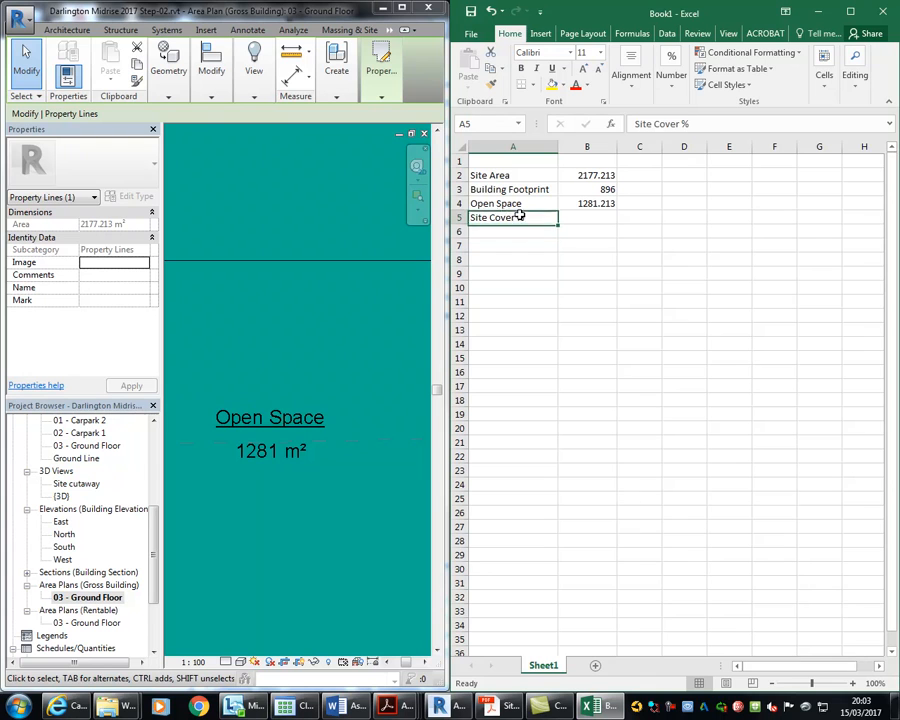
left_click(603, 218)
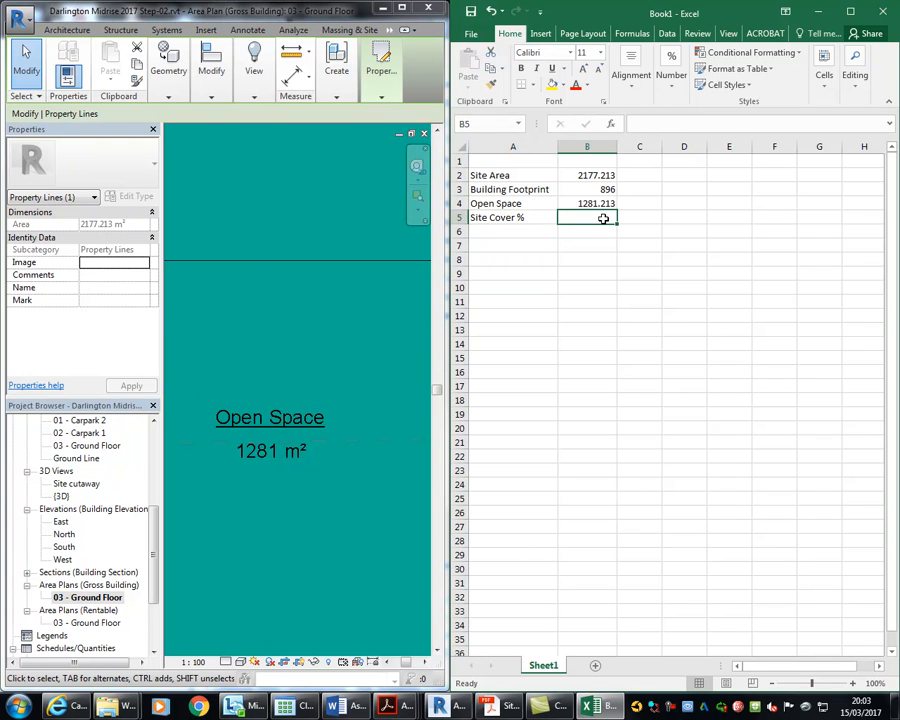
type("=")
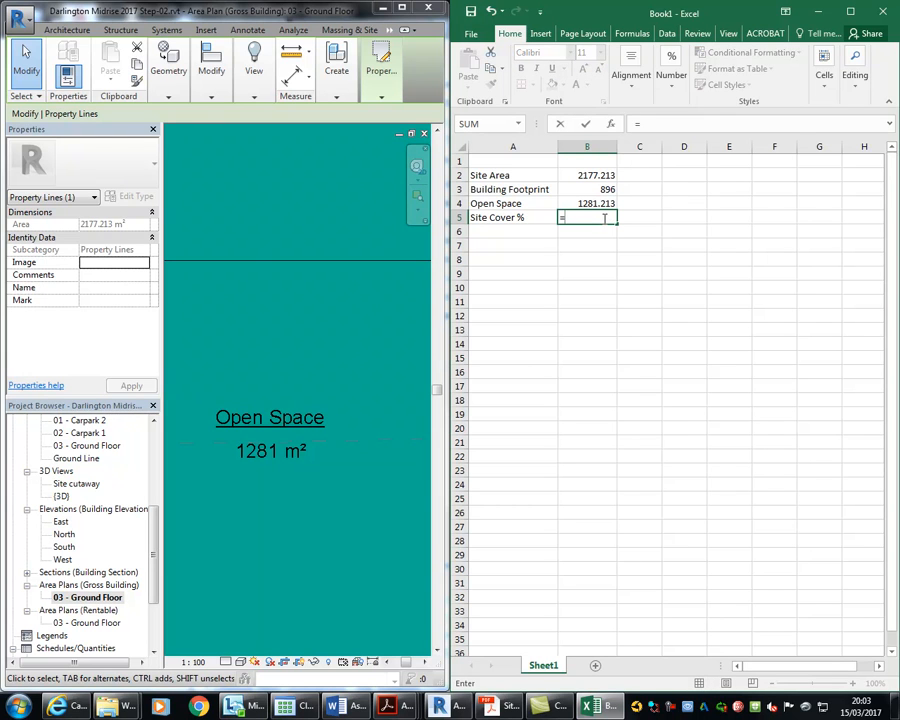
left_click(586, 174)
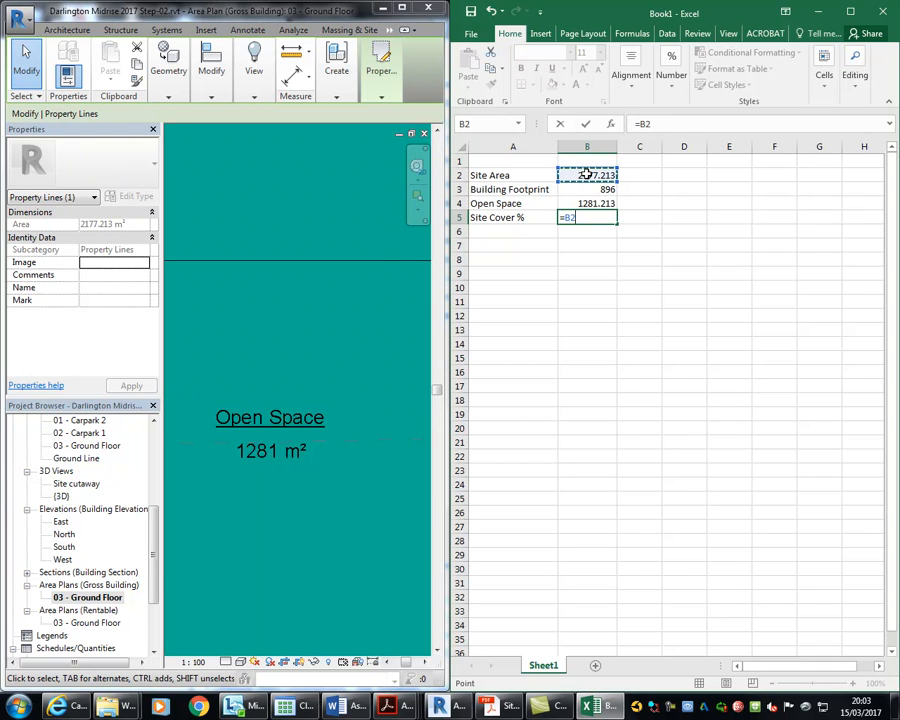
key("Escape")
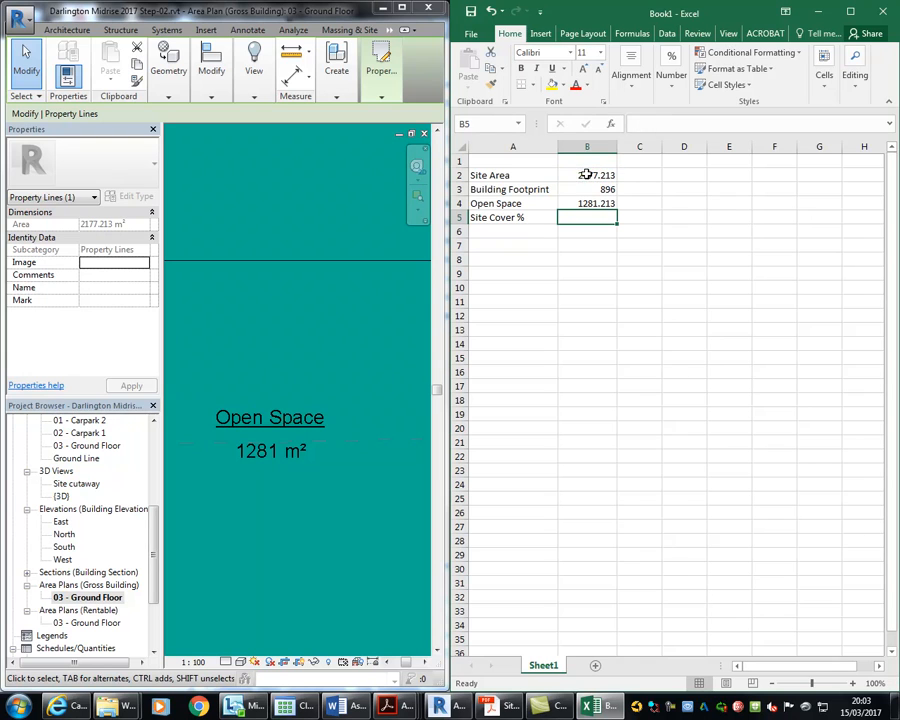
Calculate the site cover in cell B5 by dividing the building footprint by the site area with =B3/B2
type("=")
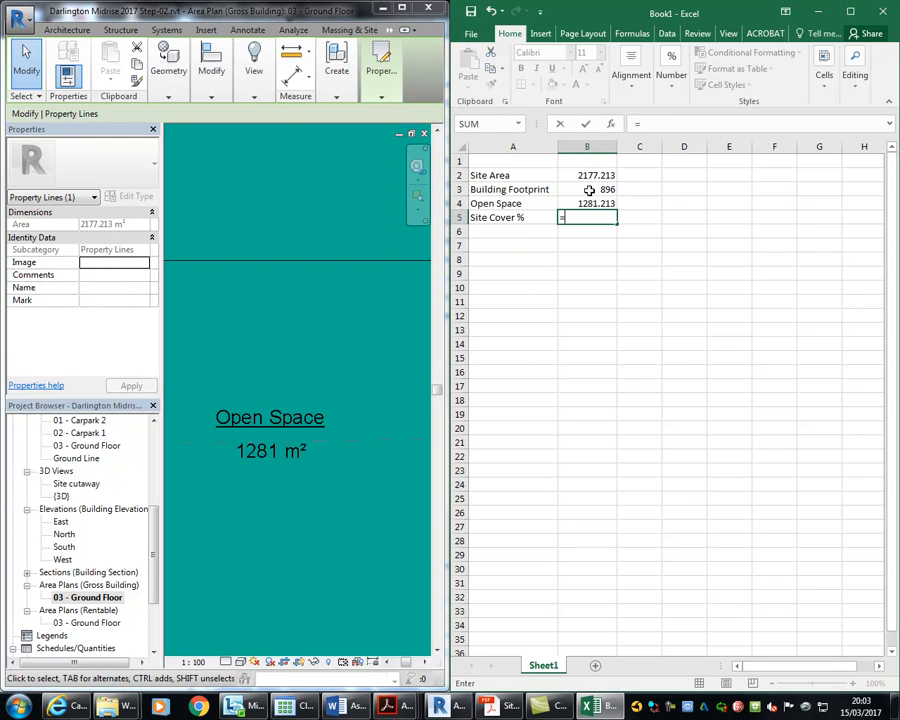
left_click(587, 189)
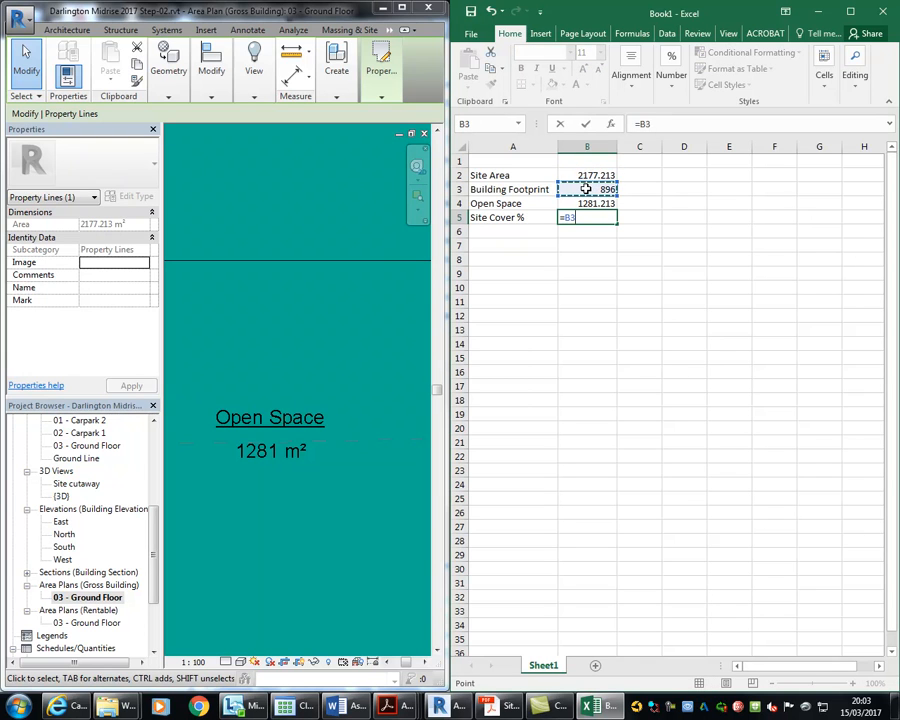
type("/")
left_click(584, 175)
key("Return")
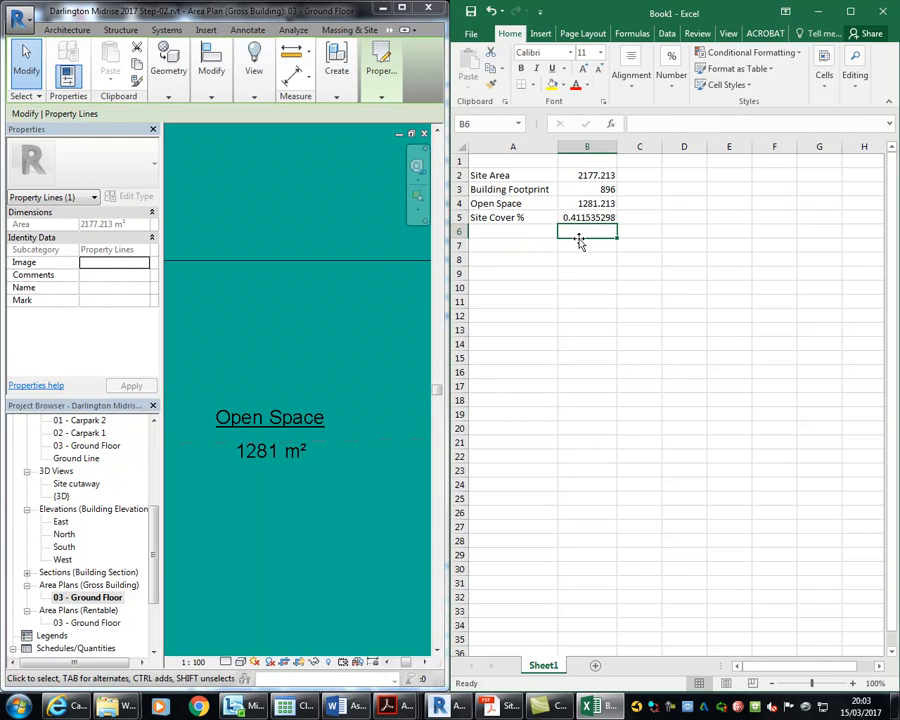
Change the site cover formula in cell B5 to =(B3/B2)*100 so it gives a percentage
left_click(580, 218)
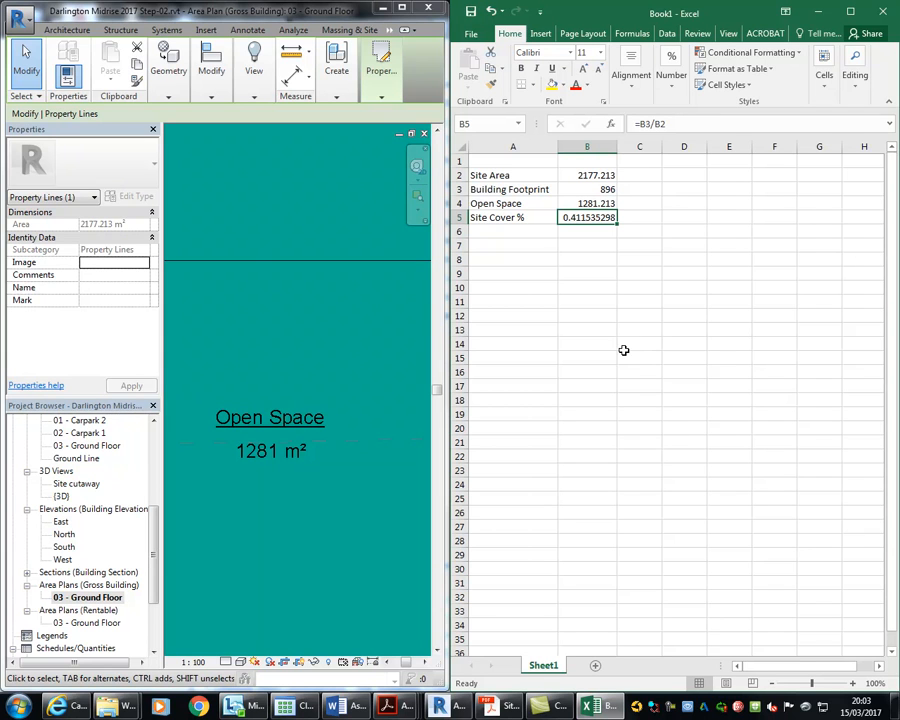
left_click(641, 123)
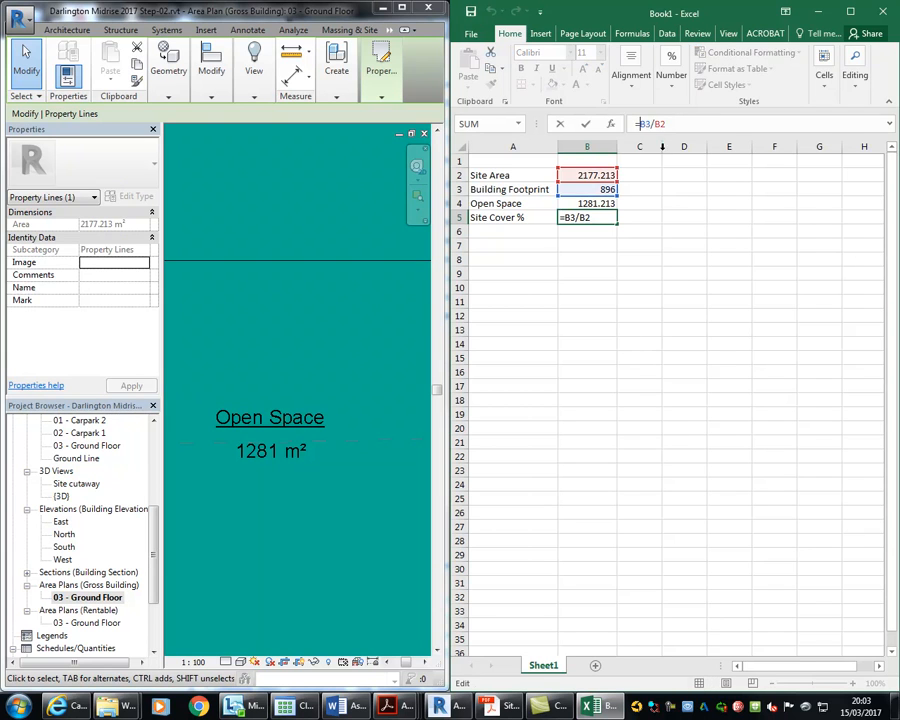
type("(")
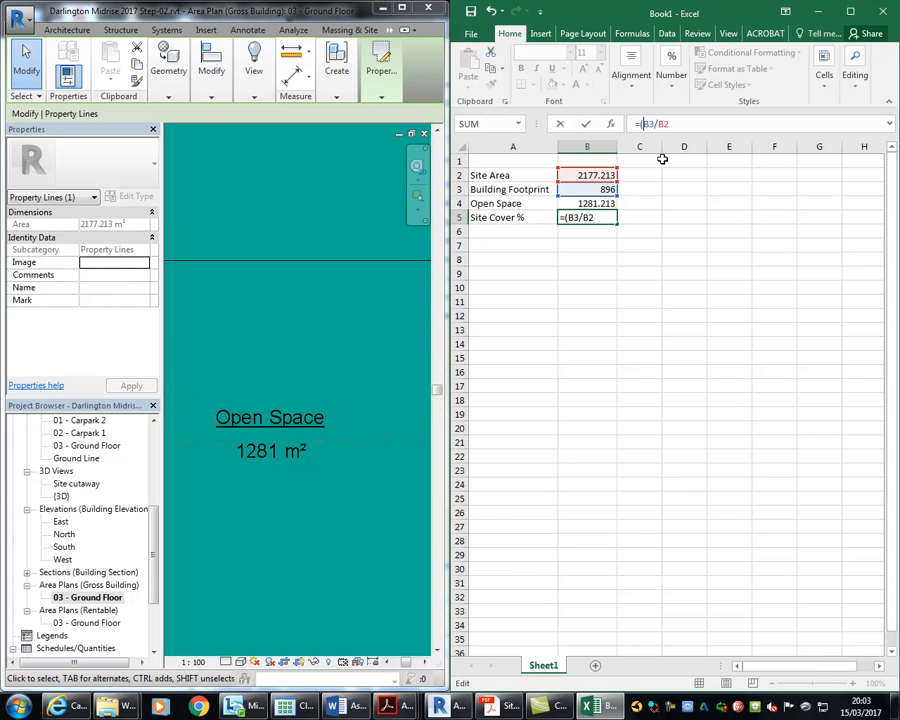
key("Right")
key("Right")
key("Right")
key("Right")
type(")*100")
key("Return")
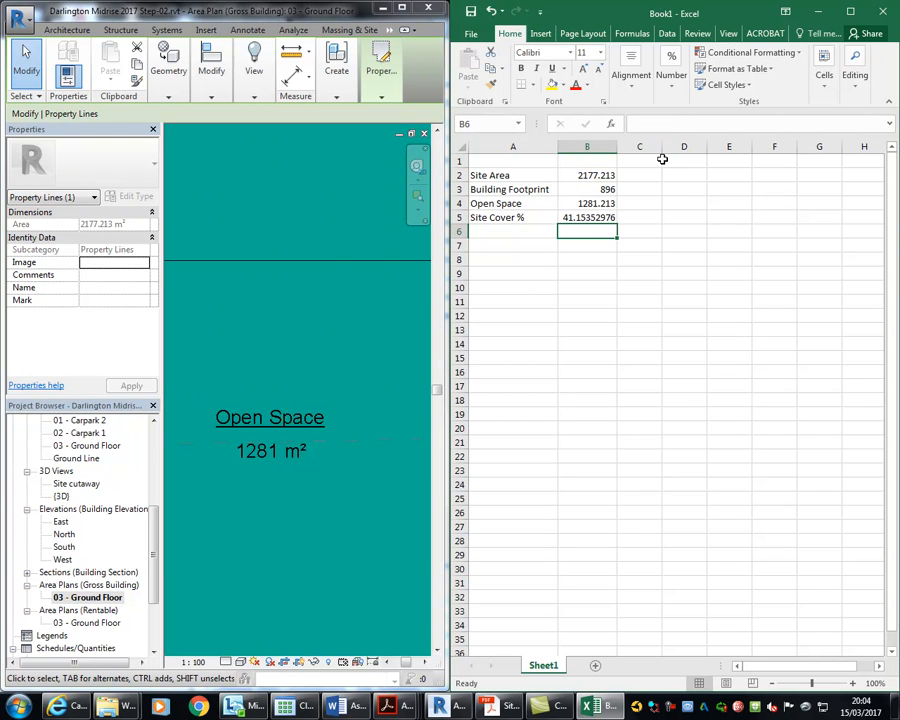
Maximize the Excel window and reduce the site cover value in cell B5 to two decimal places
left_click(589, 217)
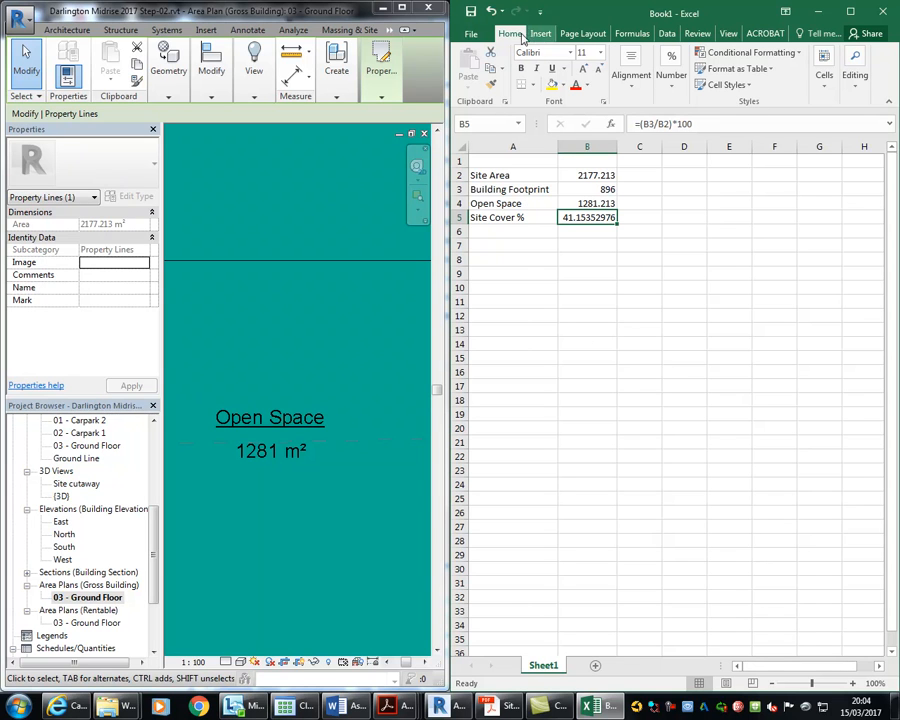
double_click(600, 11)
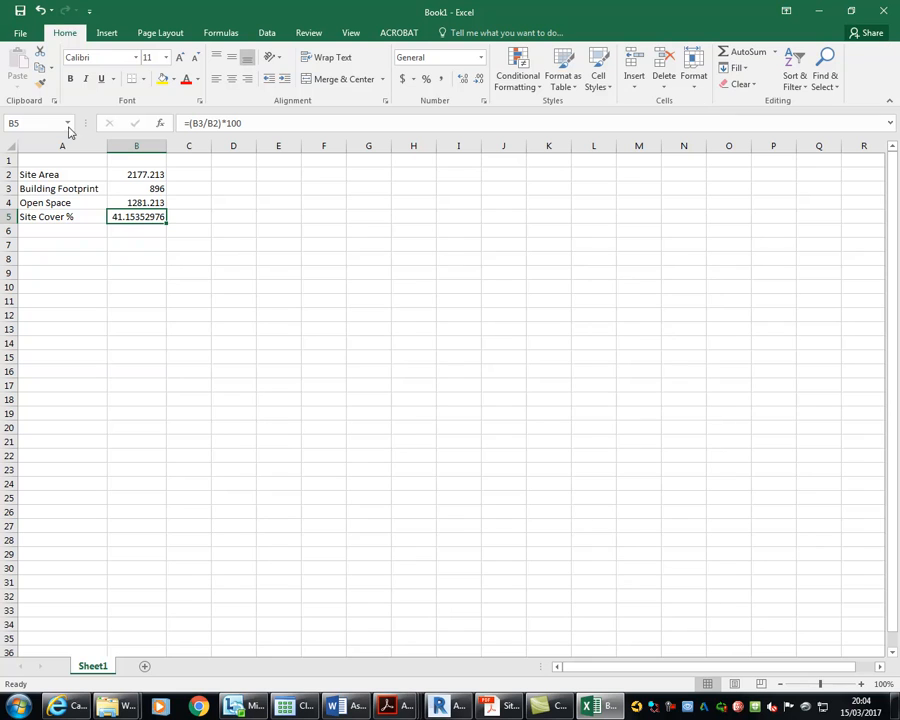
left_click(478, 80)
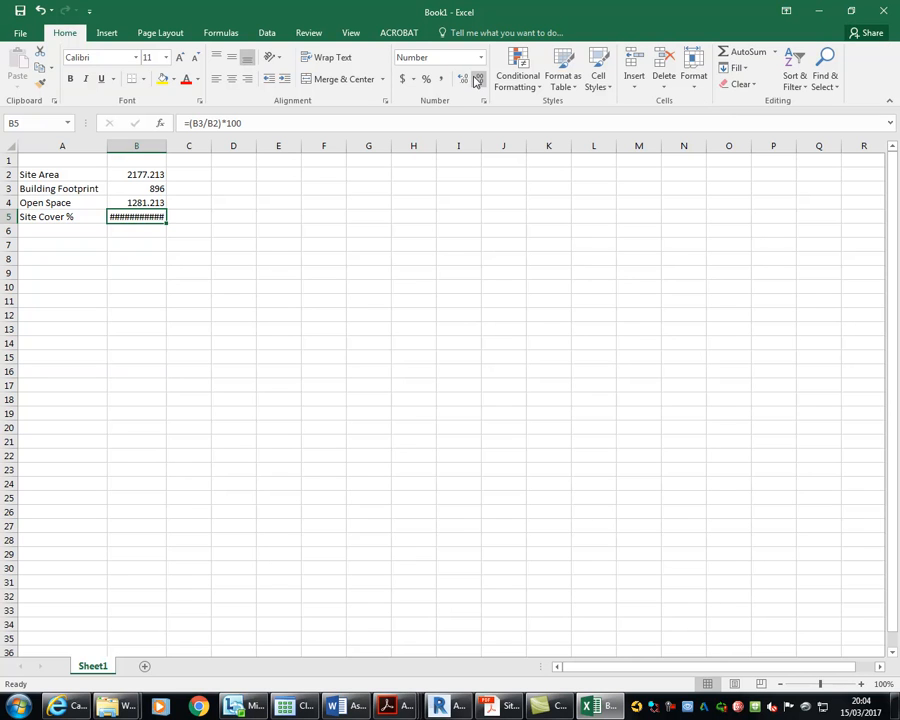
left_click(478, 80)
left_click(478, 80)
left_click(478, 80)
left_click(478, 80)
left_click(478, 80)
left_click(138, 262)
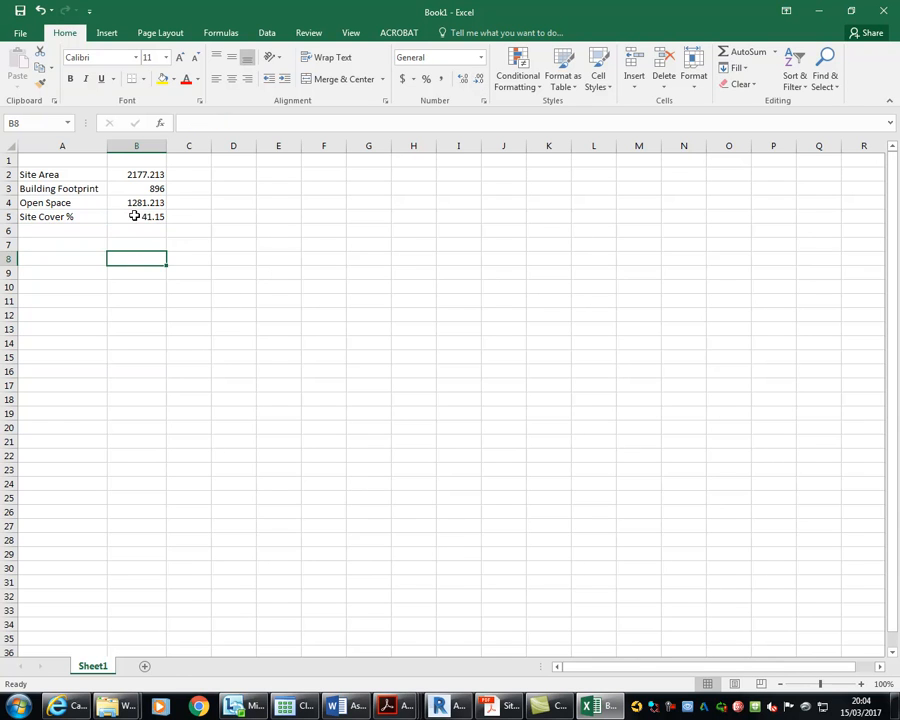
left_click(135, 216)
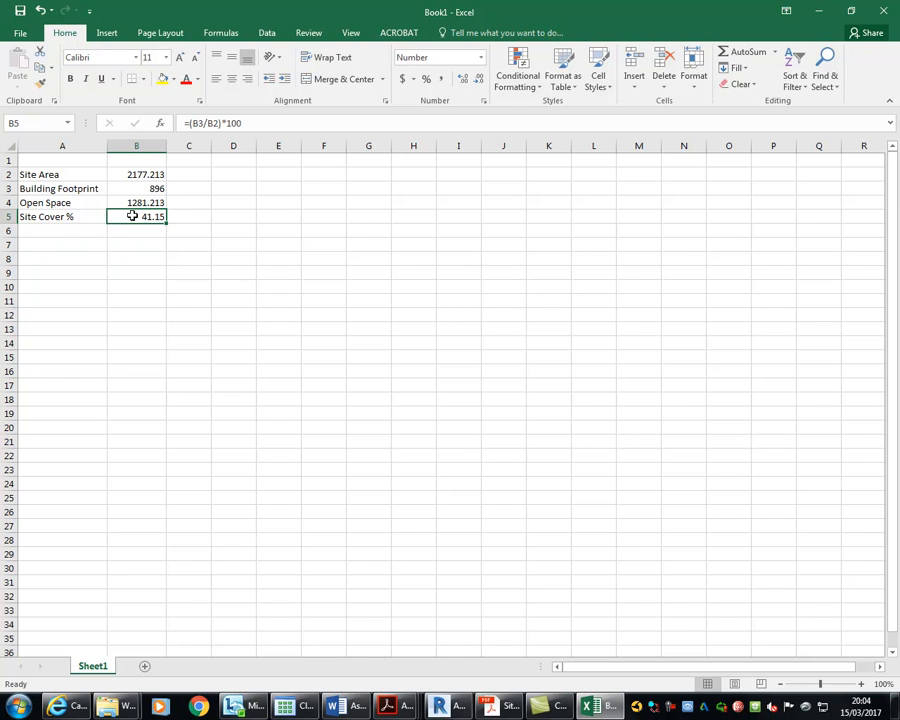
left_click(92, 244)
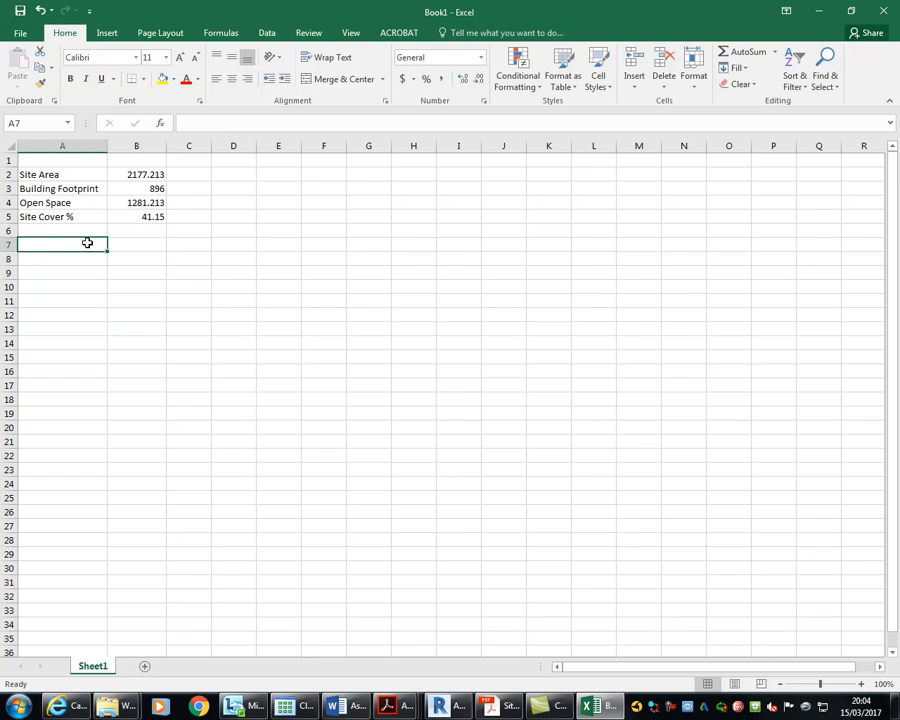
left_click(74, 327)
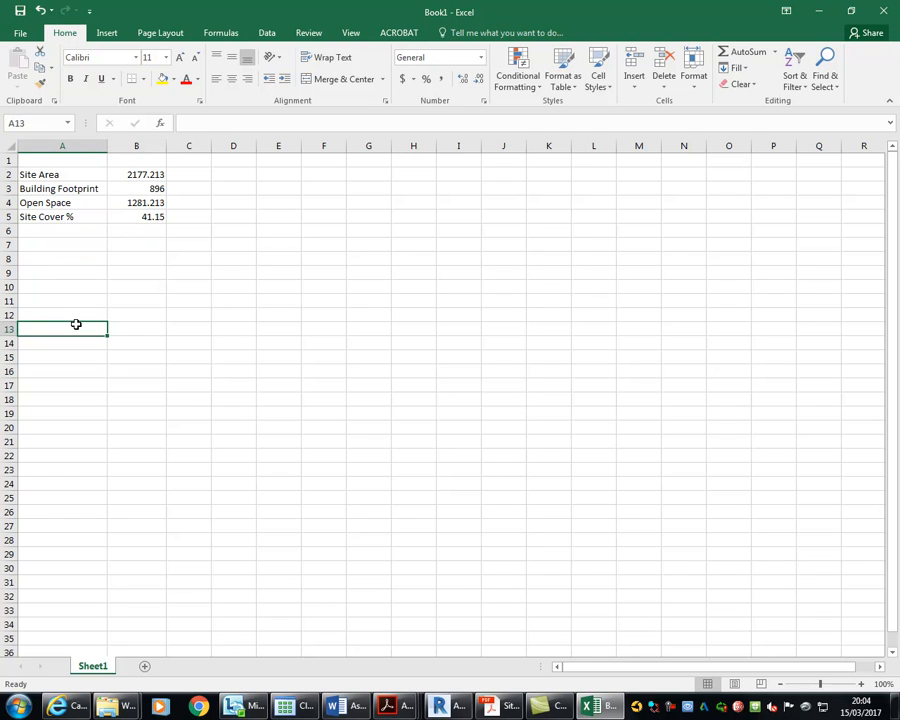
Switch to the Site & Basement Carparking PDF in Acrobat and examine the whole Carpark Level 1 floor plan on page 2
left_click(442, 706)
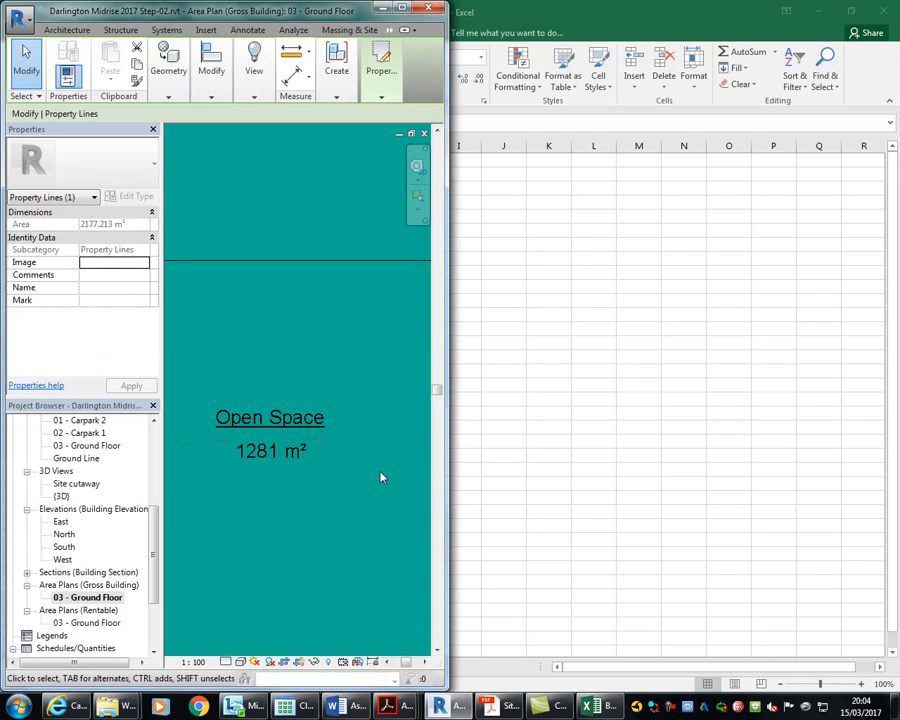
left_click(497, 706)
scroll(328, 319, "down", 3)
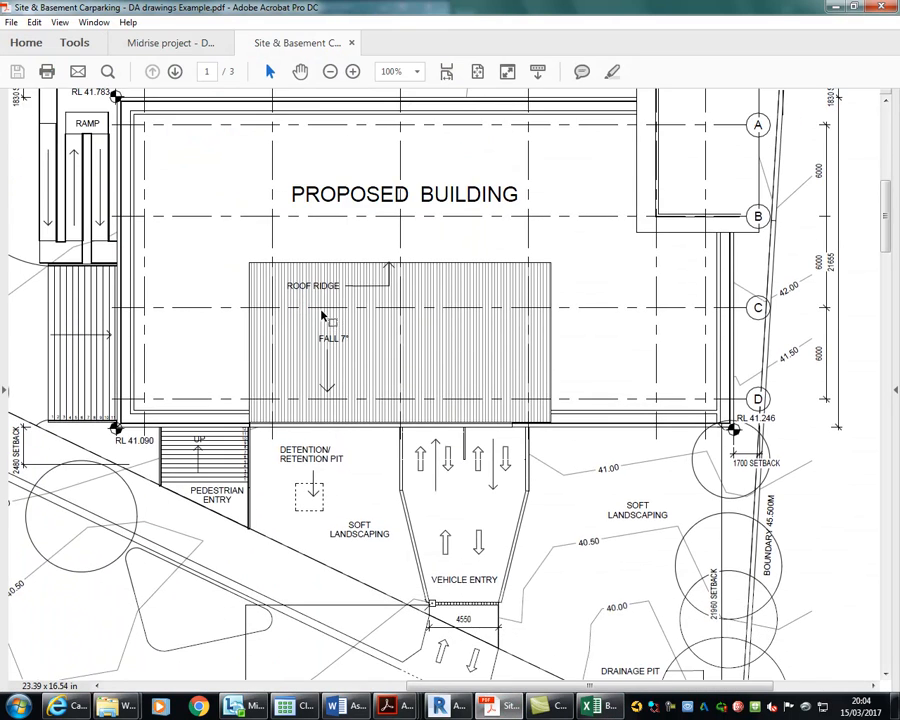
key("ctrl+0")
scroll(321, 311, "up", 1)
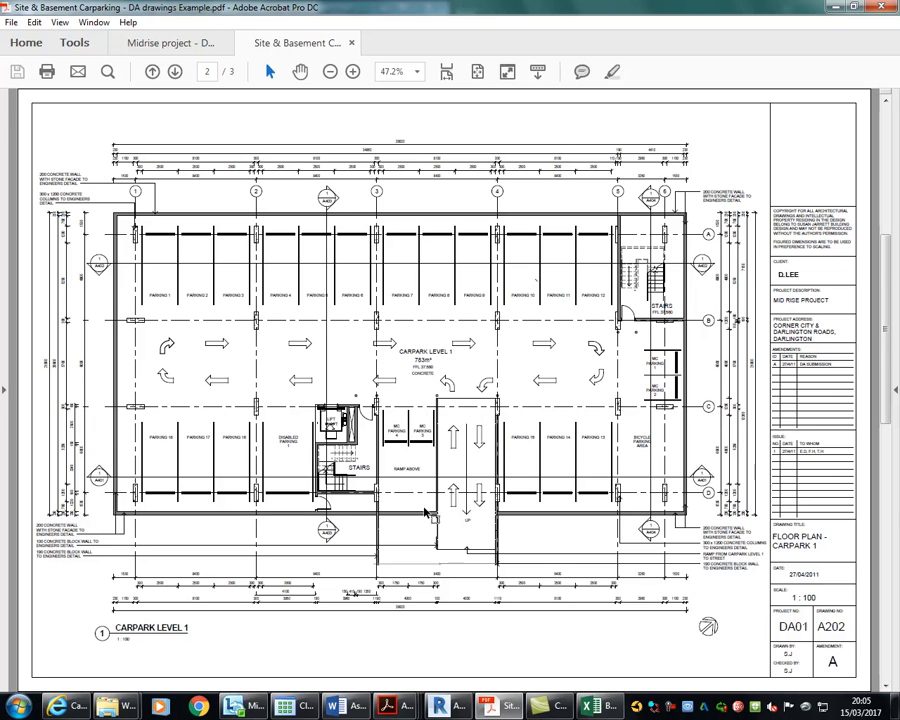
Switch to the Course Mid Rise - Assessment 2 PDF in Acrobat Reader and review the site and basement requirements on page 5
mouse_move(395, 705)
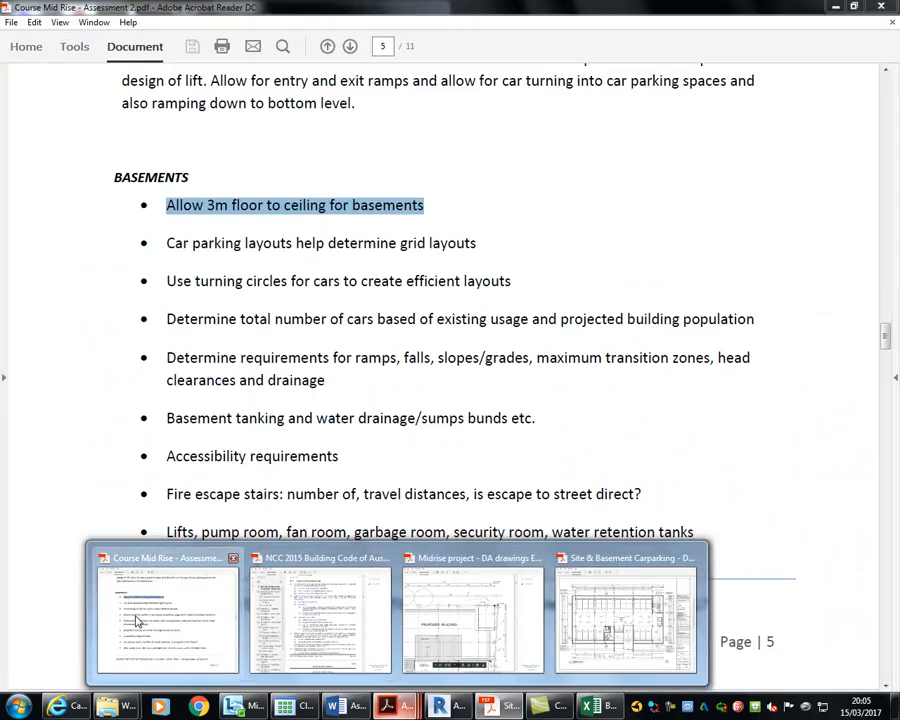
left_click(140, 620)
scroll(226, 385, "up", 10)
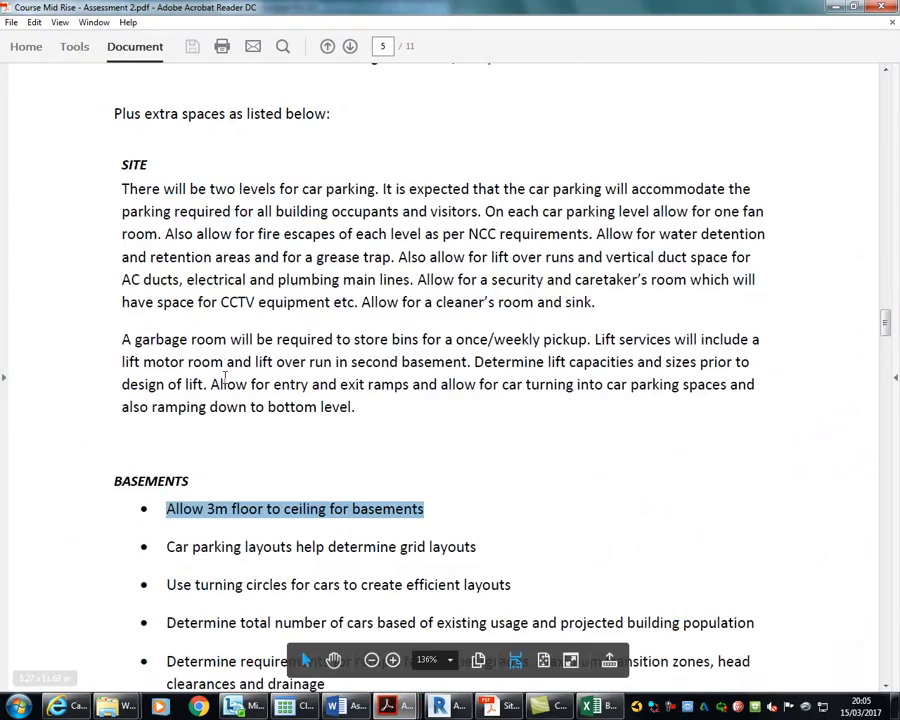
scroll(237, 393, "up", 8)
scroll(237, 380, "down", 7)
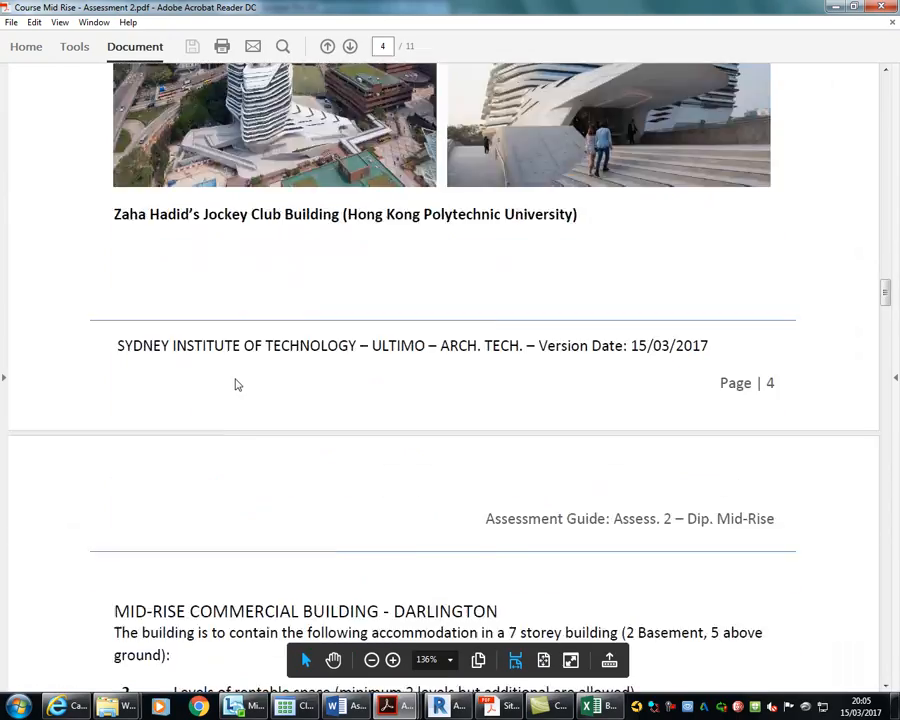
scroll(236, 388, "down", 20)
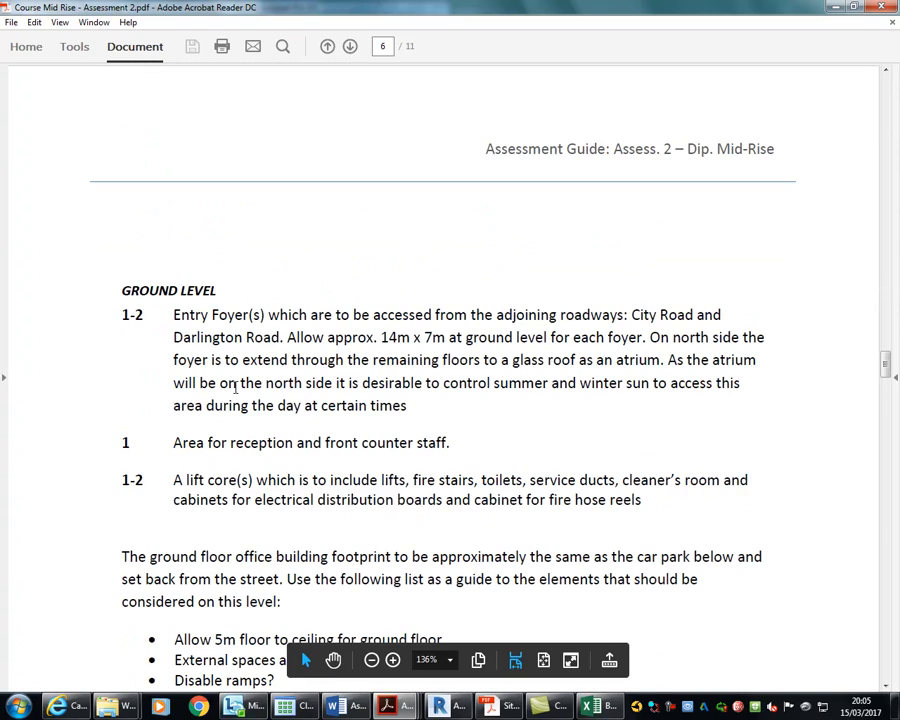
scroll(236, 388, "up", 15)
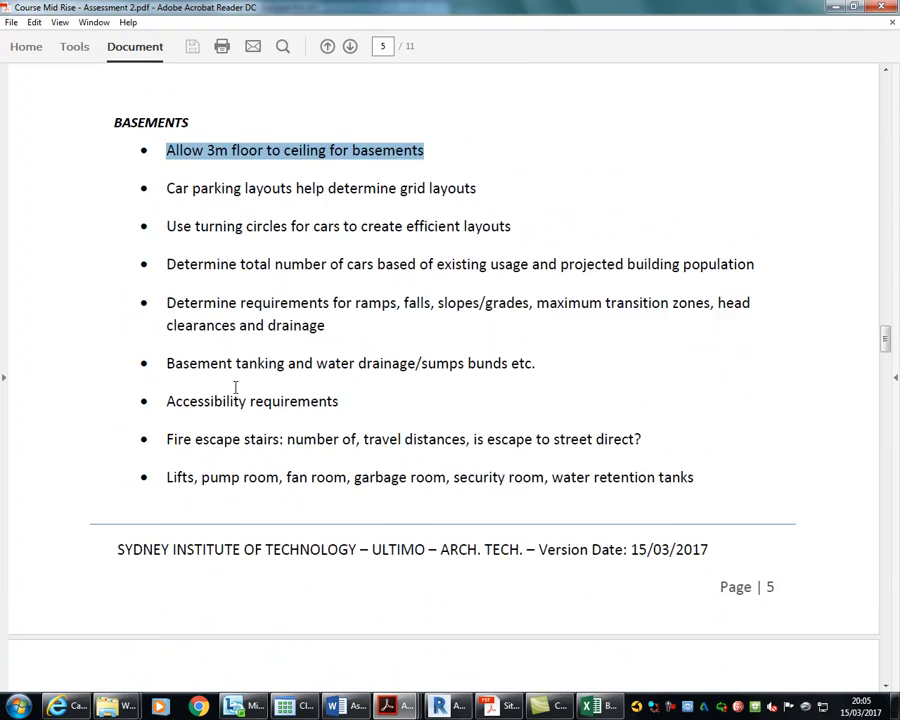
left_click(240, 395)
scroll(237, 388, "down", 3)
scroll(237, 388, "up", 6)
scroll(236, 388, "up", 3)
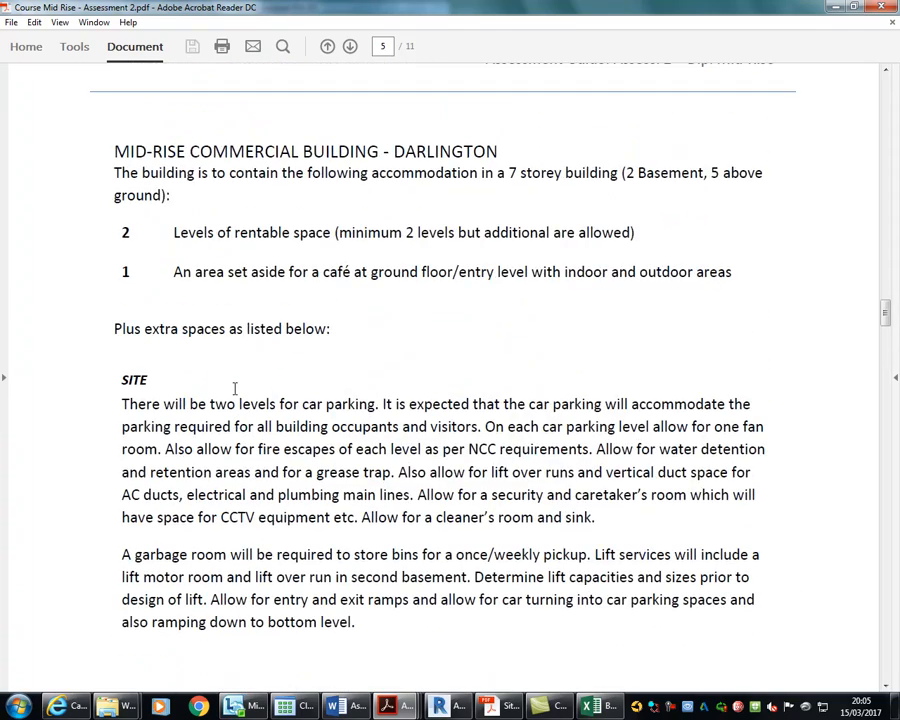
Read through the ground level and typical floor plan requirements, continuing to the modelling and presentation section on page 8
scroll(235, 388, "down", 20)
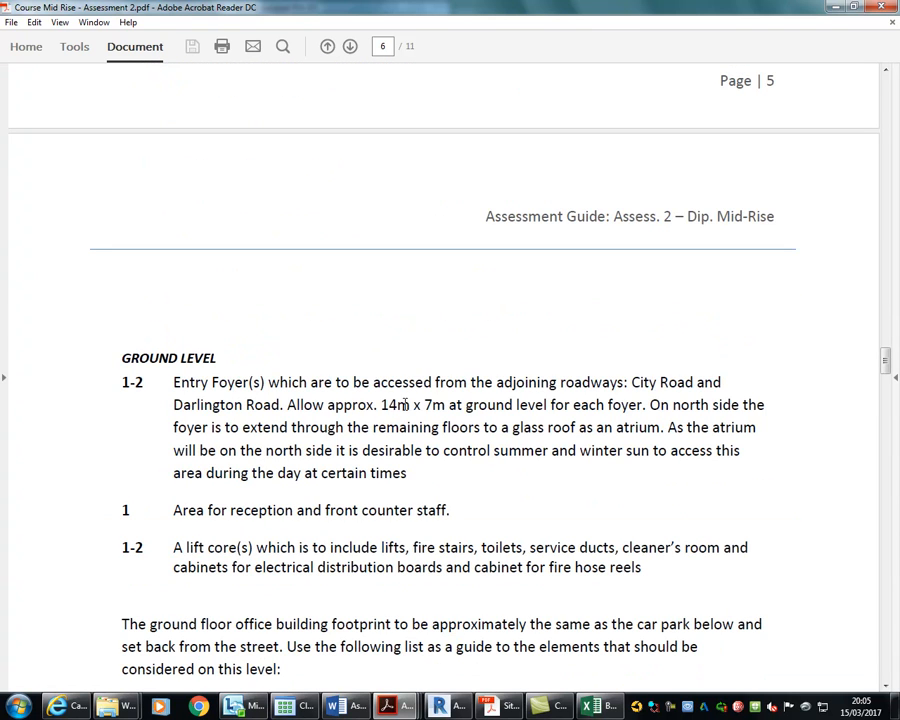
scroll(378, 412, "down", 6)
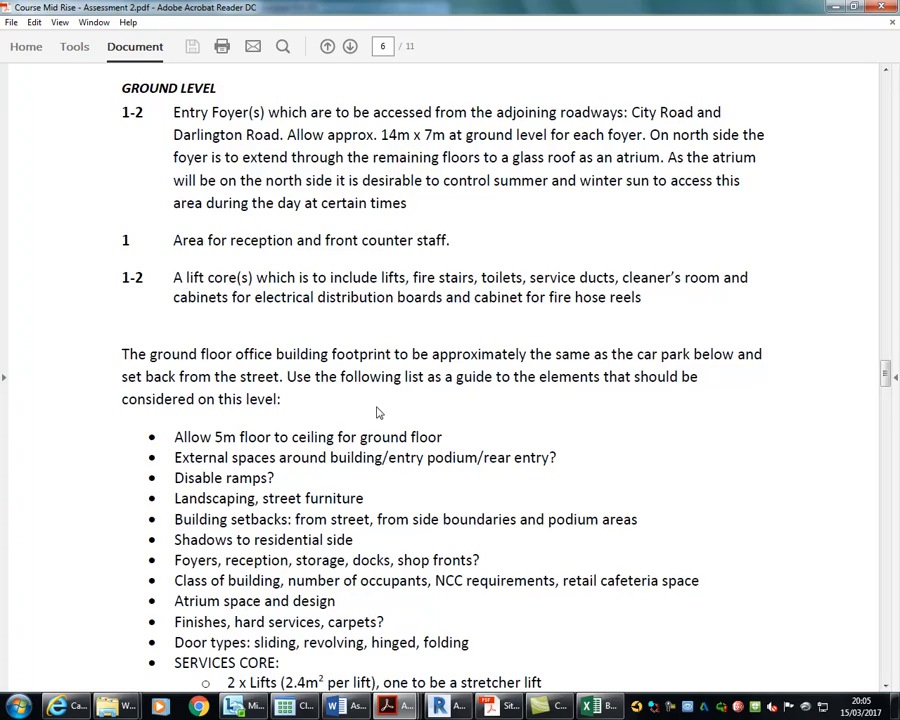
scroll(378, 412, "down", 5)
scroll(375, 406, "down", 15)
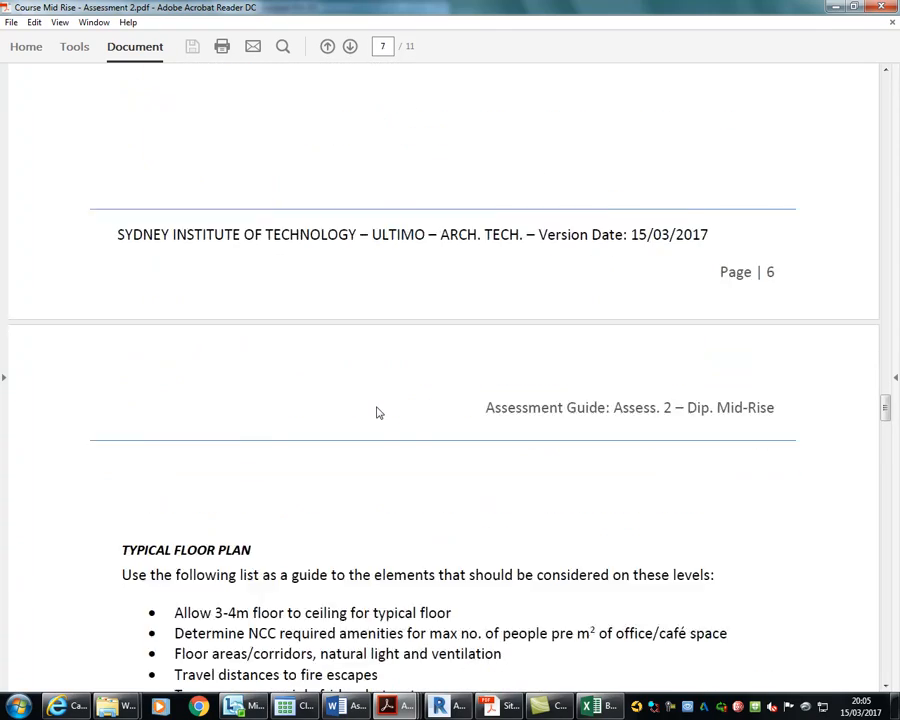
scroll(377, 404, "down", 20)
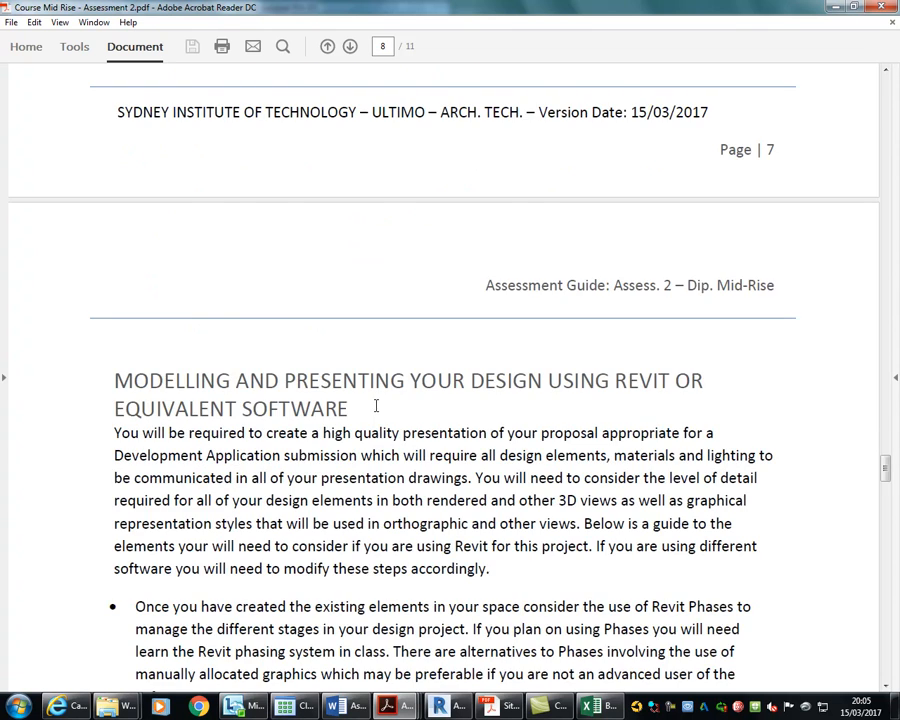
Go back through the assessment guide to the mid-rise commercial building accommodation requirements on page 5
scroll(376, 406, "up", 20)
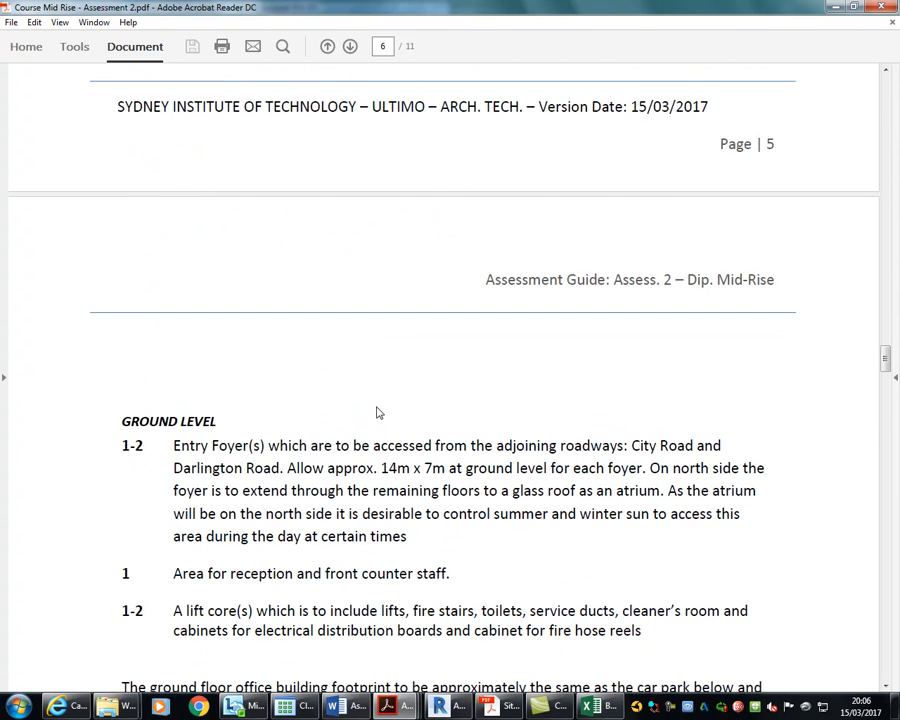
scroll(377, 412, "up", 20)
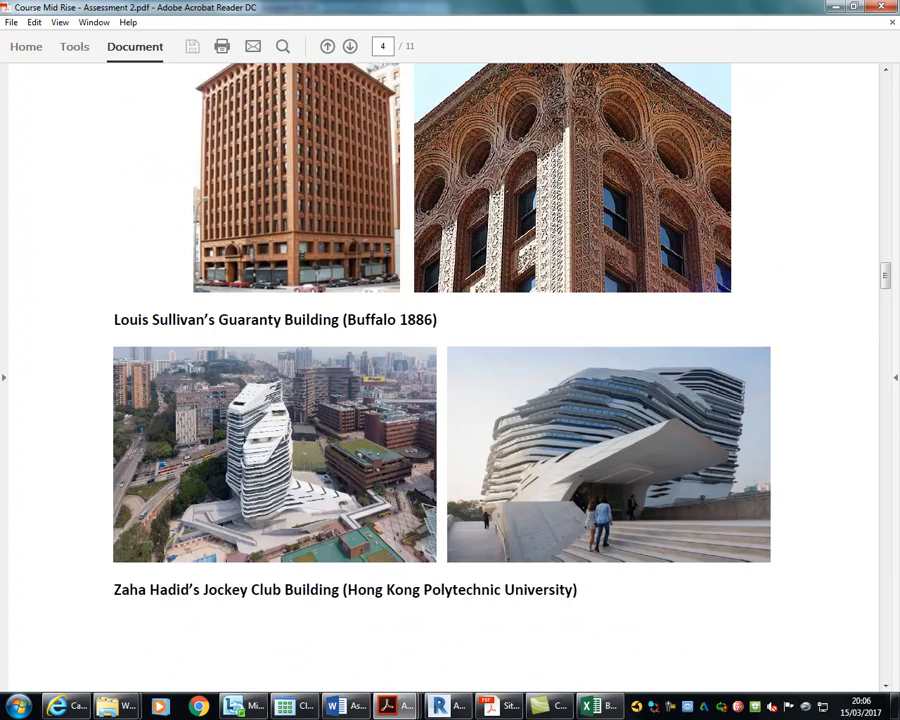
scroll(376, 405, "down", 5)
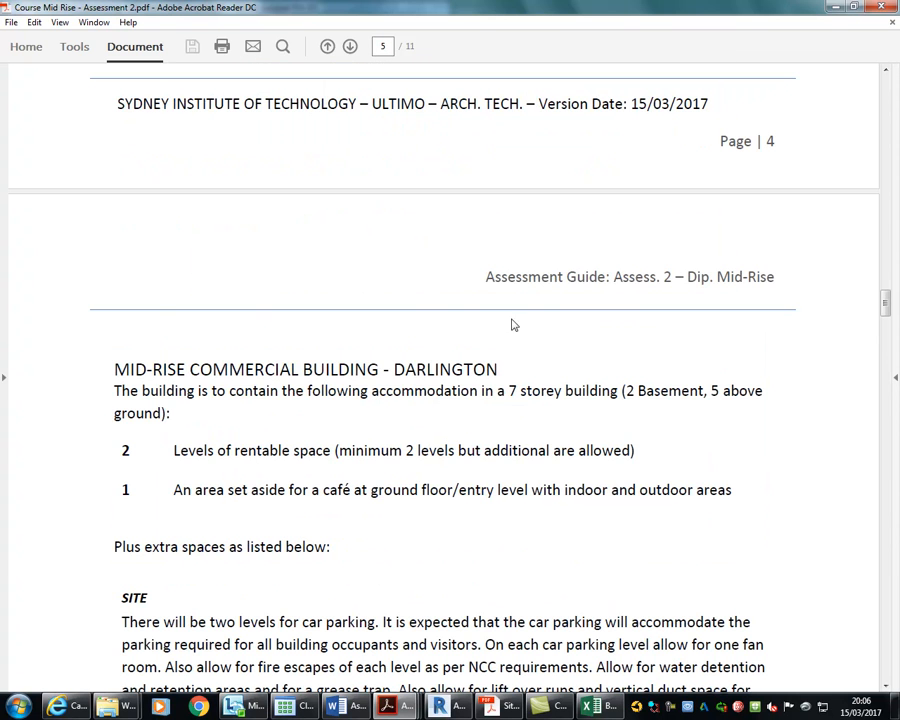
Switch to the Site & Basement Carparking PDF in Acrobat and examine the parking bay and column grid dimensions on the Carpark Level 1 plan
left_click(832, 7)
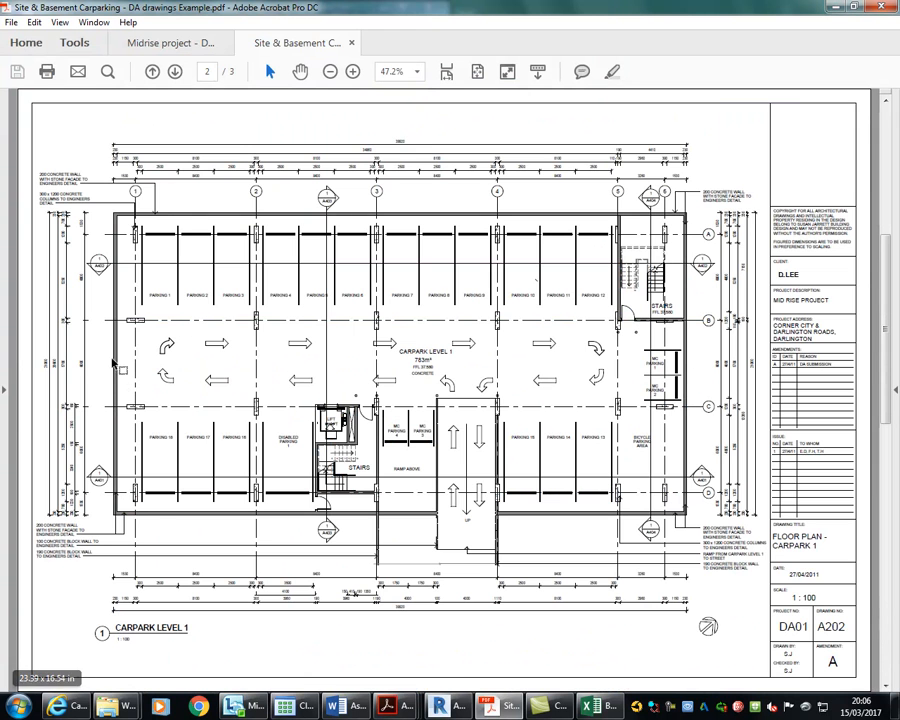
scroll(120, 200, "up", 5, "ctrl")
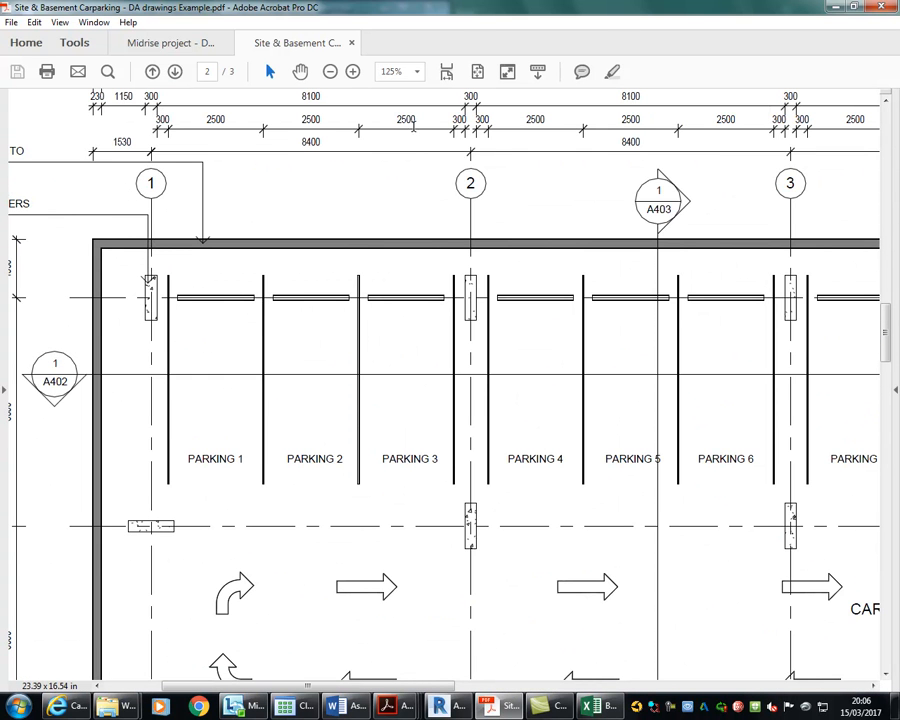
scroll(430, 110, "up", 1)
scroll(392, 322, "down", 3)
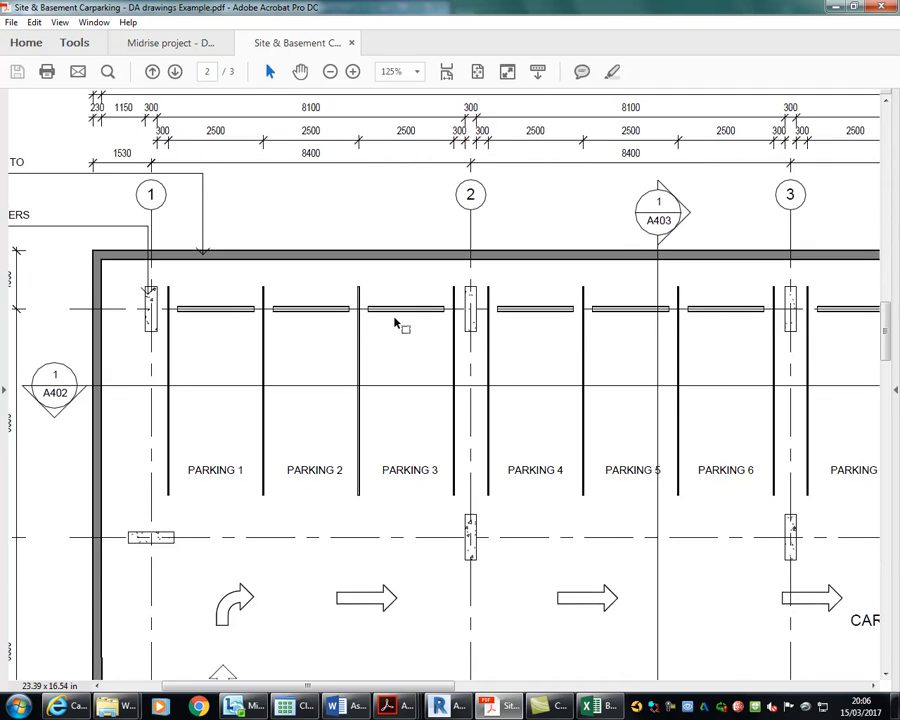
scroll(390, 324, "down", 3, "ctrl")
scroll(74, 424, "up", 2, "ctrl")
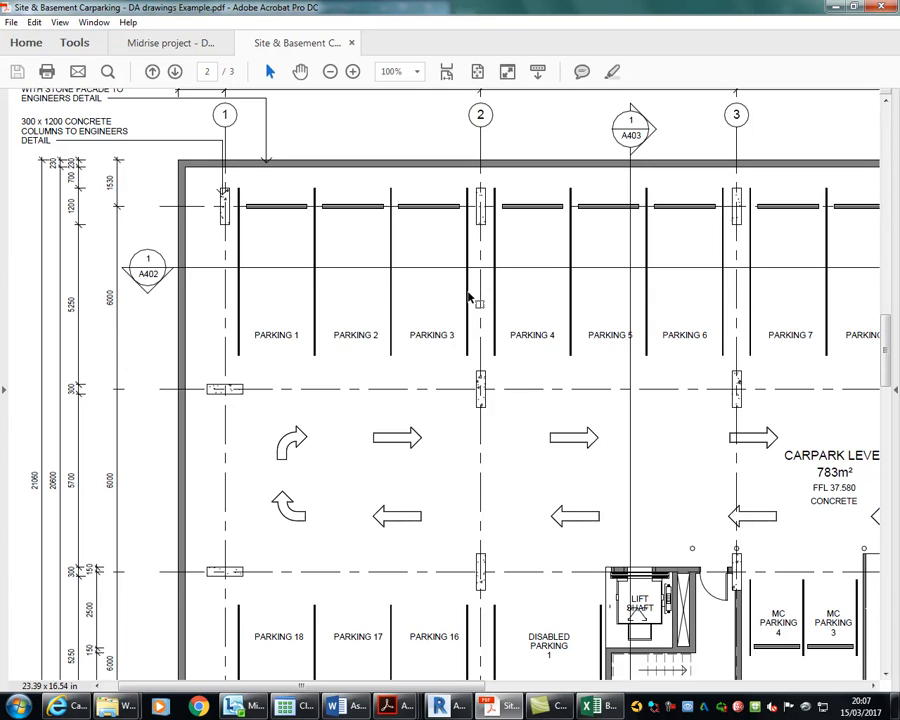
key("ctrl+0")
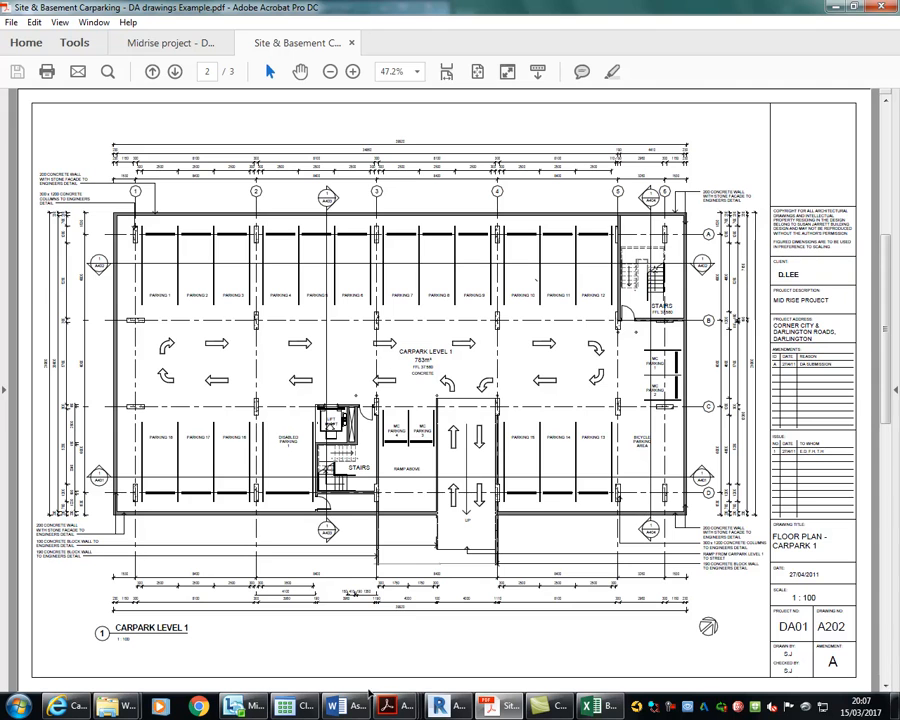
Switch to Revit, maximize its window and show the whole site in the 03 - Ground Floor gross building area plan
left_click(835, 7)
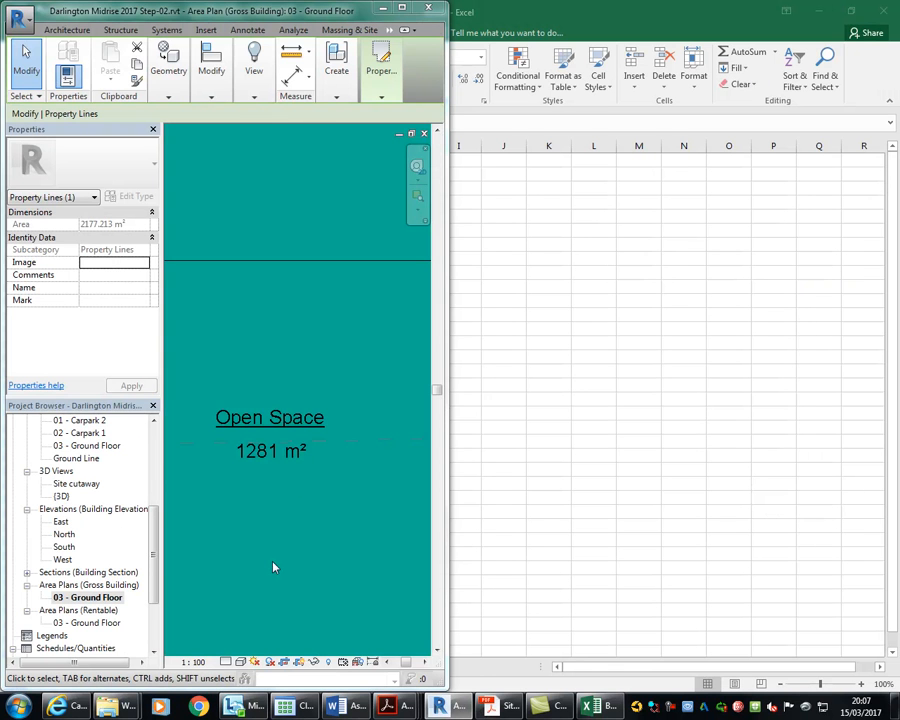
left_click(444, 704)
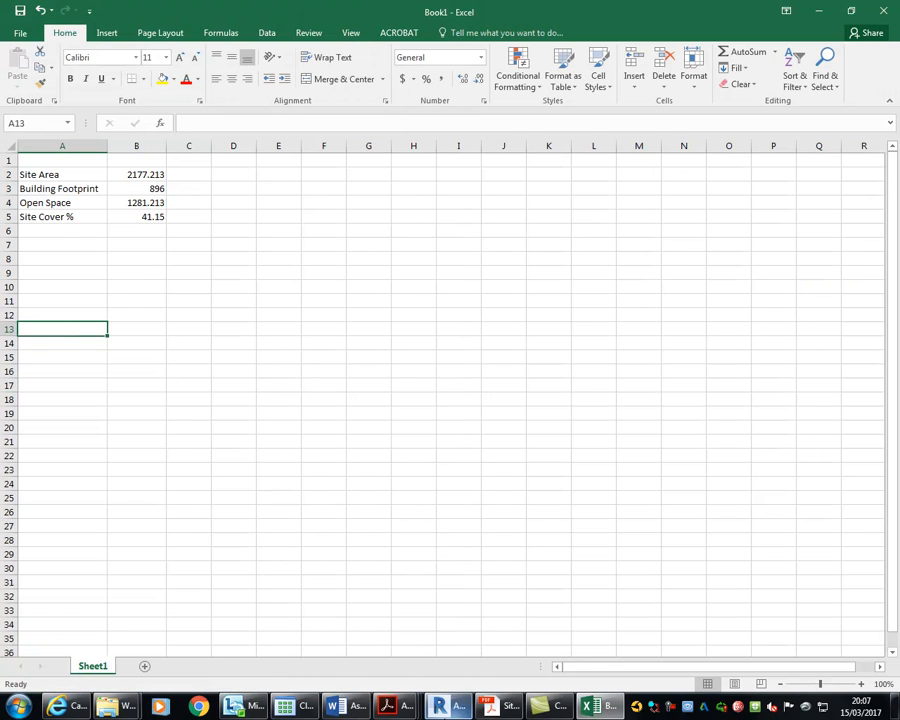
left_click(444, 704)
left_click(402, 8)
scroll(367, 369, "down", 8)
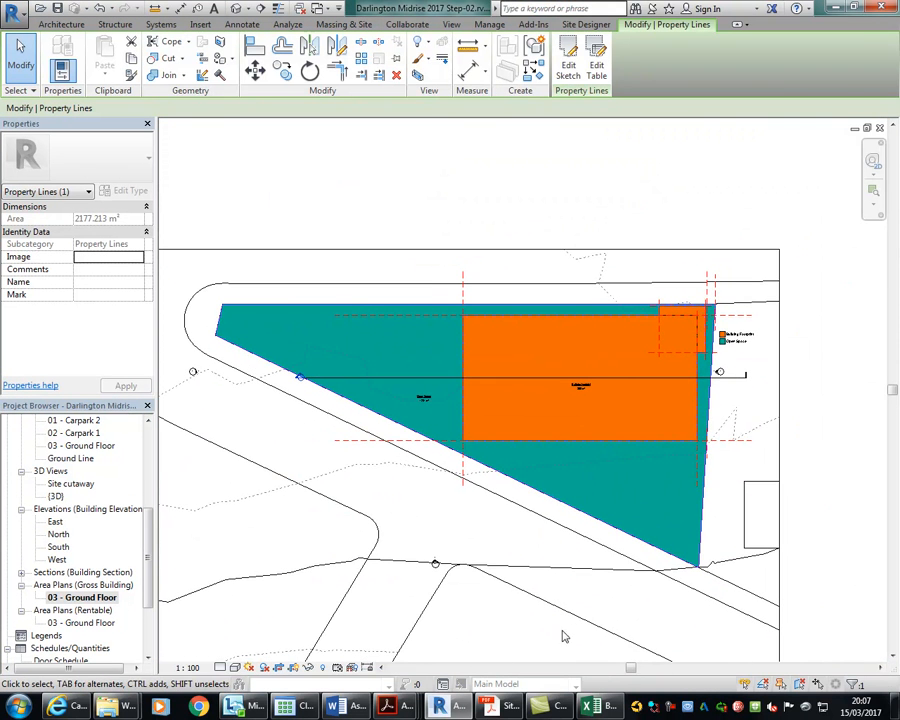
scroll(336, 166, "down", 2)
middle_click_drag(336, 166, 364, 178)
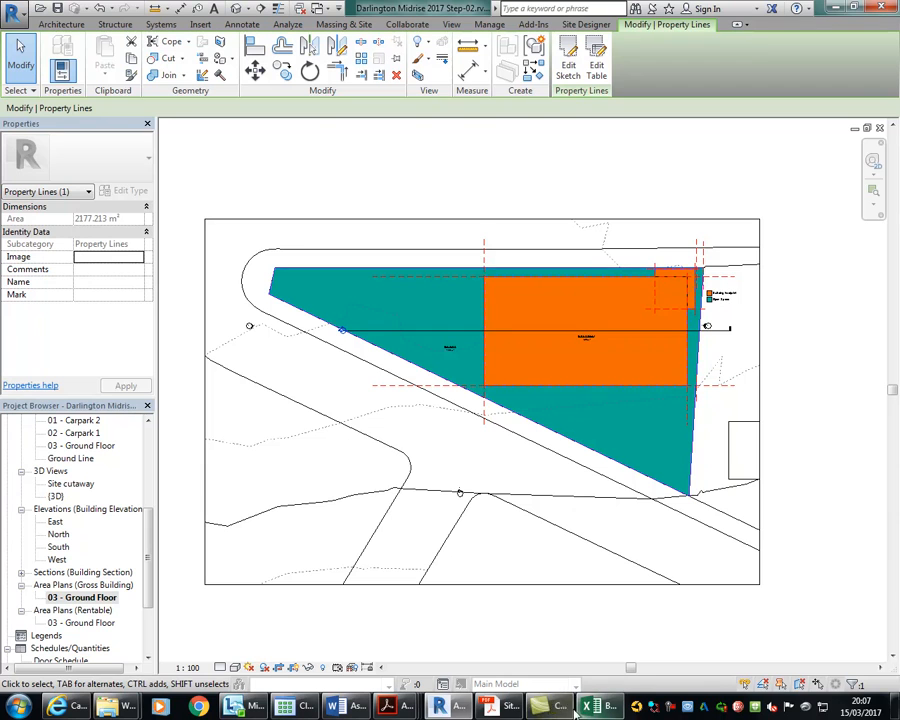
right_click(671, 708)
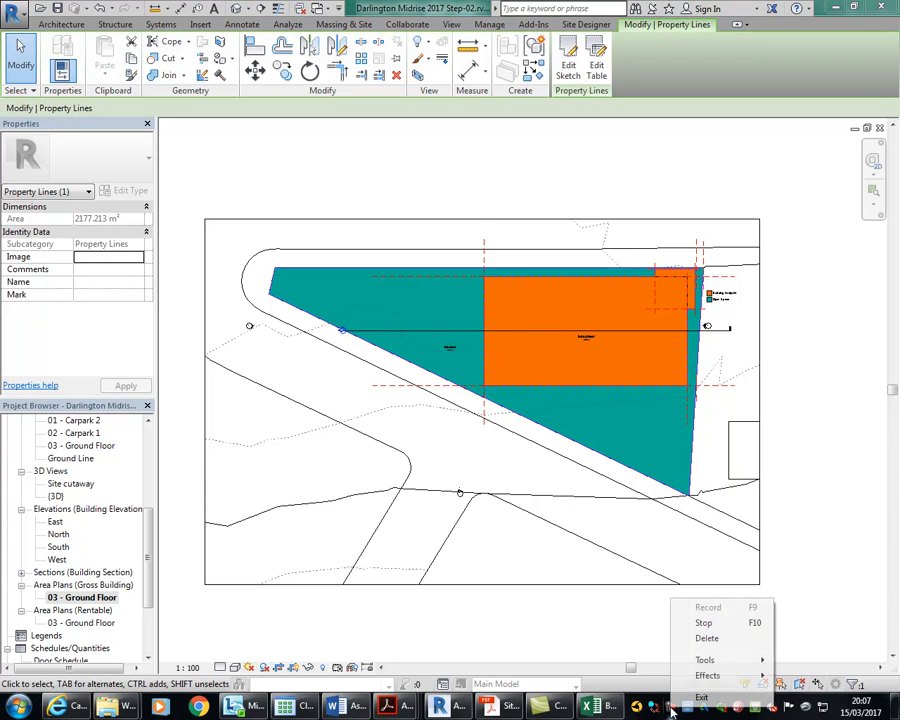